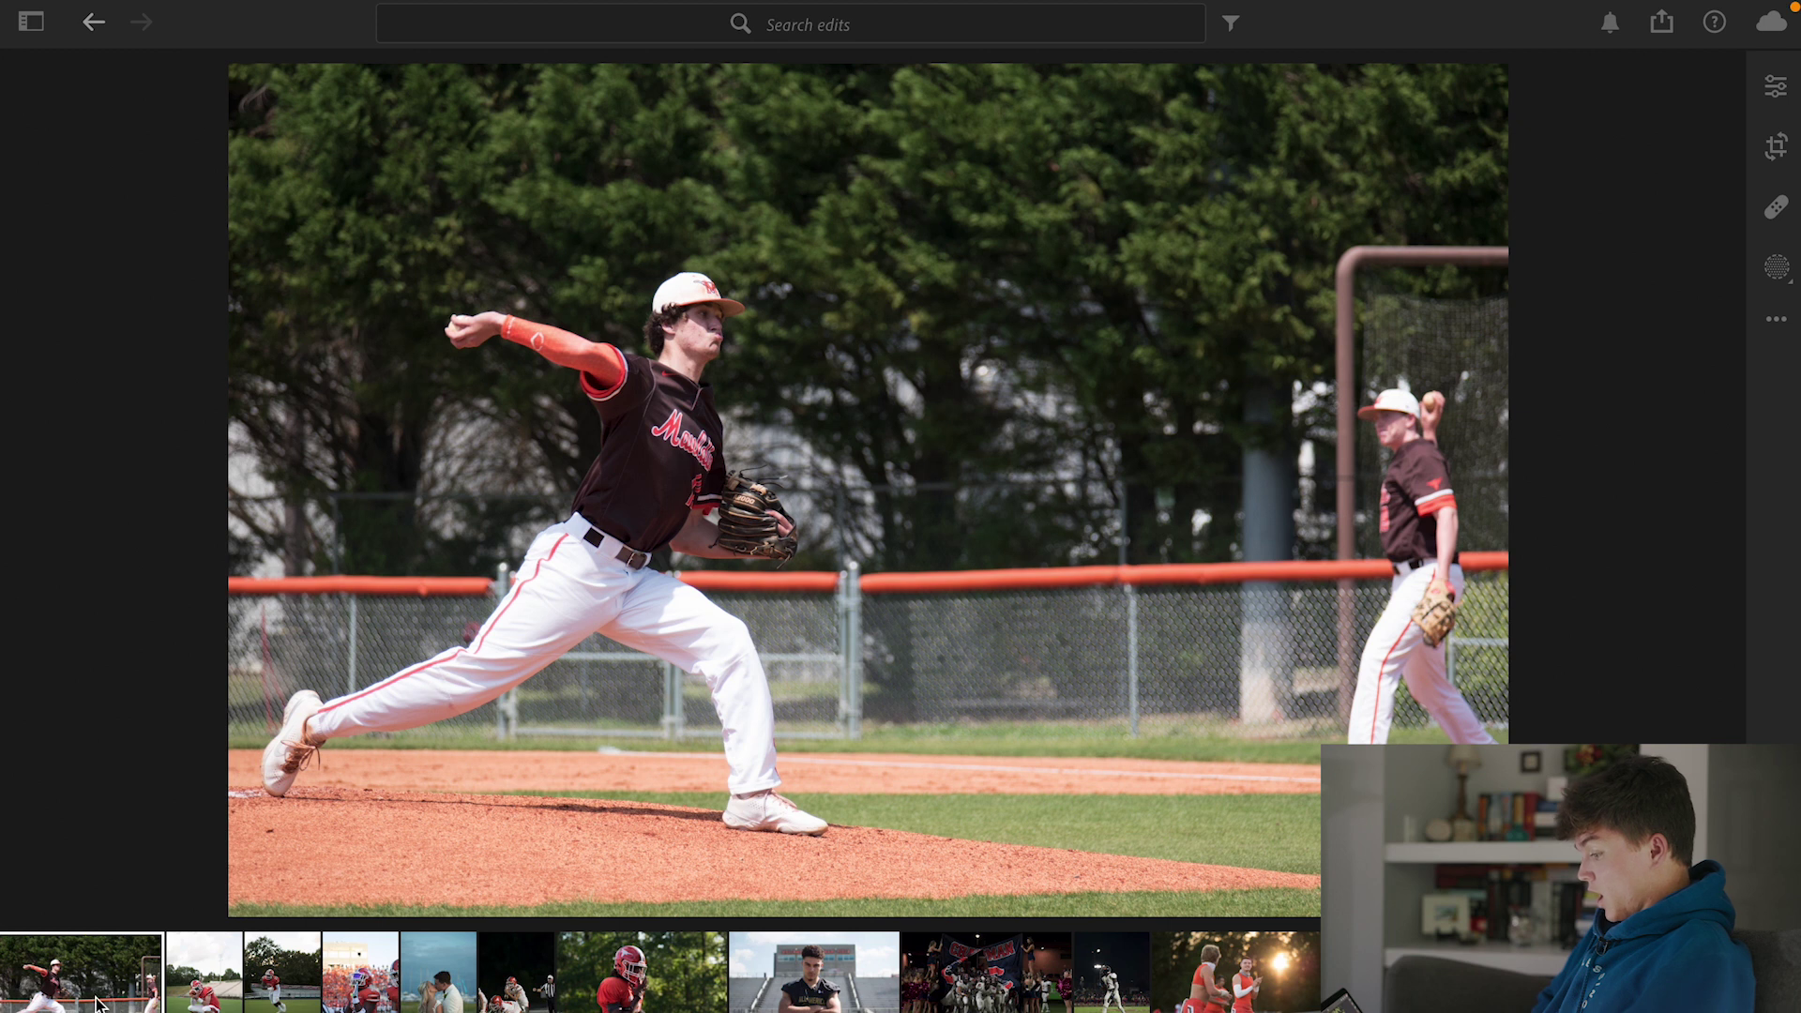
- Apply the GAMEDAY 3 preset from the GAMEDAY PRESETS group to the baseball pitcher photo and close the edit controls
{"action": "left_click", "coordinate": [1773, 94]}
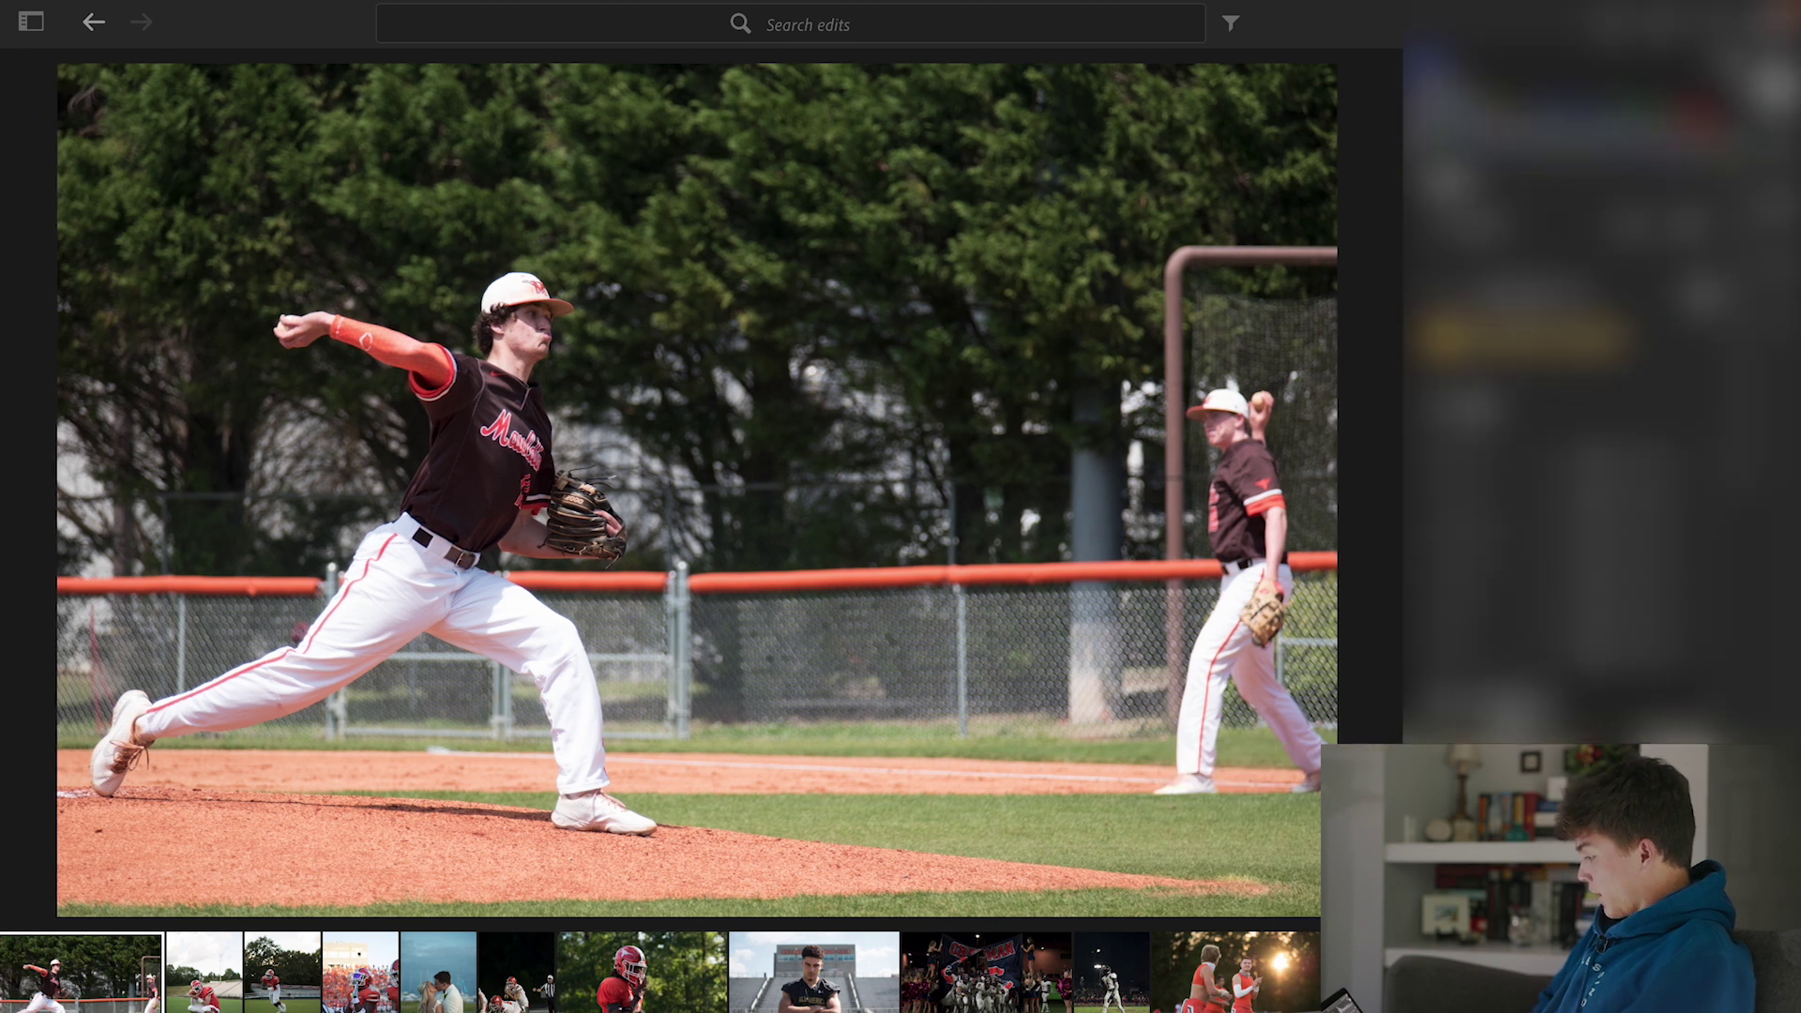
{"action": "left_click", "coordinate": [1470, 228]}
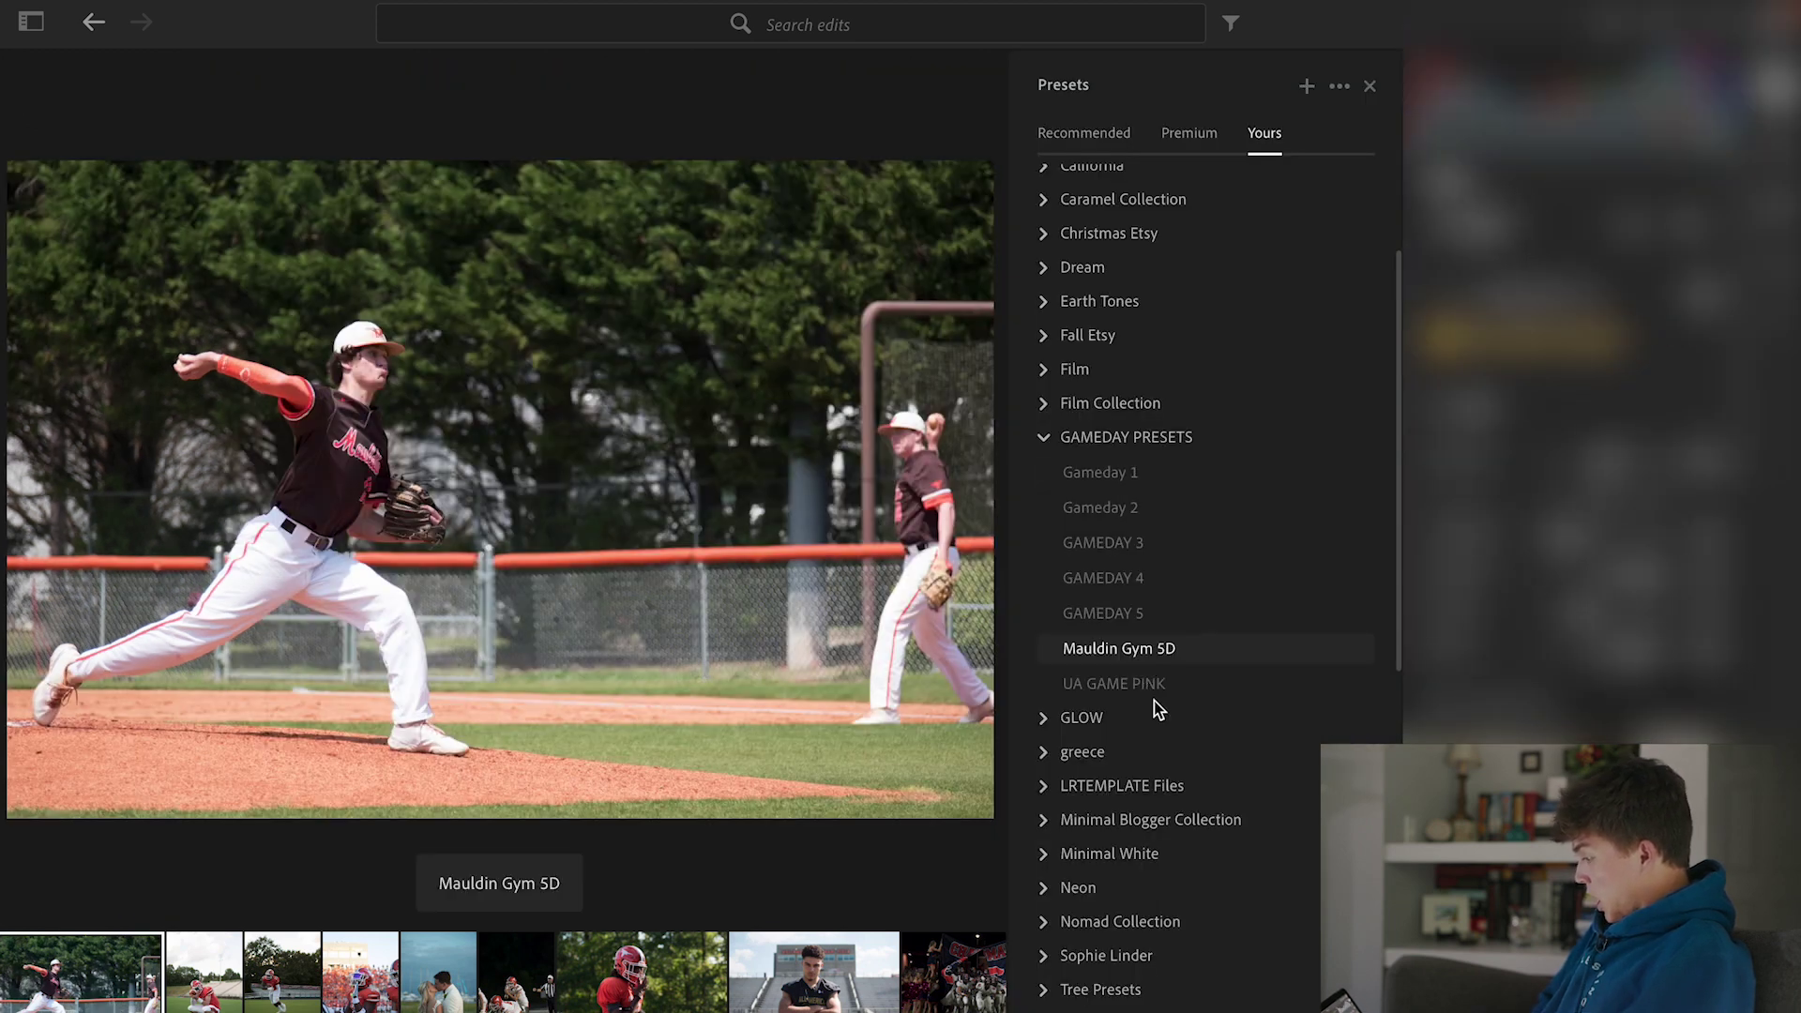
{"action": "left_click", "coordinate": [1114, 683]}
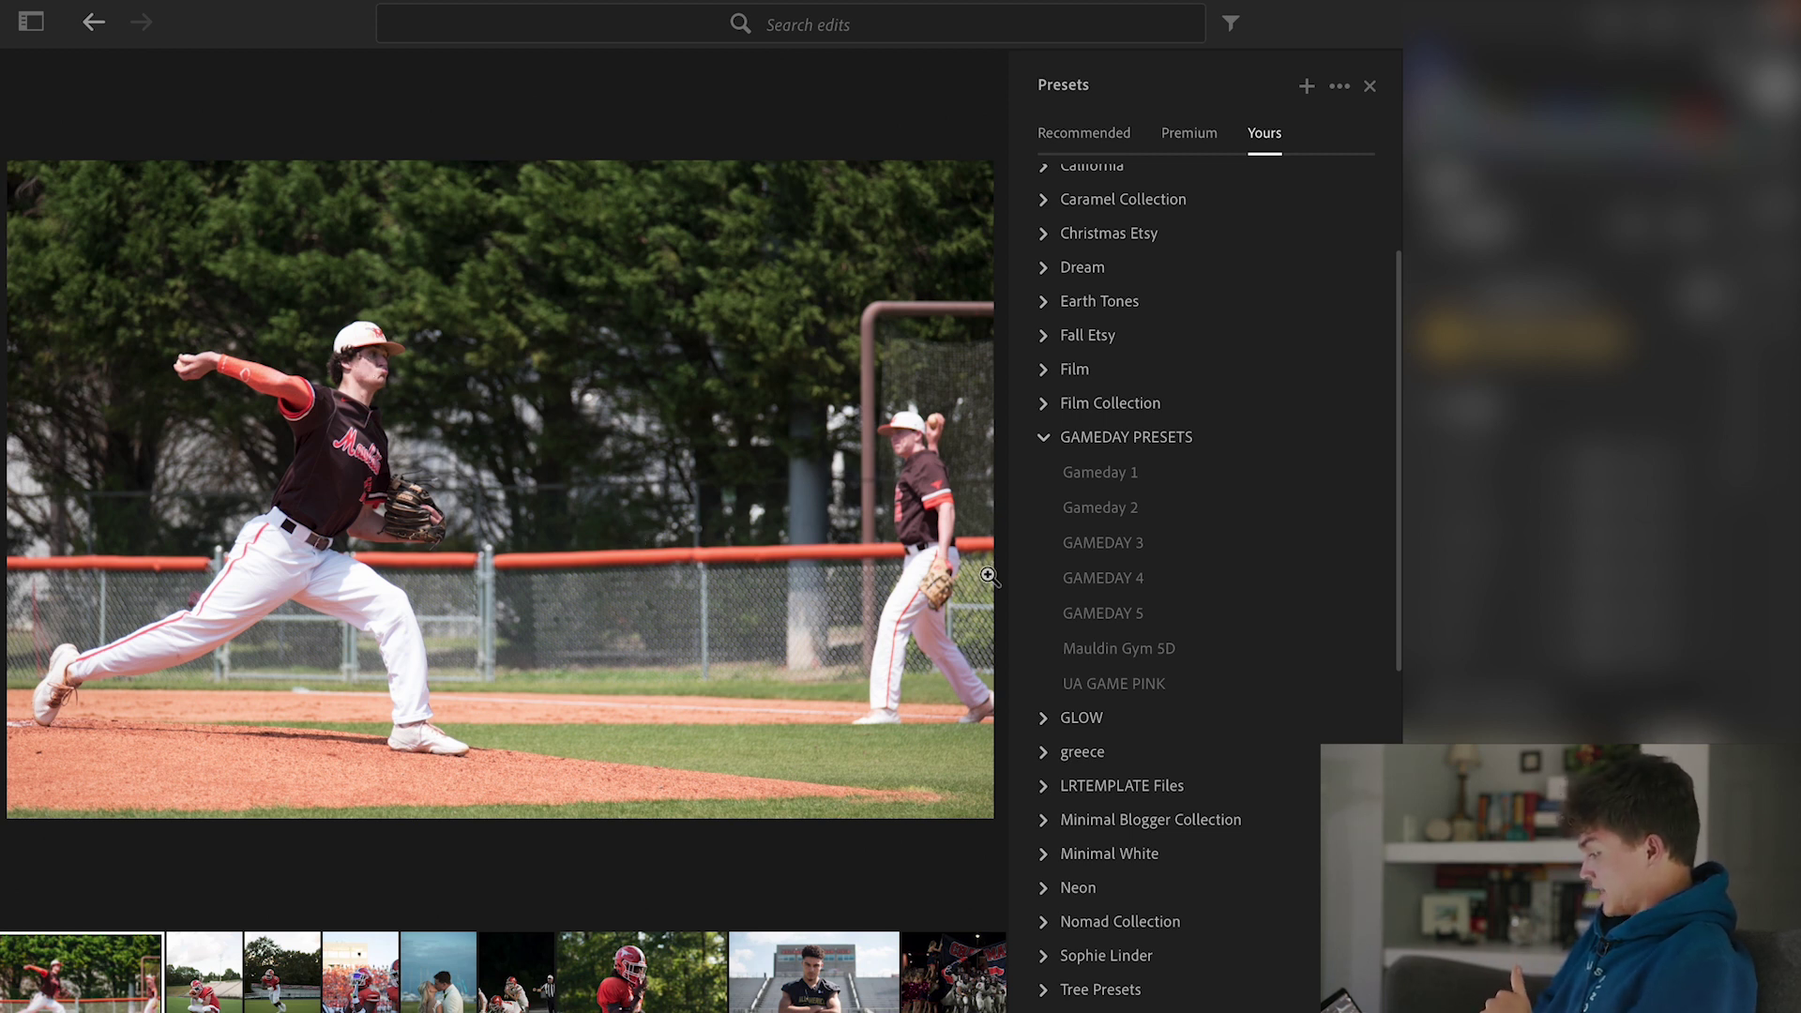
{"action": "left_click", "coordinate": [1095, 544]}
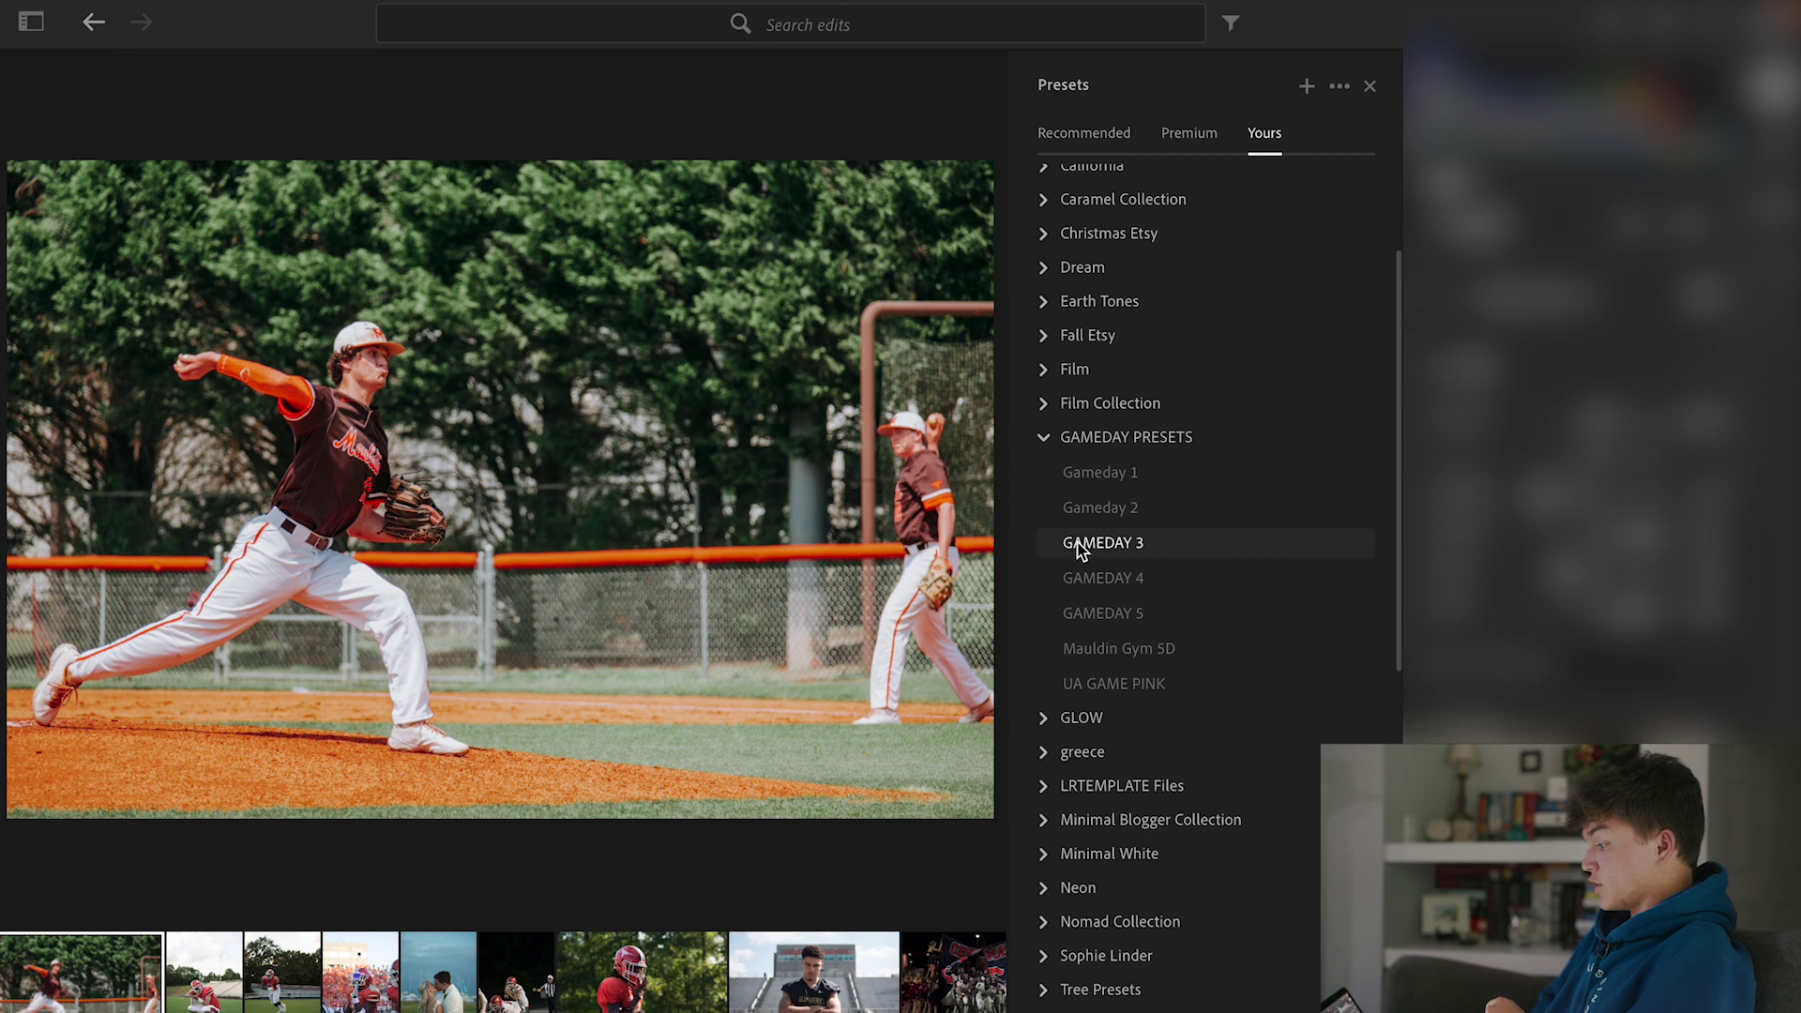
{"action": "left_click", "coordinate": [1077, 543]}
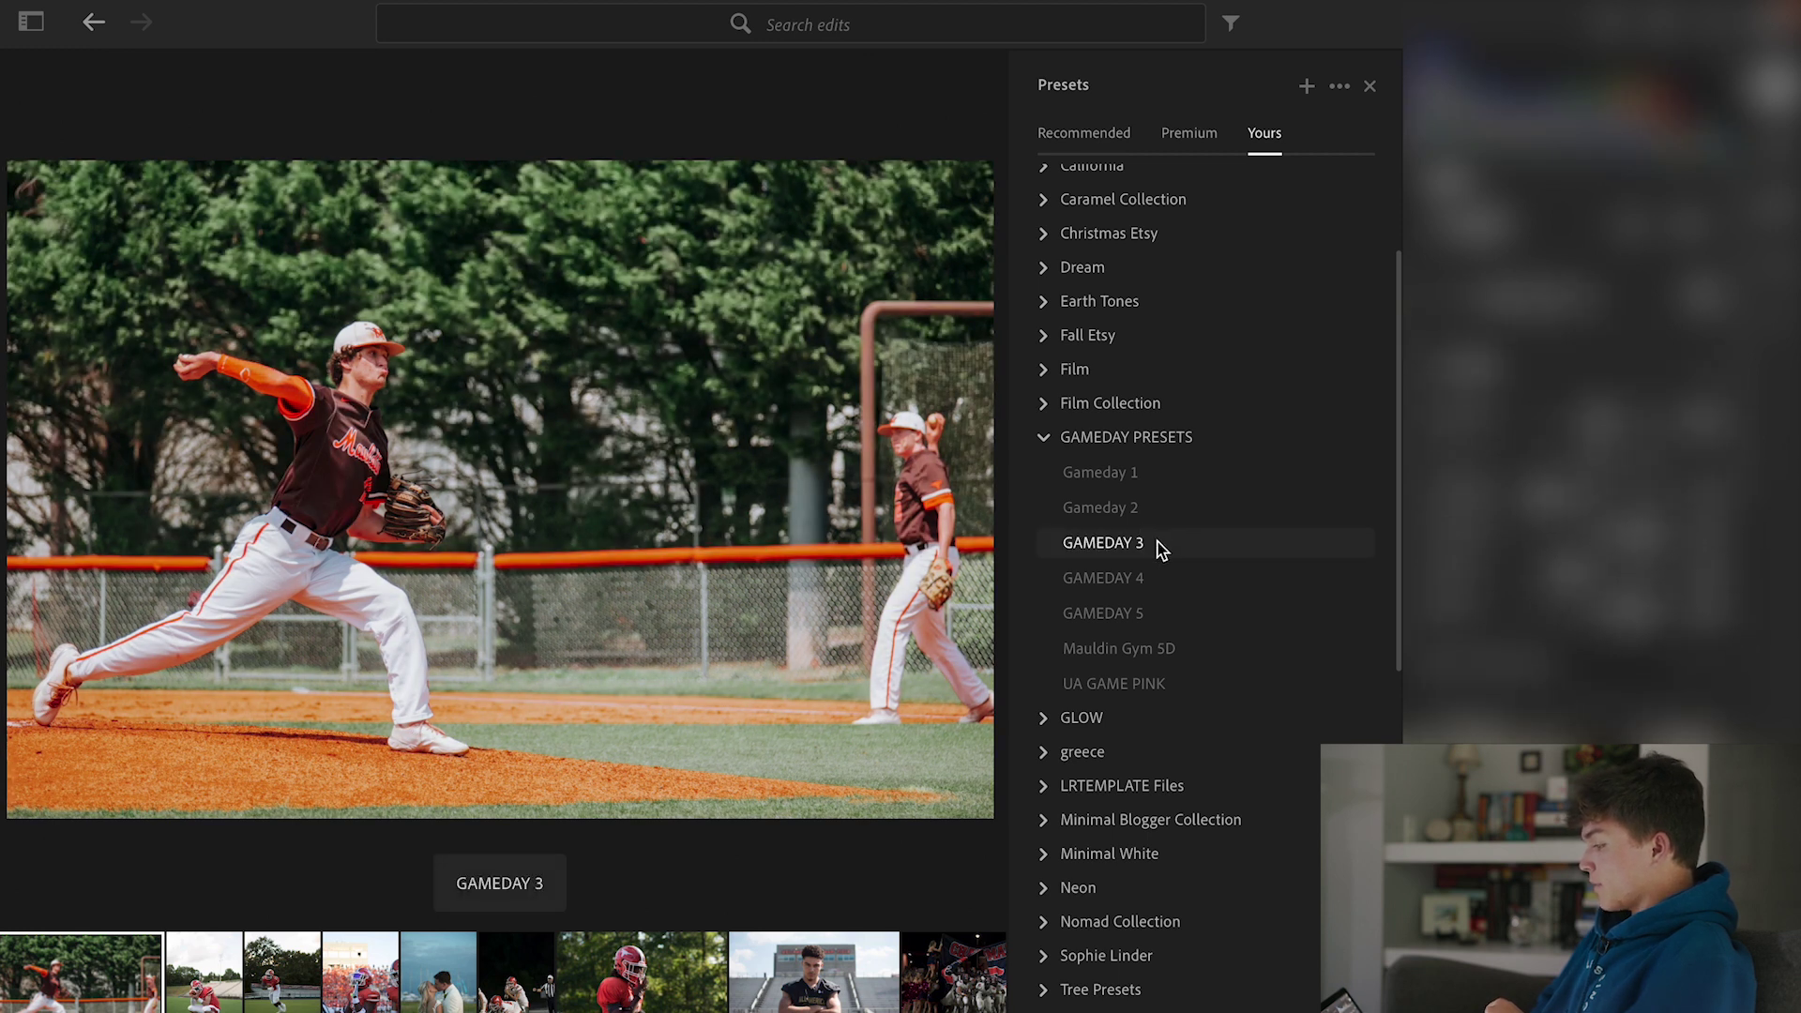
{"action": "left_click", "coordinate": [1157, 544]}
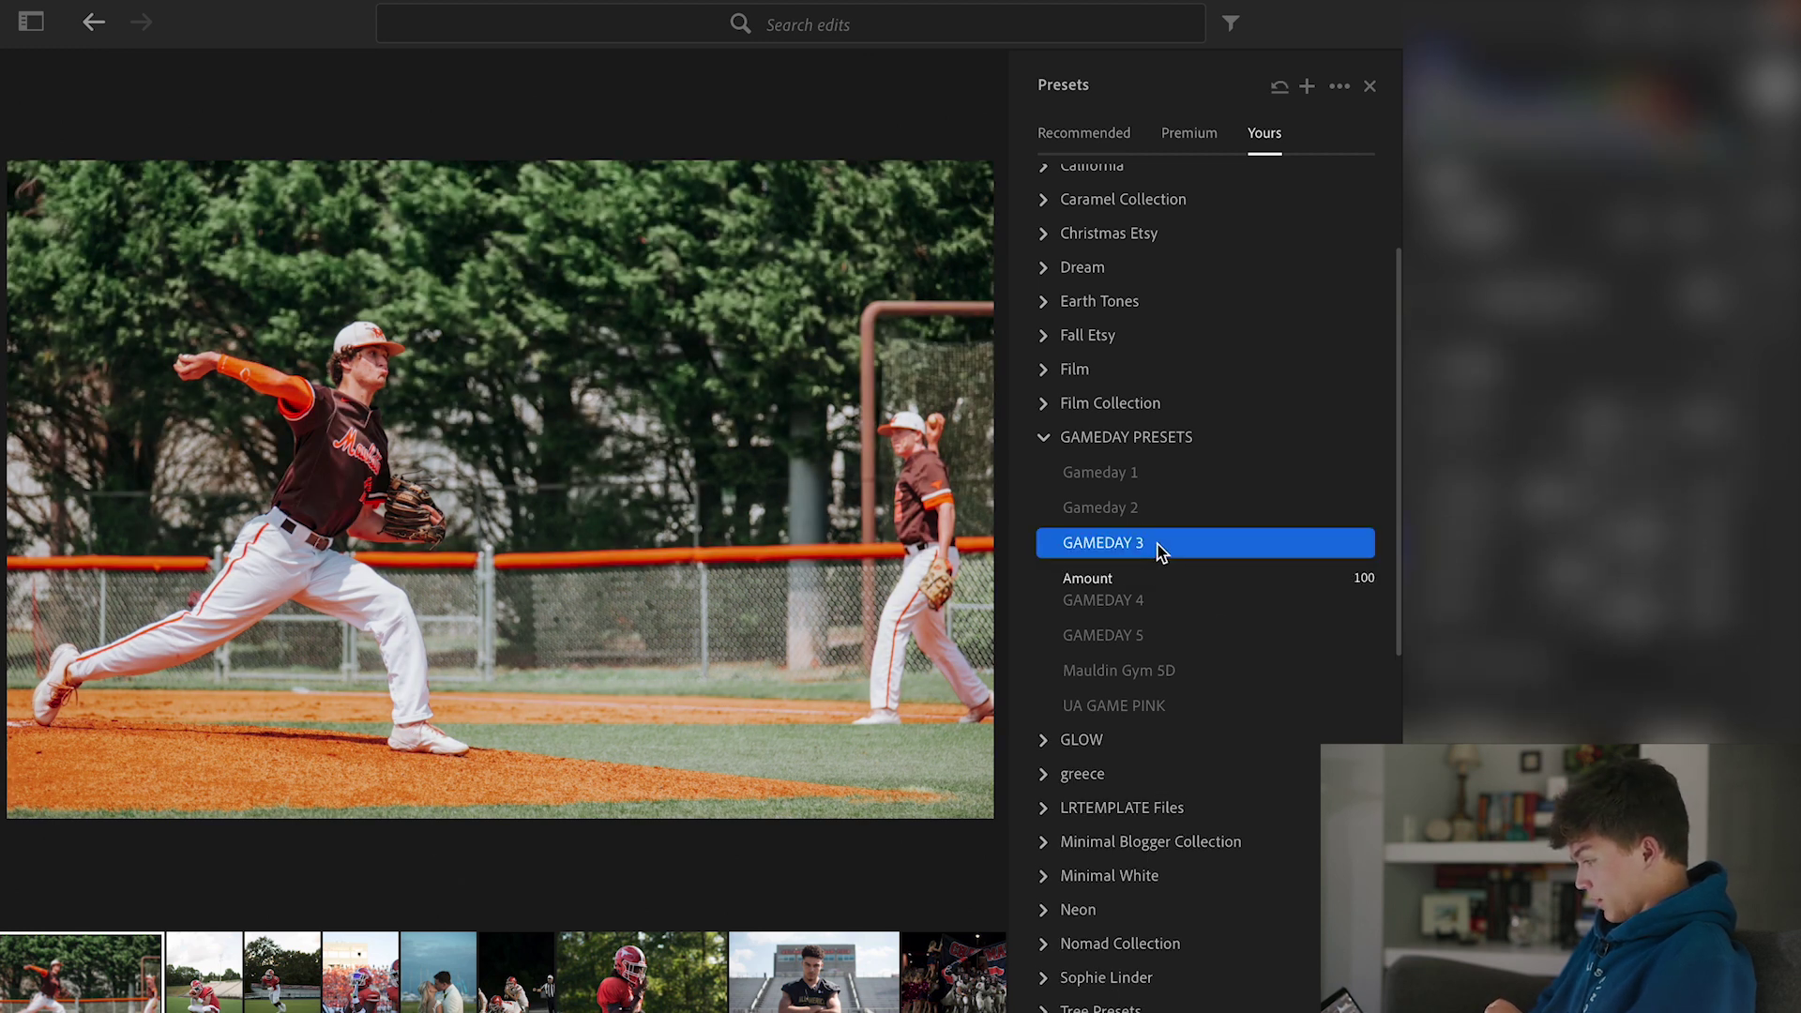
{"action": "left_click", "coordinate": [1369, 86]}
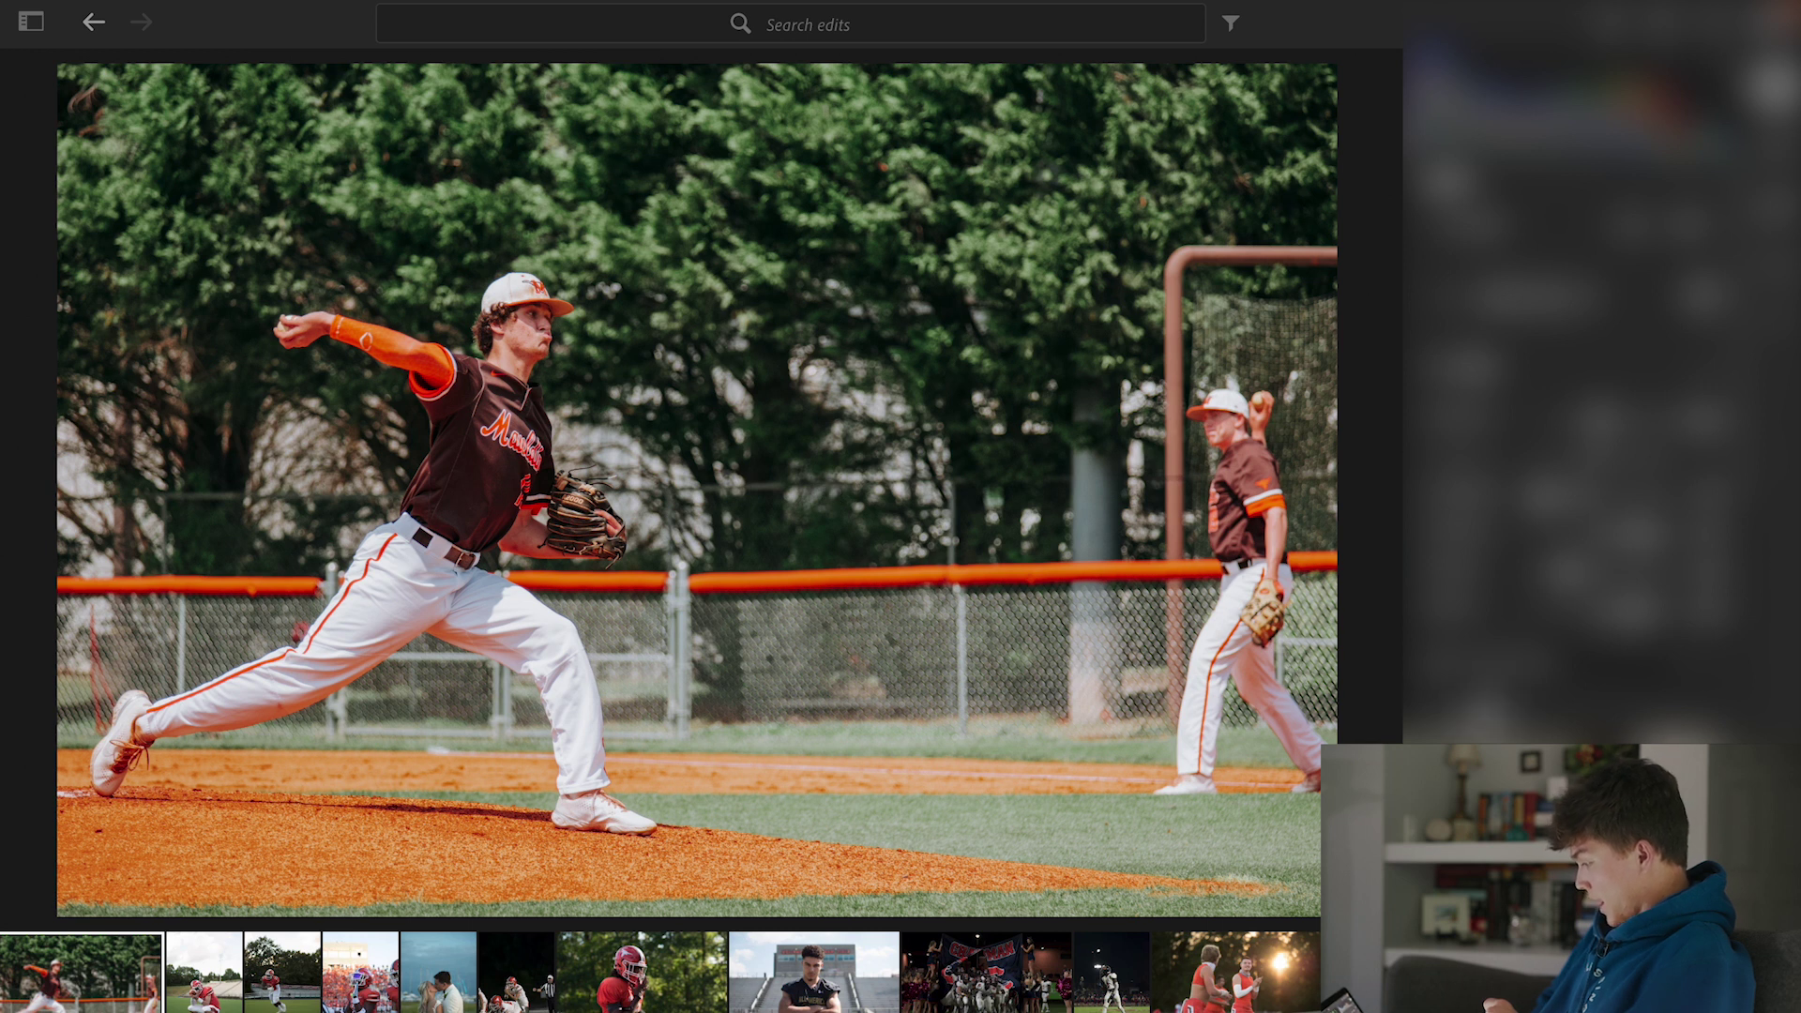
{"action": "scroll", "coordinate": [1488, 710], "scroll_direction": "down", "scroll_amount": 1}
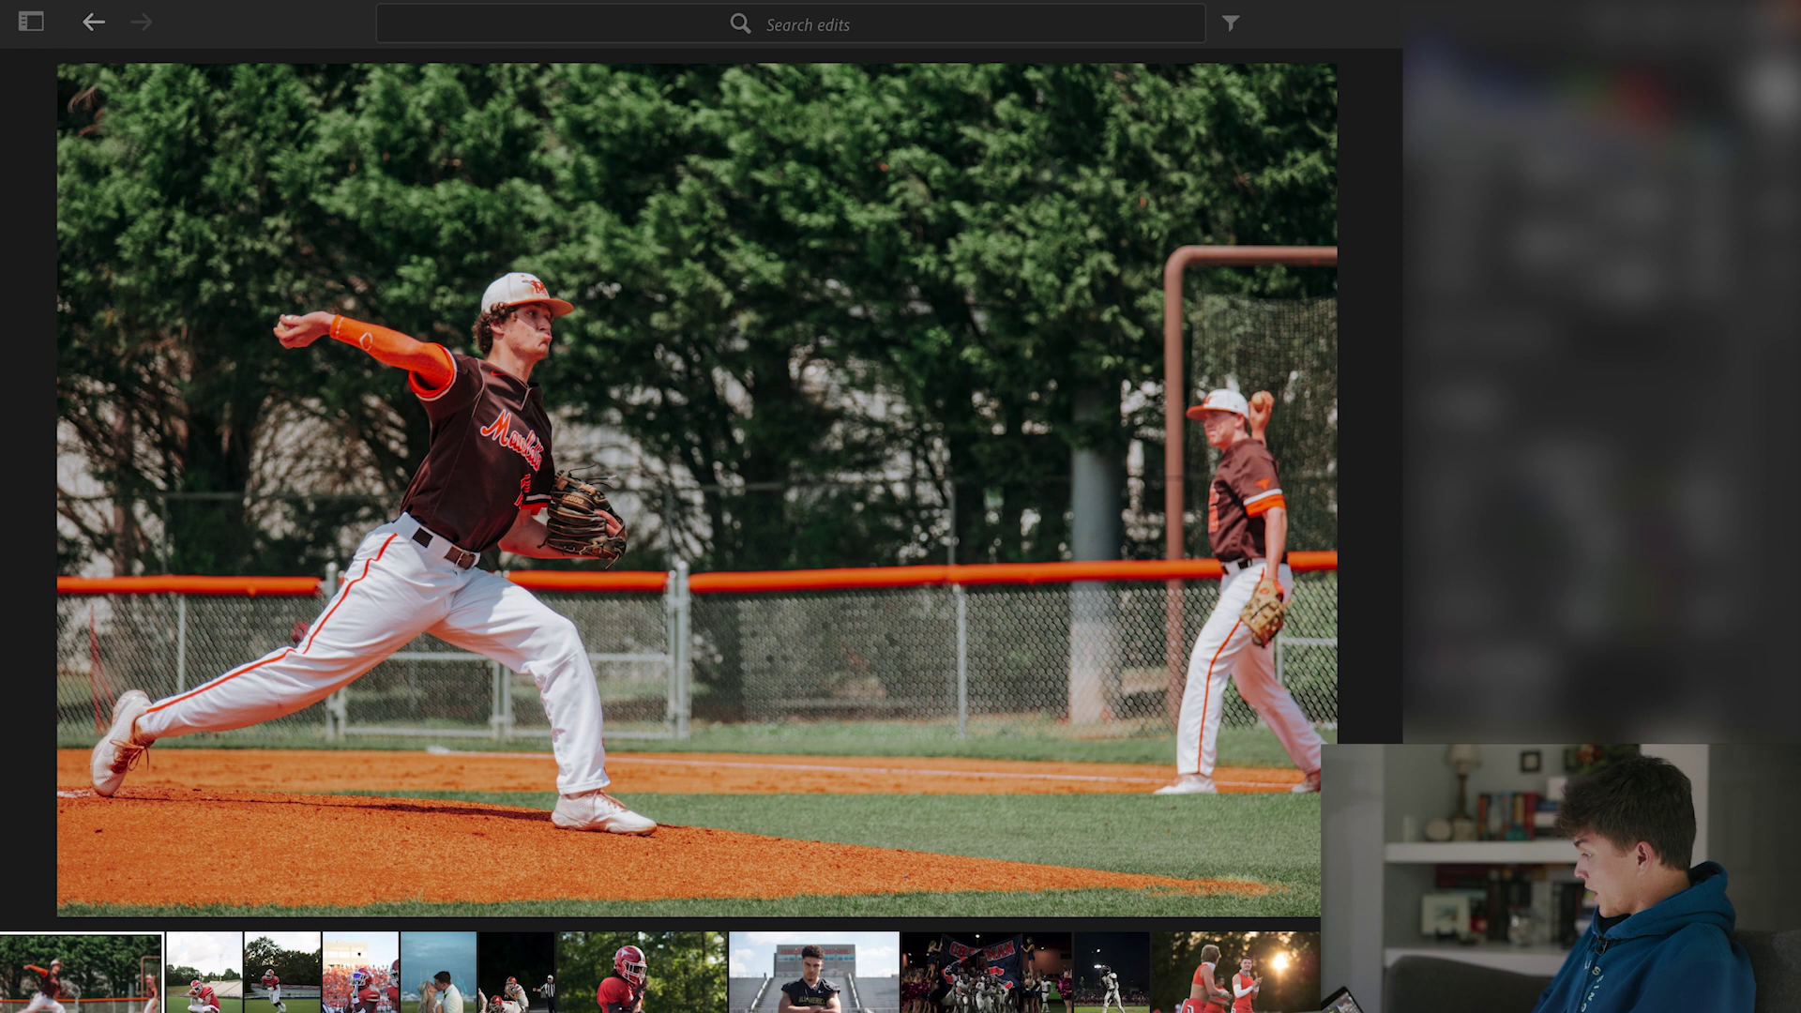
{"action": "left_click", "coordinate": [1773, 86]}
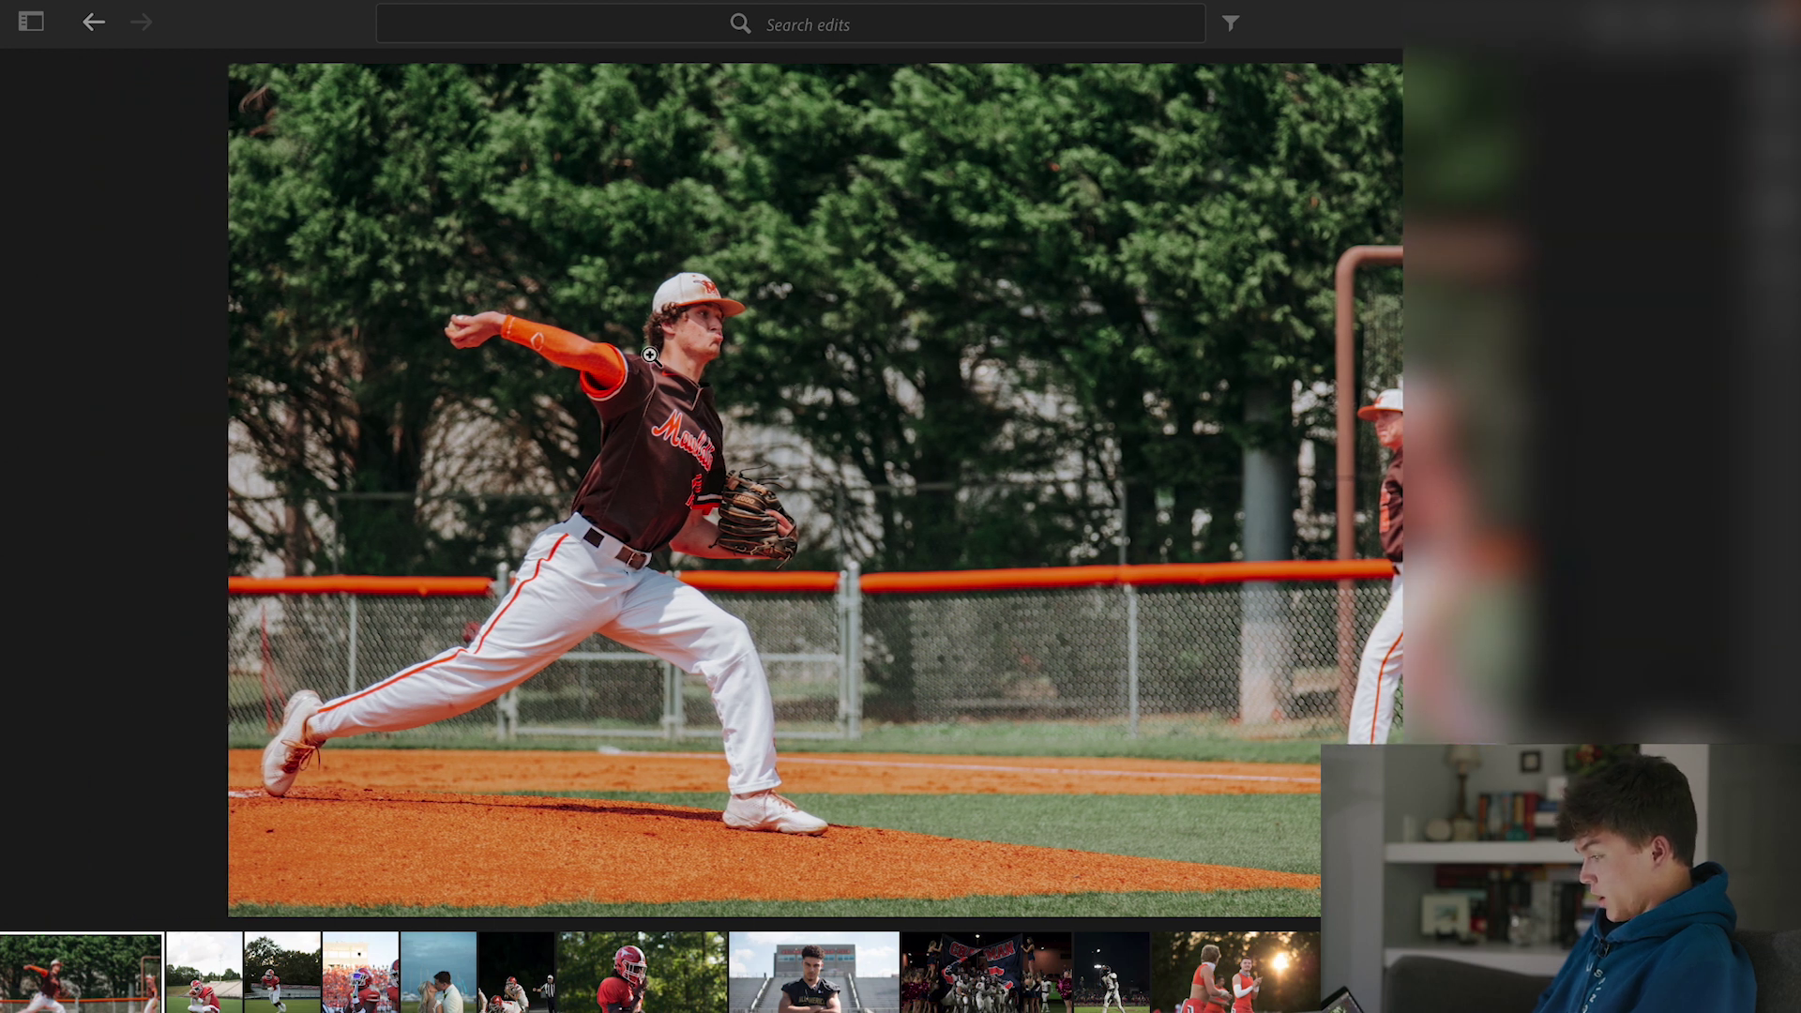
- Apply the Gameday 2 preset to the photo of the football player crouching with the ball
{"action": "left_click", "coordinate": [183, 980]}
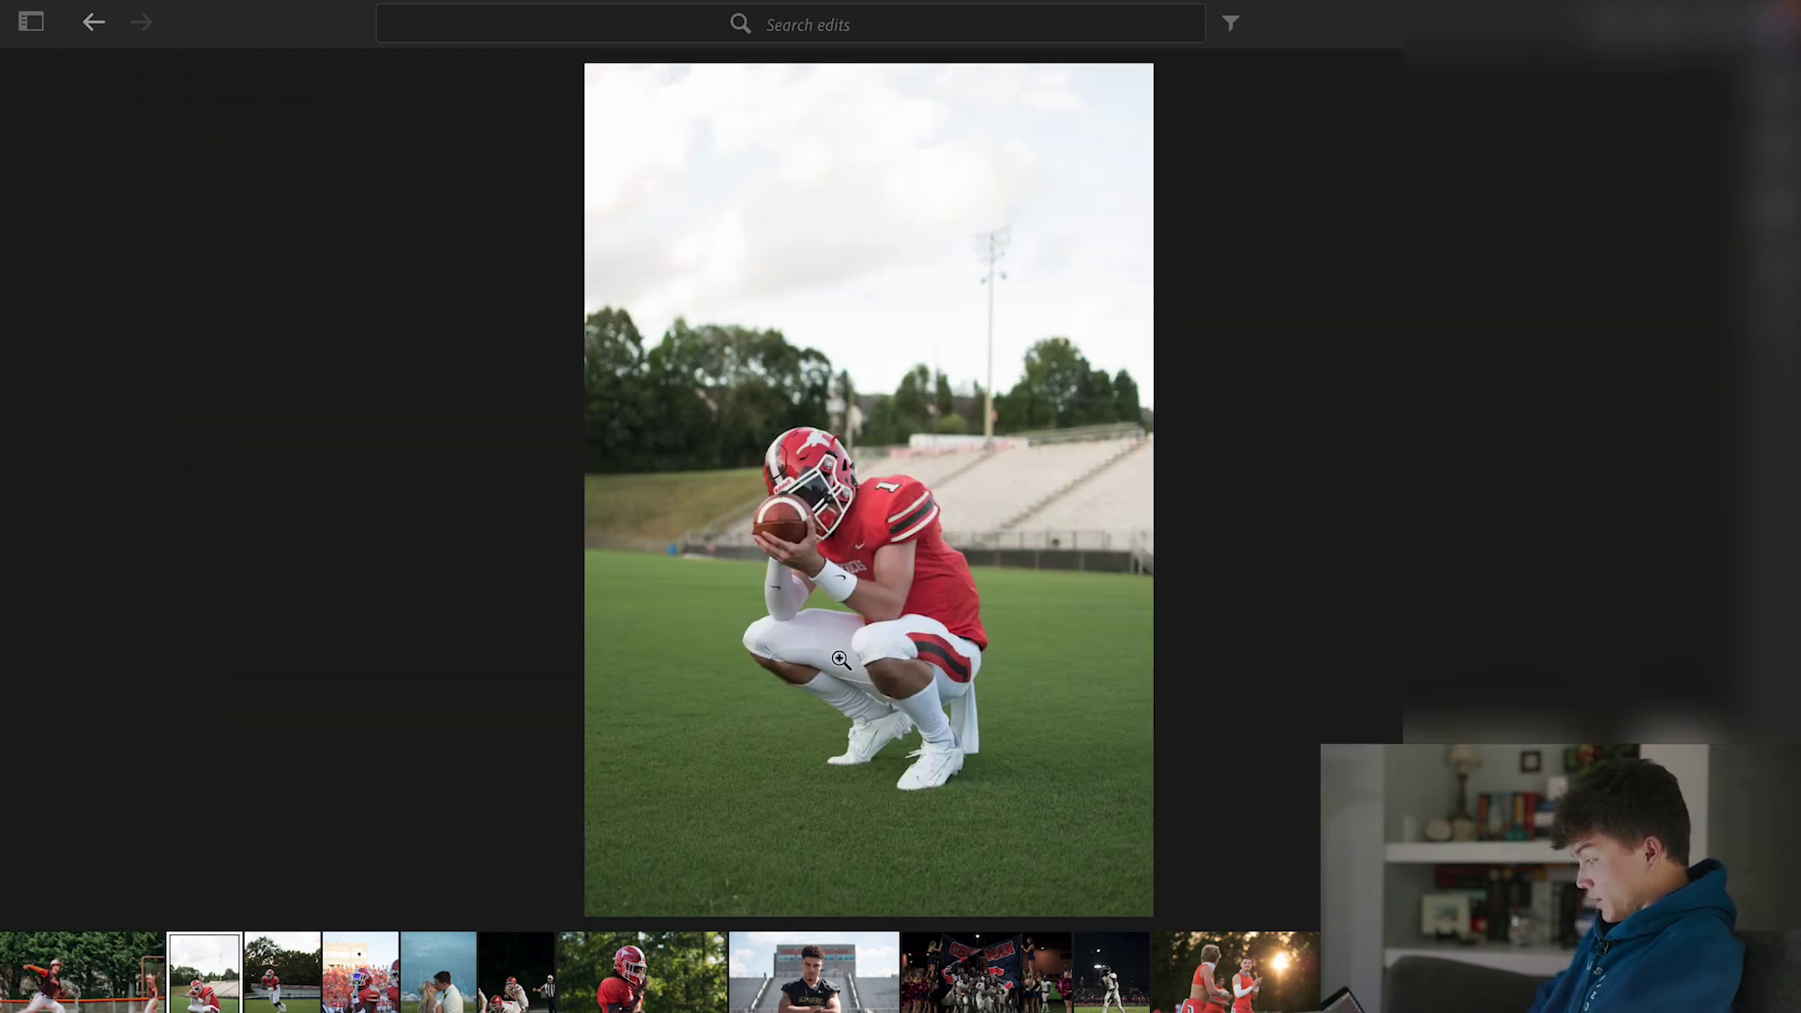
{"action": "left_click_drag", "start_coordinate": [802, 490], "coordinate": [842, 483]}
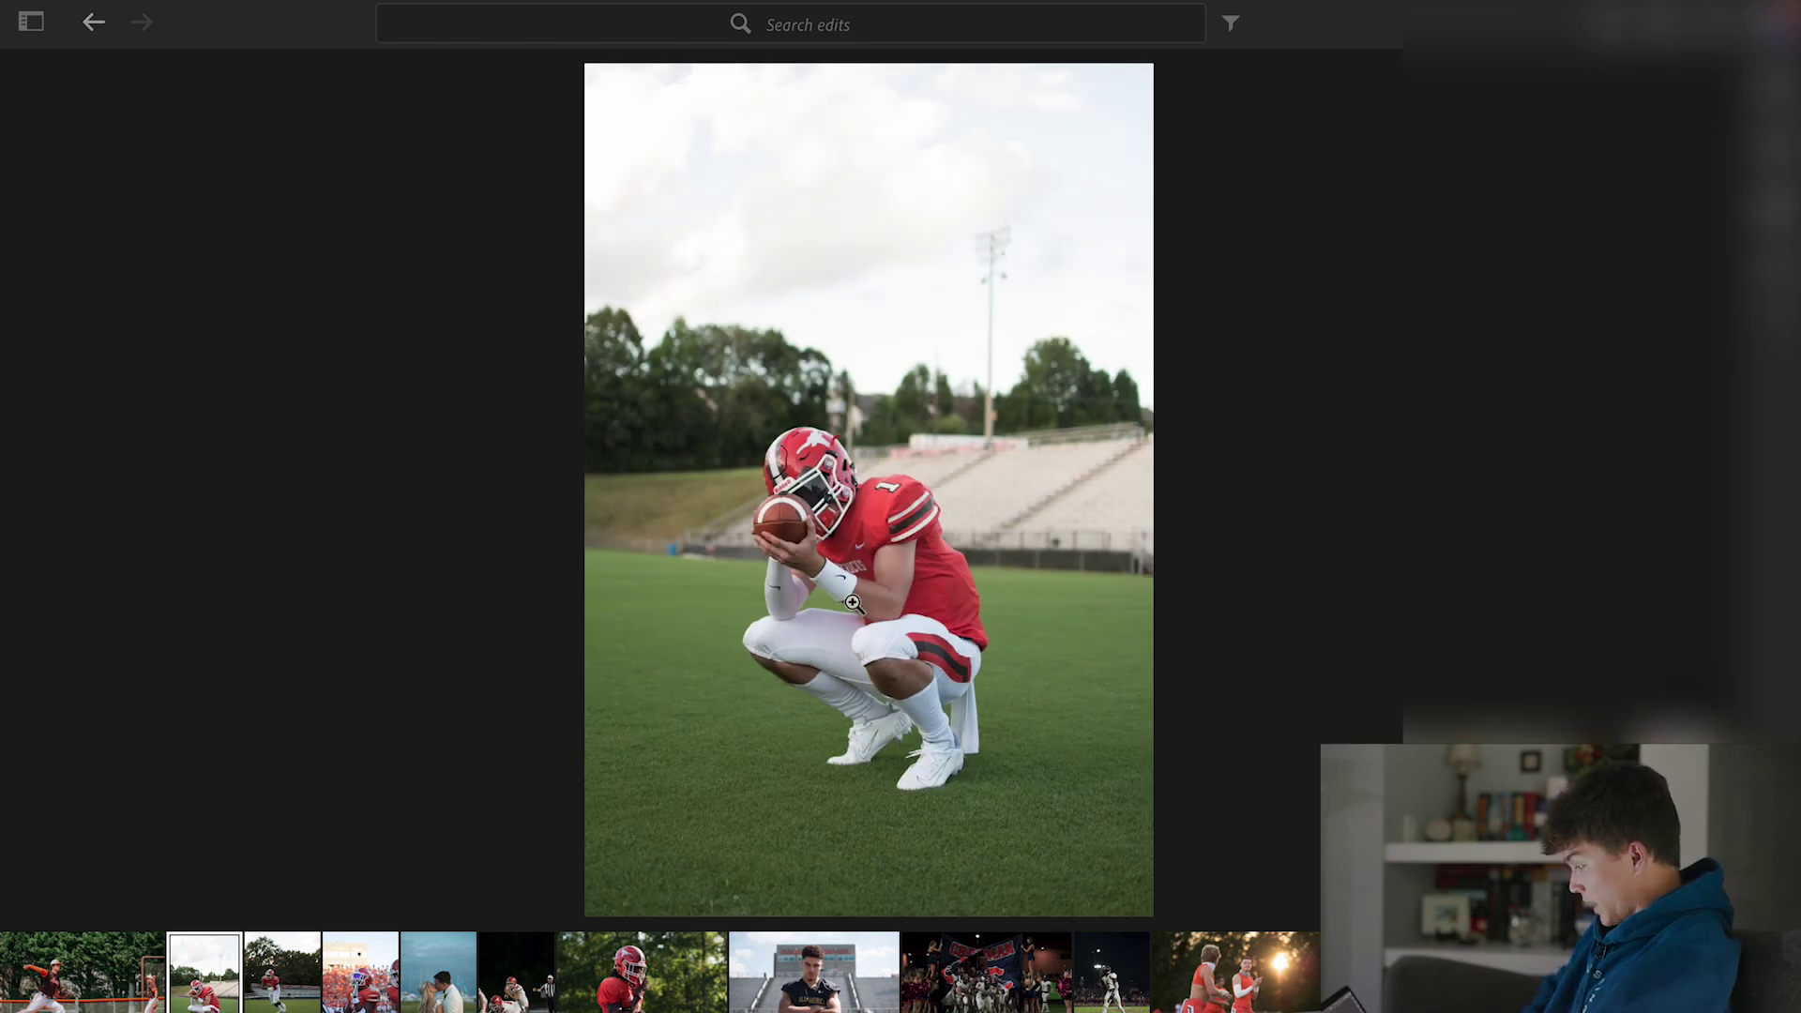
{"action": "mouse_move", "coordinate": [847, 554]}
{"action": "left_mouse_down"}
{"action": "mouse_move", "coordinate": [868, 406]}
{"action": "mouse_move", "coordinate": [831, 560]}
{"action": "left_mouse_up"}
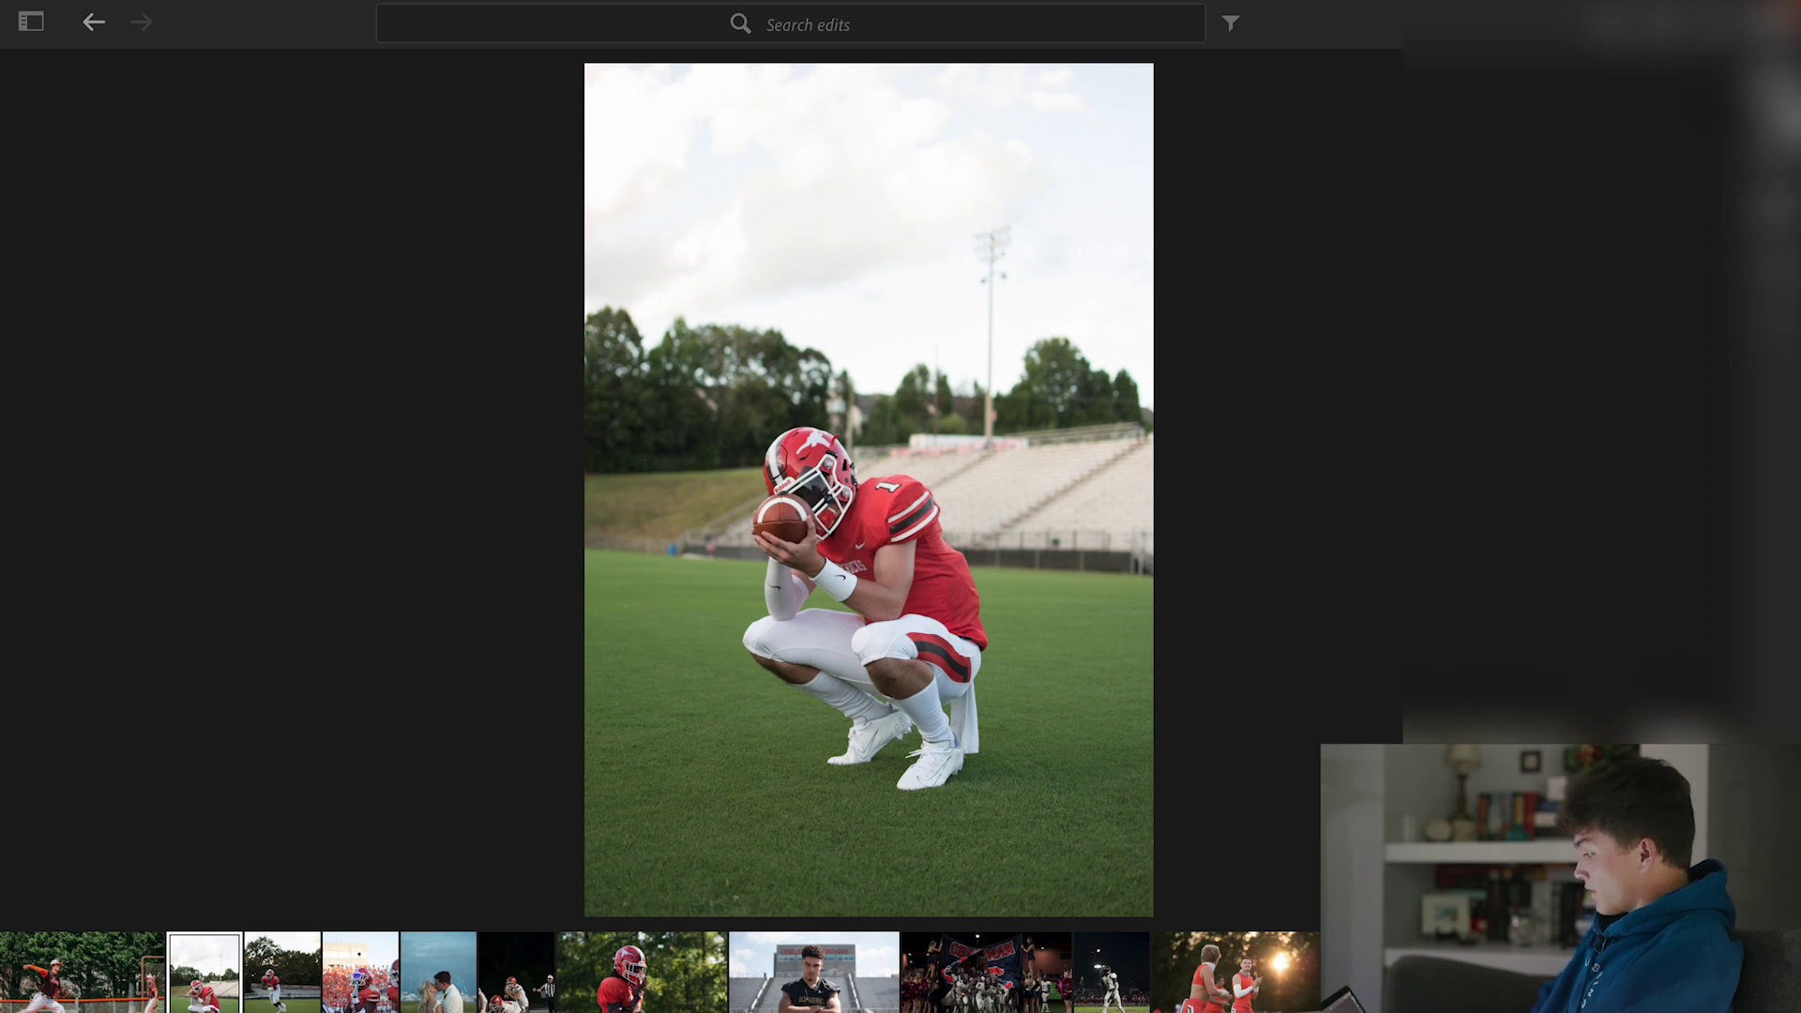
{"action": "key", "text": "e"}
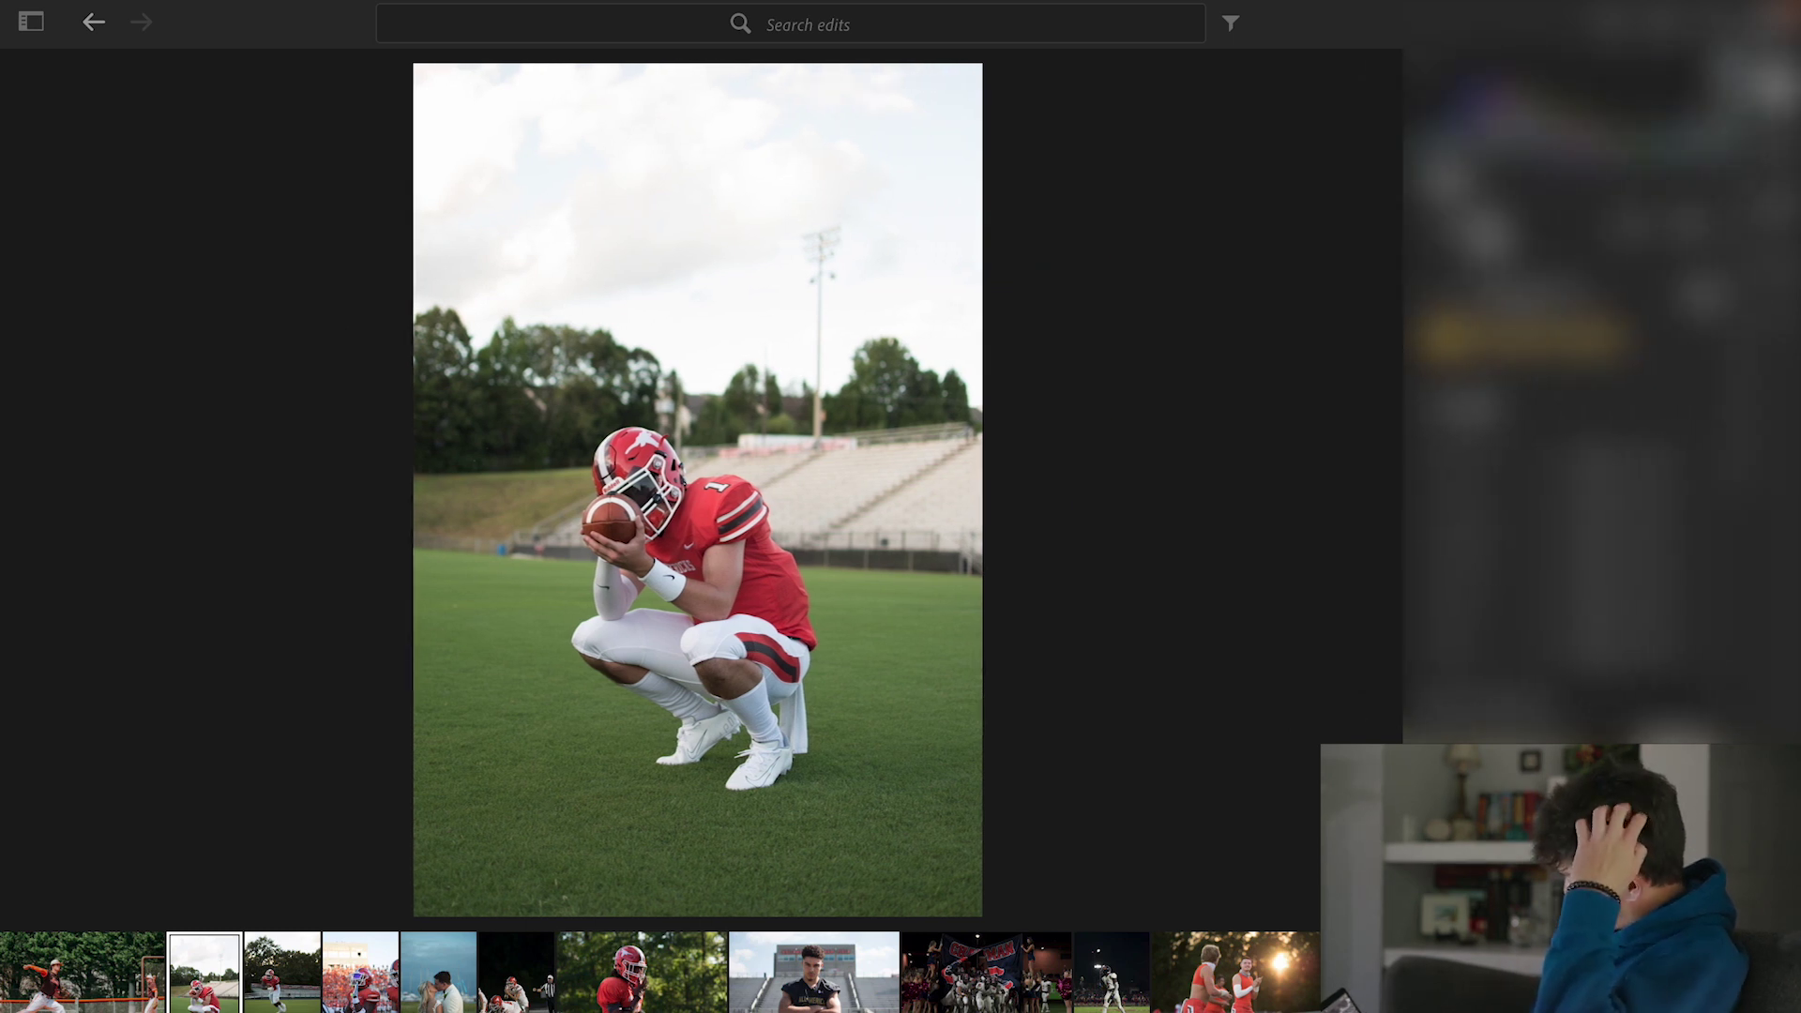
{"action": "key", "text": "shift+p"}
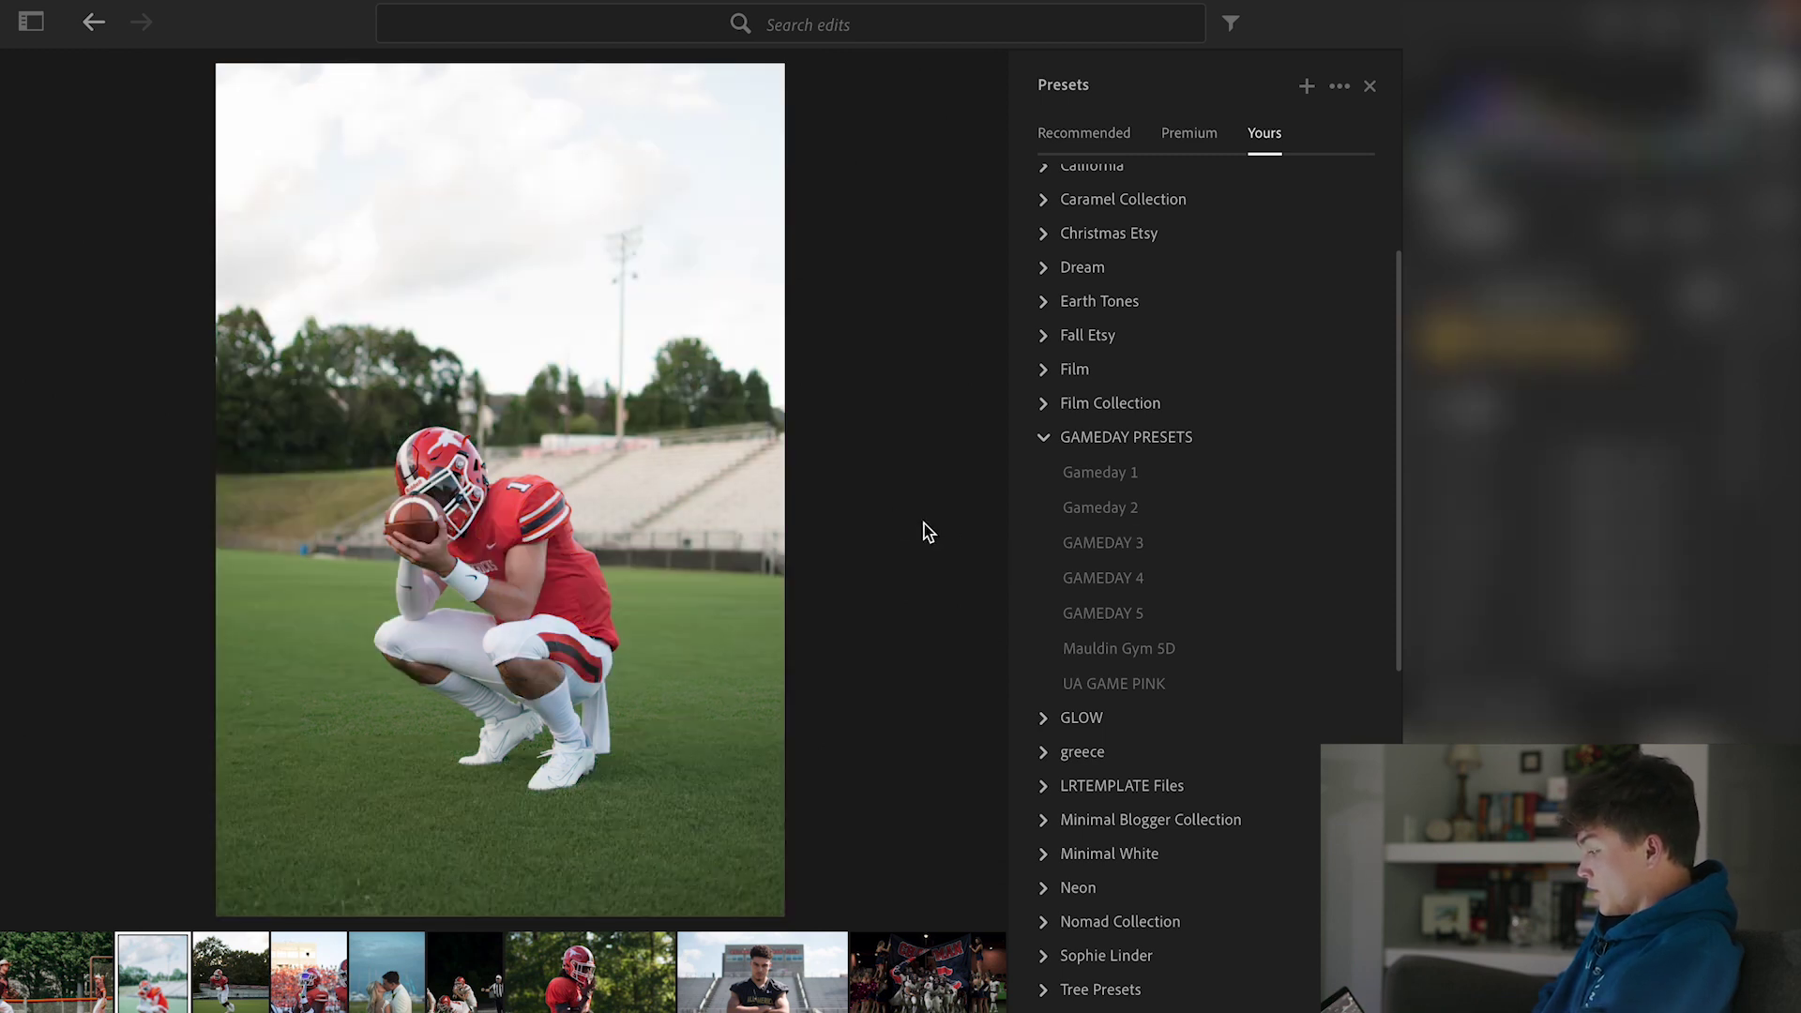
{"action": "left_click", "coordinate": [1124, 509]}
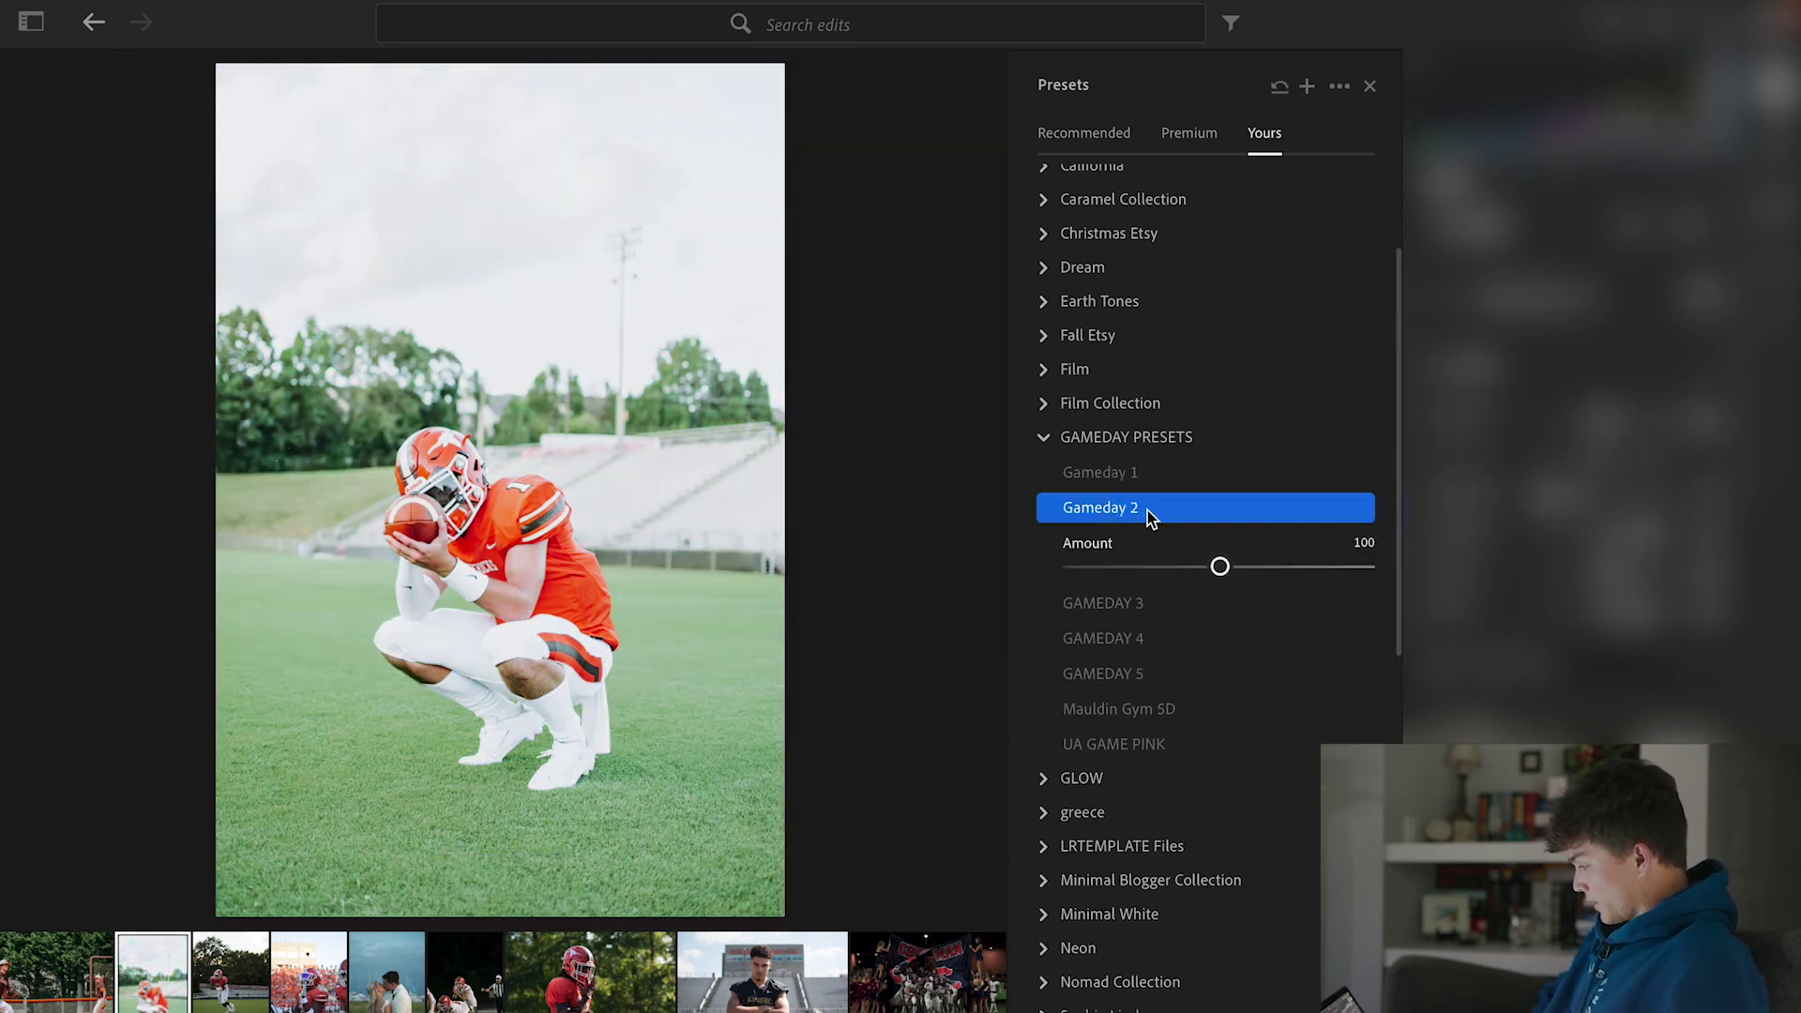
{"action": "left_click", "coordinate": [1368, 85]}
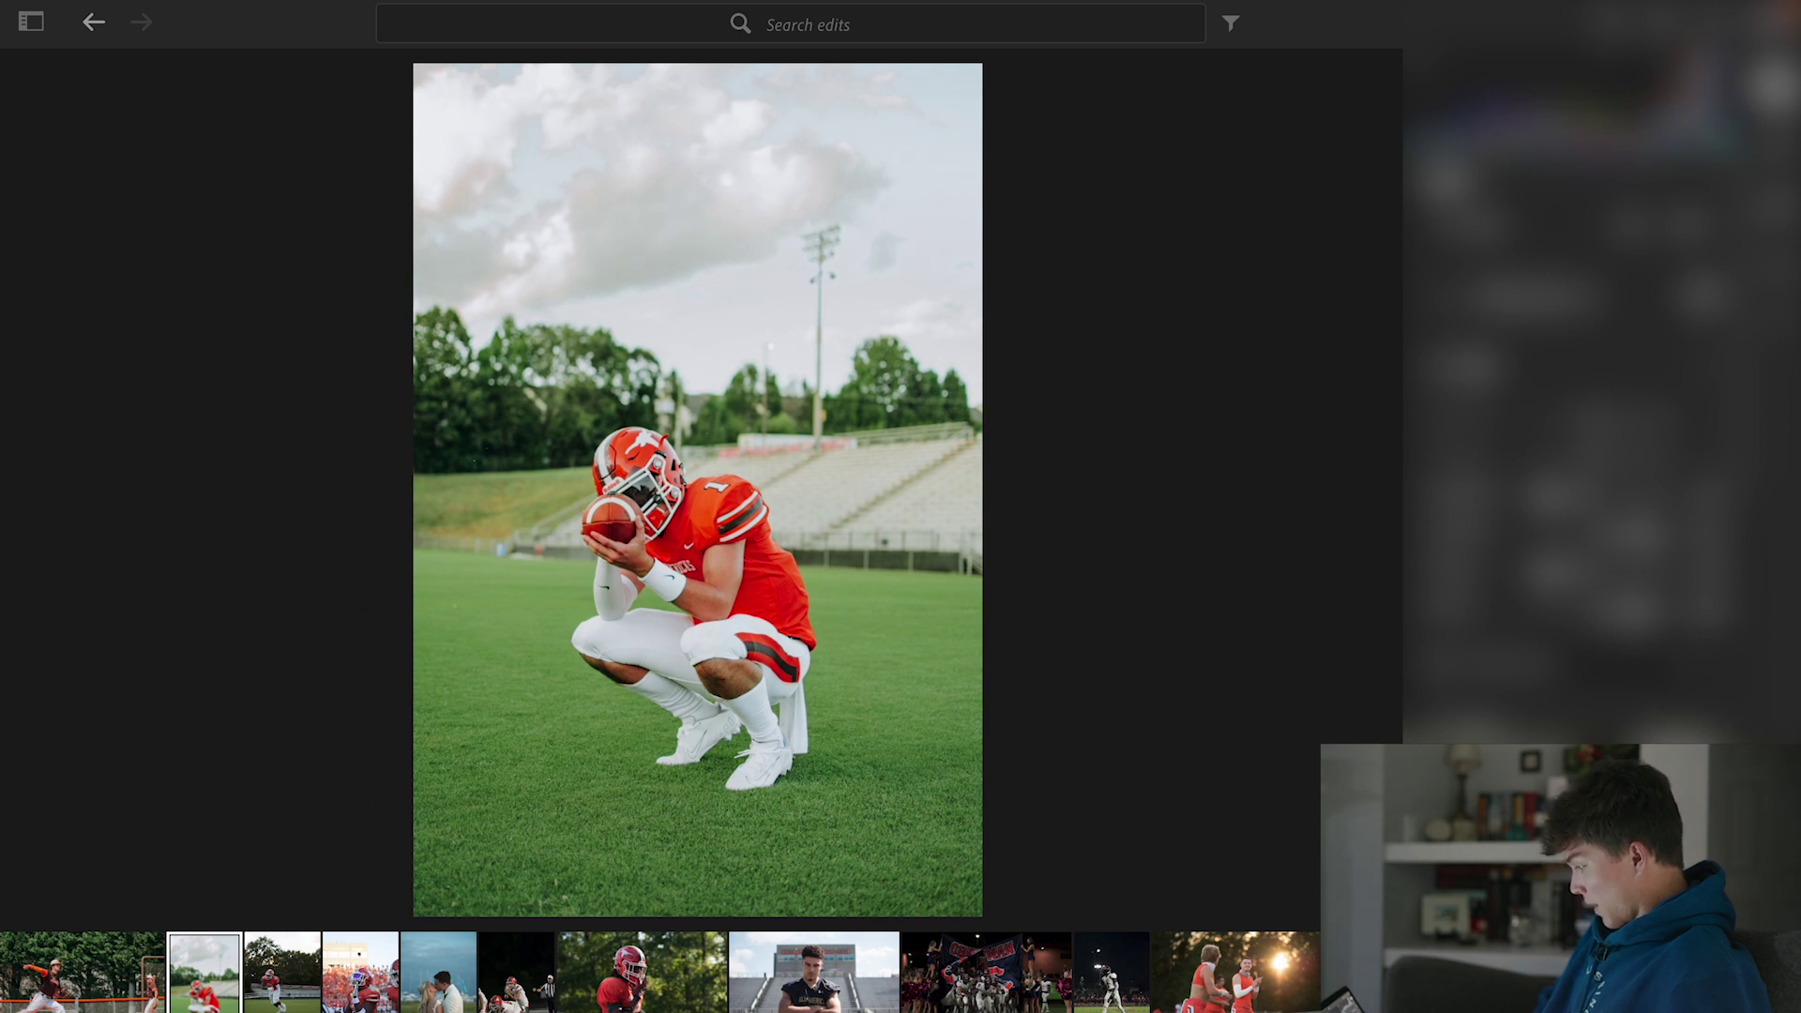
- Review the edit settings of the crouching player's photo and inspect the helmet area up close
{"action": "scroll", "coordinate": [1568, 450], "scroll_direction": "down", "scroll_amount": 3}
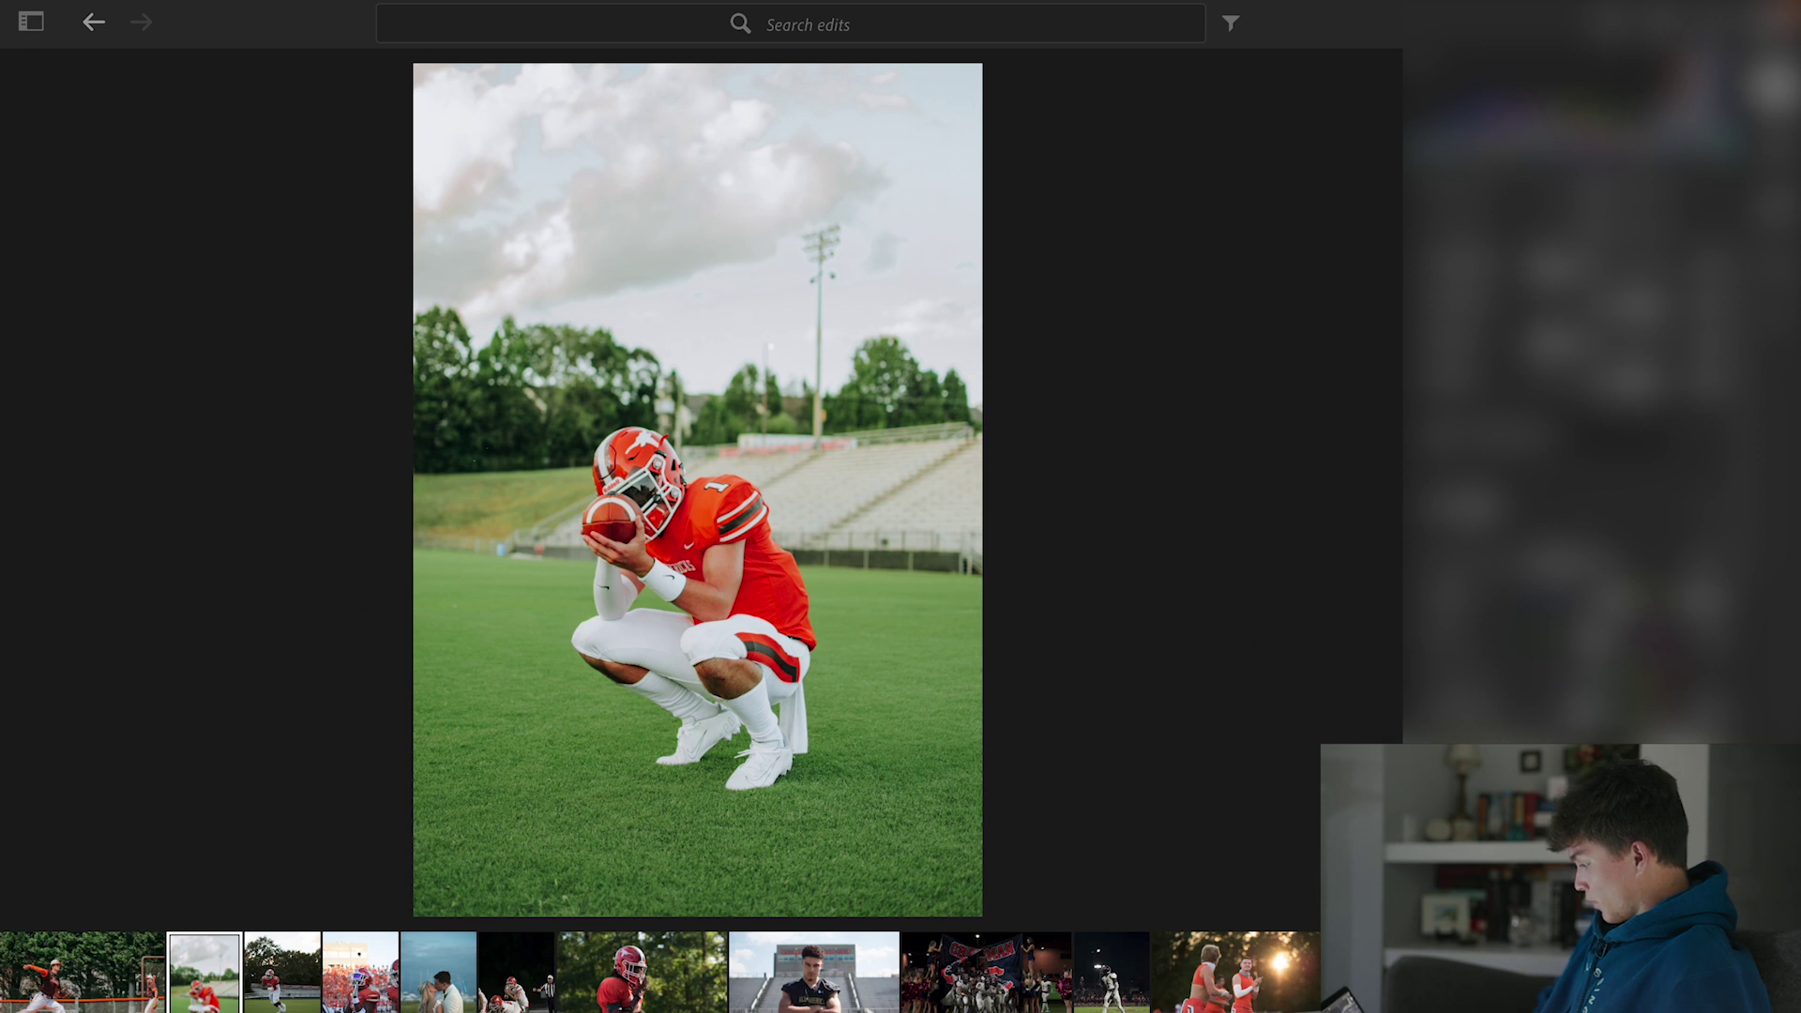
{"action": "scroll", "coordinate": [1568, 394], "scroll_direction": "down", "scroll_amount": 2}
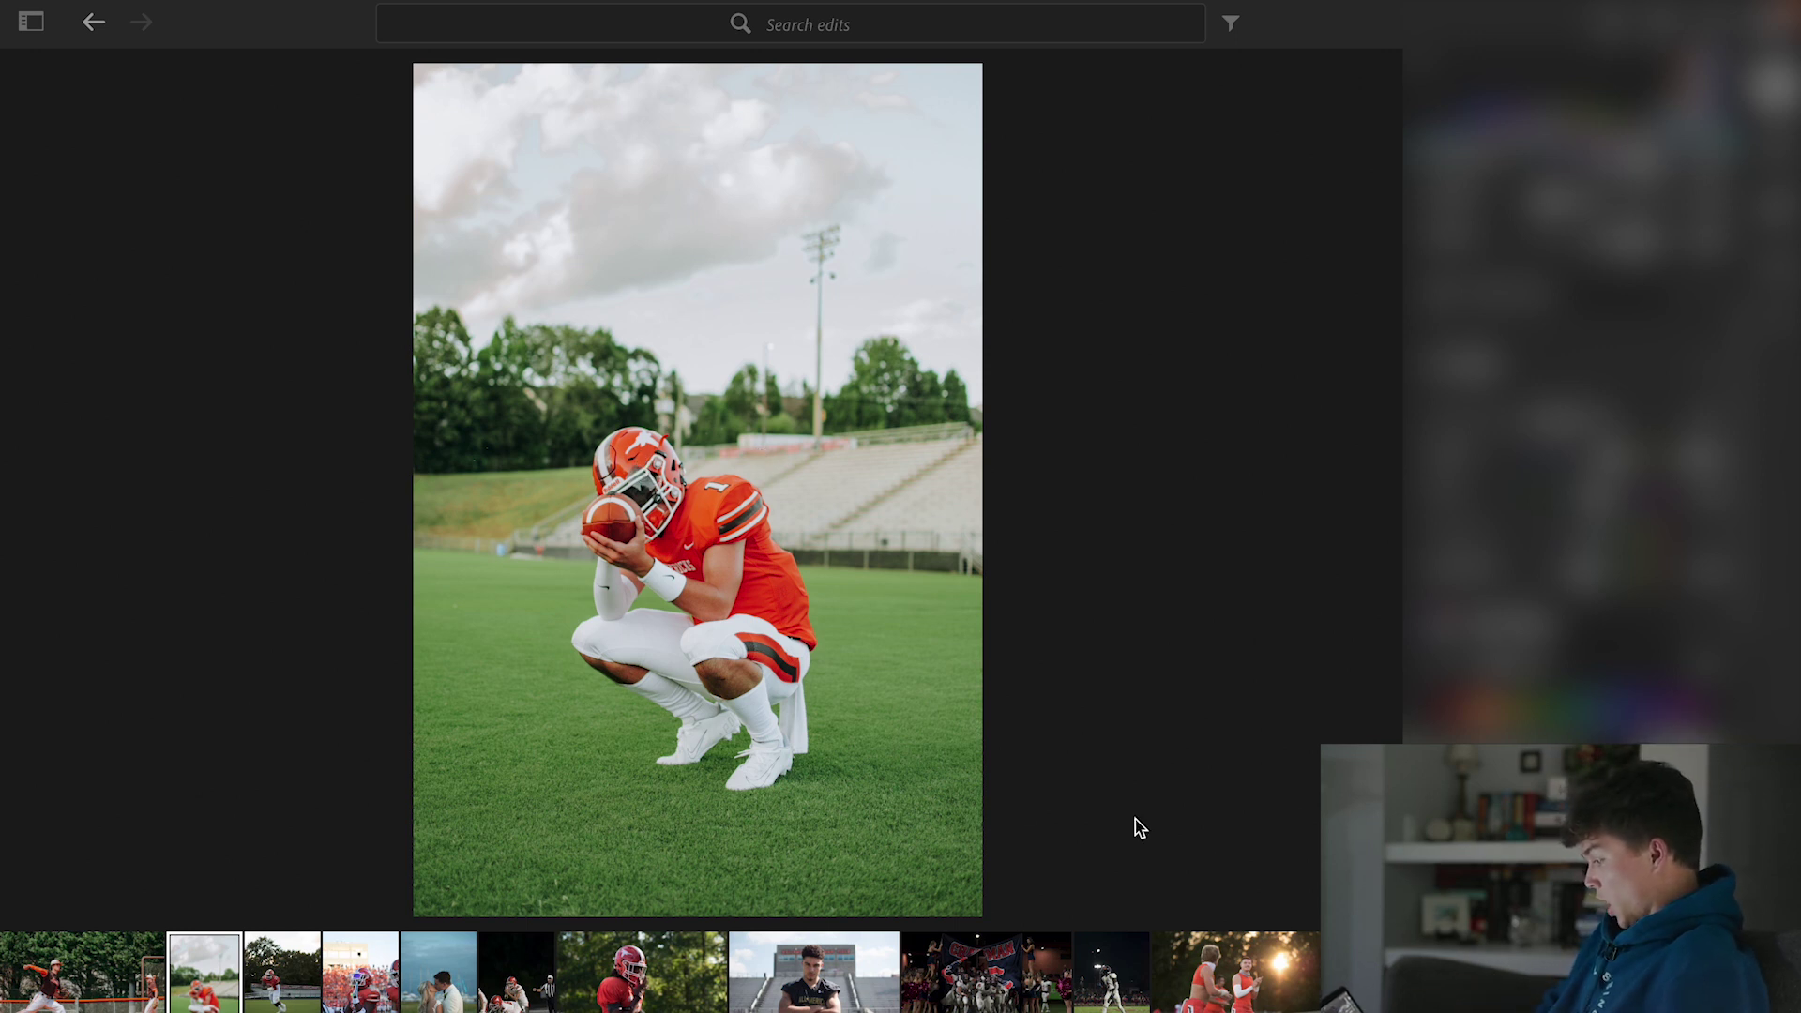
{"action": "left_click", "coordinate": [645, 477]}
{"action": "left_click", "coordinate": [645, 476]}
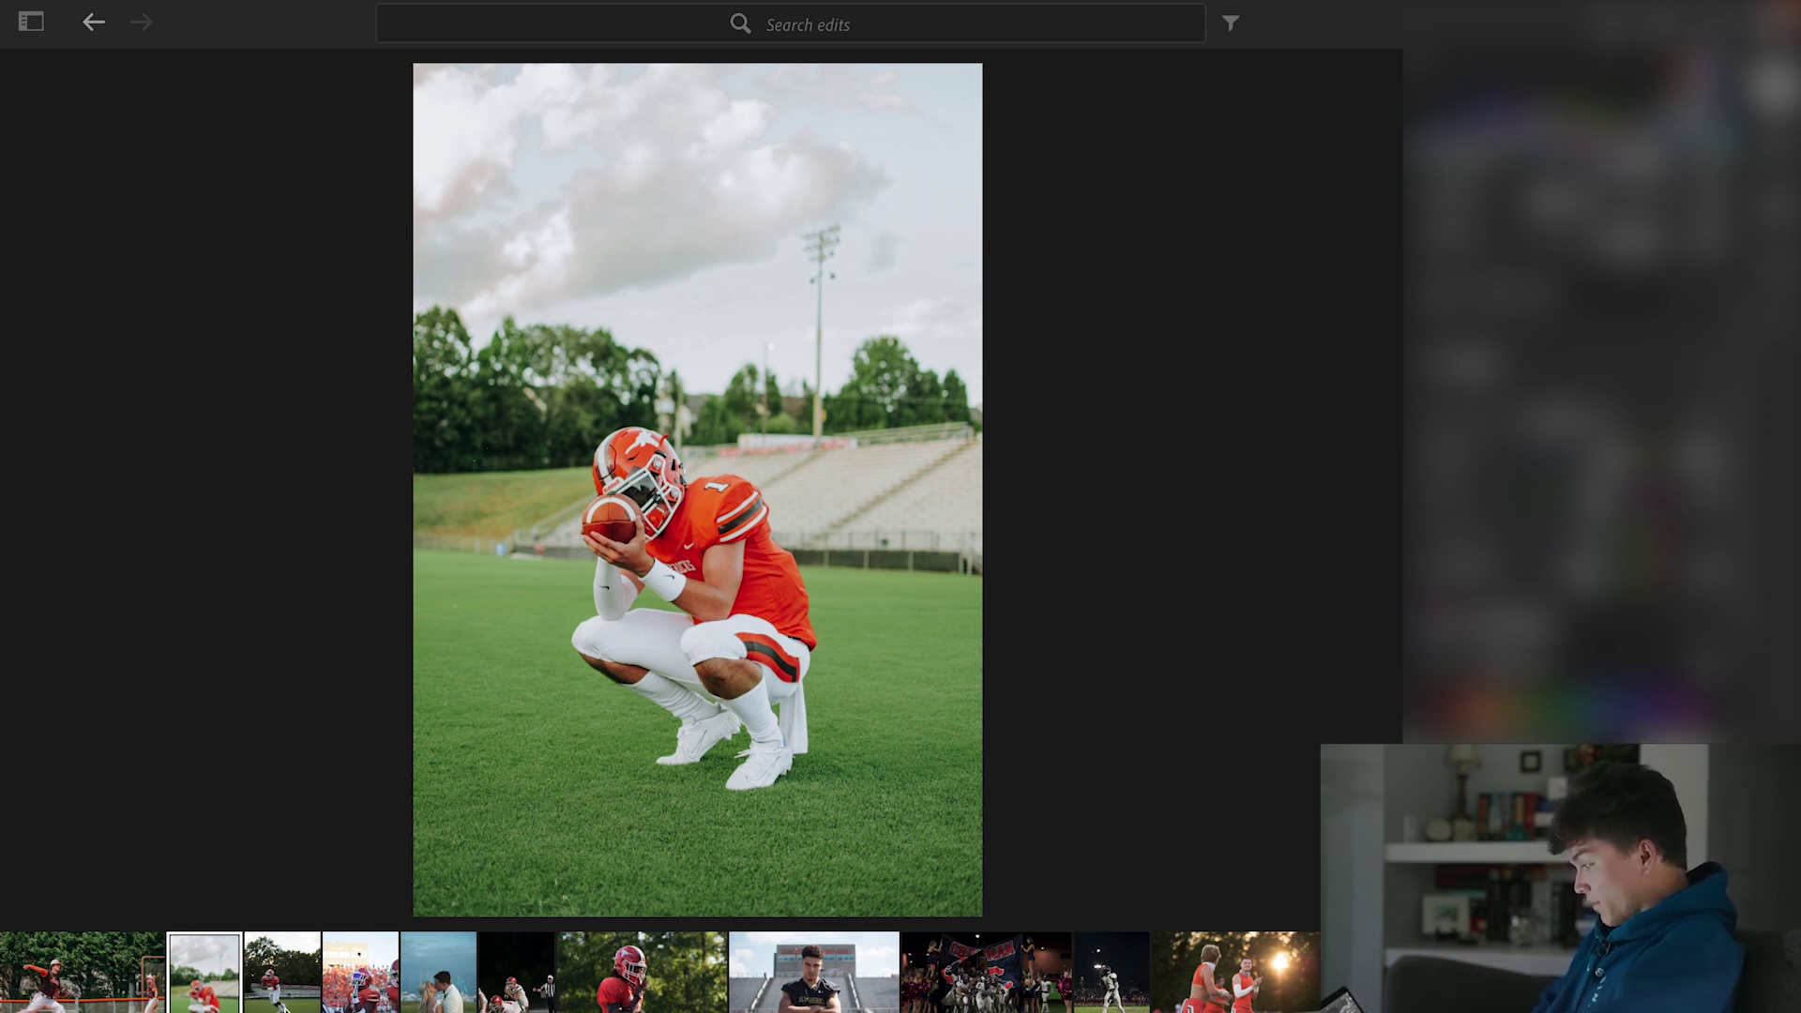
- Copy the edit settings from the crouching player's photo and paste them onto the photo of the running football player
{"action": "left_click", "coordinate": [269, 966]}
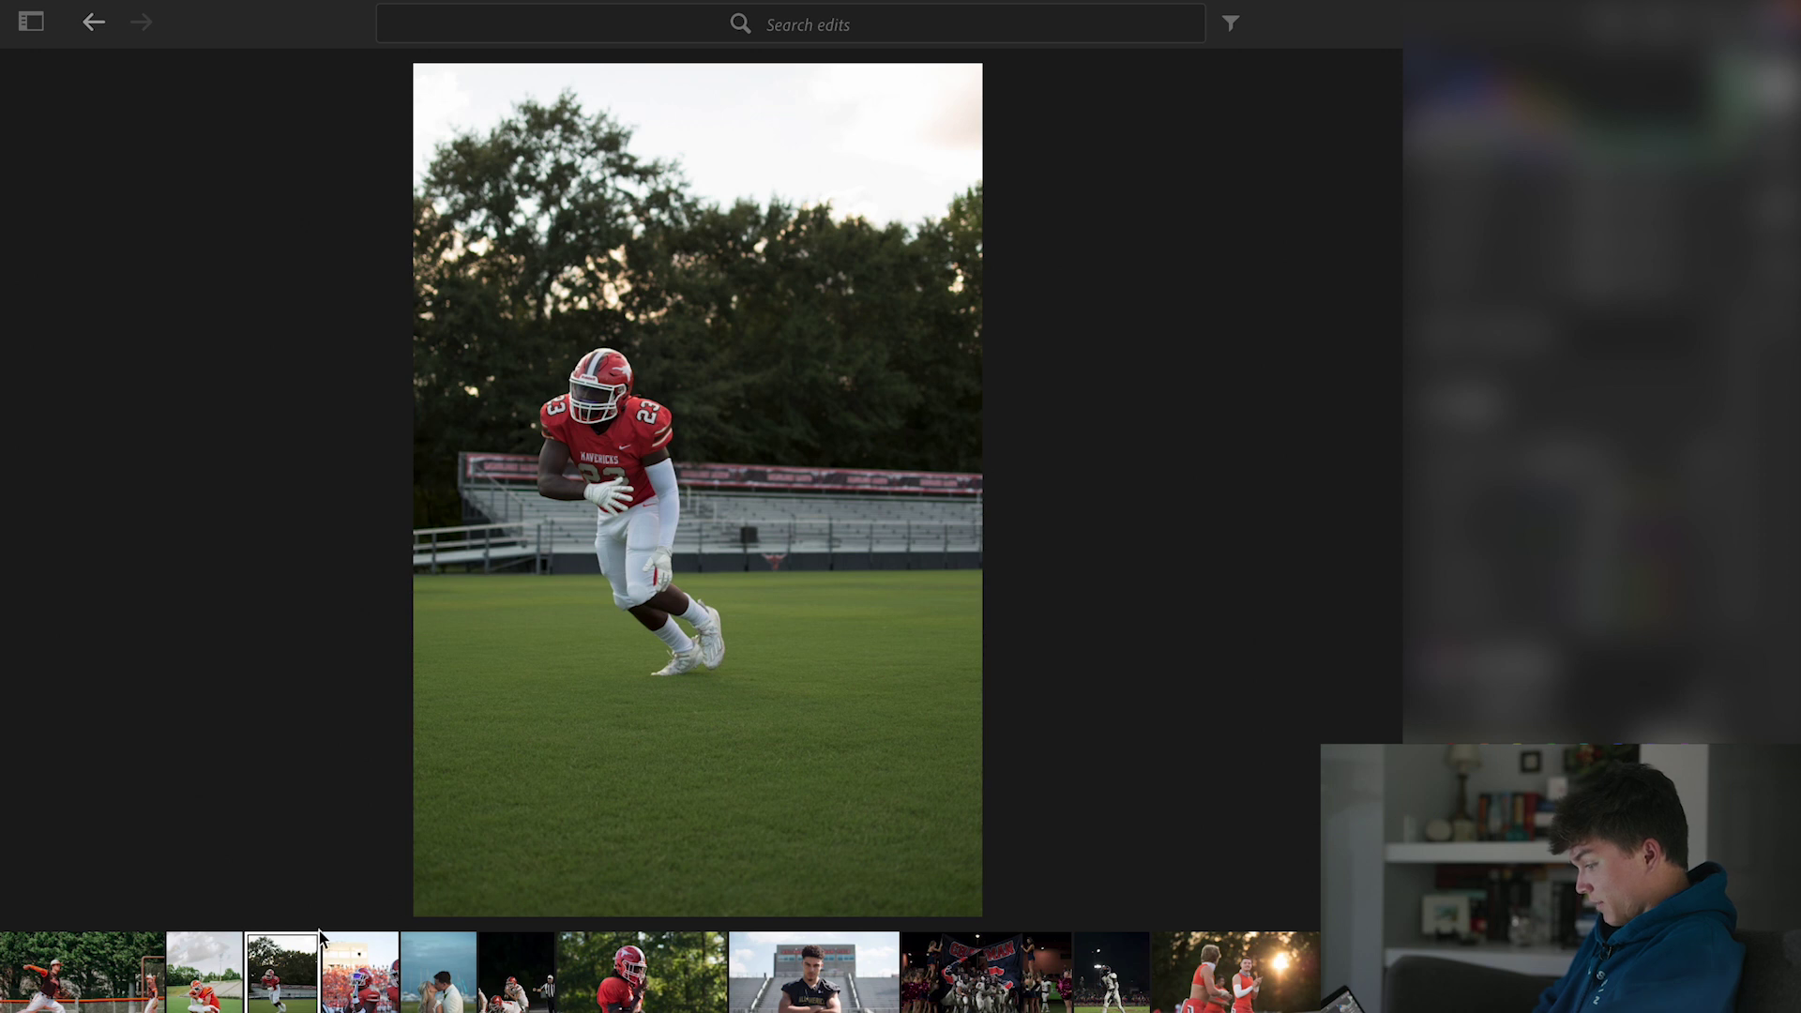
{"action": "left_click", "coordinate": [211, 968]}
{"action": "key", "text": "ctrl+c"}
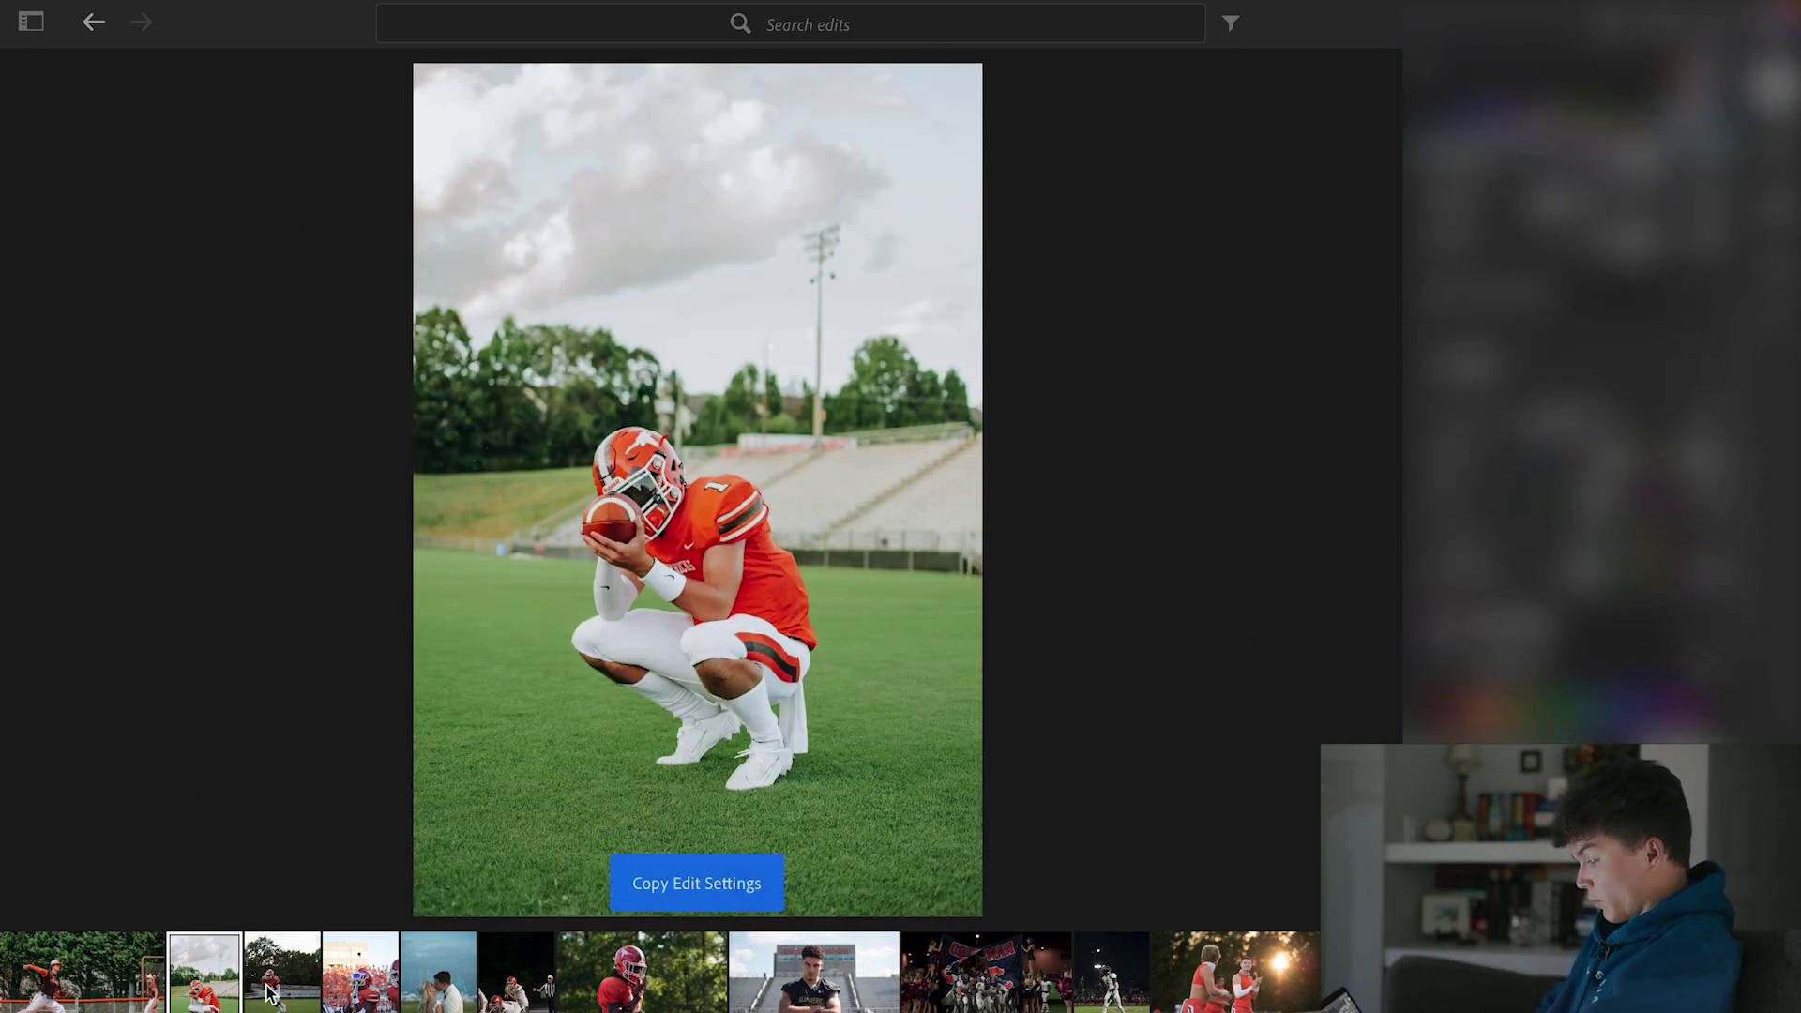
{"action": "left_click", "coordinate": [269, 976]}
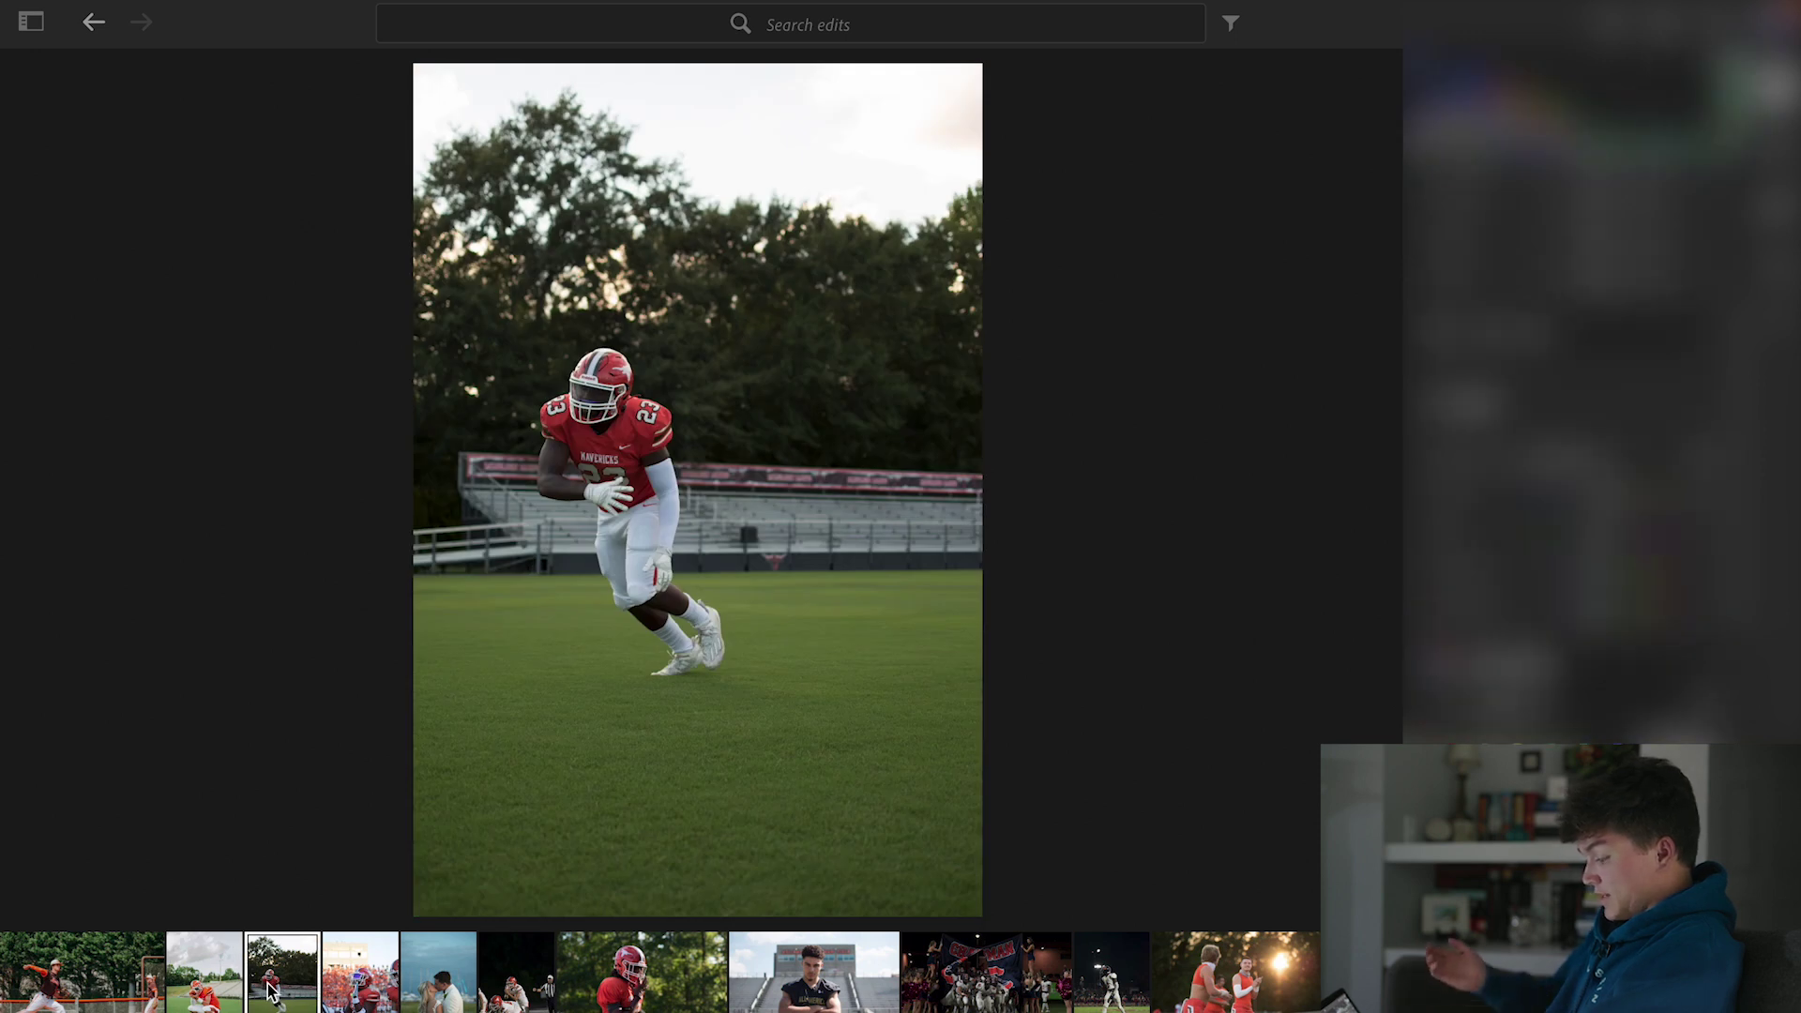
{"action": "key", "text": "ctrl+v"}
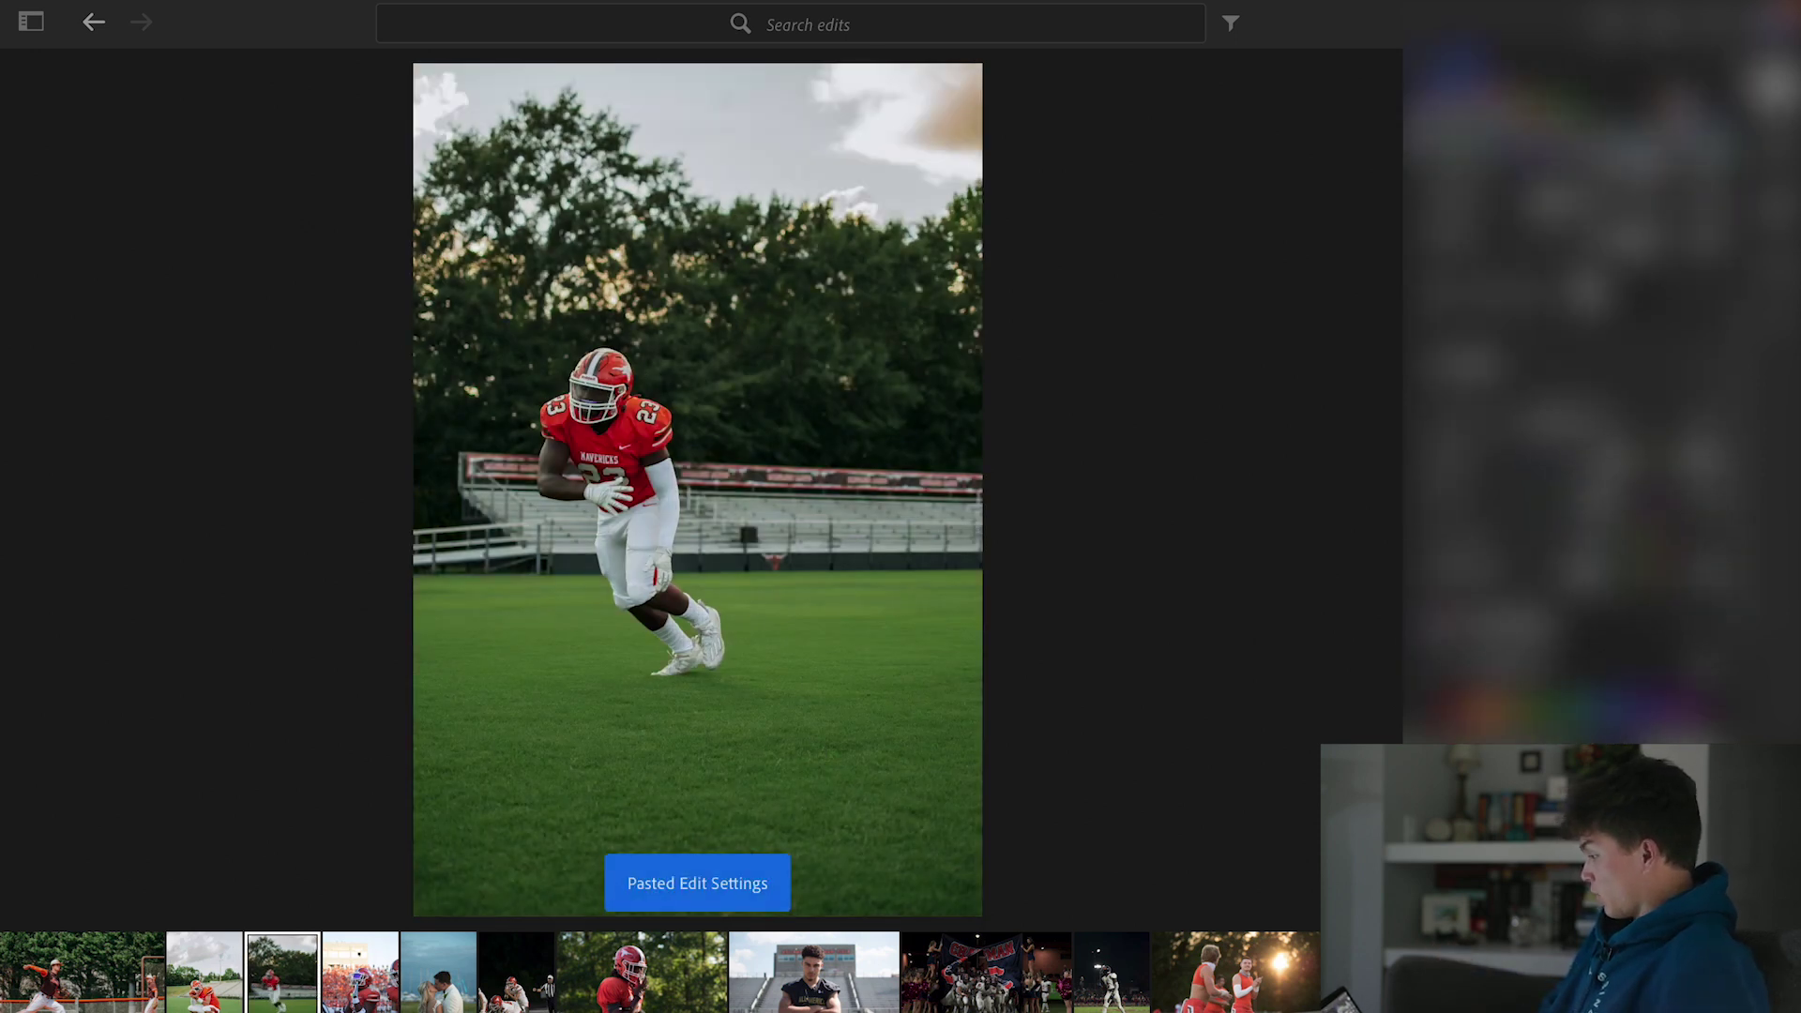
- Brighten the running football player's photo and undo the trial shift of its greens
{"action": "scroll", "coordinate": [1583, 289], "scroll_direction": "up", "scroll_amount": 3}
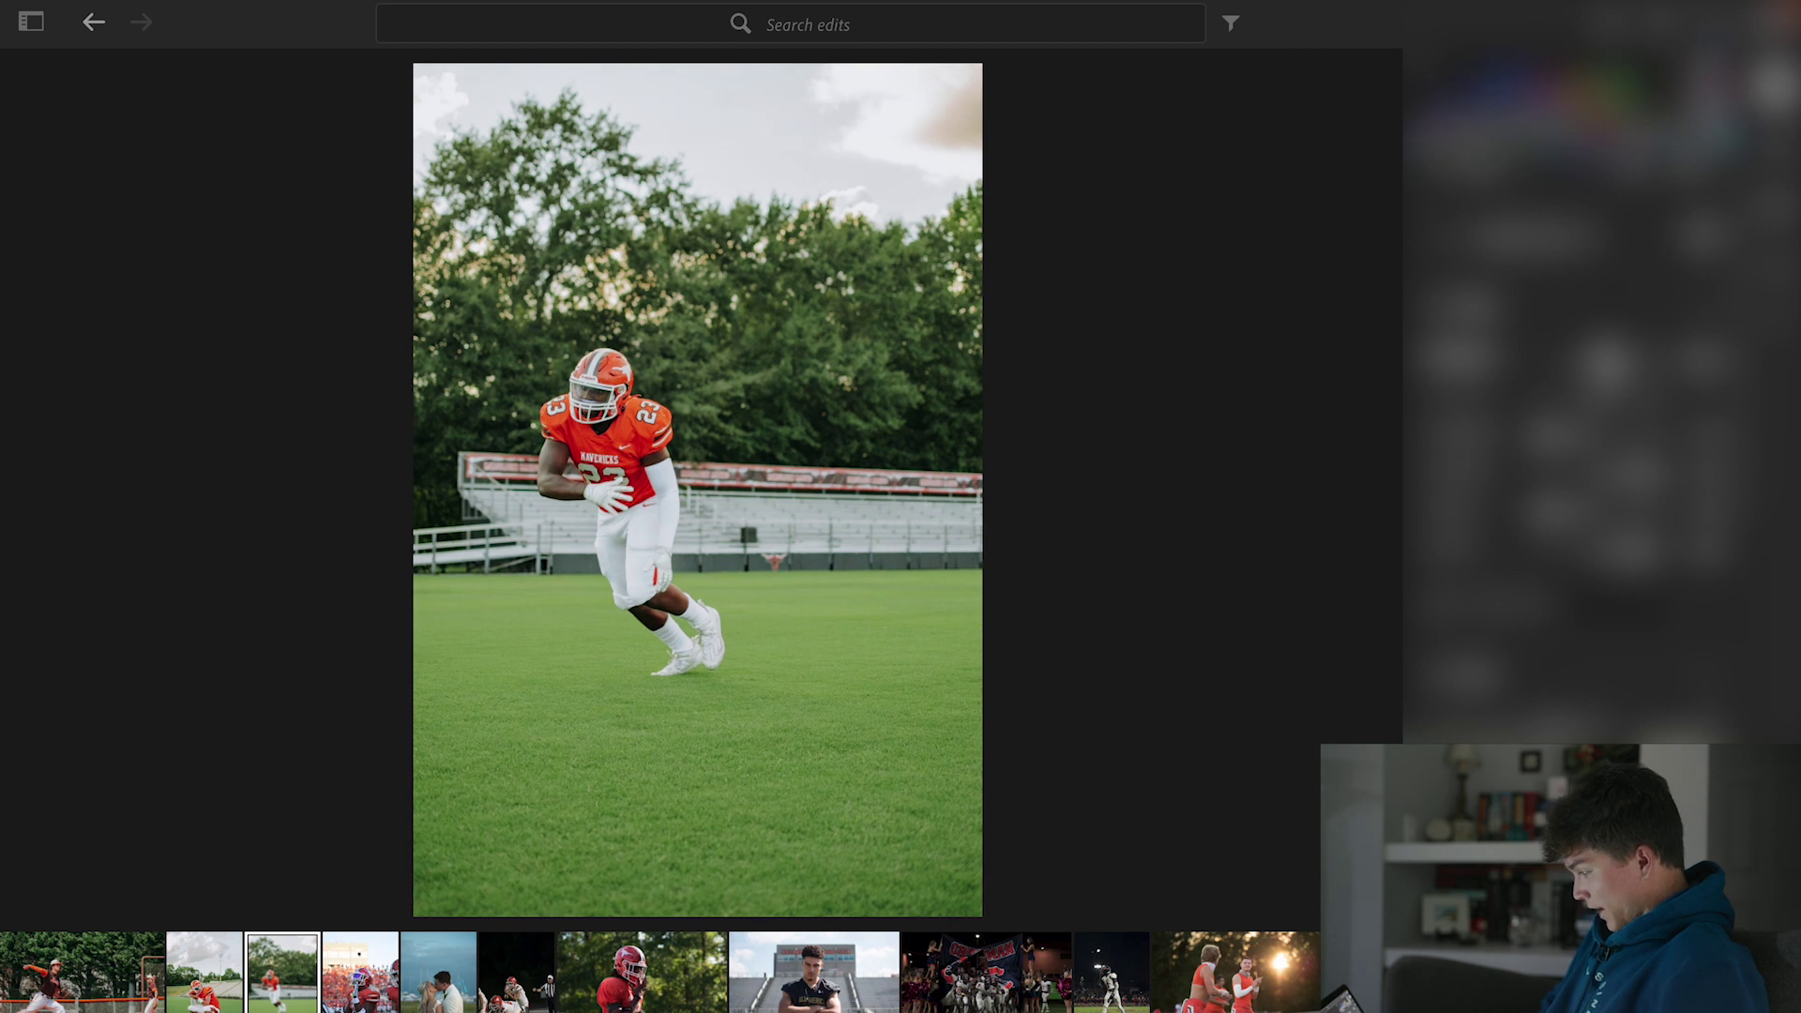
{"action": "scroll", "coordinate": [1601, 422], "scroll_direction": "down", "scroll_amount": 3}
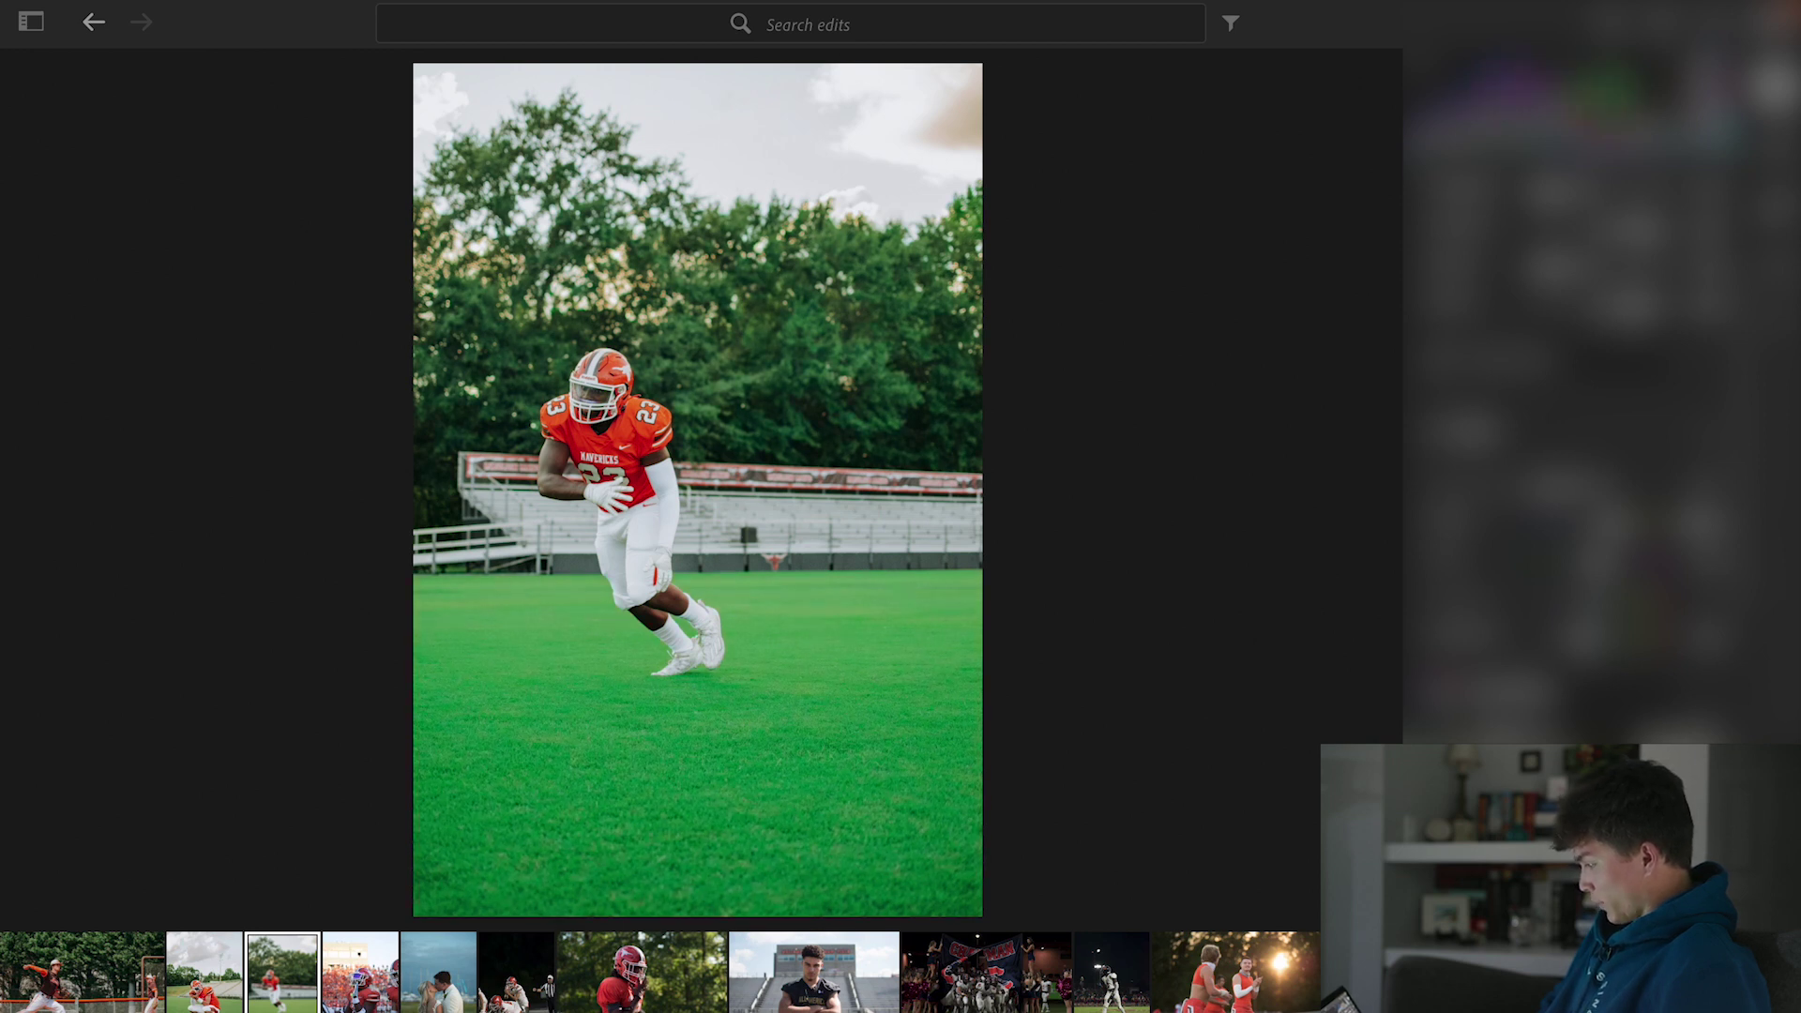
{"action": "key", "text": "ctrl+z"}
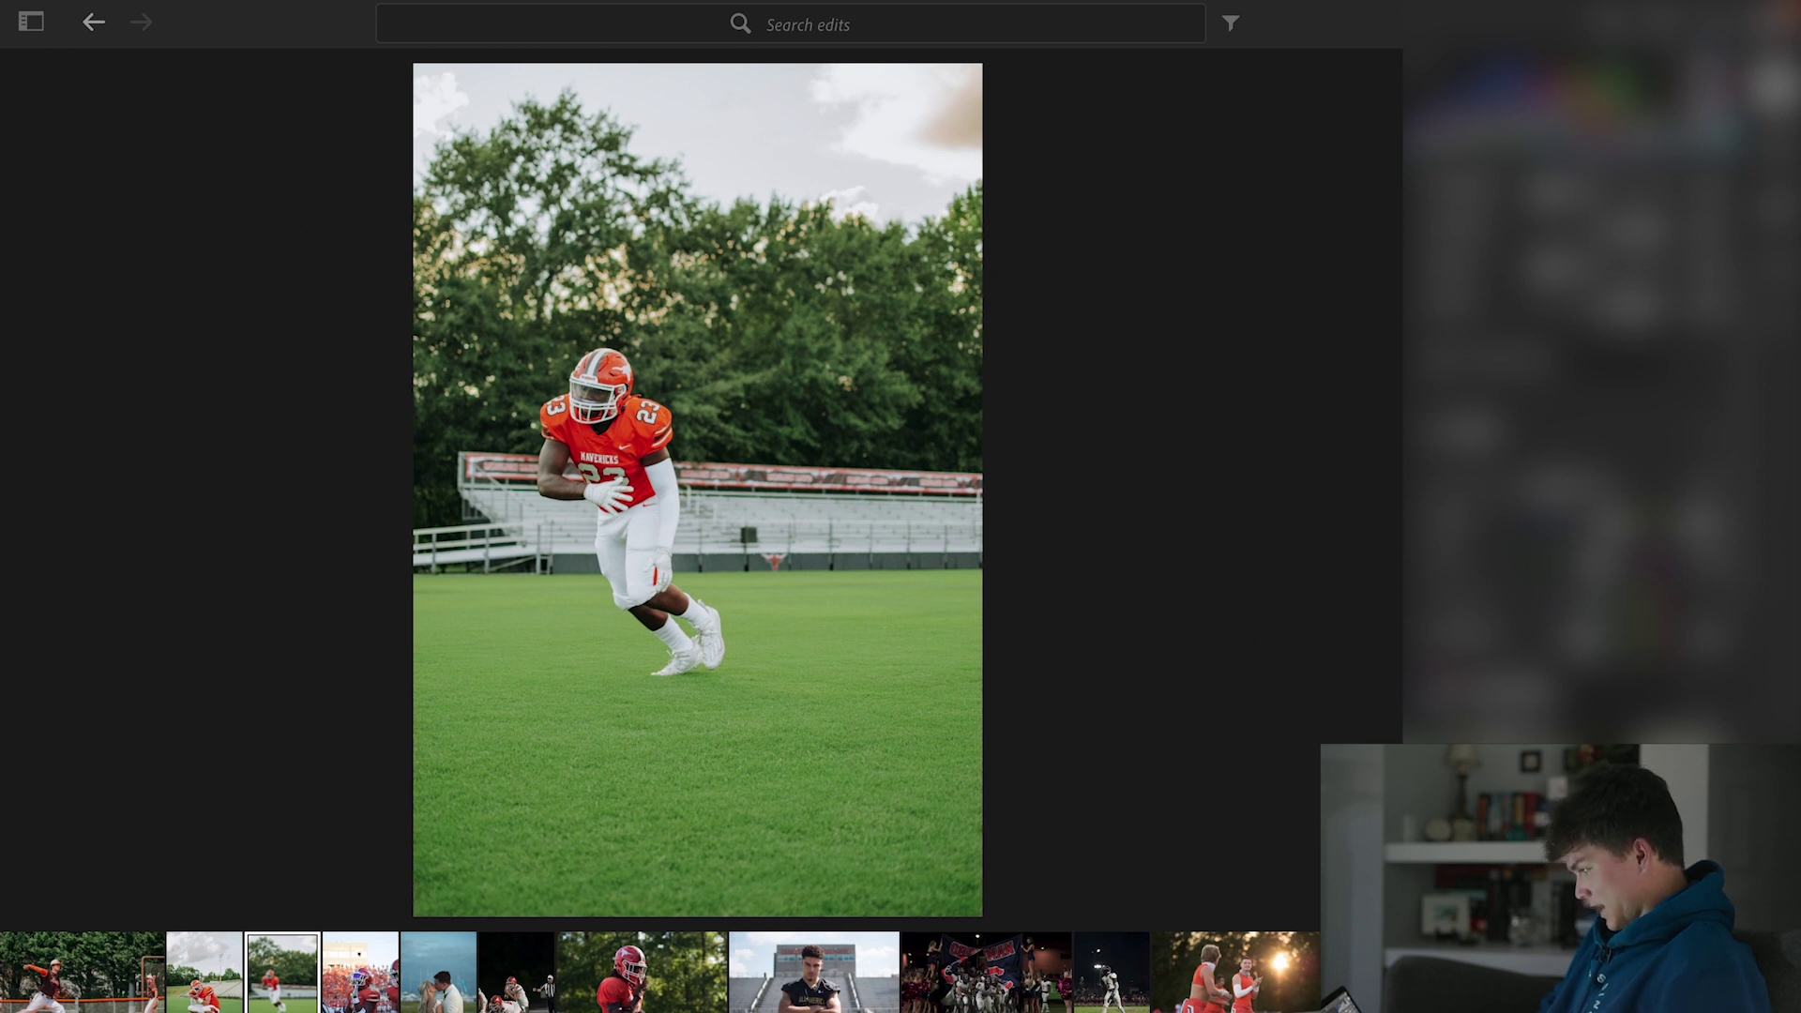
{"action": "key", "text": "ctrl+z"}
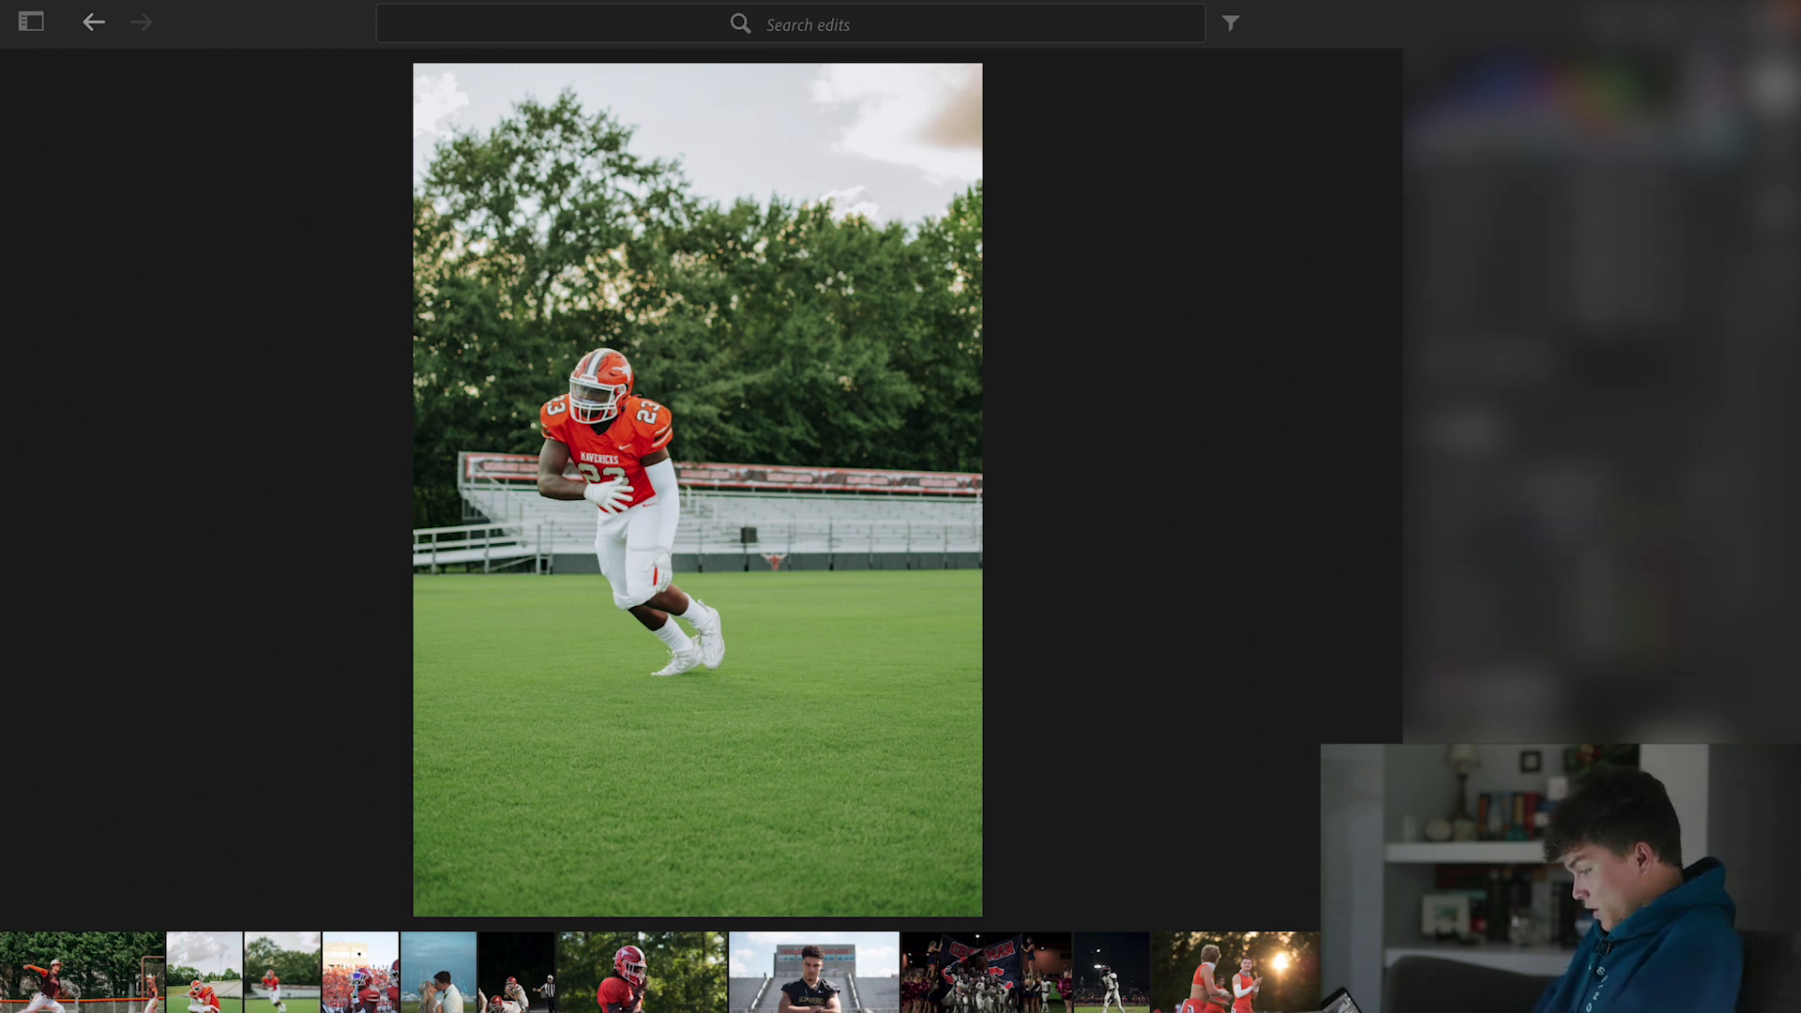
- Apply the GAMEDAY 3 preset to the photo of the football players in front of the crowd and undo the last adjustments to it
{"action": "key", "text": "Right"}
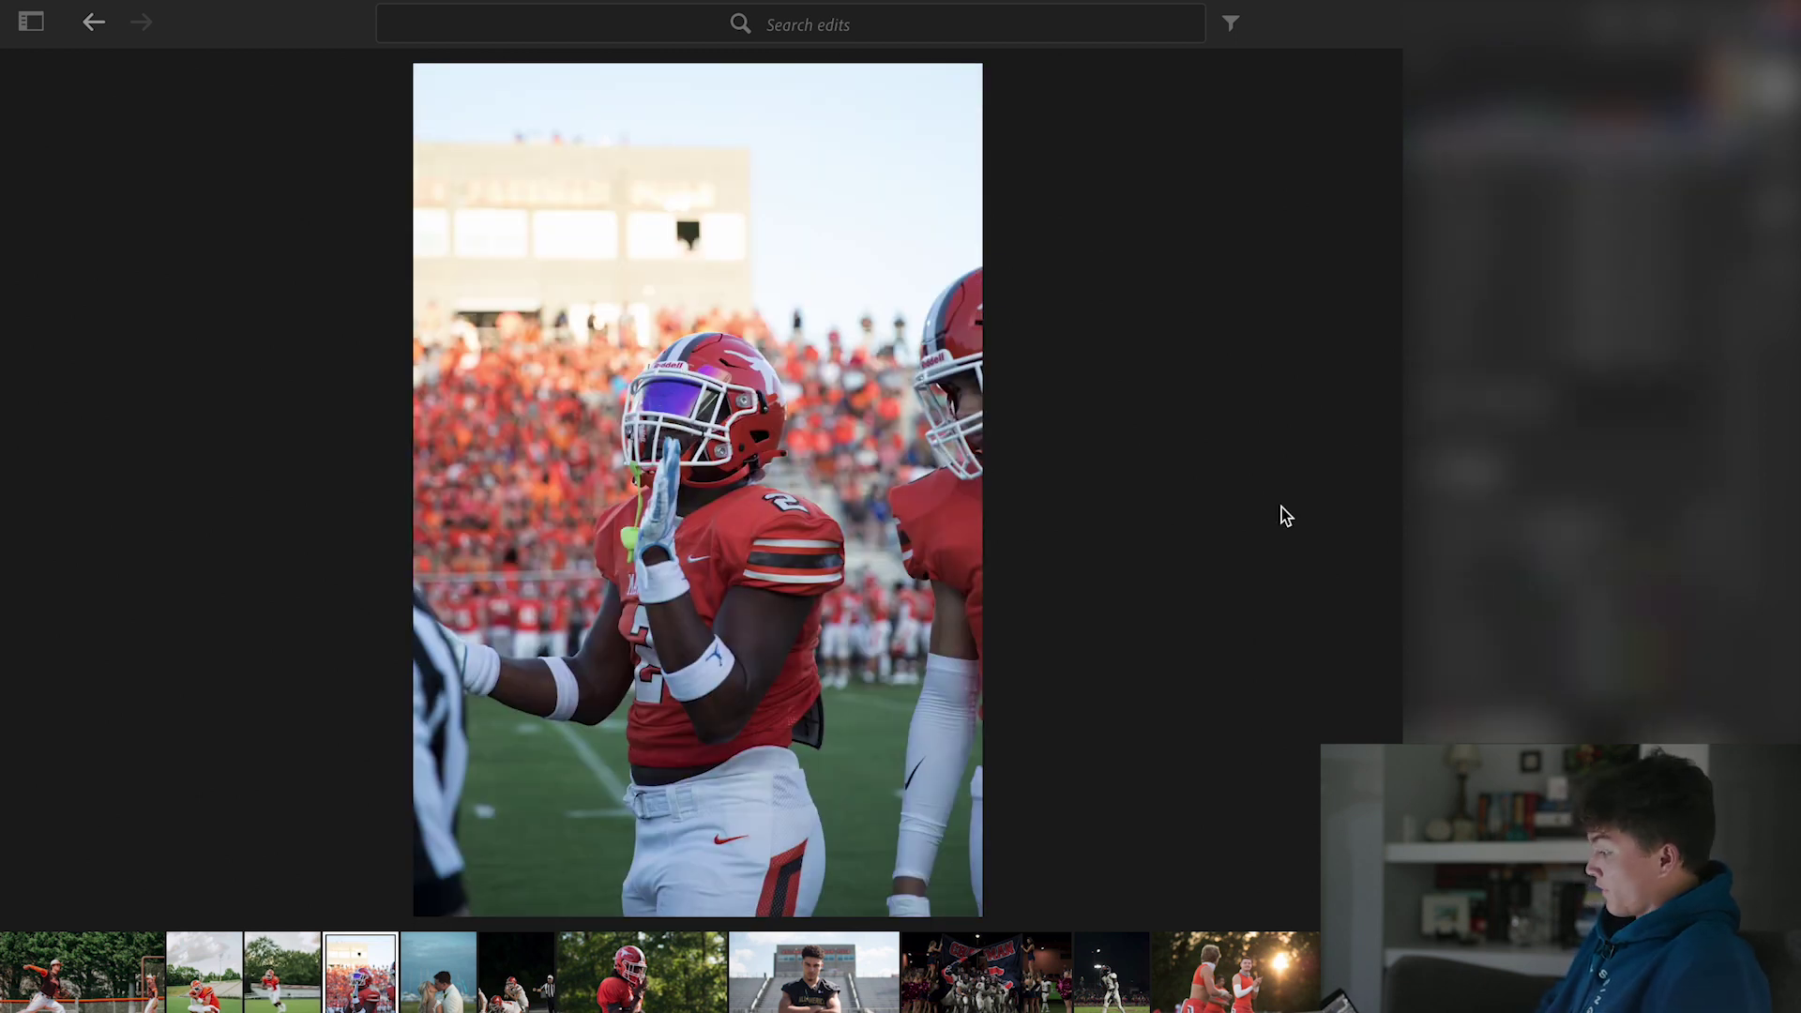
{"action": "scroll", "coordinate": [1592, 461], "scroll_direction": "up", "scroll_amount": 3}
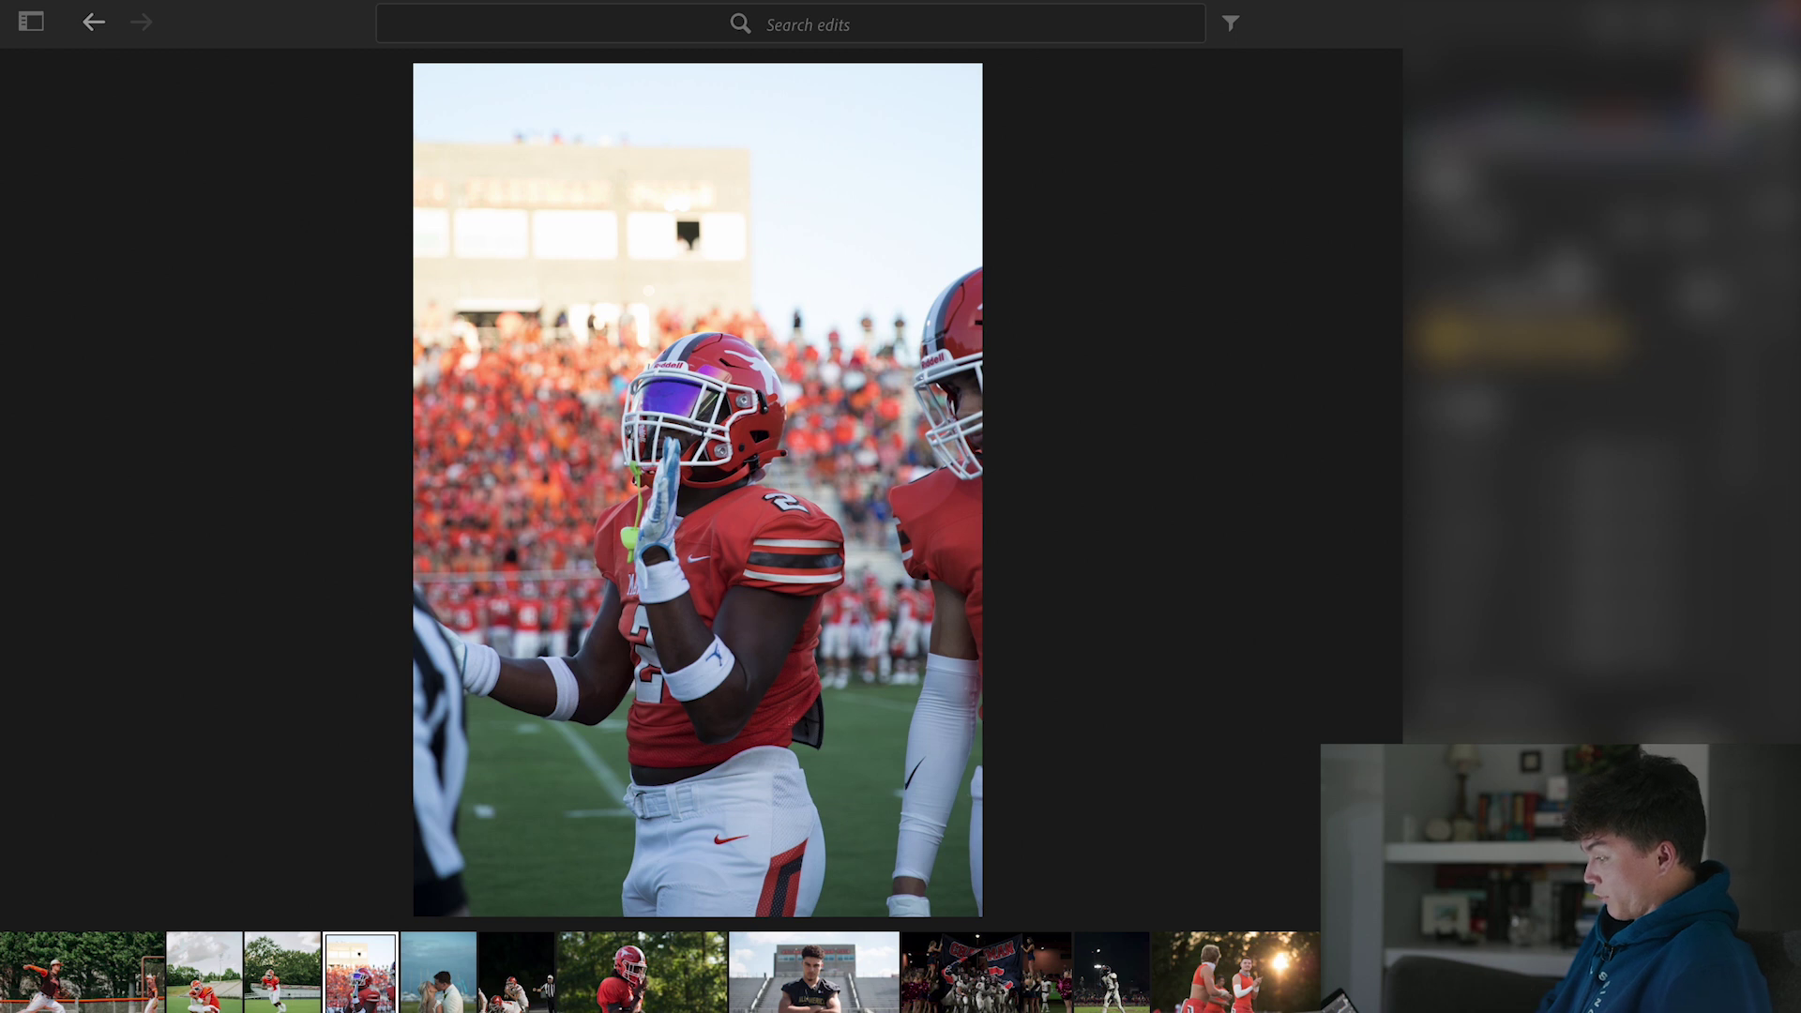
{"action": "left_click", "coordinate": [1468, 228]}
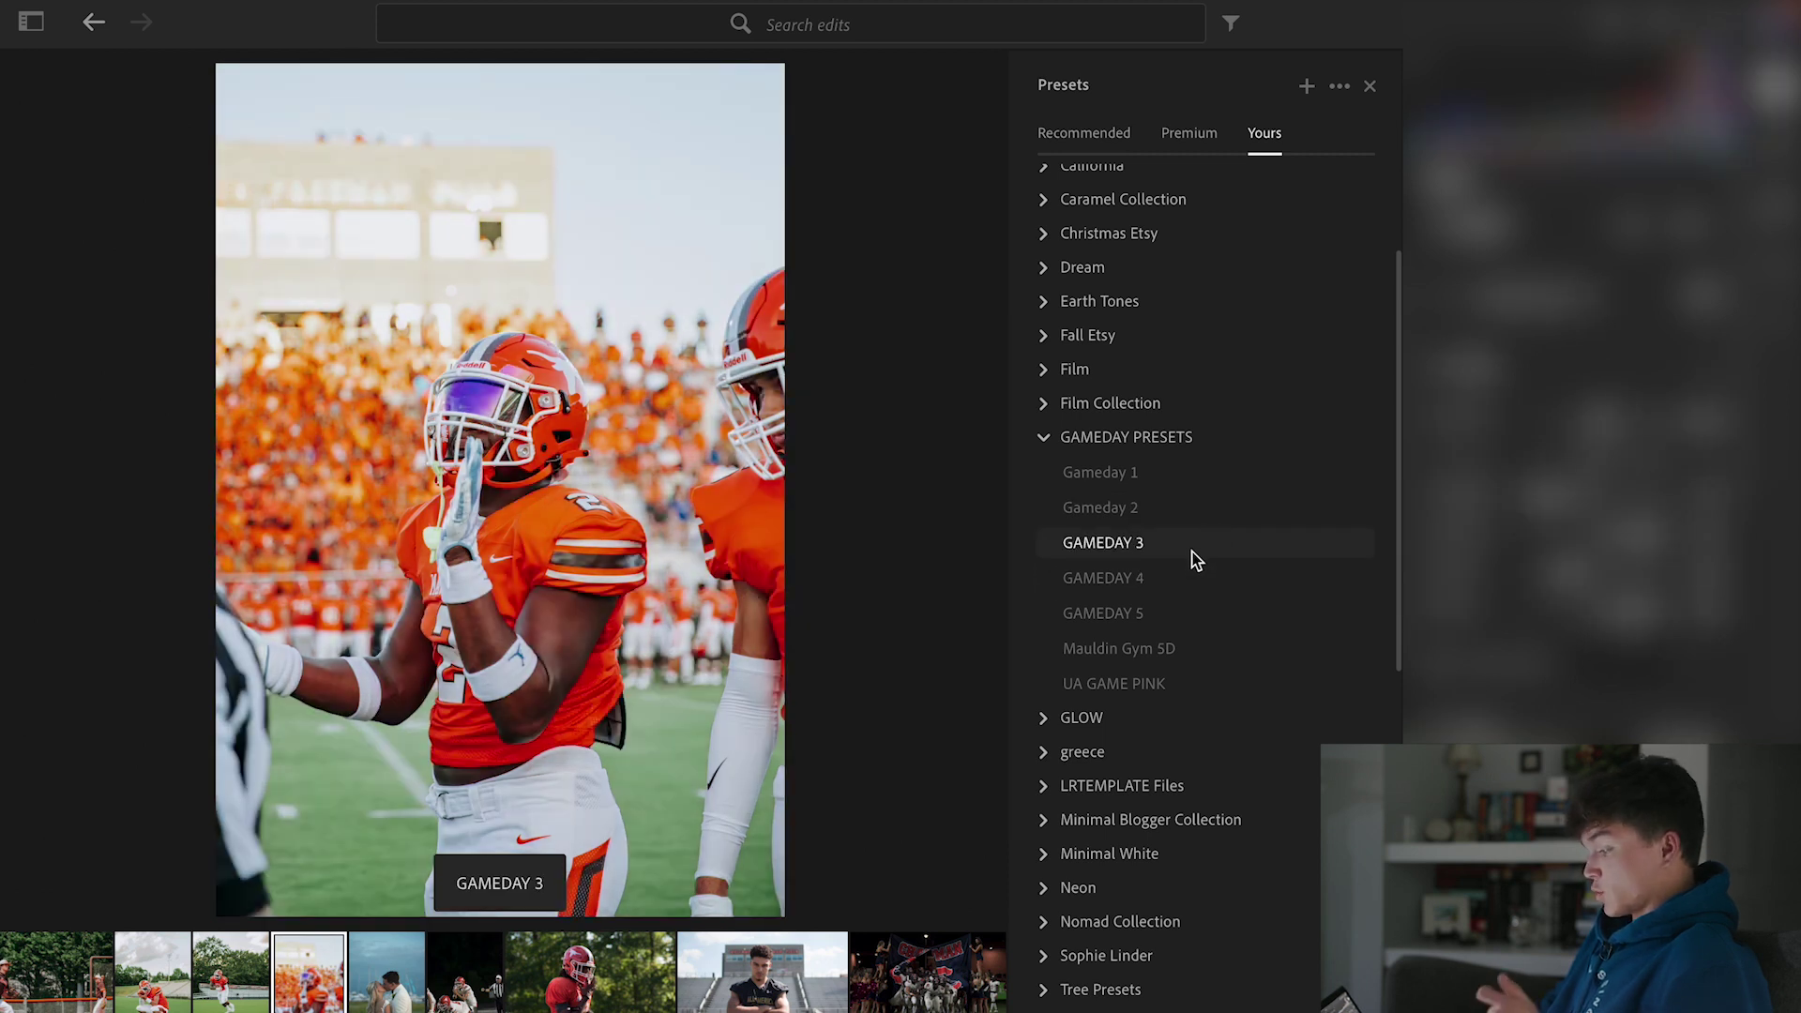
{"action": "left_click", "coordinate": [1193, 555]}
{"action": "left_click", "coordinate": [1371, 90]}
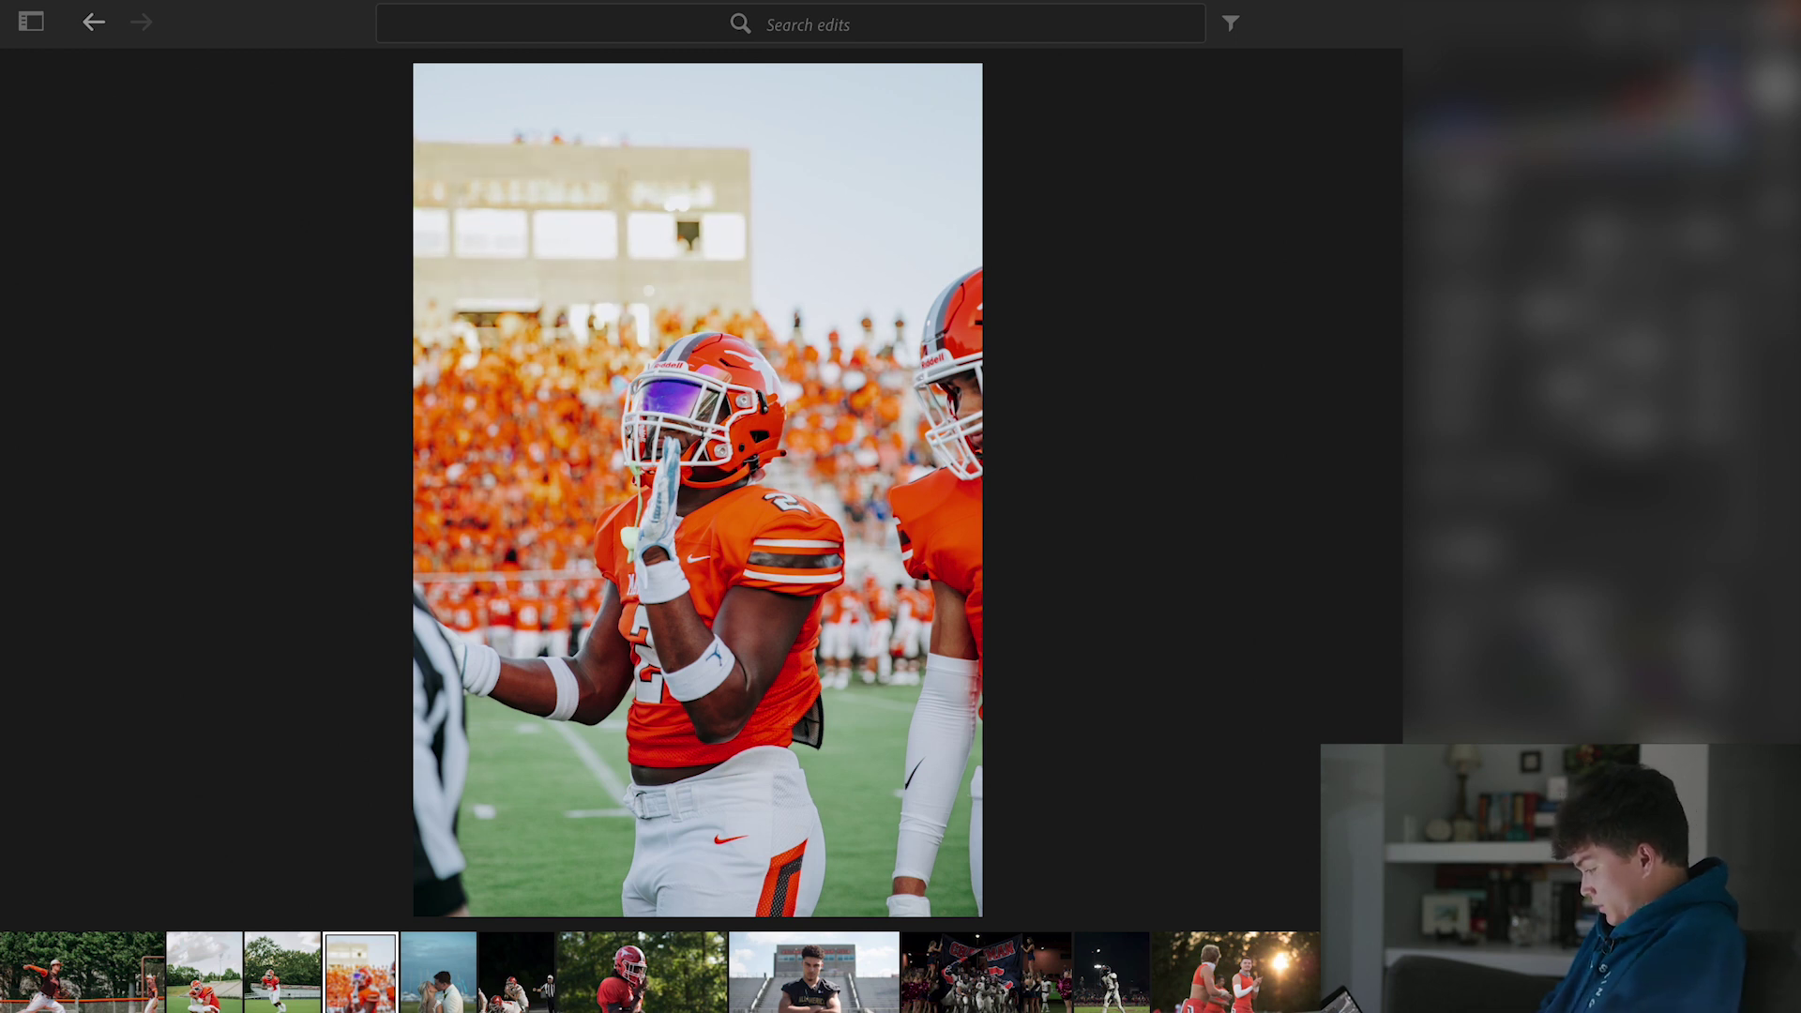
{"action": "key", "text": "ctrl+z"}
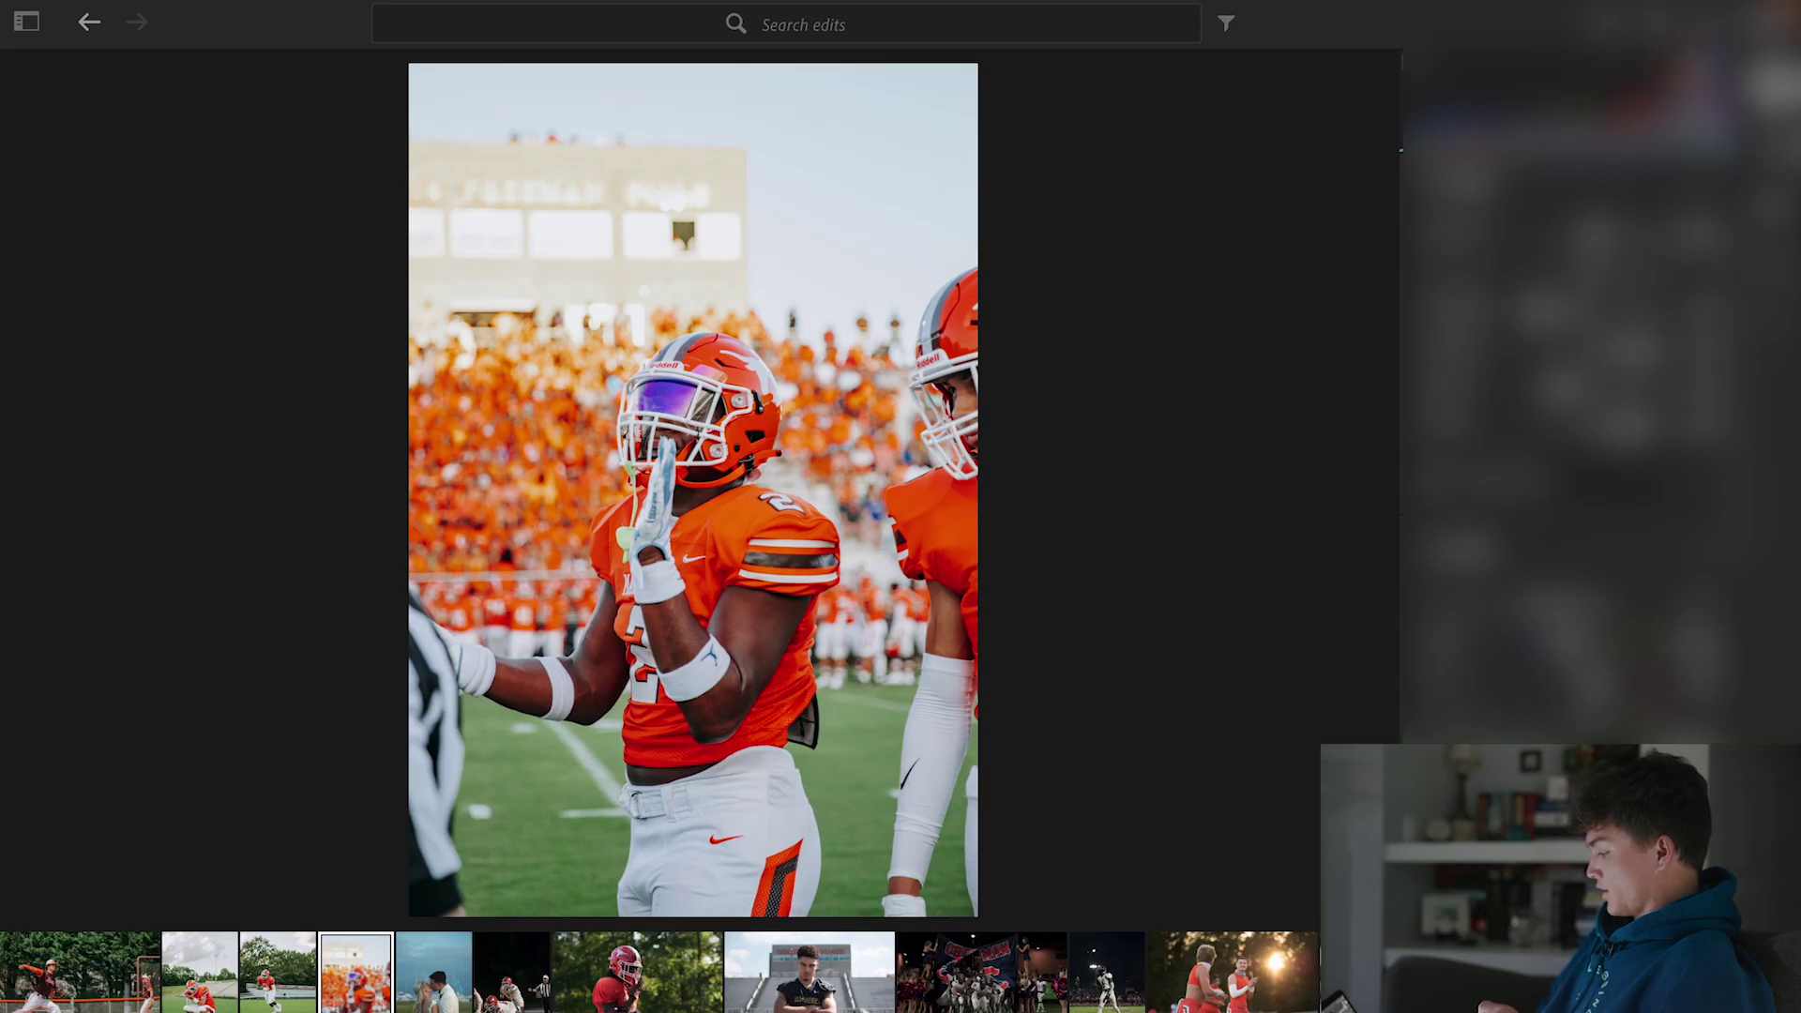
{"action": "key", "text": "ctrl+z"}
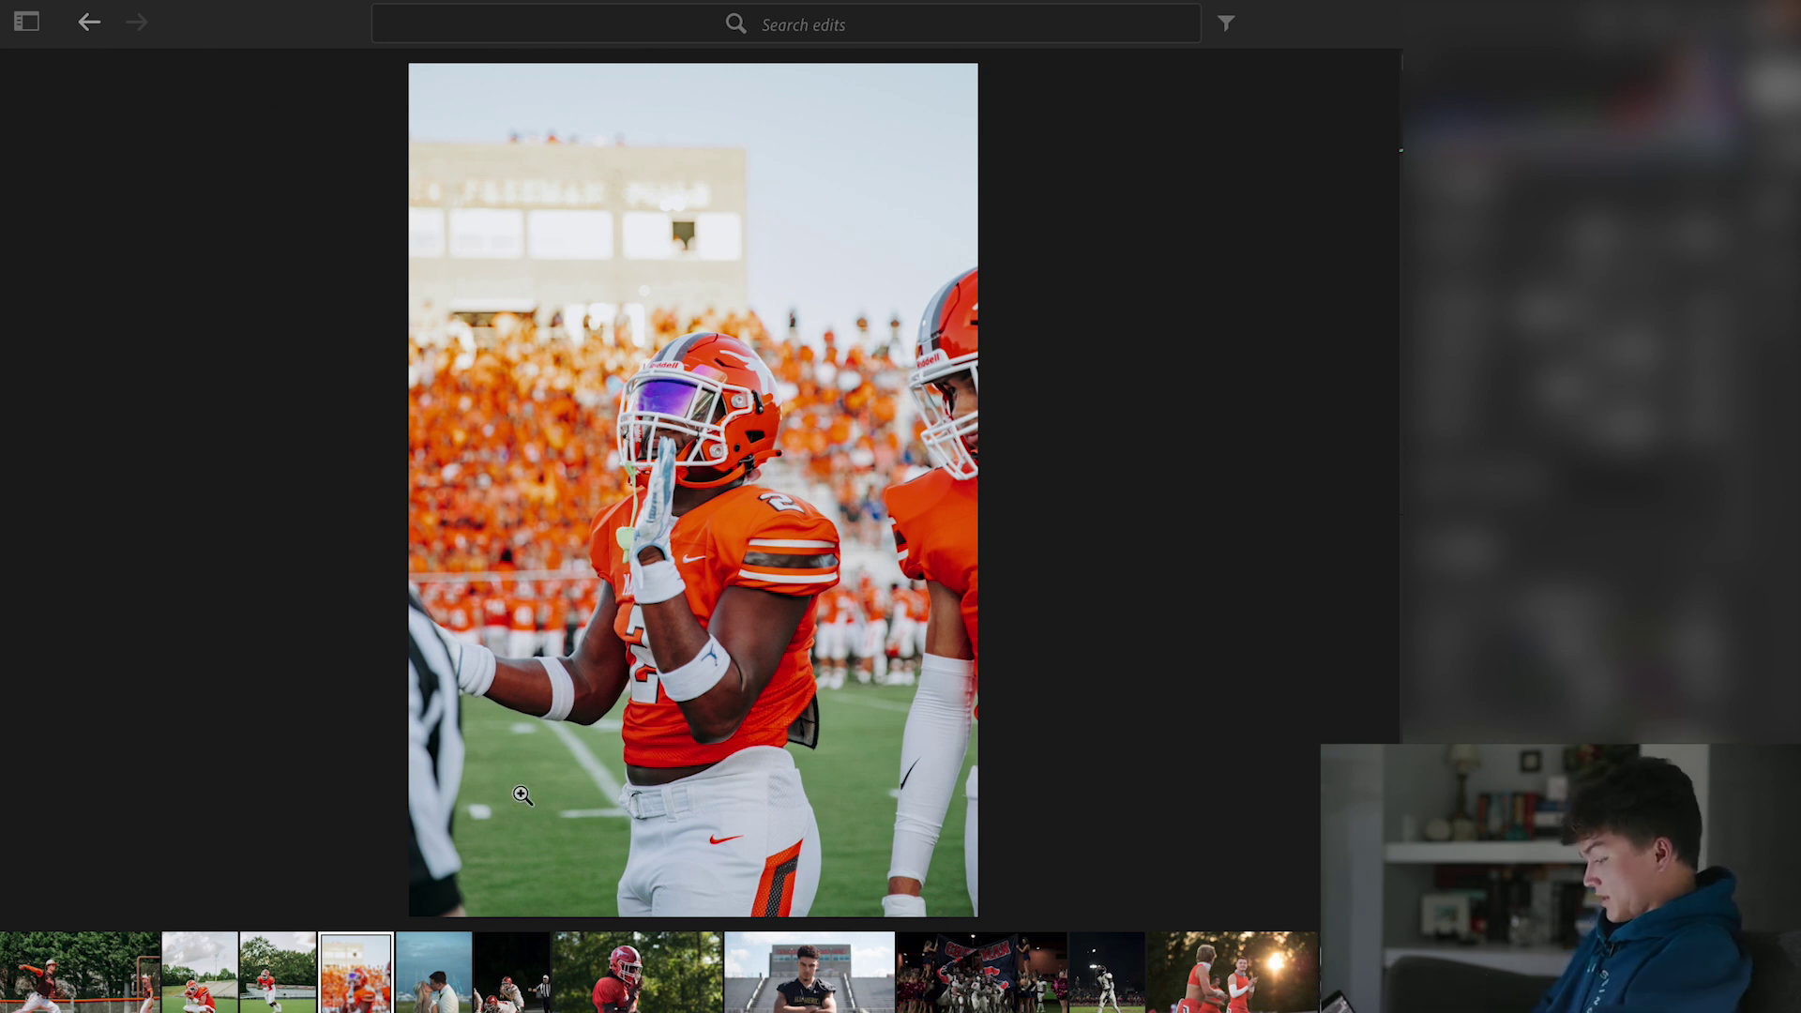
- Apply the Gameday 2 preset to the wedding photo of the kissing couple
{"action": "left_click", "coordinate": [445, 982]}
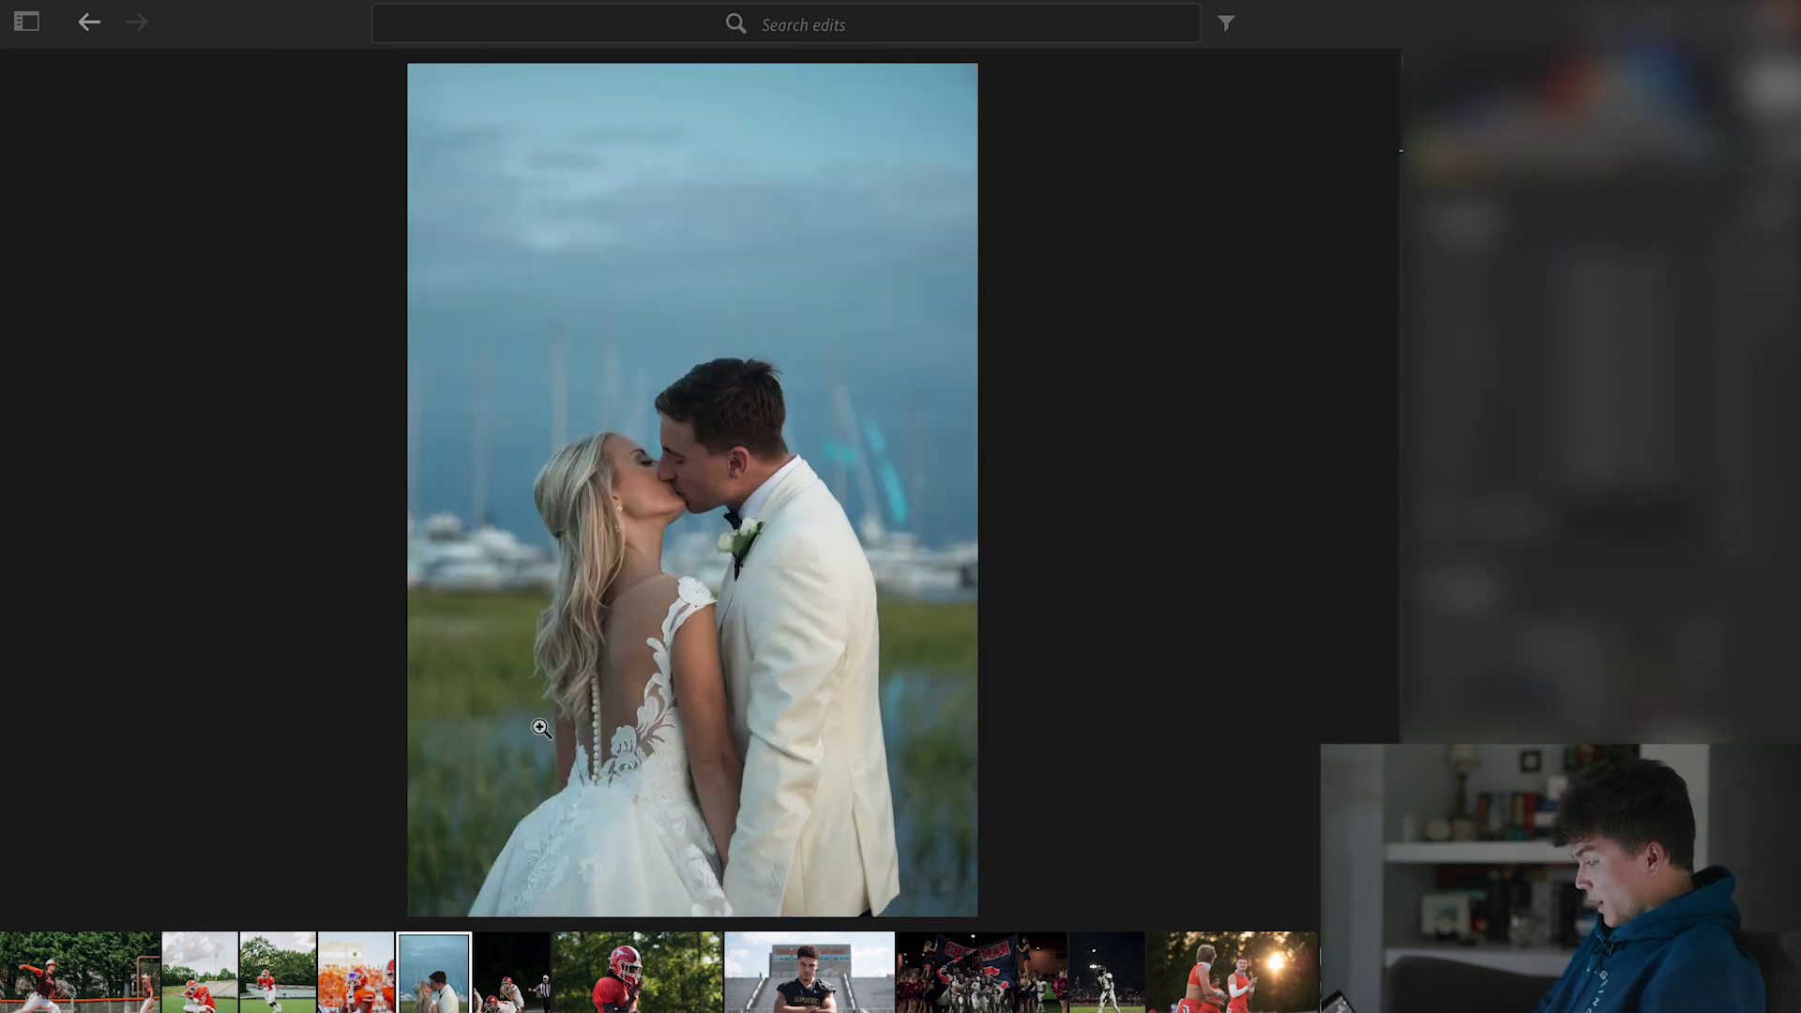
{"action": "scroll", "coordinate": [1502, 268], "scroll_direction": "up", "scroll_amount": 3}
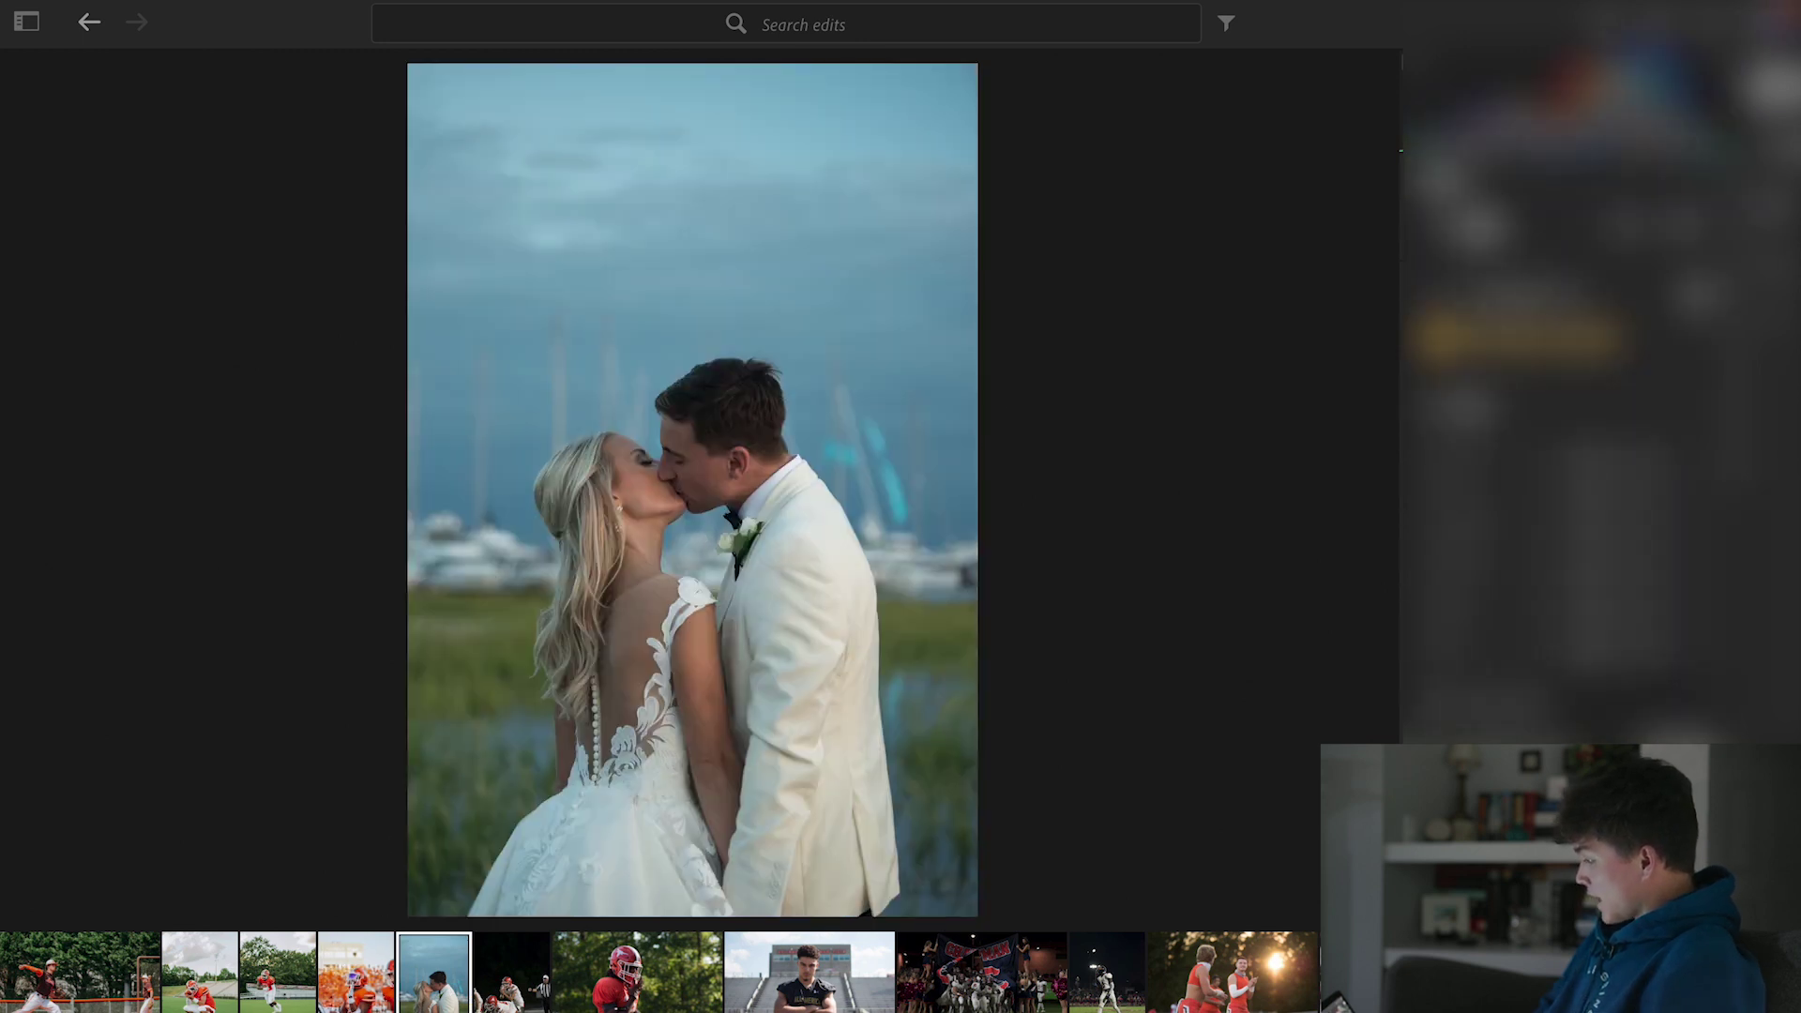
{"action": "key", "text": "shift+p"}
{"action": "left_click", "coordinate": [1146, 474]}
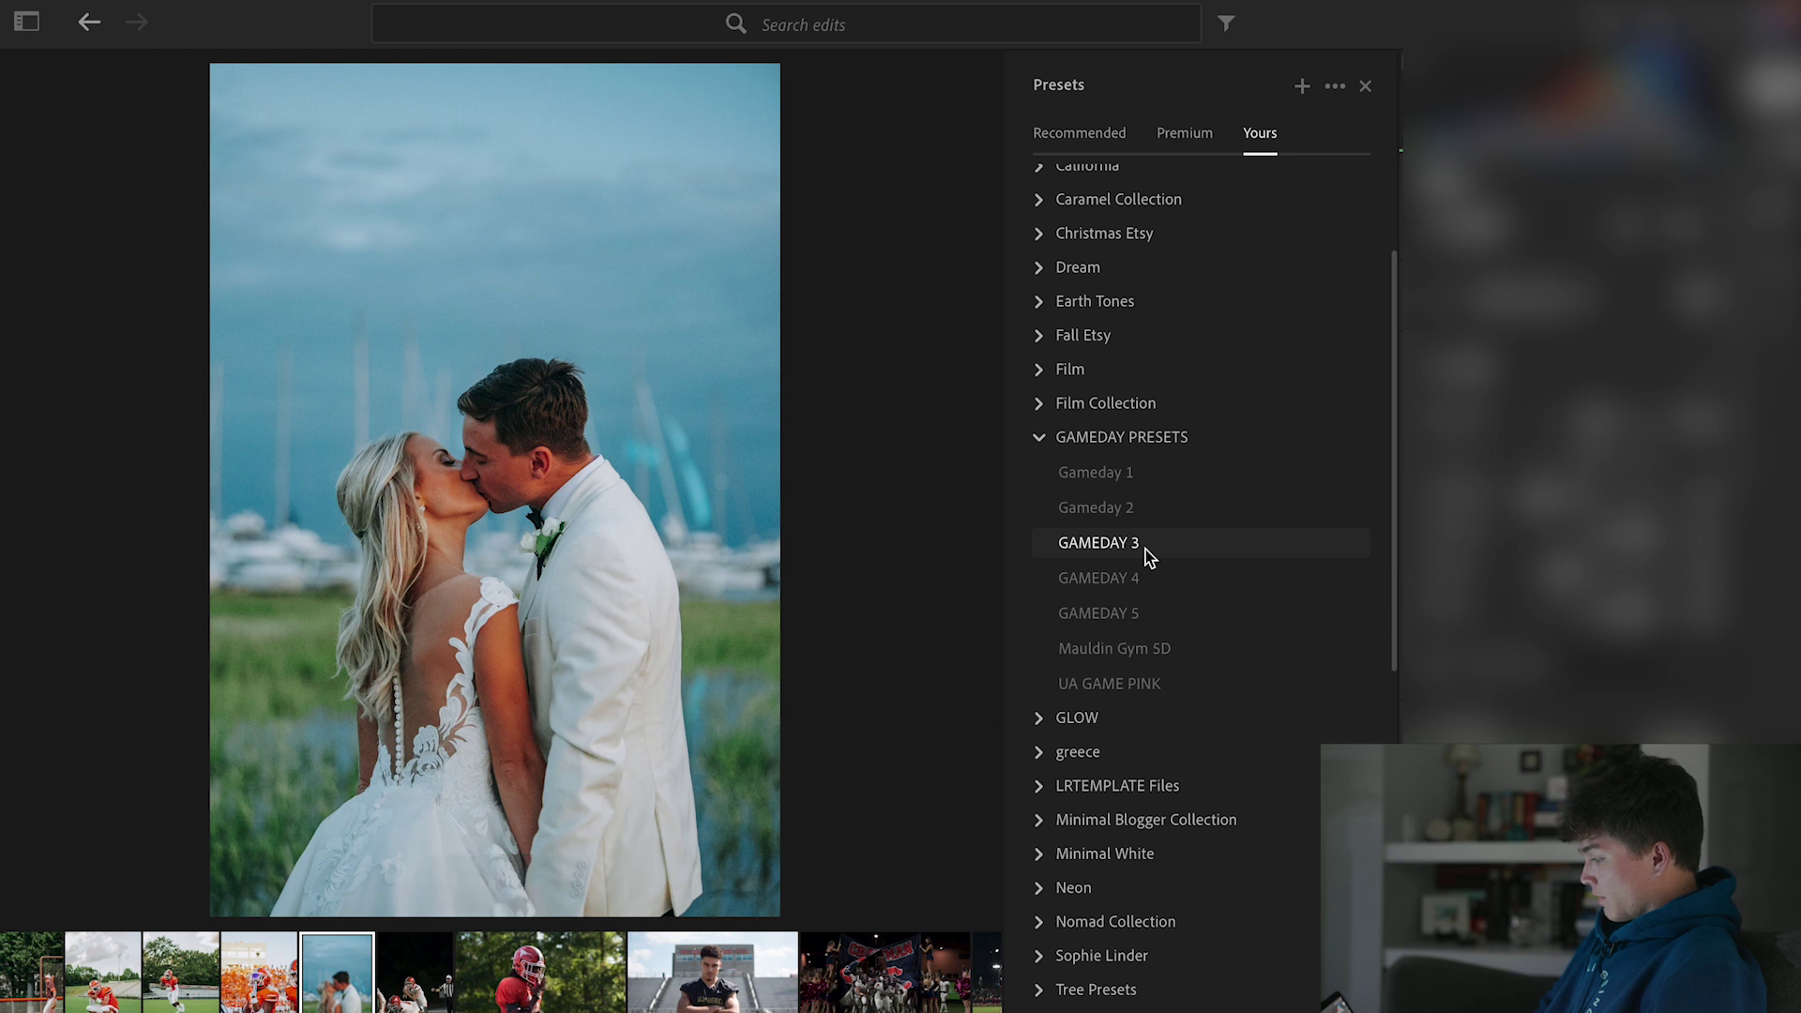
{"action": "left_click", "coordinate": [1144, 550]}
{"action": "left_click", "coordinate": [1364, 86]}
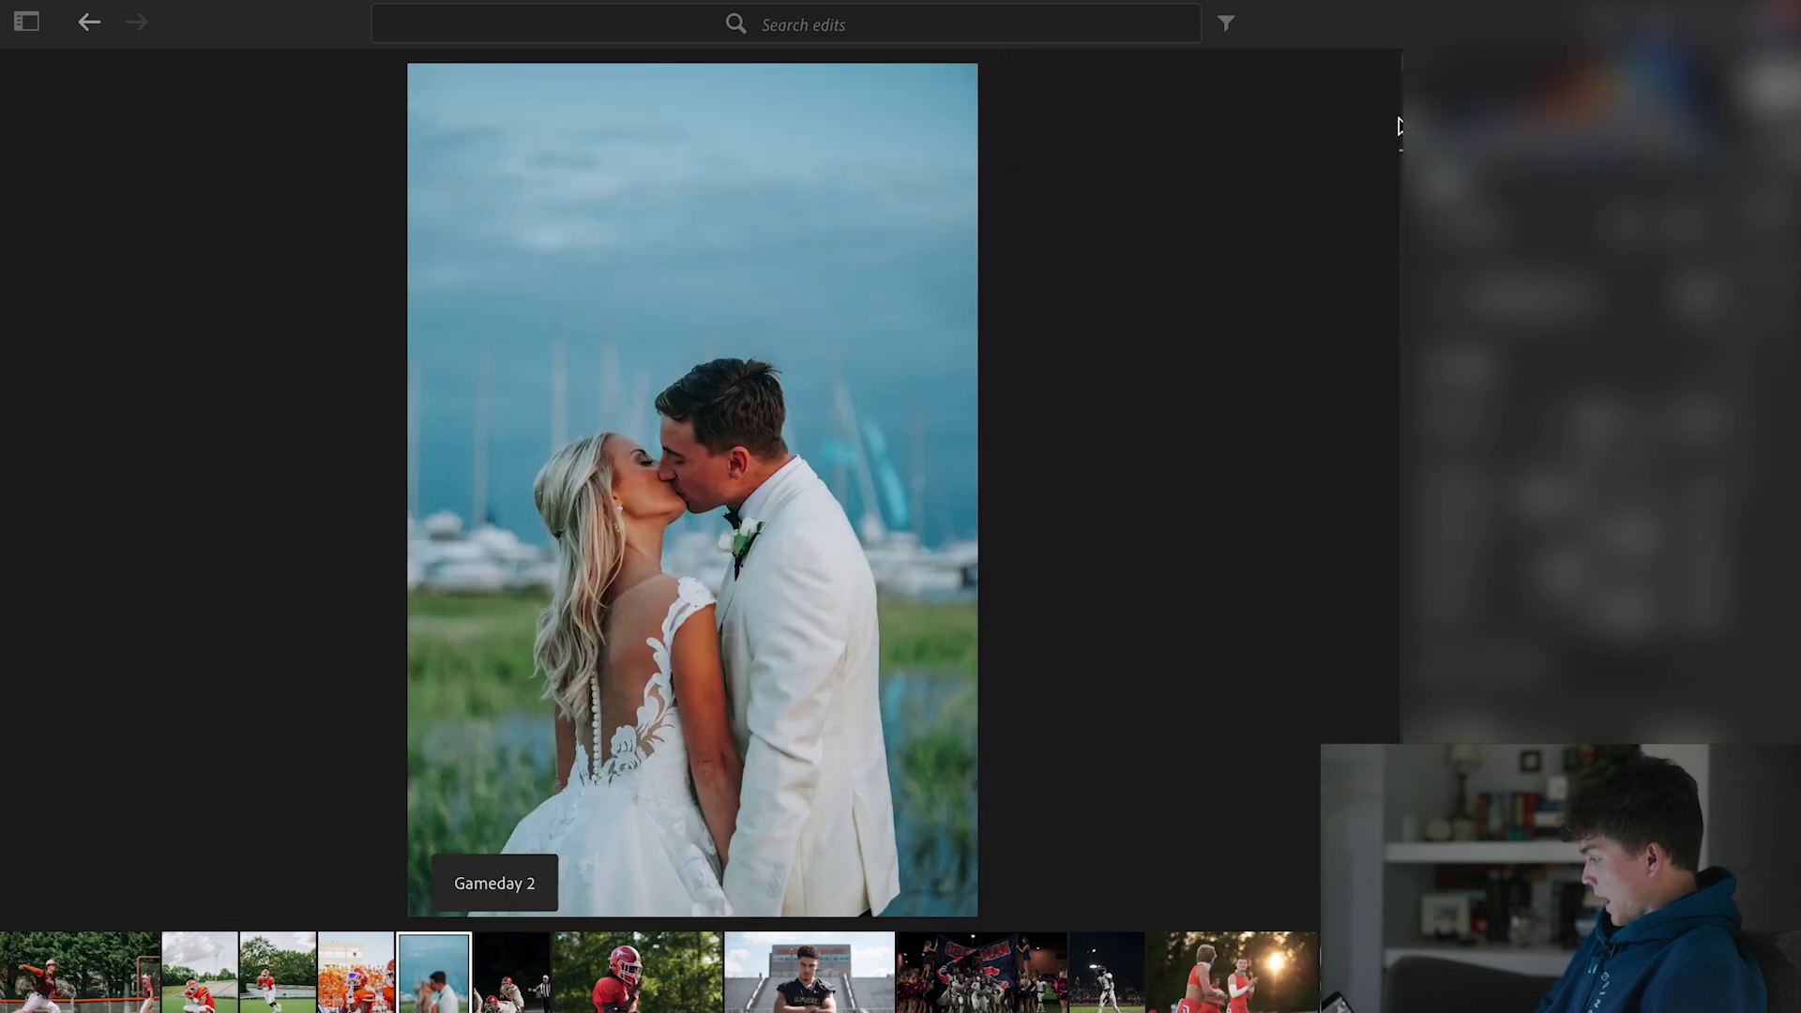
- Mute the blue and green tones of the couple's wedding photo and compare the edit with the original
{"action": "scroll", "coordinate": [1600, 422], "scroll_direction": "down", "scroll_amount": 2}
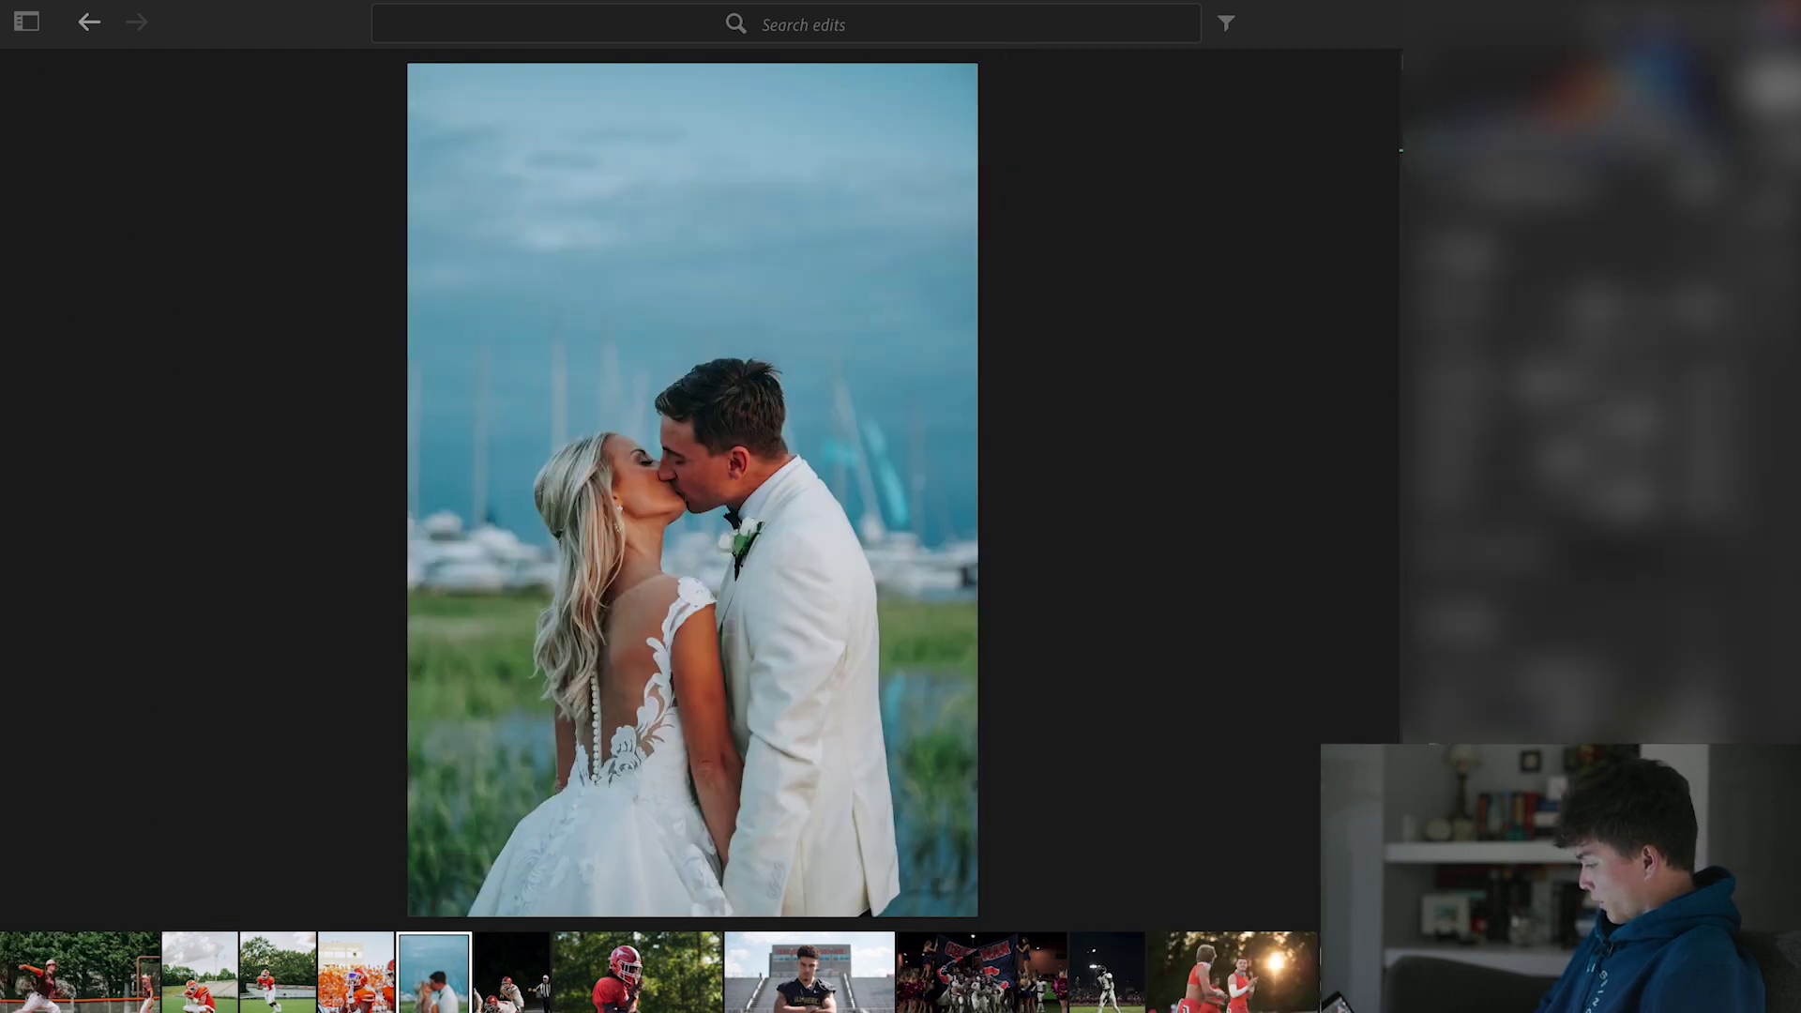
{"action": "scroll", "coordinate": [1576, 446], "scroll_direction": "down", "scroll_amount": 2}
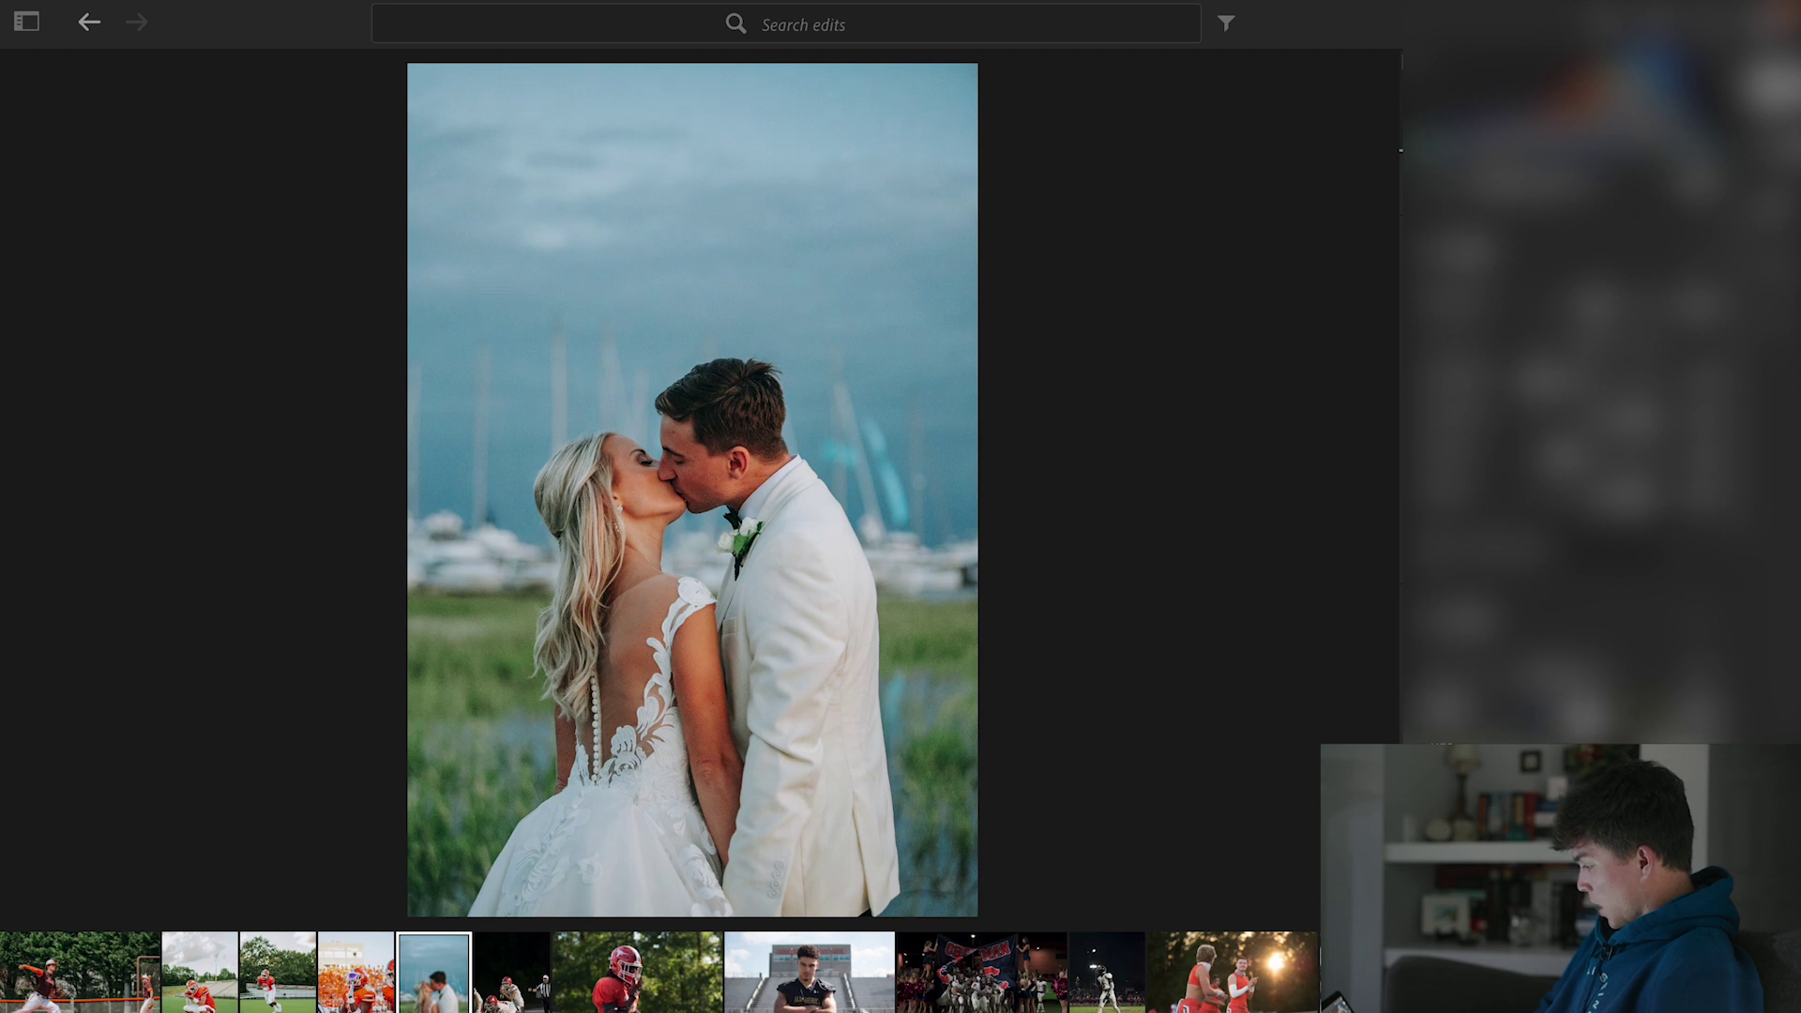
{"action": "scroll", "coordinate": [1601, 394], "scroll_direction": "down", "scroll_amount": 2}
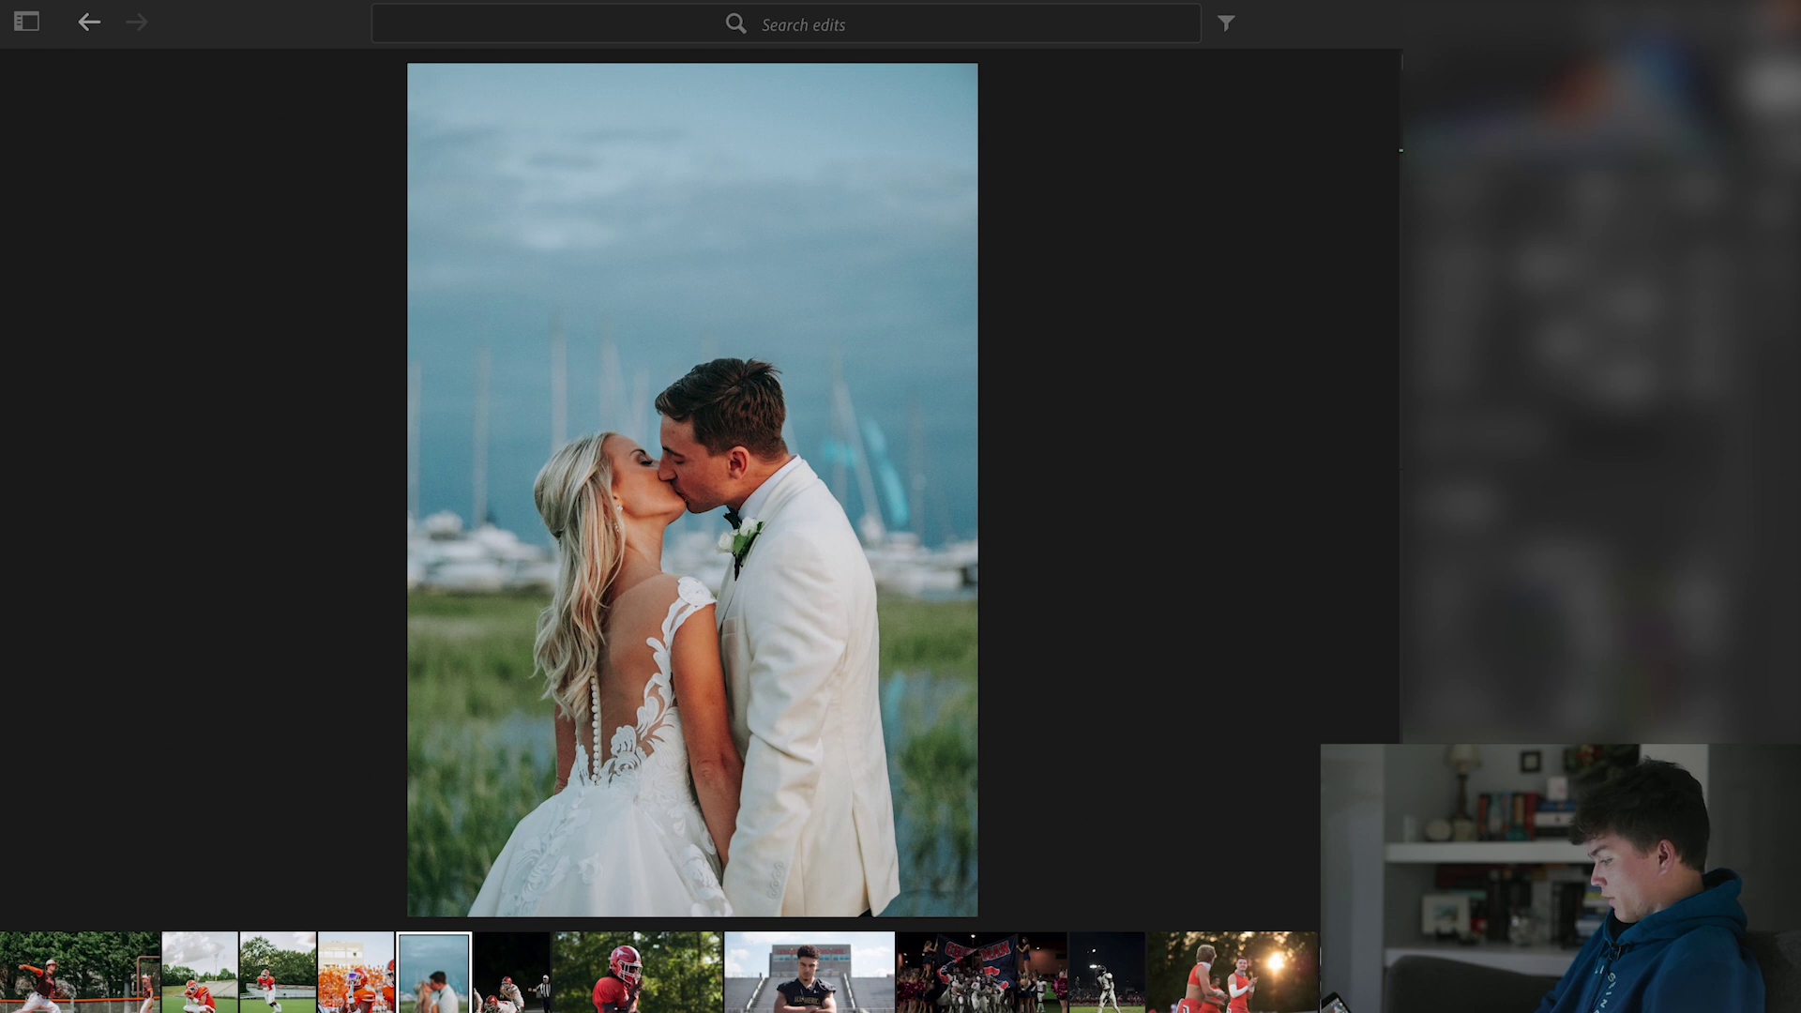
{"action": "key", "text": "backslash"}
{"action": "key", "text": "backslash"}
{"action": "key", "text": "backslash"}
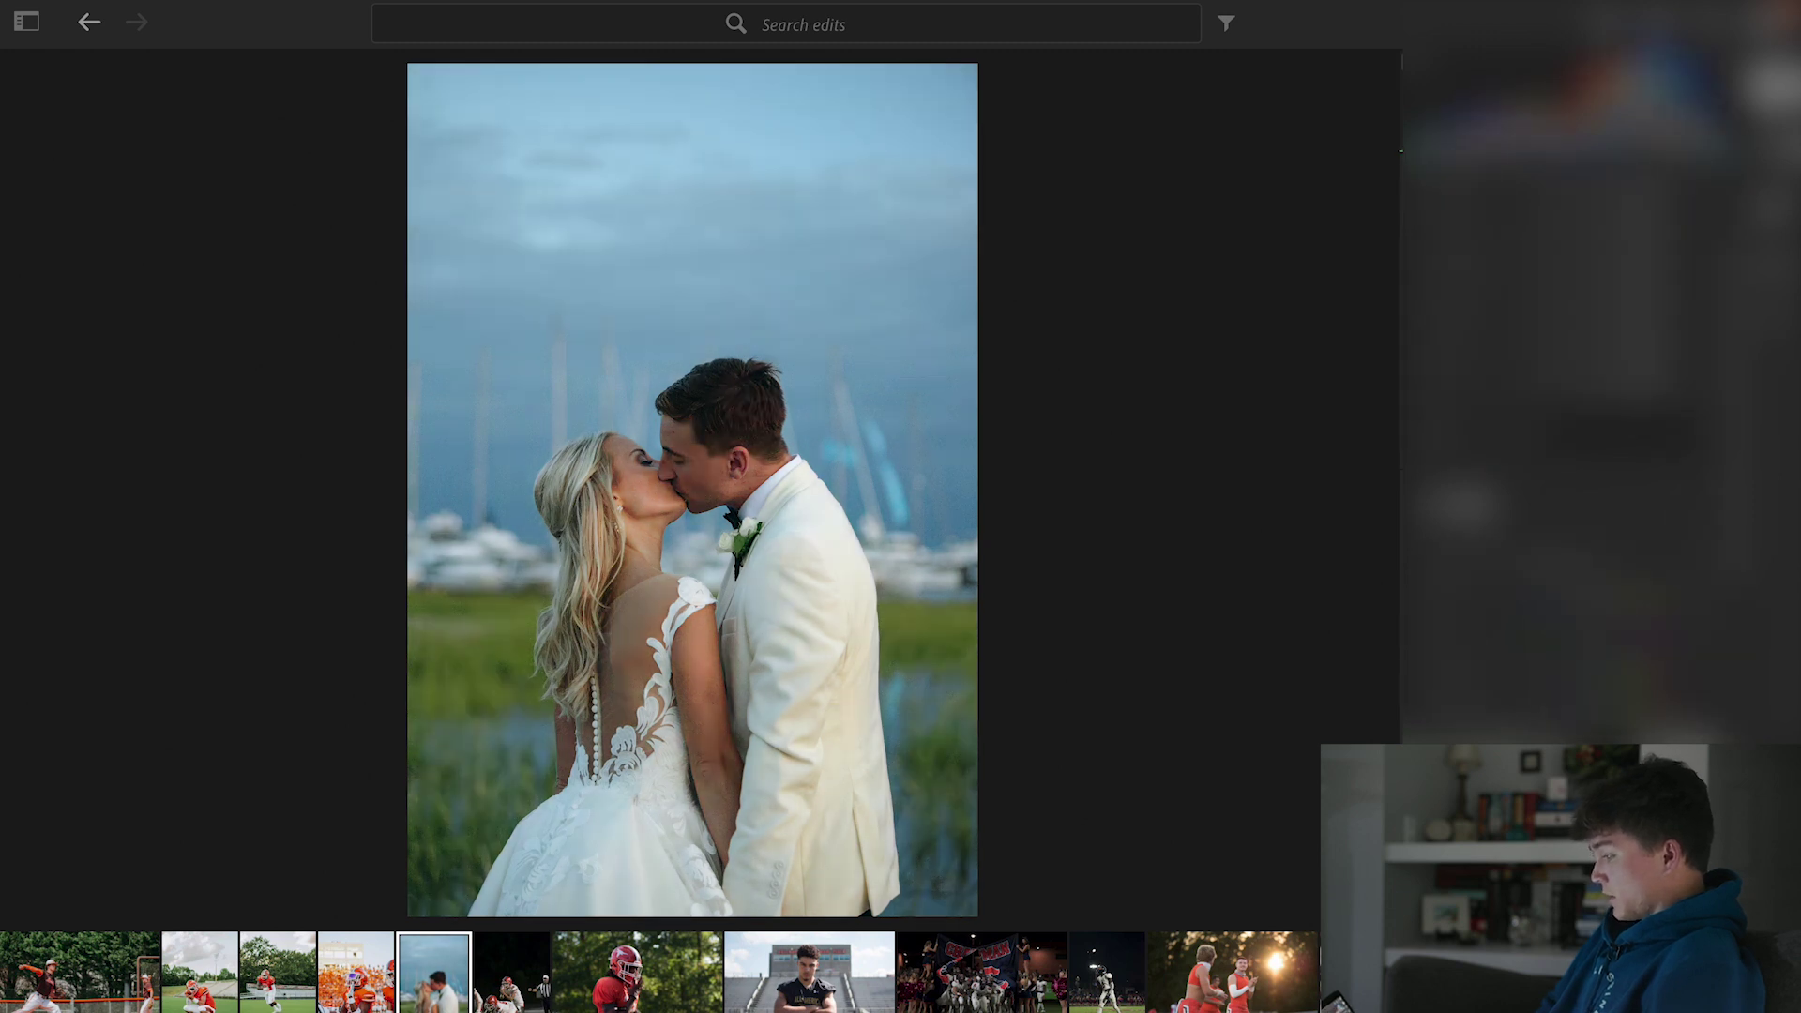
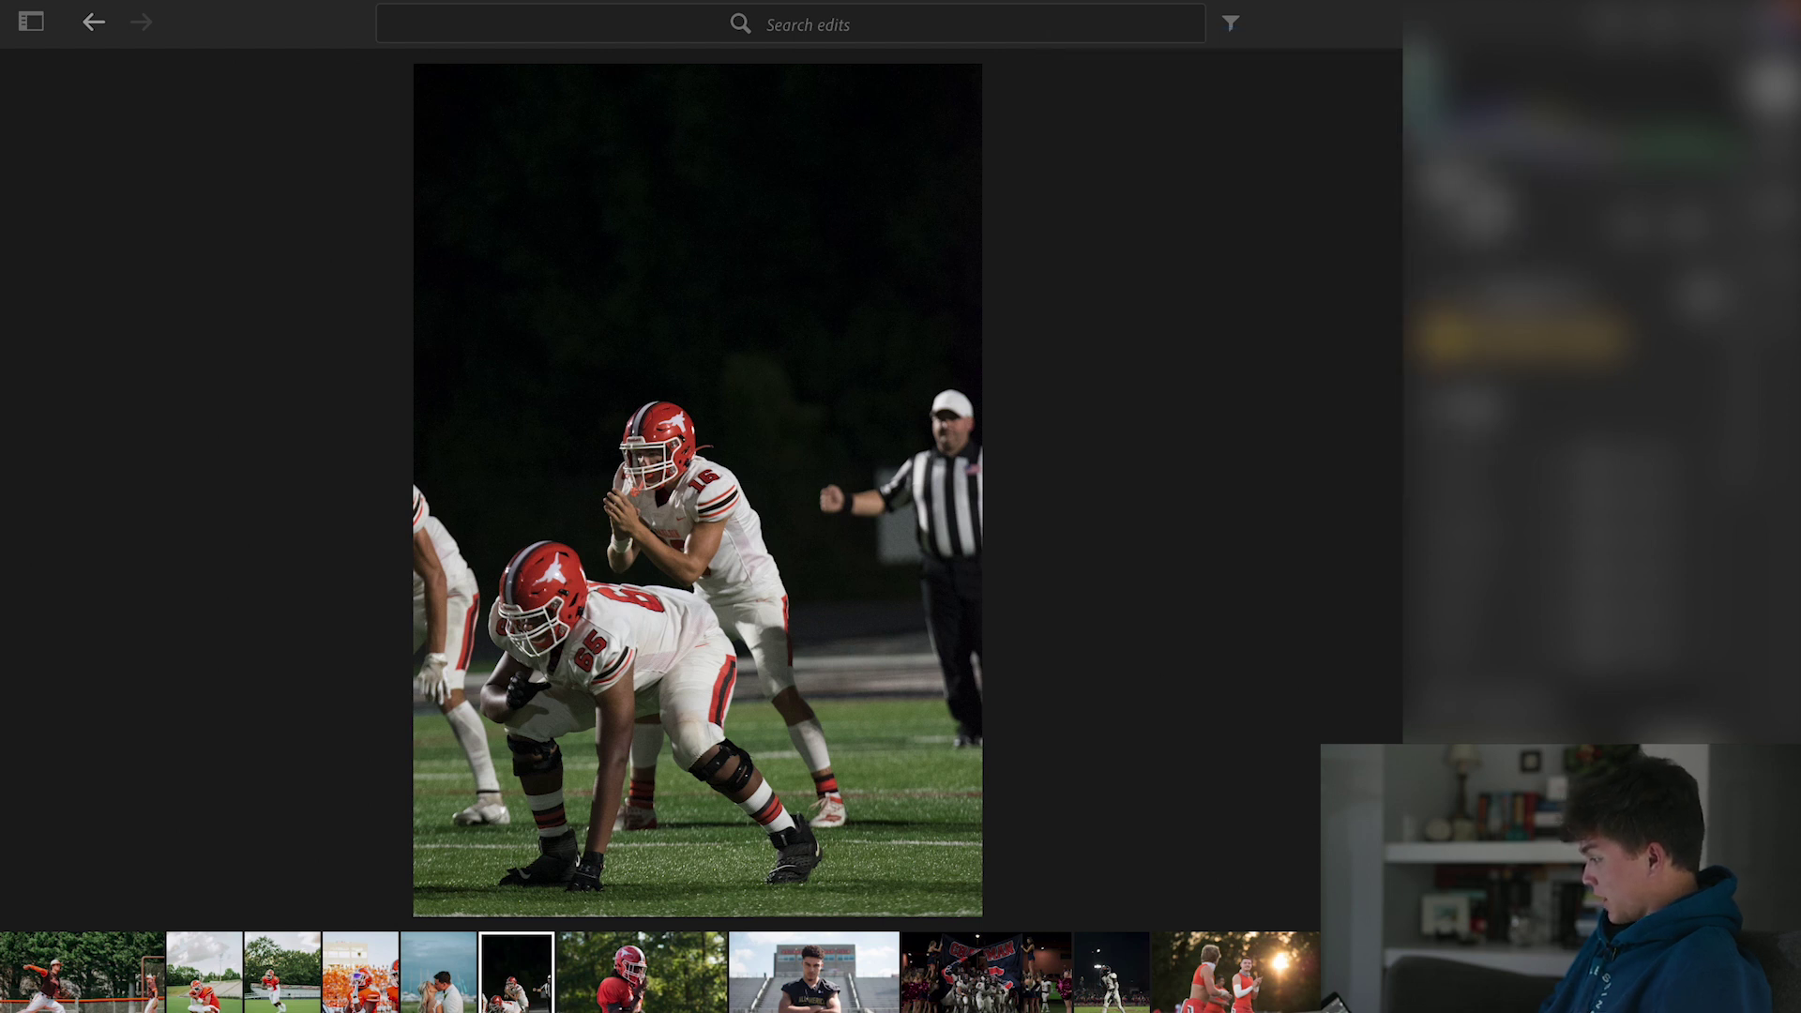
- Apply the GAMEDAY 5 preset to the night photo of the lined-up football players and the referee
{"action": "key", "text": "shift+p"}
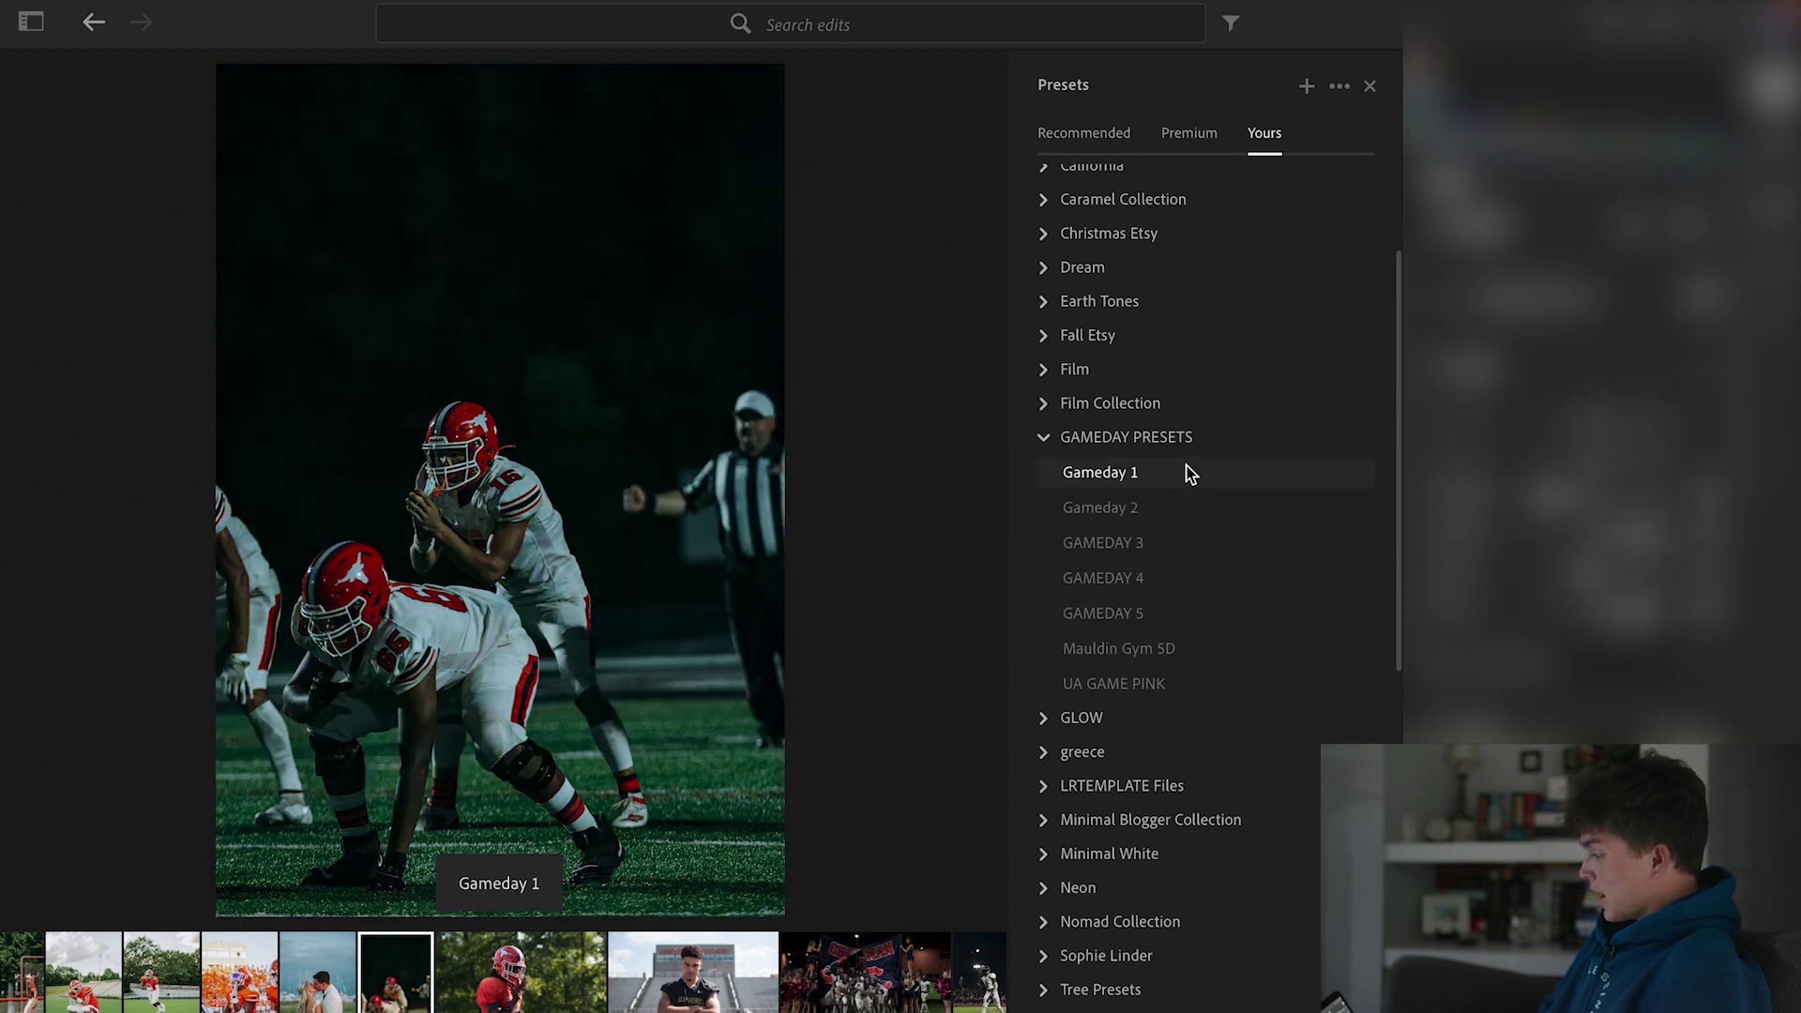
{"action": "left_click", "coordinate": [1128, 610]}
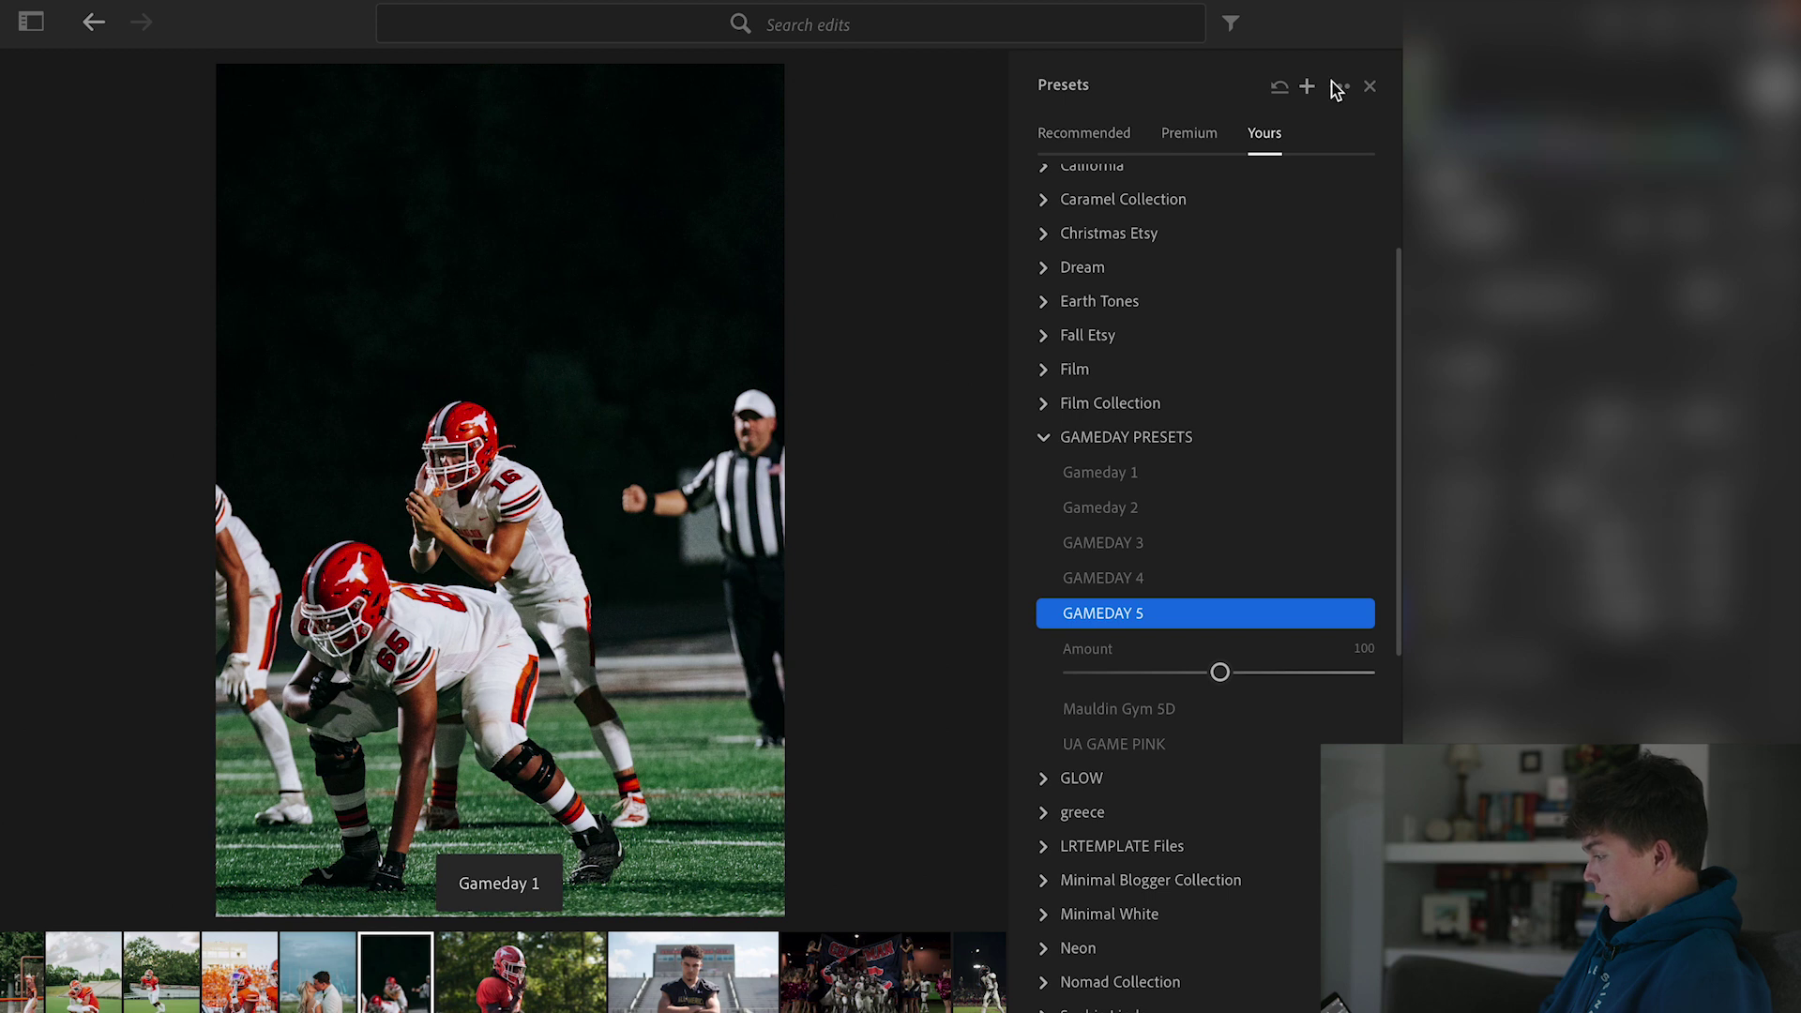
{"action": "left_click", "coordinate": [1371, 88]}
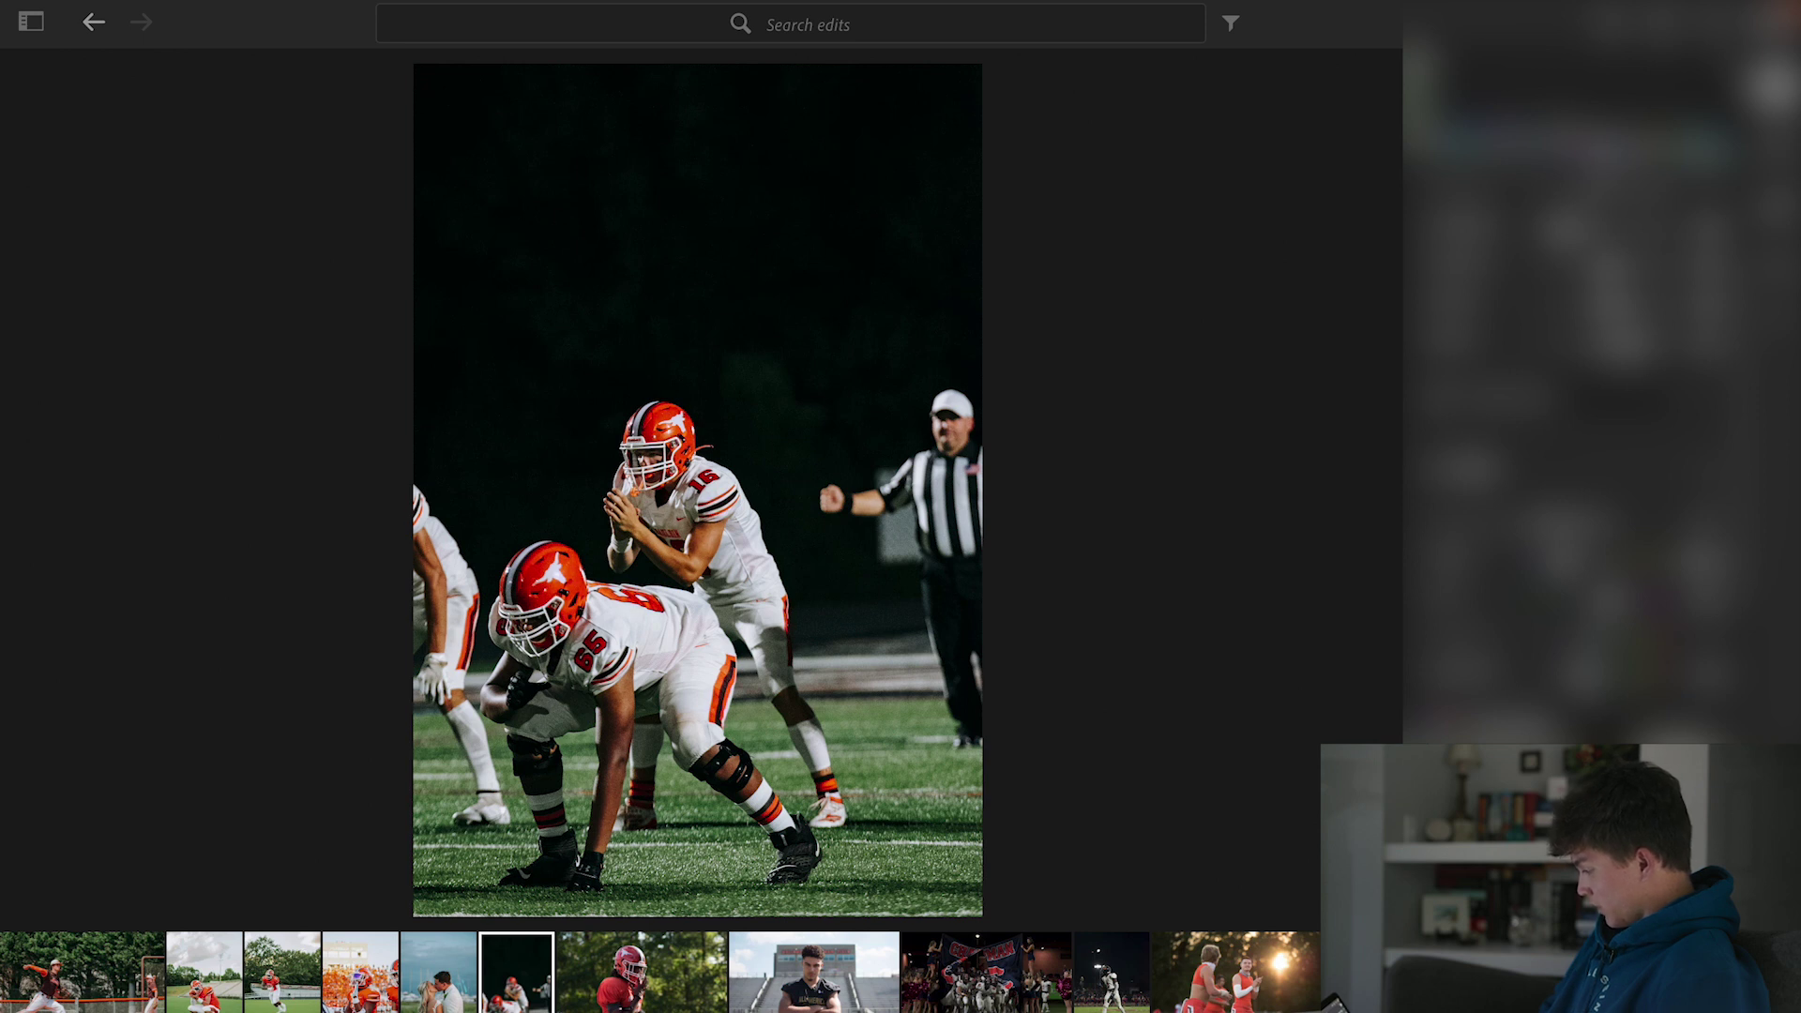
- Try lightening the dark background of the night football photo and undo that adjustment
{"action": "scroll", "coordinate": [1584, 422], "scroll_direction": "up", "scroll_amount": 2}
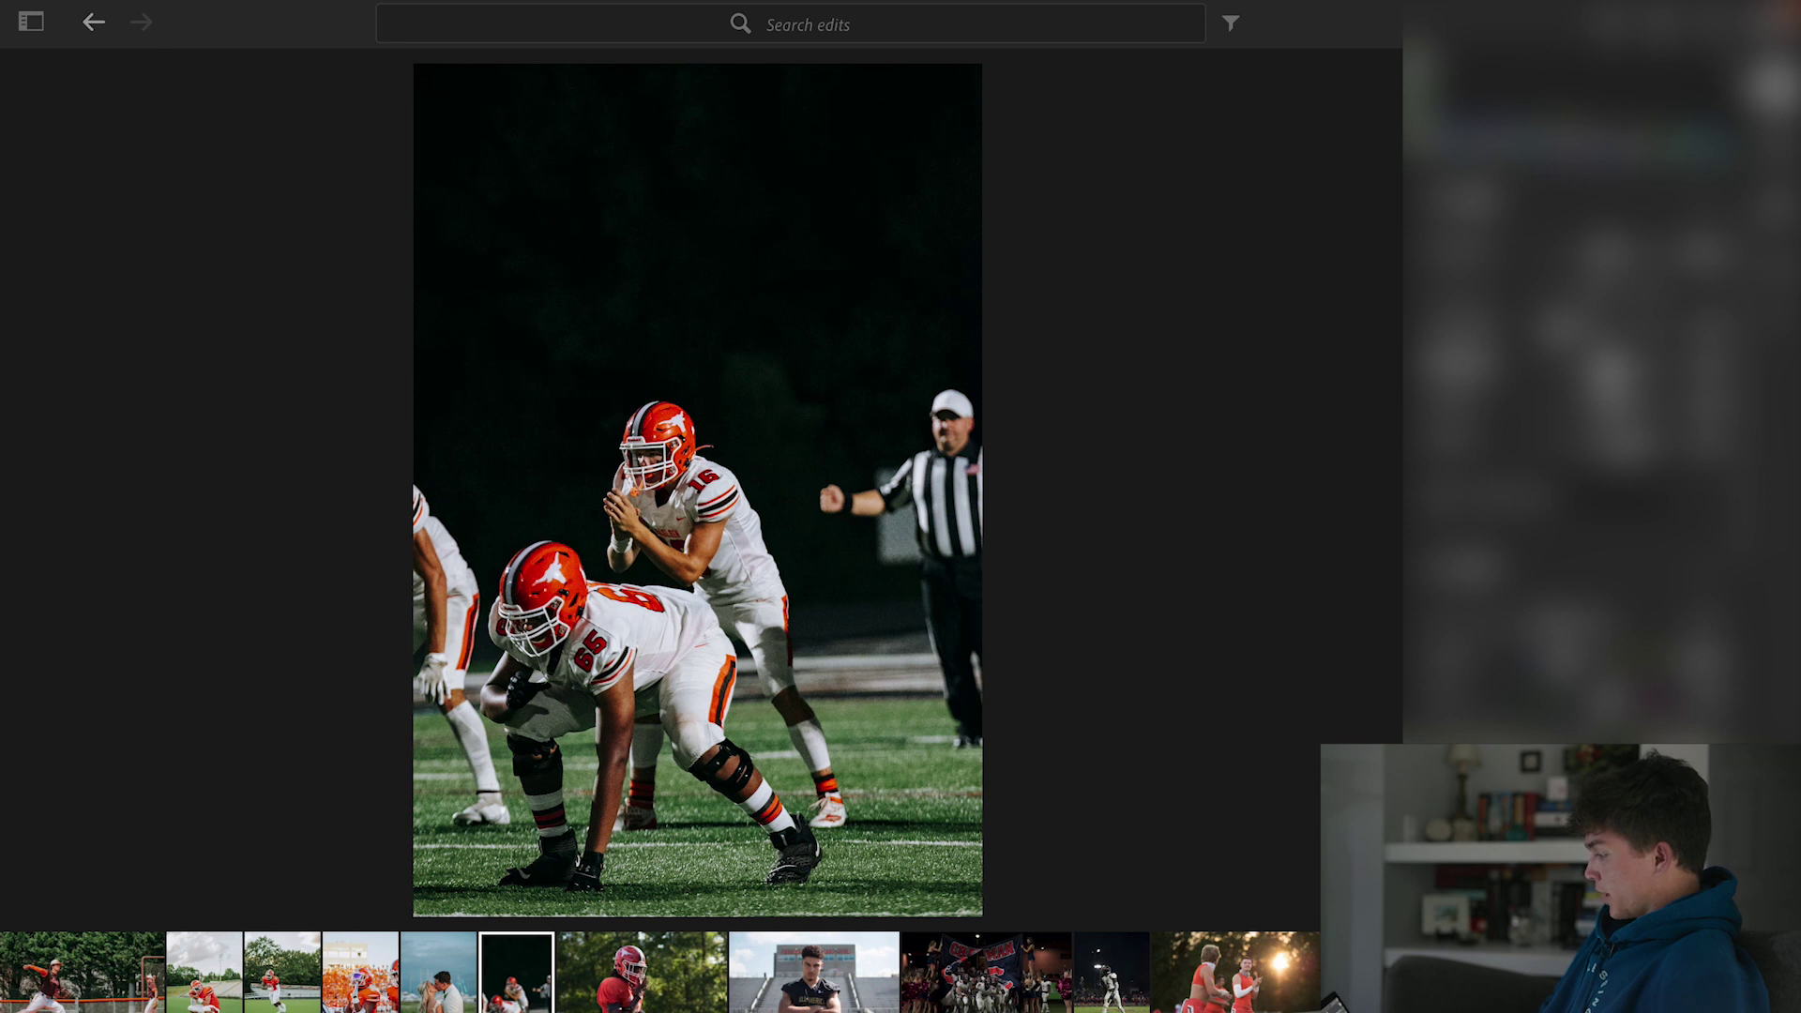
{"action": "left_click_drag", "start_coordinate": [1610, 373], "coordinate": [1654, 367]}
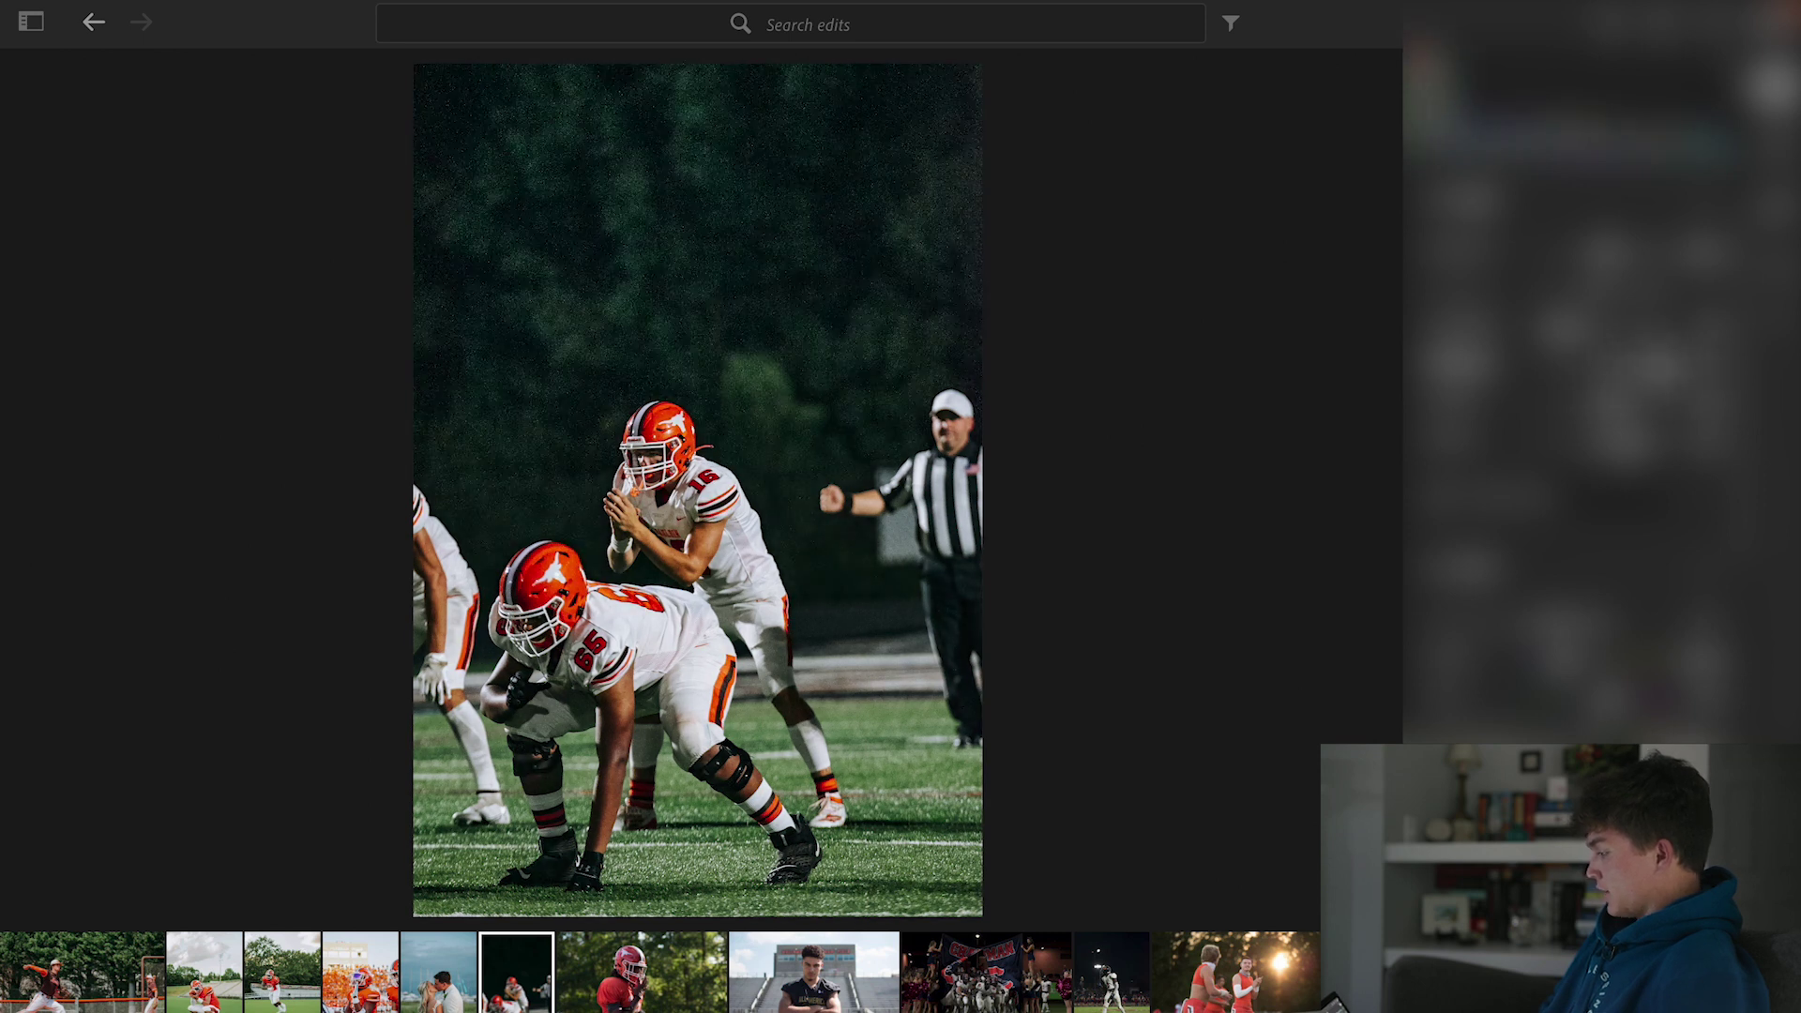
{"action": "left_click_drag", "start_coordinate": [1658, 366], "coordinate": [1641, 369]}
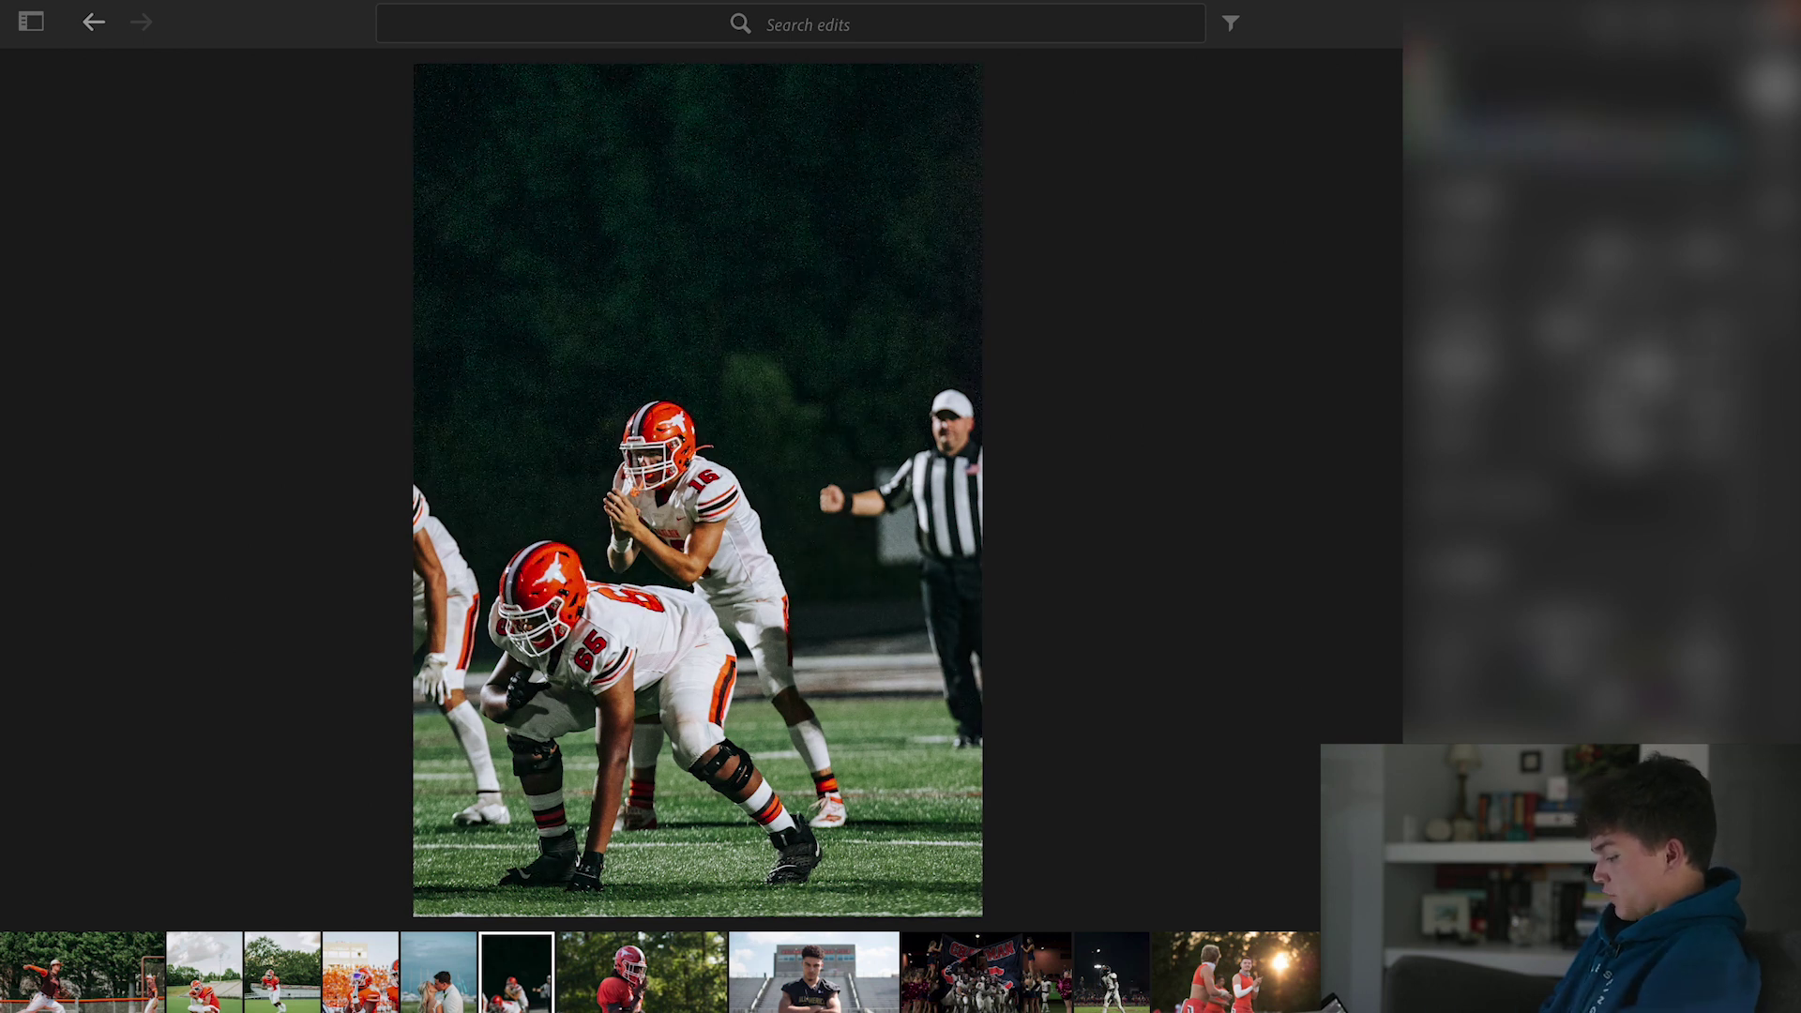
{"action": "key", "text": "ctrl+z"}
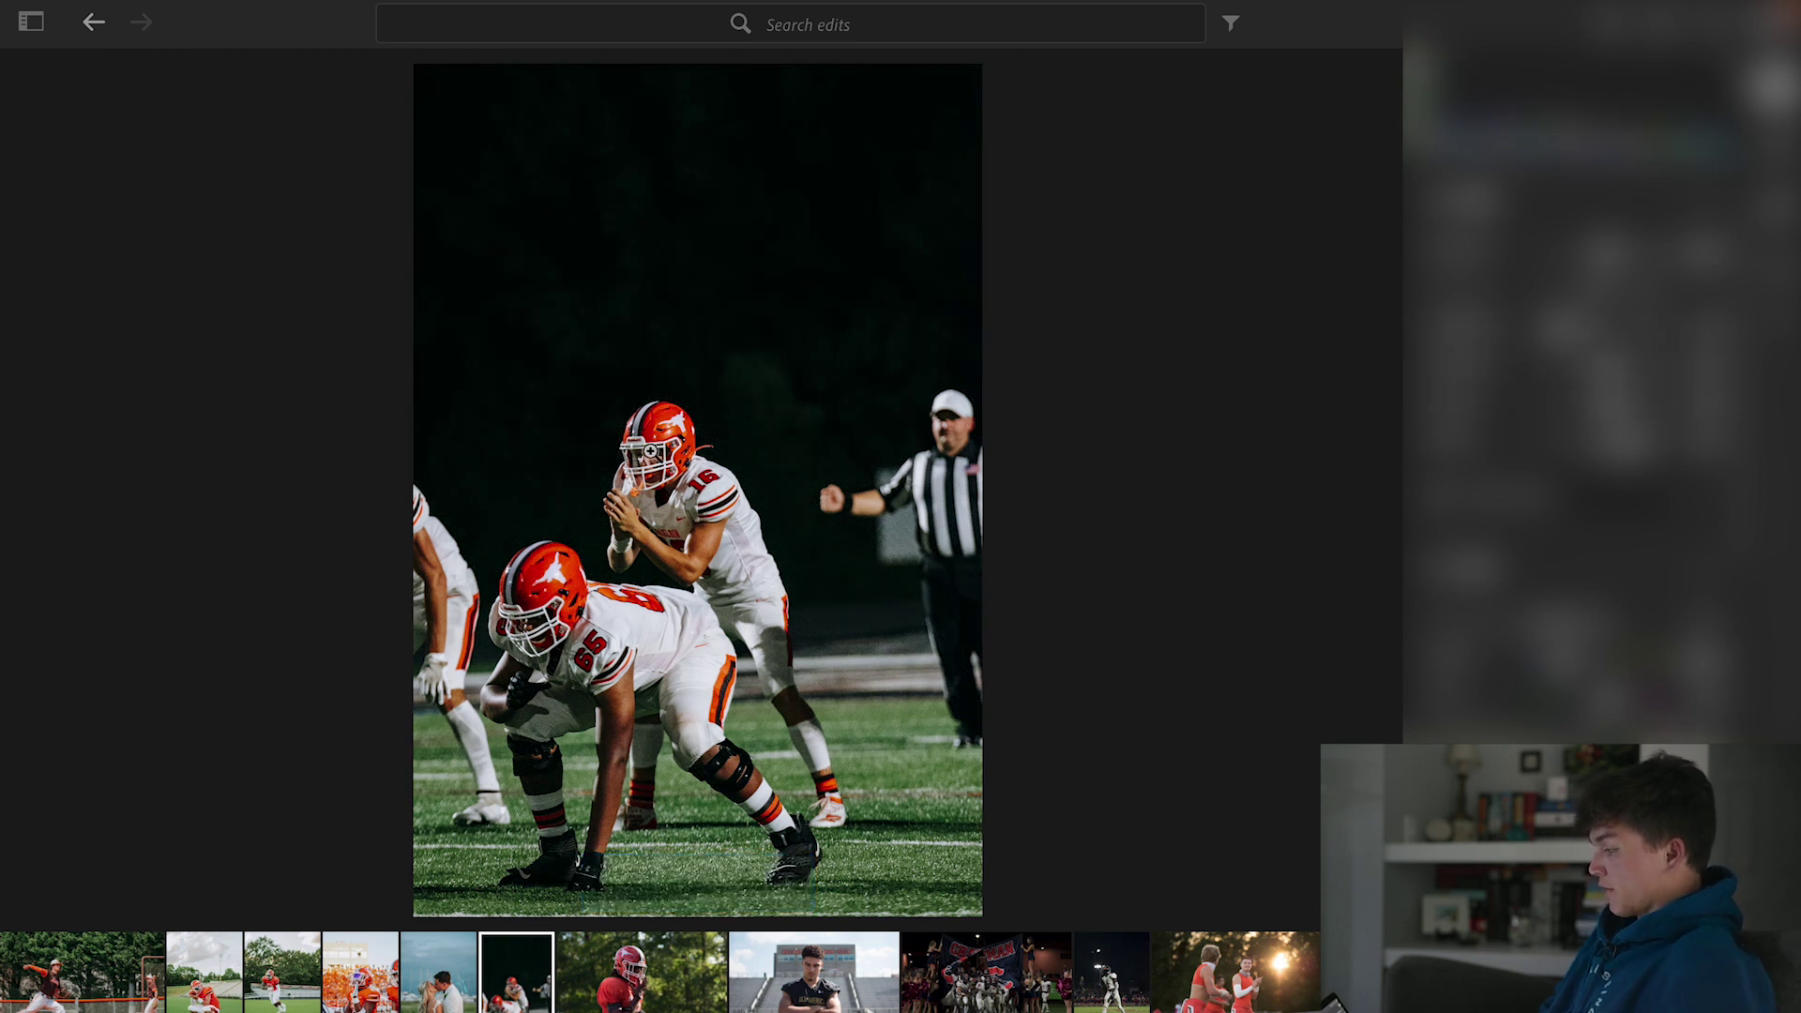
- Inspect the night football photo at the quarterback's helmet and compare the edit with the original
{"action": "left_click", "coordinate": [650, 463]}
{"action": "left_click", "coordinate": [651, 454]}
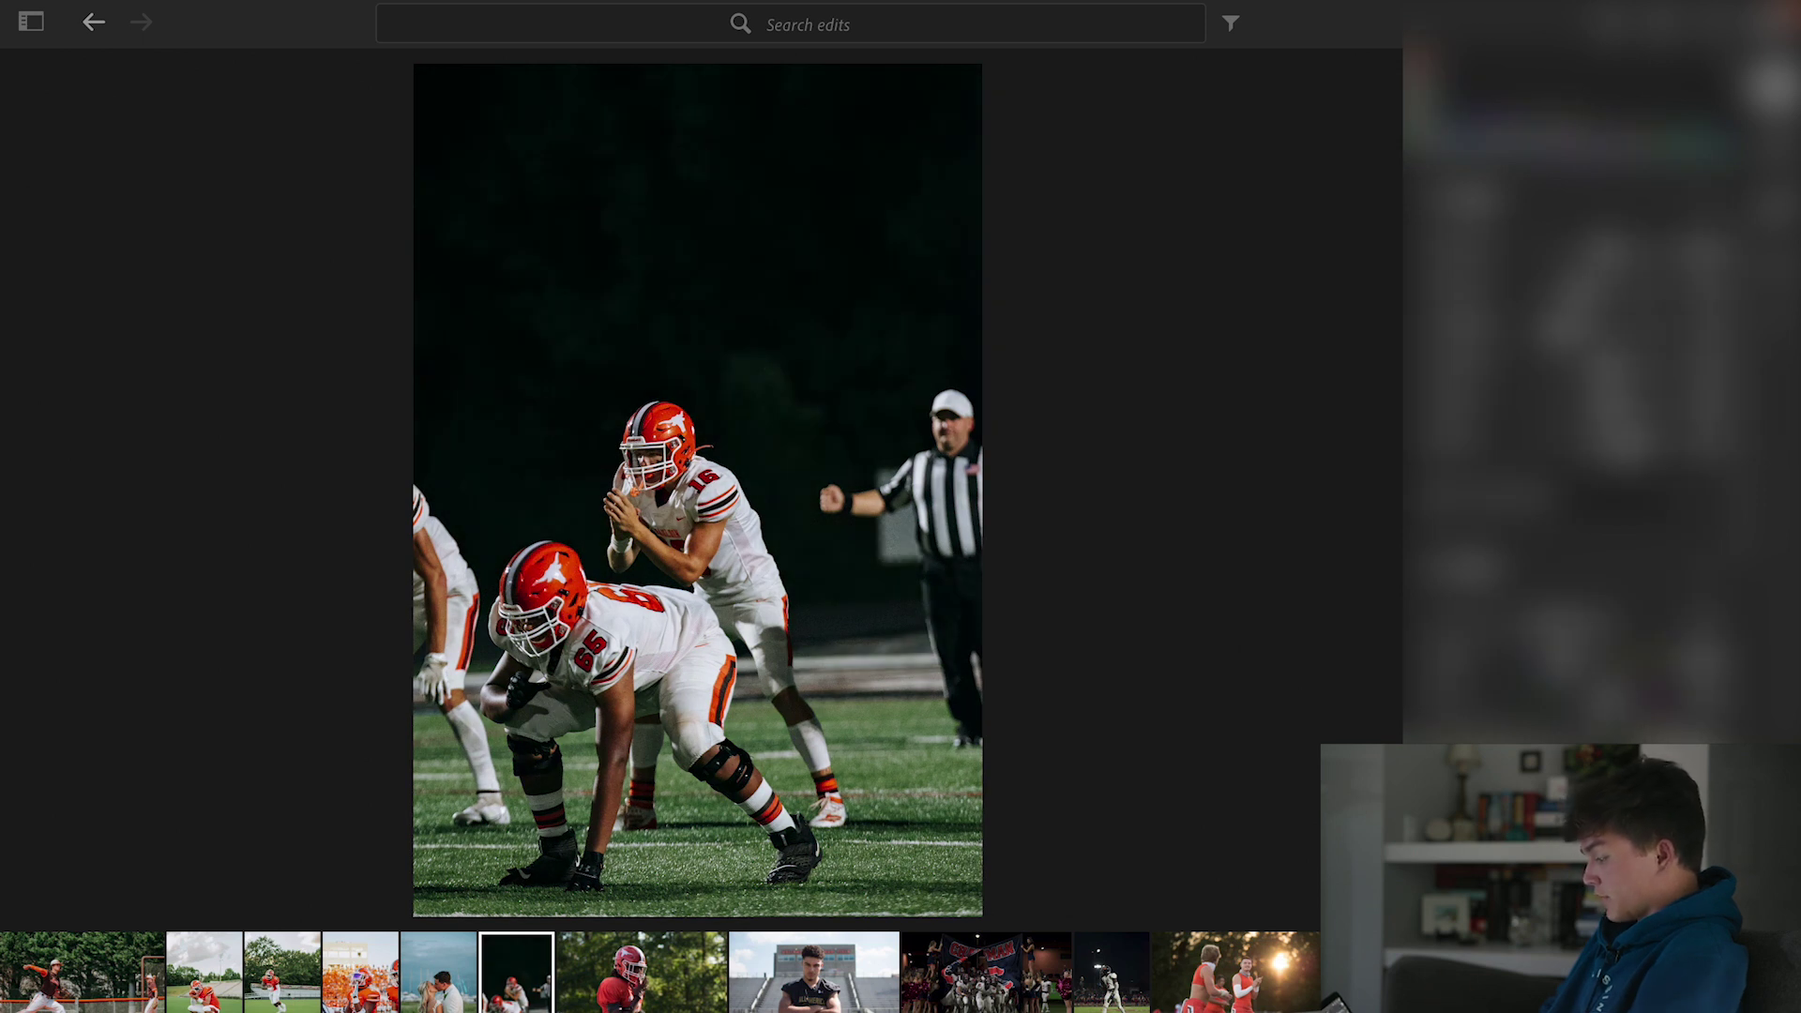
{"action": "key", "text": "backslash"}
{"action": "key", "text": "backslash"}
{"action": "key", "text": "backslash"}
{"action": "key", "text": "backslash"}
- Preview the Gameday presets on the photo of the red-helmeted player in front of the trees and apply GAMEDAY 3
{"action": "key", "text": "Right"}
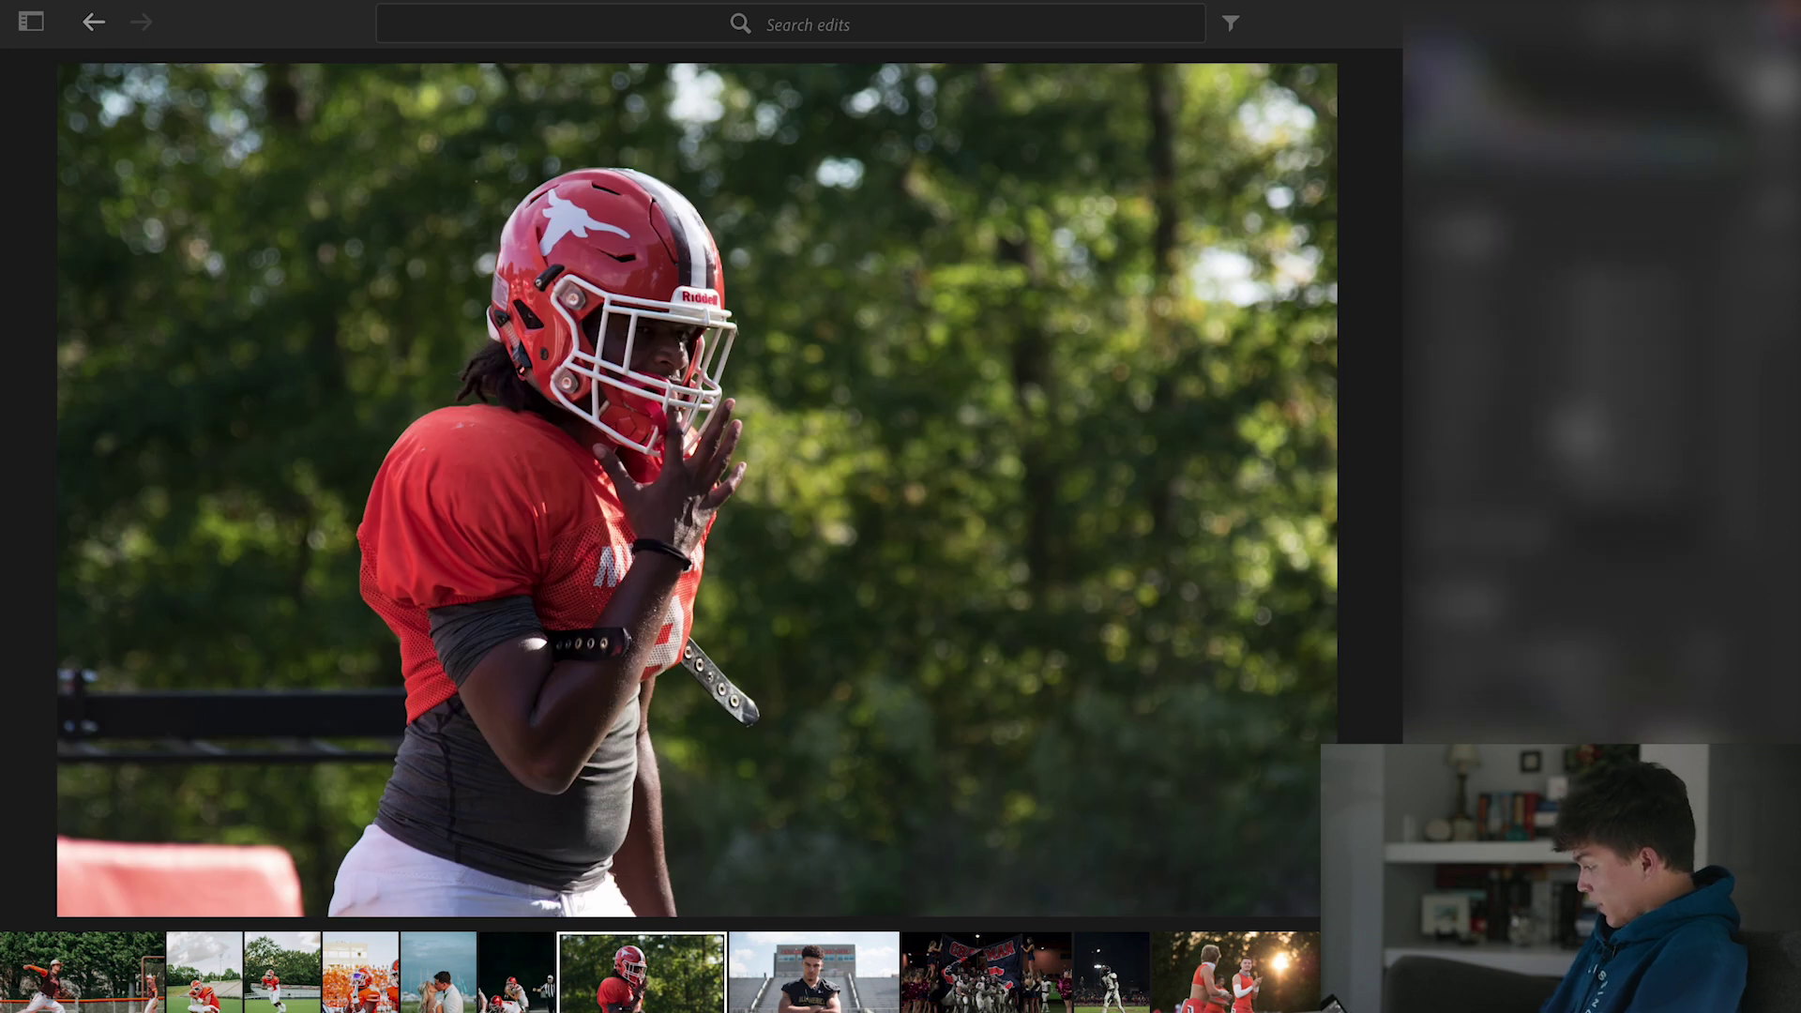
{"action": "scroll", "coordinate": [1591, 577], "scroll_direction": "up", "scroll_amount": 2}
{"action": "left_click", "coordinate": [1478, 230]}
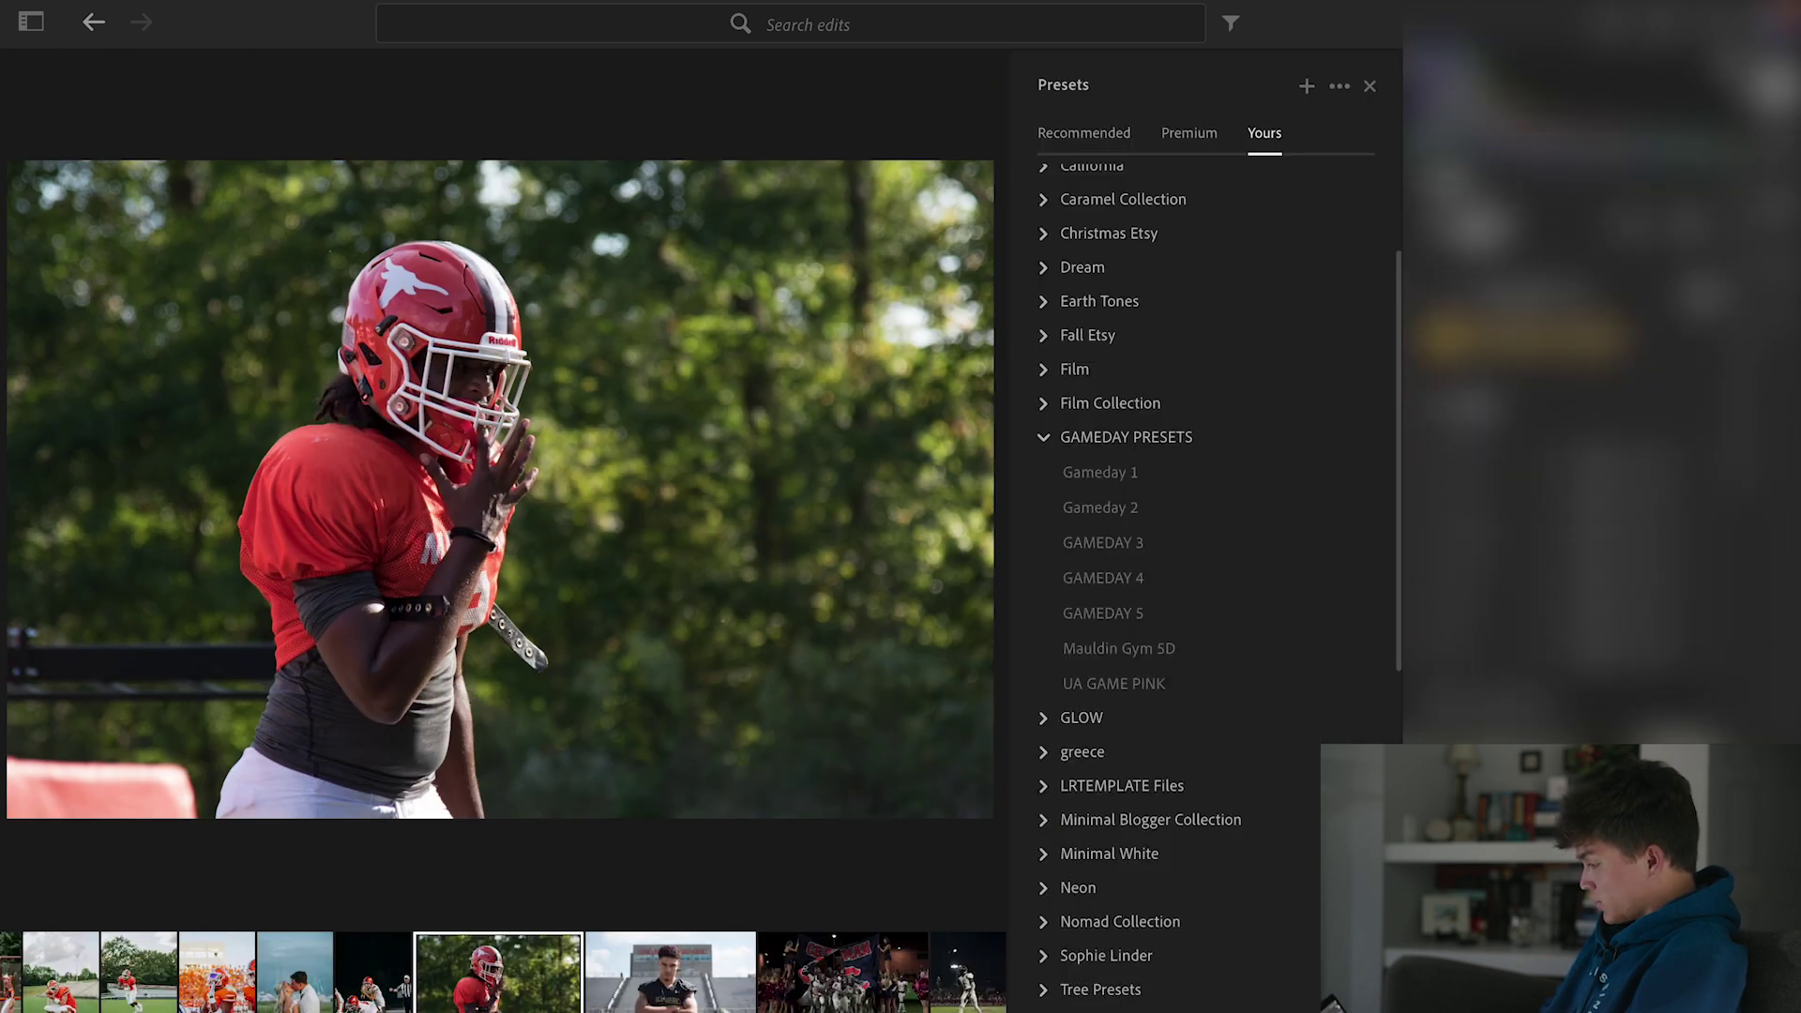
{"action": "left_click", "coordinate": [1227, 484]}
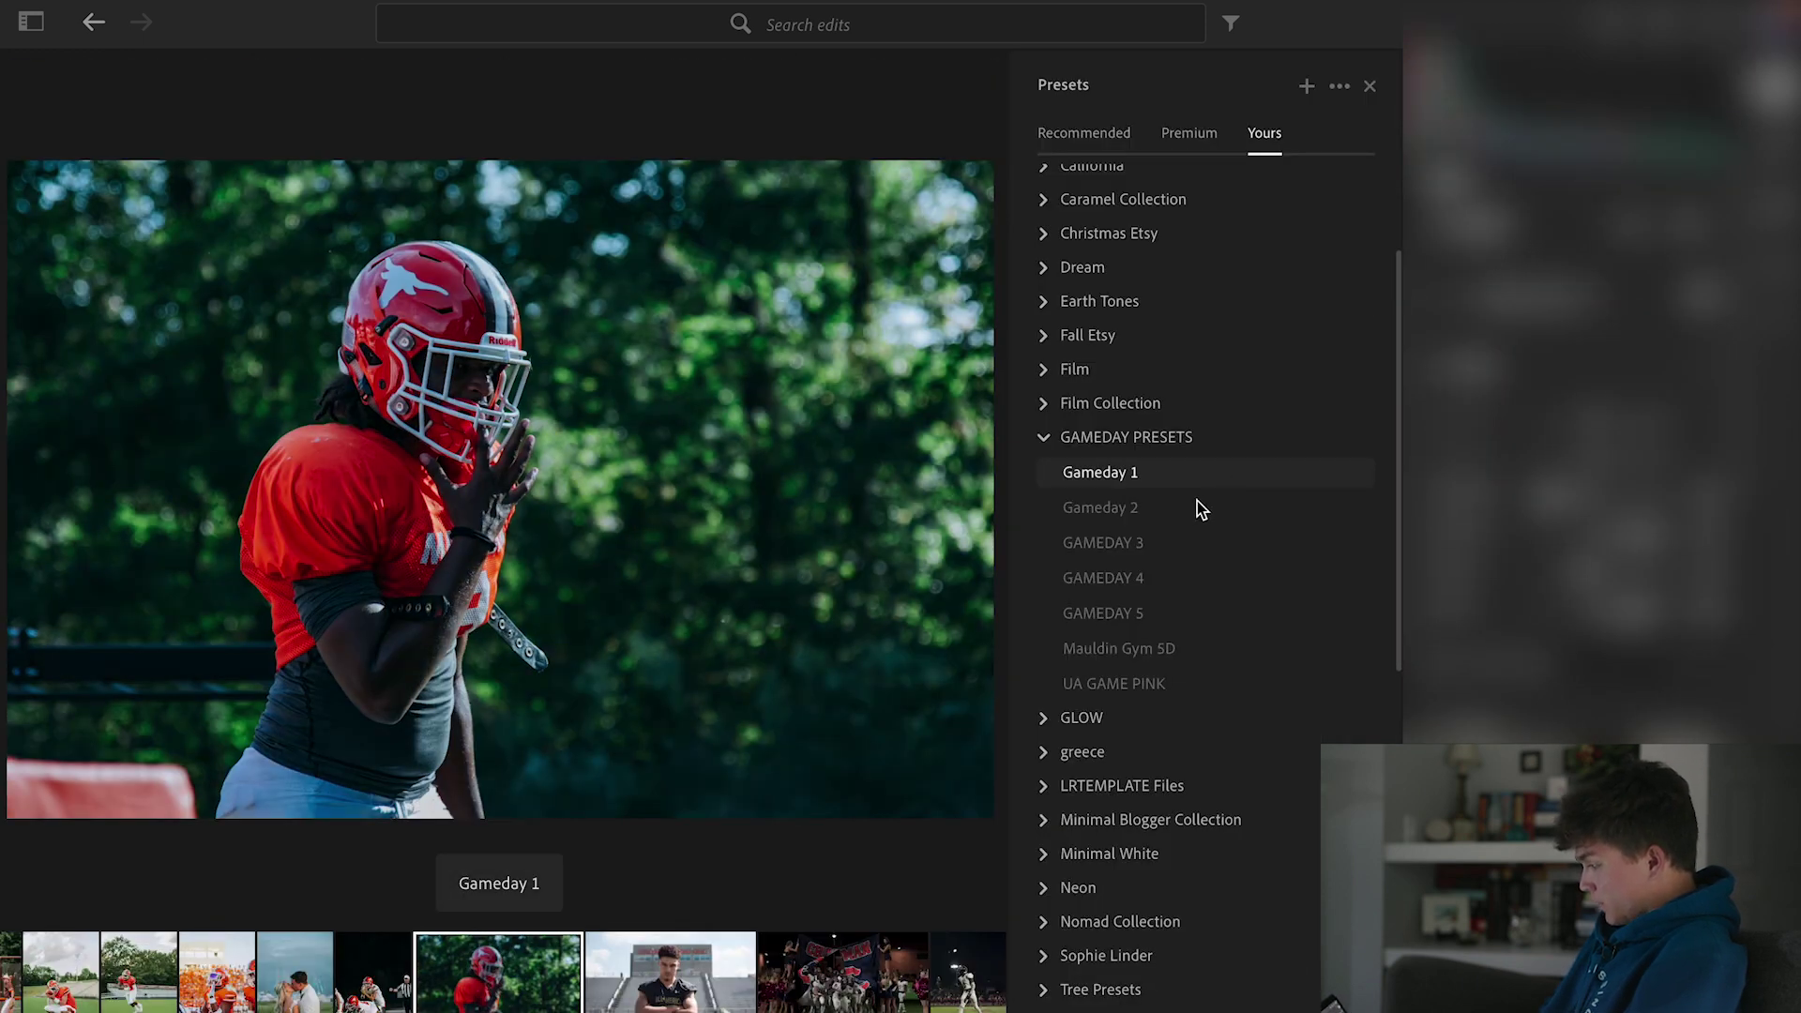
{"action": "left_click", "coordinate": [1197, 510]}
{"action": "left_click", "coordinate": [1178, 540]}
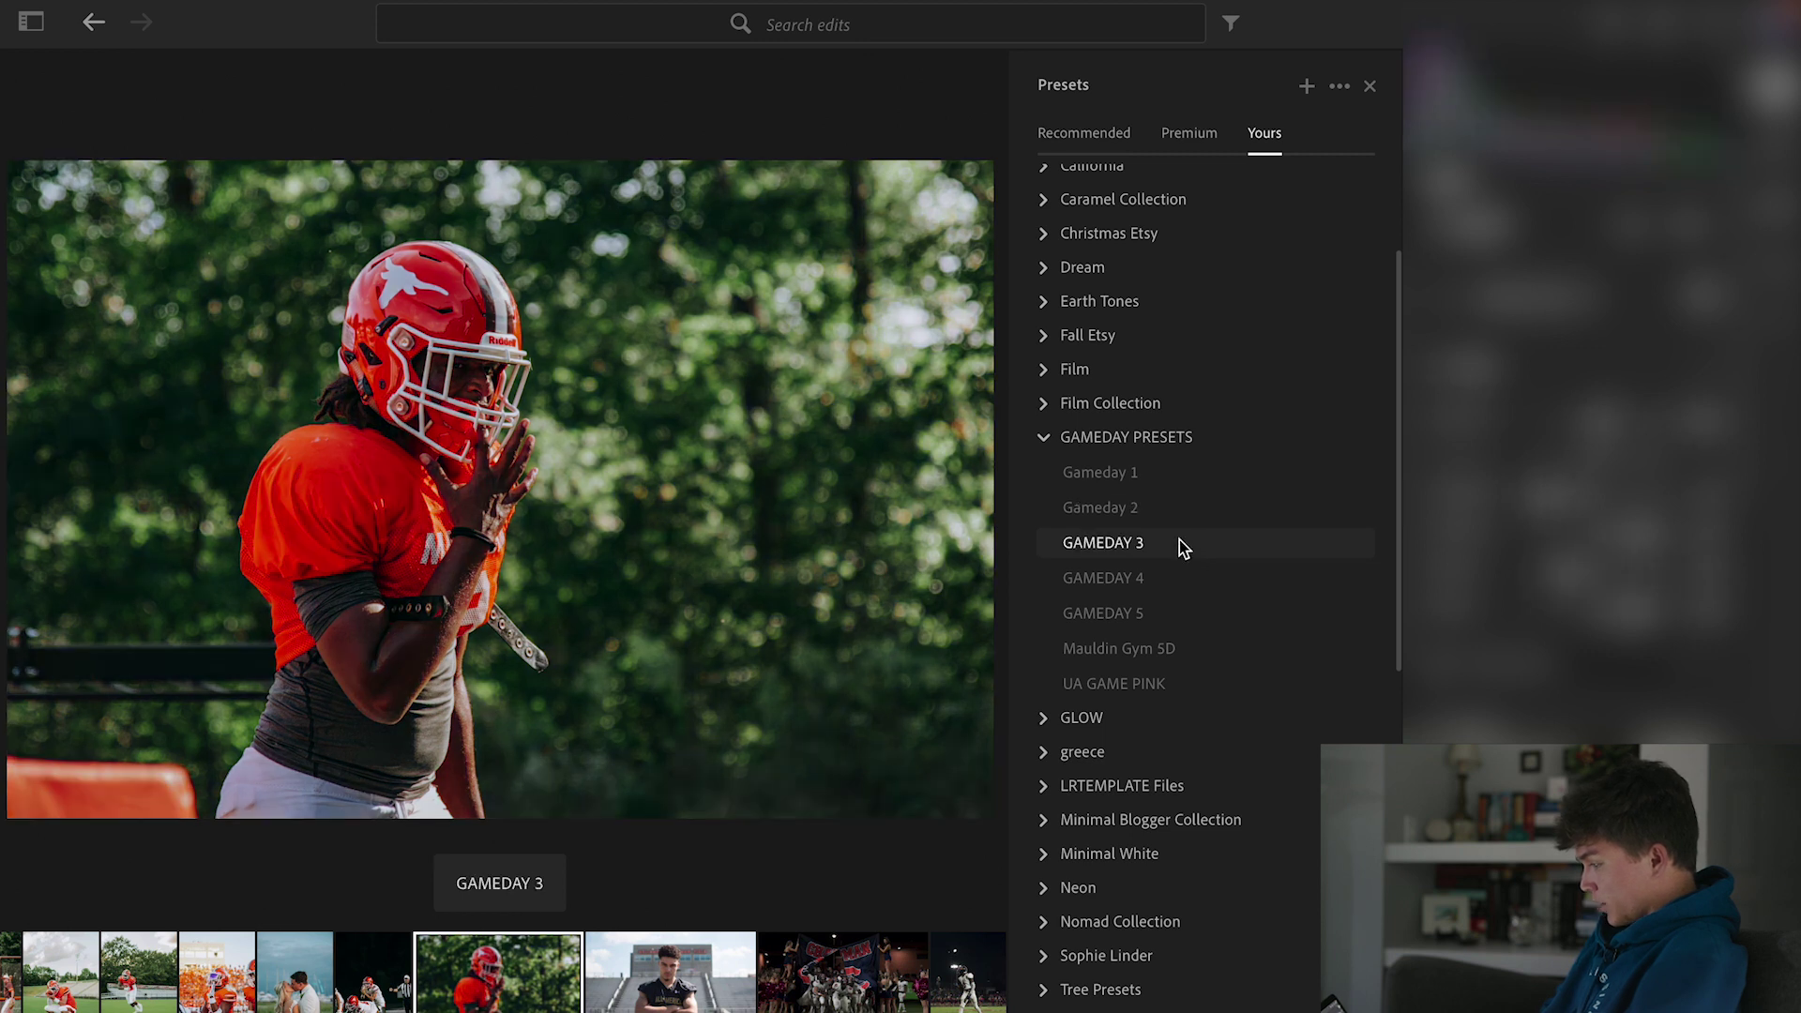
{"action": "left_click", "coordinate": [1172, 566]}
{"action": "left_click", "coordinate": [1171, 508]}
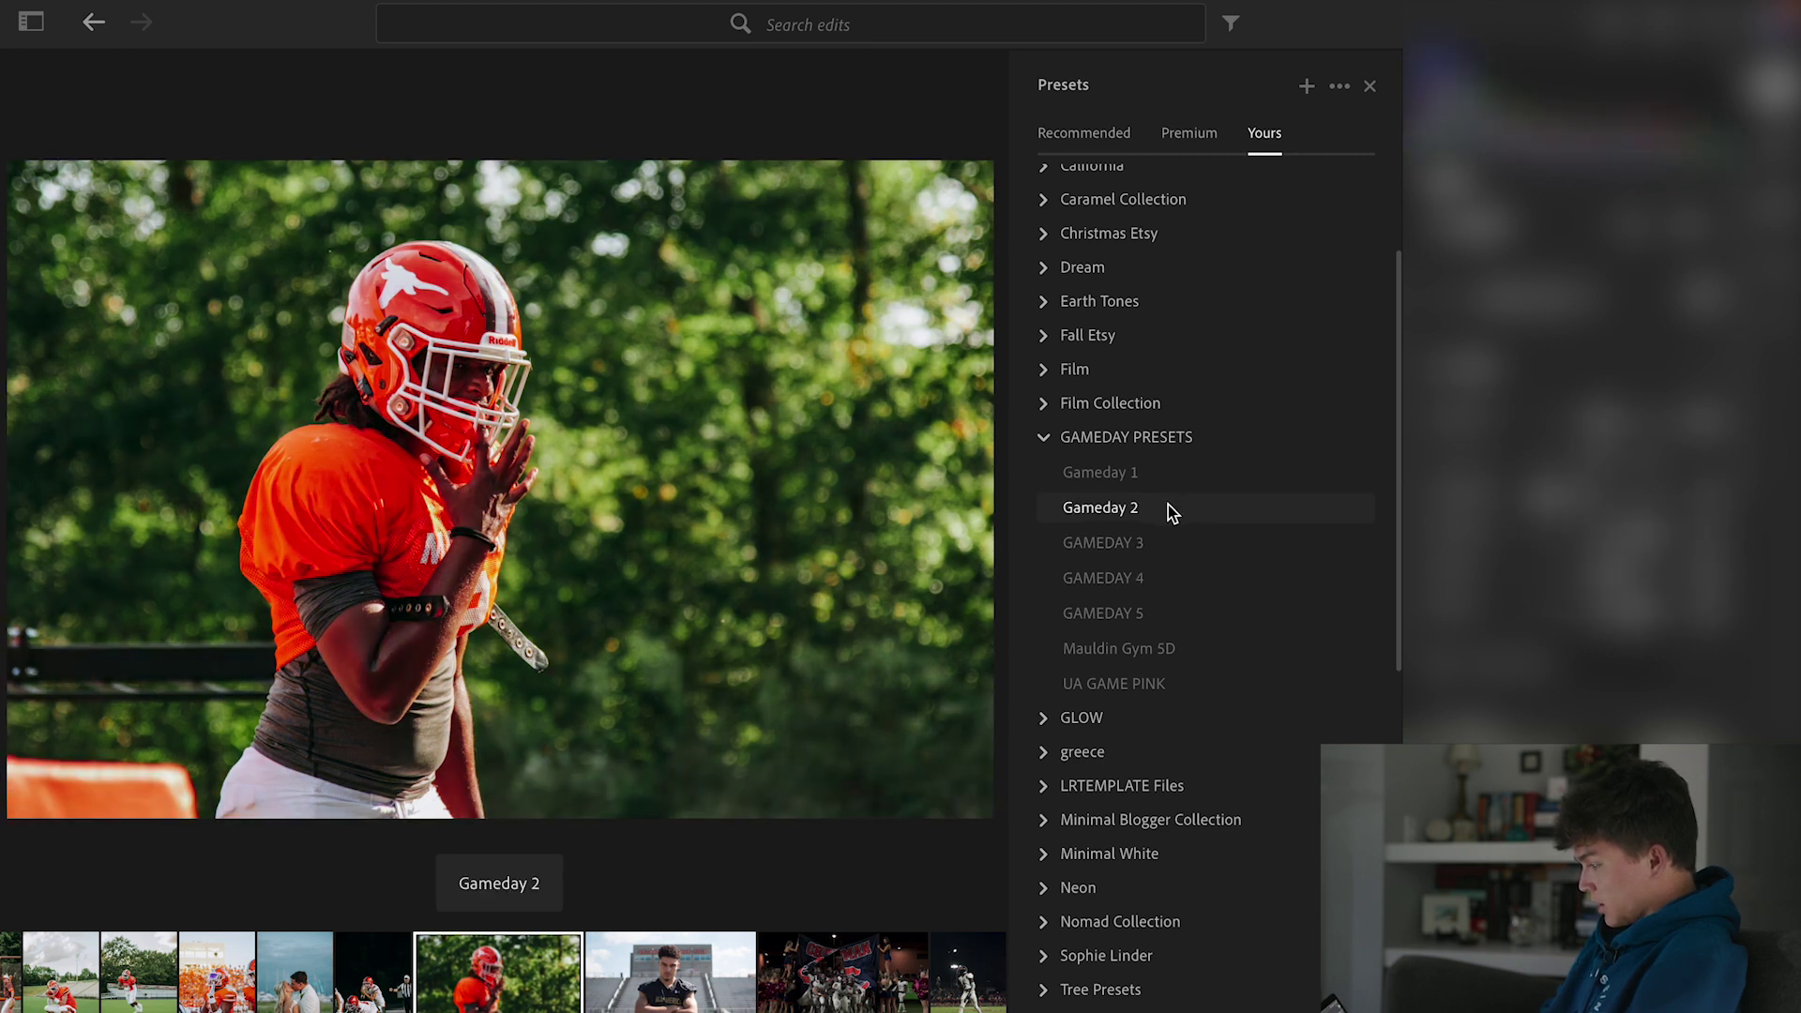
{"action": "left_click", "coordinate": [1165, 542]}
{"action": "left_click", "coordinate": [1166, 542]}
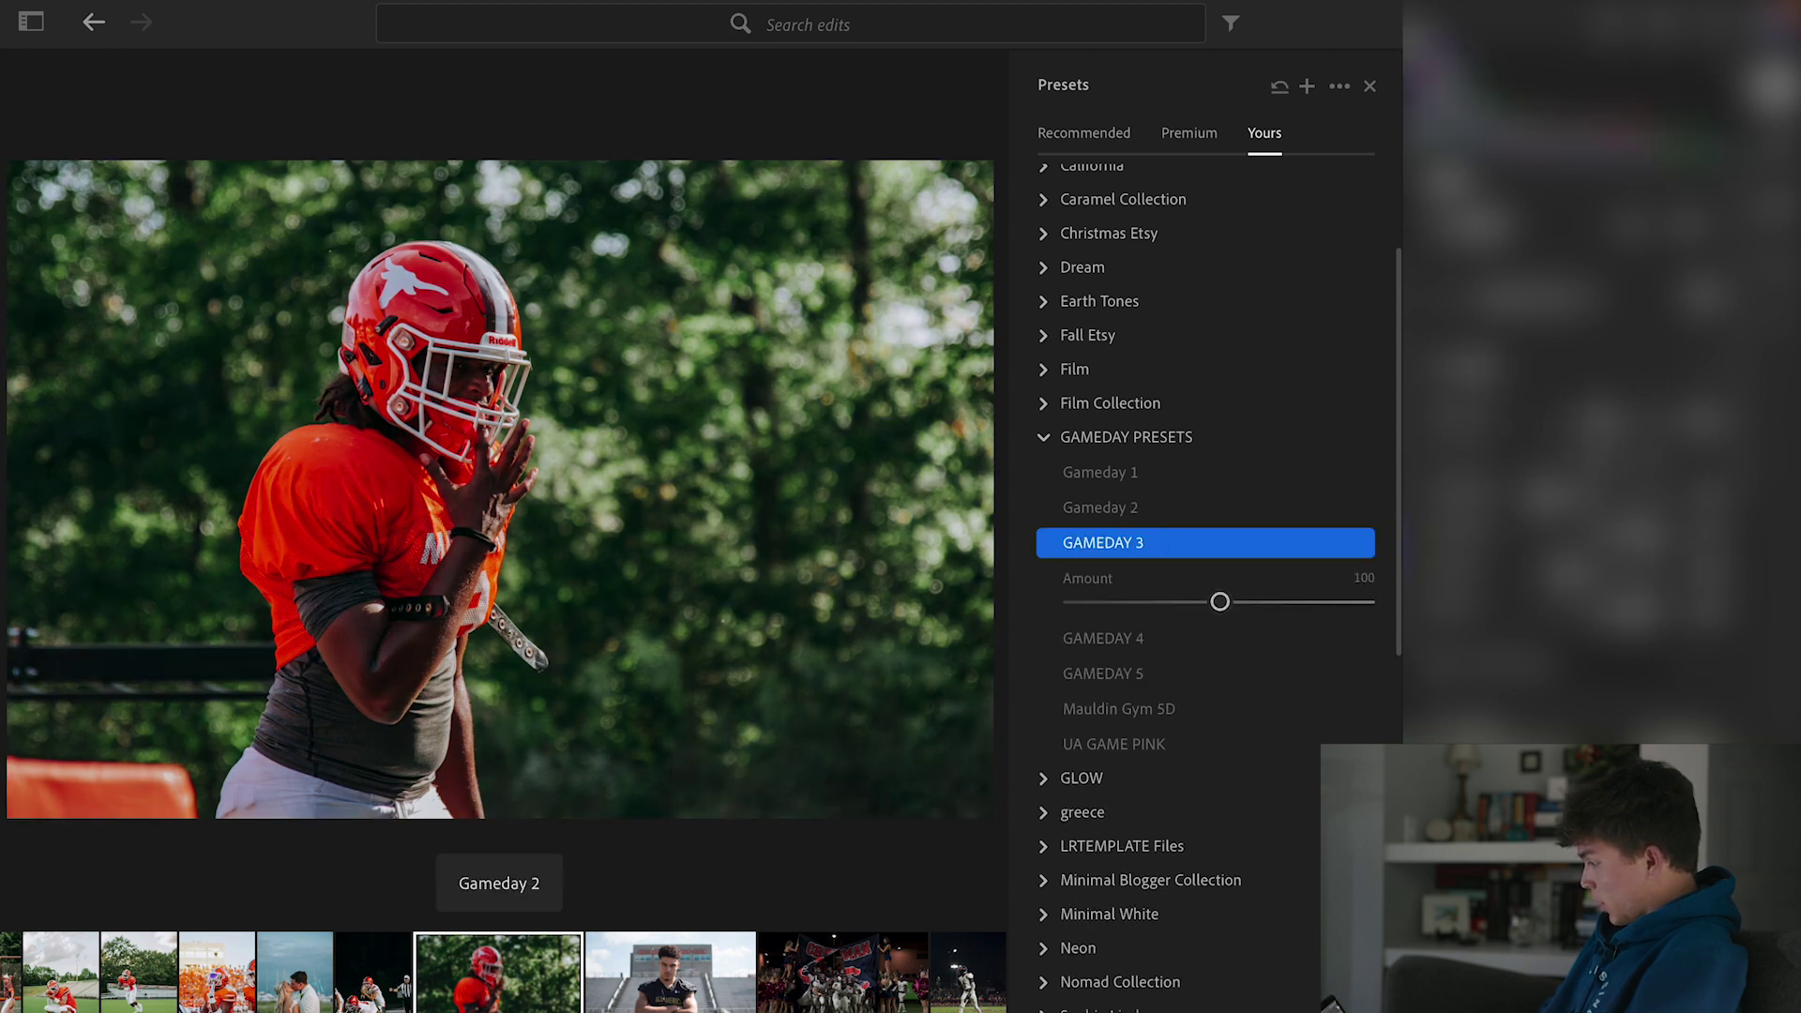
{"action": "left_click", "coordinate": [1369, 85]}
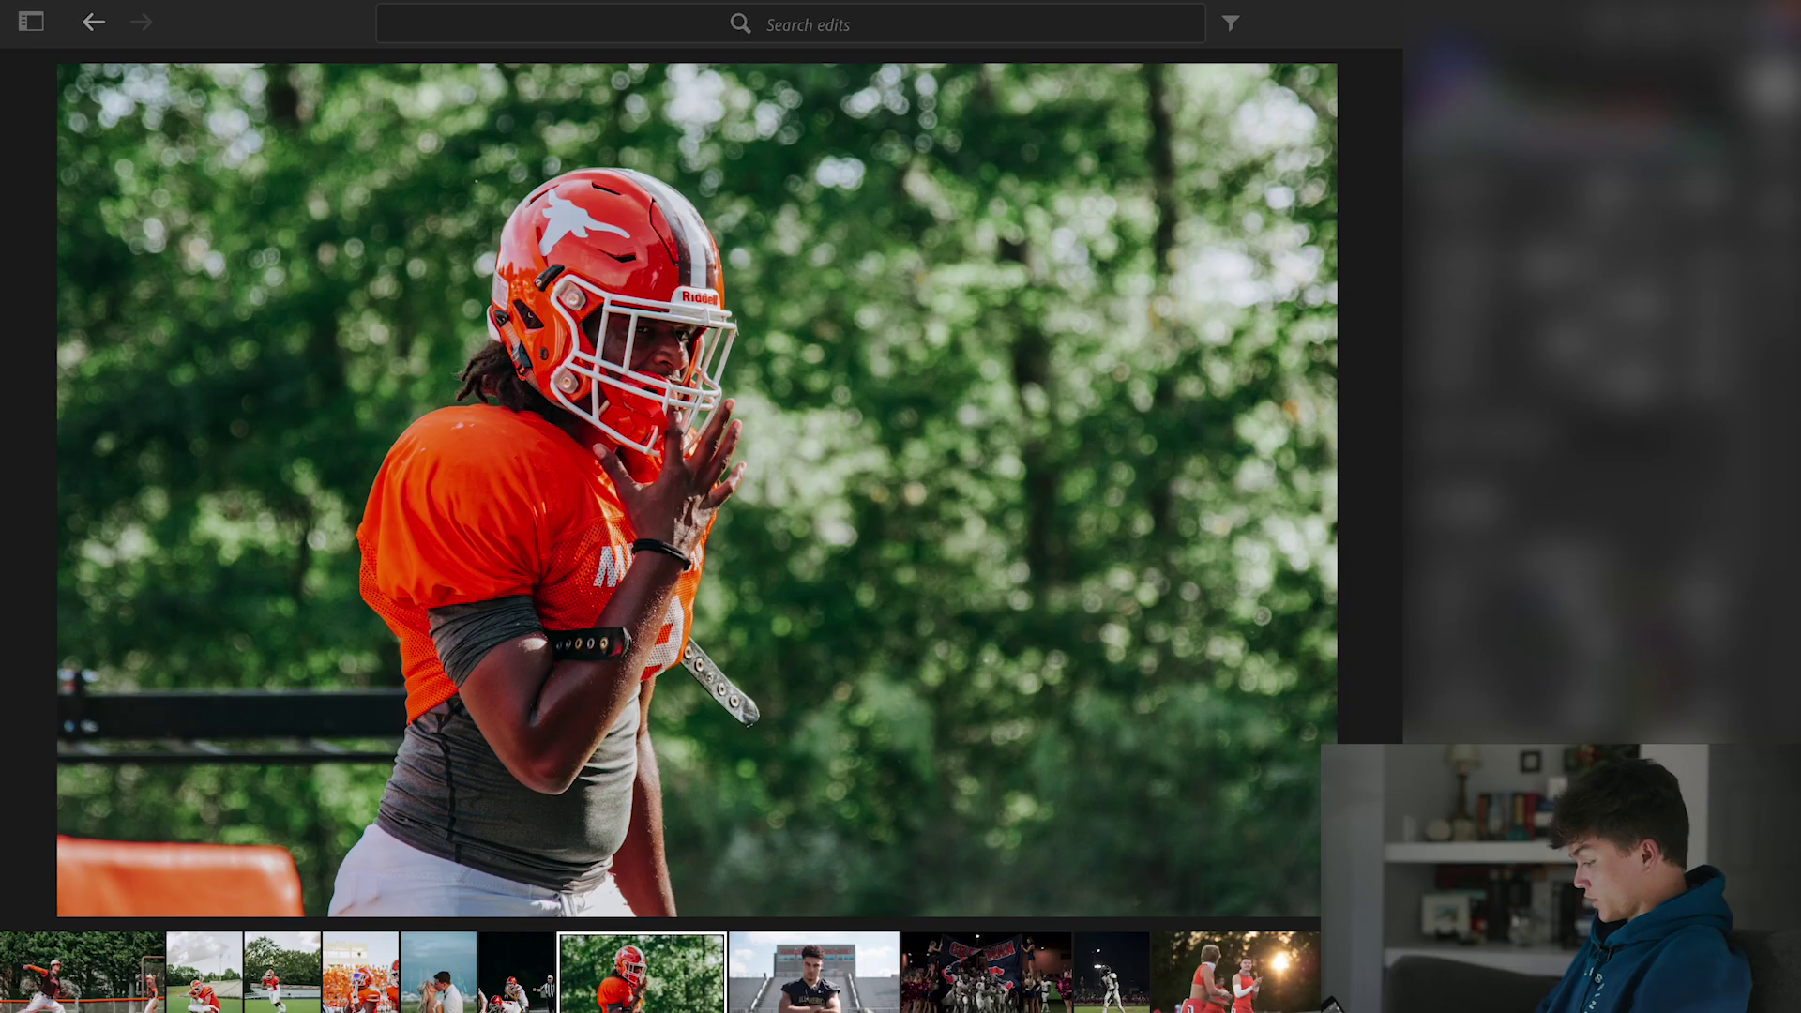
- Apply the GAMEDAY 3 preset to the portrait of the player with crossed arms in front of the bleachers
{"action": "left_click", "coordinate": [792, 980]}
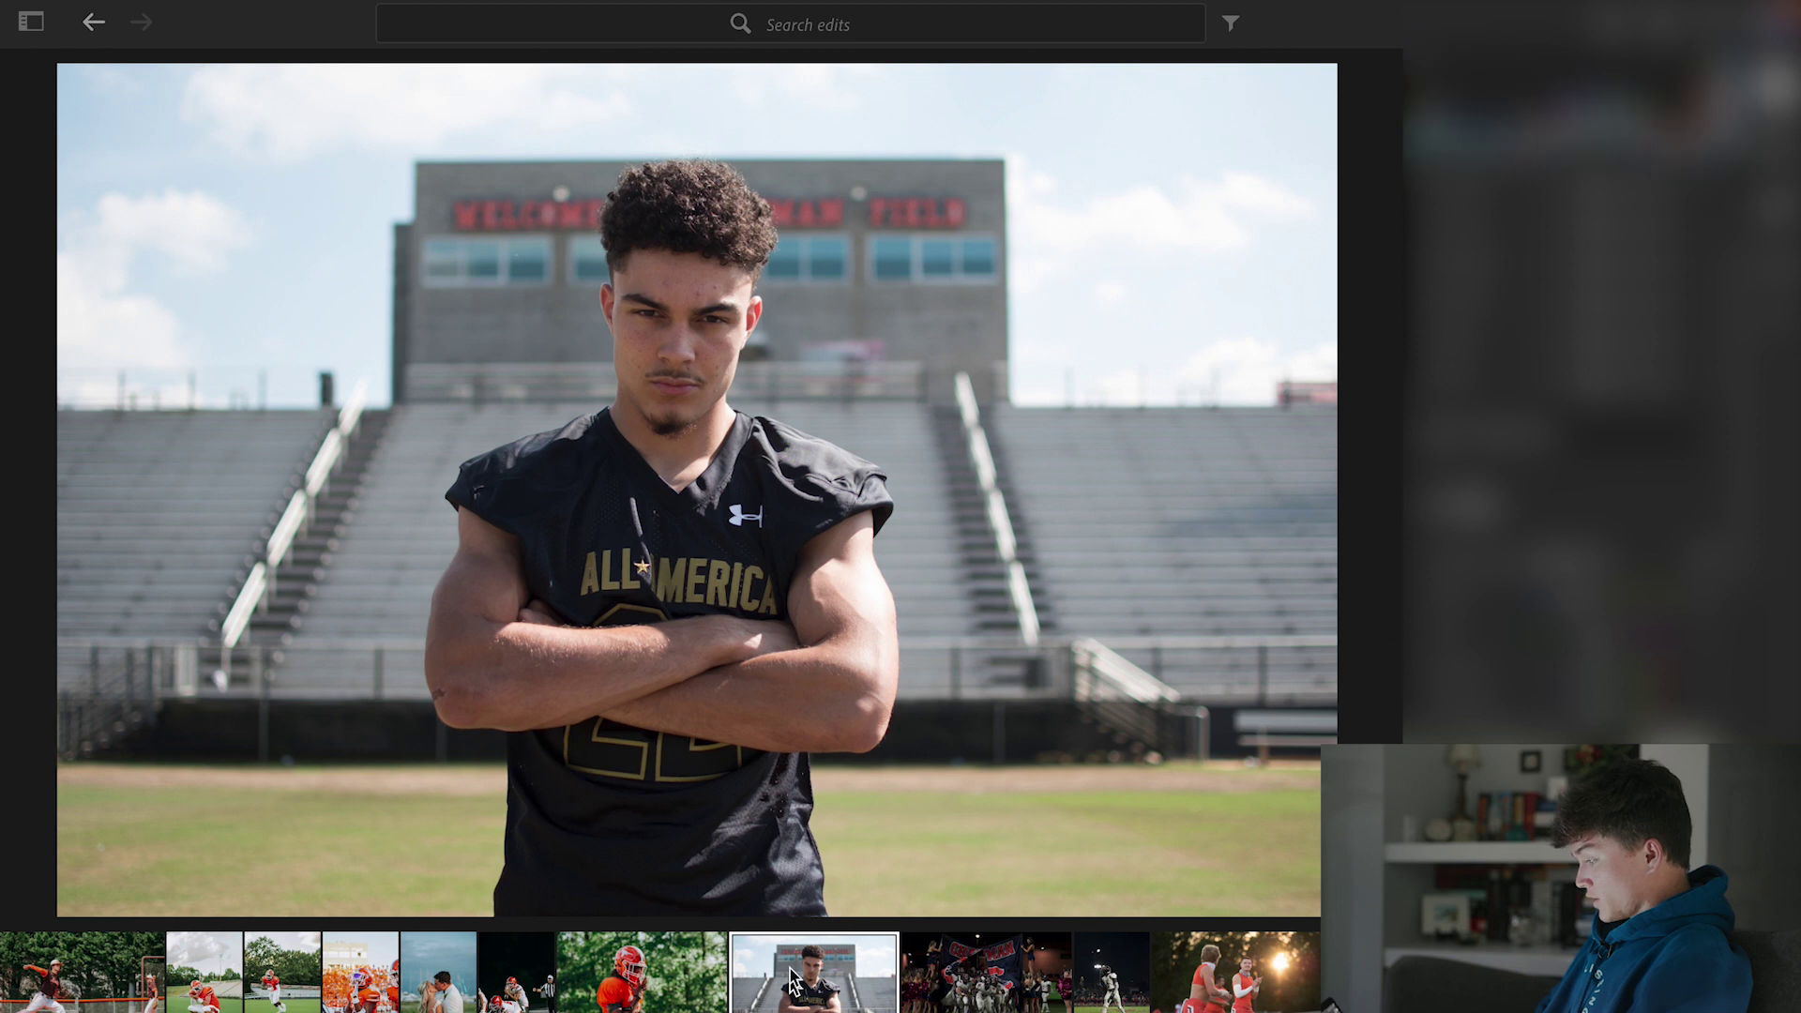
{"action": "left_click", "coordinate": [663, 317]}
{"action": "left_click", "coordinate": [628, 298]}
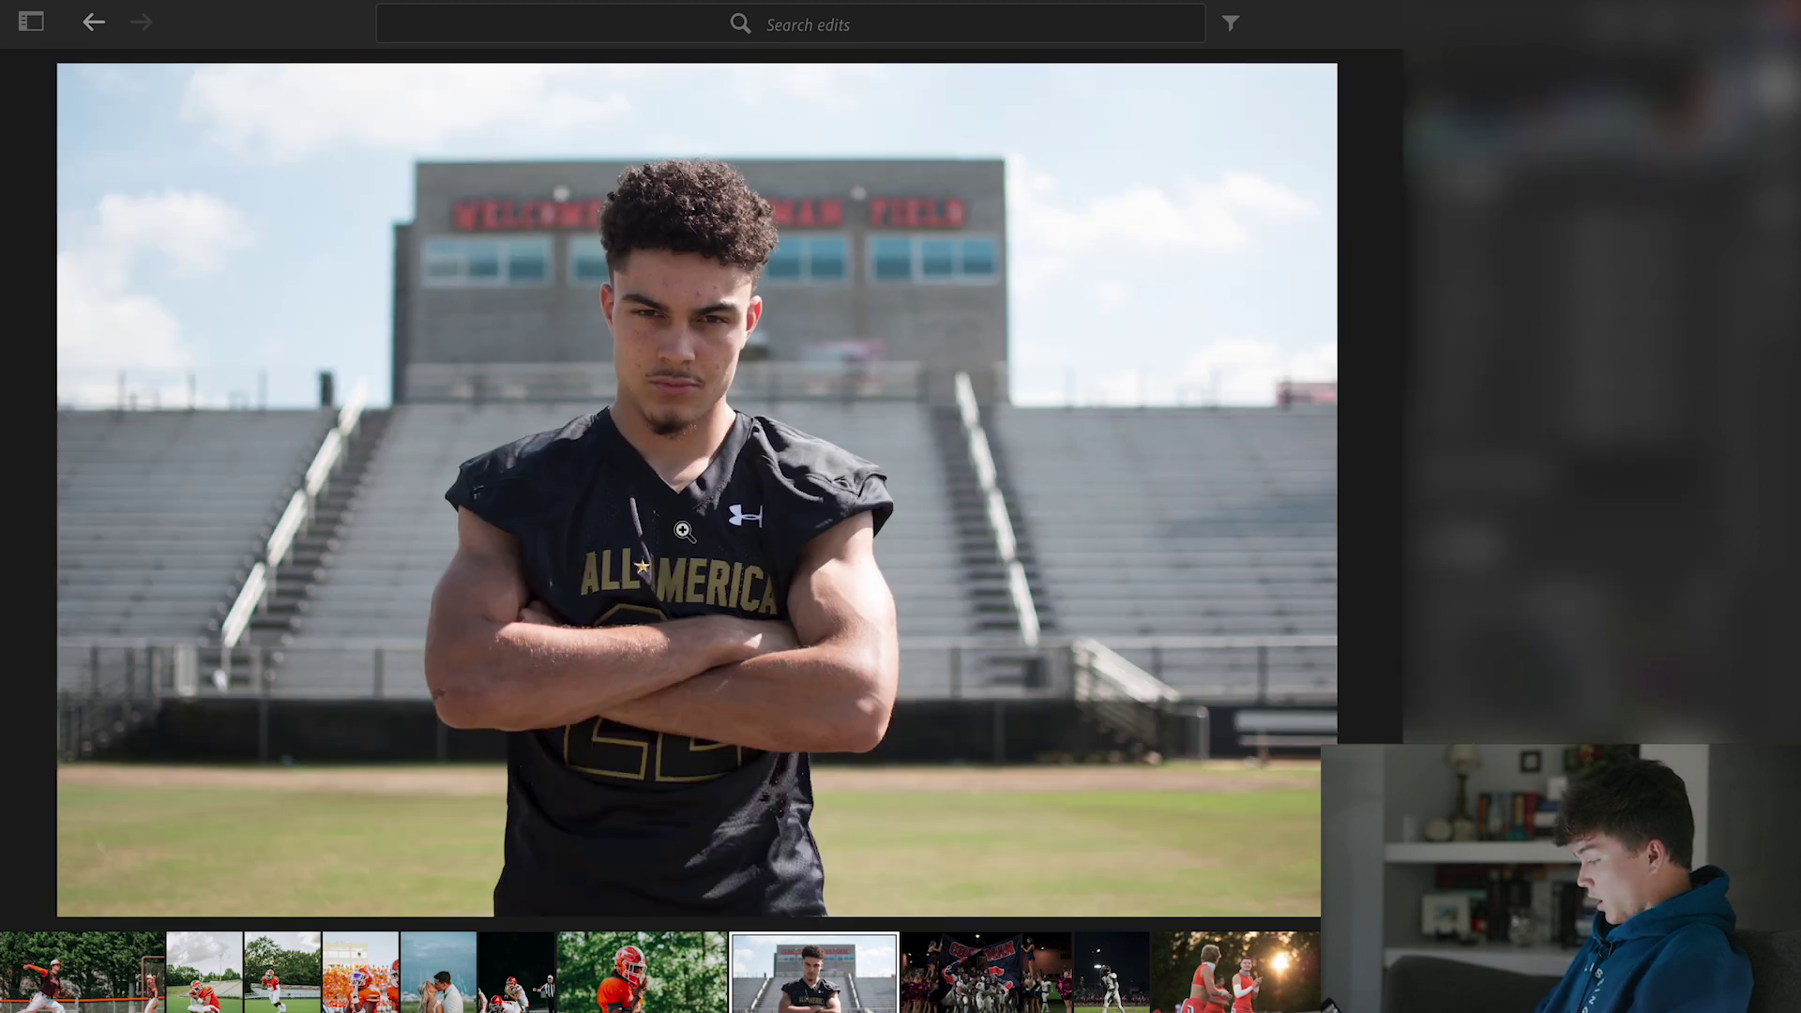
{"action": "scroll", "coordinate": [1515, 314], "scroll_direction": "up", "scroll_amount": 3}
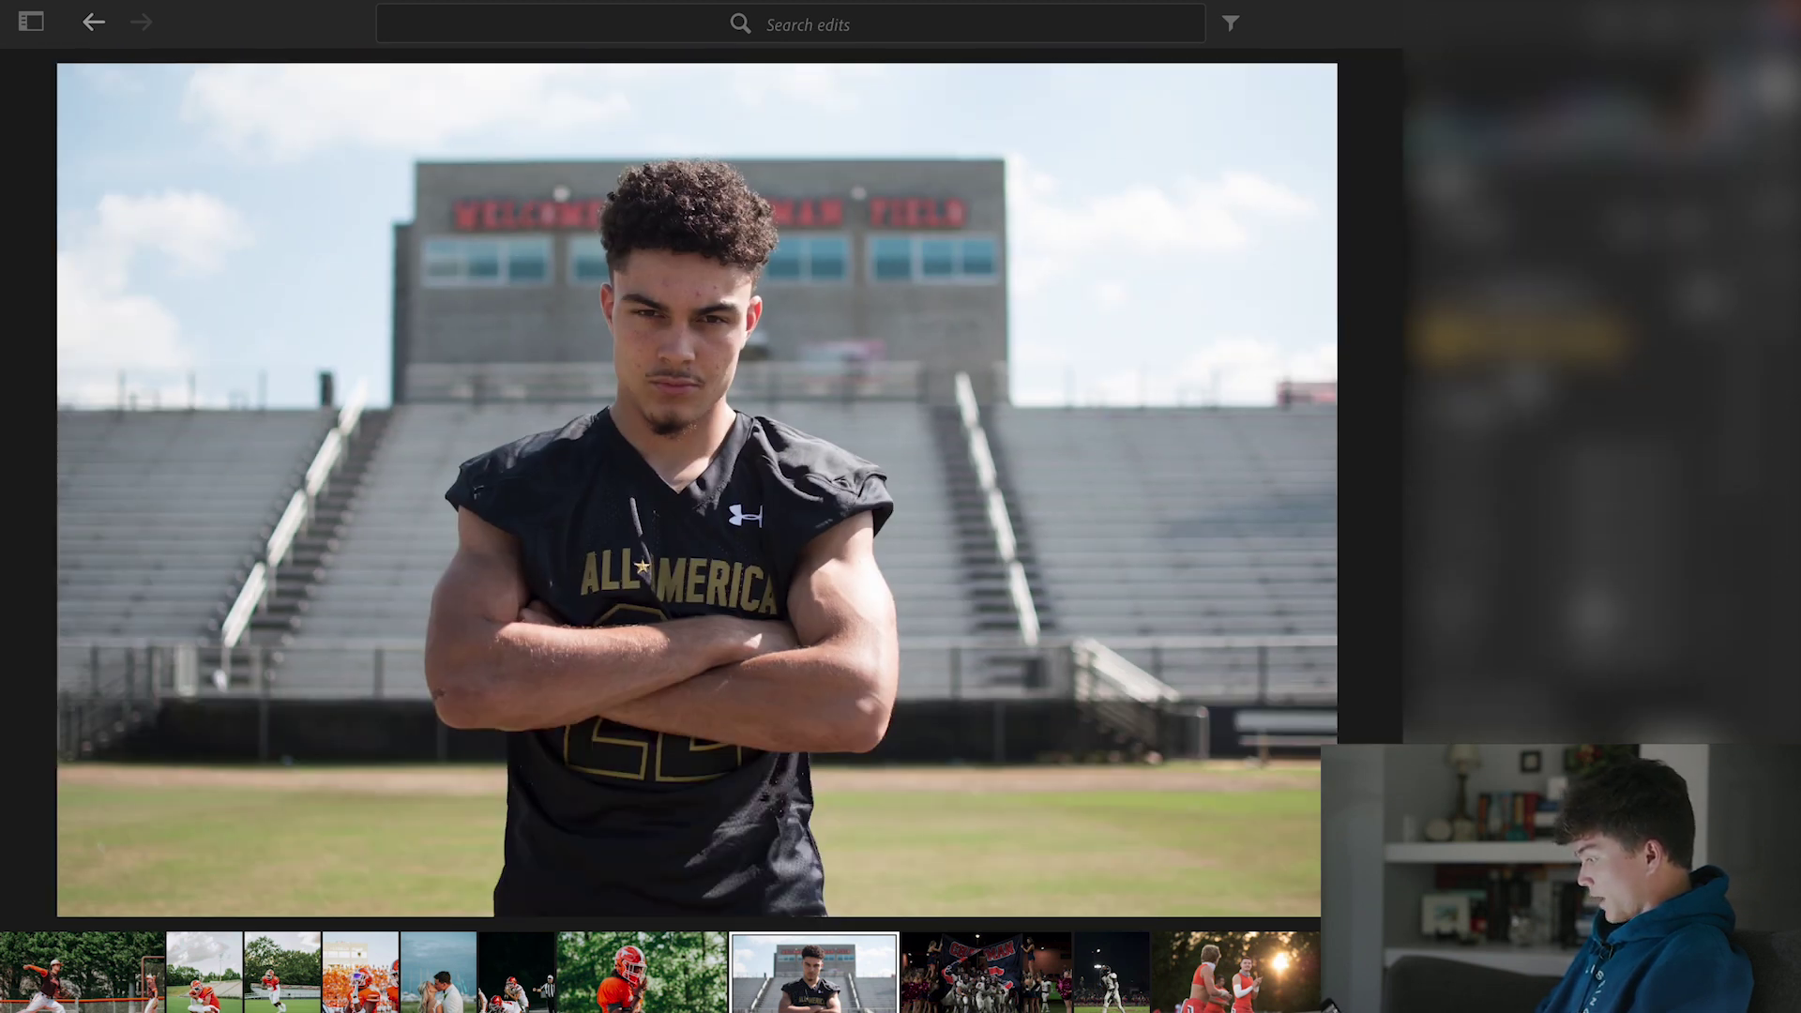
{"action": "key", "text": "shift+p"}
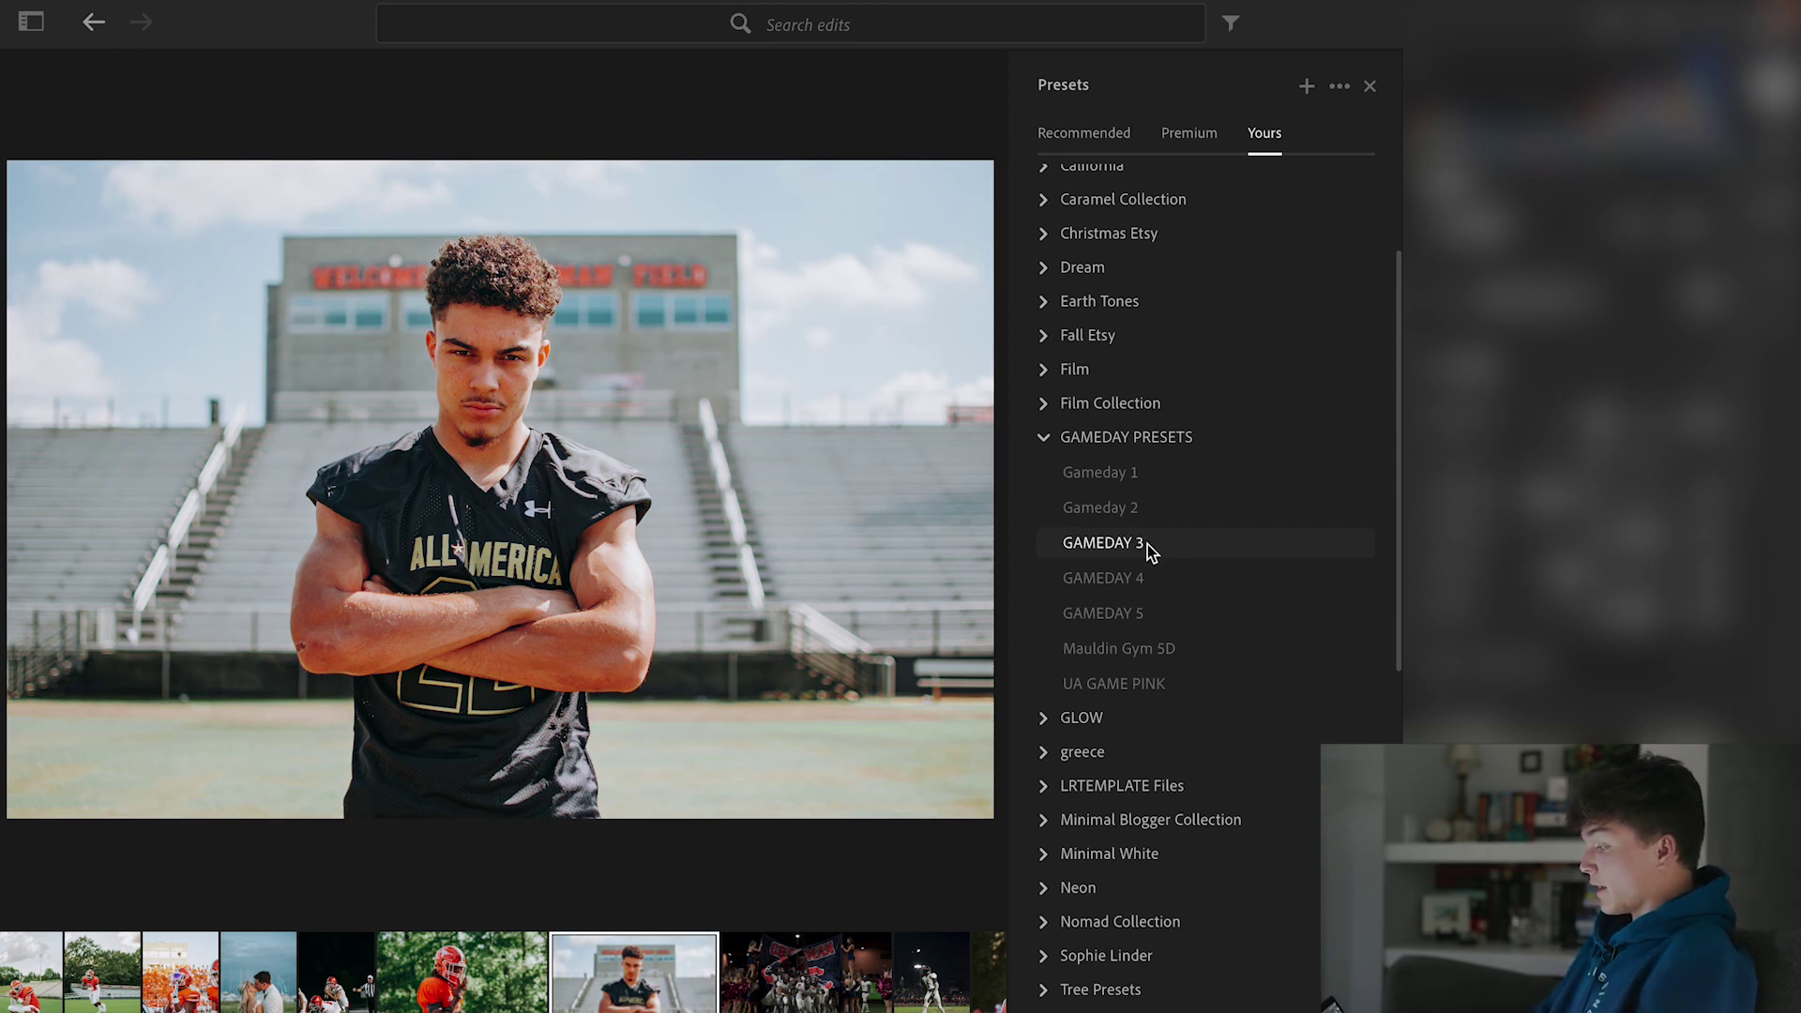
{"action": "left_click", "coordinate": [1103, 578]}
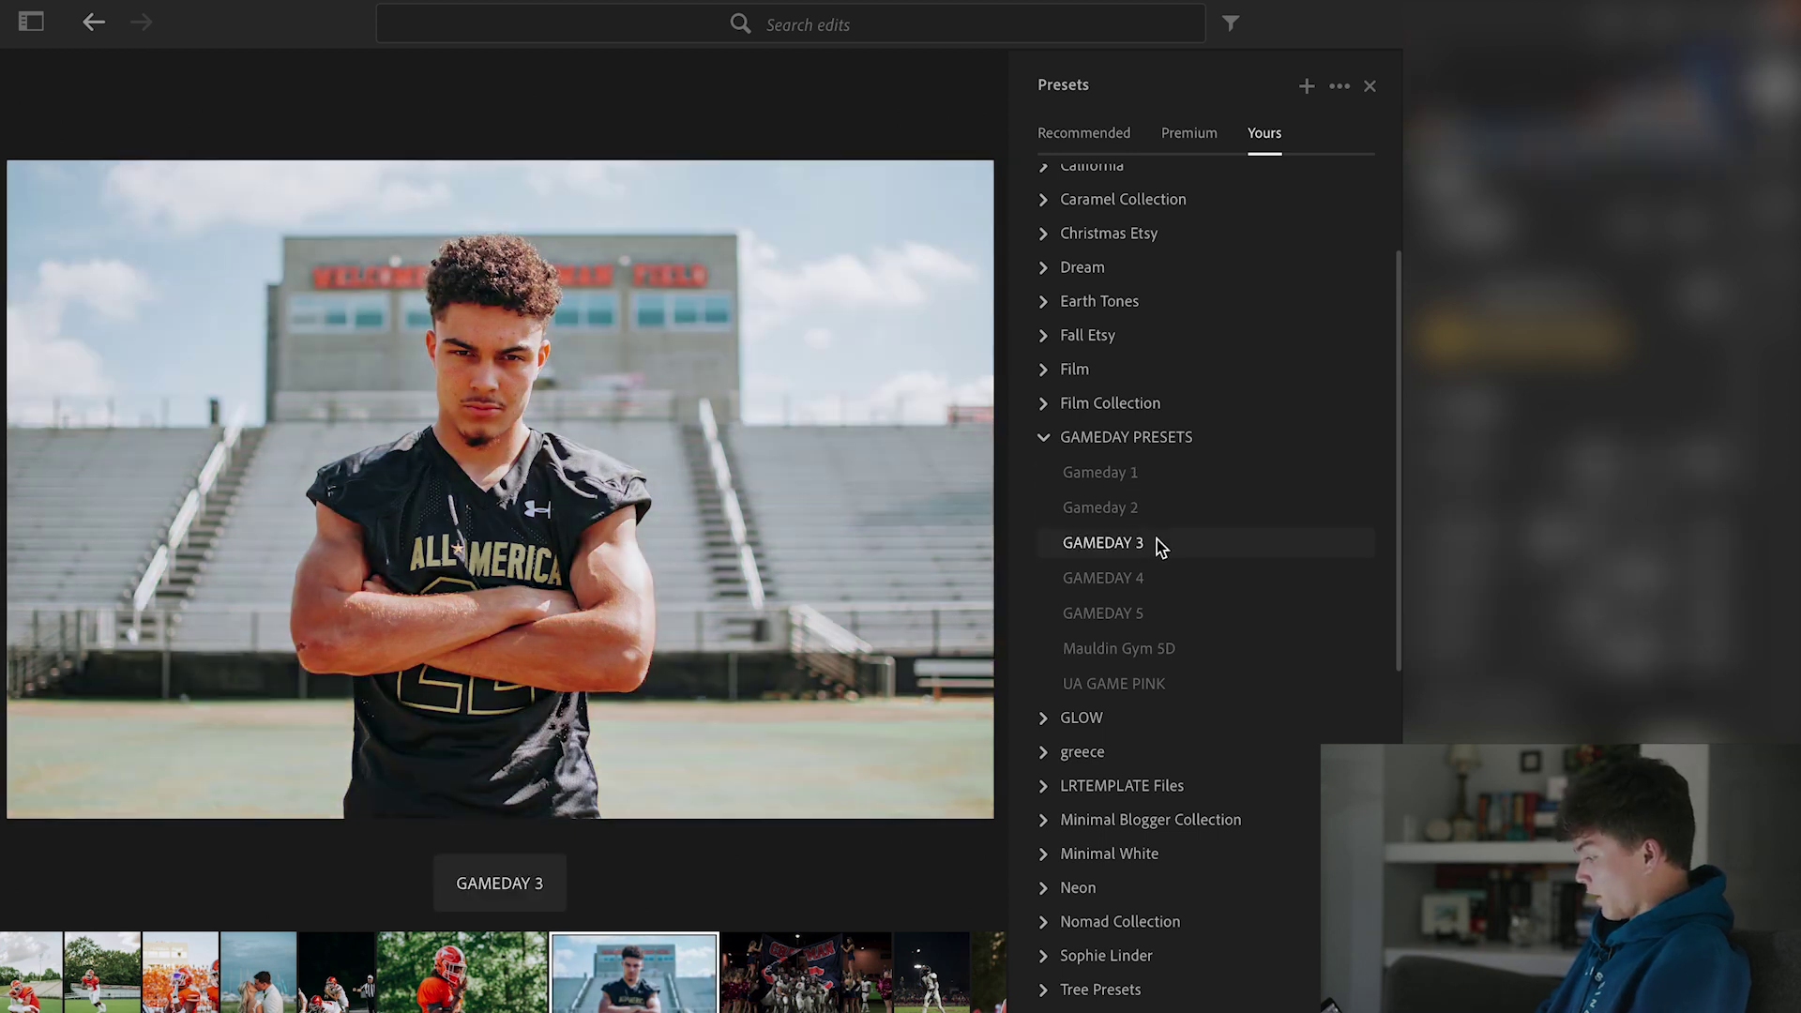
{"action": "left_click", "coordinate": [1158, 544]}
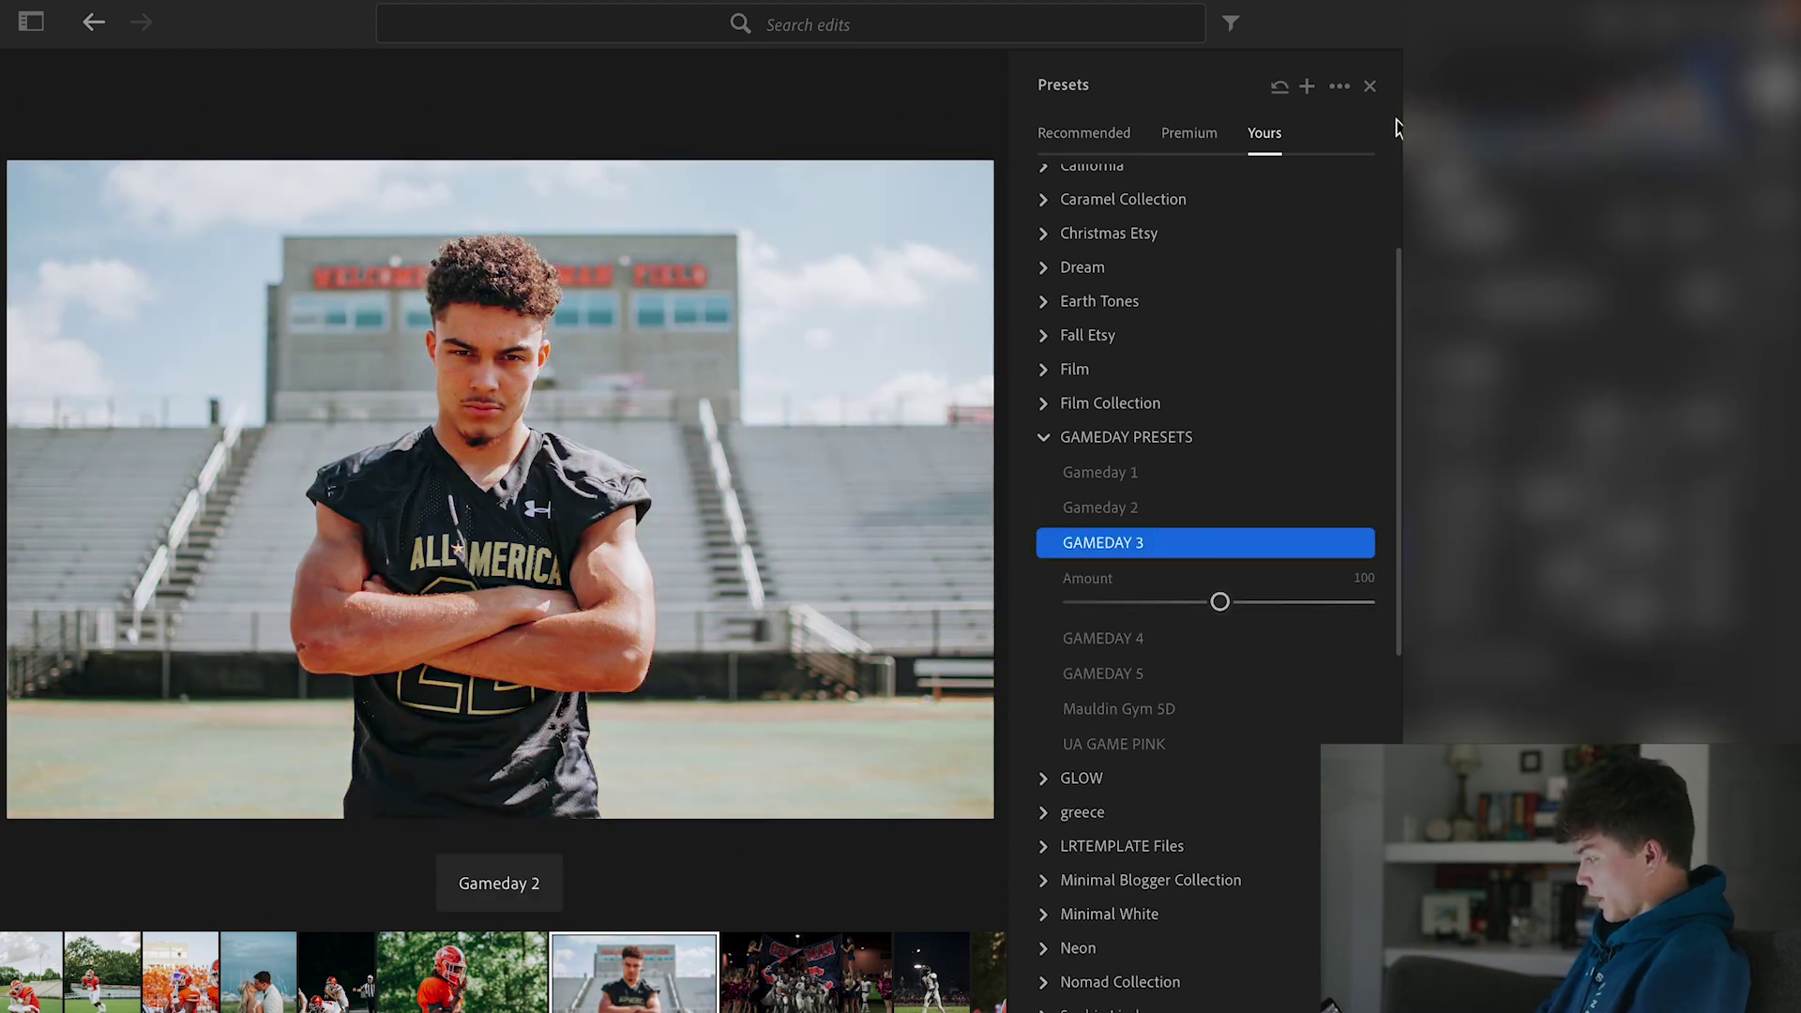
{"action": "left_click", "coordinate": [1369, 85]}
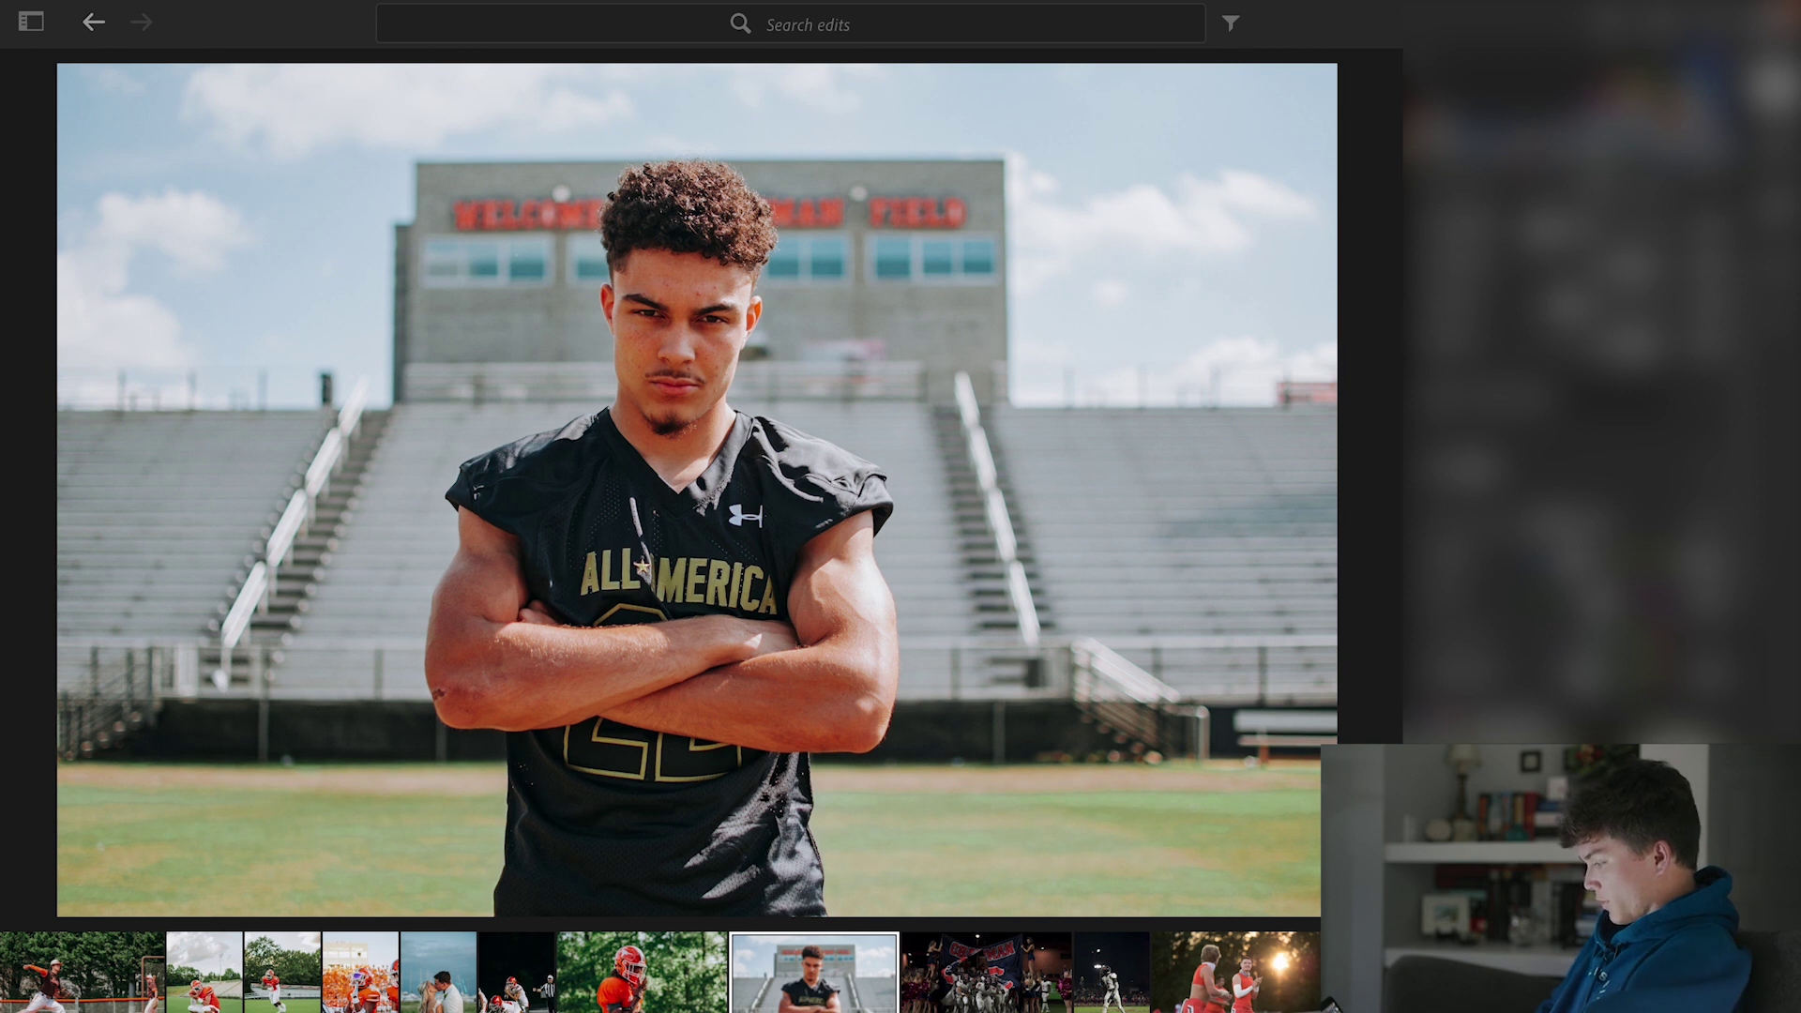
- Undo the last adjustment to the bleachers portrait and compare the edit with the original
{"action": "key", "text": "ctrl+z"}
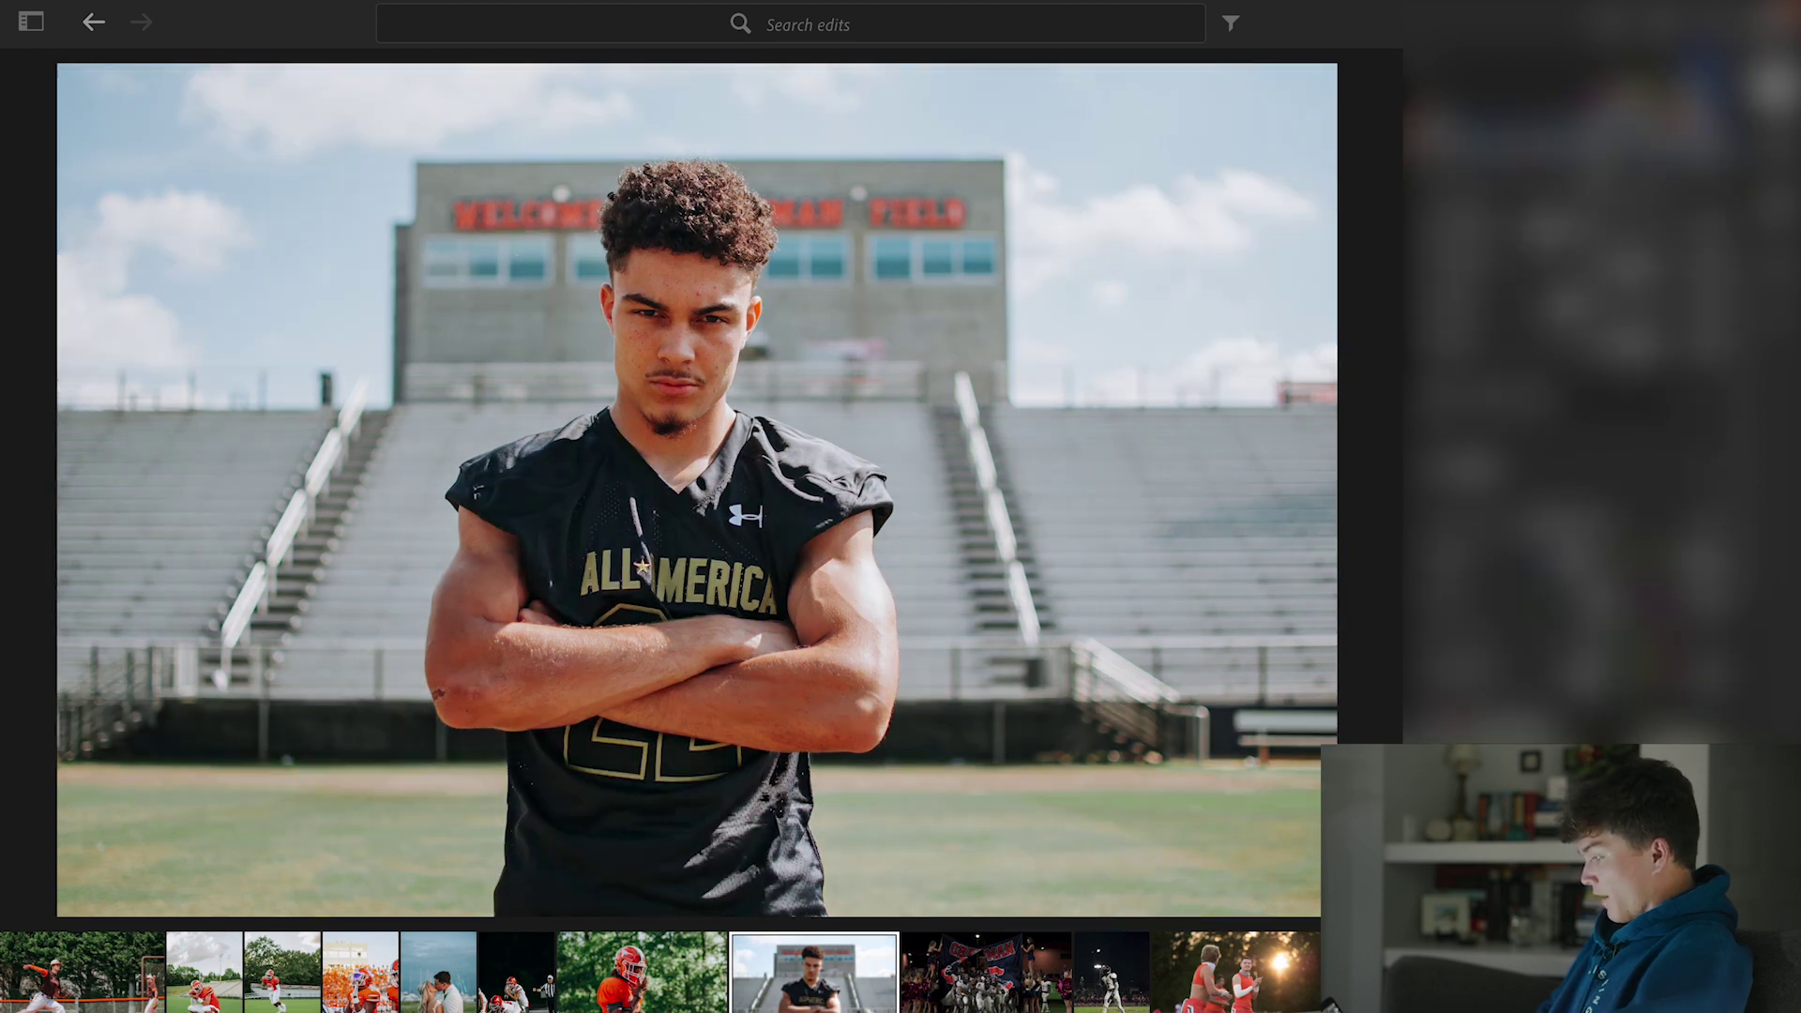
{"action": "key", "text": "backslash"}
{"action": "key", "text": "backslash"}
{"action": "key", "text": "backslash"}
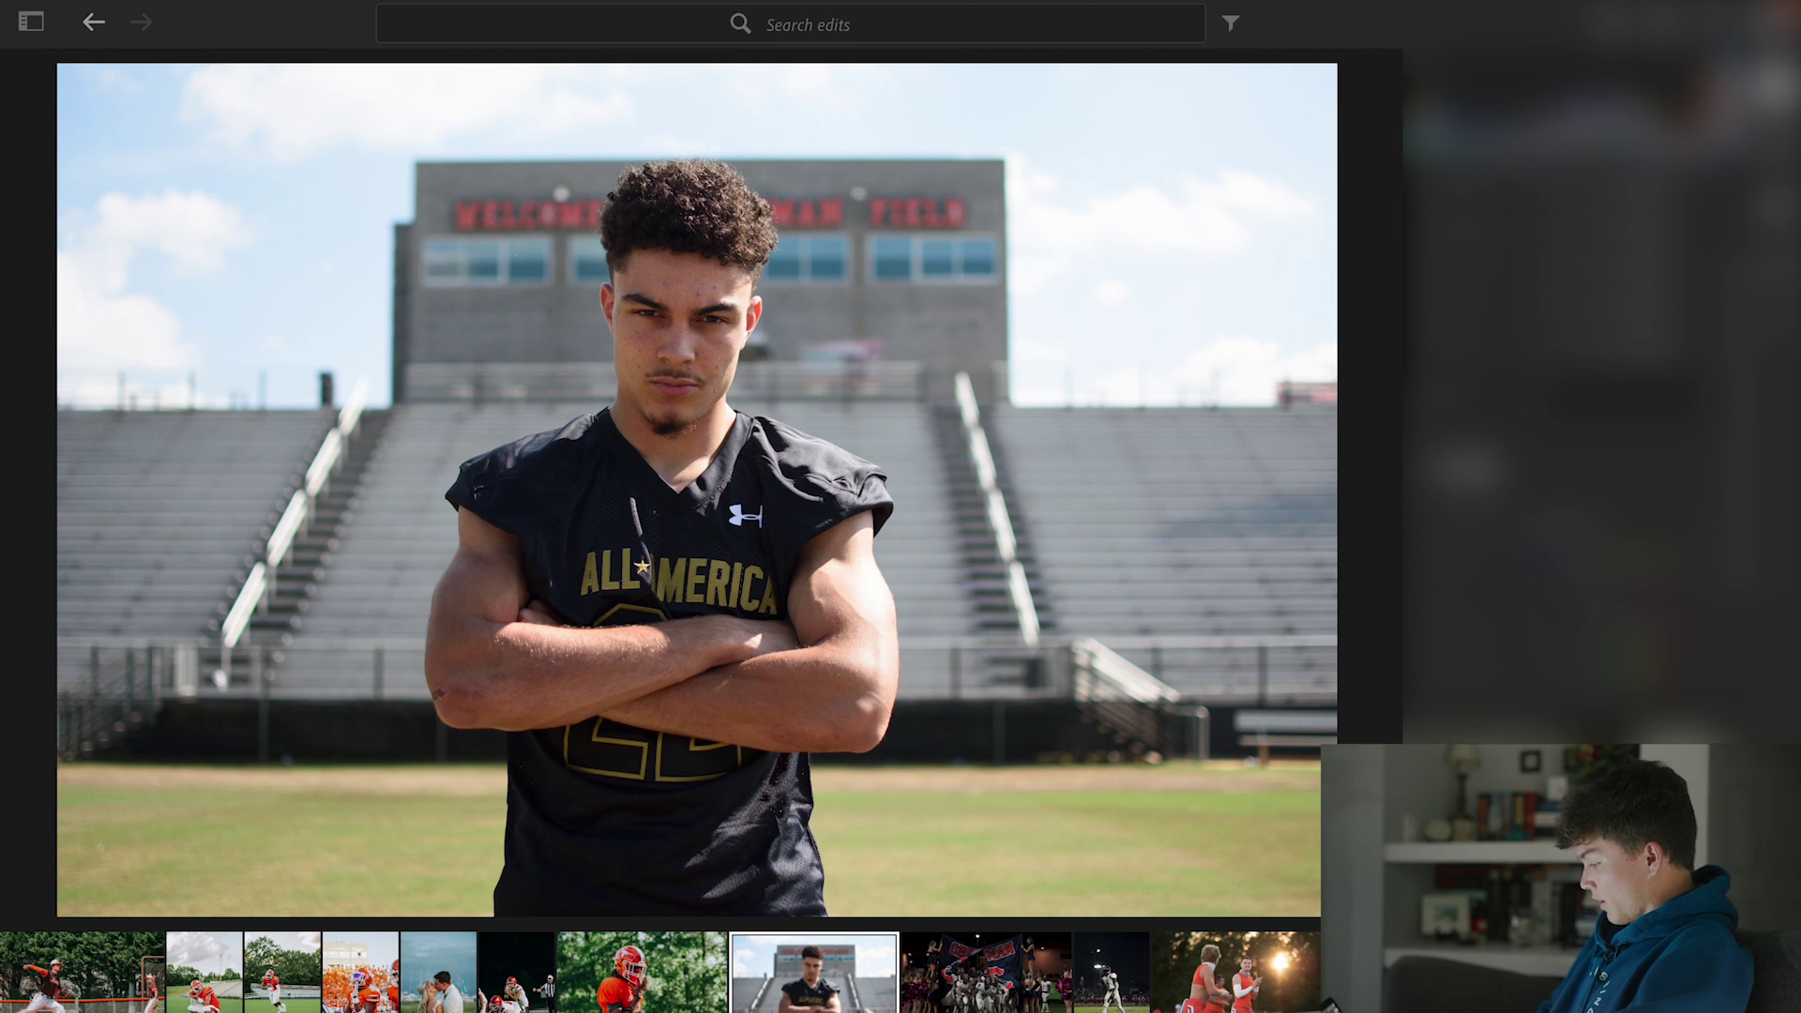
- Apply the GAMEDAY 4 preset to the photo of the team running through the CHAPMAN banner
{"action": "key", "text": "Right"}
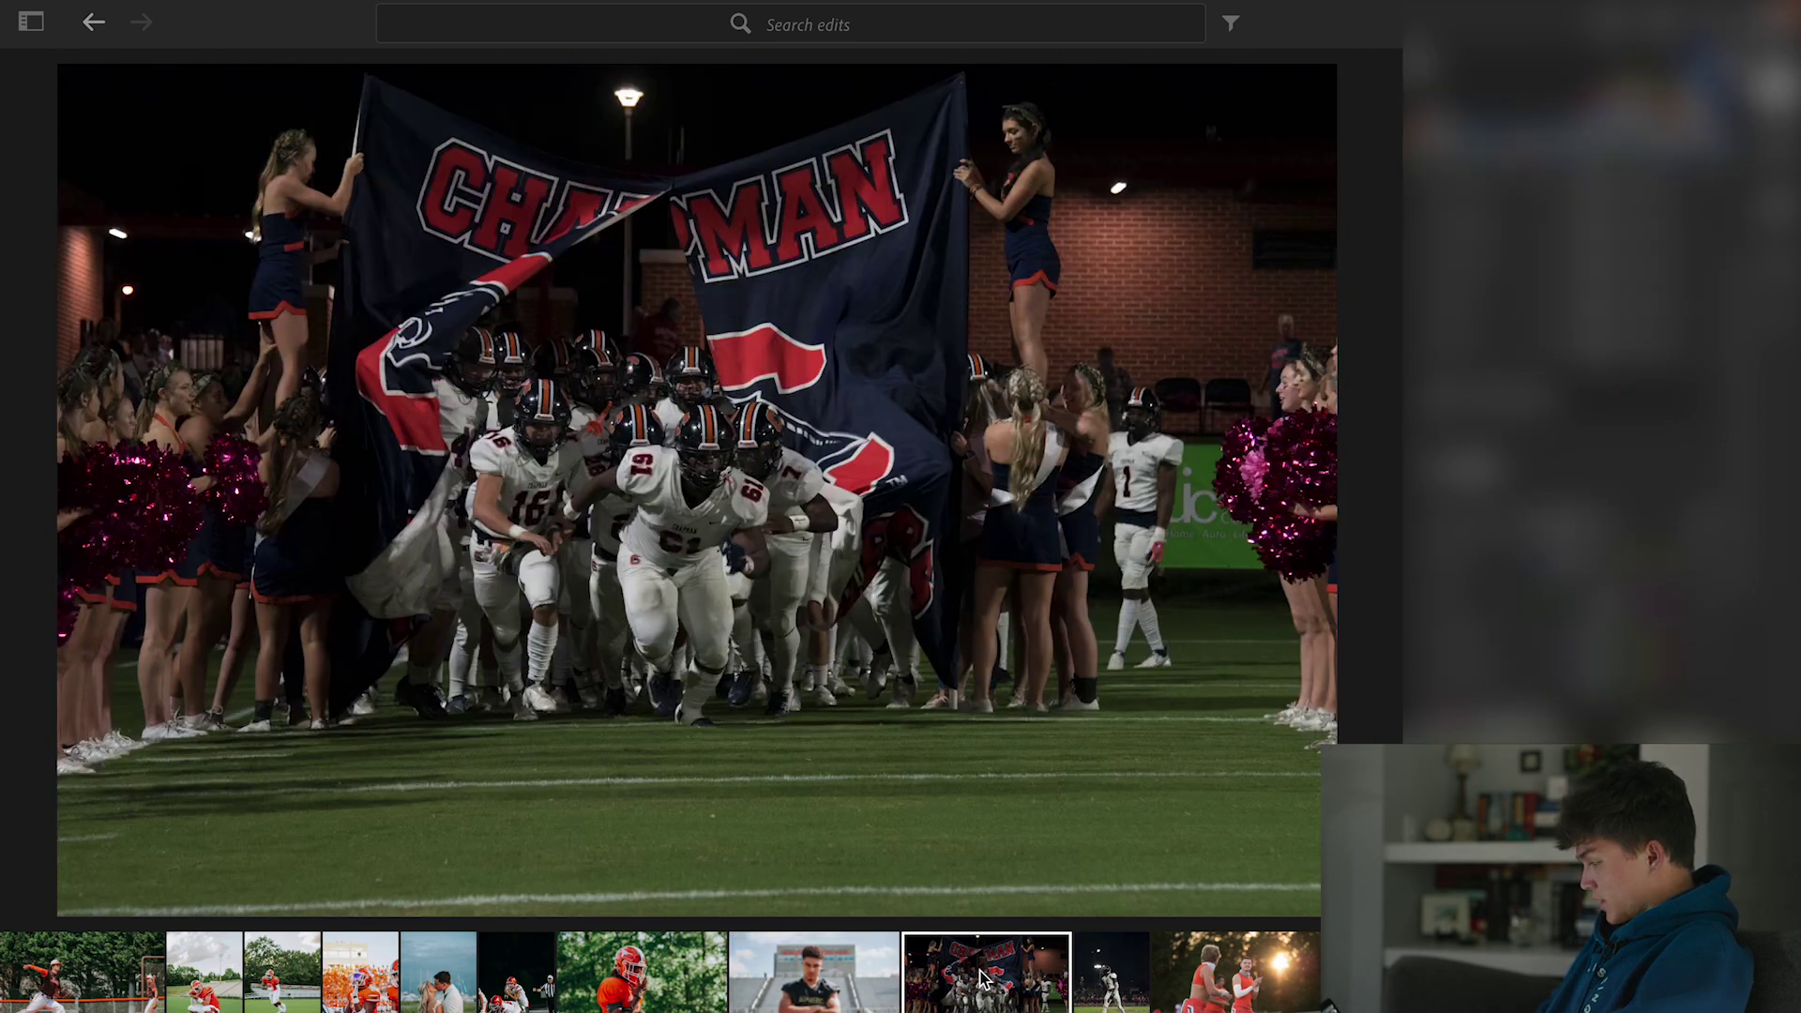
{"action": "scroll", "coordinate": [1581, 355], "scroll_direction": "up", "scroll_amount": 3}
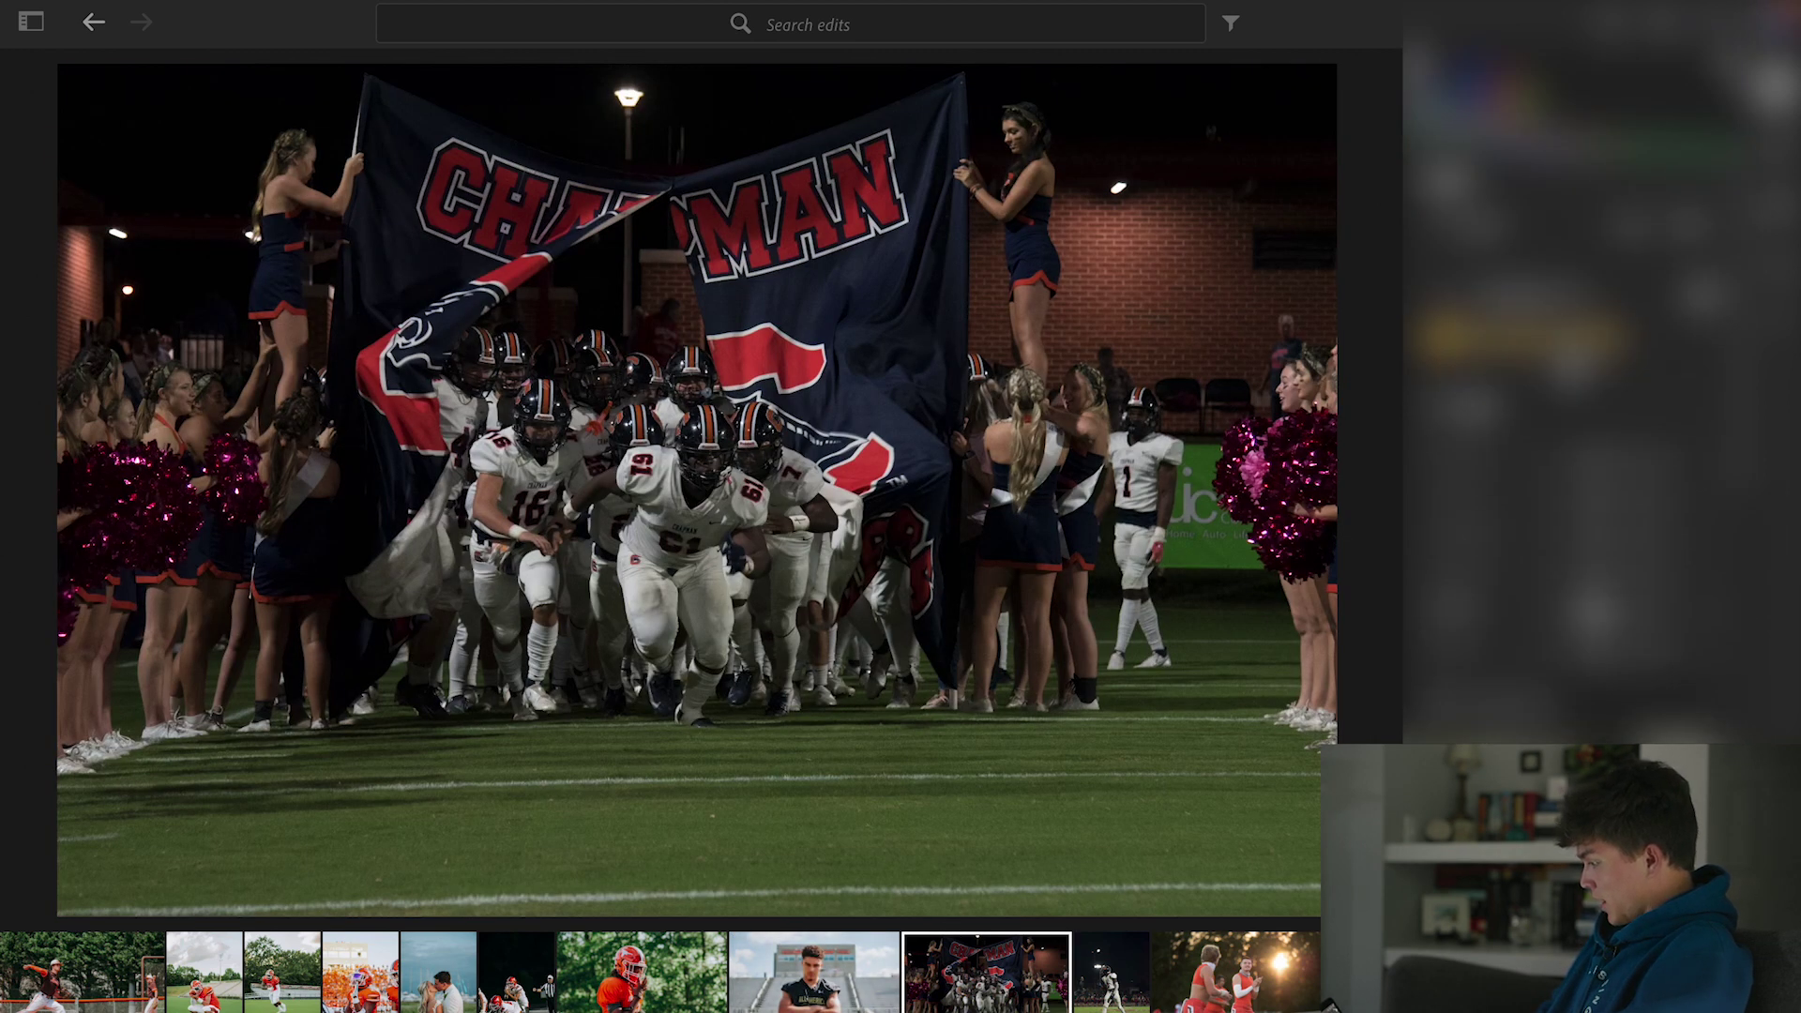
{"action": "key", "text": "p"}
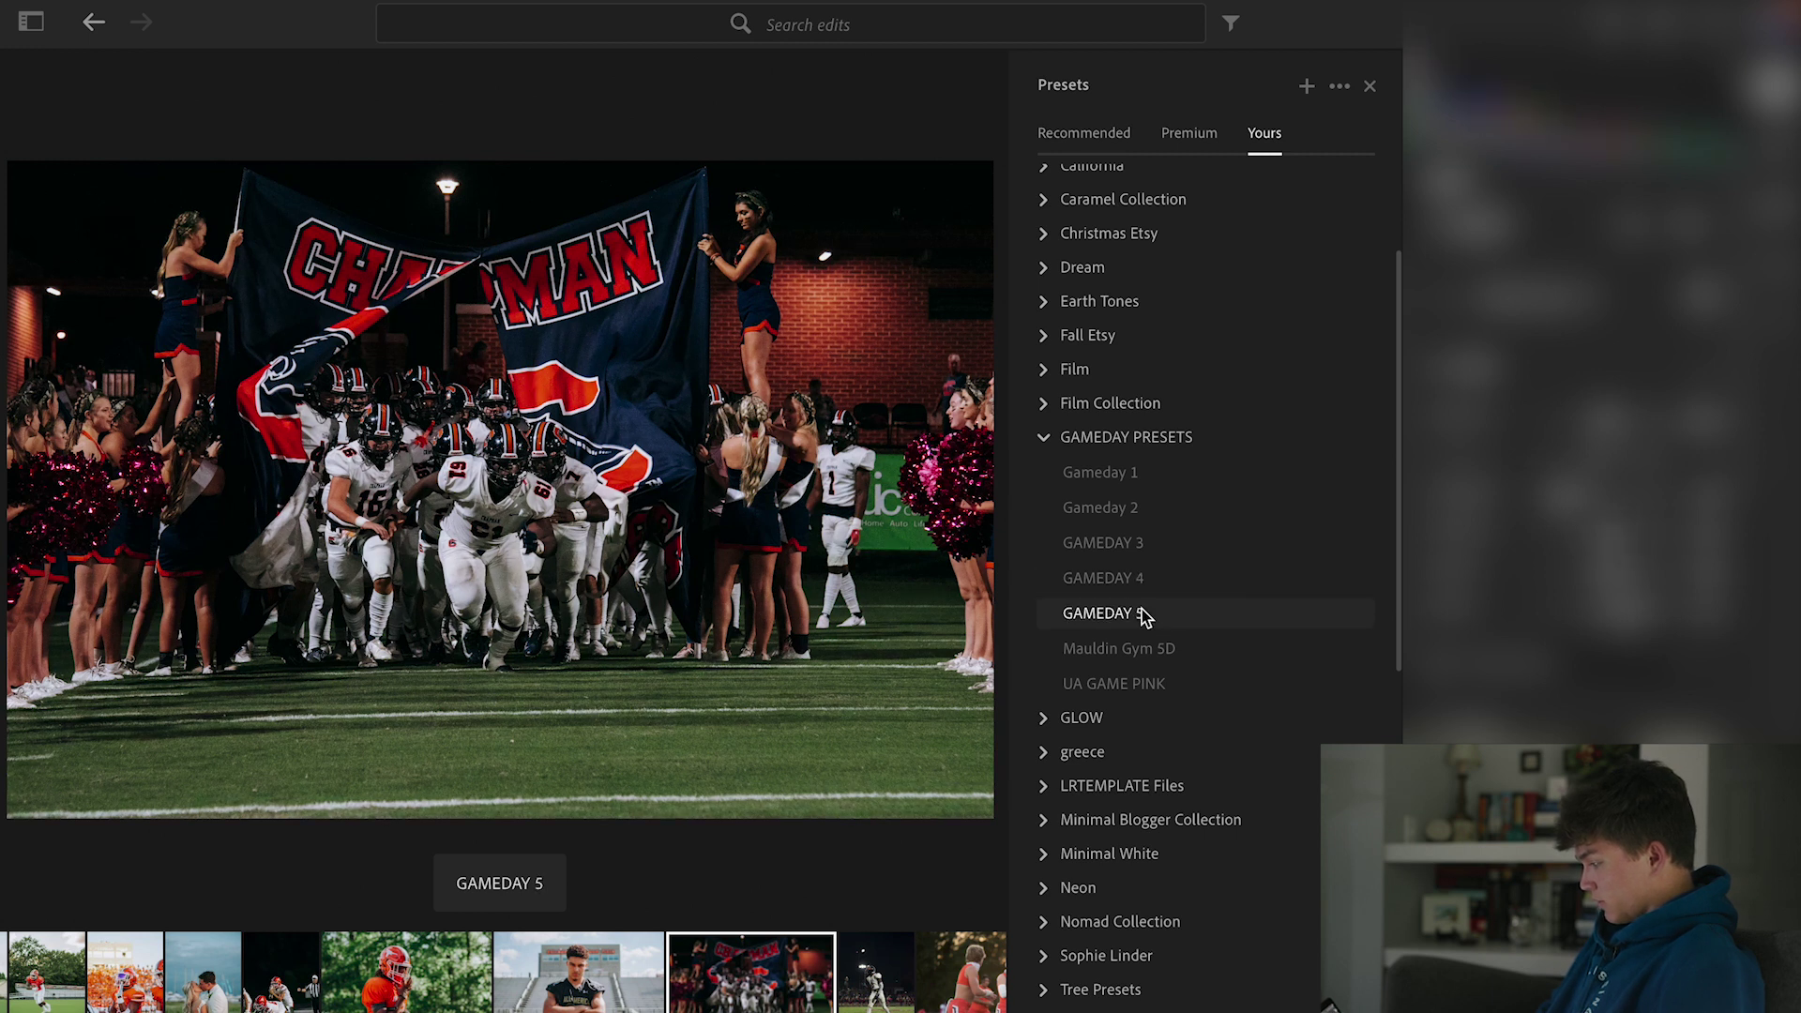
{"action": "left_click", "coordinate": [1152, 579]}
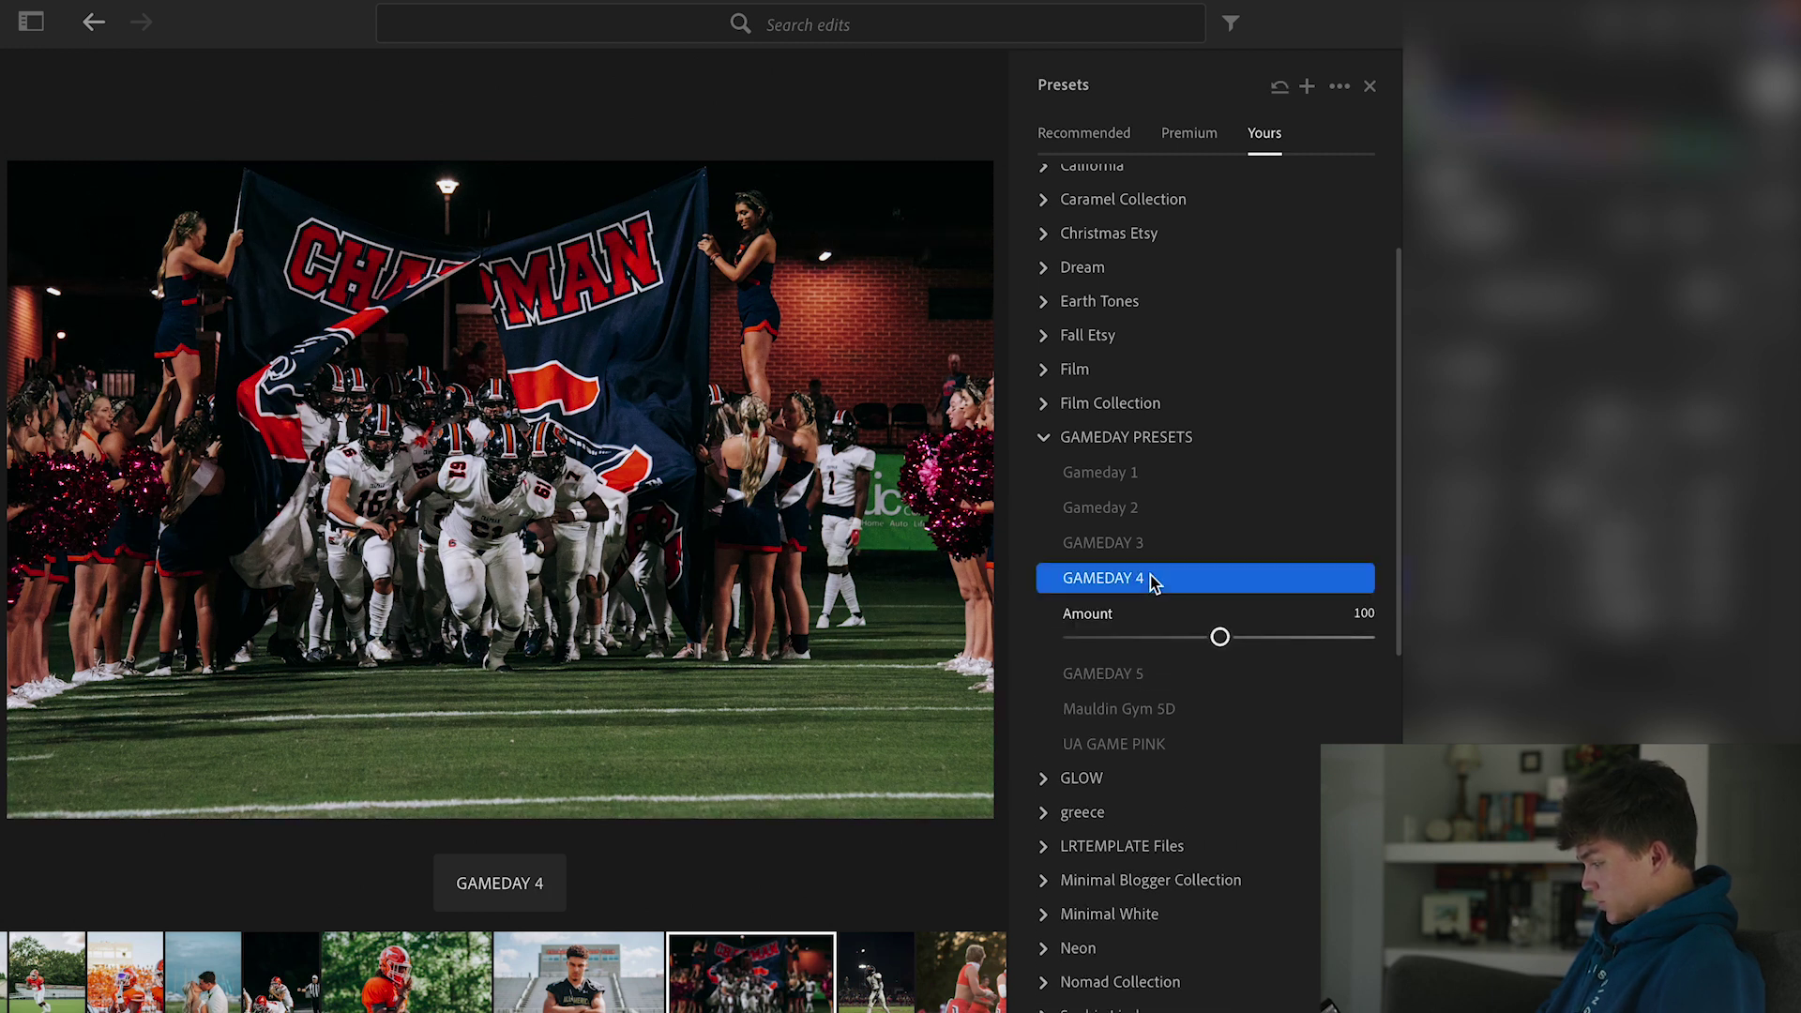
{"action": "left_click", "coordinate": [1367, 85]}
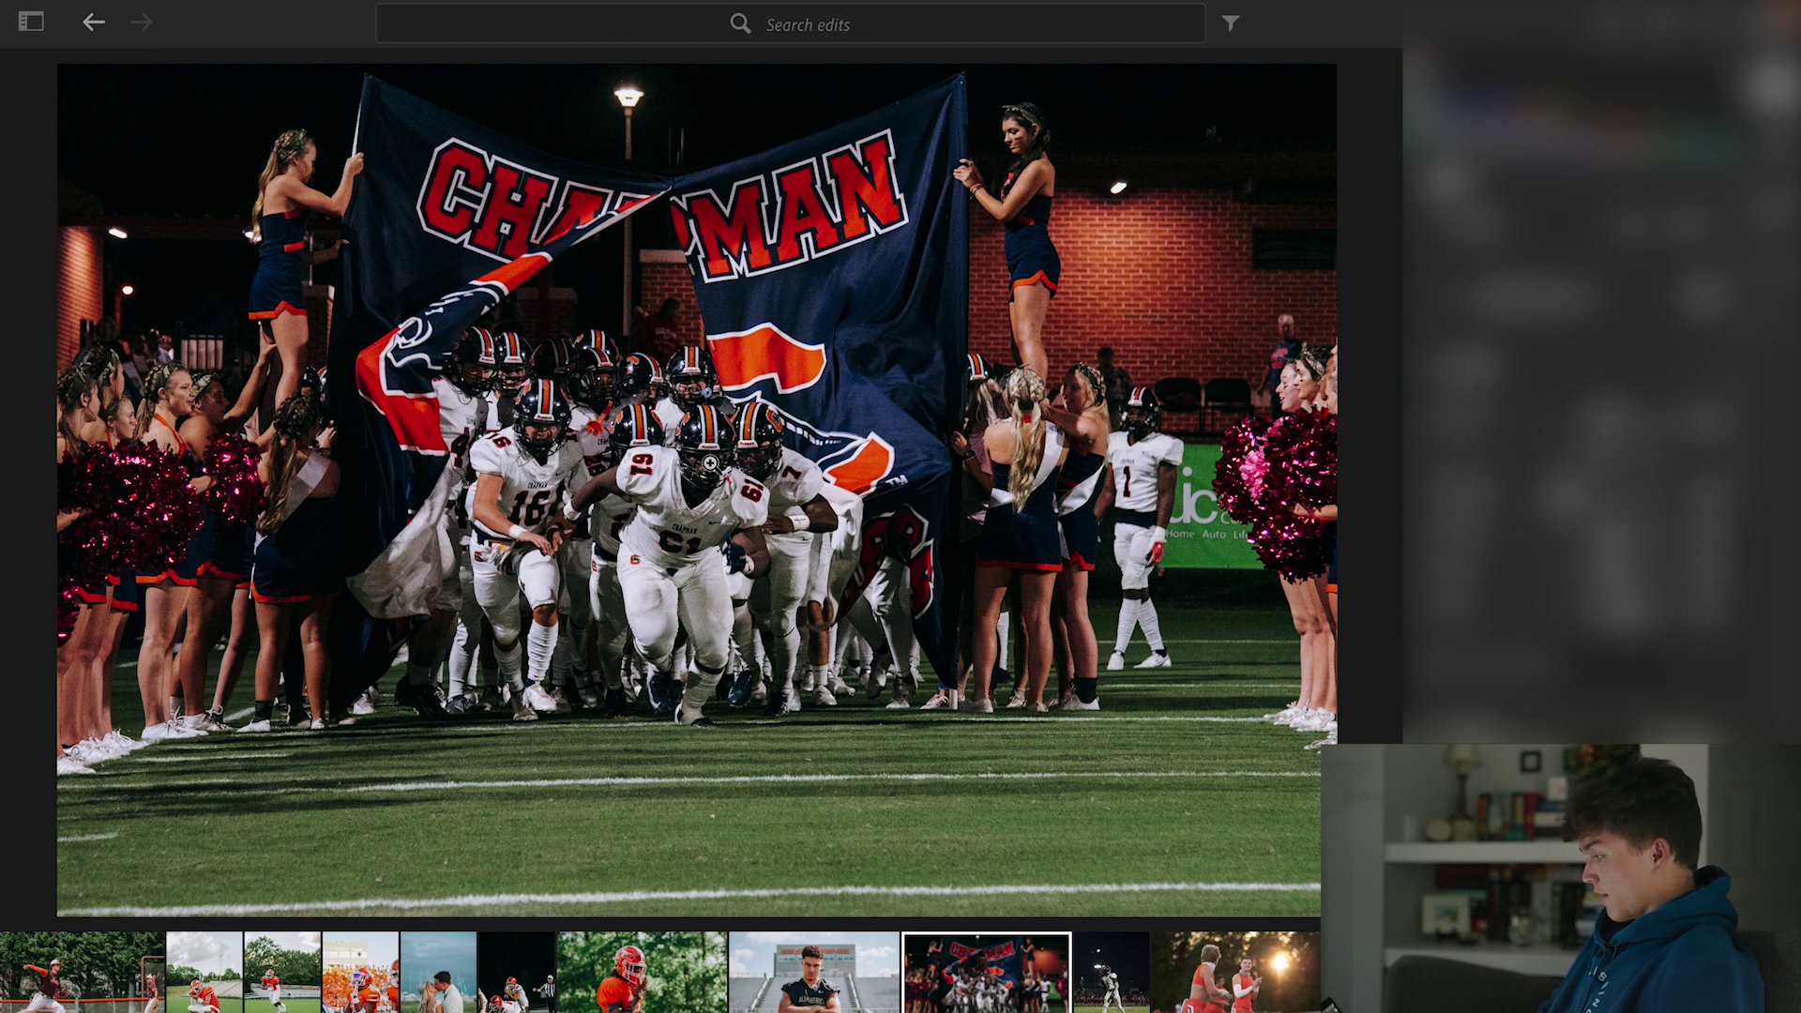
- Check the players in the CHAPMAN banner photo, undo the last adjustment and compare the edit with the original
{"action": "left_click", "coordinate": [716, 464]}
{"action": "left_click", "coordinate": [750, 471]}
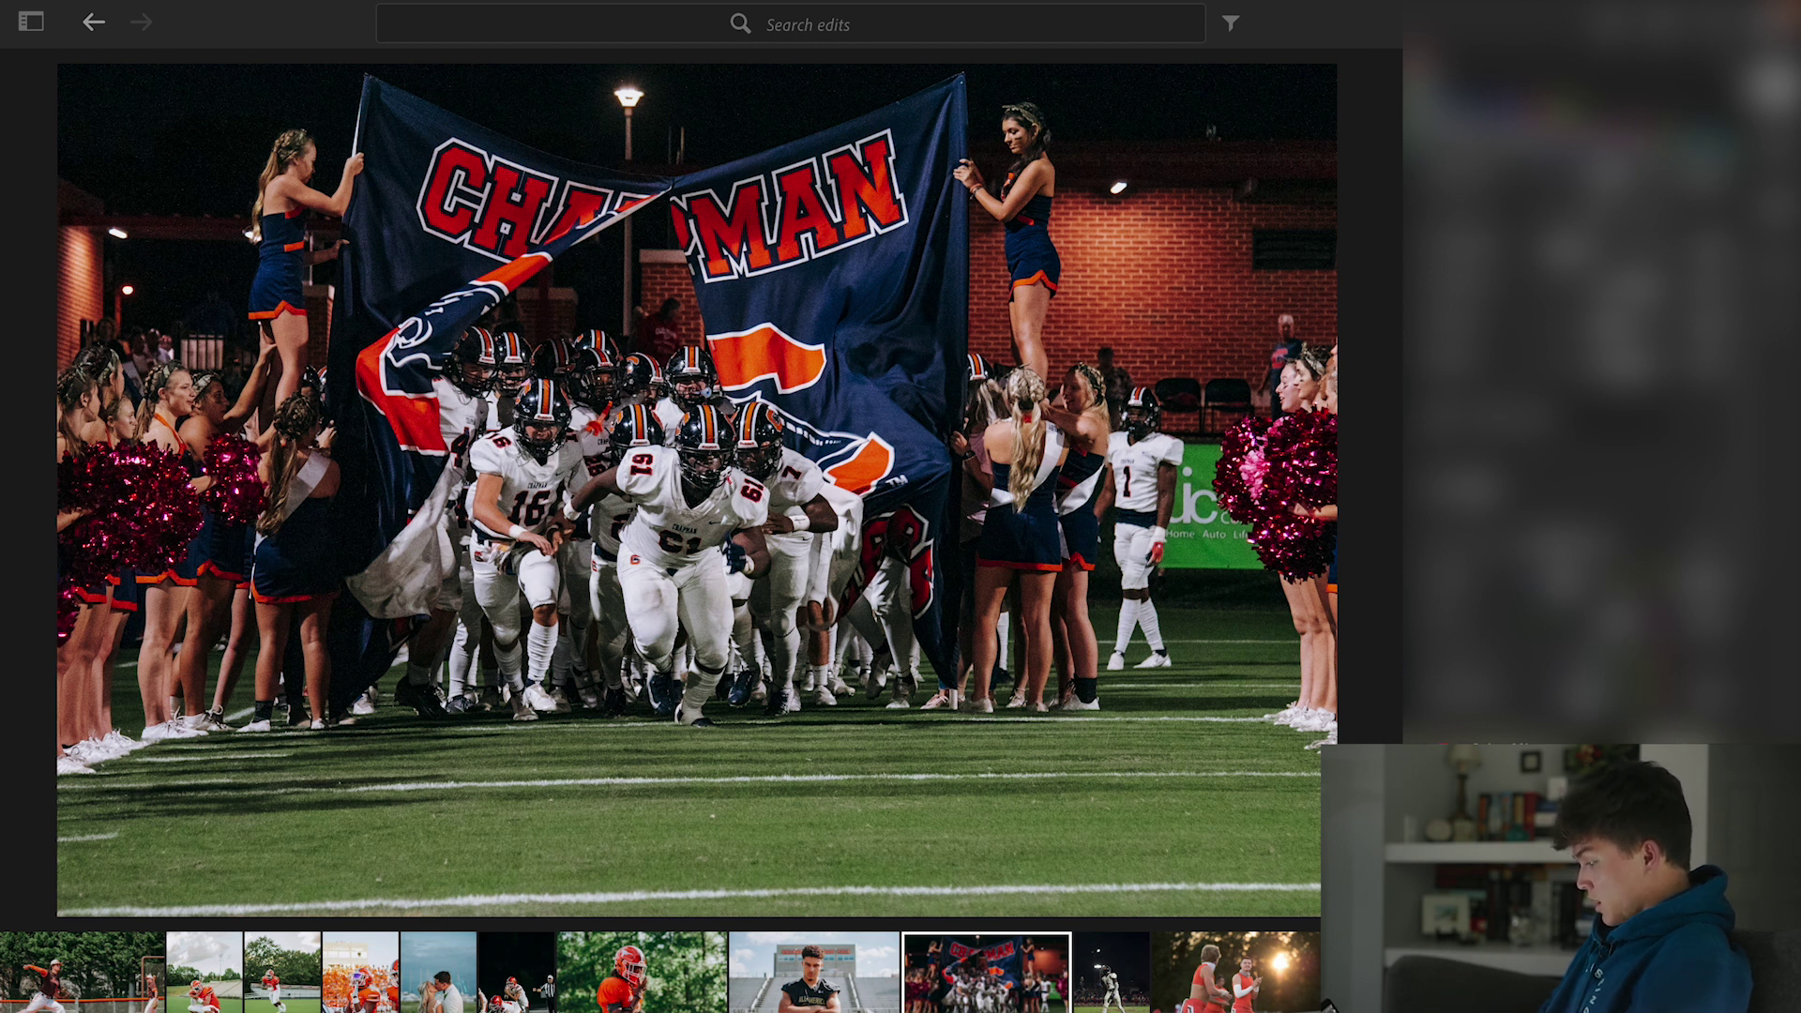
{"action": "key", "text": "ctrl+z"}
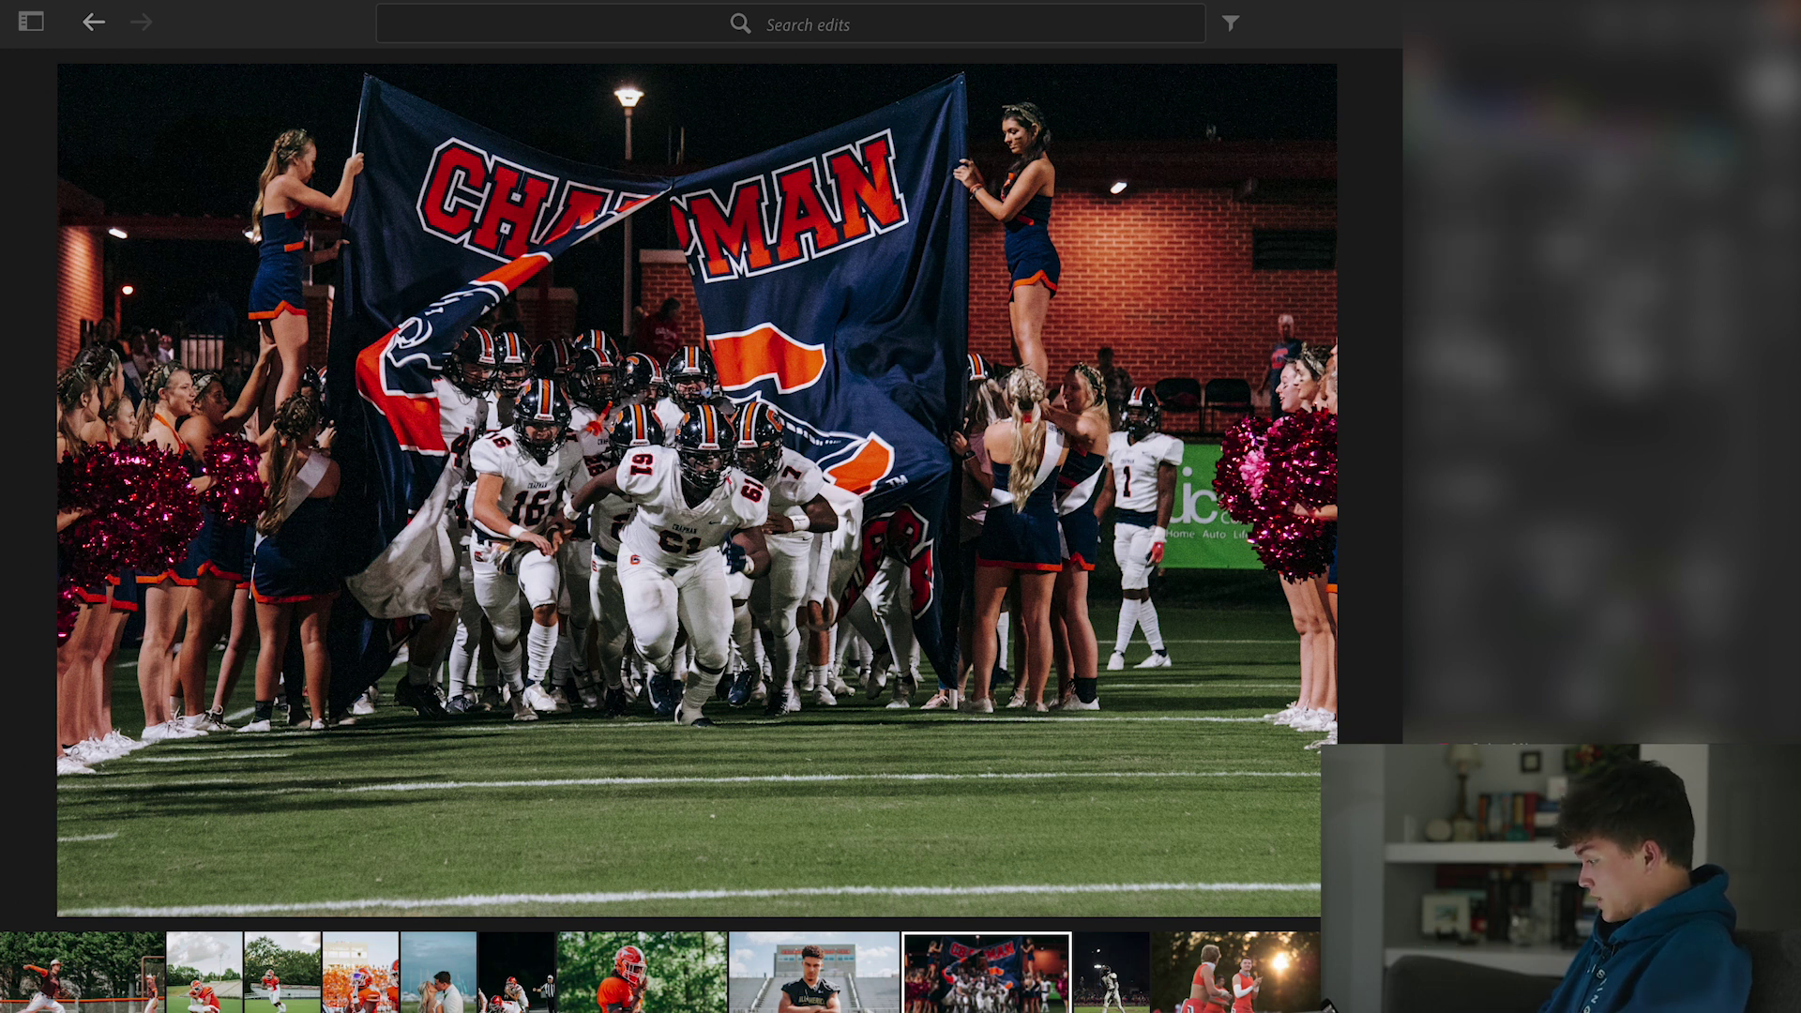
{"action": "scroll", "coordinate": [1529, 361], "scroll_direction": "up", "scroll_amount": 3}
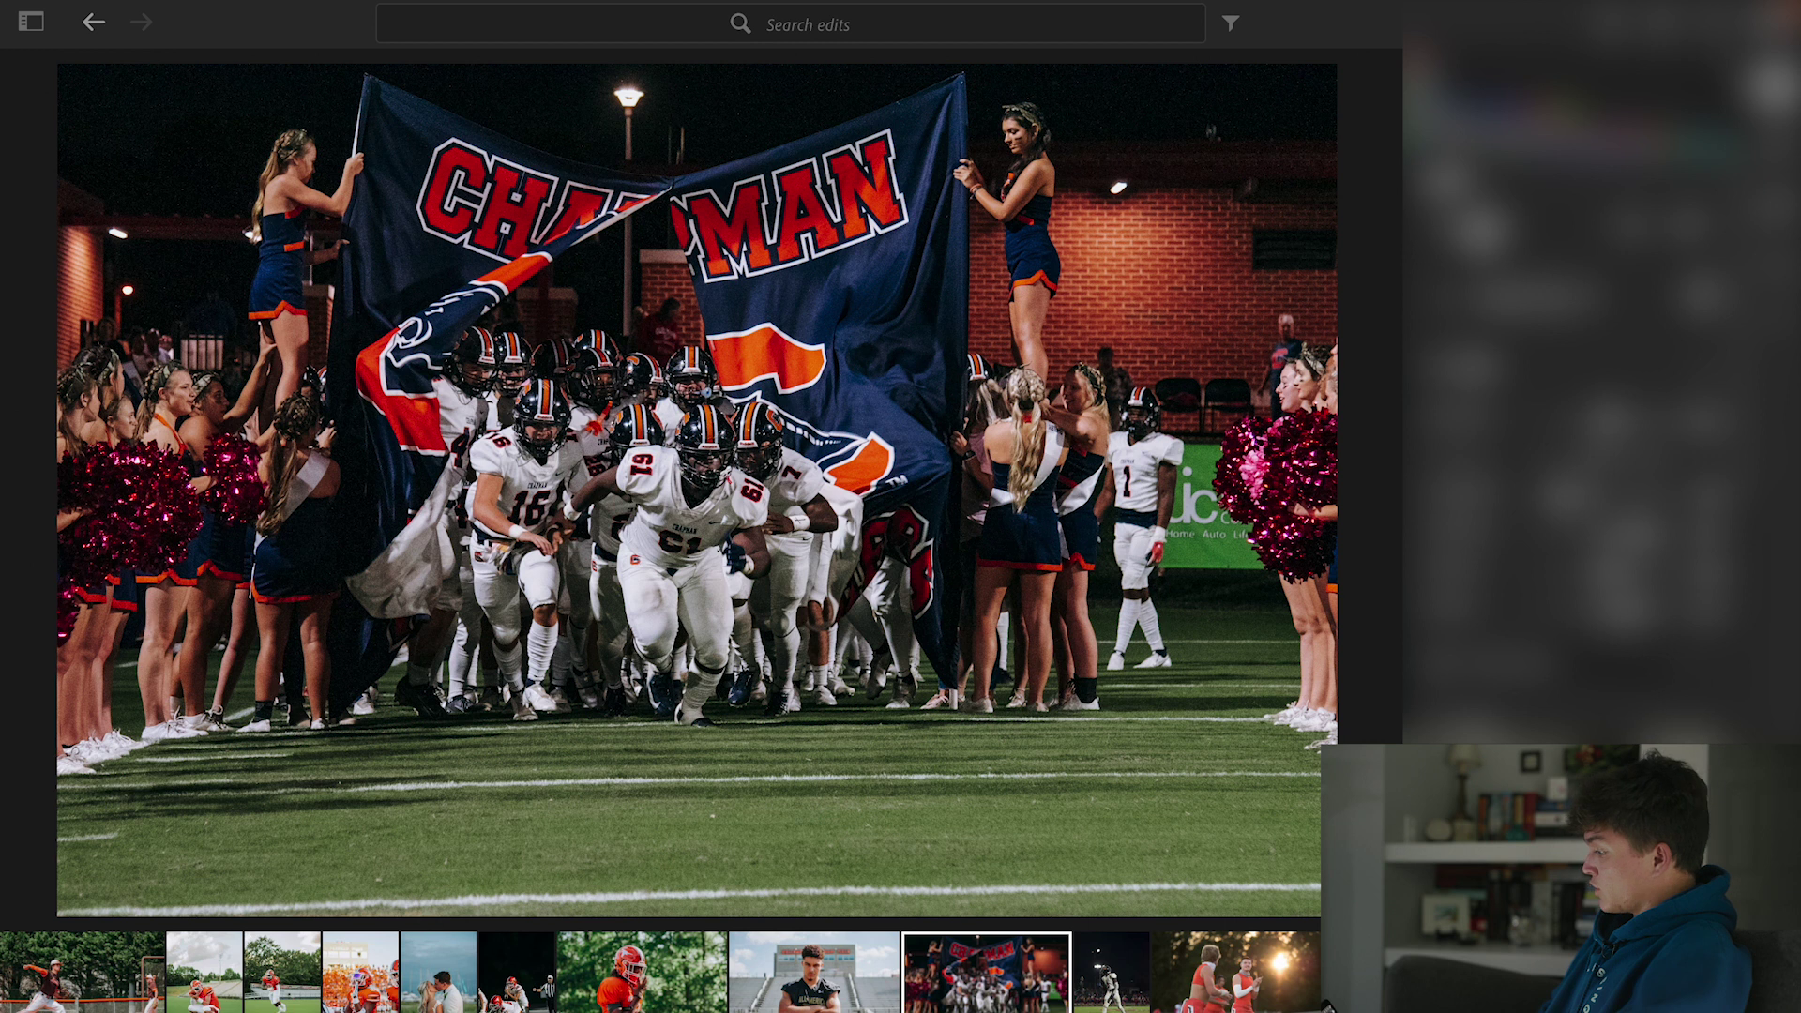
{"action": "key", "text": "shift+p"}
{"action": "key", "text": "shift+p"}
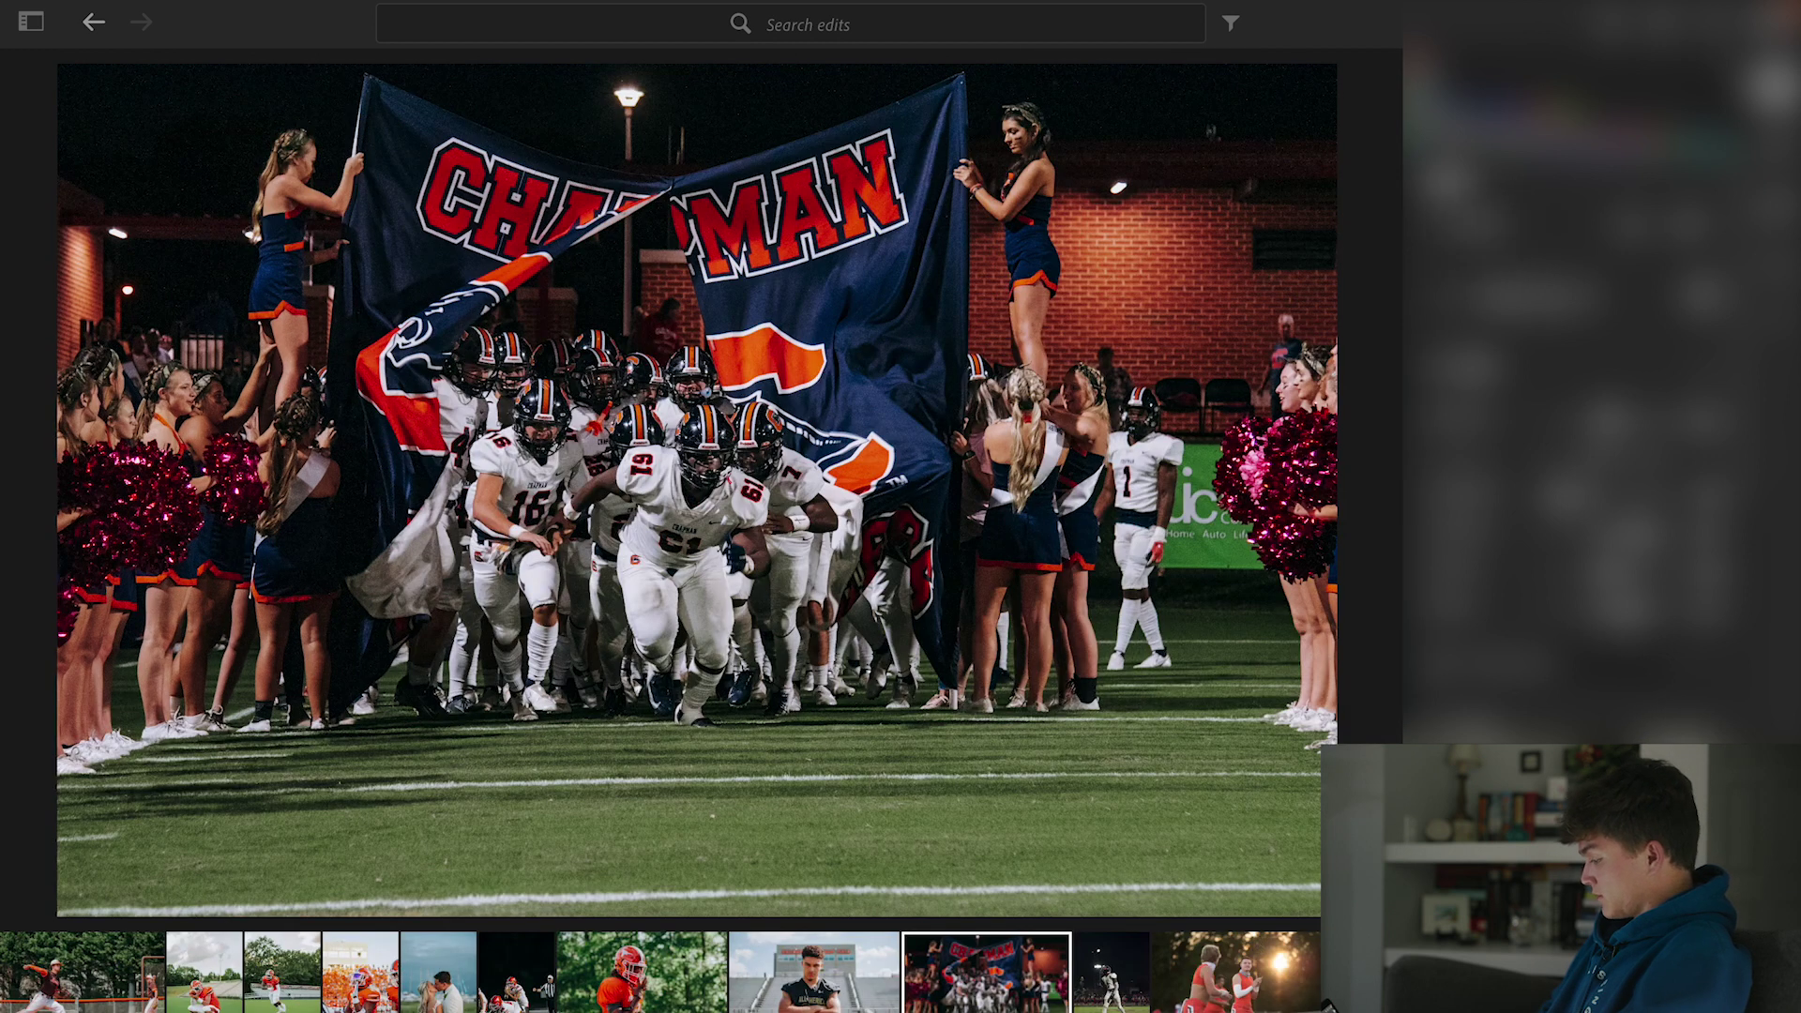
{"action": "key", "text": "backslash"}
{"action": "key", "text": "backslash"}
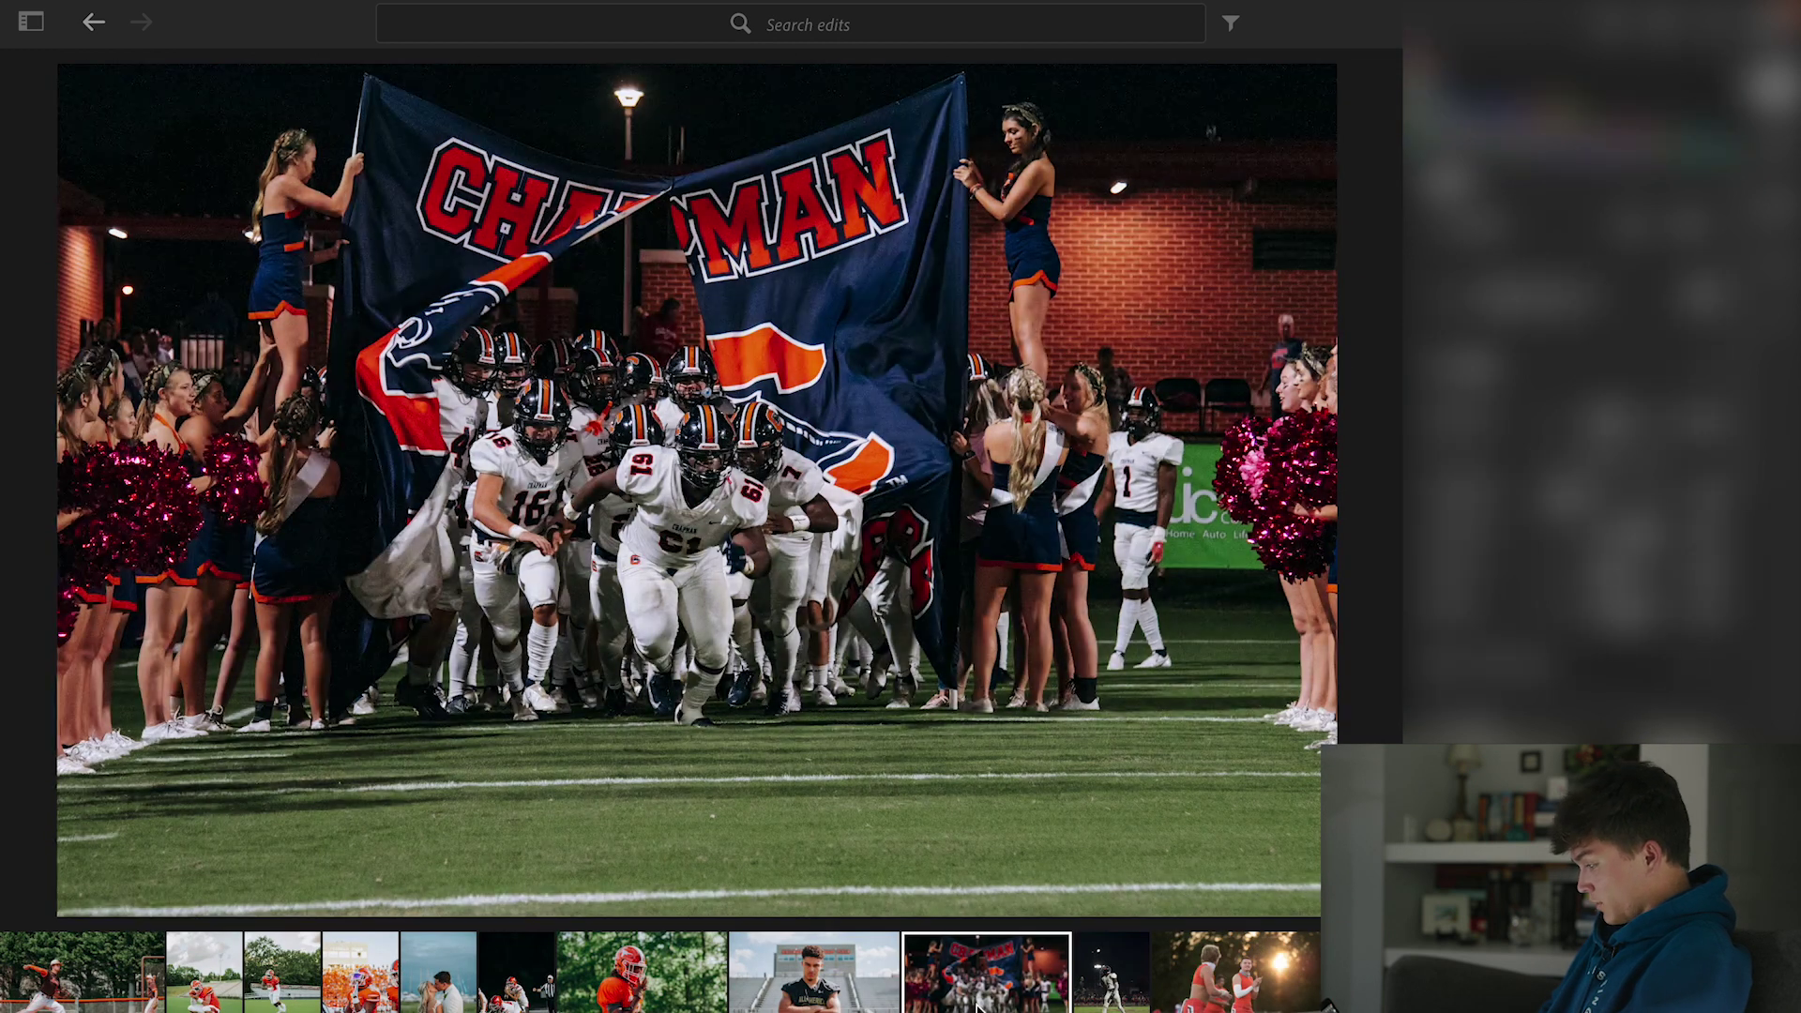
{"action": "left_click", "coordinate": [1096, 986]}
{"action": "key", "text": "Left"}
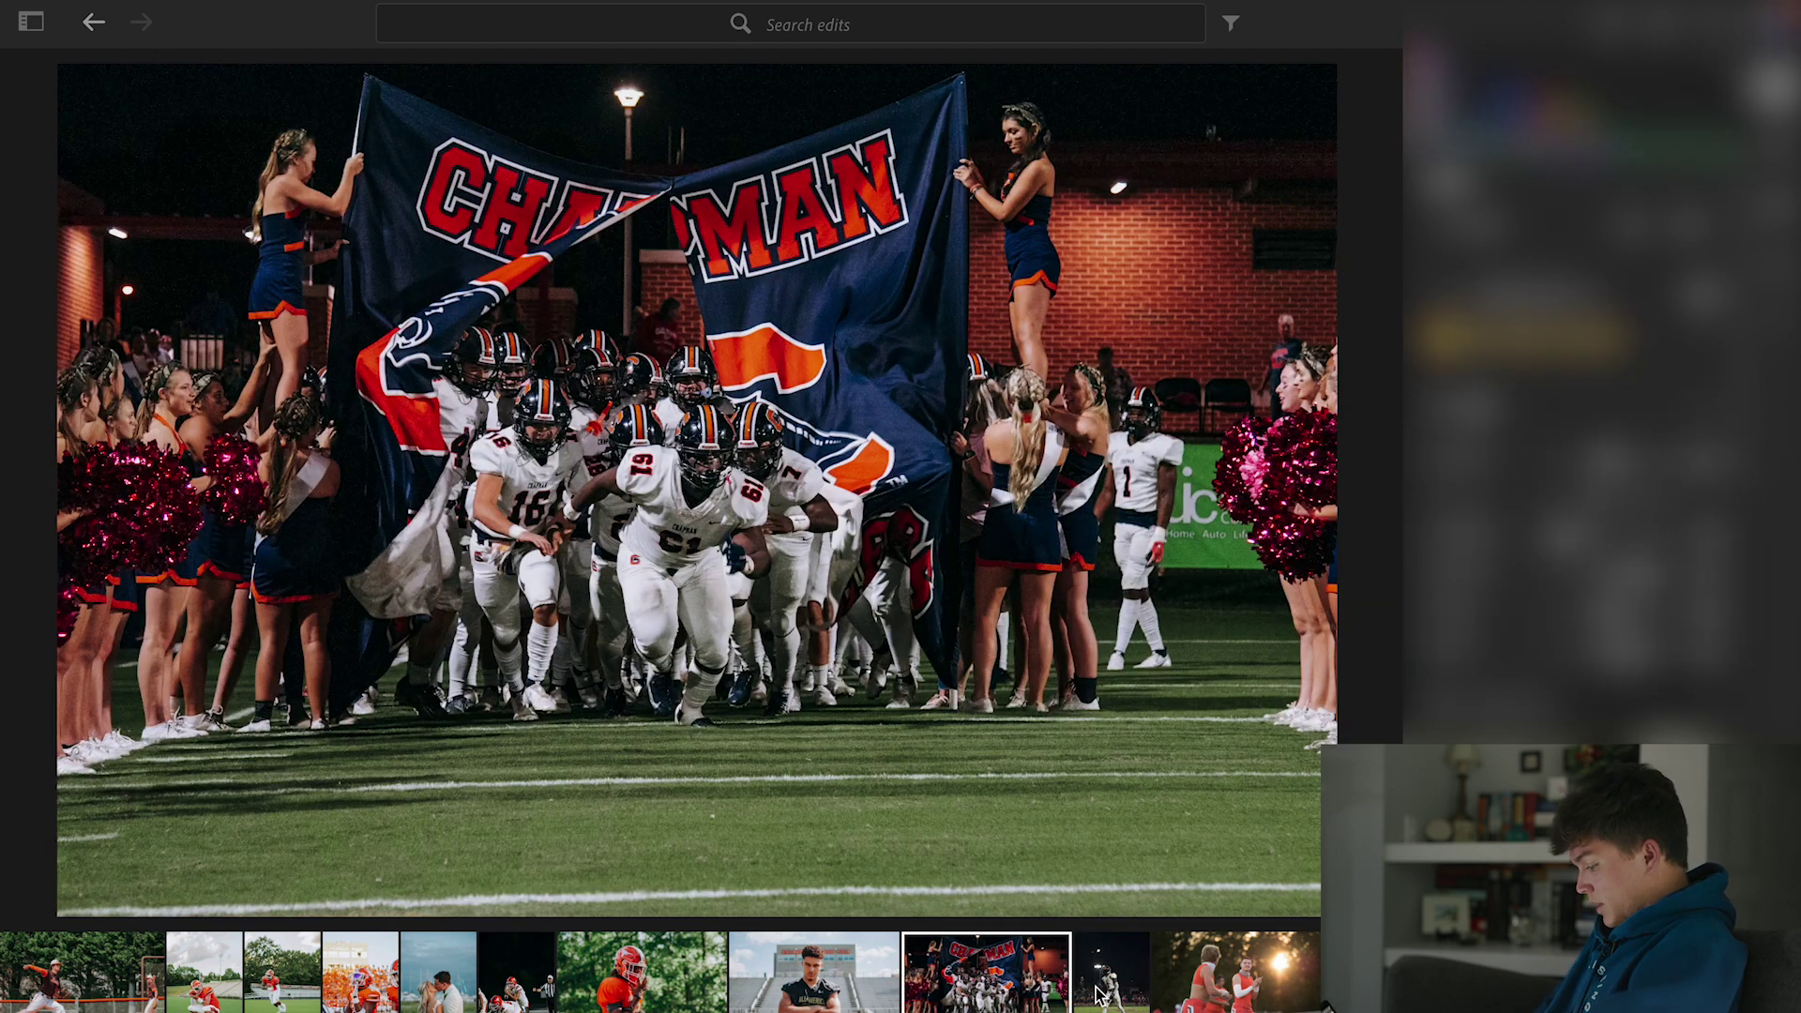
- Copy the CHAPMAN banner photo's edit settings onto the night photo of the lone player in white and check the helmet up close
{"action": "key", "text": "ctrl+c"}
{"action": "left_click", "coordinate": [1102, 992]}
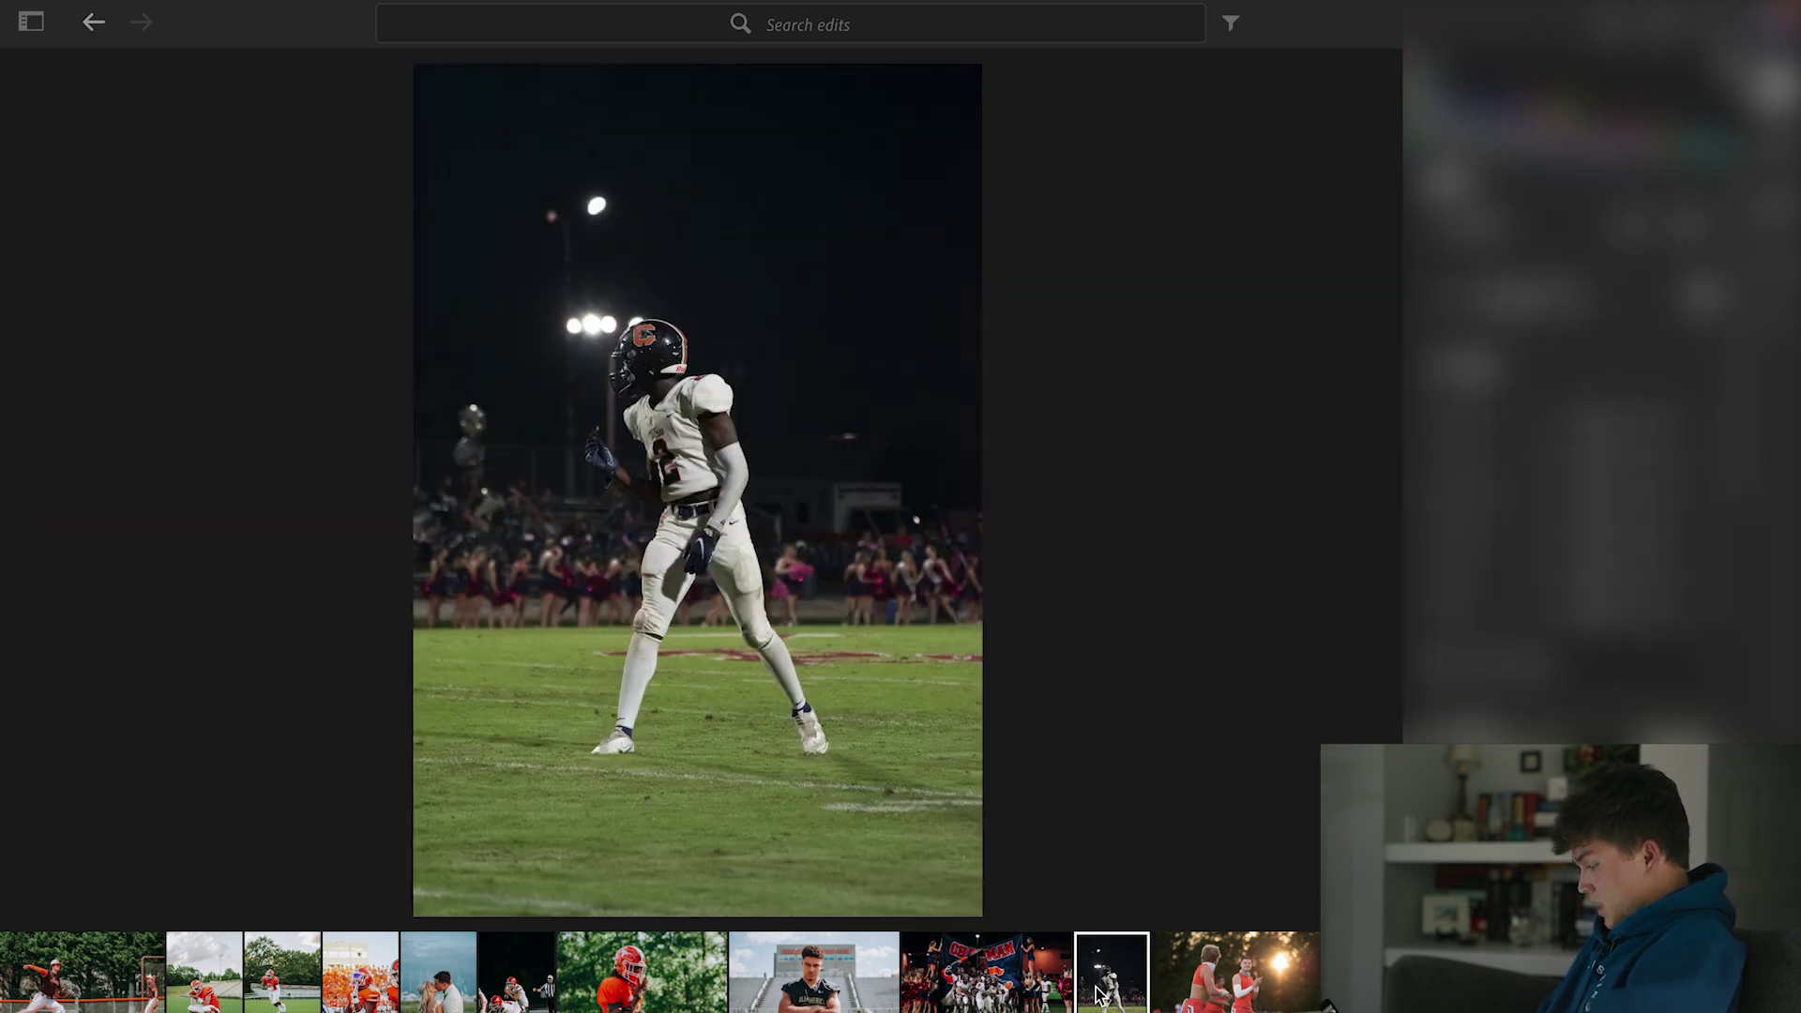
{"action": "key", "text": "ctrl+v"}
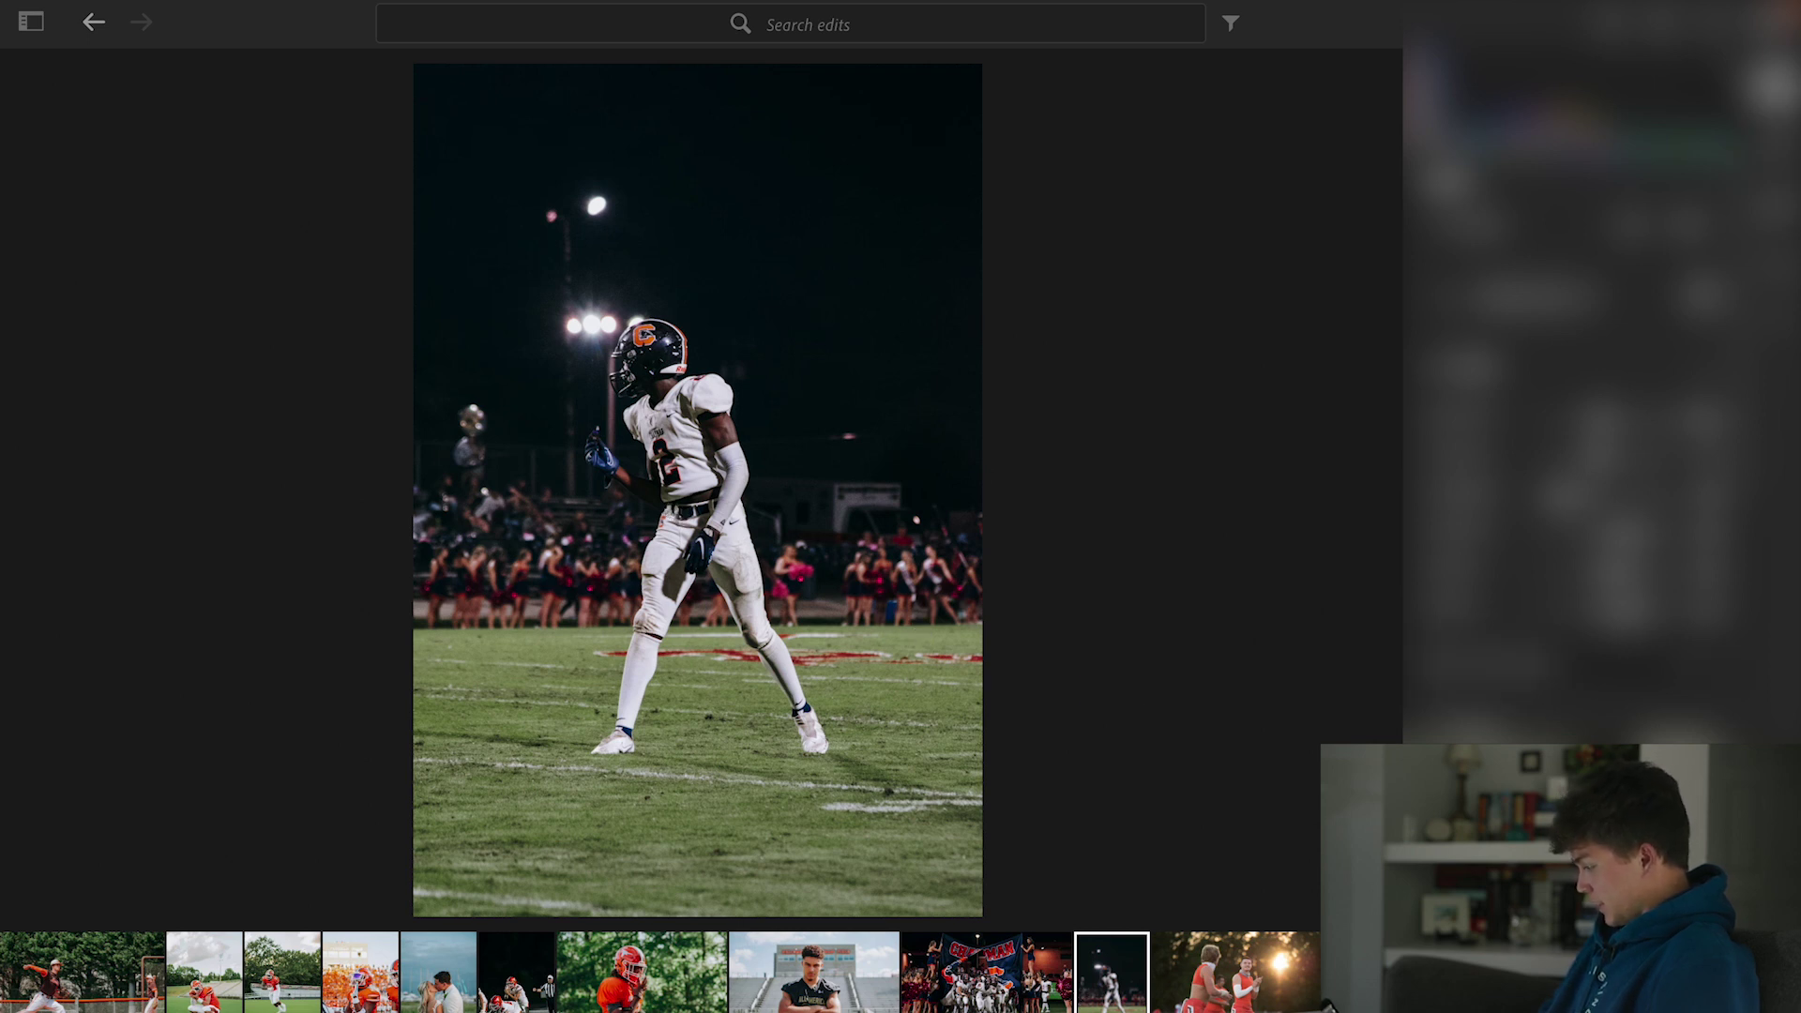
{"action": "scroll", "coordinate": [1570, 448], "scroll_direction": "down", "scroll_amount": 1}
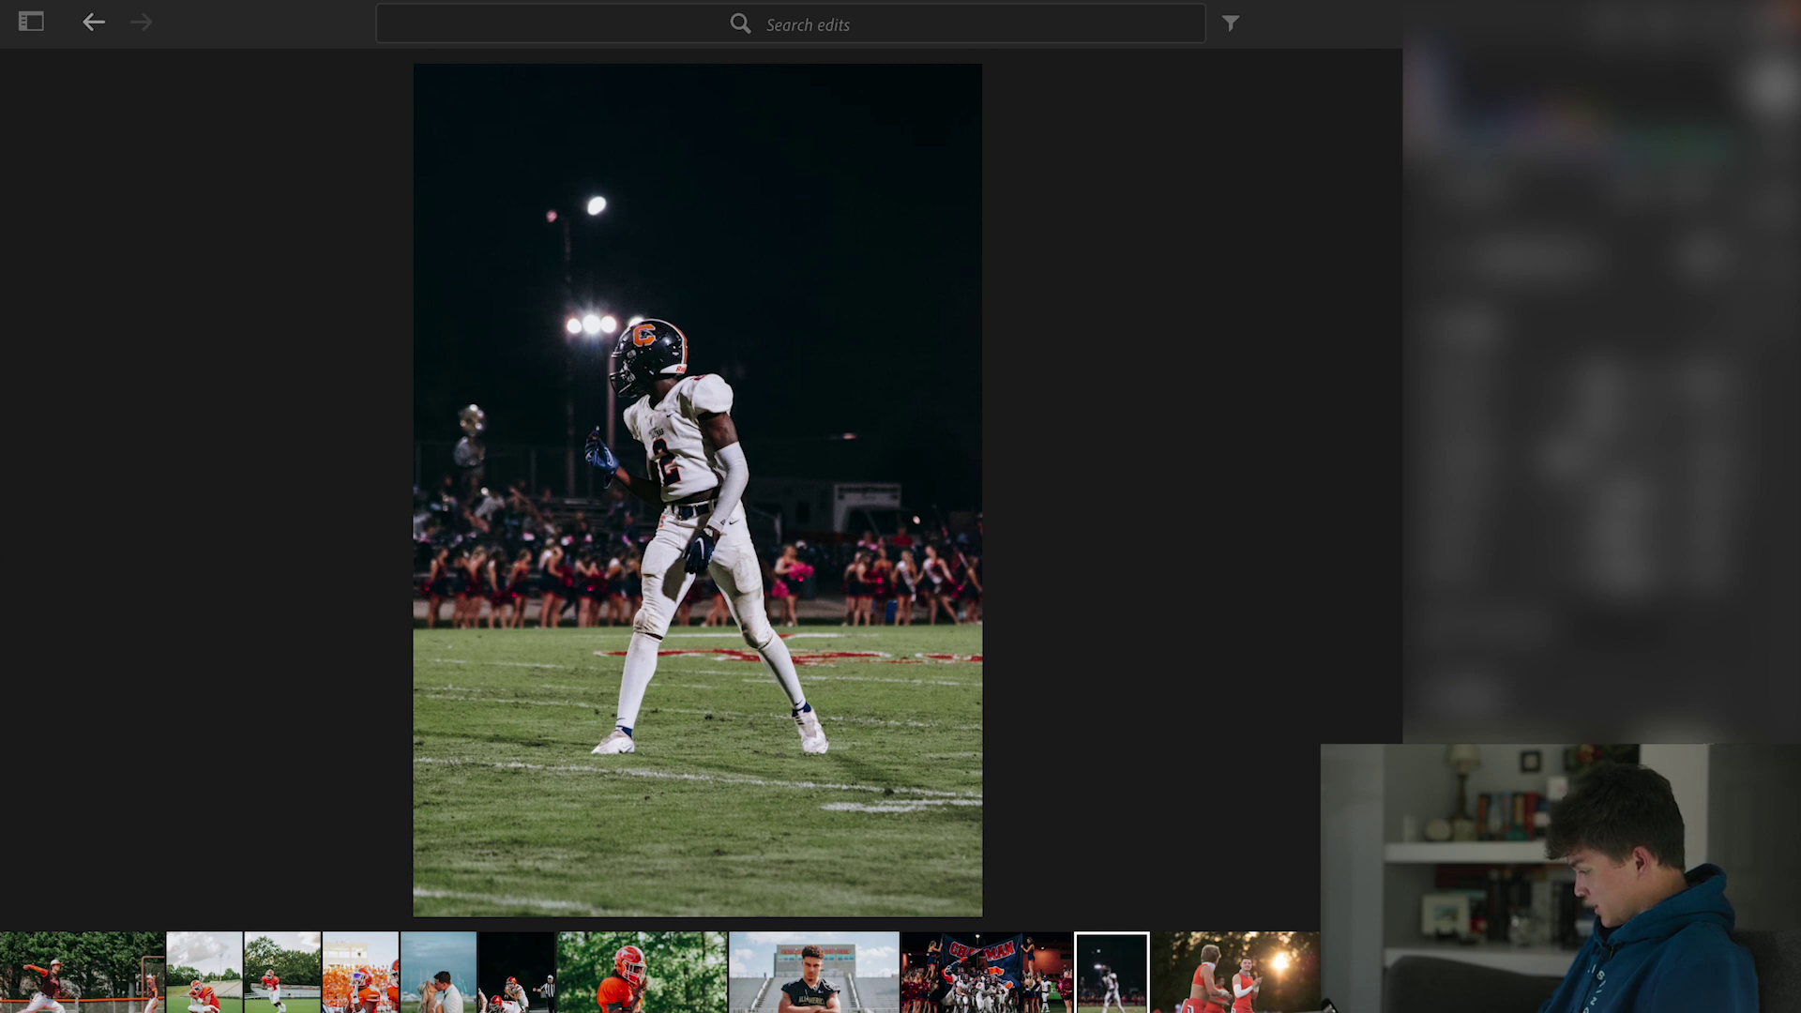
{"action": "scroll", "coordinate": [1594, 422], "scroll_direction": "down", "scroll_amount": 5}
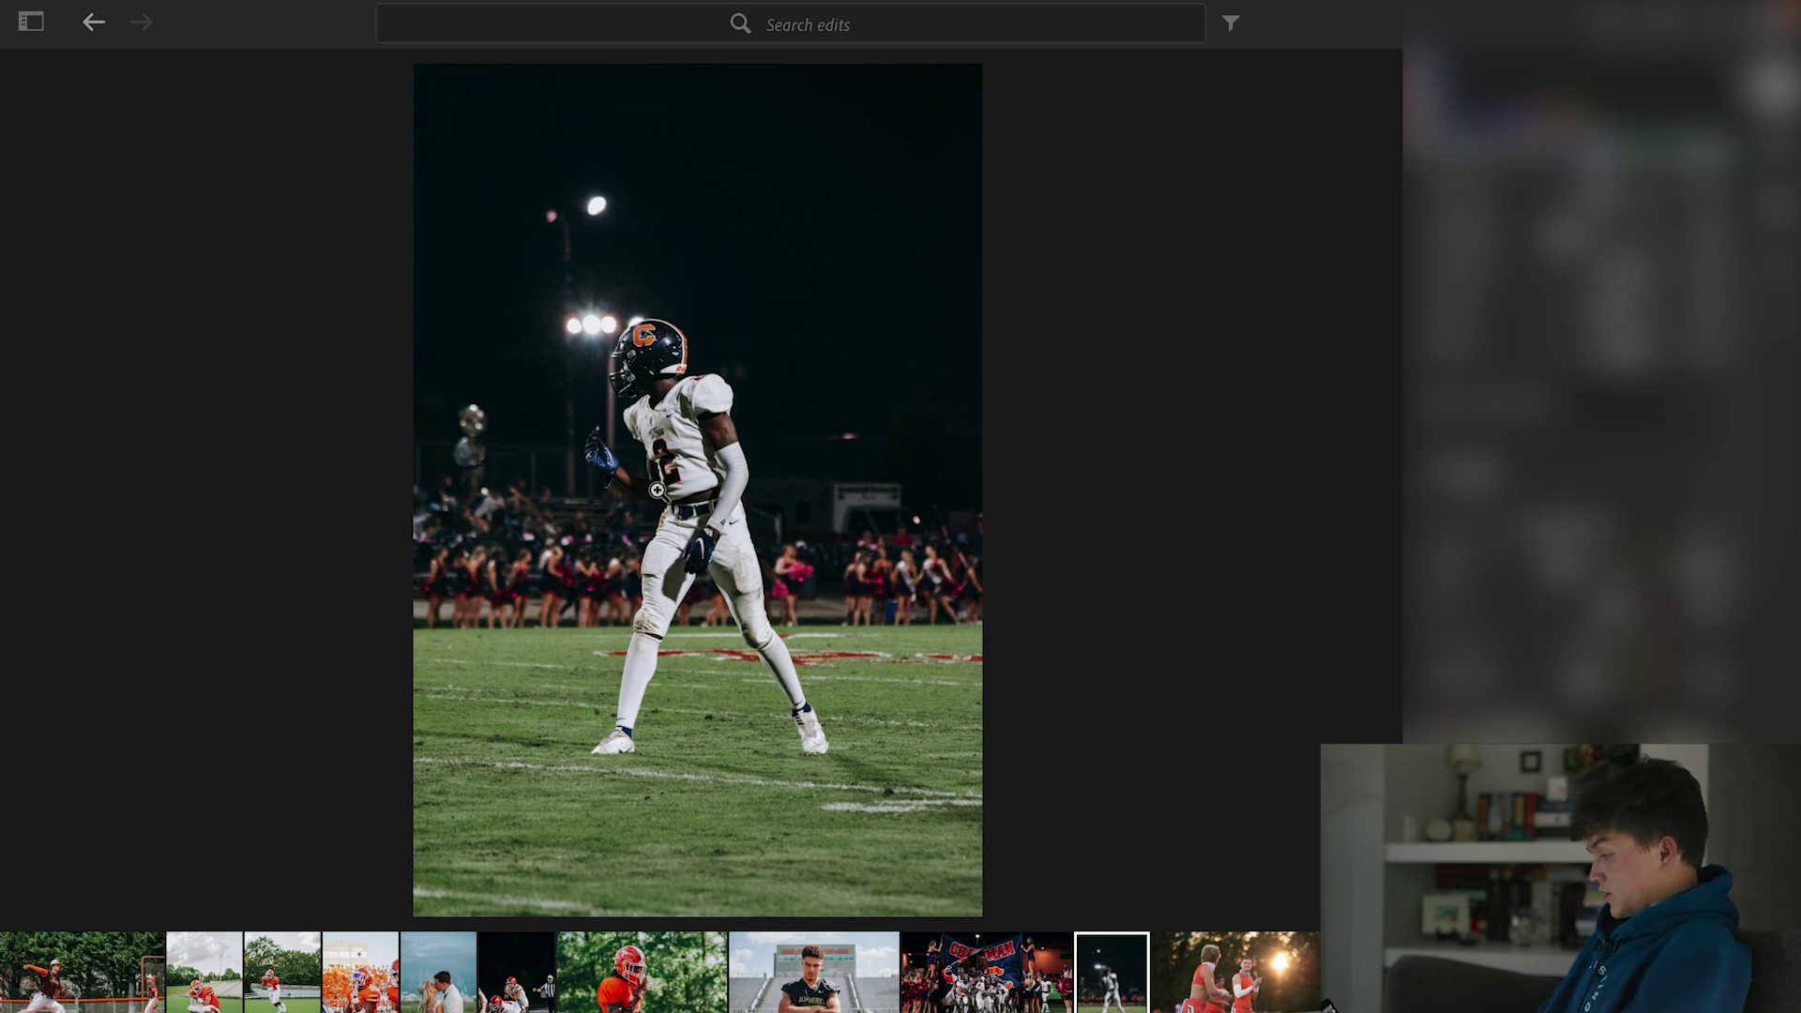
{"action": "left_click", "coordinate": [647, 341]}
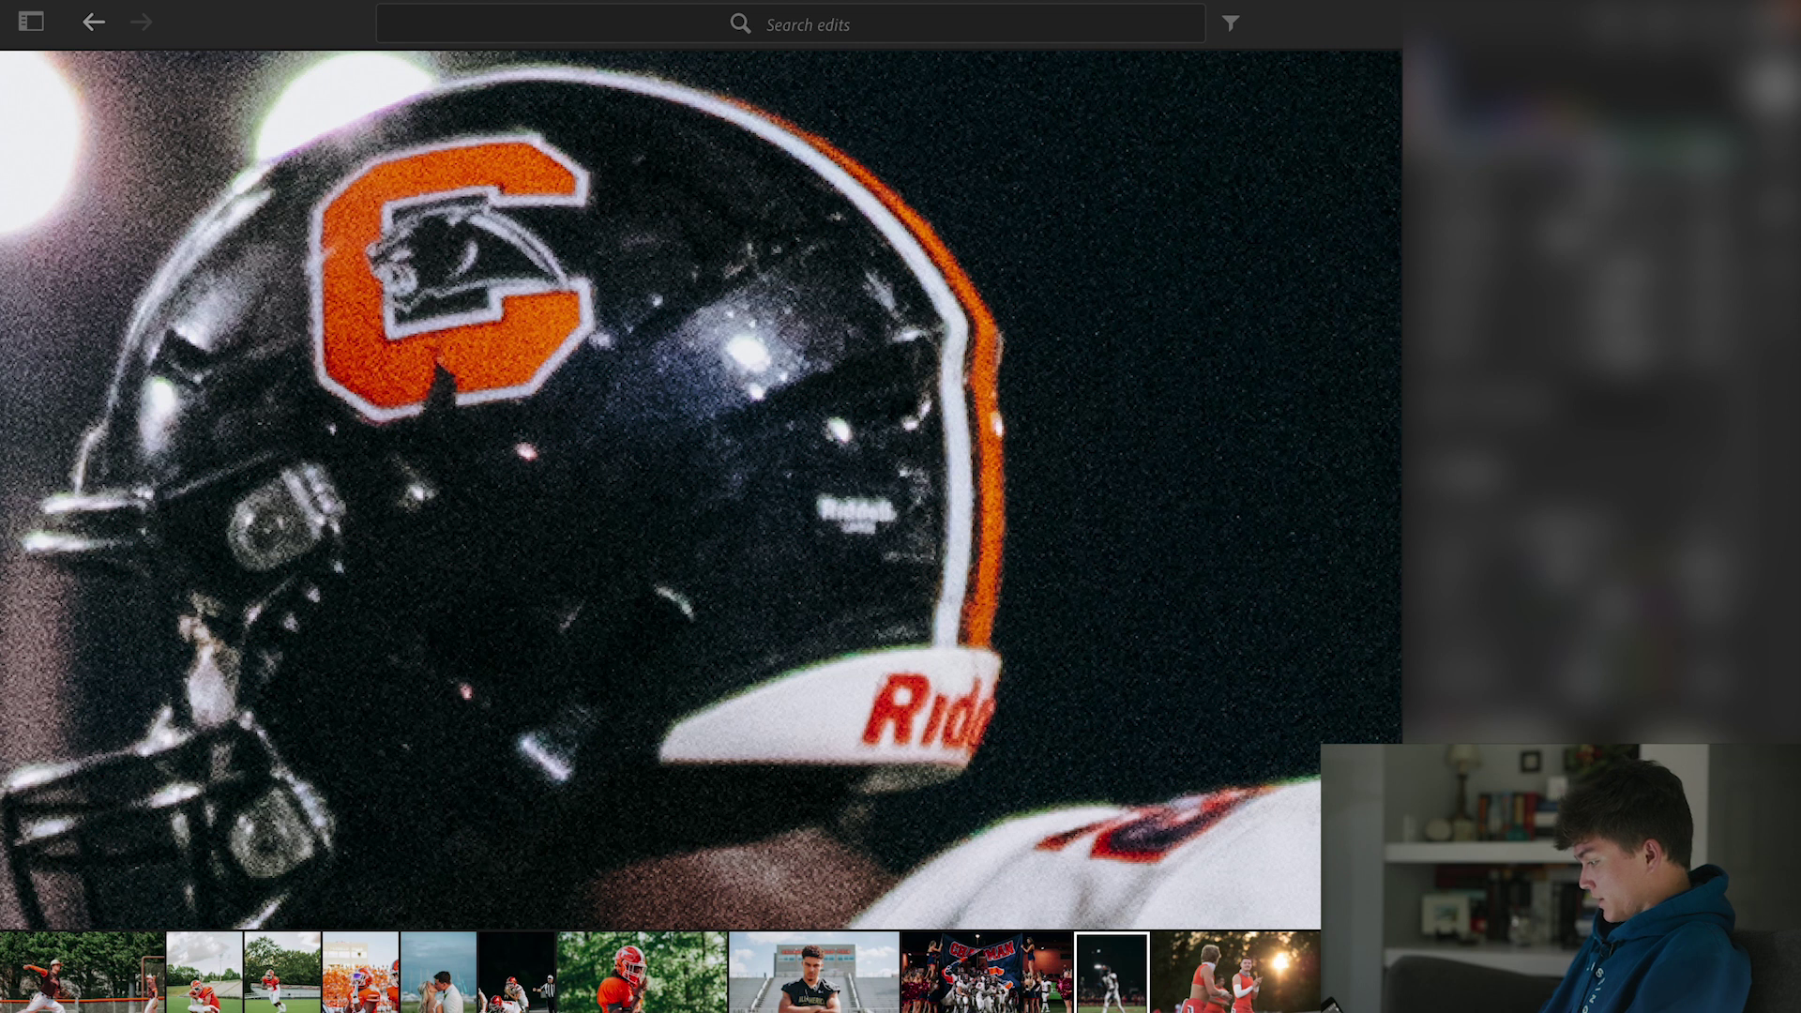
{"action": "left_click", "coordinate": [698, 529]}
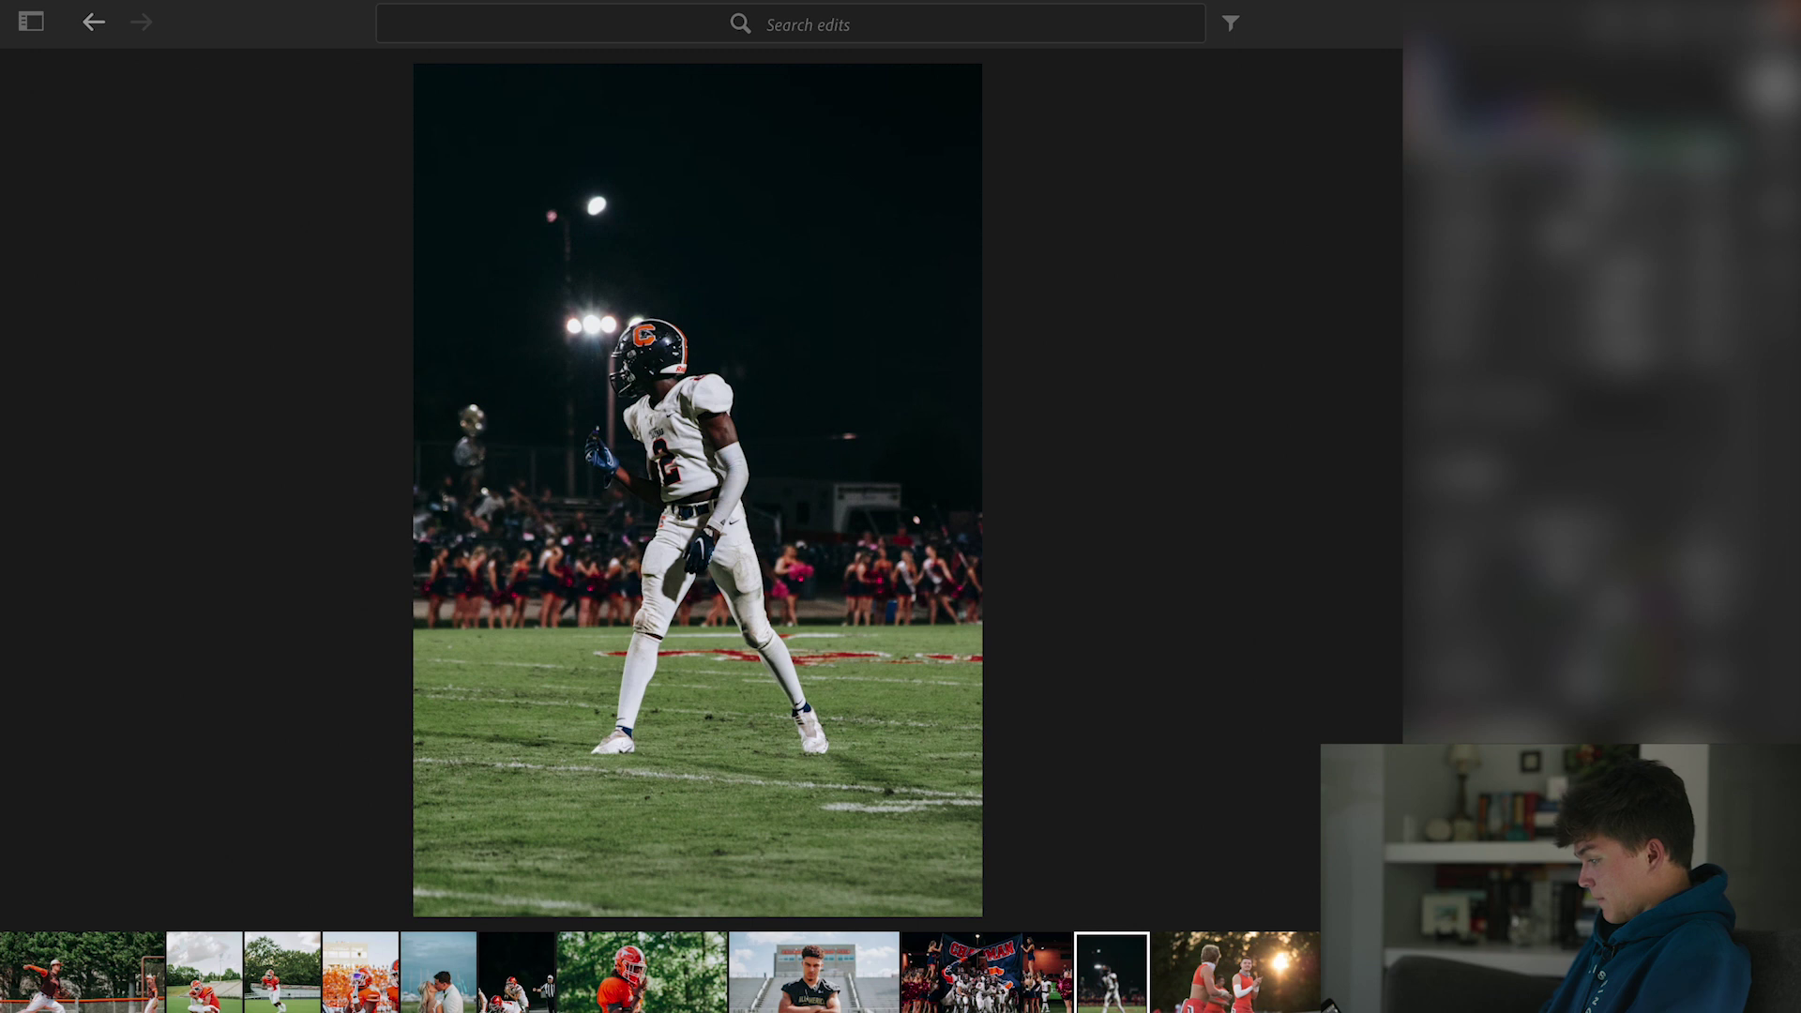
- Apply the Gameday 2 preset to the sunset photo of the clapping player in orange
{"action": "left_click", "coordinate": [1219, 994]}
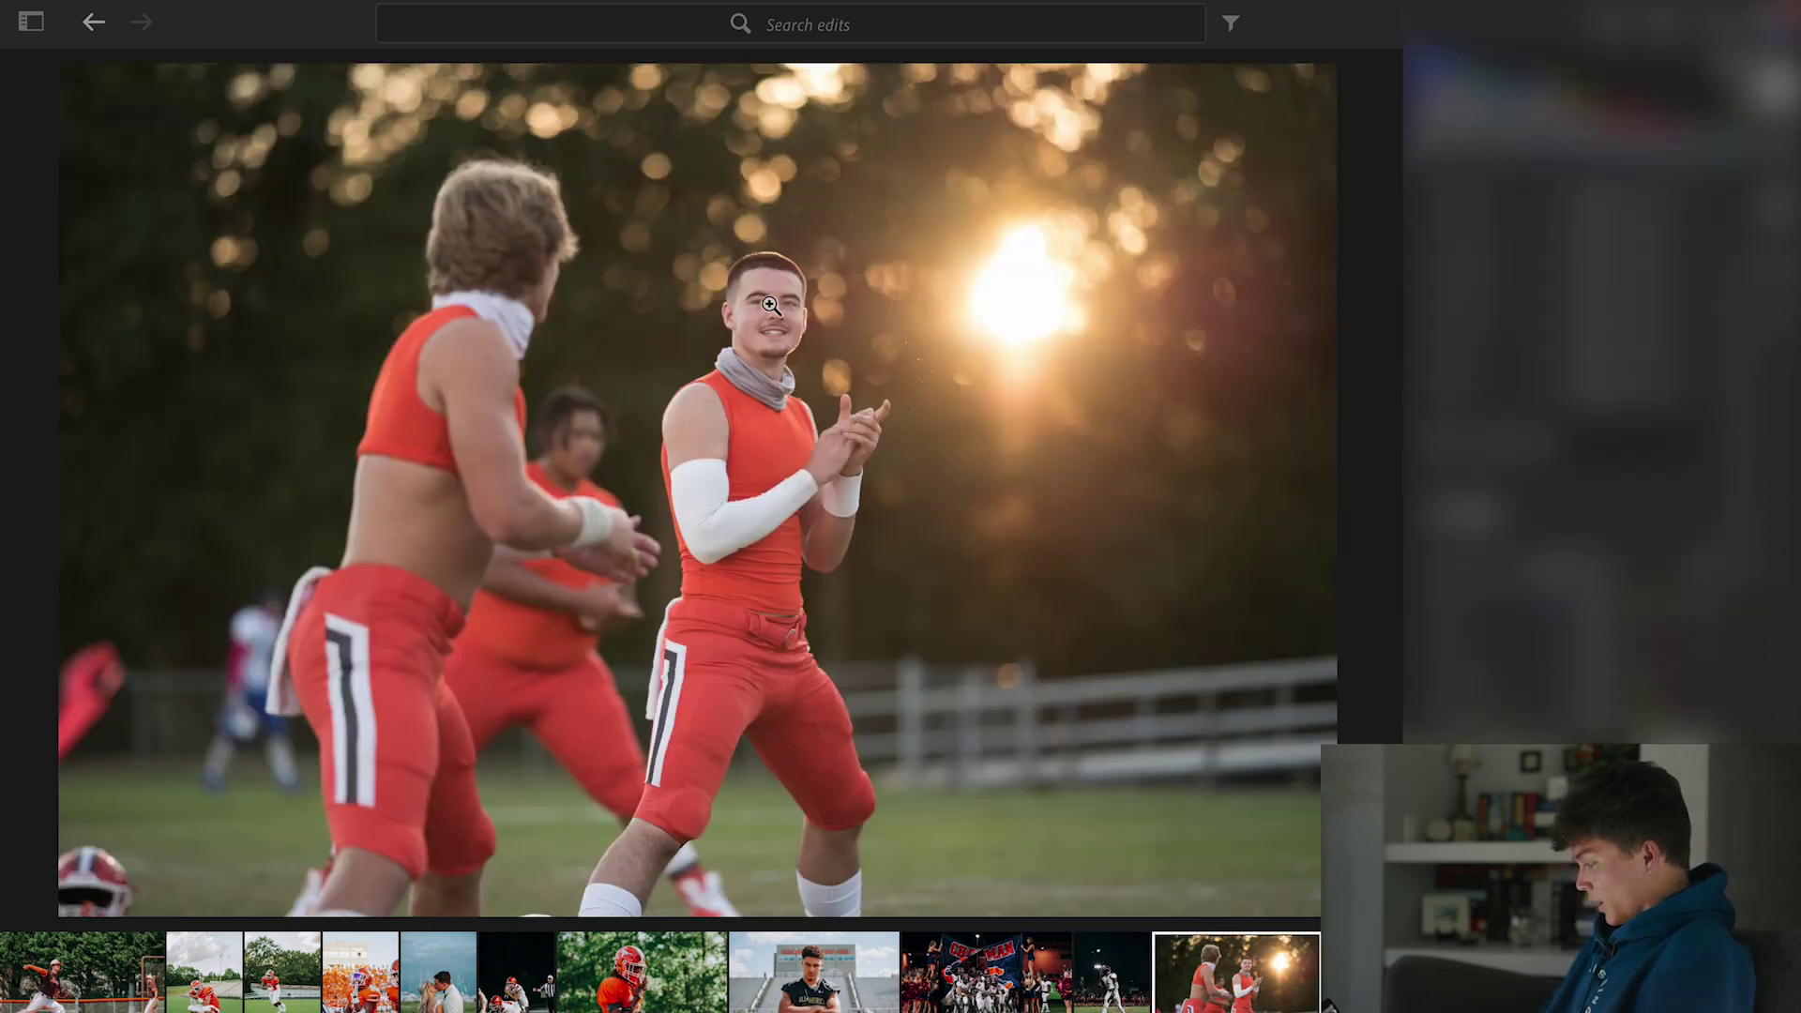
{"action": "left_click", "coordinate": [769, 305]}
{"action": "left_click", "coordinate": [769, 305]}
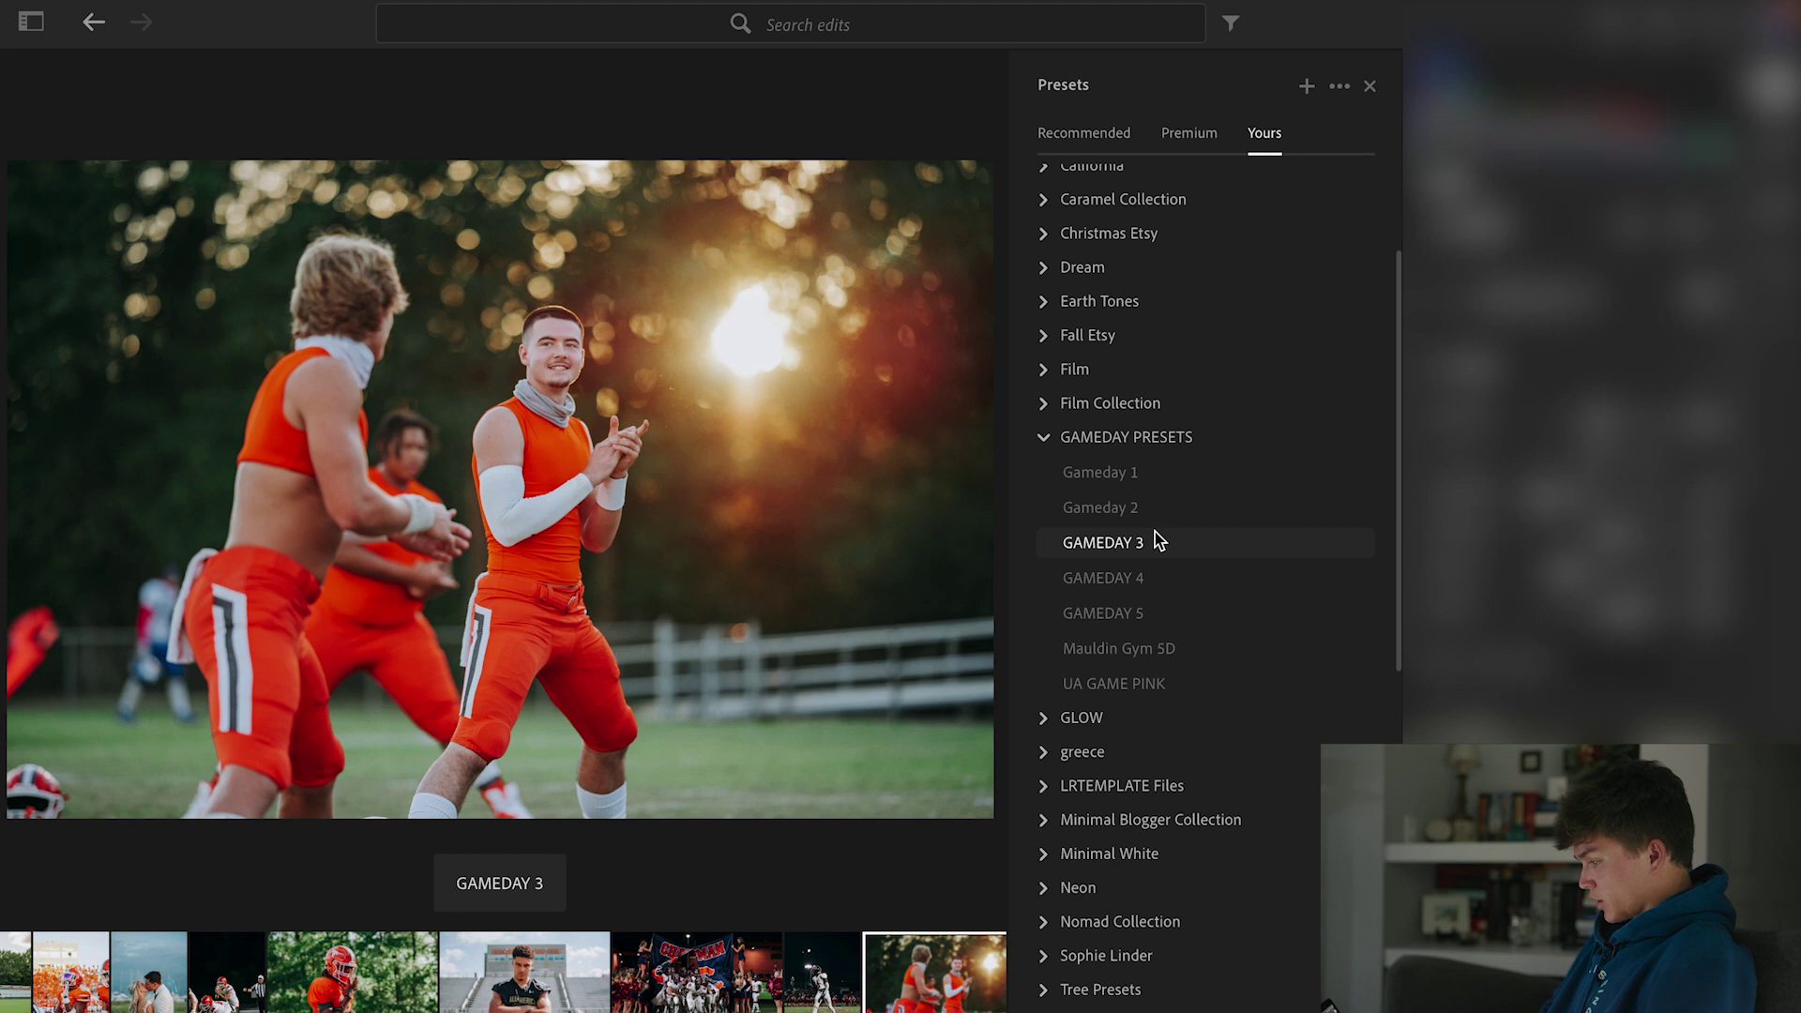
{"action": "left_click", "coordinate": [1154, 509]}
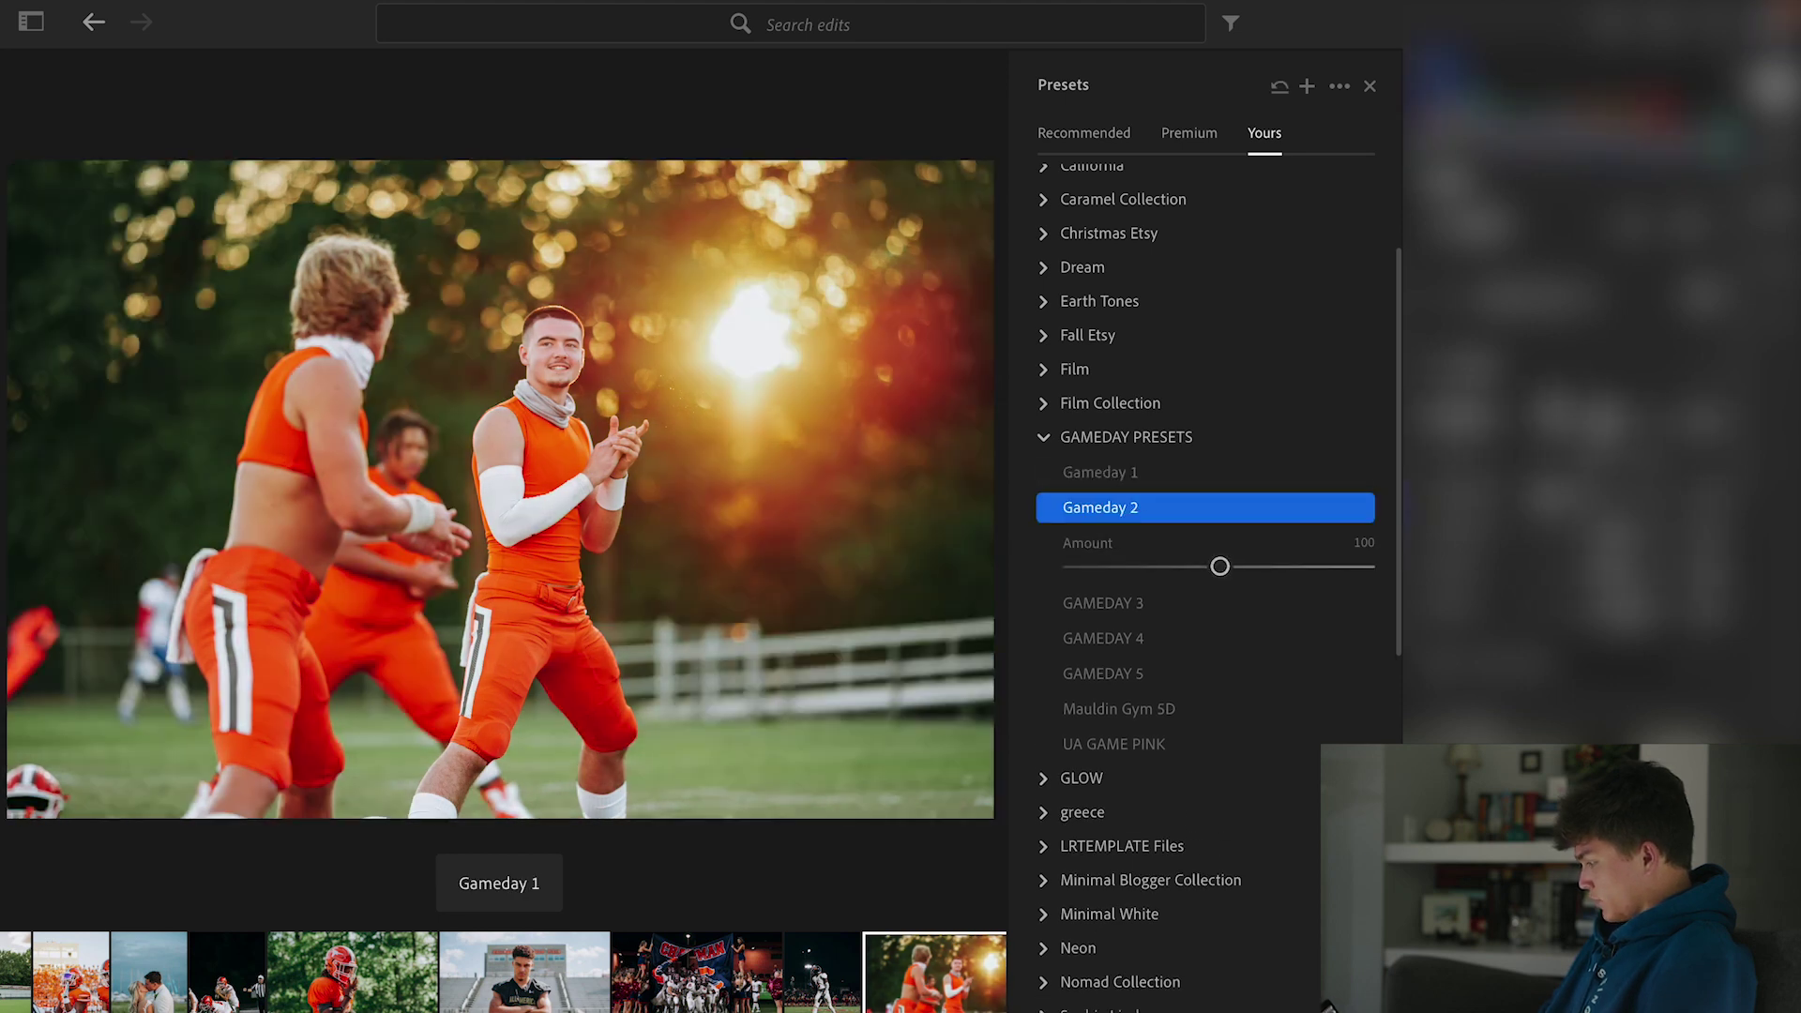
{"action": "left_click", "coordinate": [1371, 86]}
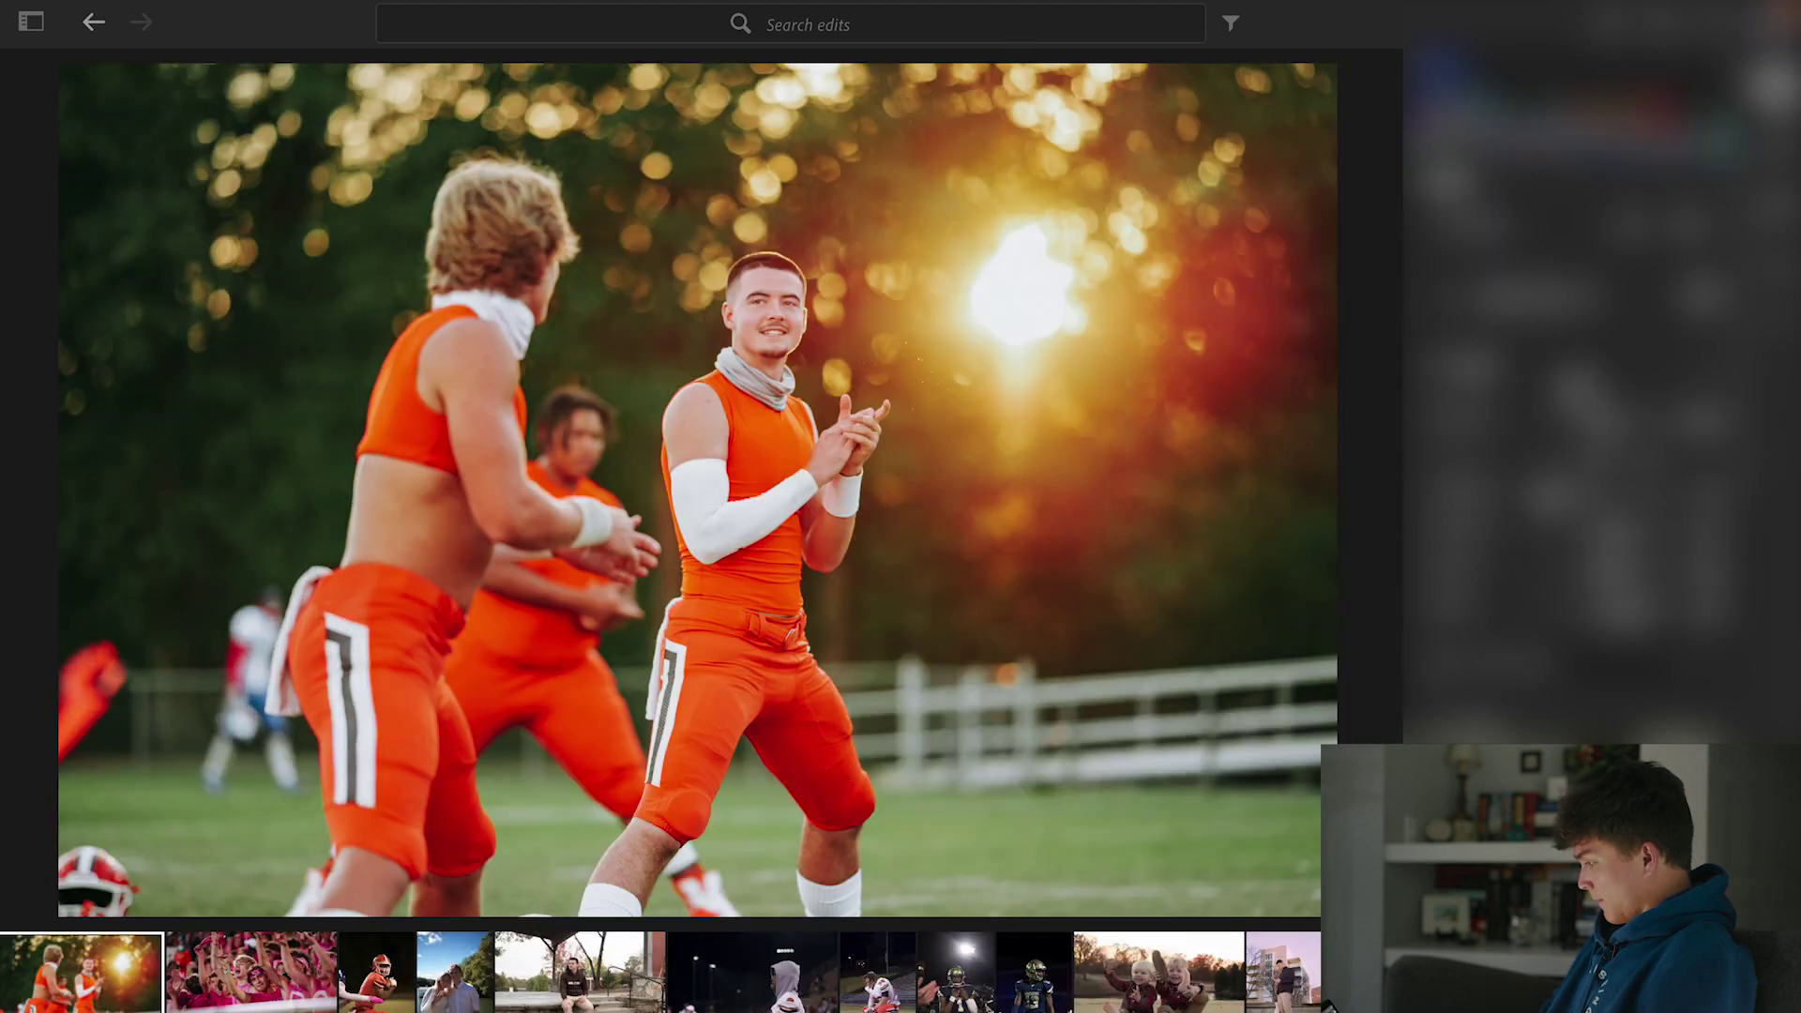
- Check the clapping player's face up close and undo the last adjustment to the sunset photo
{"action": "left_click", "coordinate": [761, 317]}
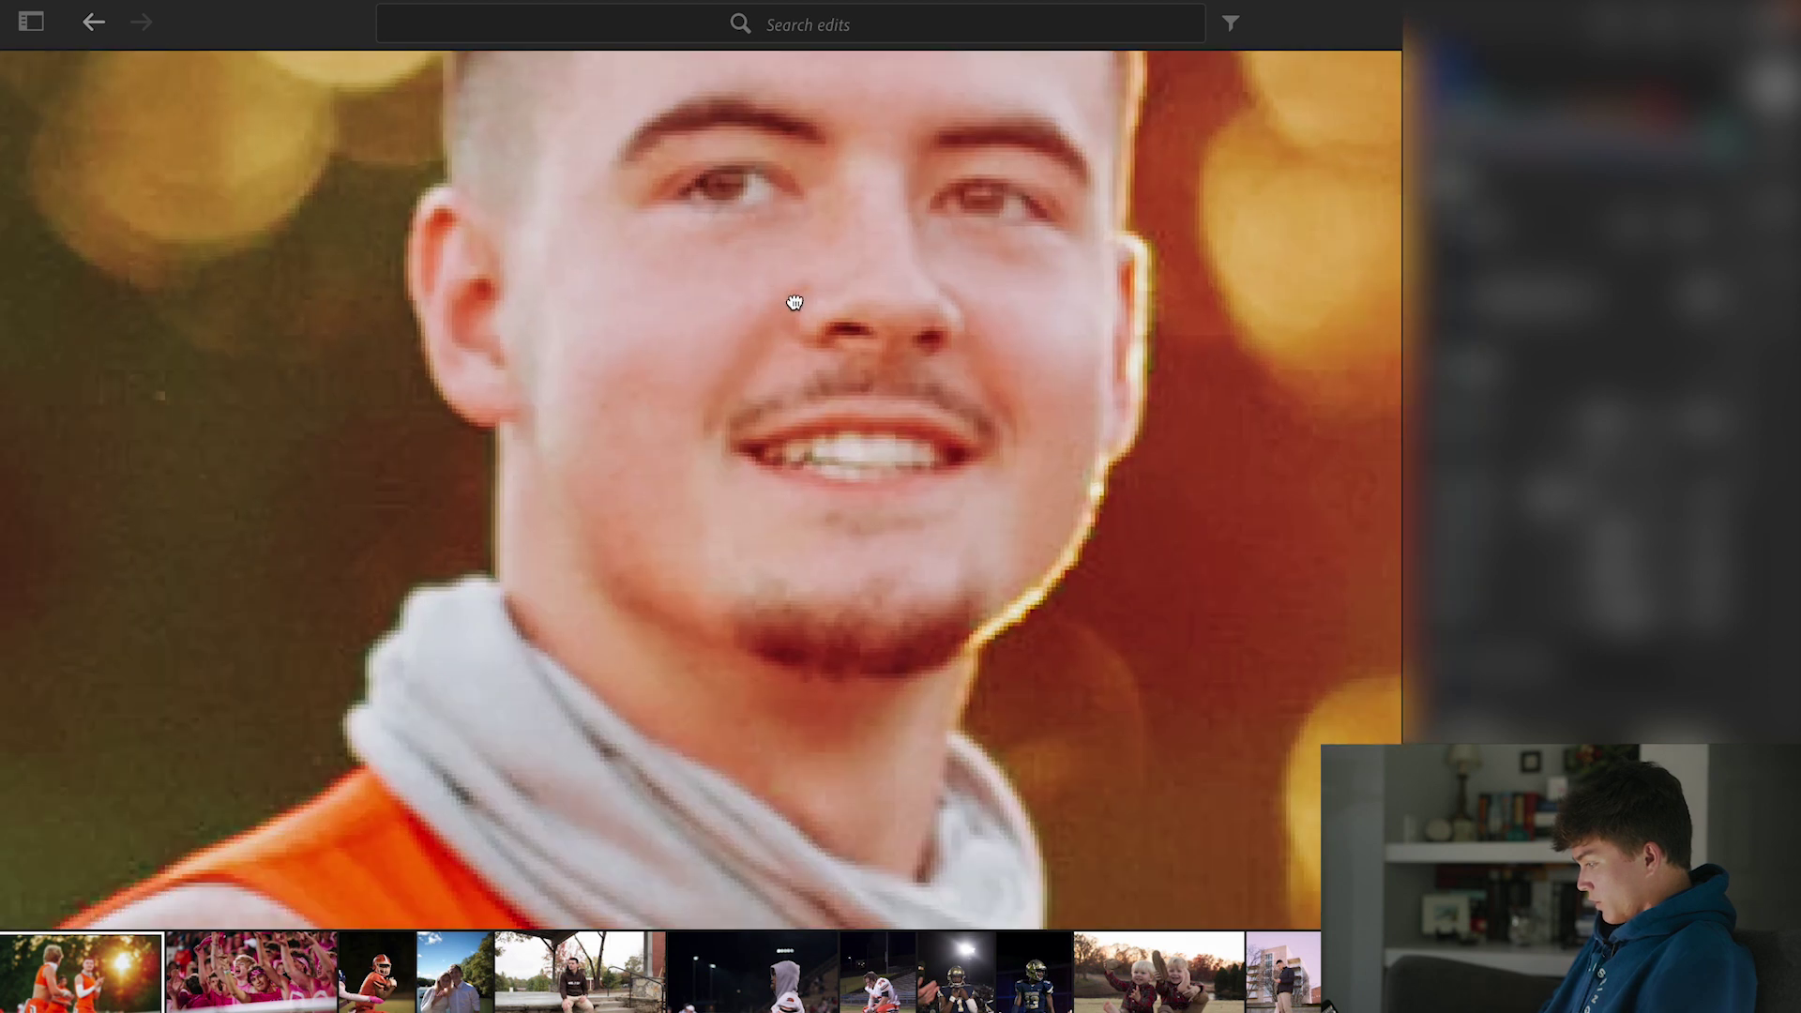
{"action": "left_click", "coordinate": [791, 301]}
{"action": "scroll", "coordinate": [1571, 394], "scroll_direction": "up", "scroll_amount": 4}
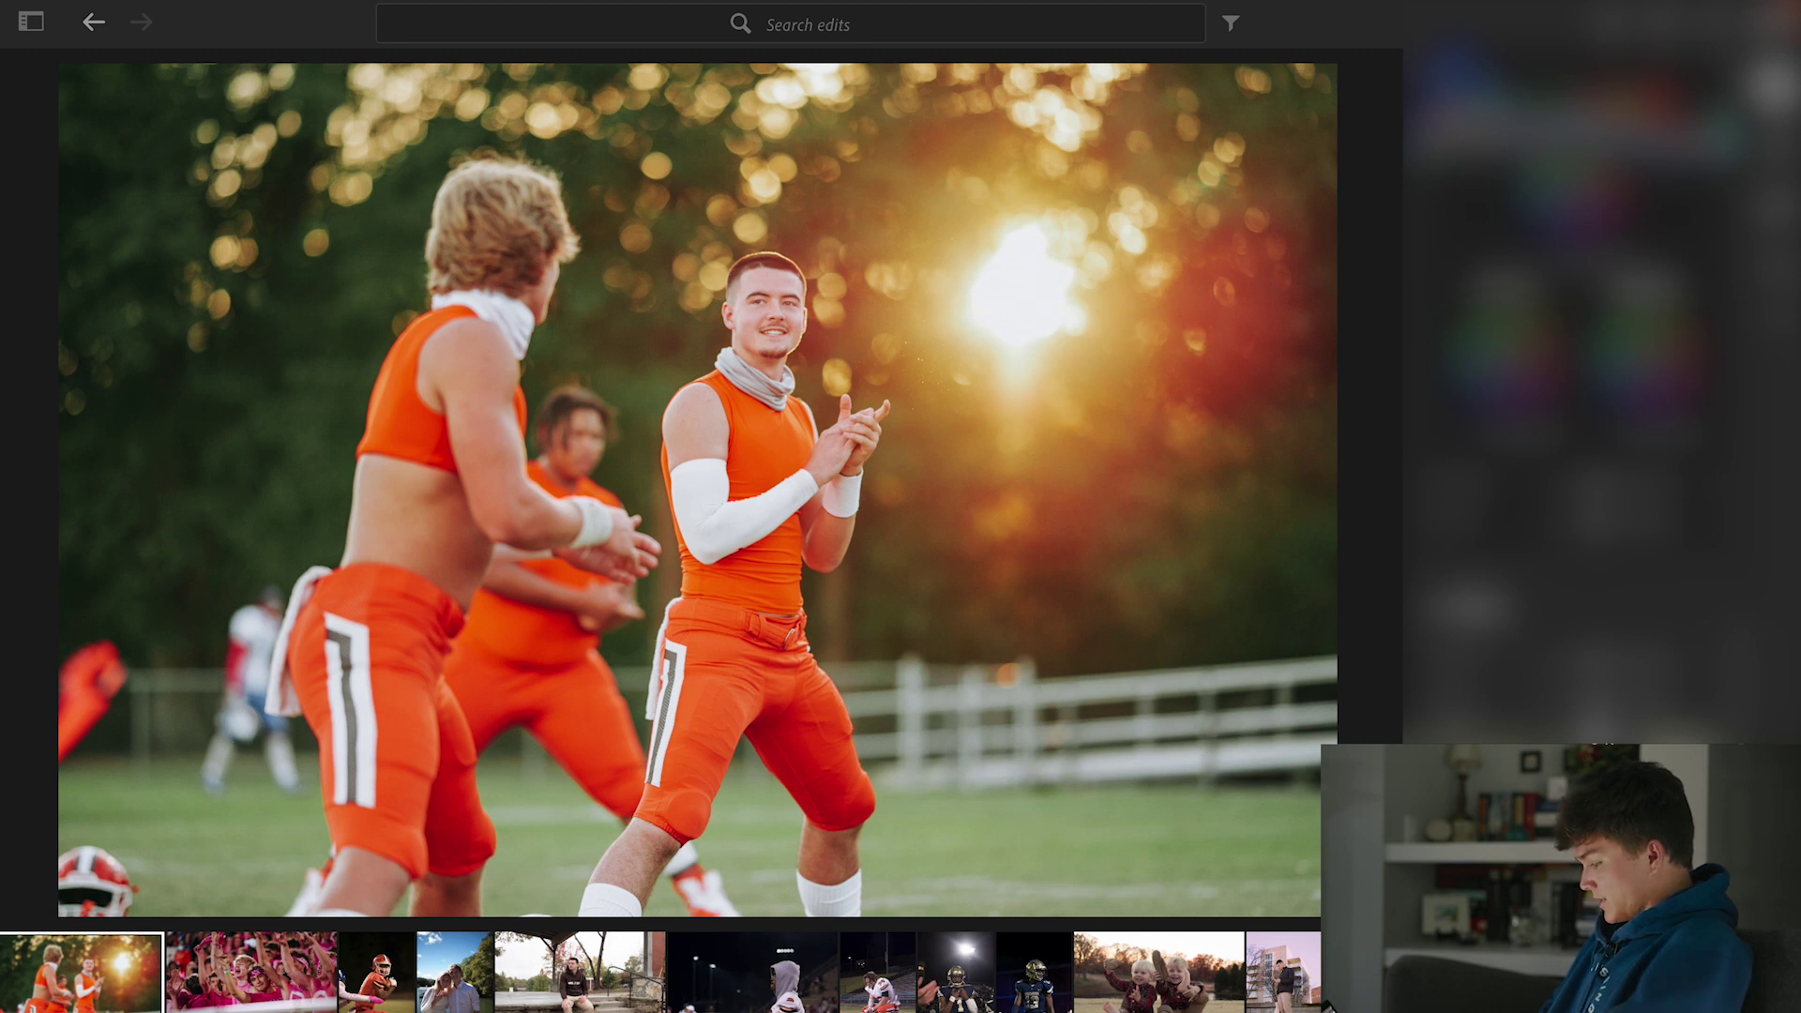
{"action": "key", "text": "ctrl+z"}
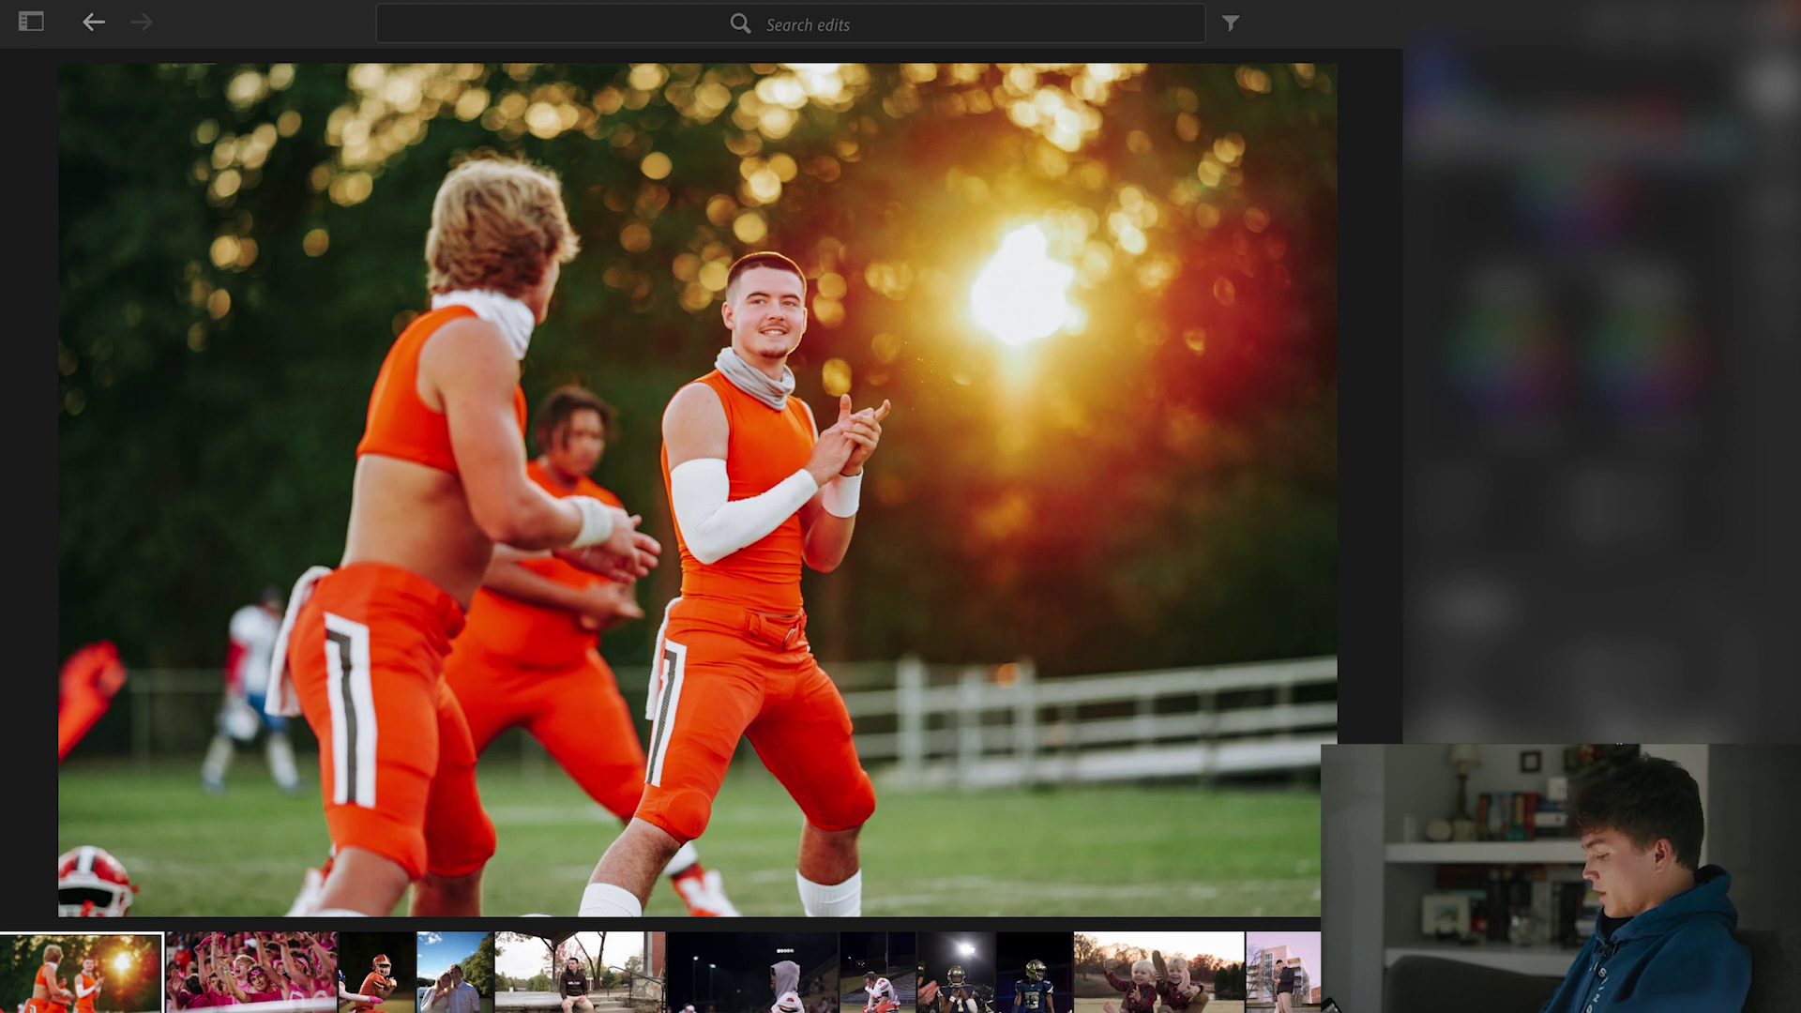
{"action": "scroll", "coordinate": [1572, 394], "scroll_direction": "up", "scroll_amount": 5}
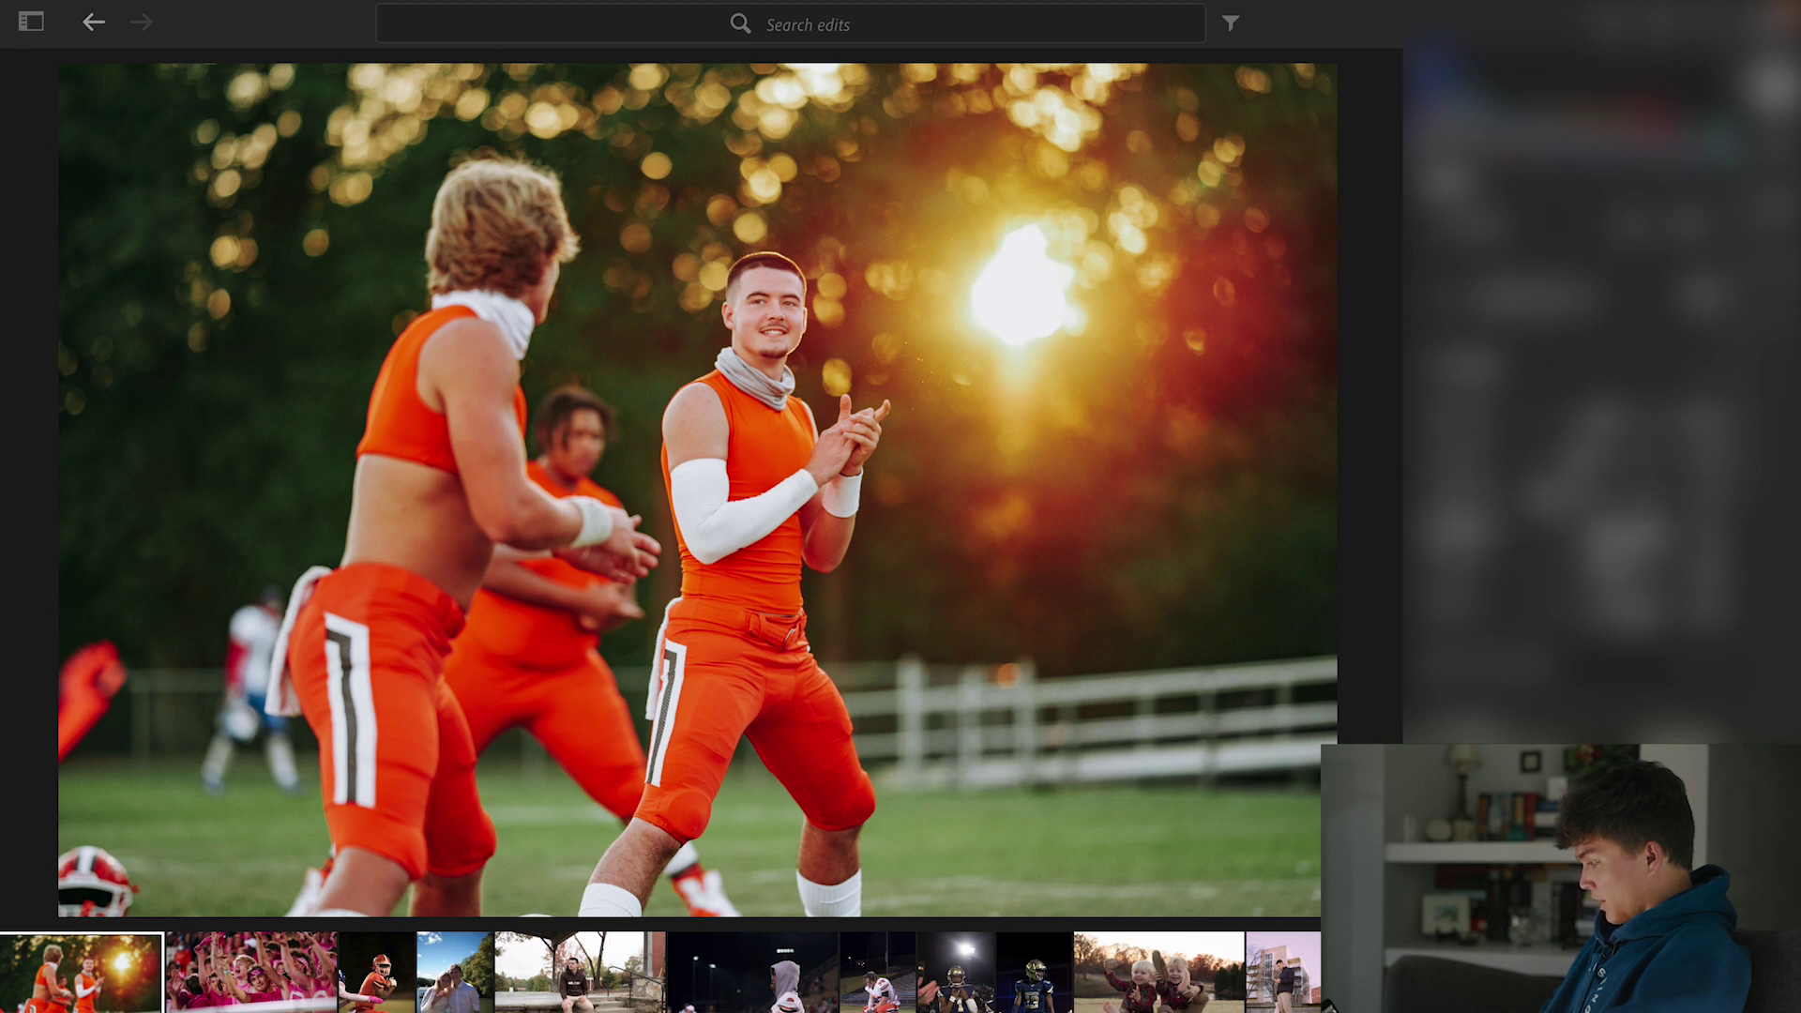
- Undo the latest color adjustments affecting the orange uniforms and check the clapping player's face again
{"action": "scroll", "coordinate": [1576, 446], "scroll_direction": "down", "scroll_amount": 3}
{"action": "scroll", "coordinate": [1576, 446], "scroll_direction": "down", "scroll_amount": 6}
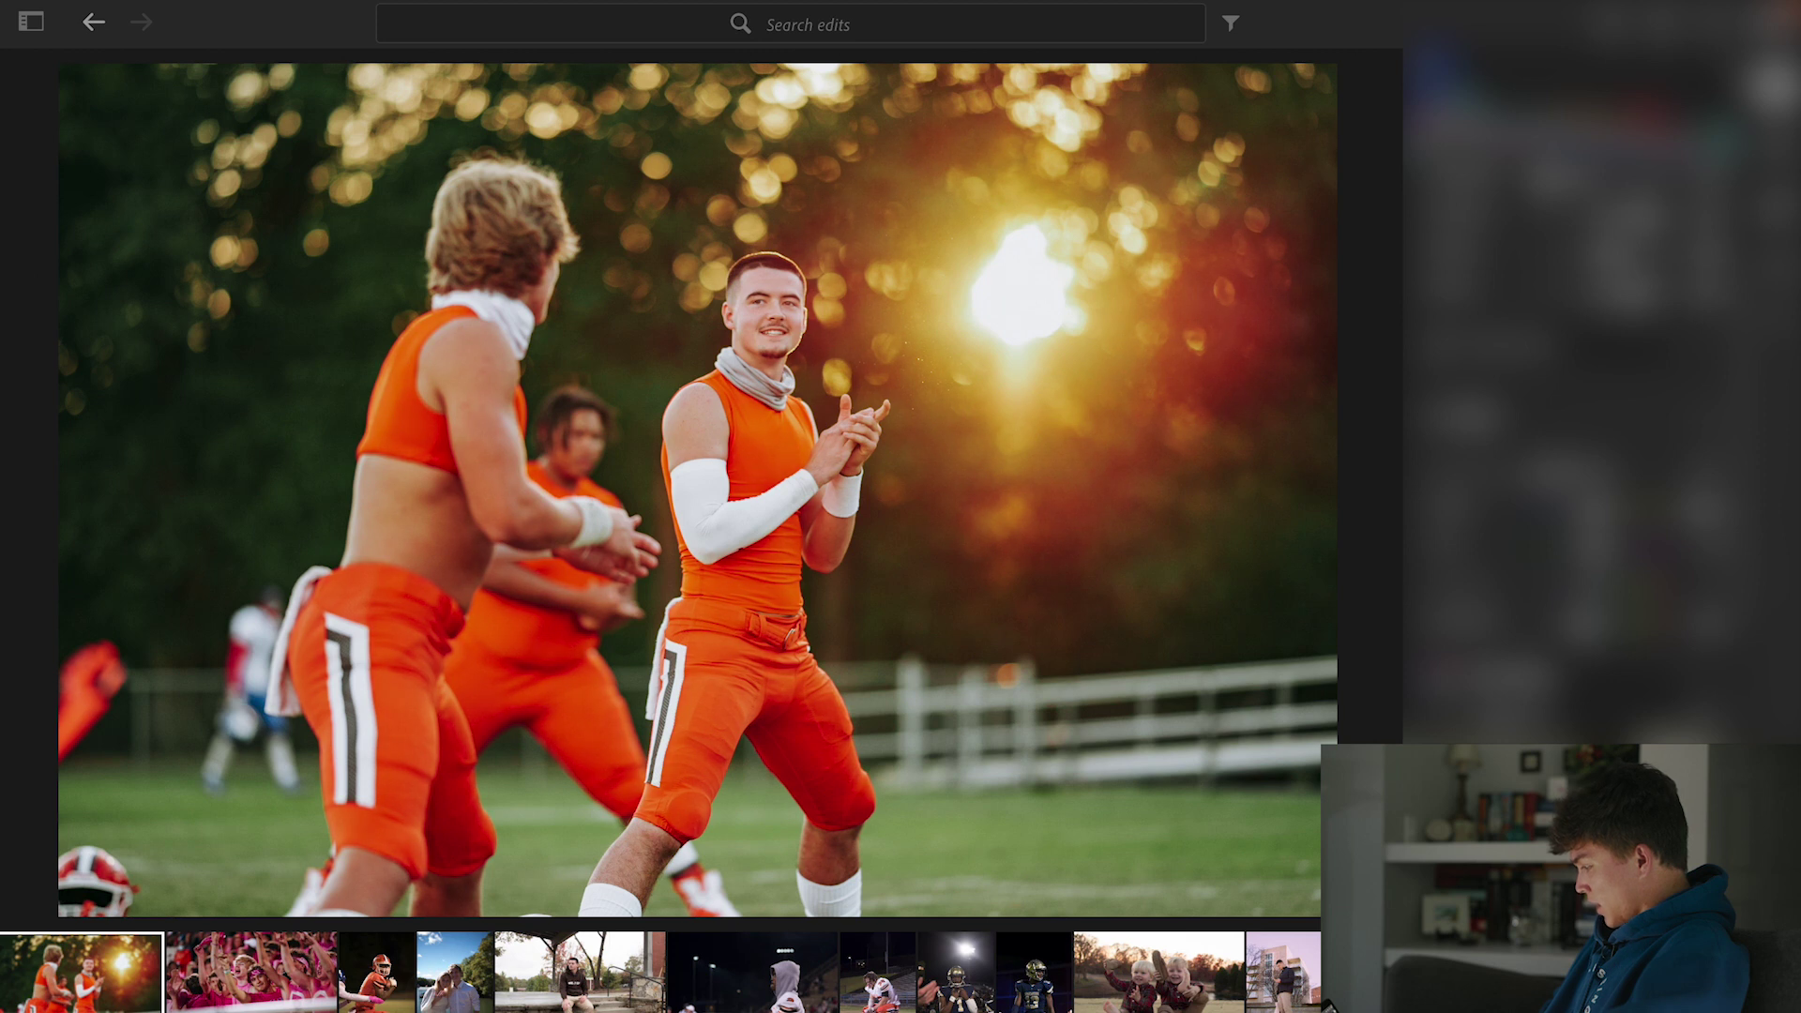
{"action": "key", "text": "ctrl+z"}
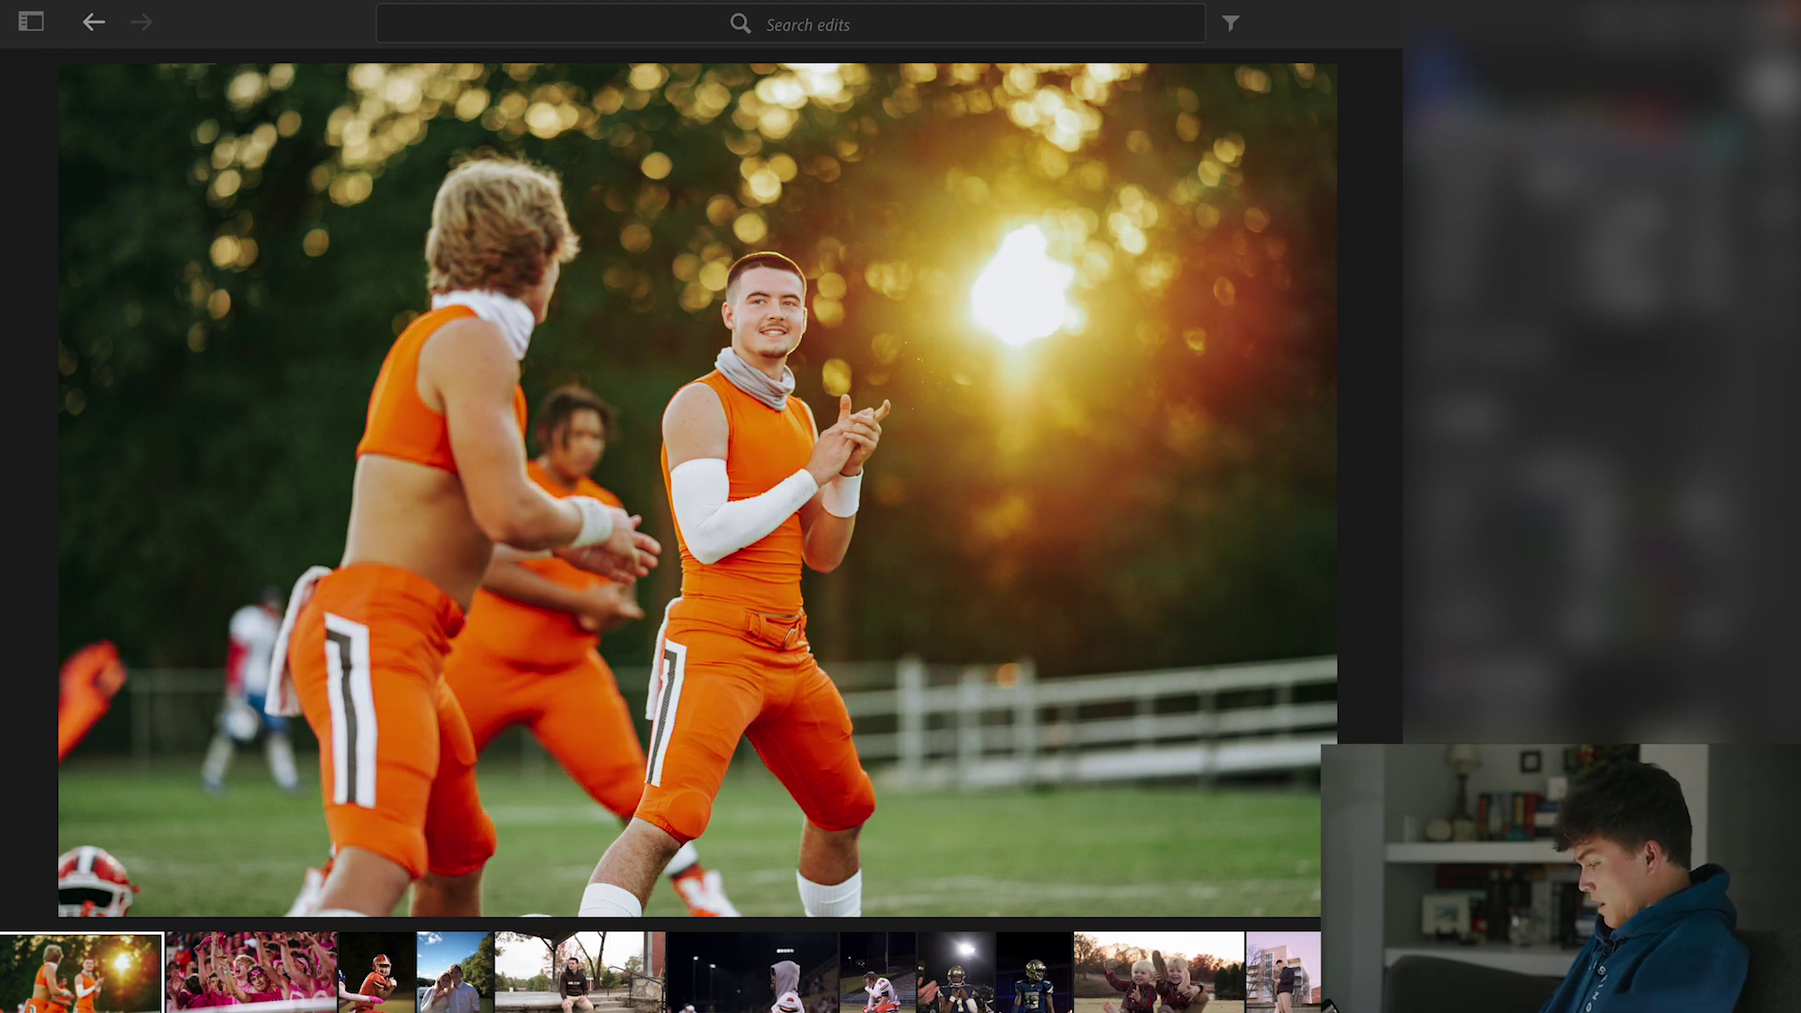
{"action": "key", "text": "ctrl+z"}
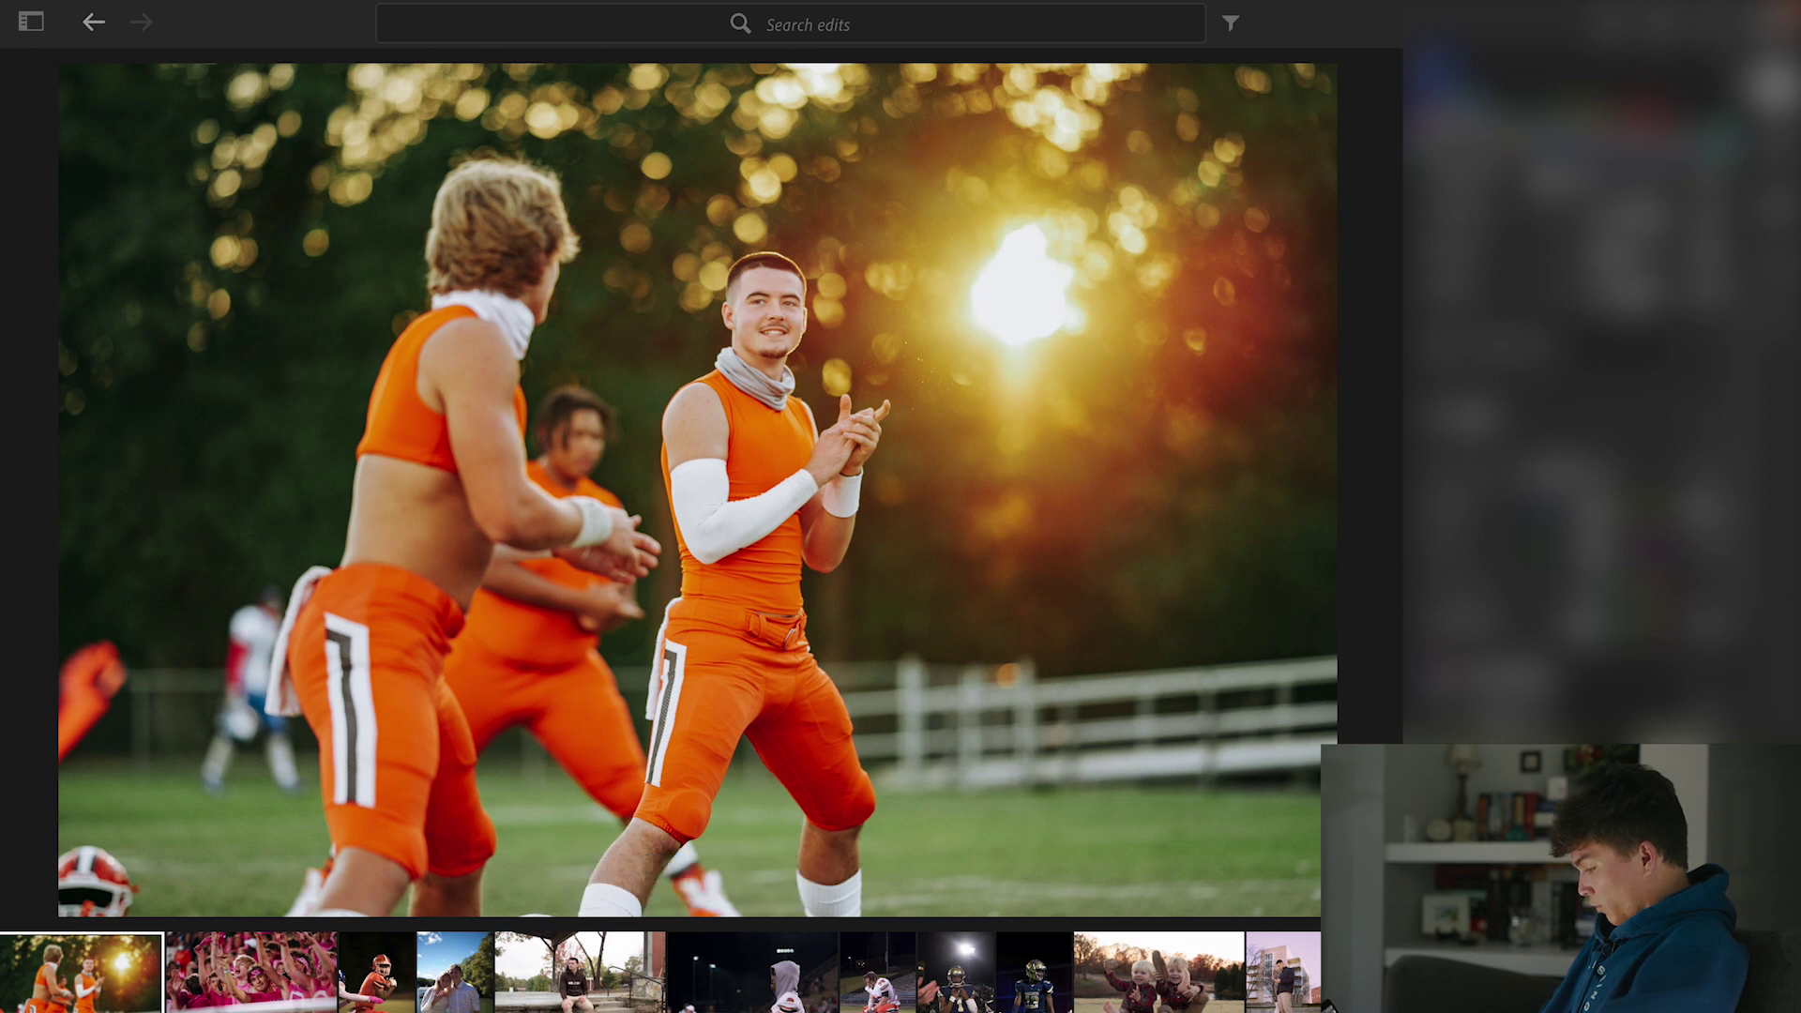
{"action": "key", "text": "ctrl+z"}
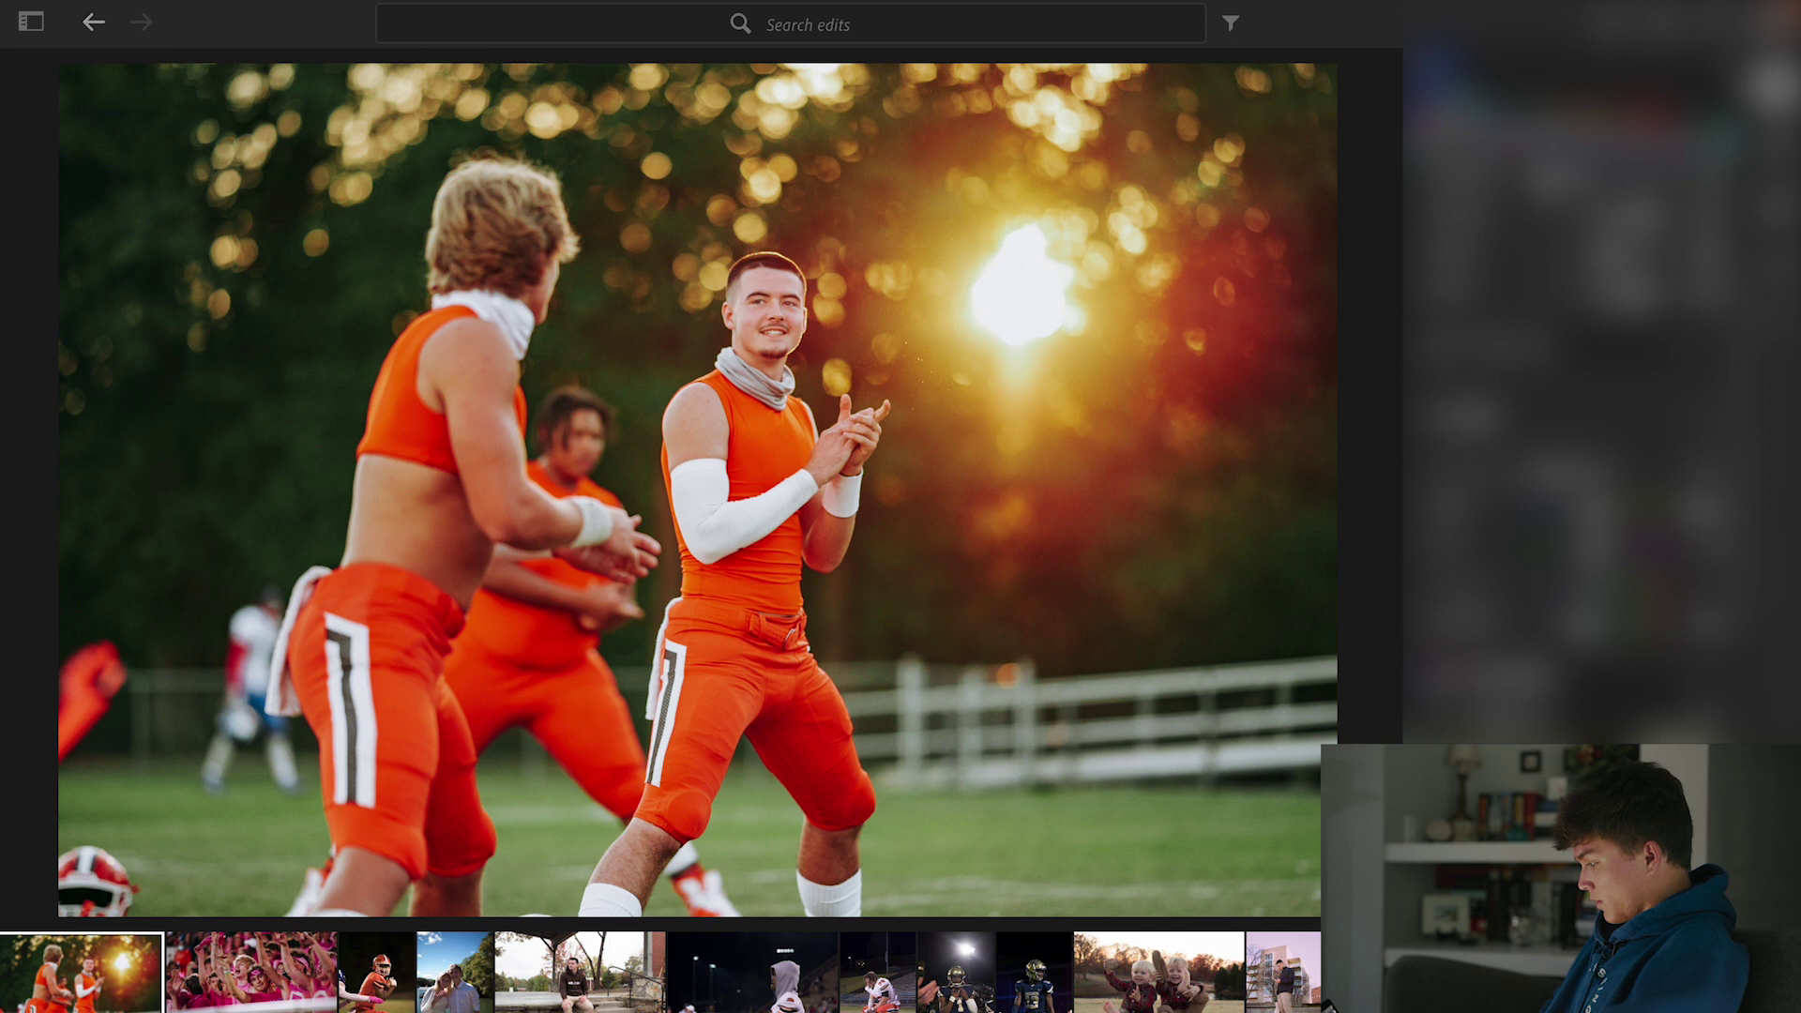
{"action": "left_click", "coordinate": [765, 302]}
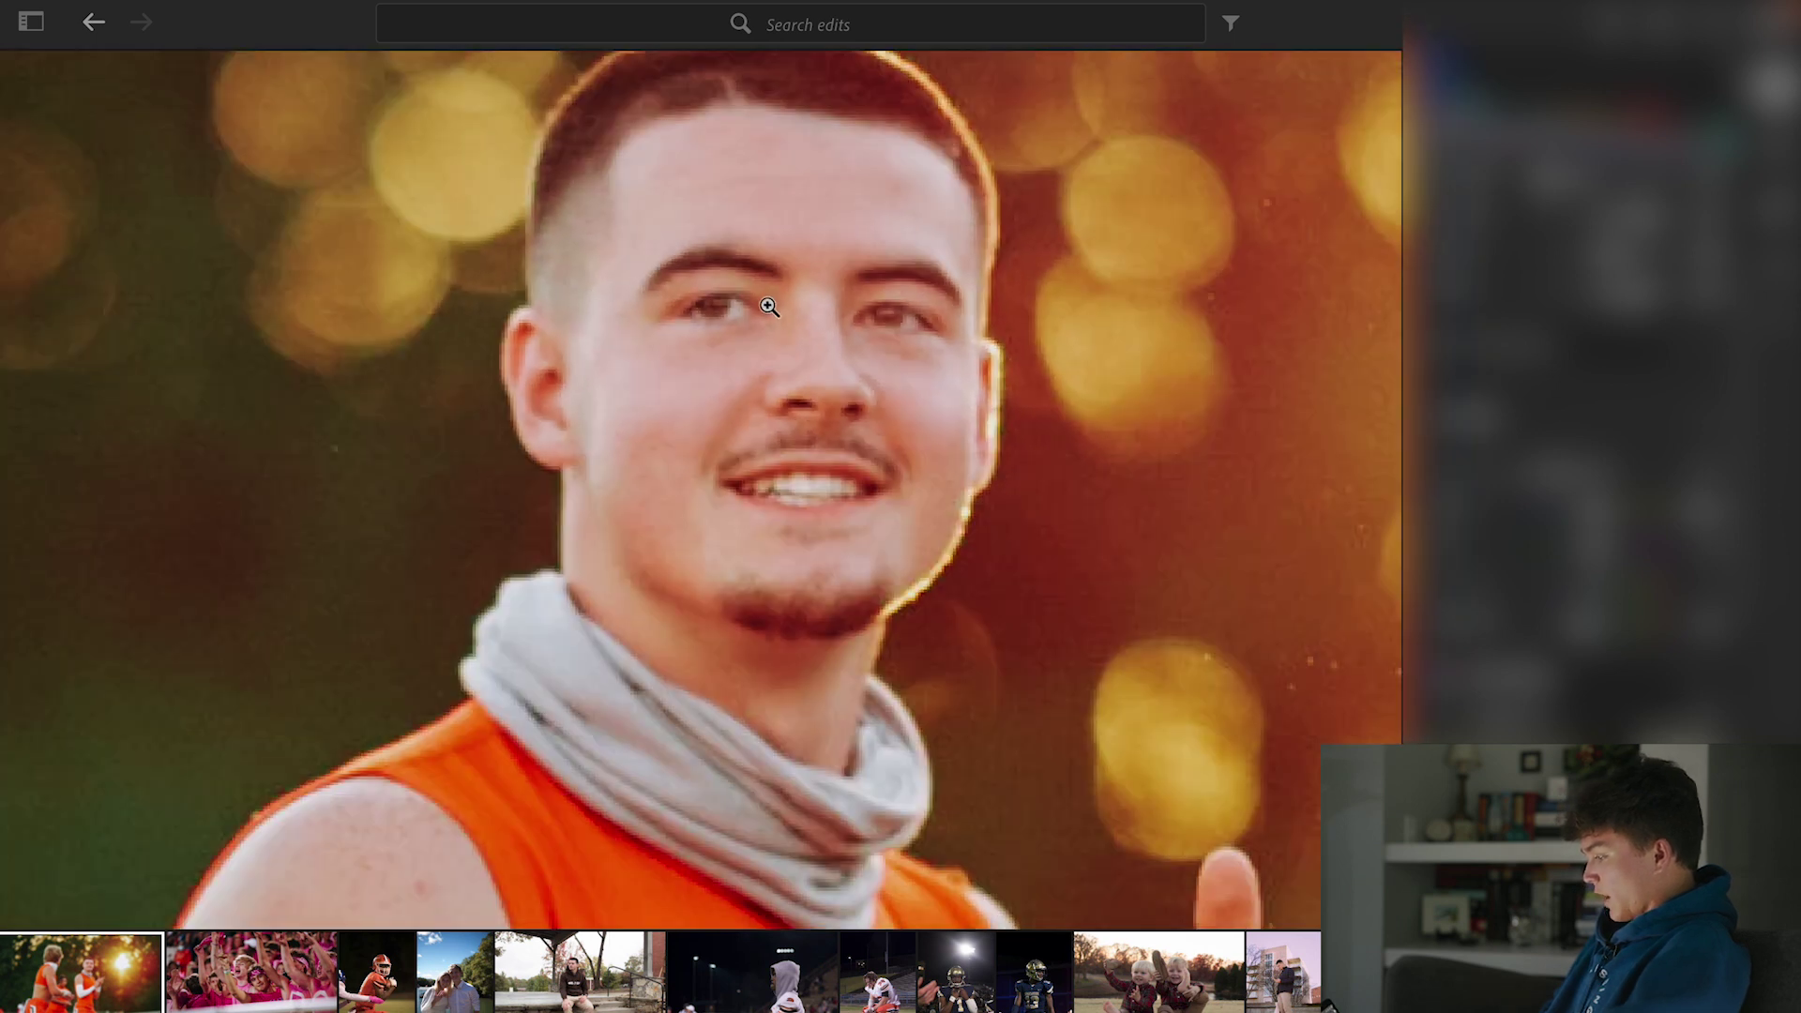
{"action": "left_click", "coordinate": [768, 307]}
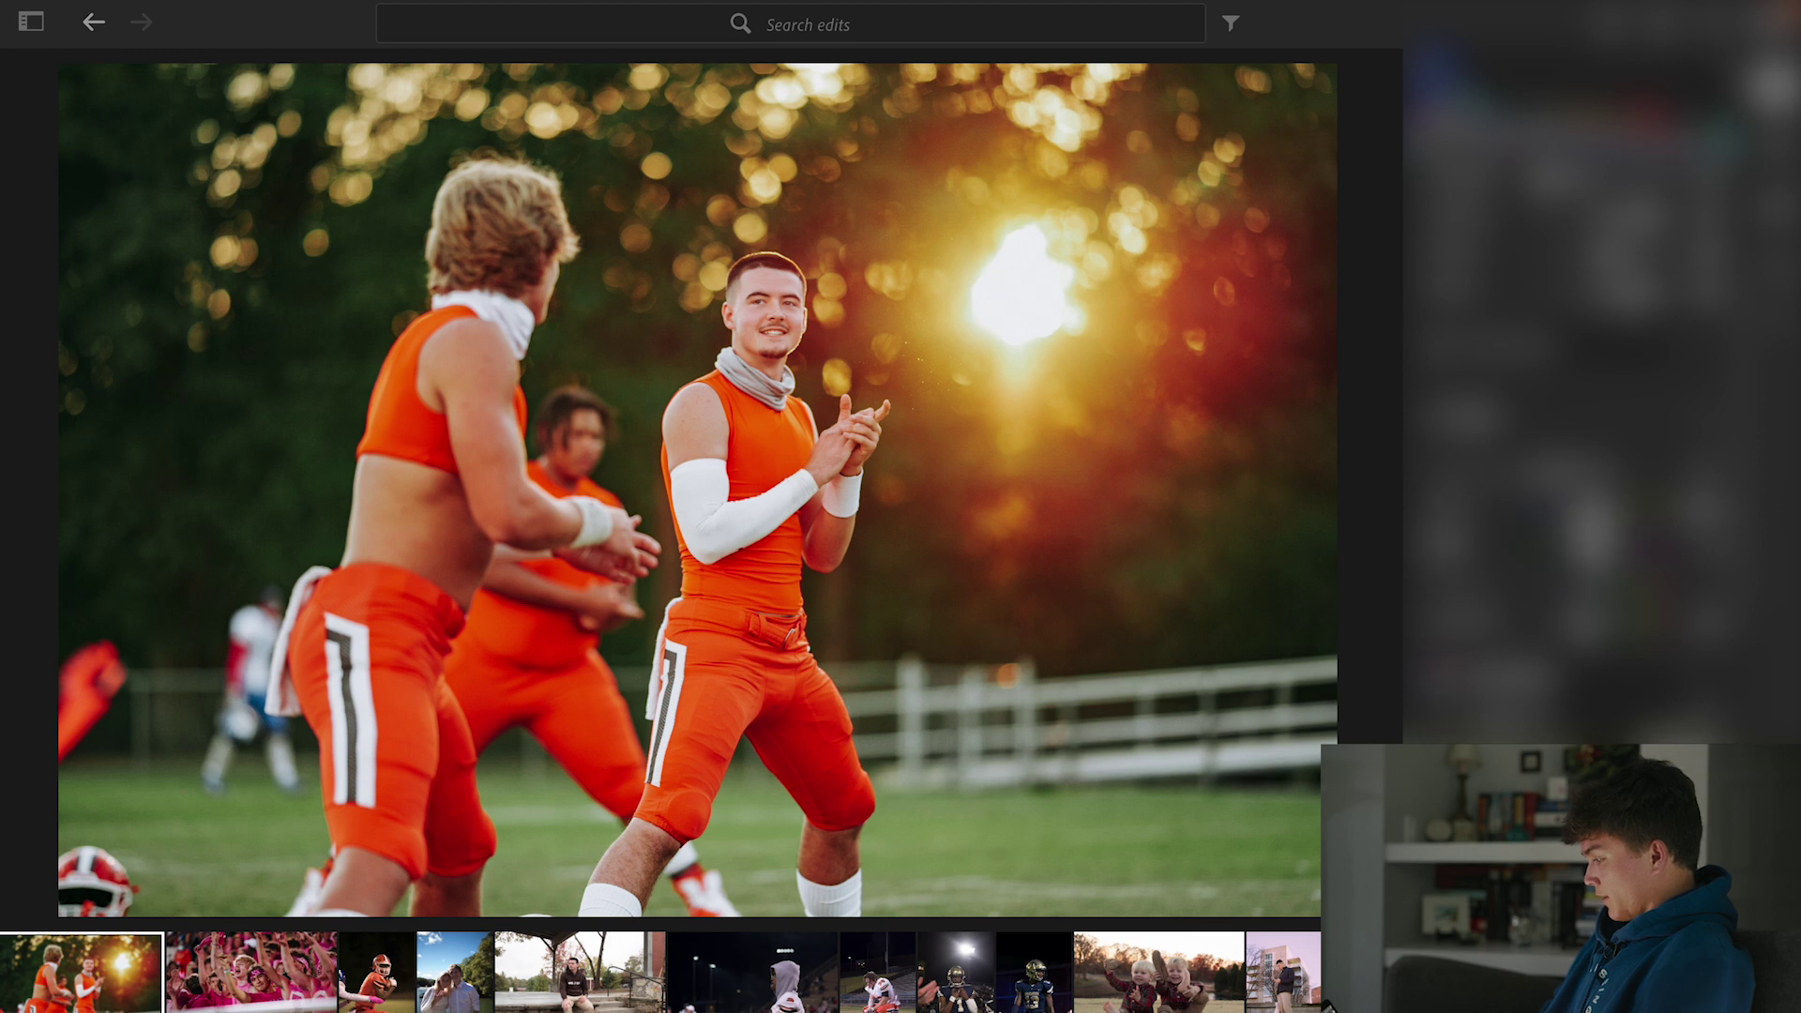
- Adjust the yellow luminance of the sunset photo and undo the last yellow luminance shift
{"action": "scroll", "coordinate": [1575, 422], "scroll_direction": "down", "scroll_amount": 2}
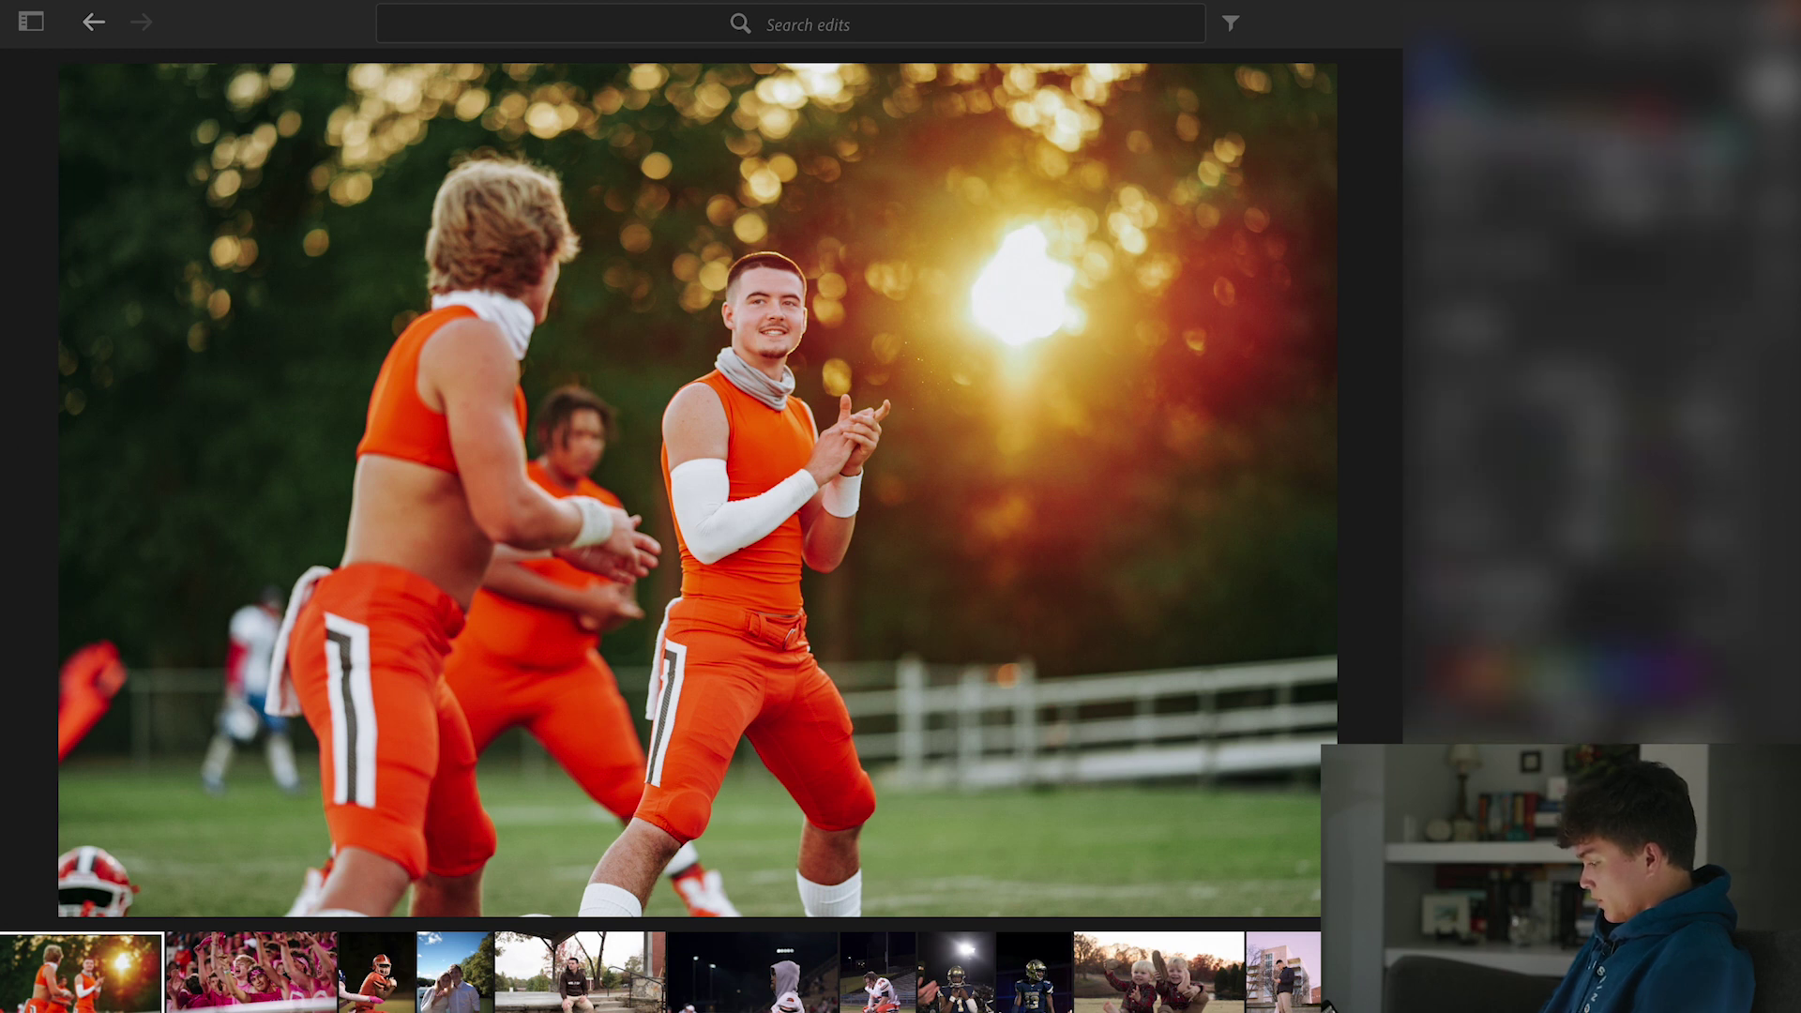
{"action": "left_click", "coordinate": [1519, 673]}
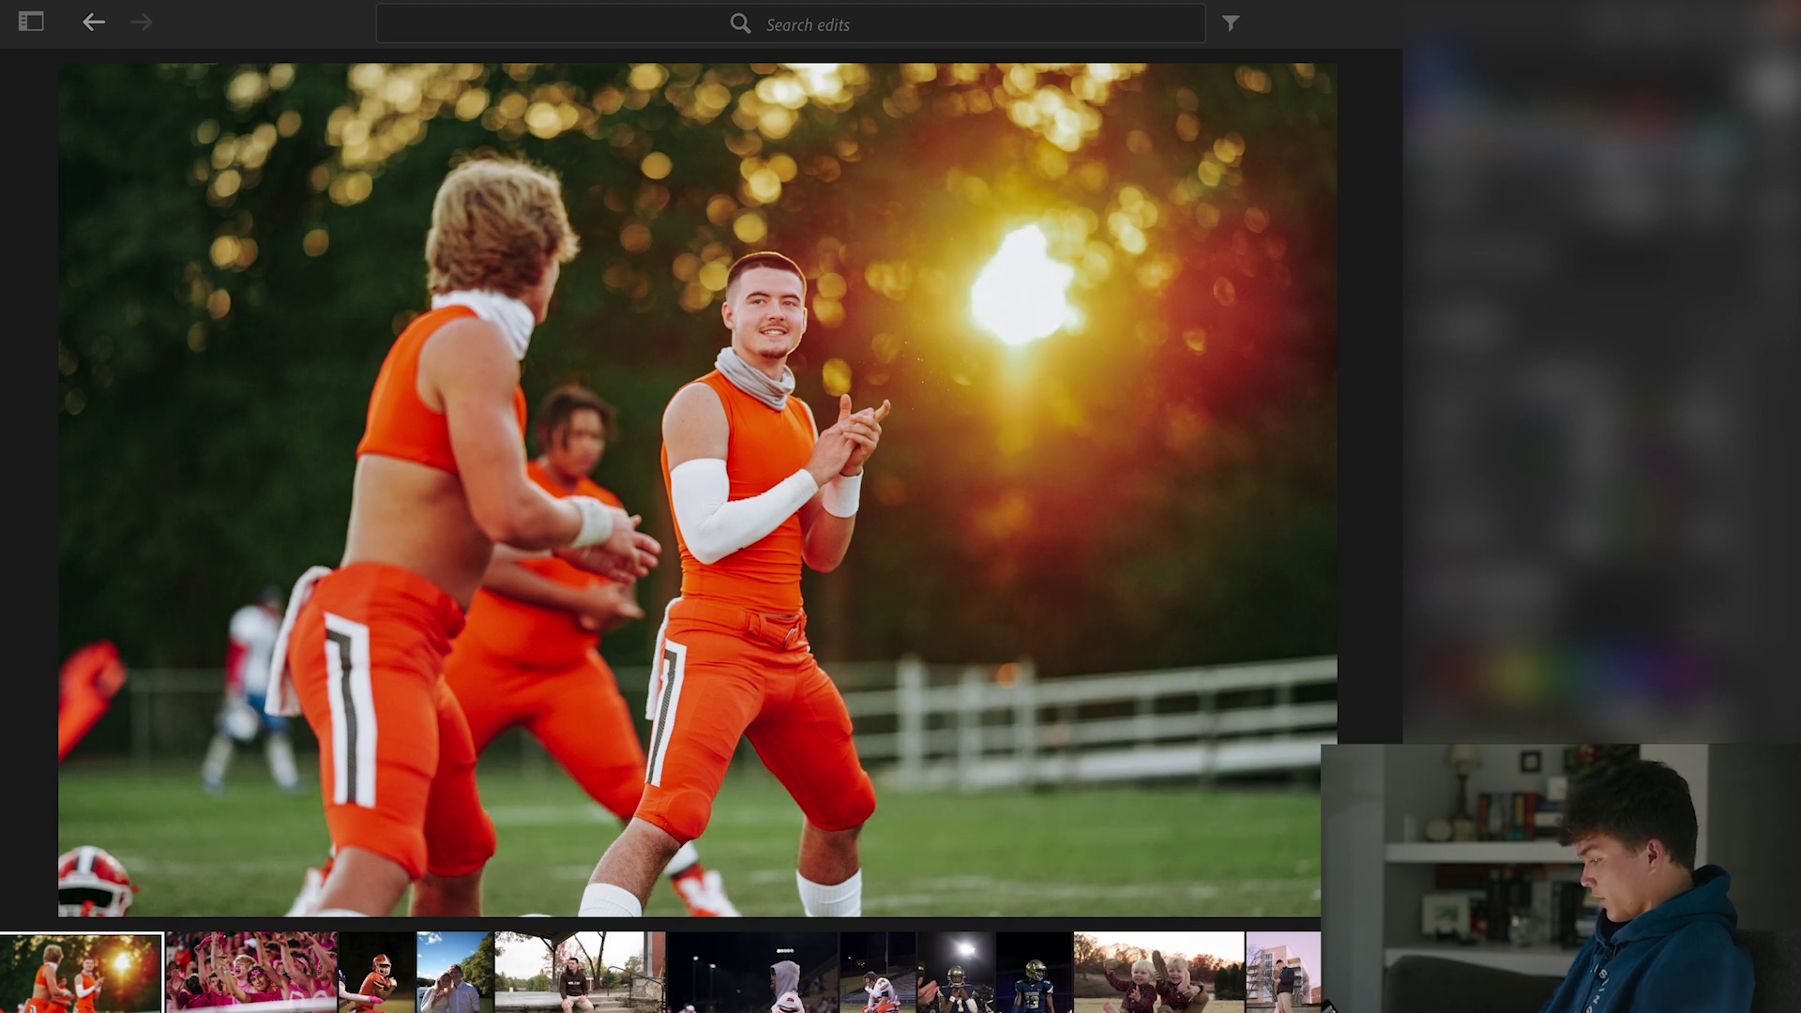
{"action": "key", "text": "ctrl+z"}
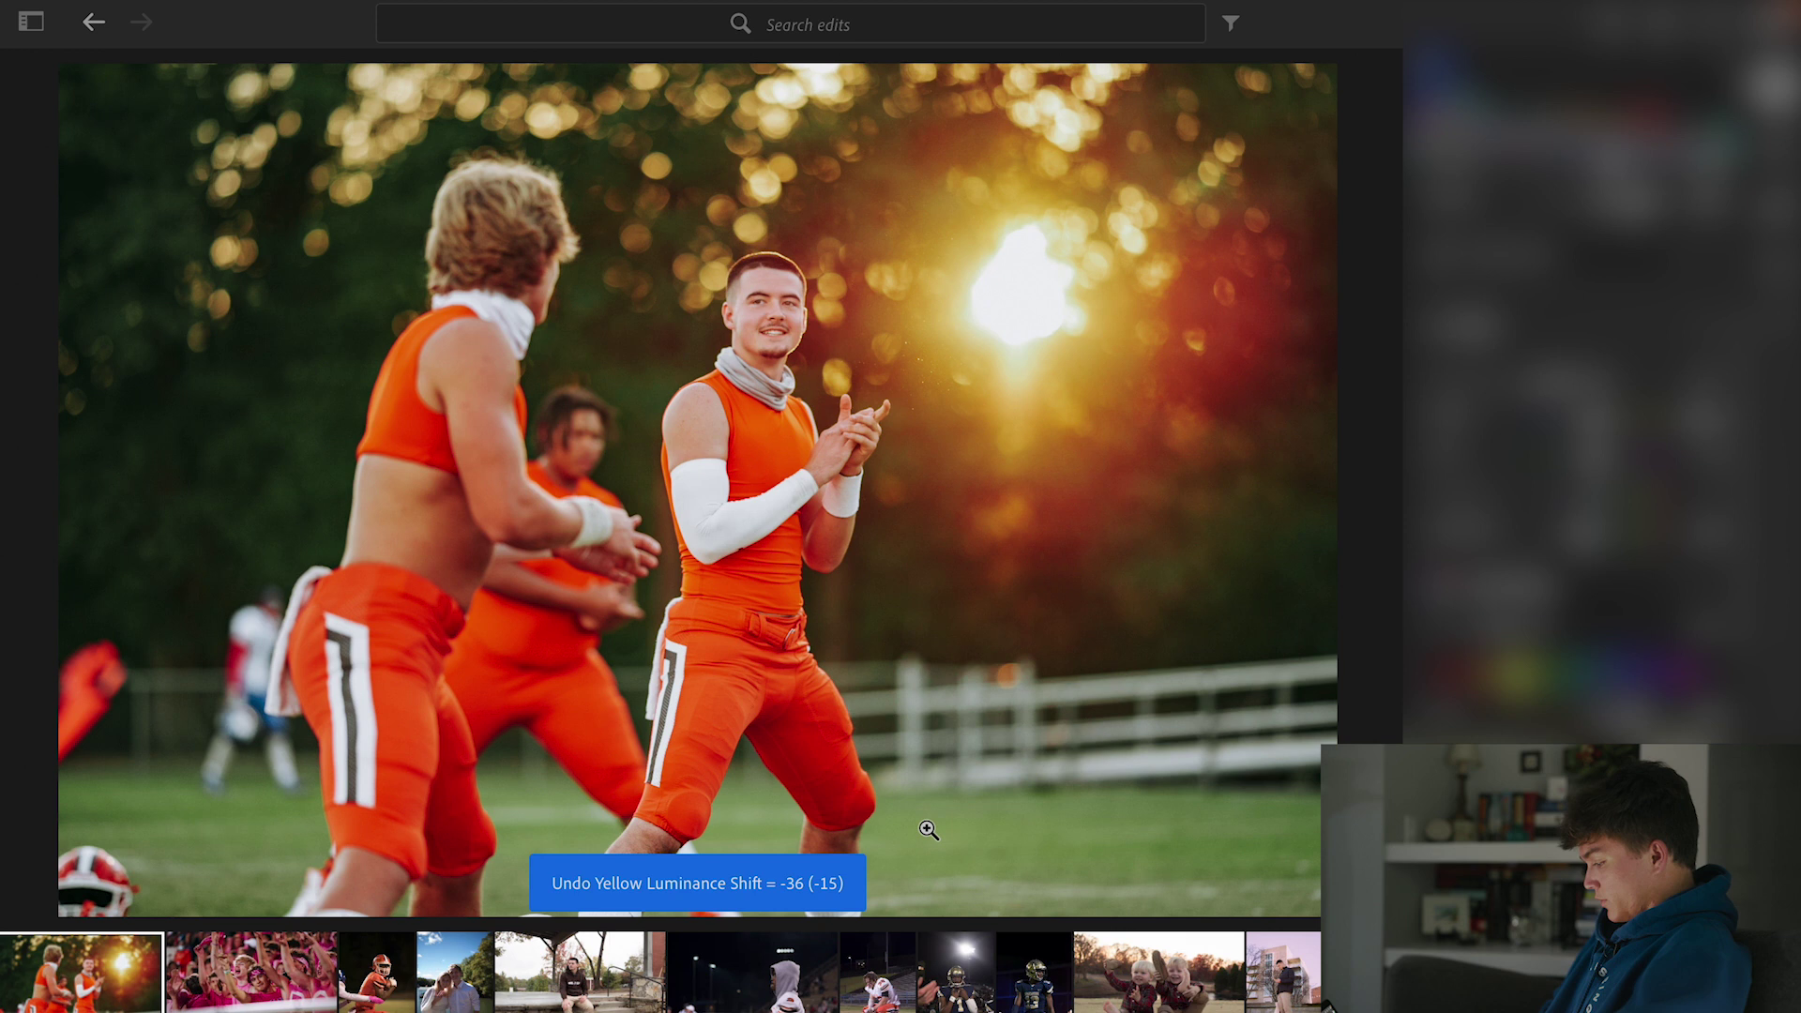
- Compare the night photo of the player carrying the ball with the edited sunset photo
{"action": "left_click", "coordinate": [380, 980]}
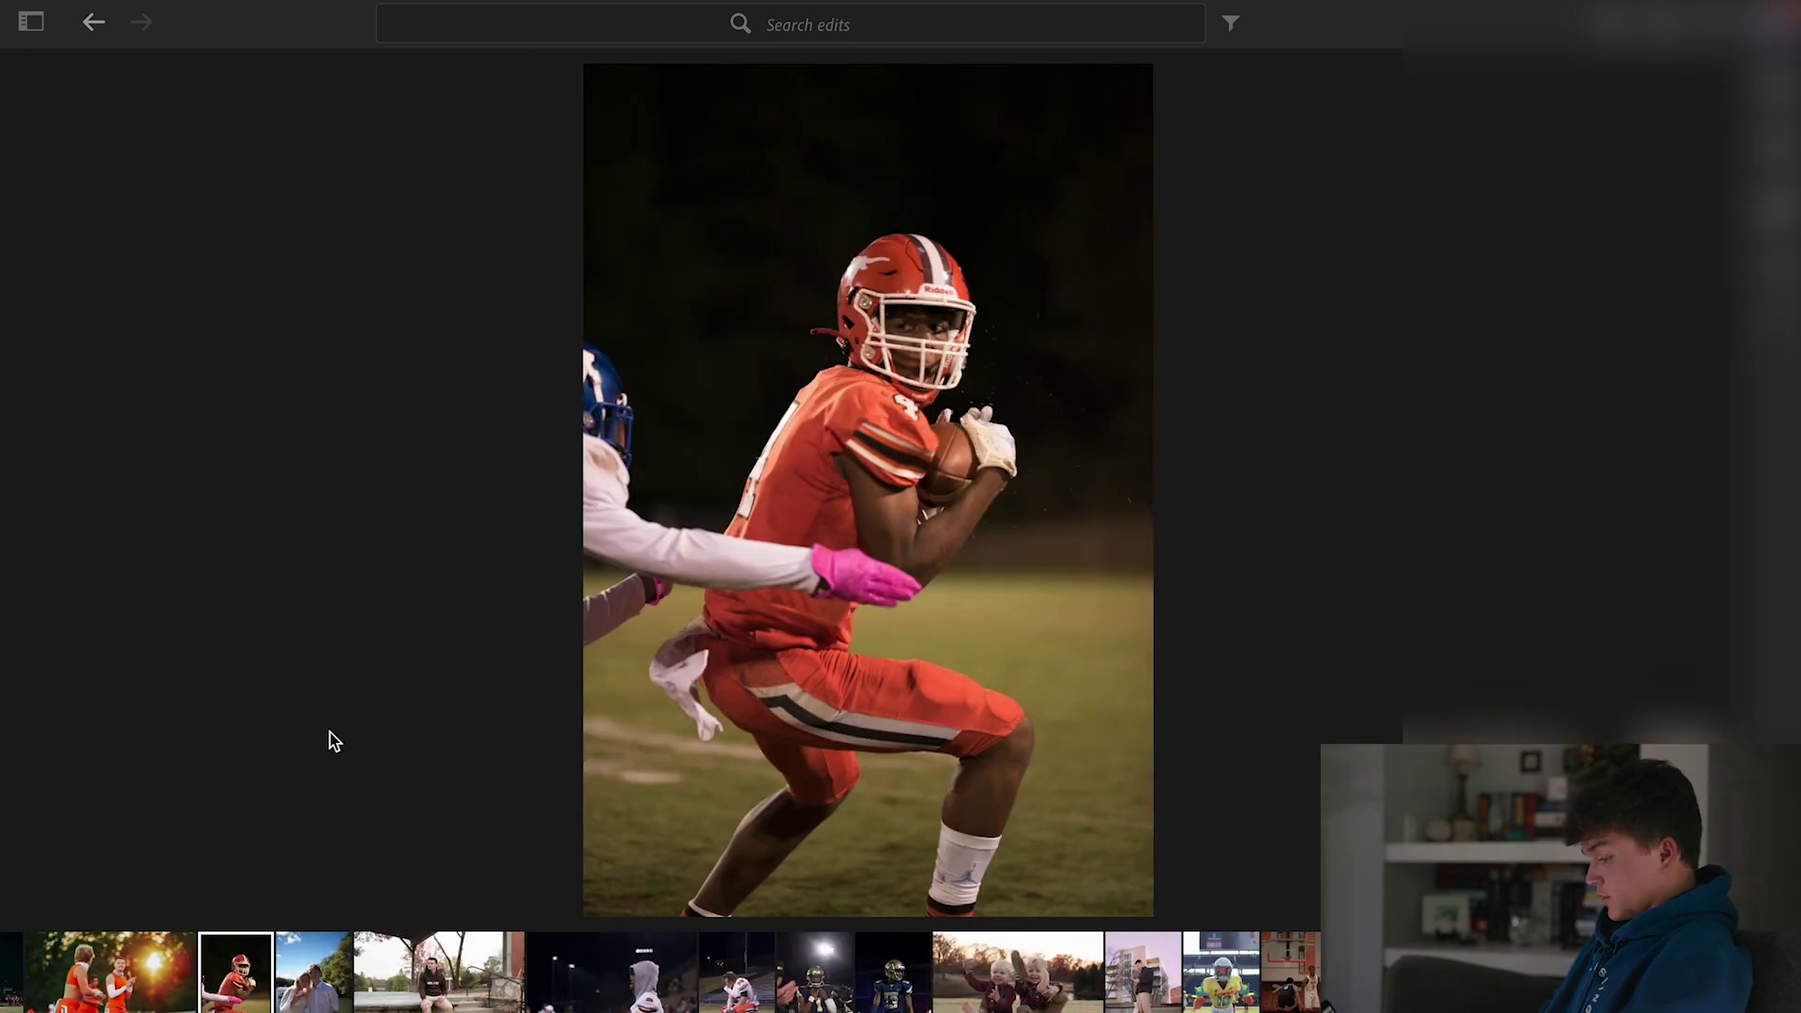
{"action": "left_click", "coordinate": [152, 977]}
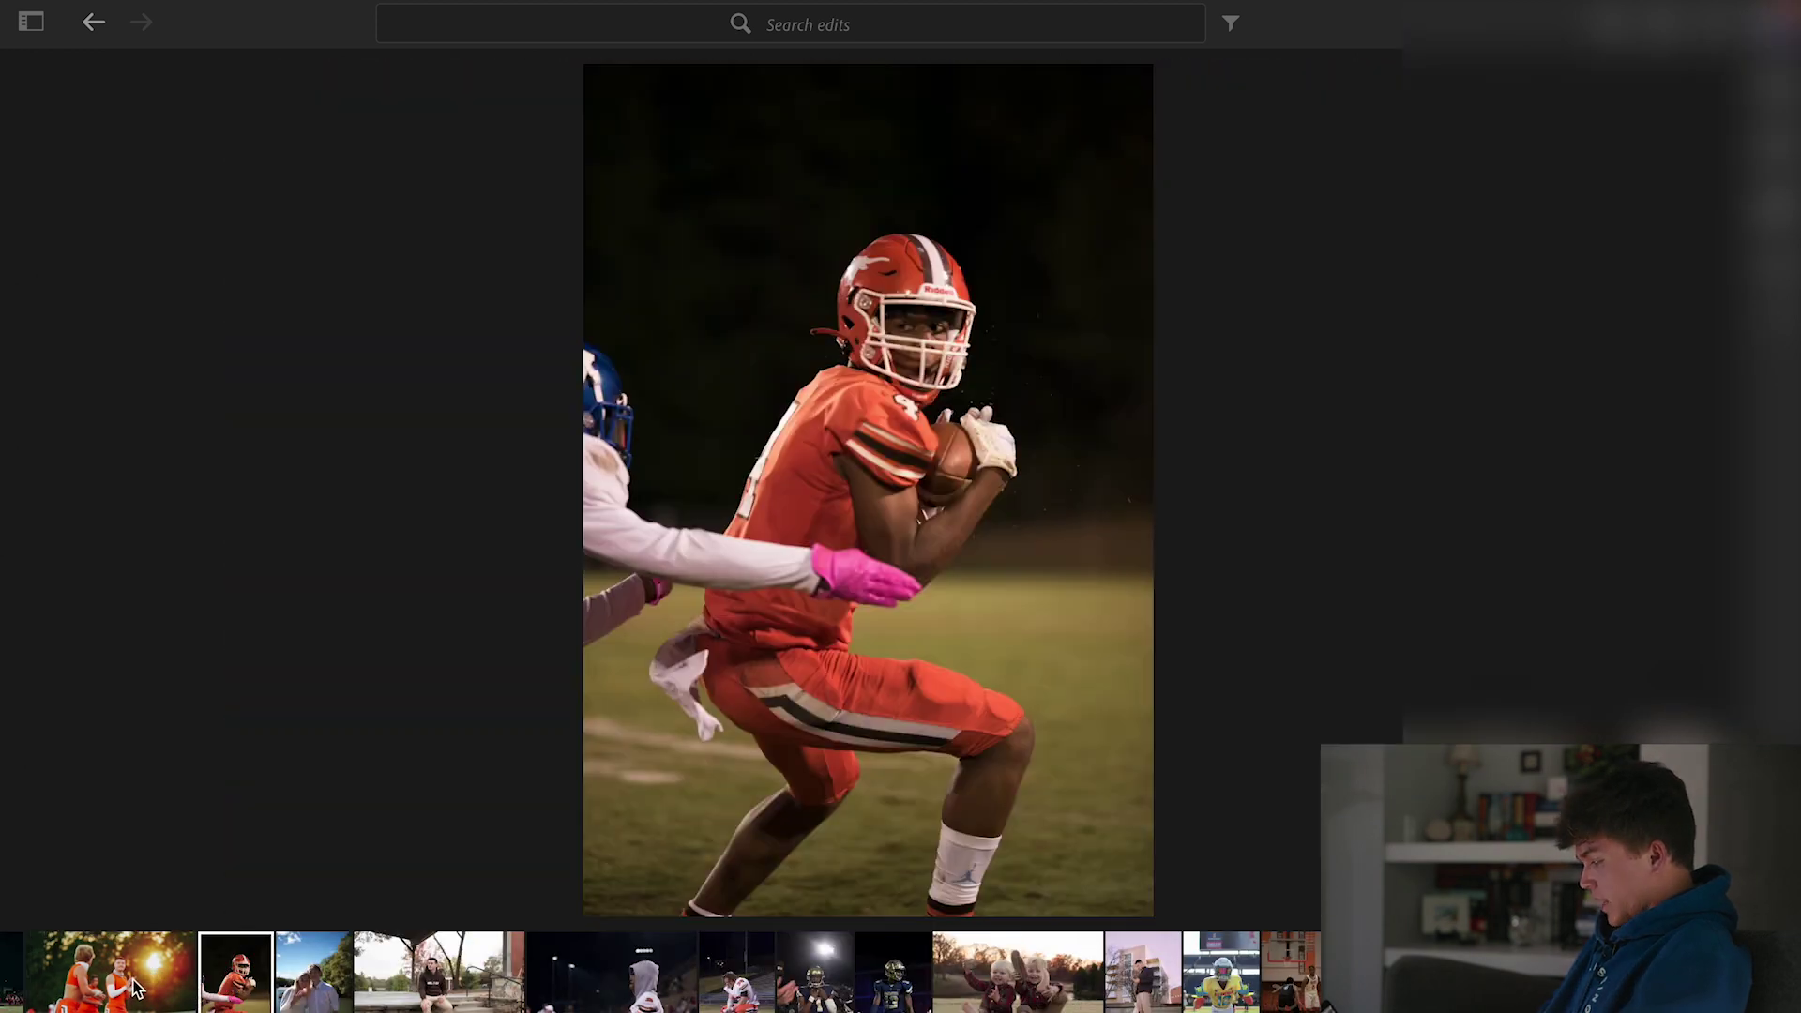
{"action": "left_click", "coordinate": [150, 980]}
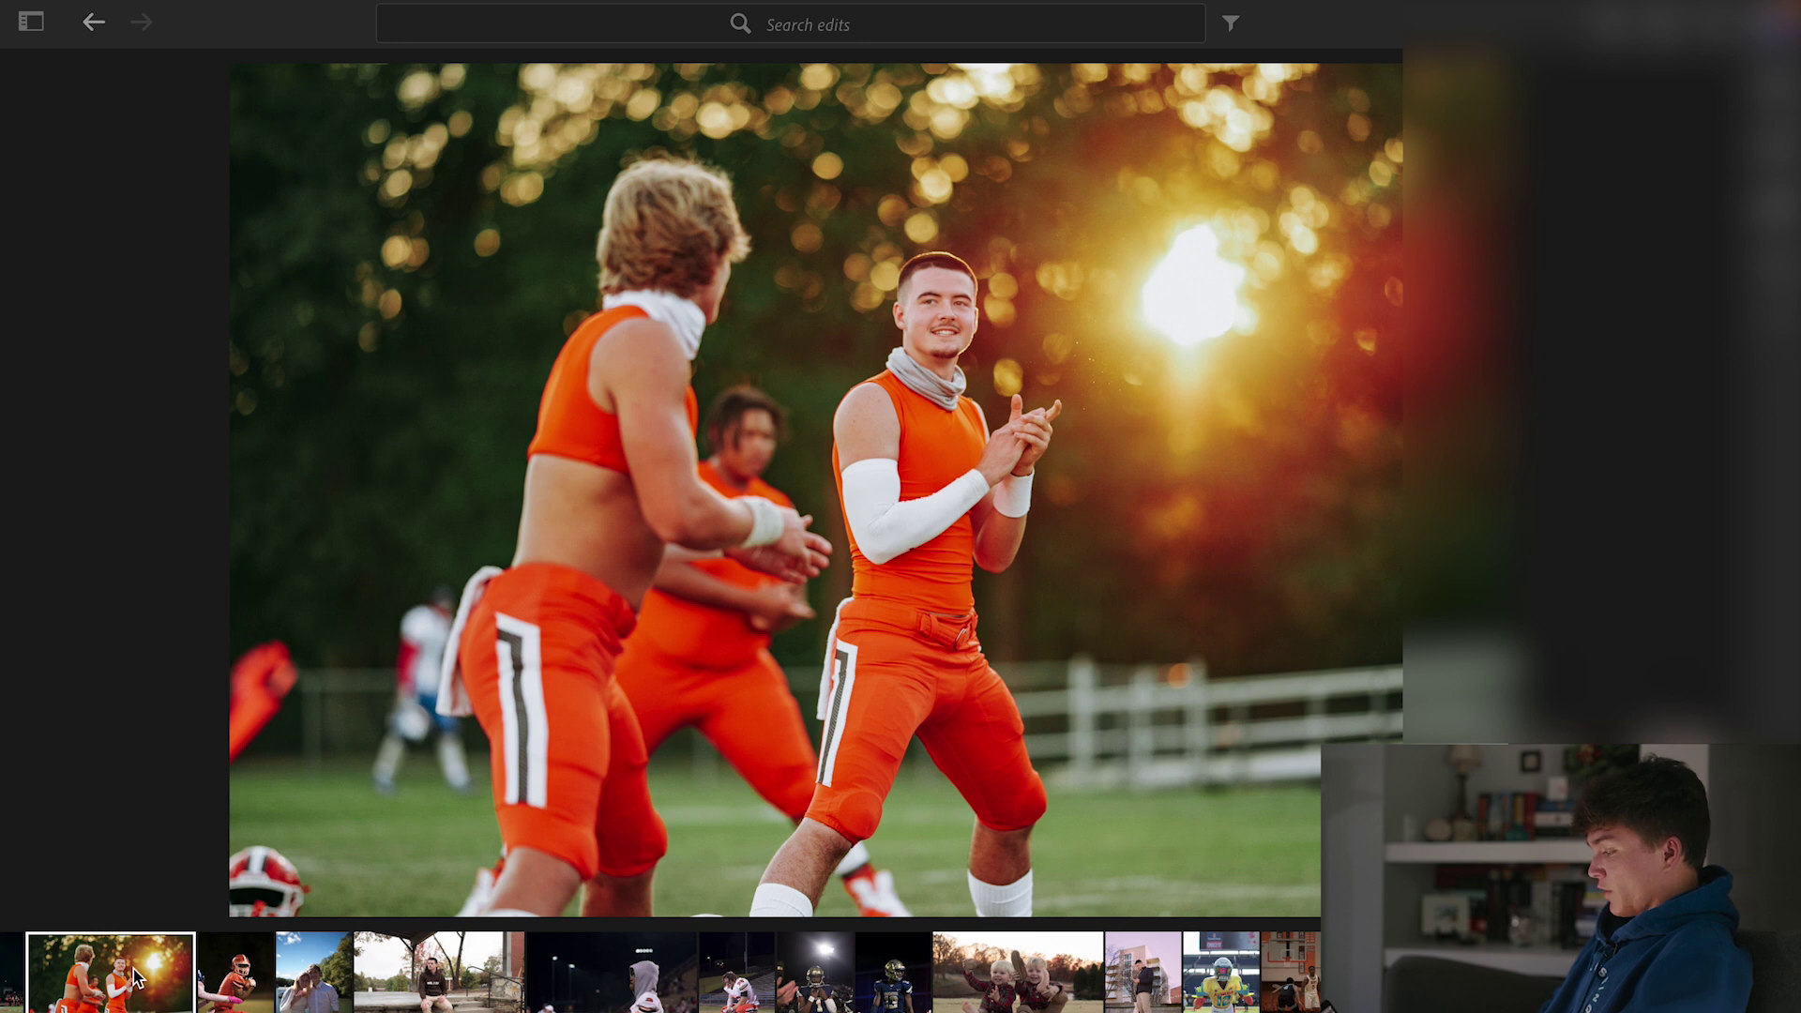
{"action": "left_click", "coordinate": [217, 970]}
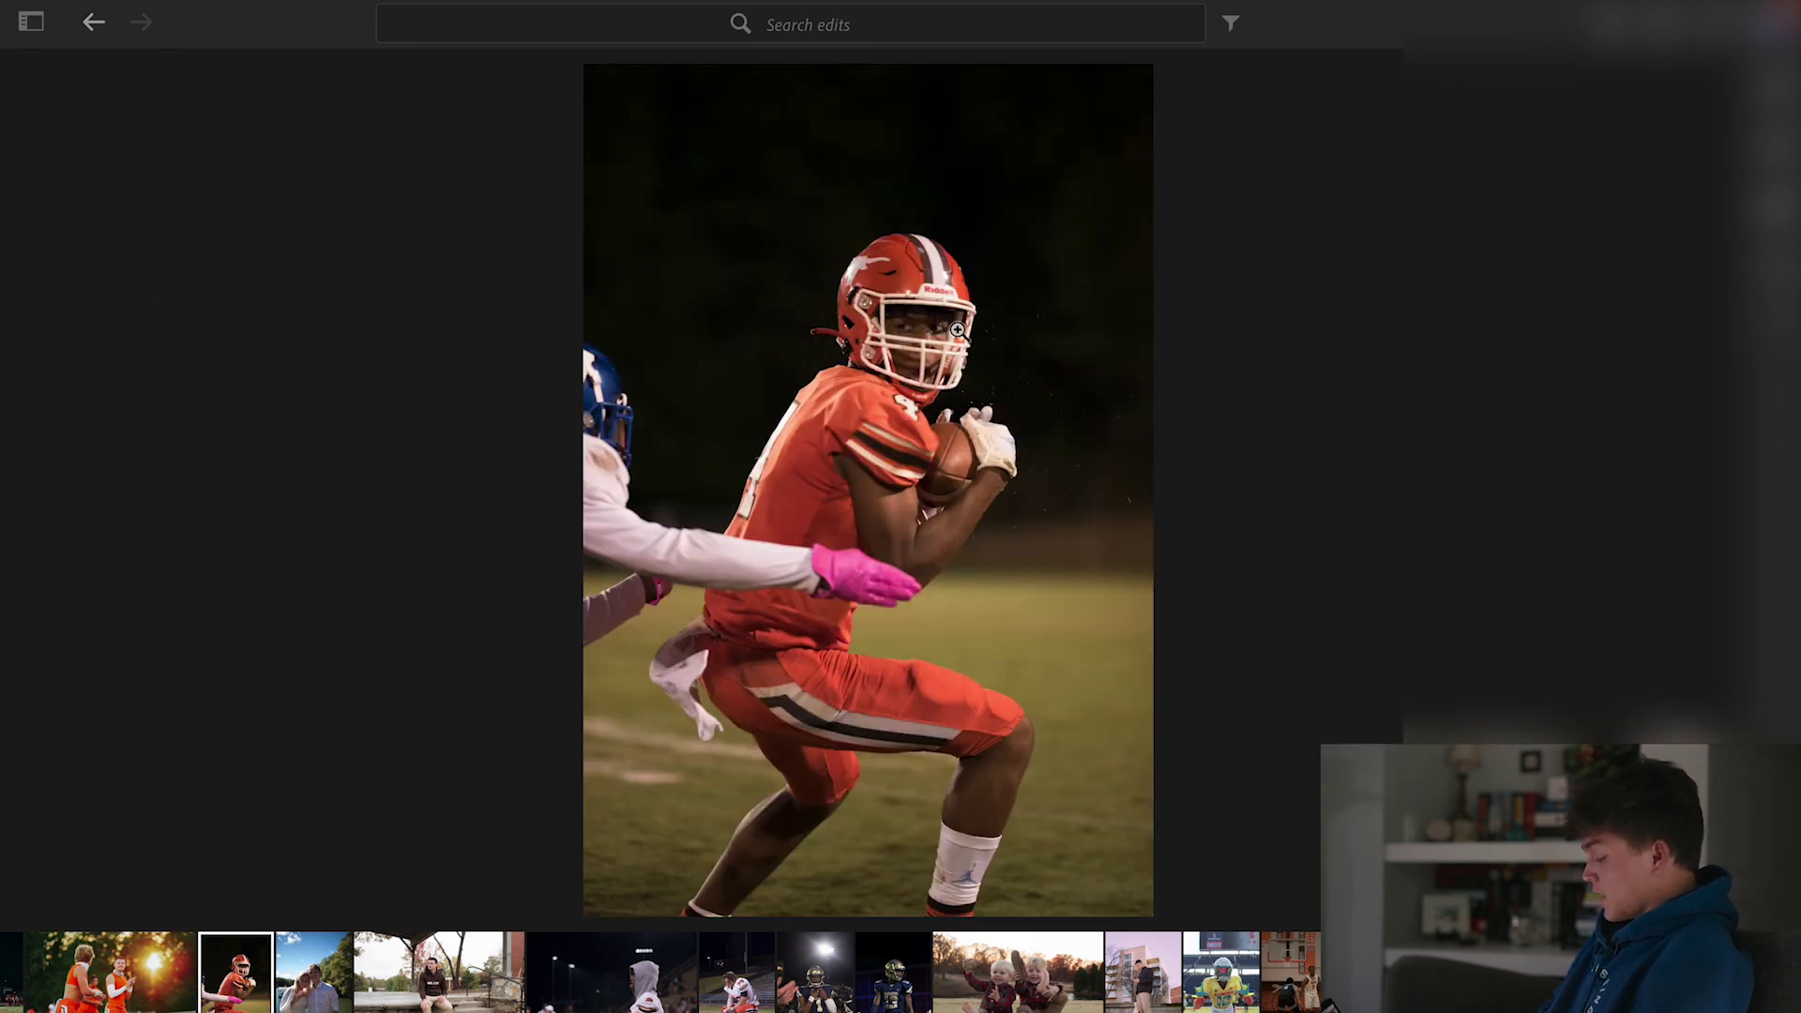
- Try the sunset photo's edit settings on the photo of the player carrying the ball and undo the paste
{"action": "left_click", "coordinate": [119, 978]}
{"action": "key", "text": "ctrl+c"}
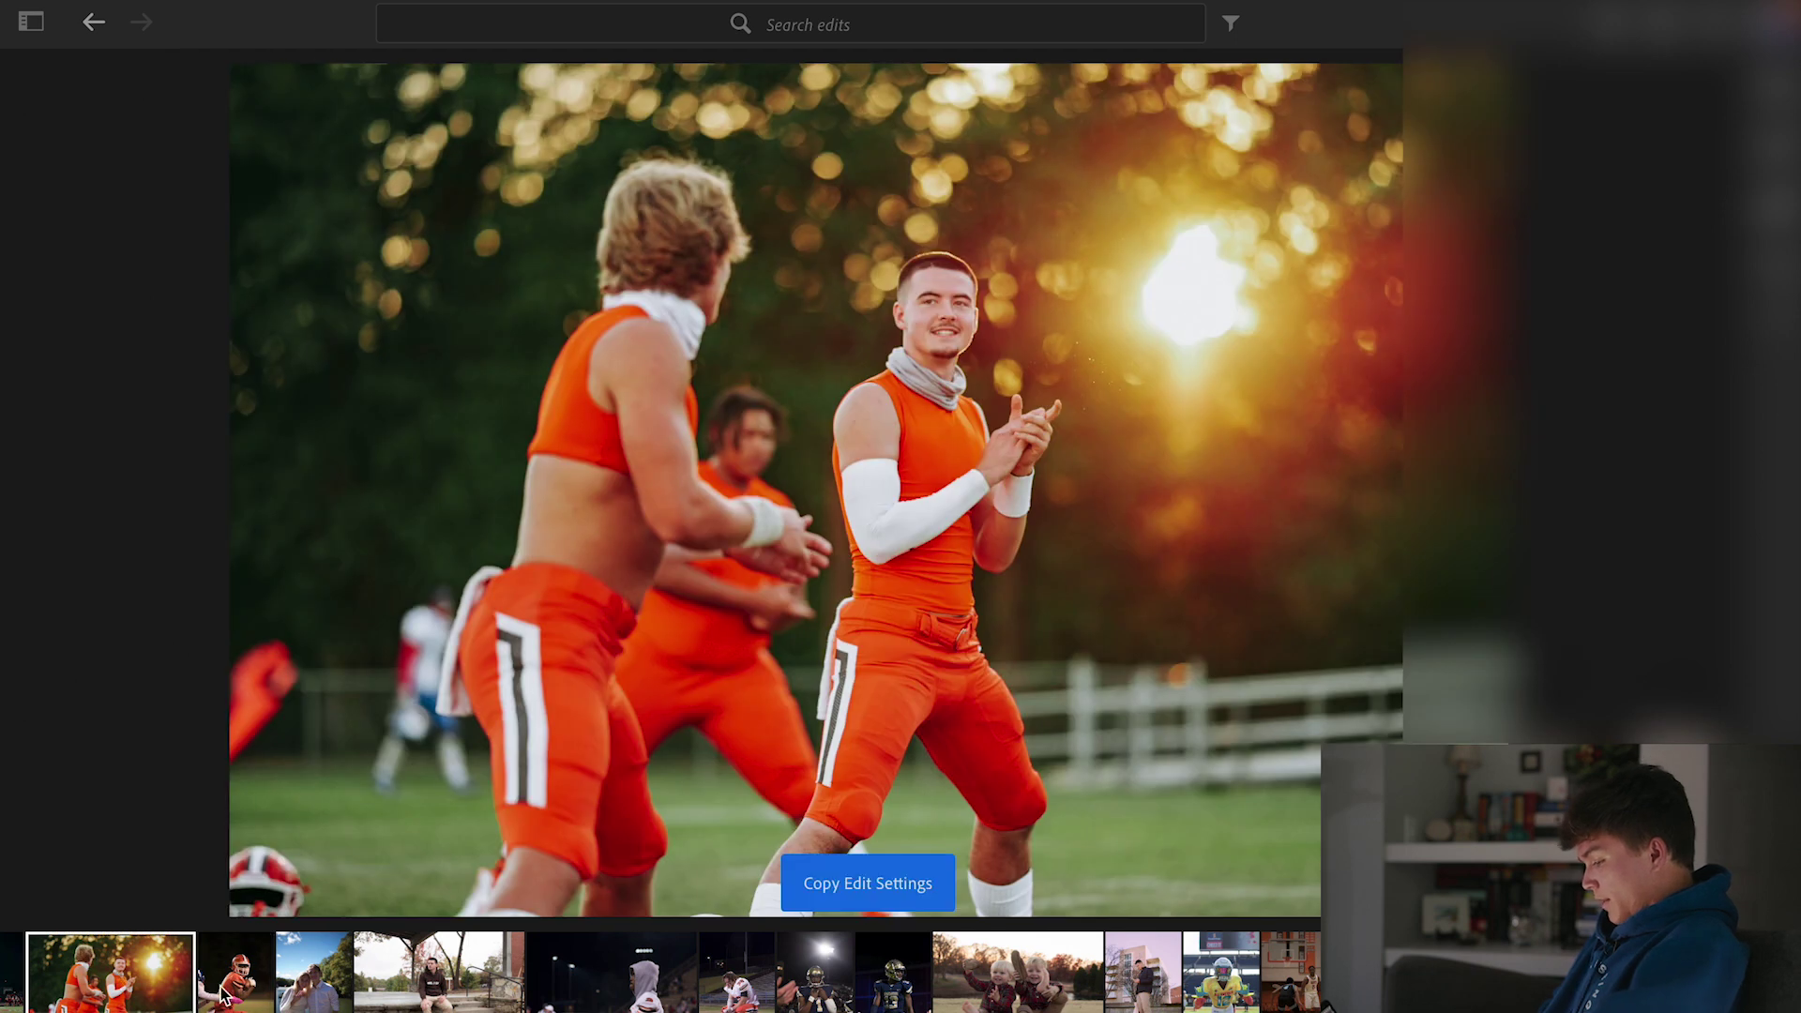
{"action": "left_click", "coordinate": [241, 990]}
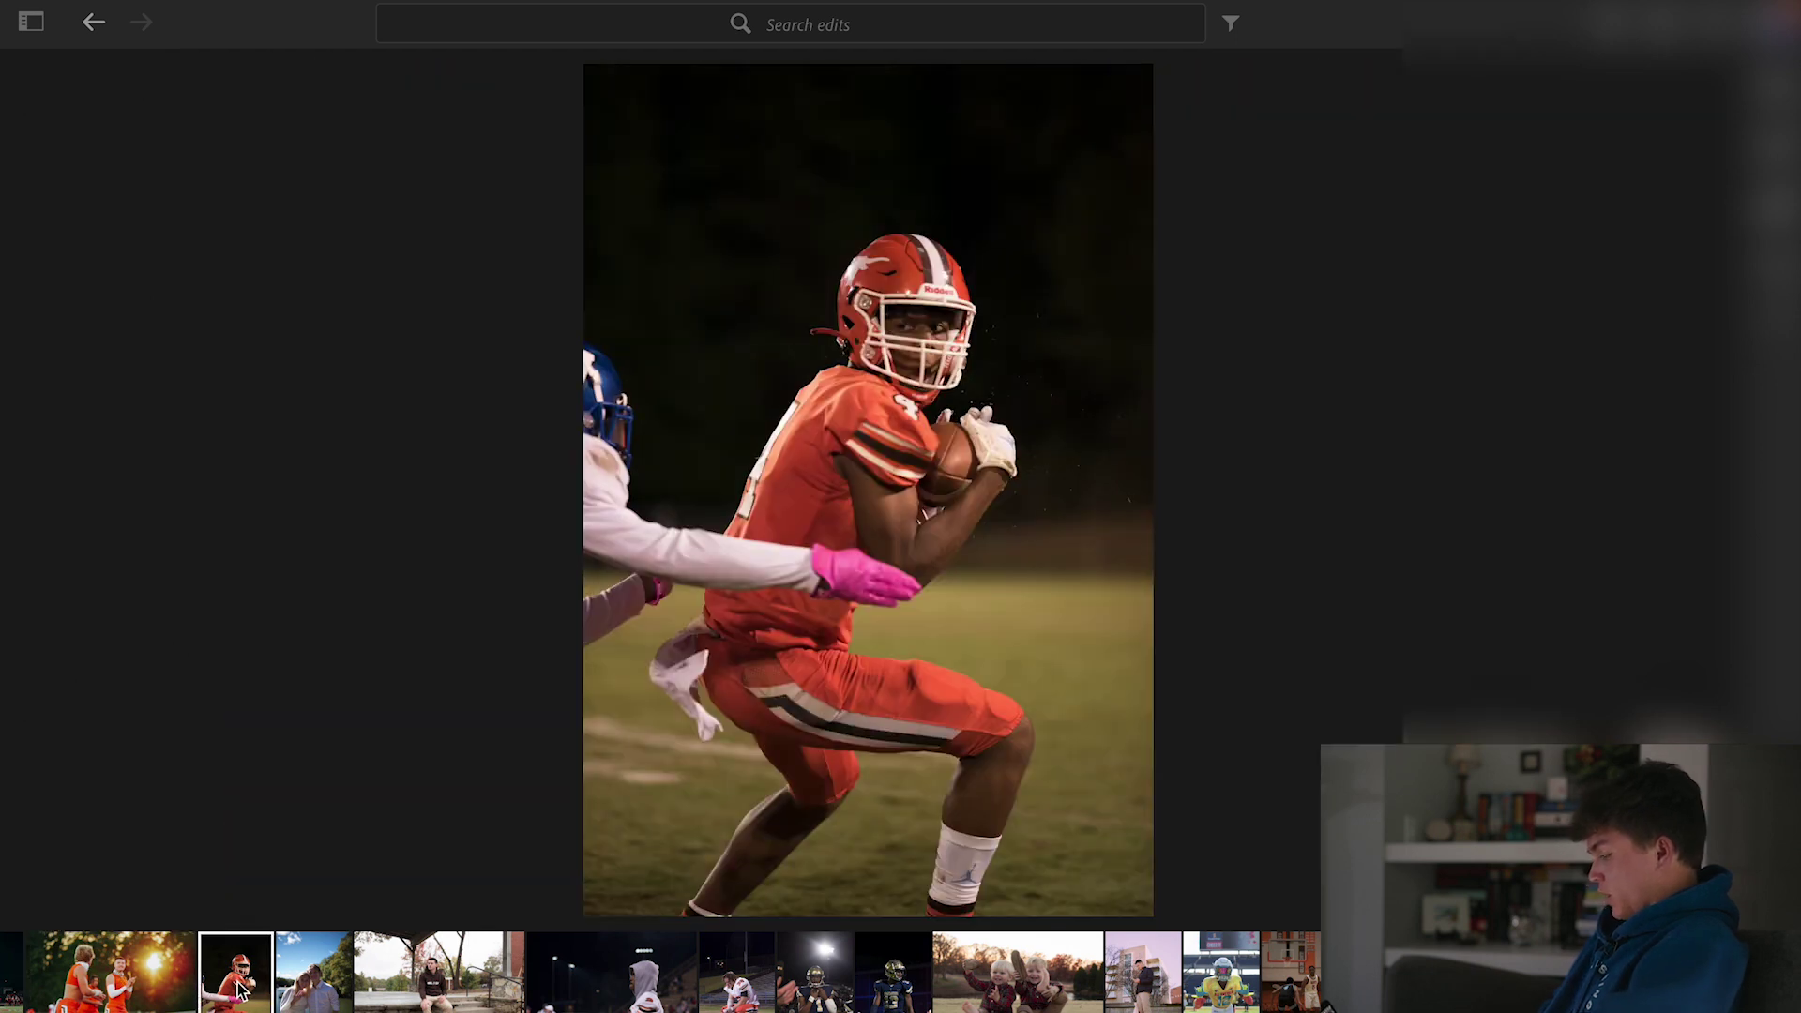
{"action": "key", "text": "ctrl+v"}
{"action": "key", "text": "ctrl+z"}
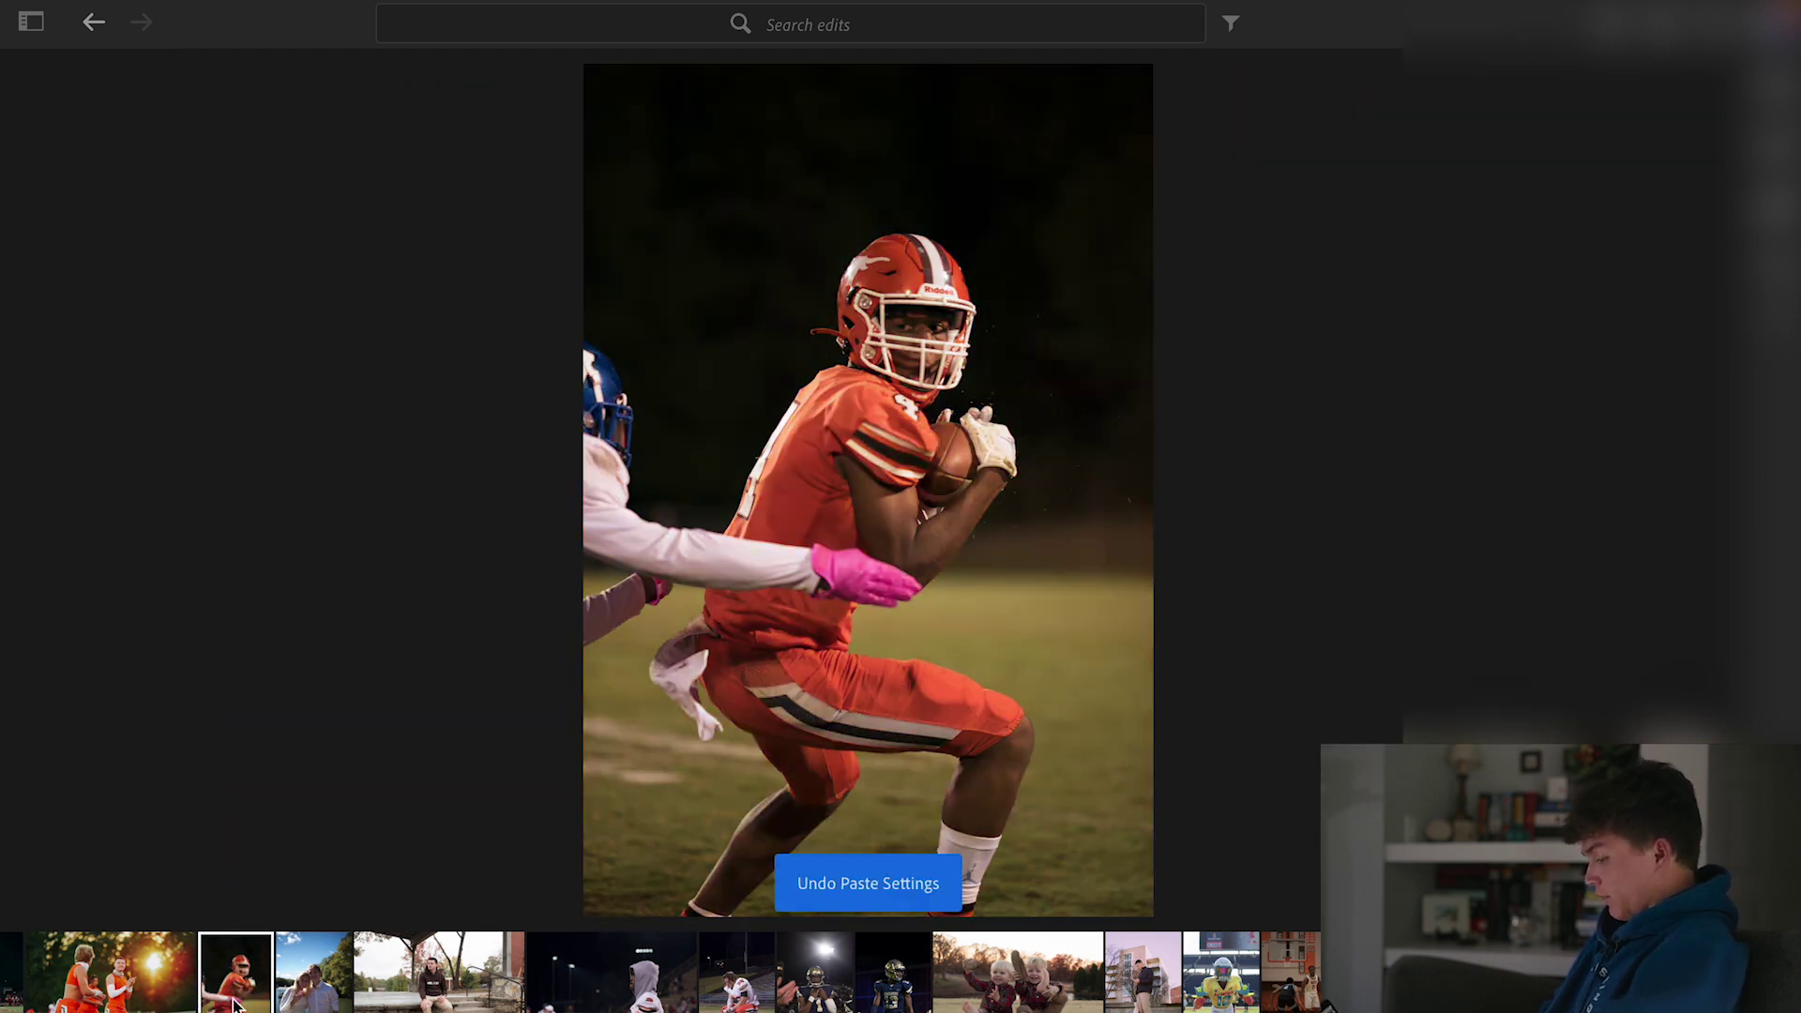
- Apply the Gameday 1 preset to the night photo of the player carrying the ball
{"action": "key", "text": "e"}
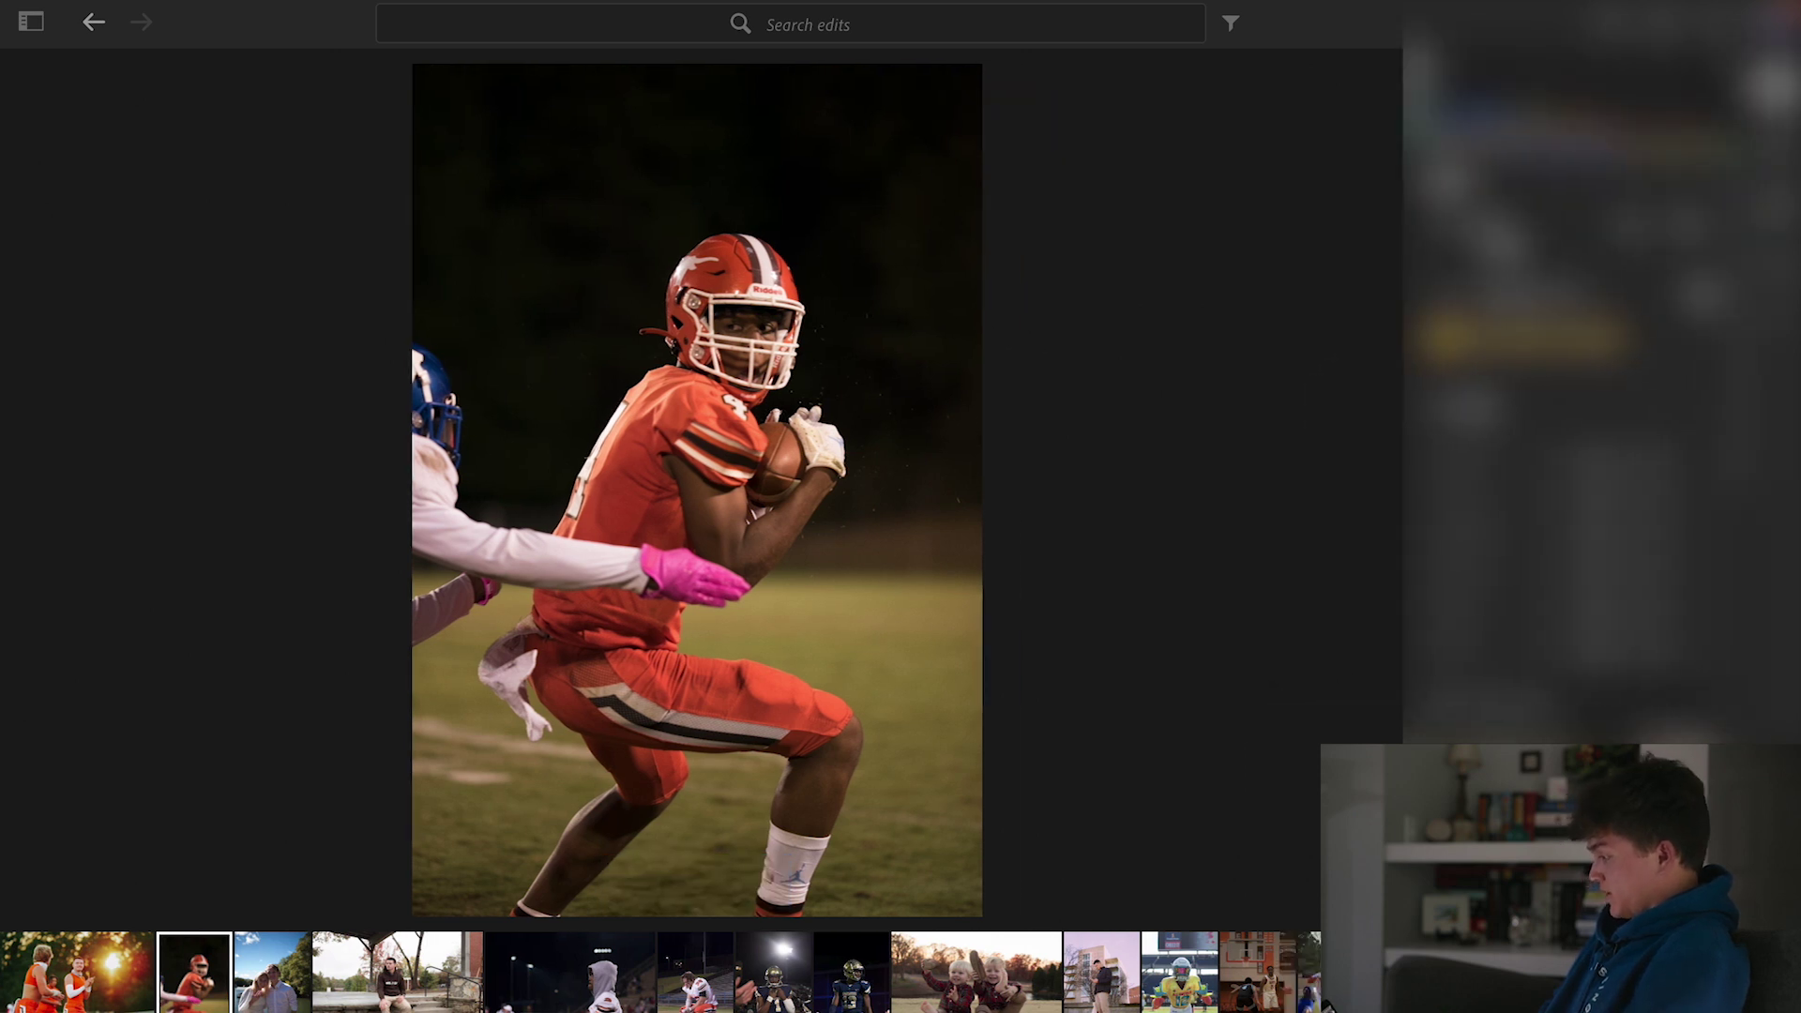
{"action": "key", "text": "p"}
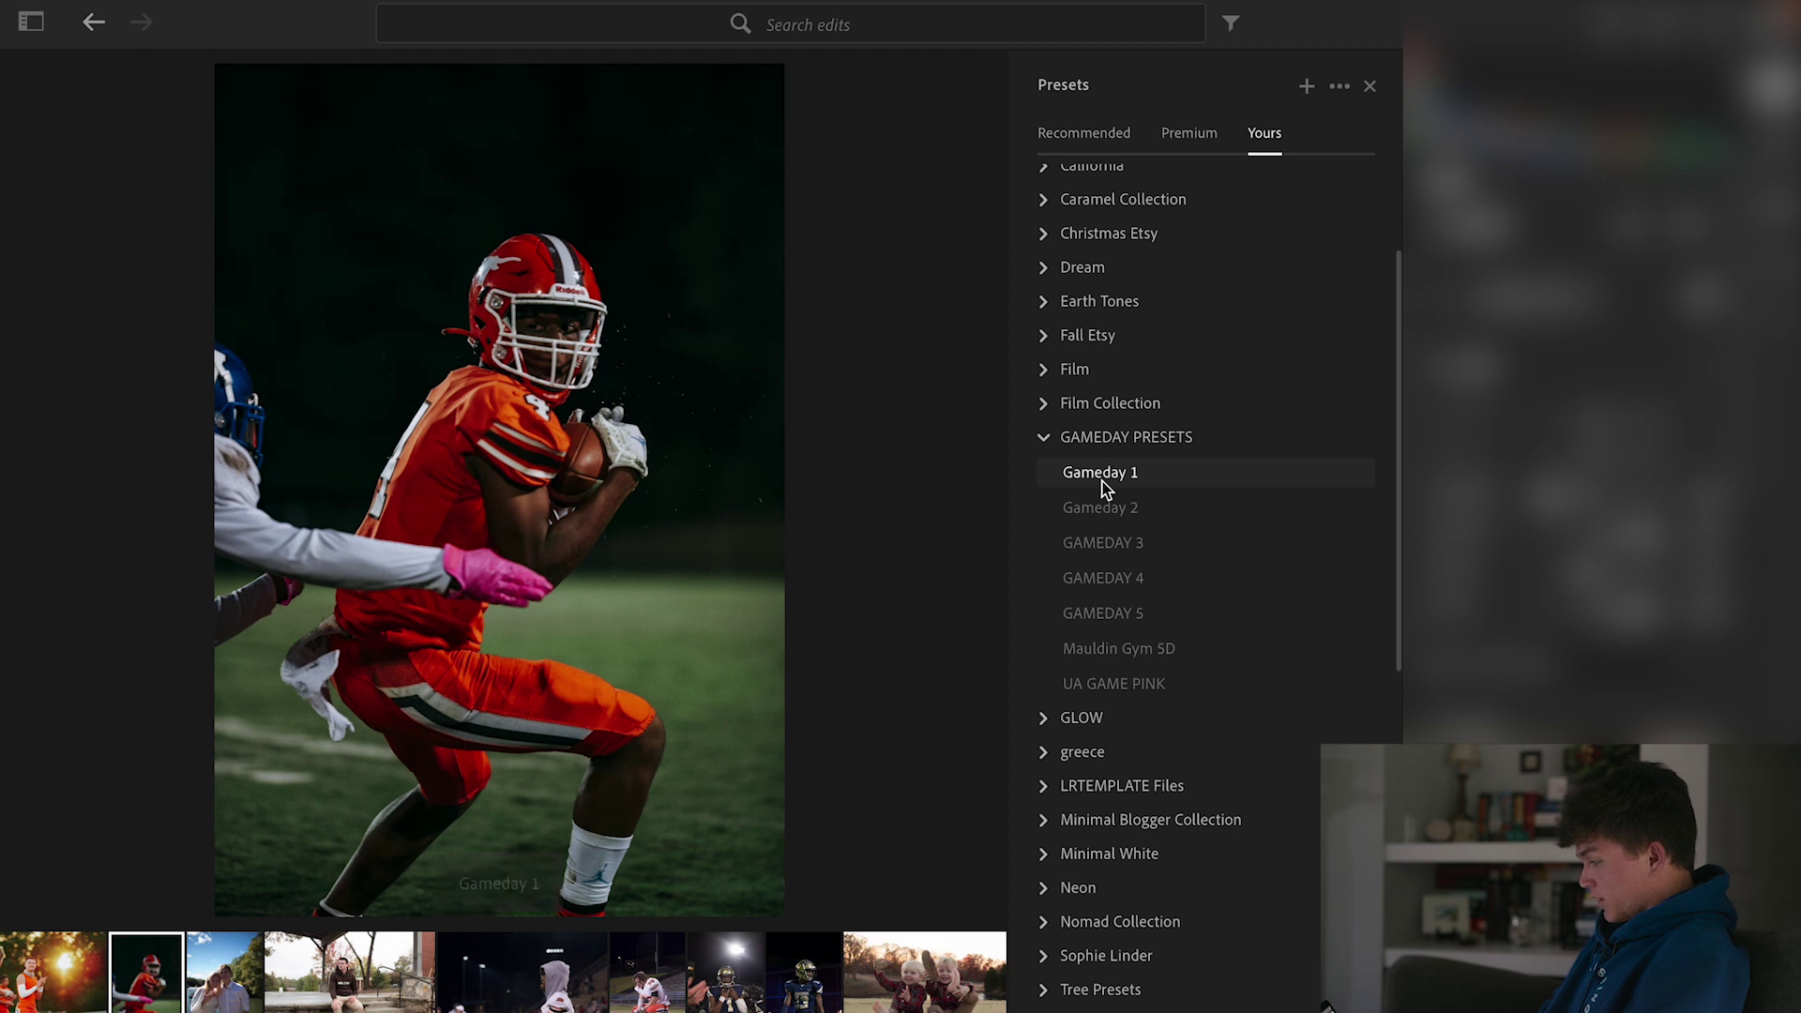
{"action": "left_click", "coordinate": [1101, 481]}
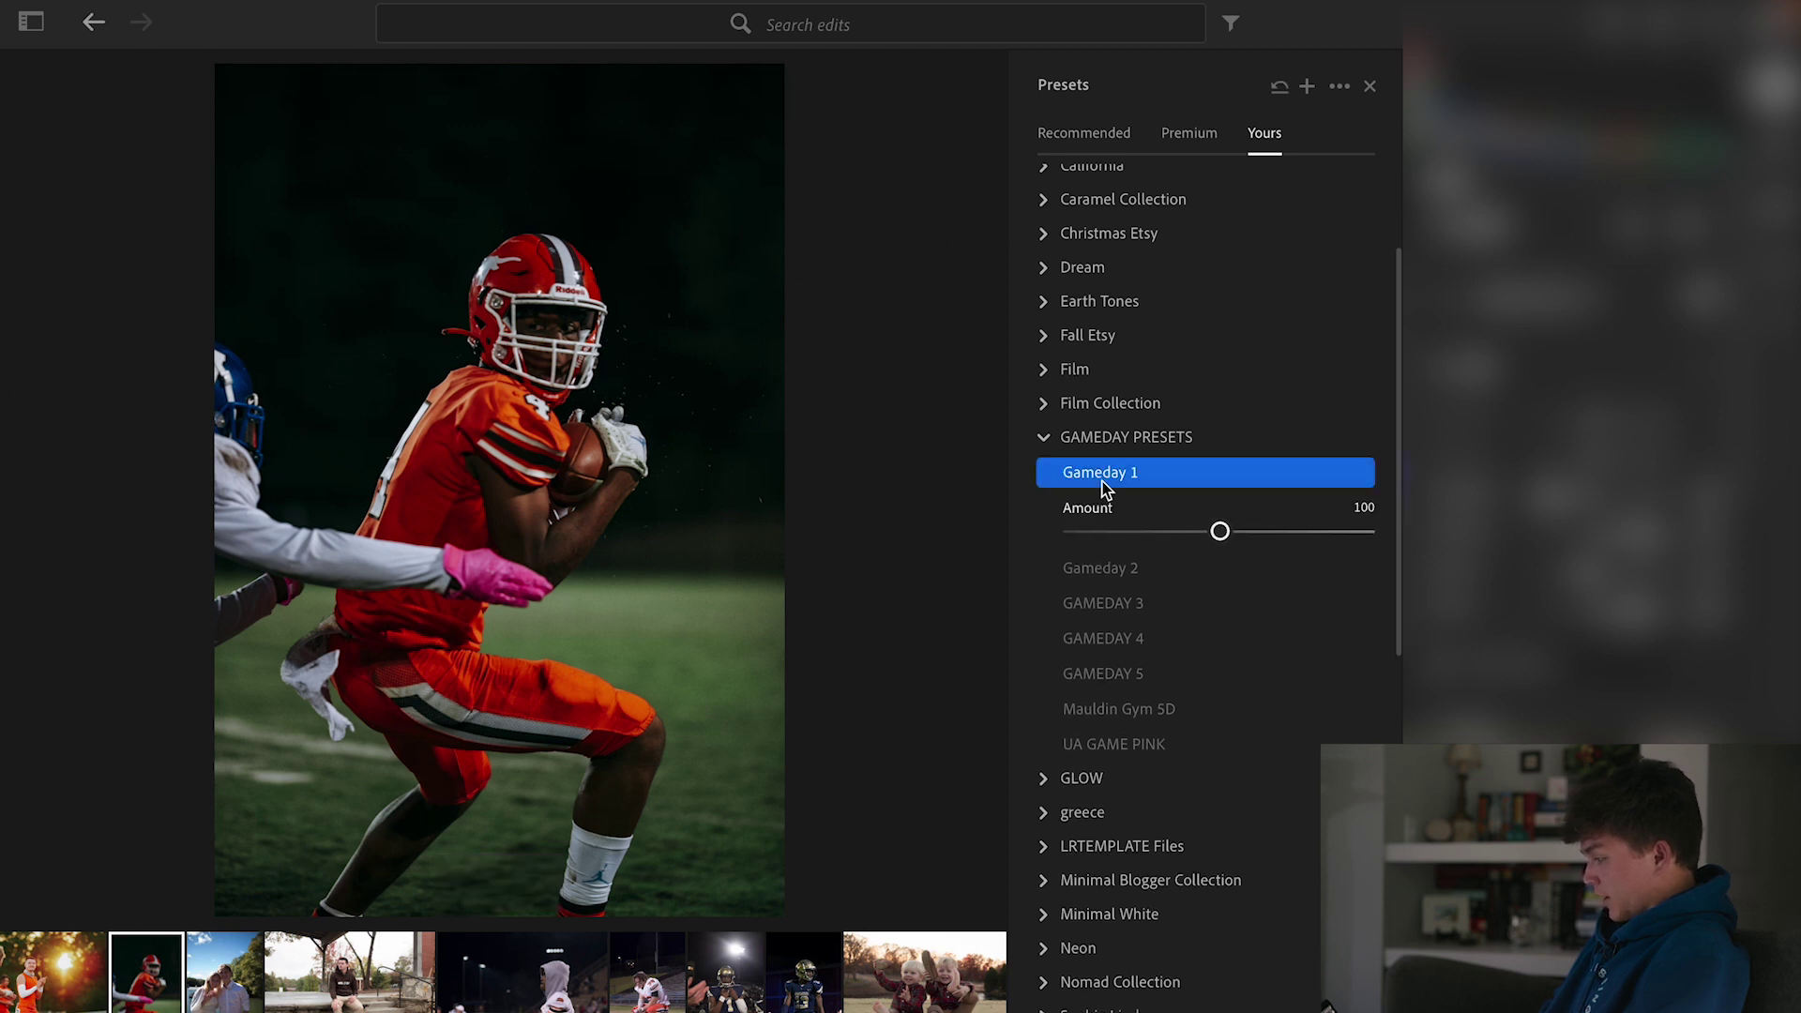
{"action": "left_click", "coordinate": [1370, 88]}
- Brighten the photo of the player carrying the ball and inspect the face behind the helmet's face mask
{"action": "left_click_drag", "start_coordinate": [1597, 427], "coordinate": [1609, 427]}
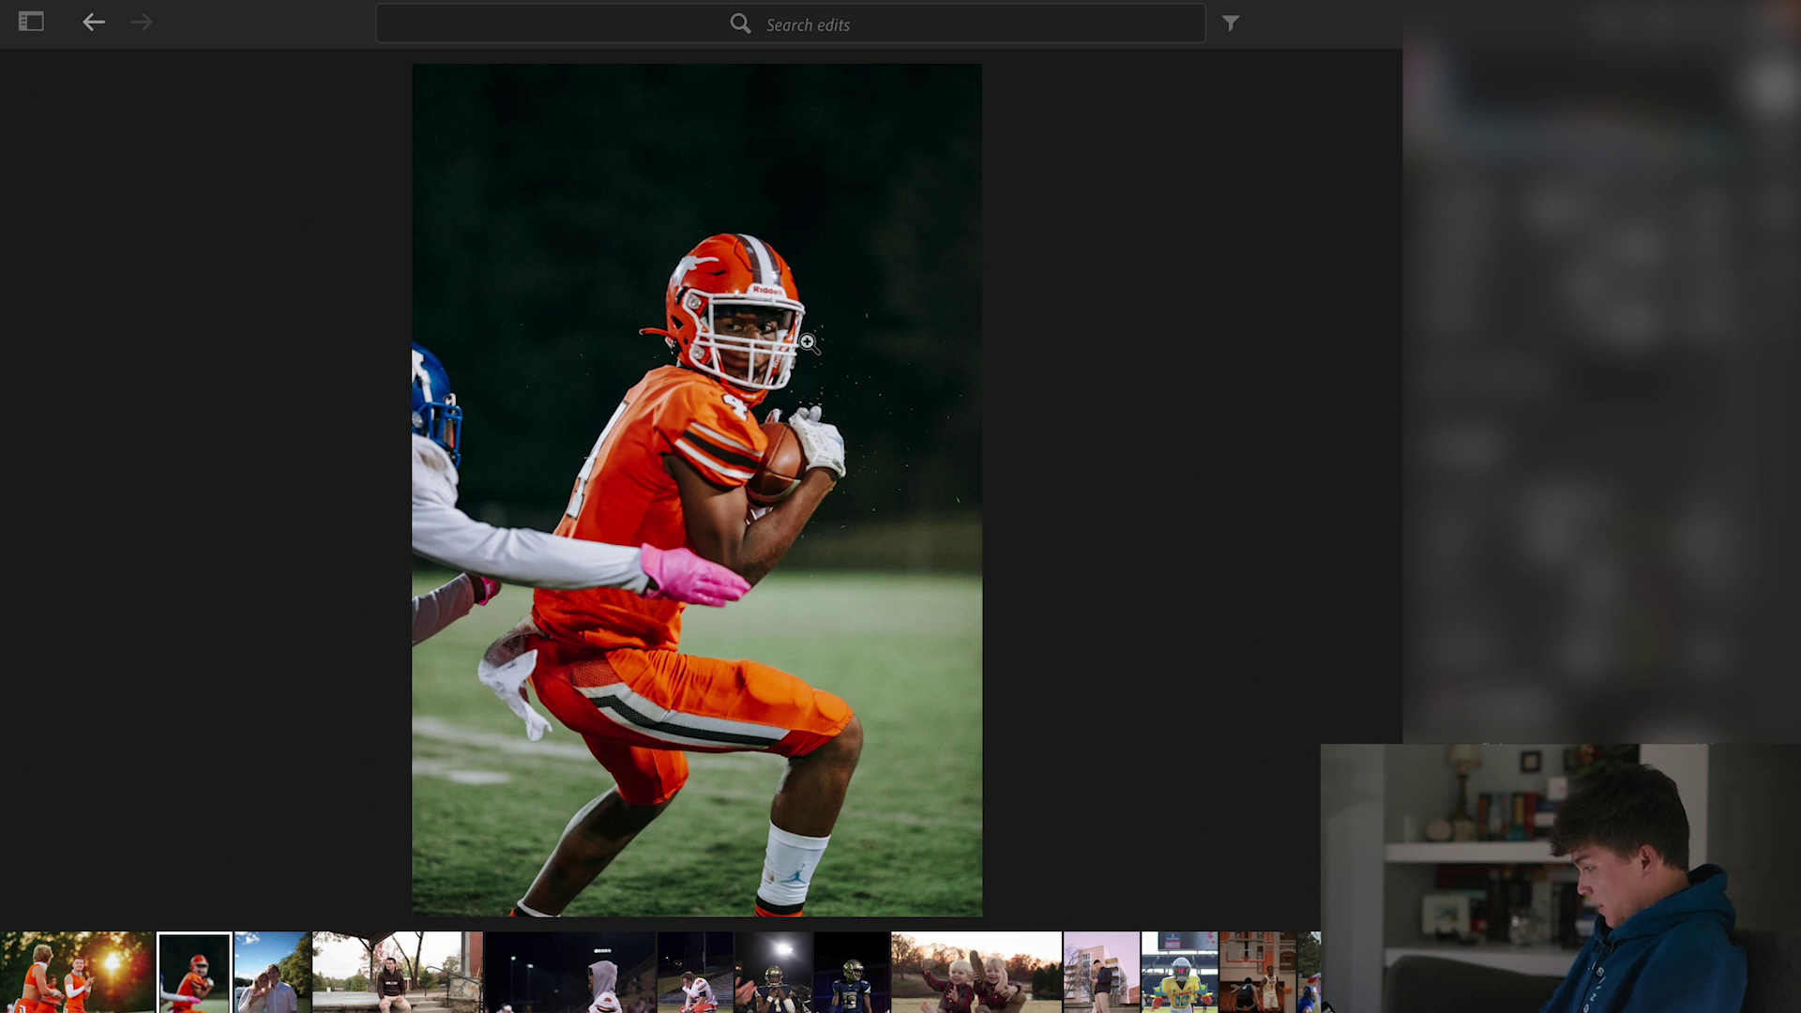
{"action": "left_click", "coordinate": [741, 331]}
{"action": "left_click_drag", "start_coordinate": [692, 293], "coordinate": [744, 522]}
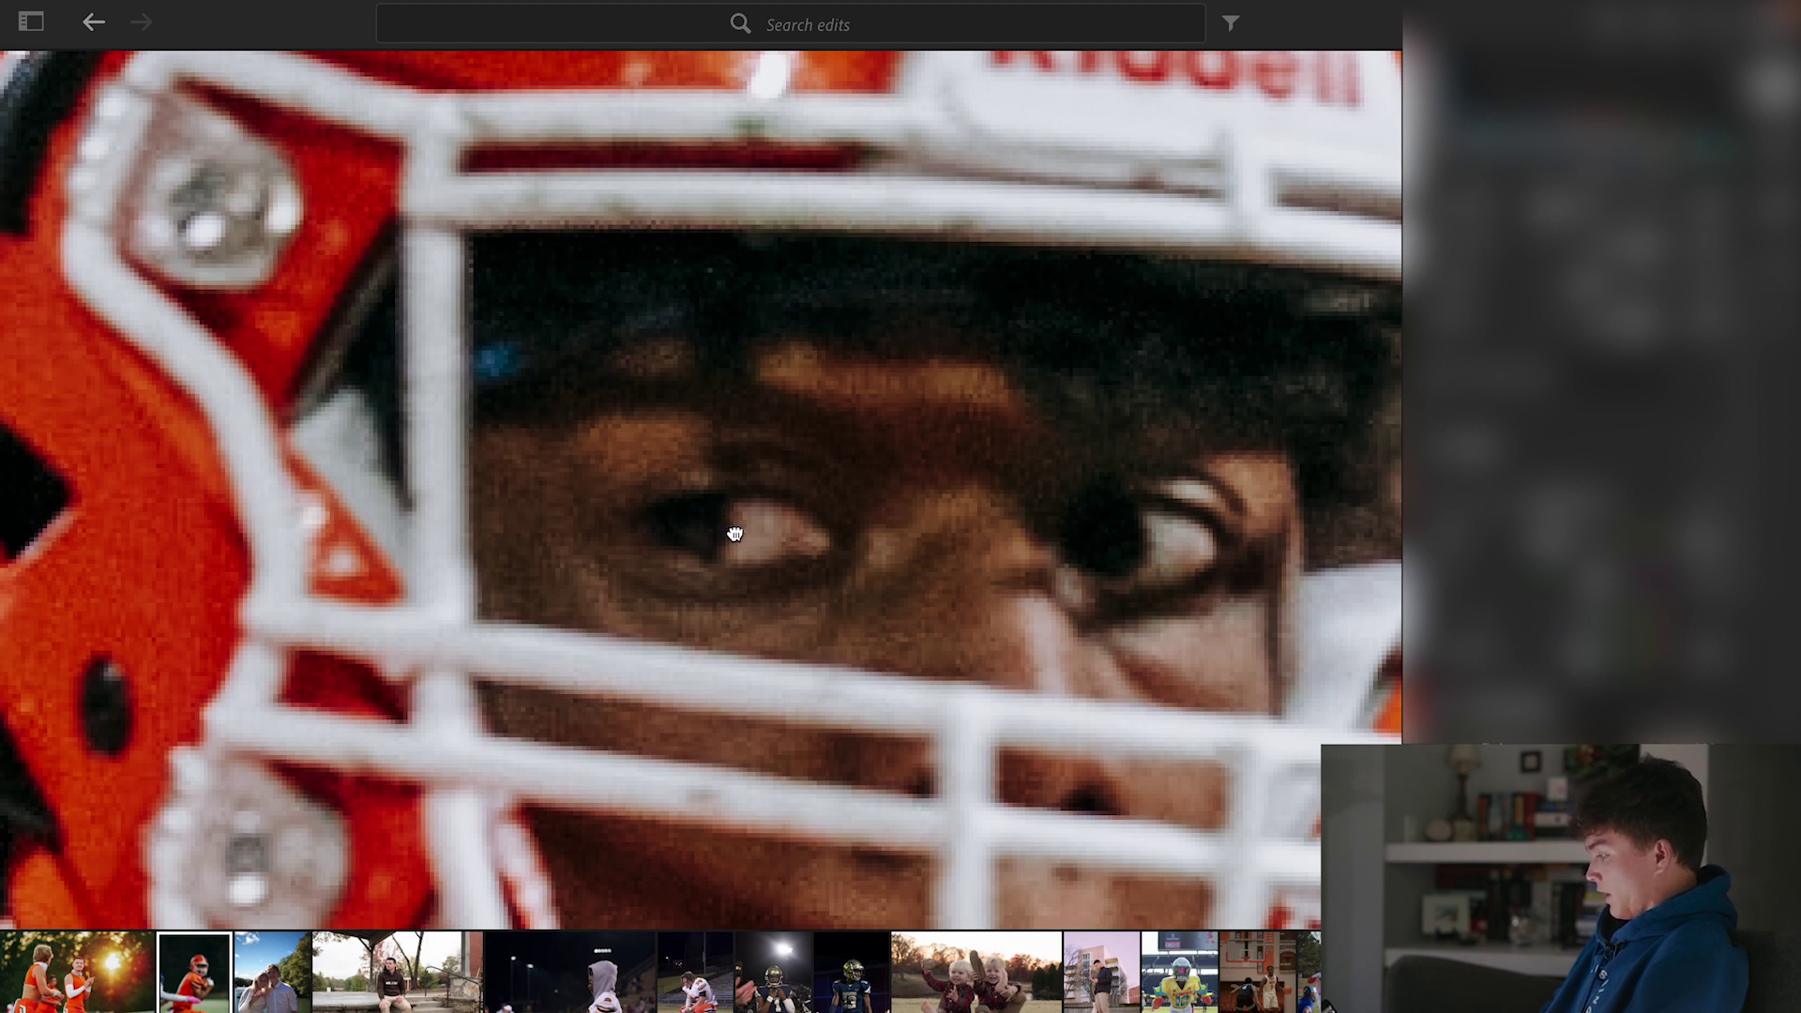
{"action": "left_click", "coordinate": [735, 534]}
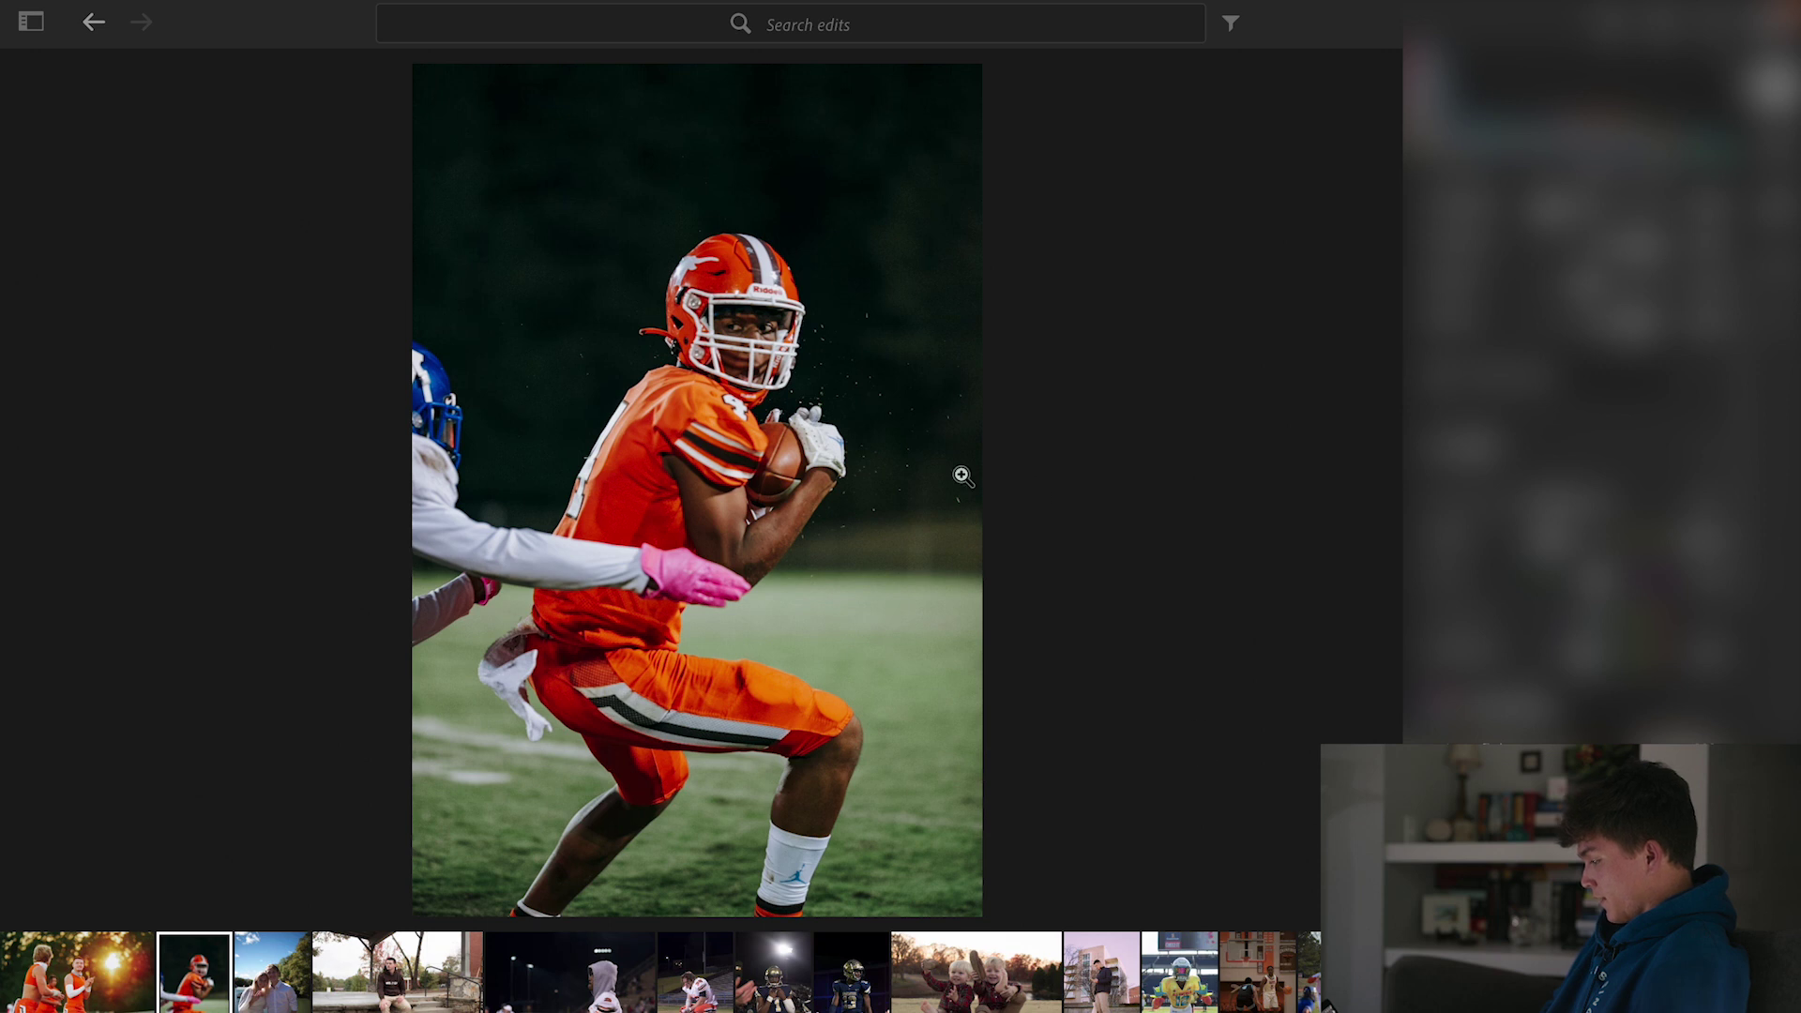
- Apply the GAMEDAY 3 preset to the photo of the couple standing by the lake
{"action": "key", "text": "Right"}
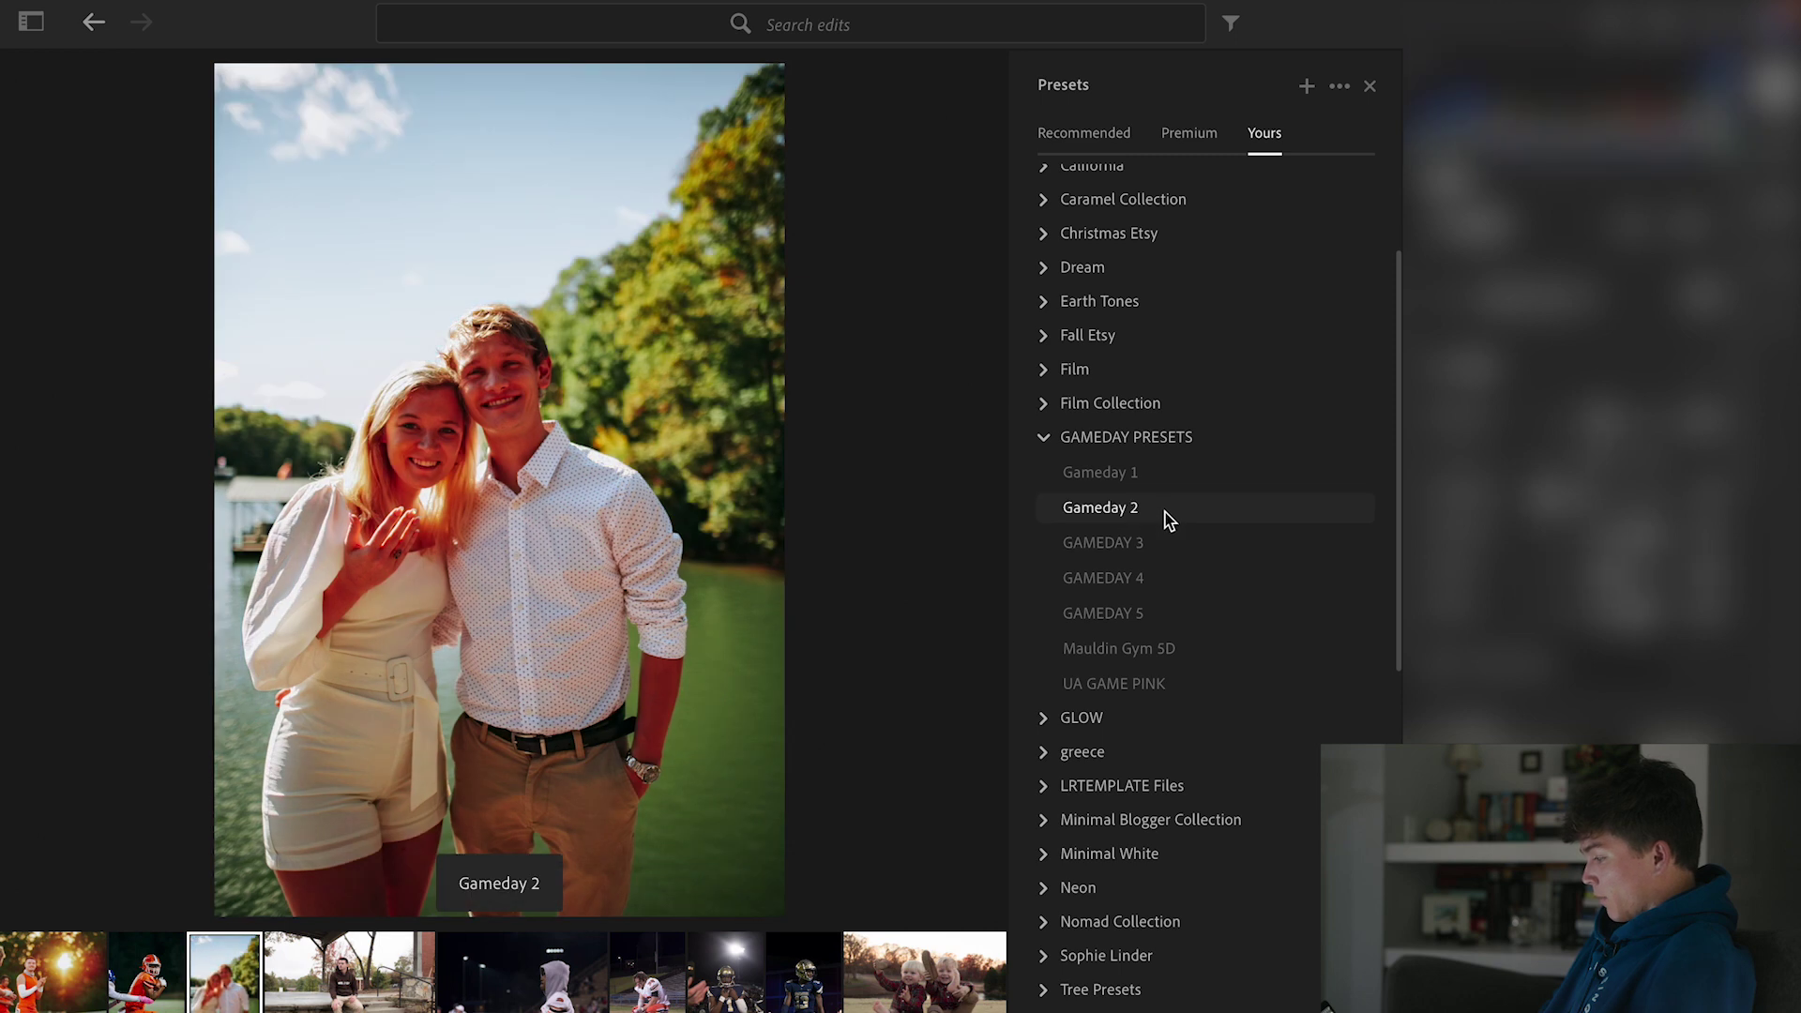
{"action": "left_click", "coordinate": [1163, 544]}
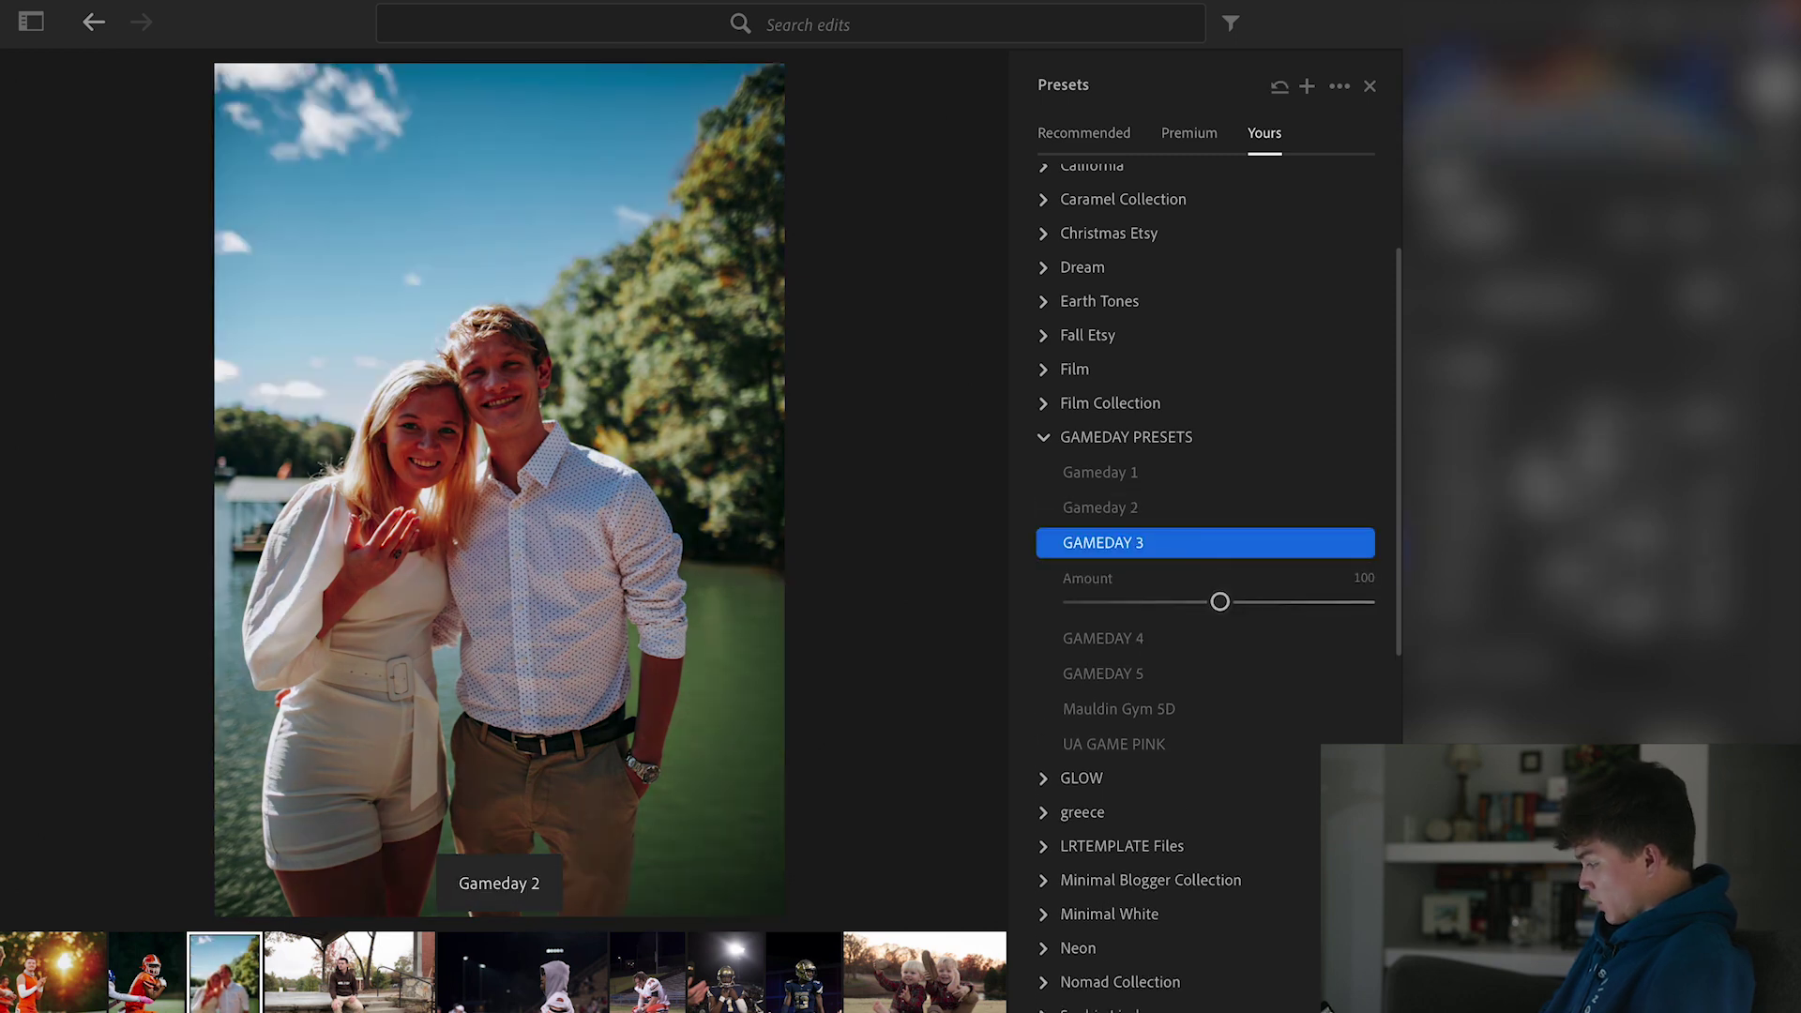
{"action": "left_click", "coordinate": [1369, 86]}
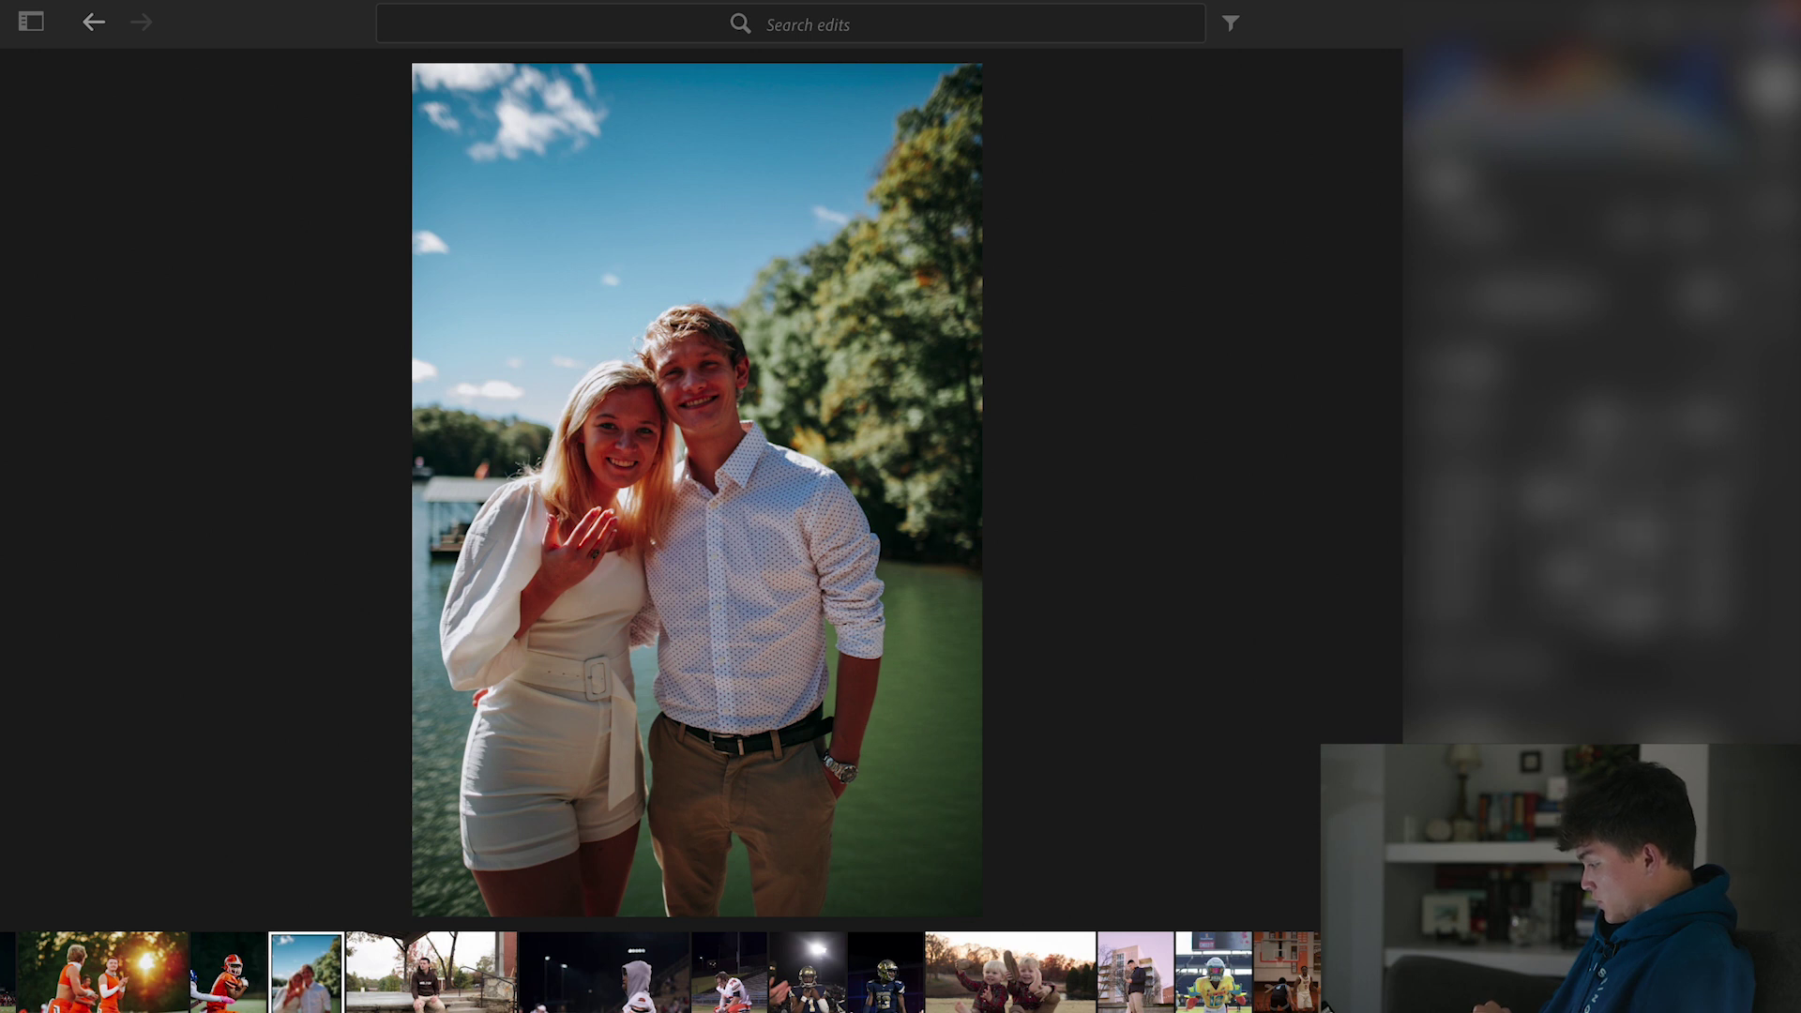
- Brighten the lakeside couple's photo and fine-tune the tones of the trees and skin
{"action": "scroll", "coordinate": [1572, 394], "scroll_direction": "down", "scroll_amount": 3}
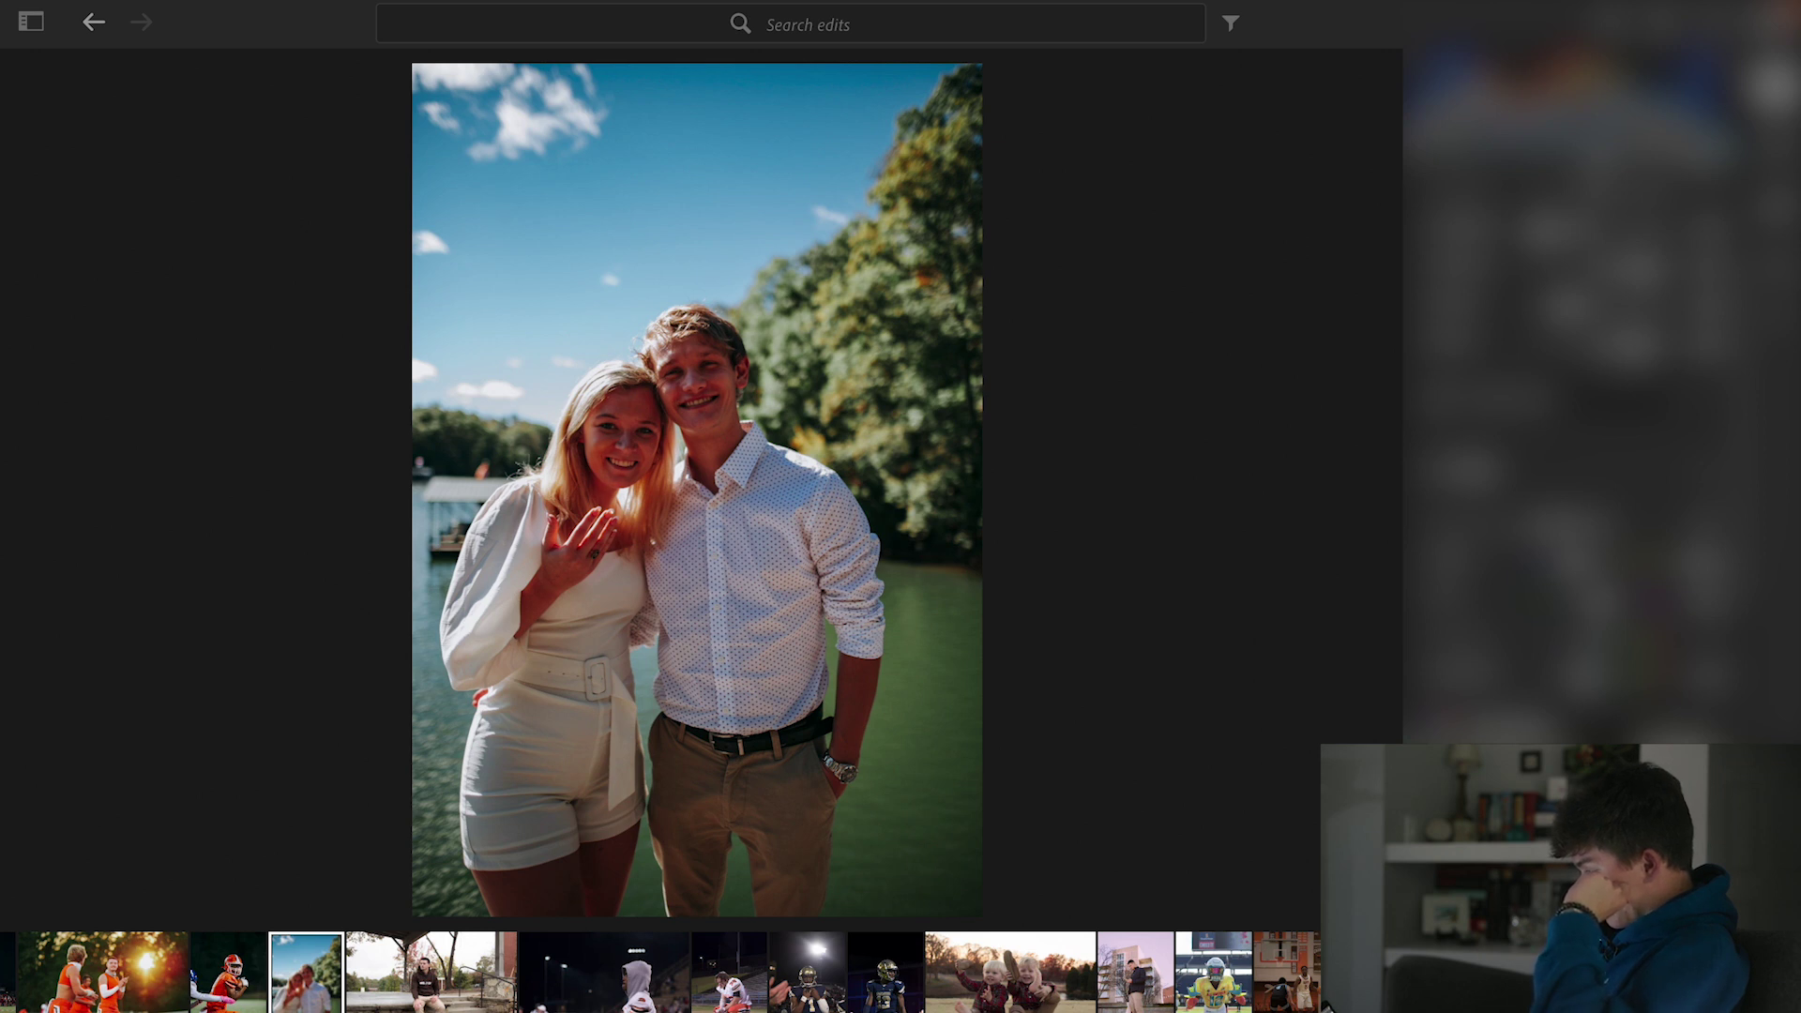
{"action": "scroll", "coordinate": [1571, 394], "scroll_direction": "up", "scroll_amount": 3}
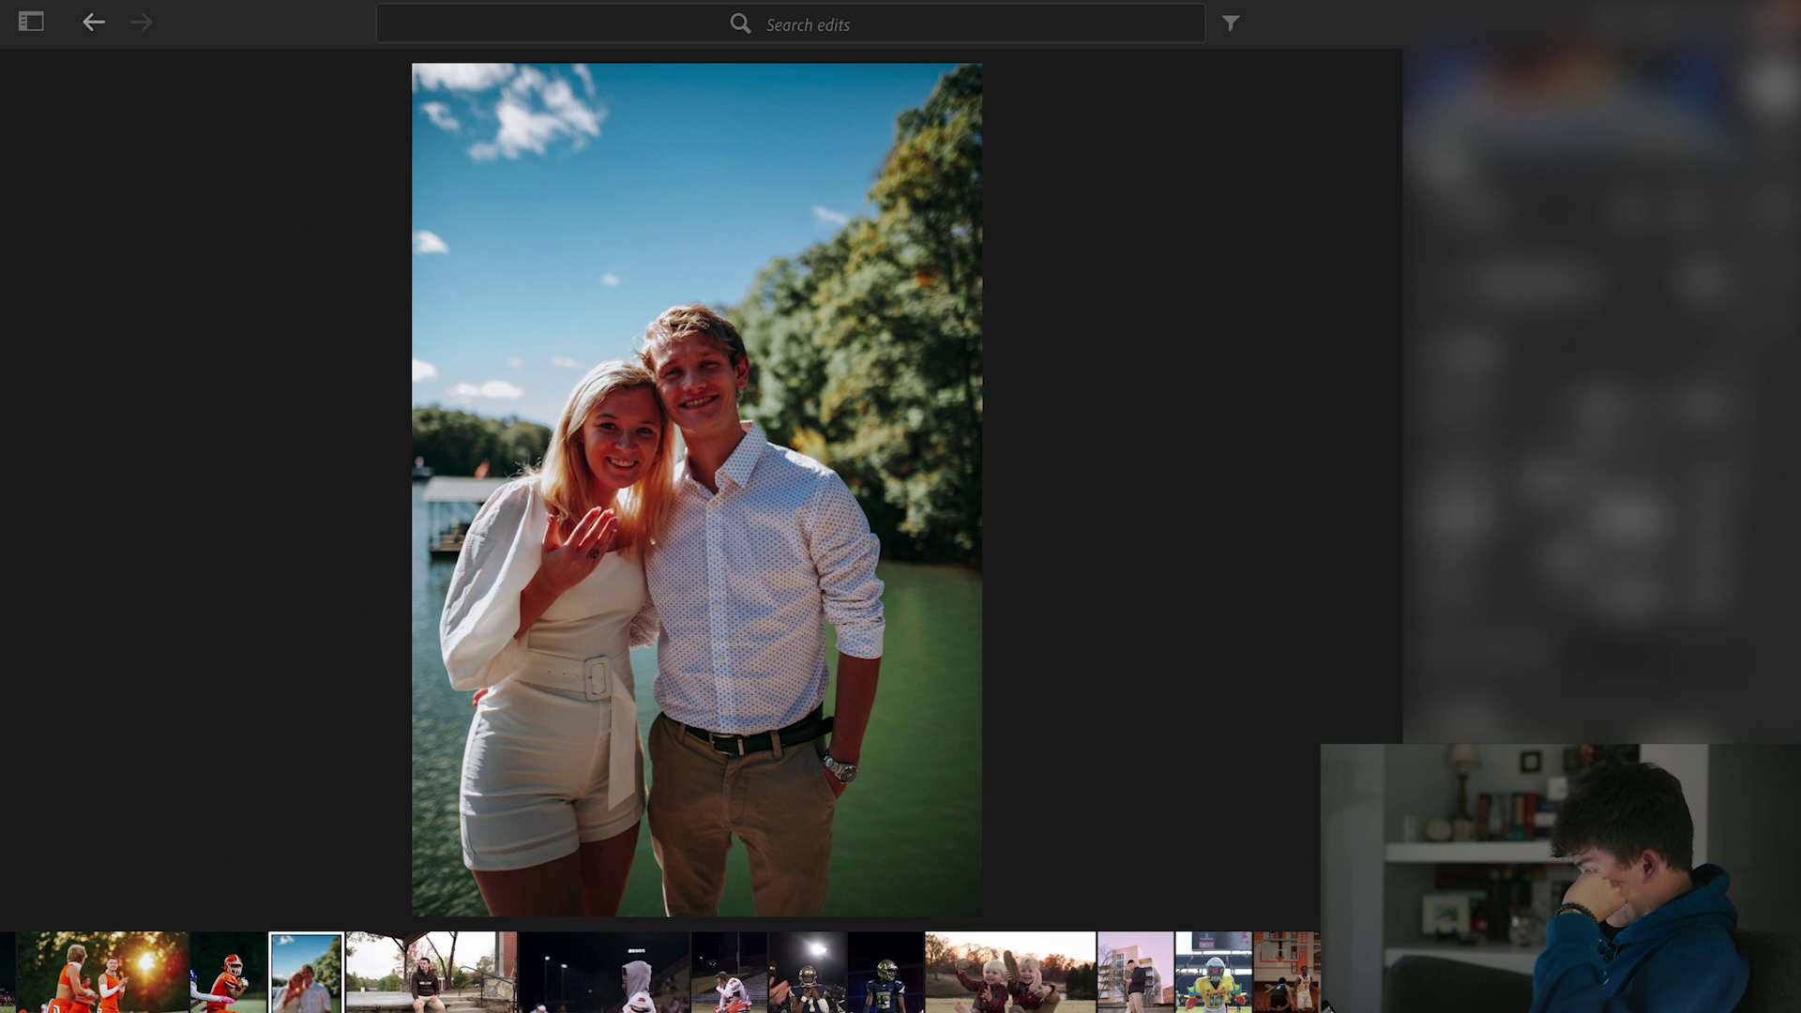
{"action": "left_click_drag", "start_coordinate": [1602, 411], "coordinate": [1611, 411]}
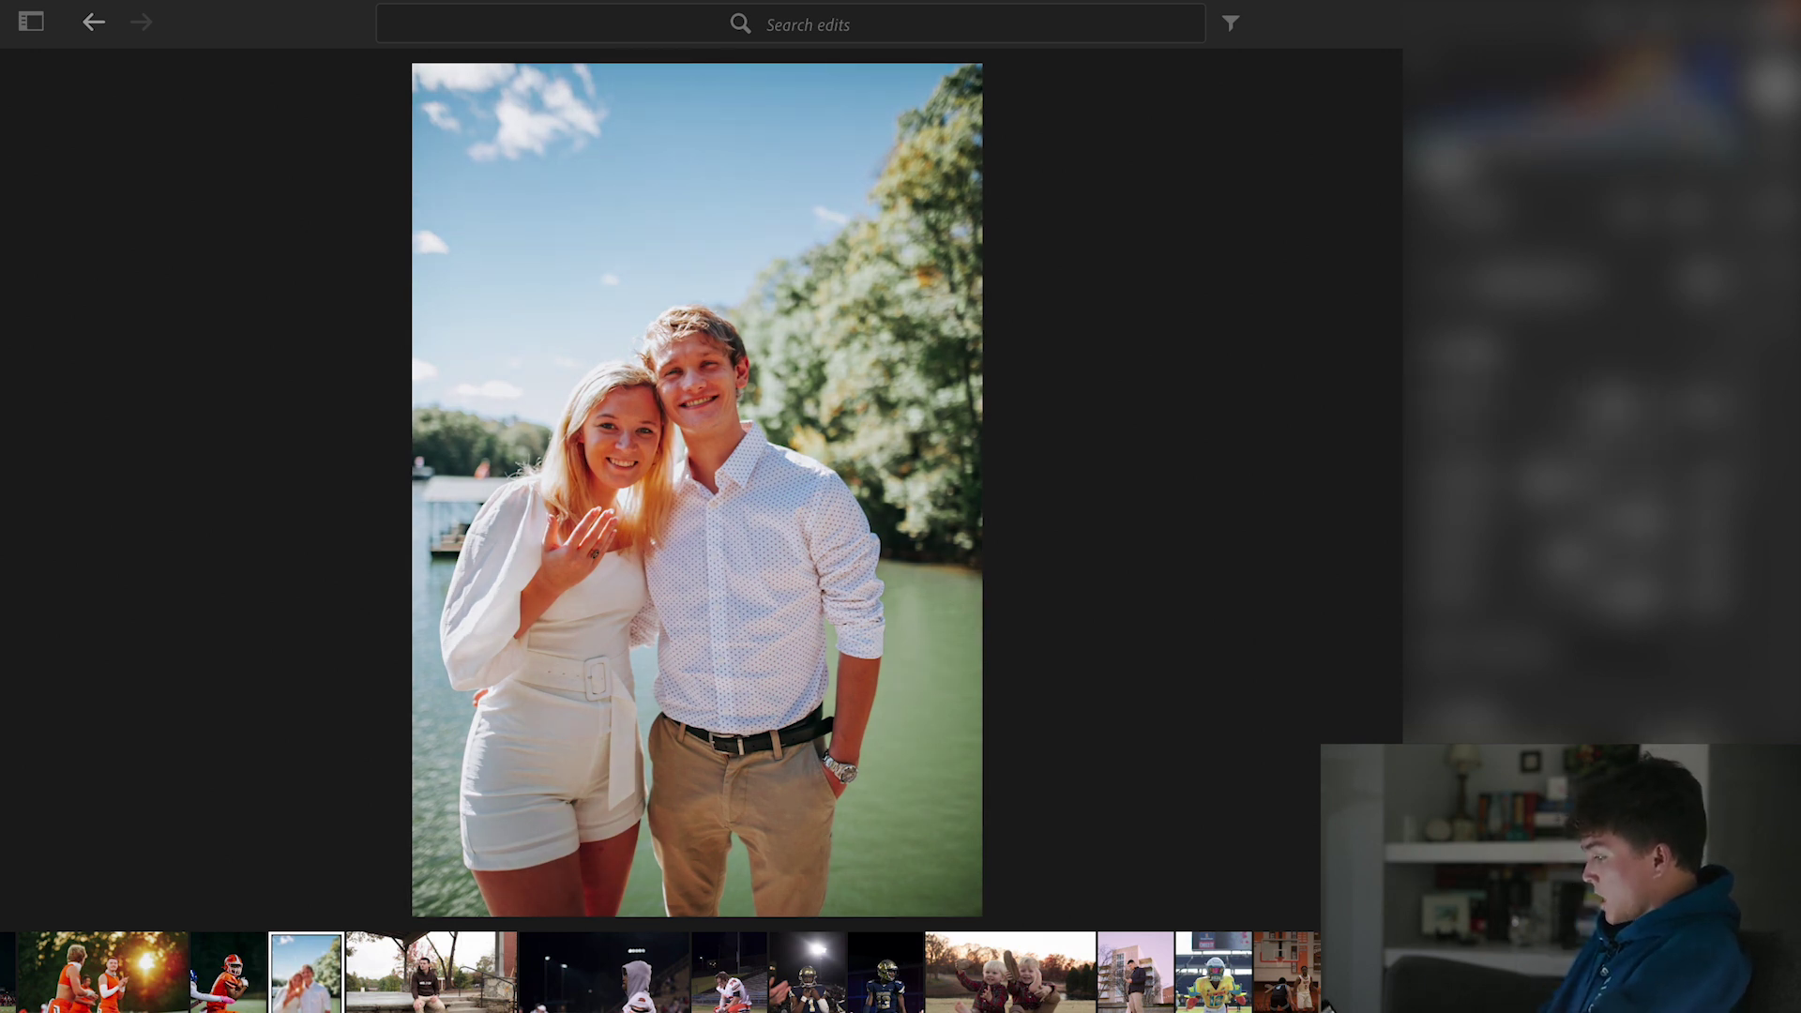
{"action": "scroll", "coordinate": [1575, 422], "scroll_direction": "down", "scroll_amount": 5}
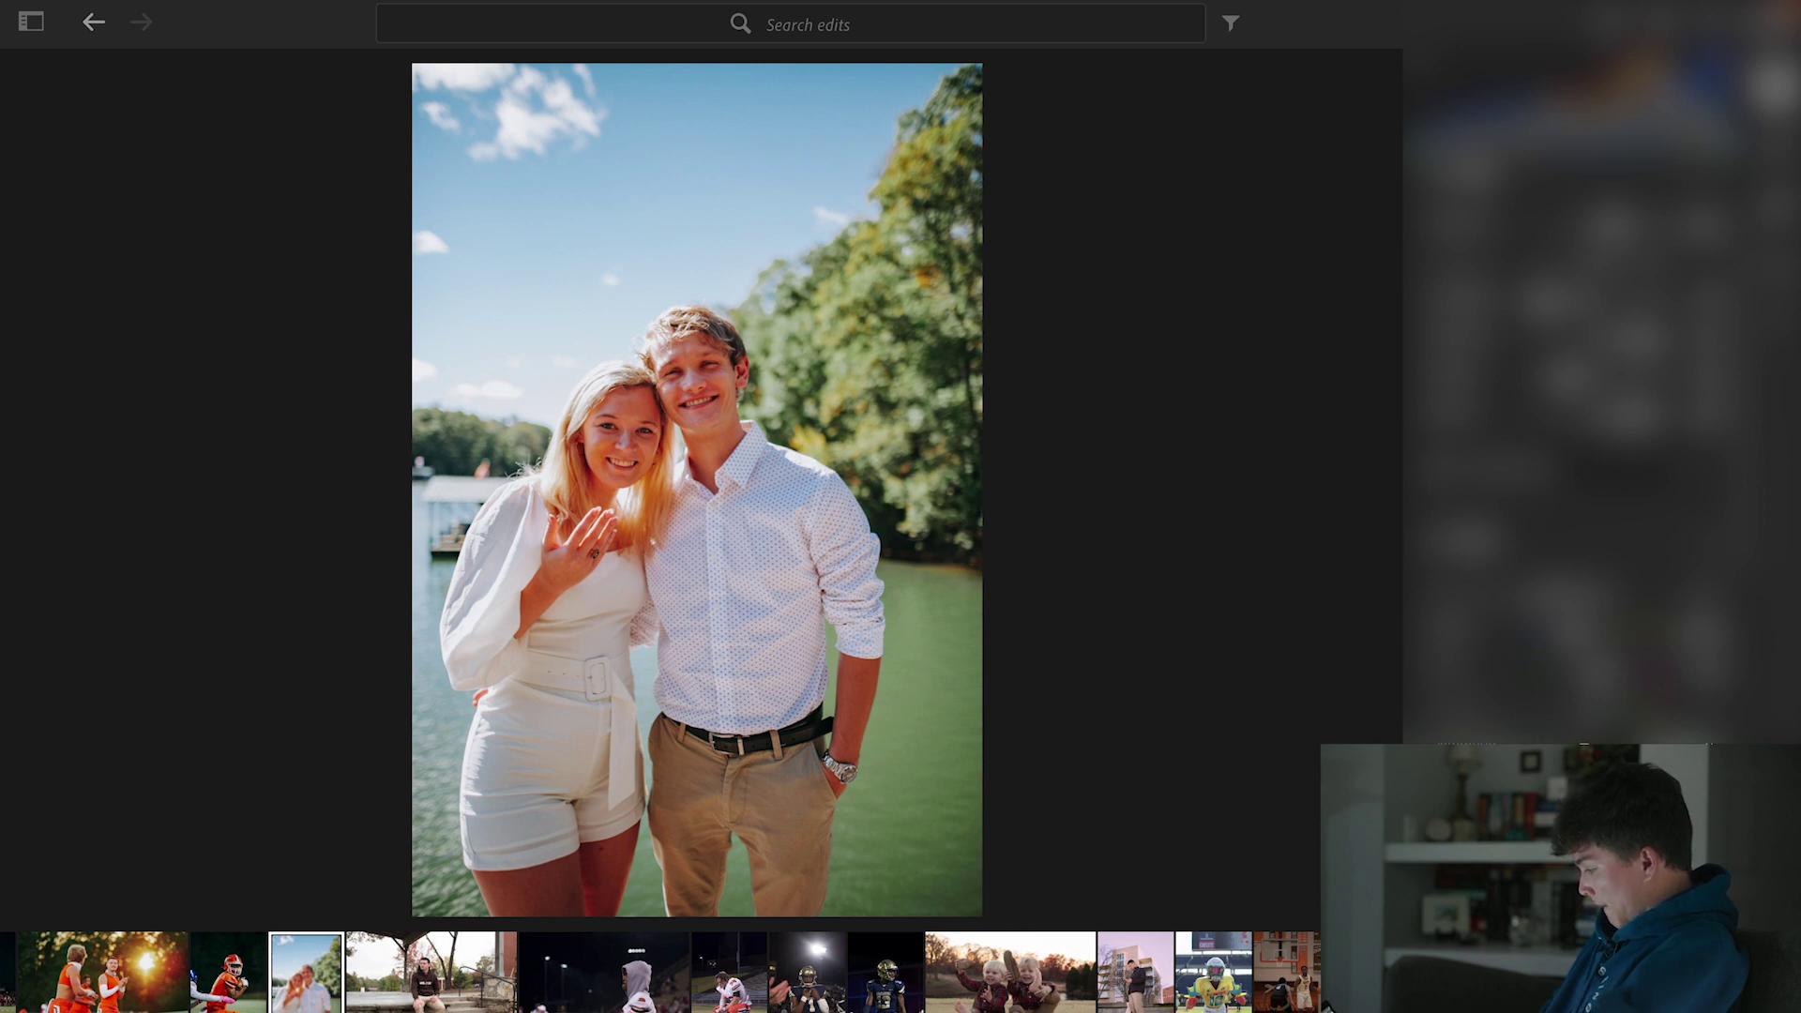
{"action": "scroll", "coordinate": [1575, 422], "scroll_direction": "down", "scroll_amount": 2}
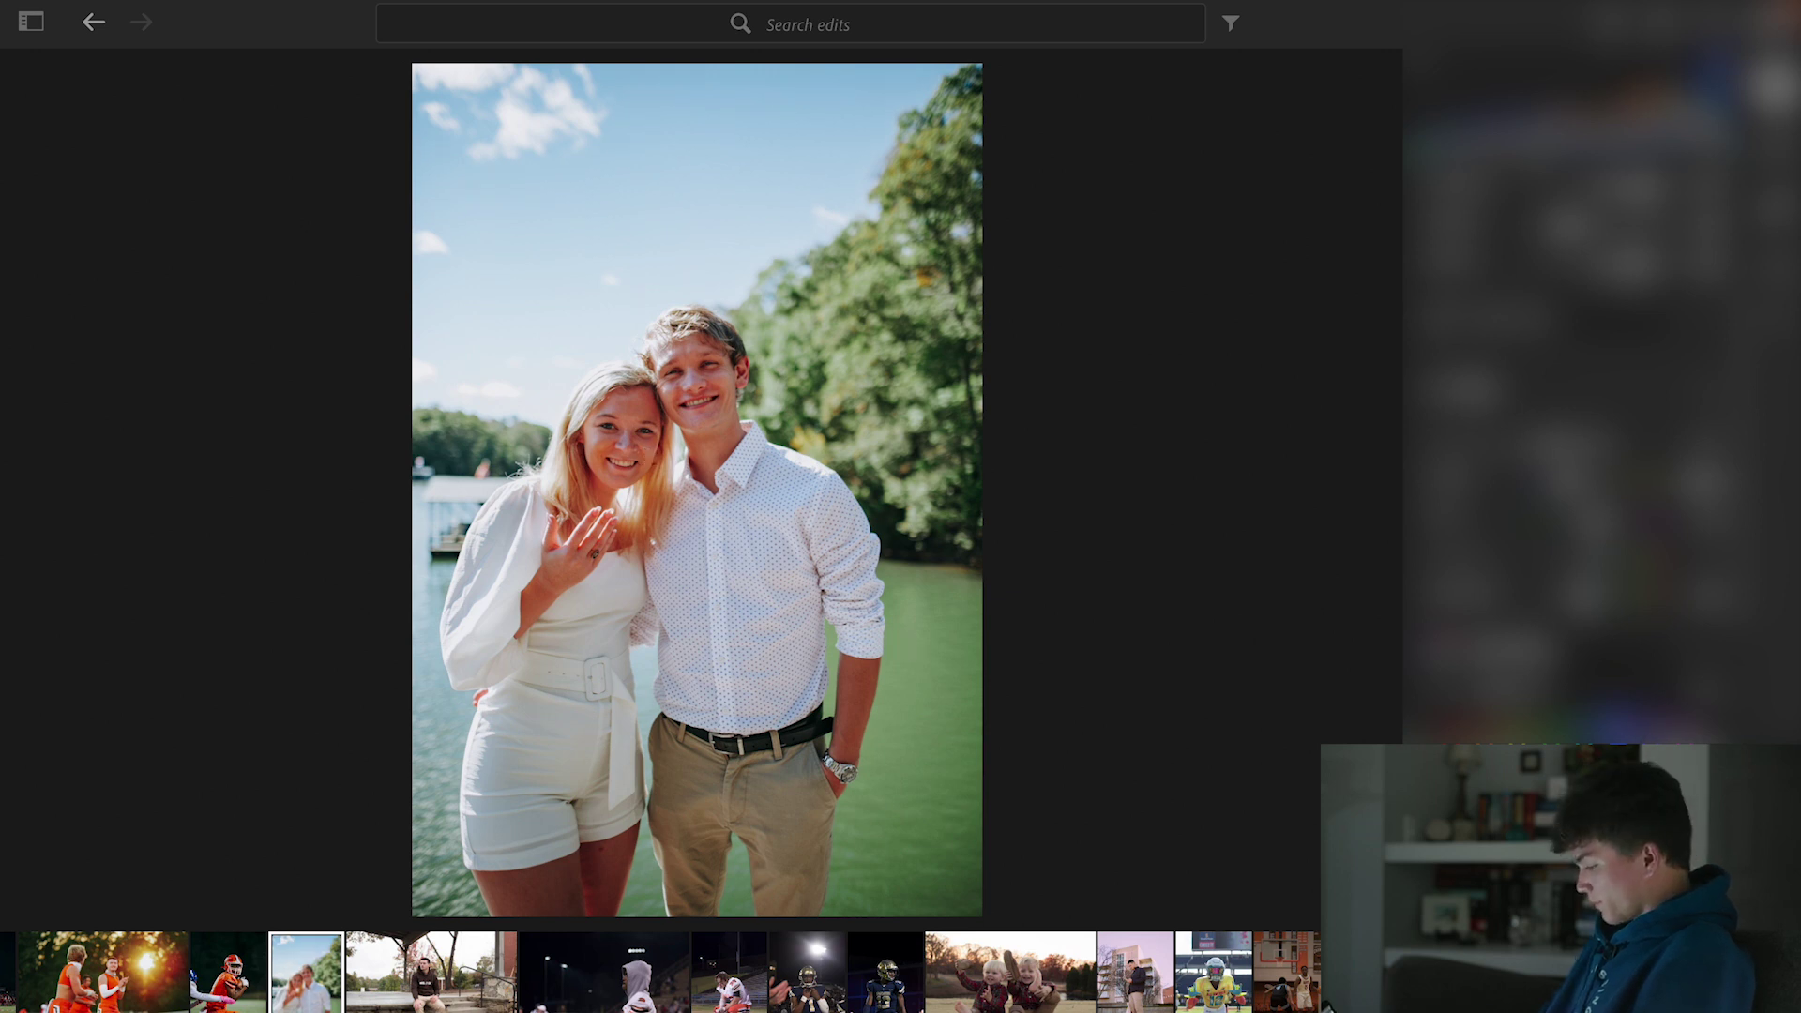
- Examine the face and details of the man in the brown hoodie up close in the unedited photo
{"action": "key", "text": "Right"}
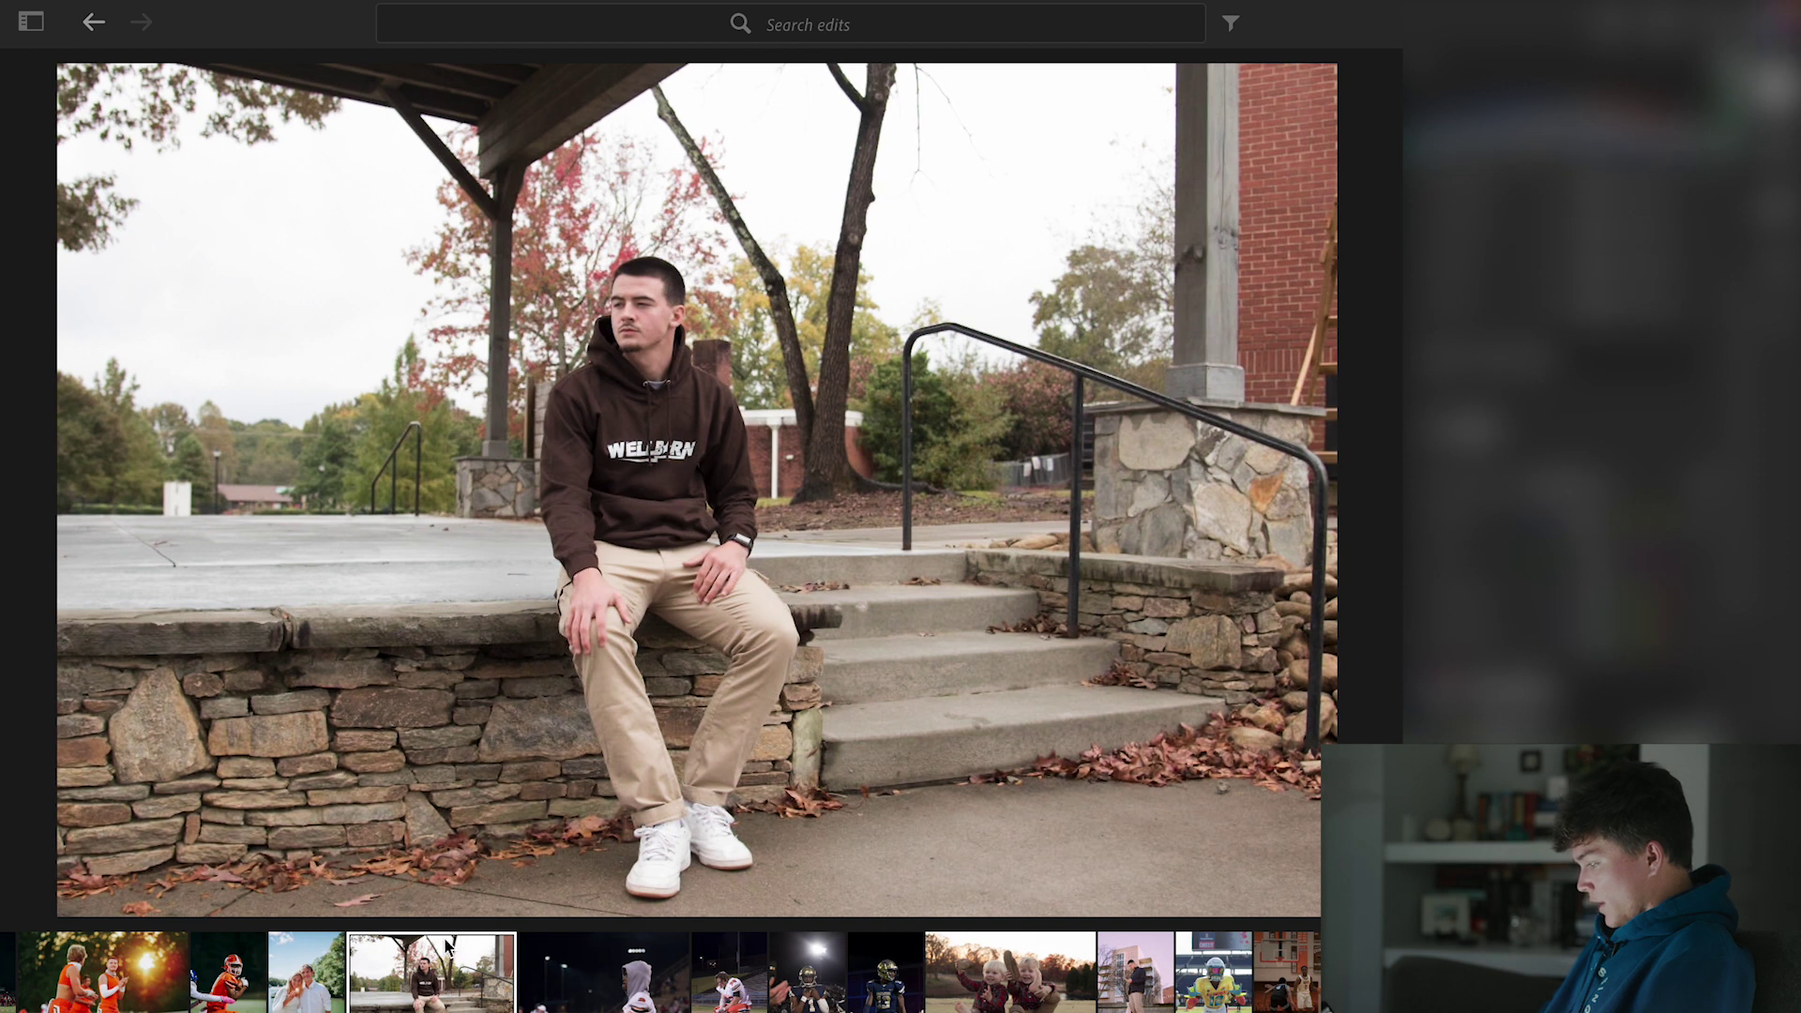
{"action": "left_click", "coordinate": [634, 297]}
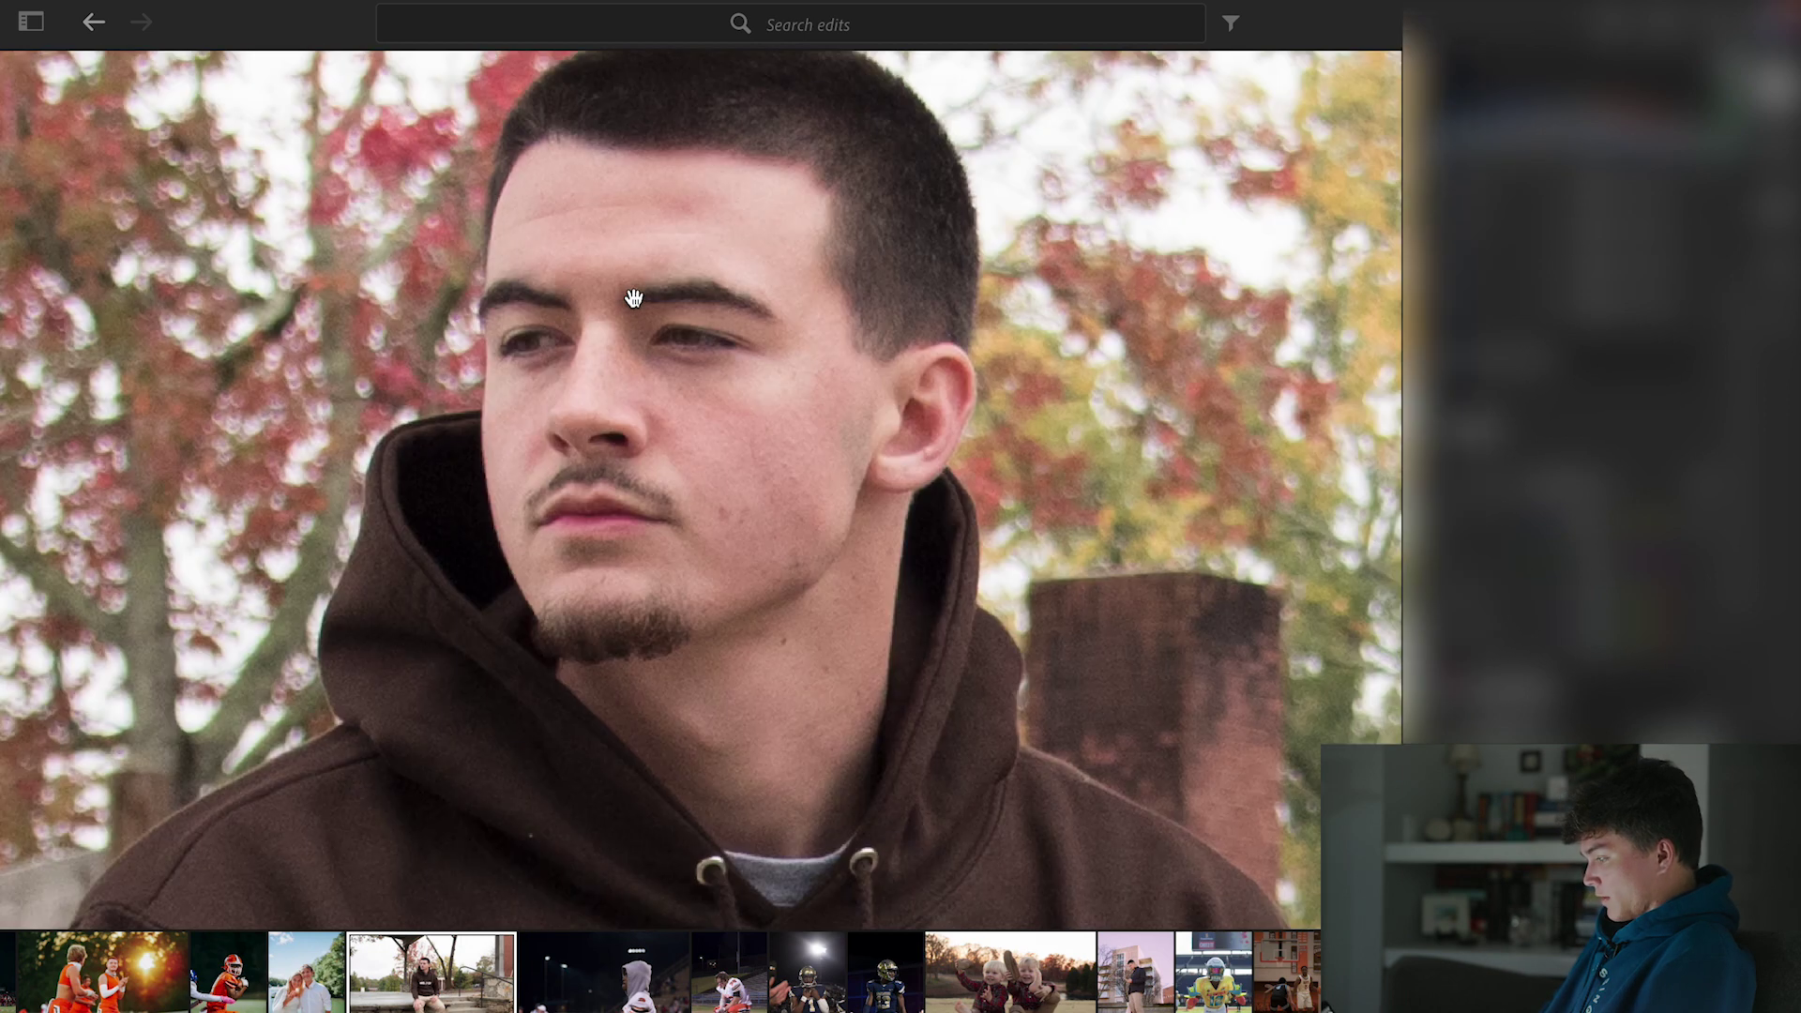
{"action": "left_click", "coordinate": [678, 362]}
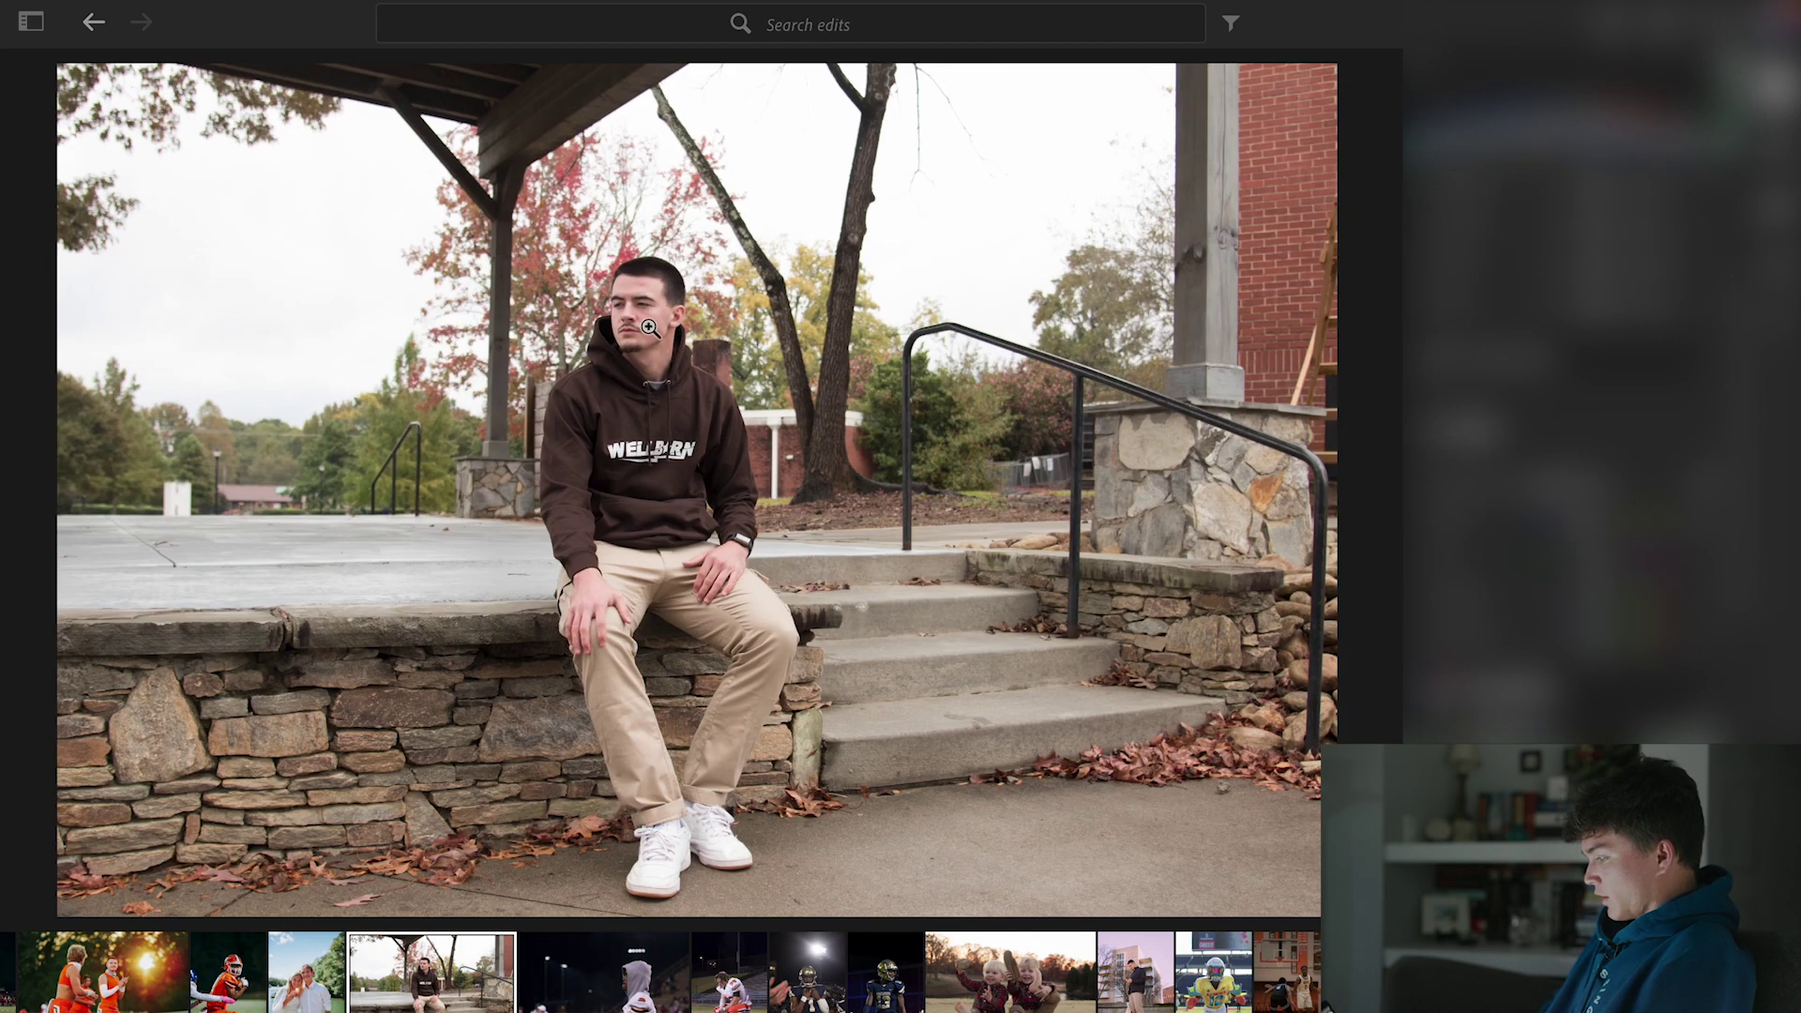
{"action": "left_click", "coordinate": [653, 329]}
{"action": "left_click", "coordinate": [556, 197]}
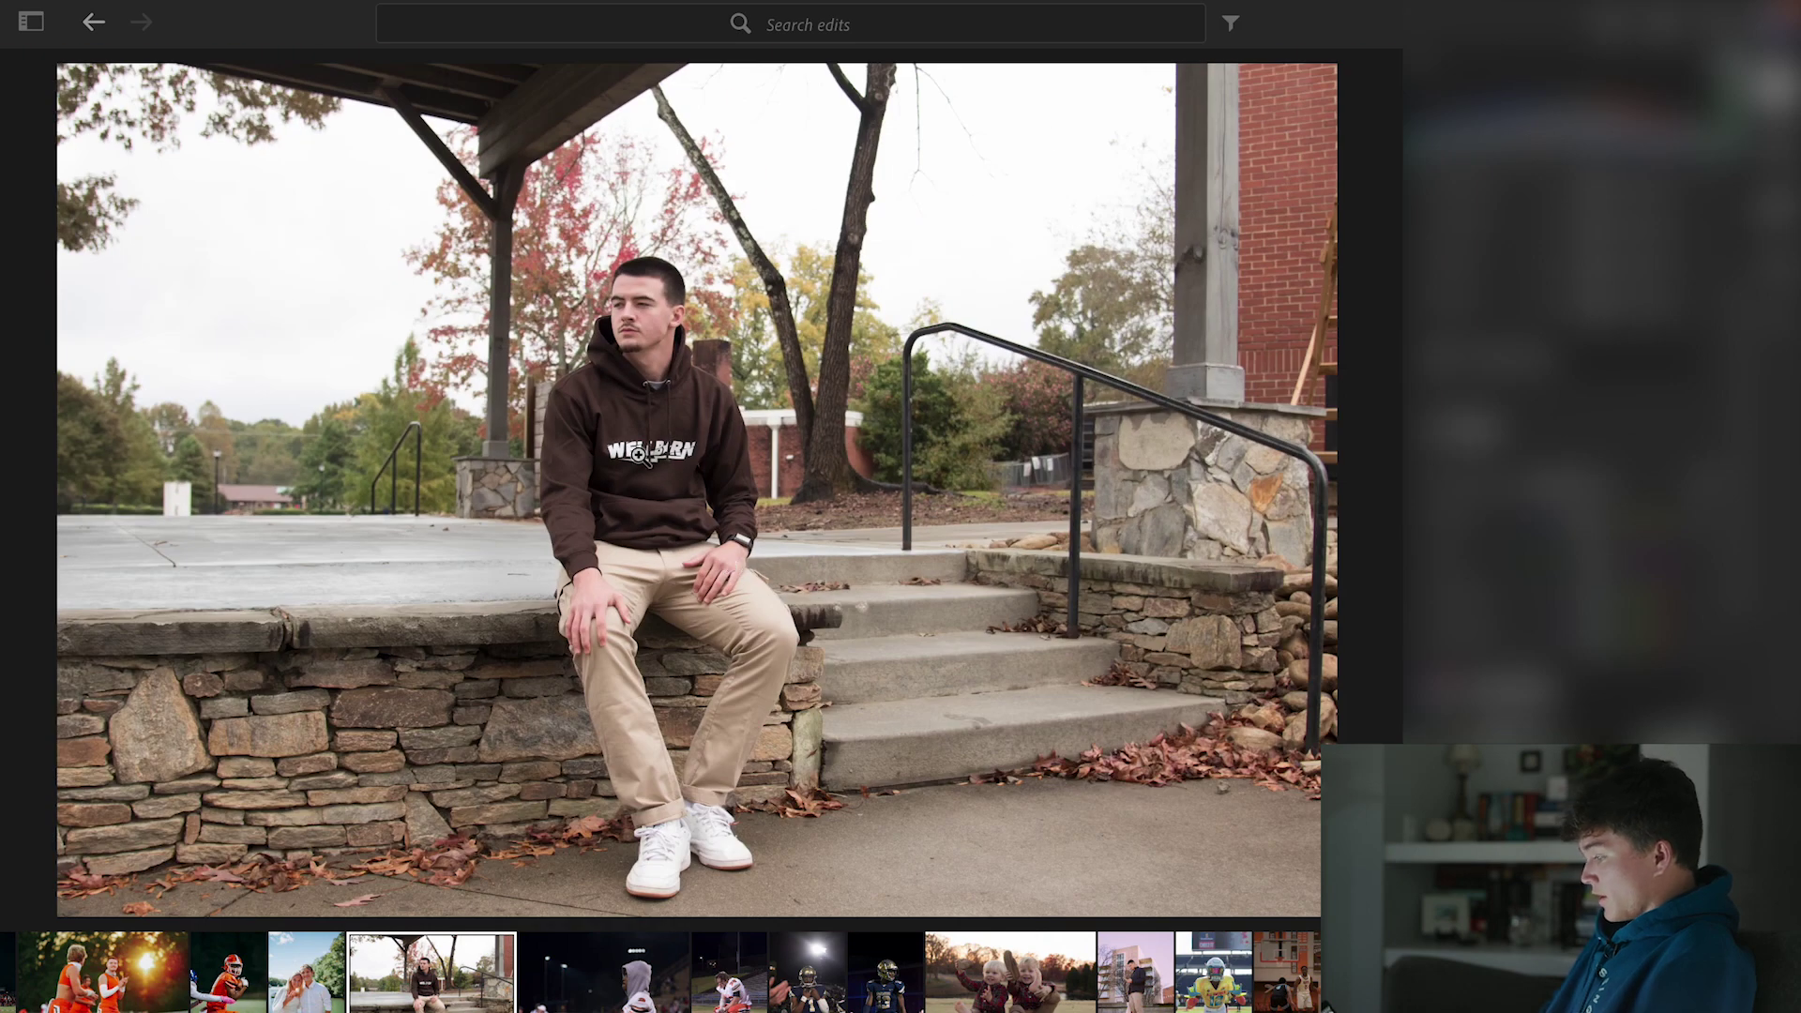
{"action": "left_click", "coordinate": [637, 260]}
{"action": "left_click", "coordinate": [667, 643]}
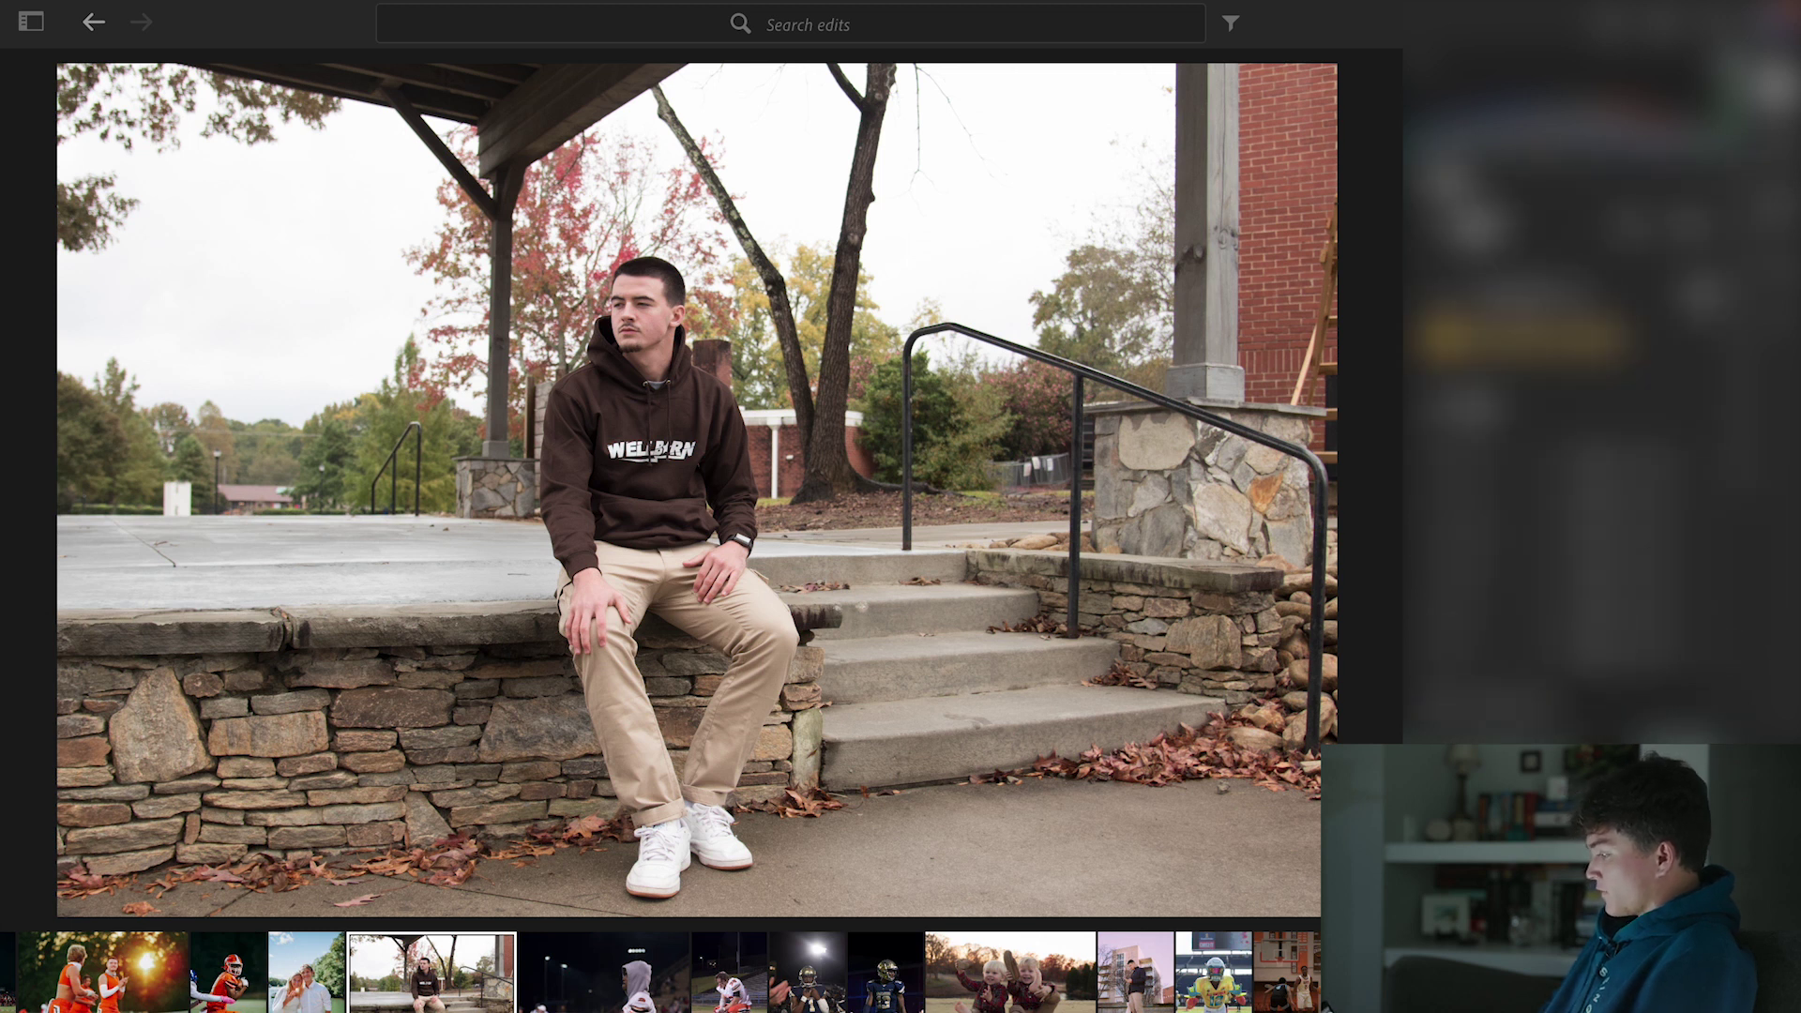
- Apply the GAMEDAY 3 preset to the photo of the man in the brown hoodie and darken the image slightly
{"action": "left_click", "coordinate": [1475, 224]}
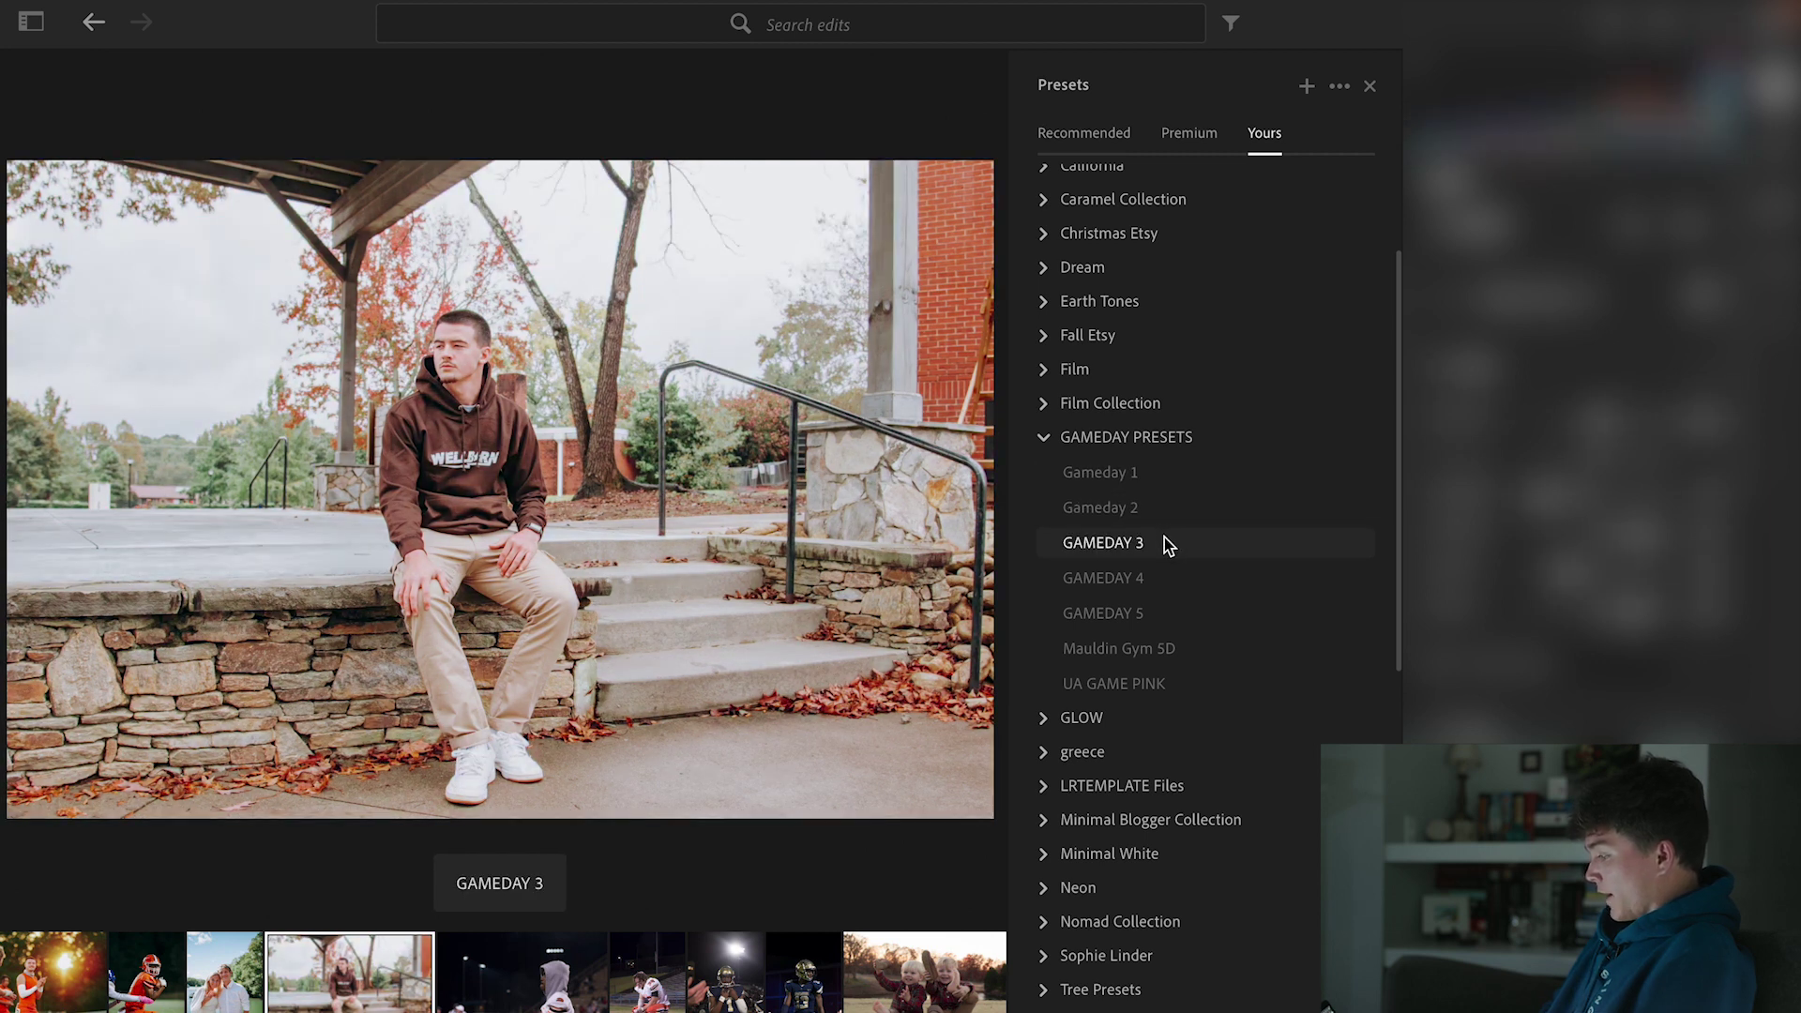
{"action": "left_click", "coordinate": [1163, 541]}
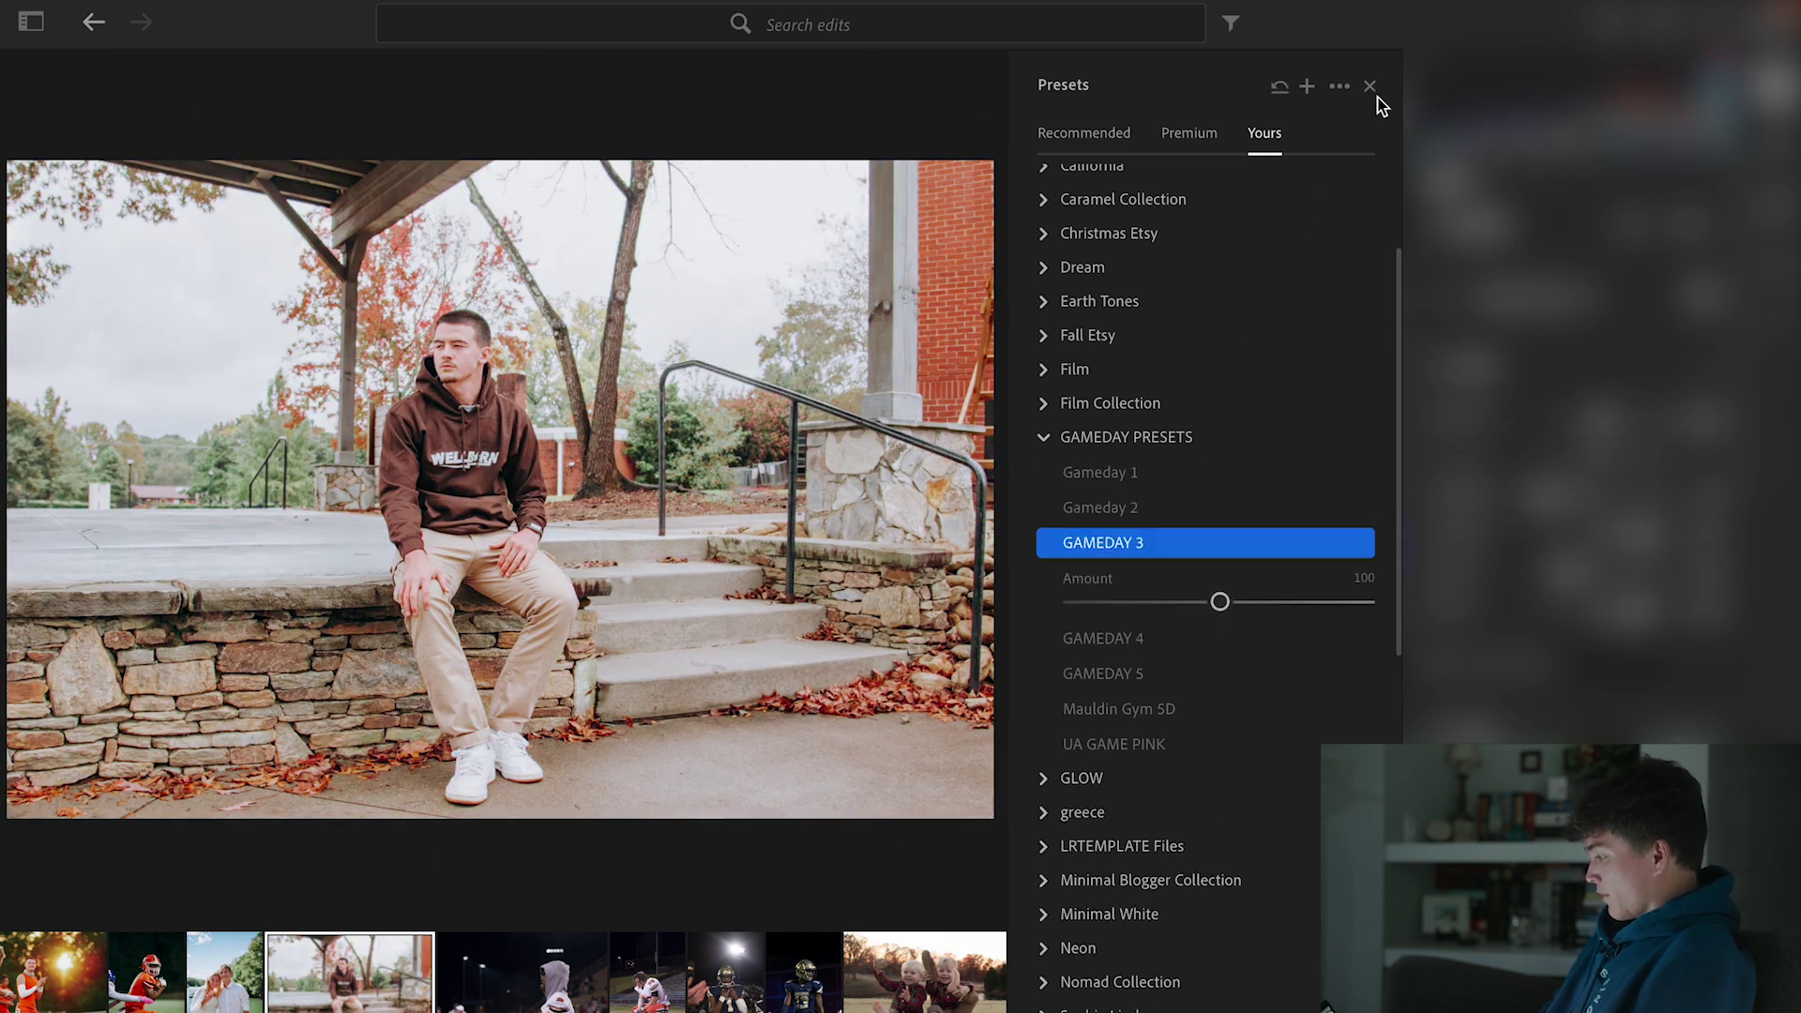
{"action": "left_click", "coordinate": [1369, 85]}
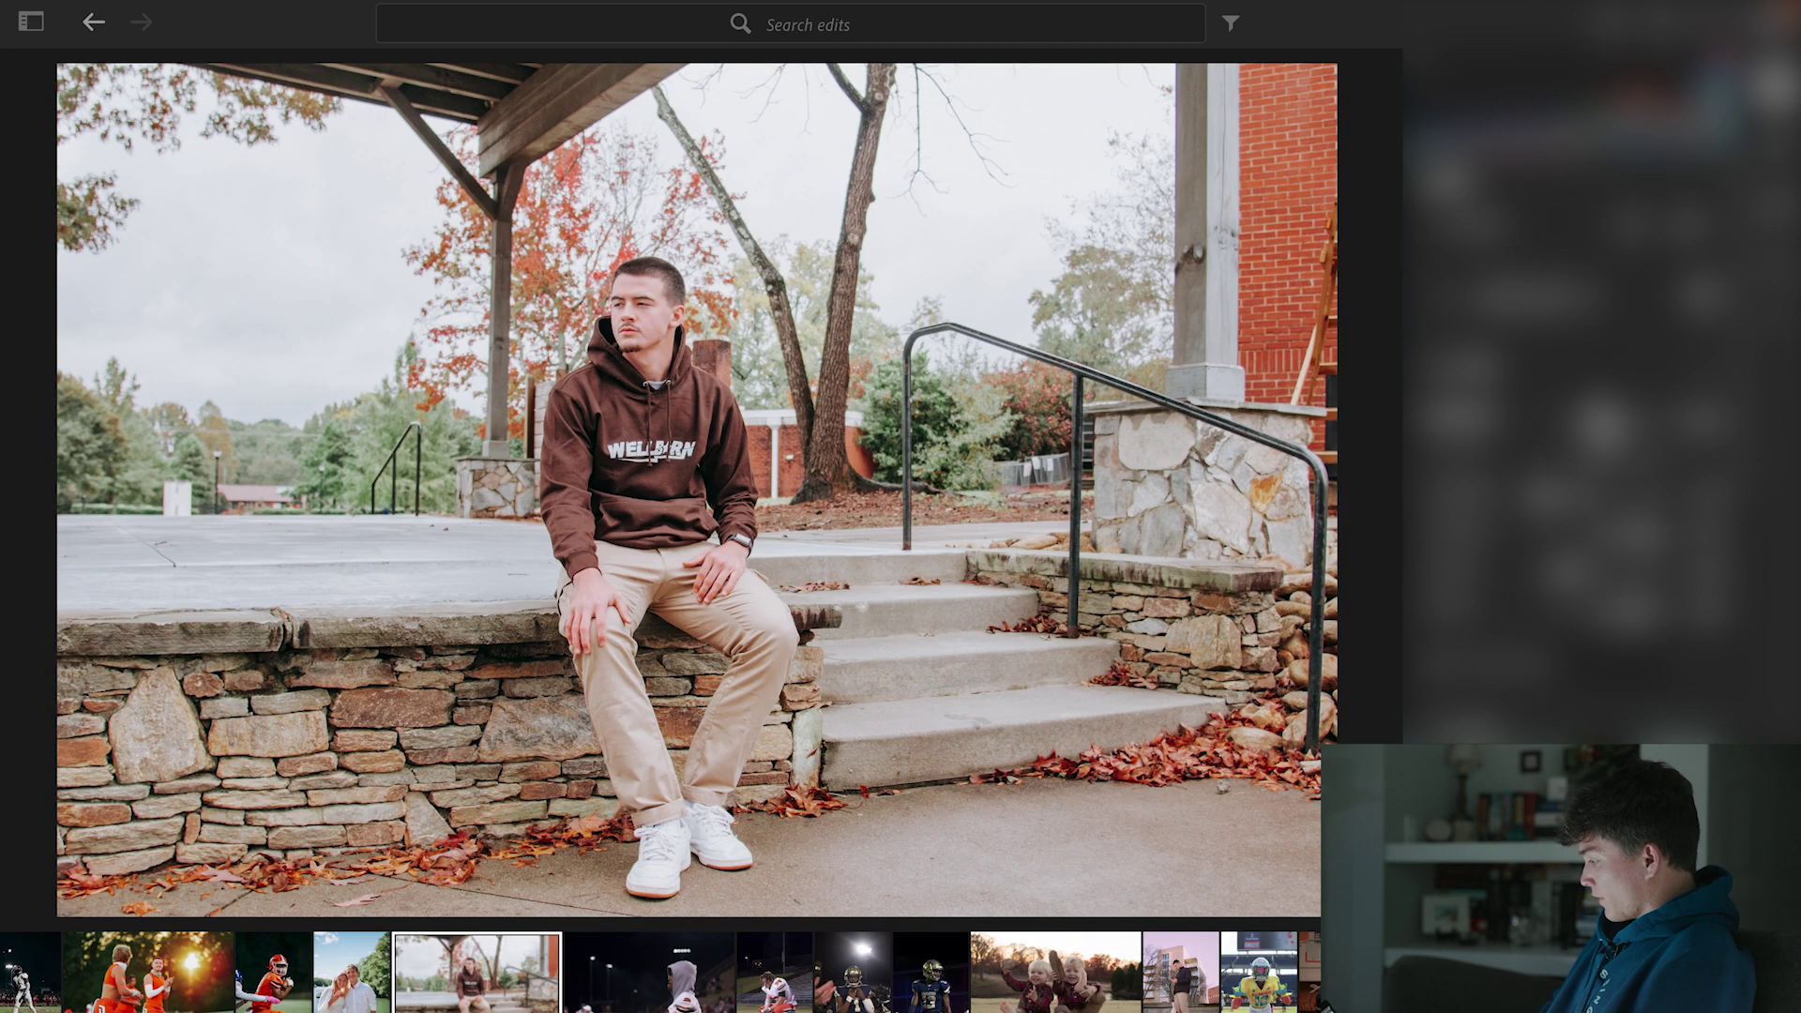
{"action": "left_click_drag", "start_coordinate": [1604, 424], "coordinate": [1594, 423]}
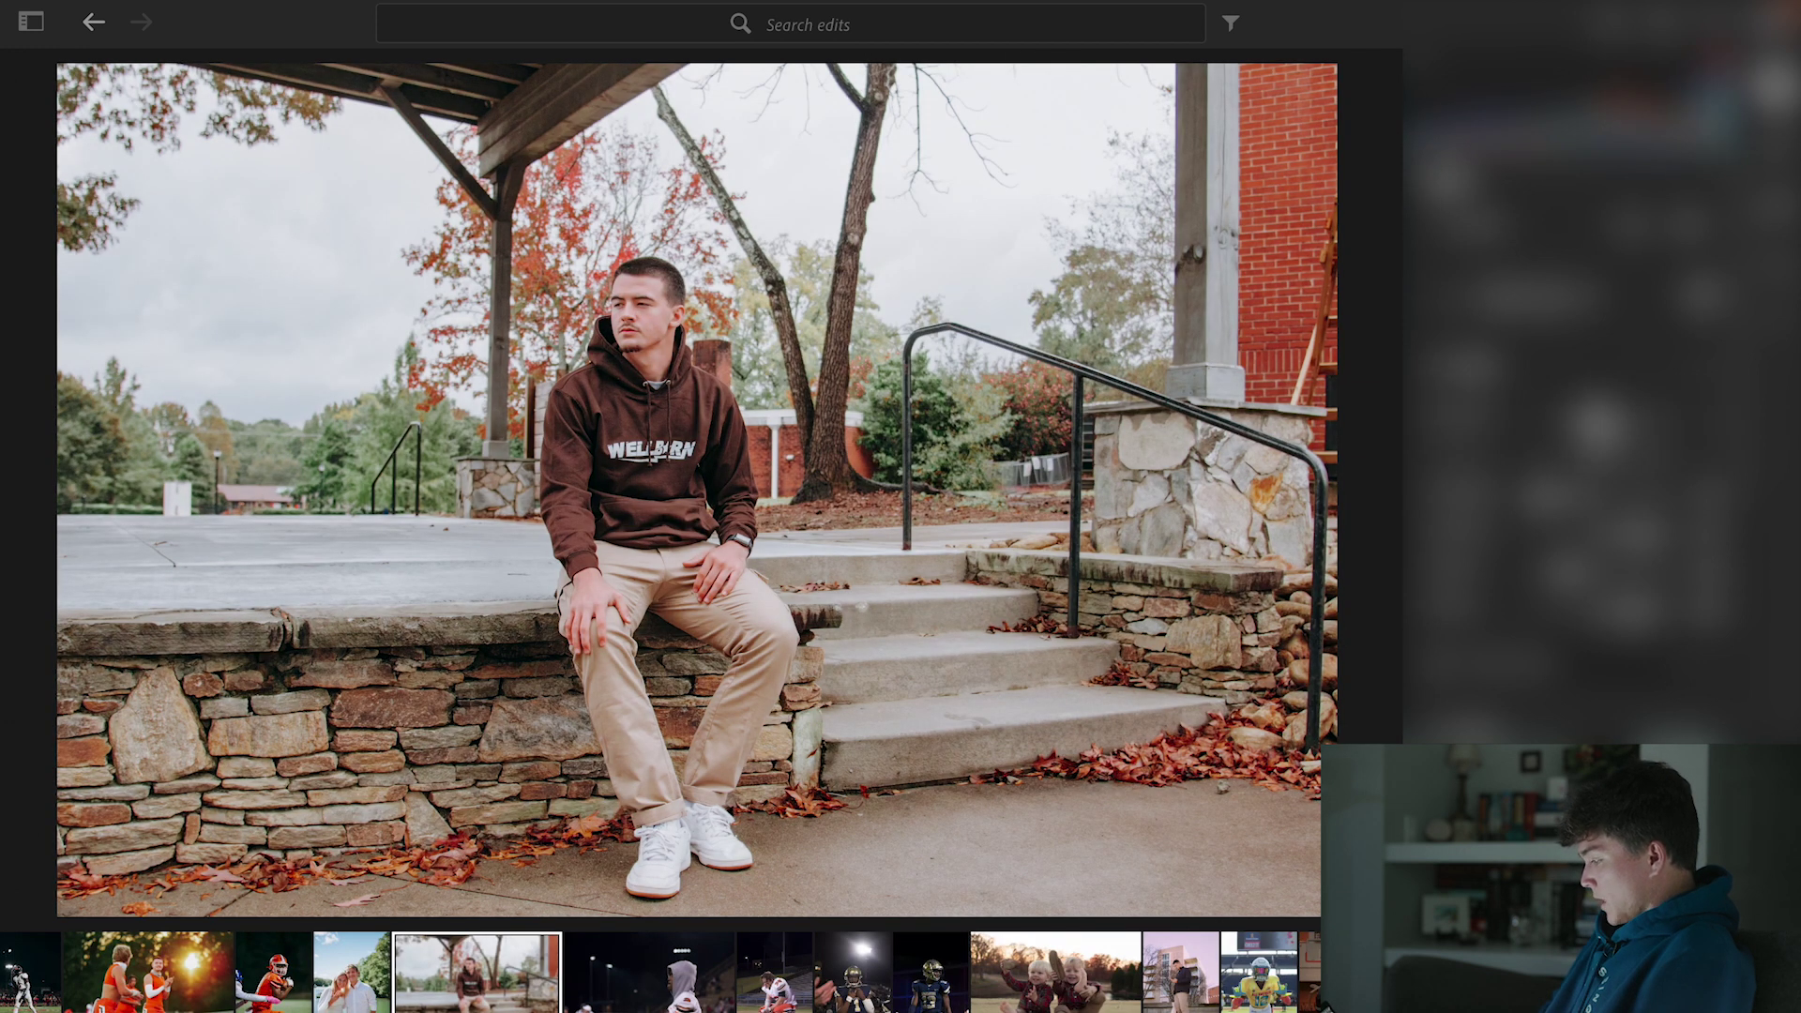
{"action": "left_click_drag", "start_coordinate": [1599, 424], "coordinate": [1589, 424]}
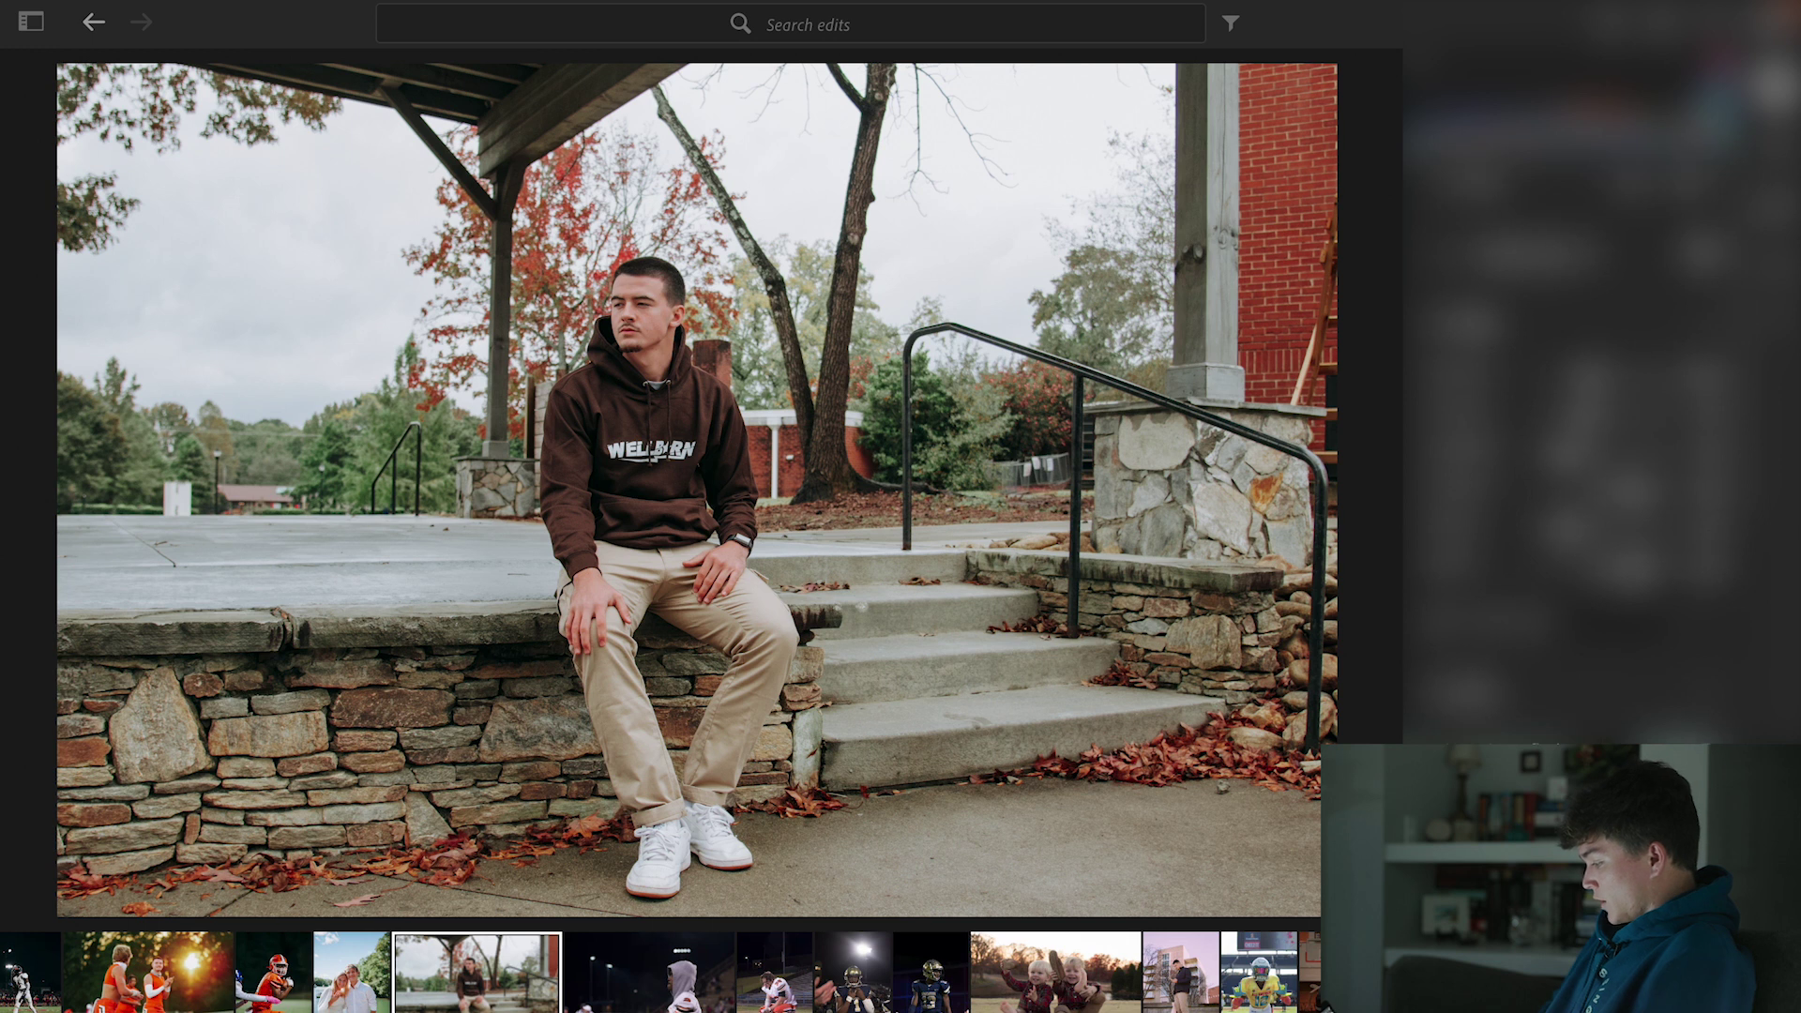
- Compare the edited photo of the man in the brown hoodie with its original several times
{"action": "key", "text": "backslash"}
{"action": "key", "text": "backslash"}
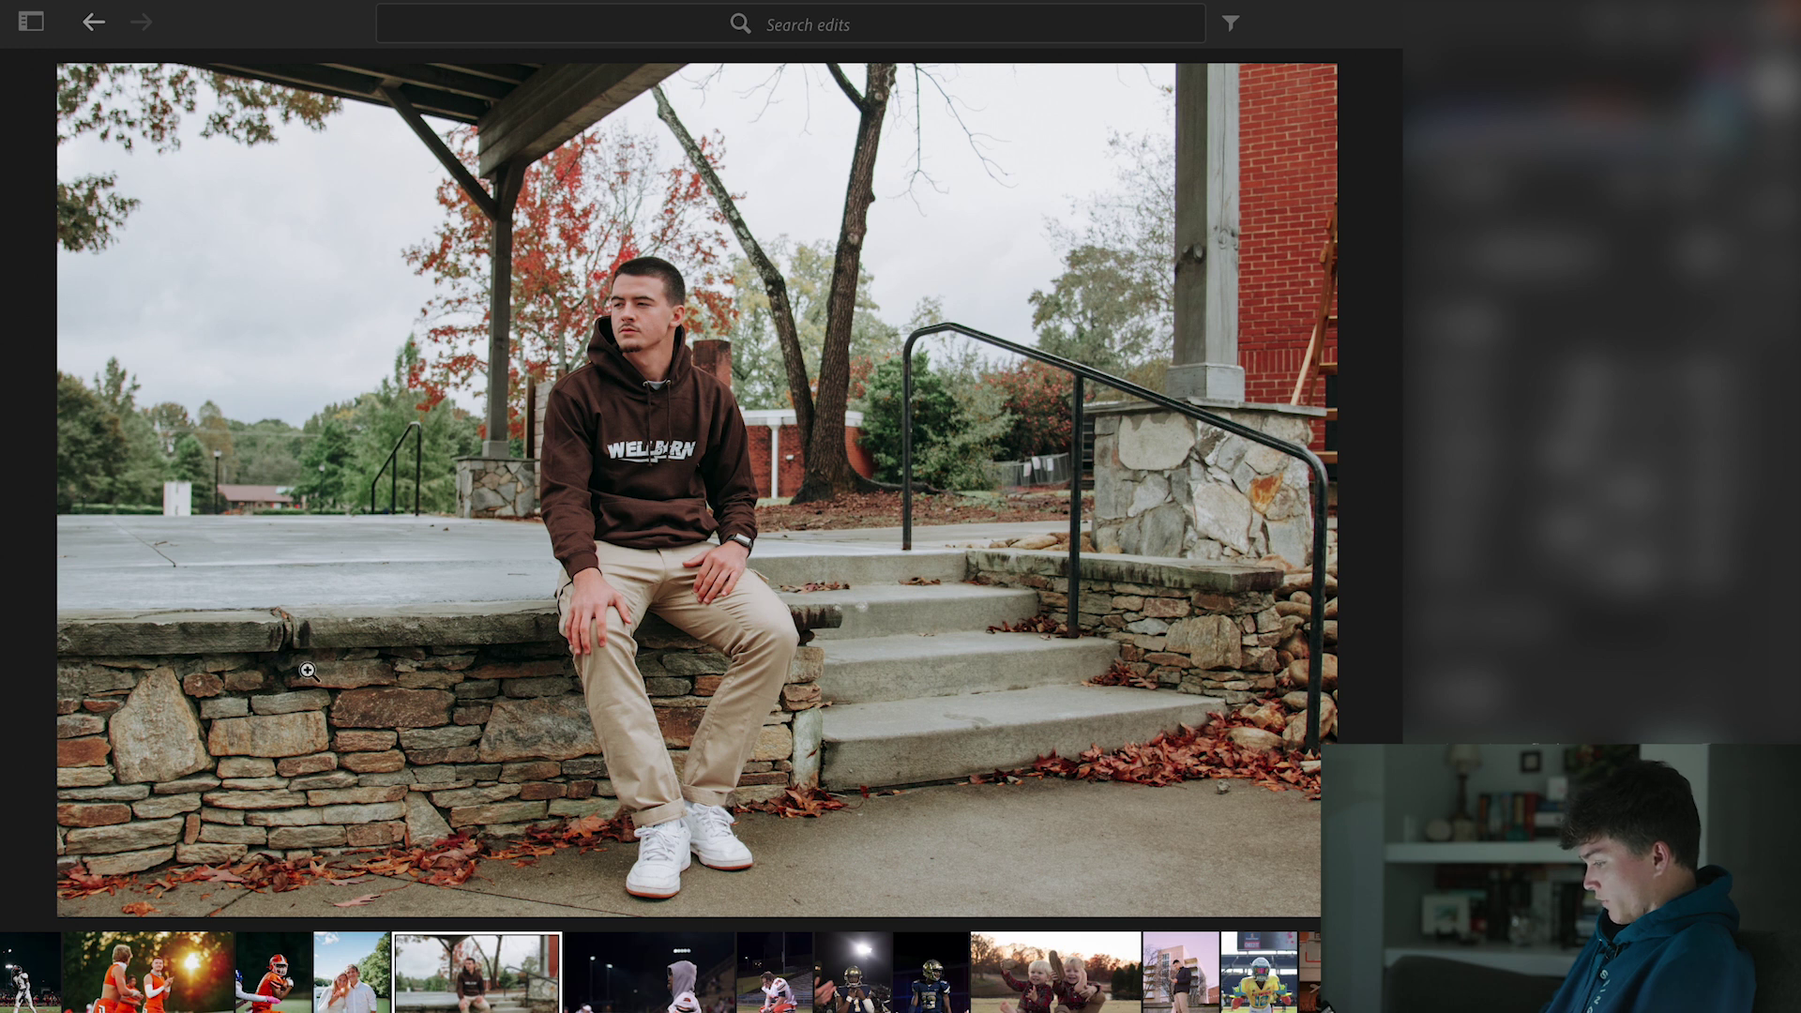
{"action": "key", "text": "backslash"}
{"action": "key", "text": "backslash"}
{"action": "key", "text": "backslash"}
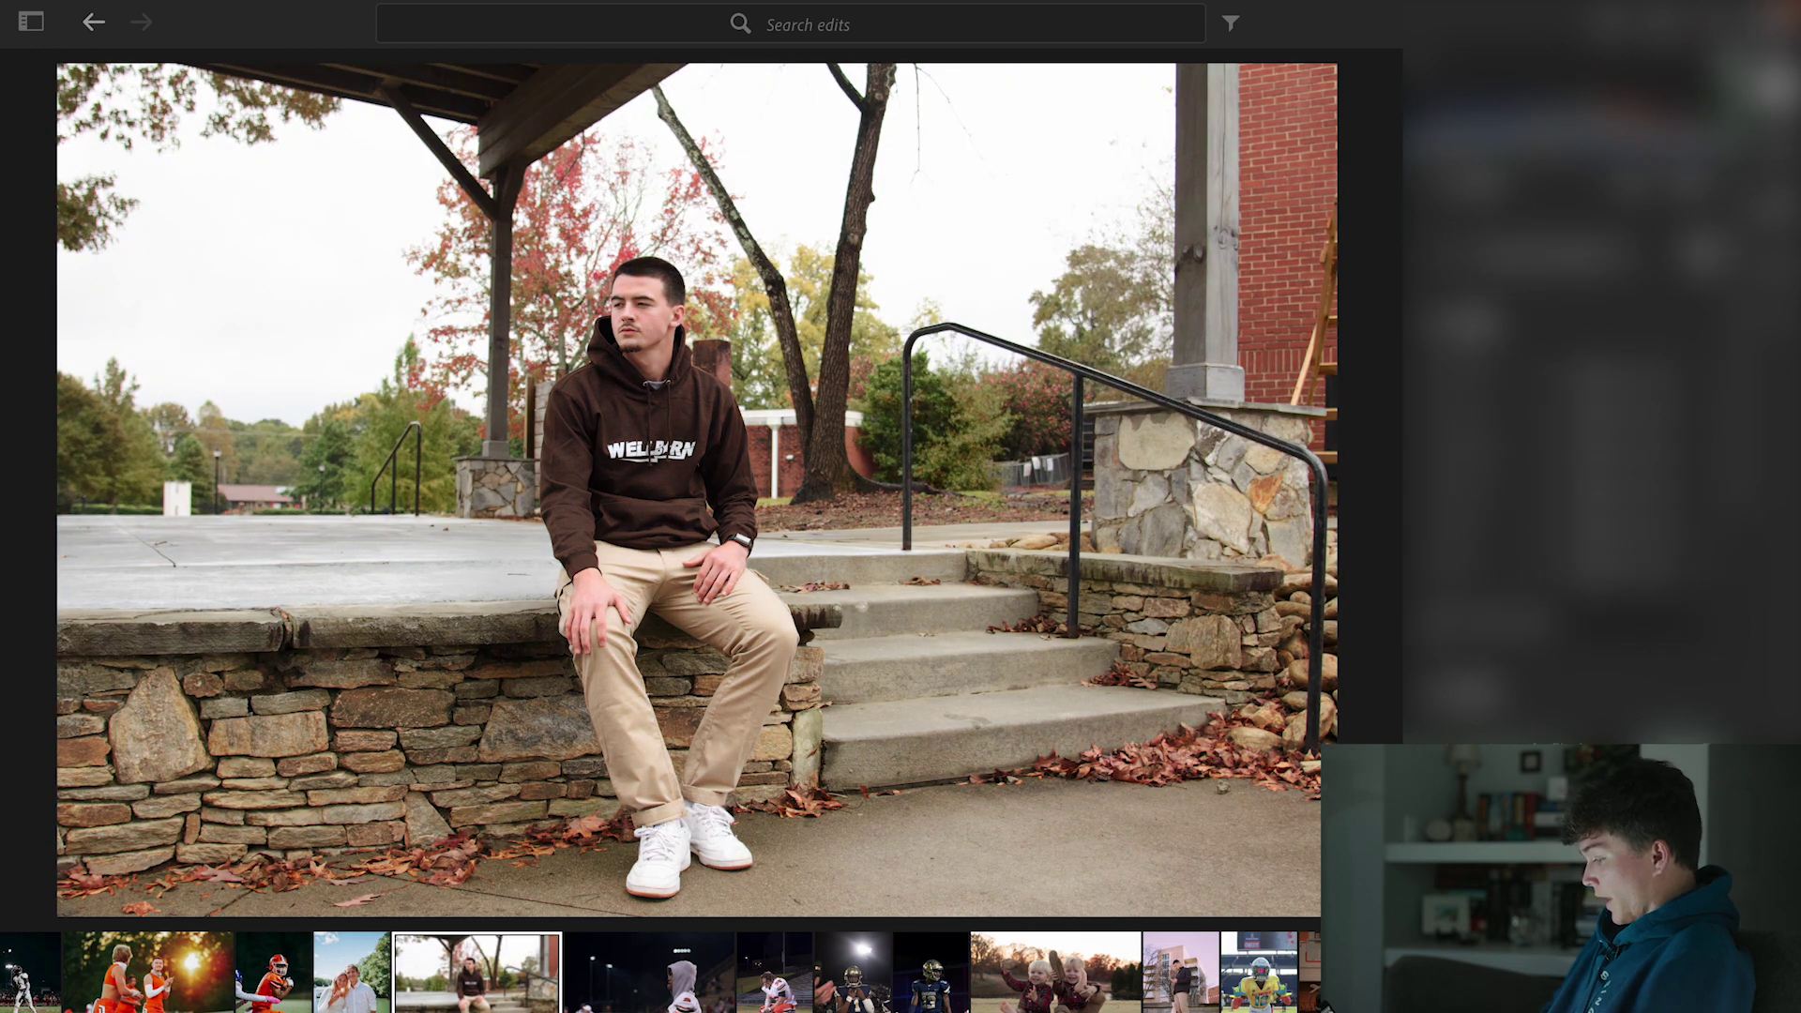
{"action": "key", "text": "backslash"}
{"action": "key", "text": "backslash"}
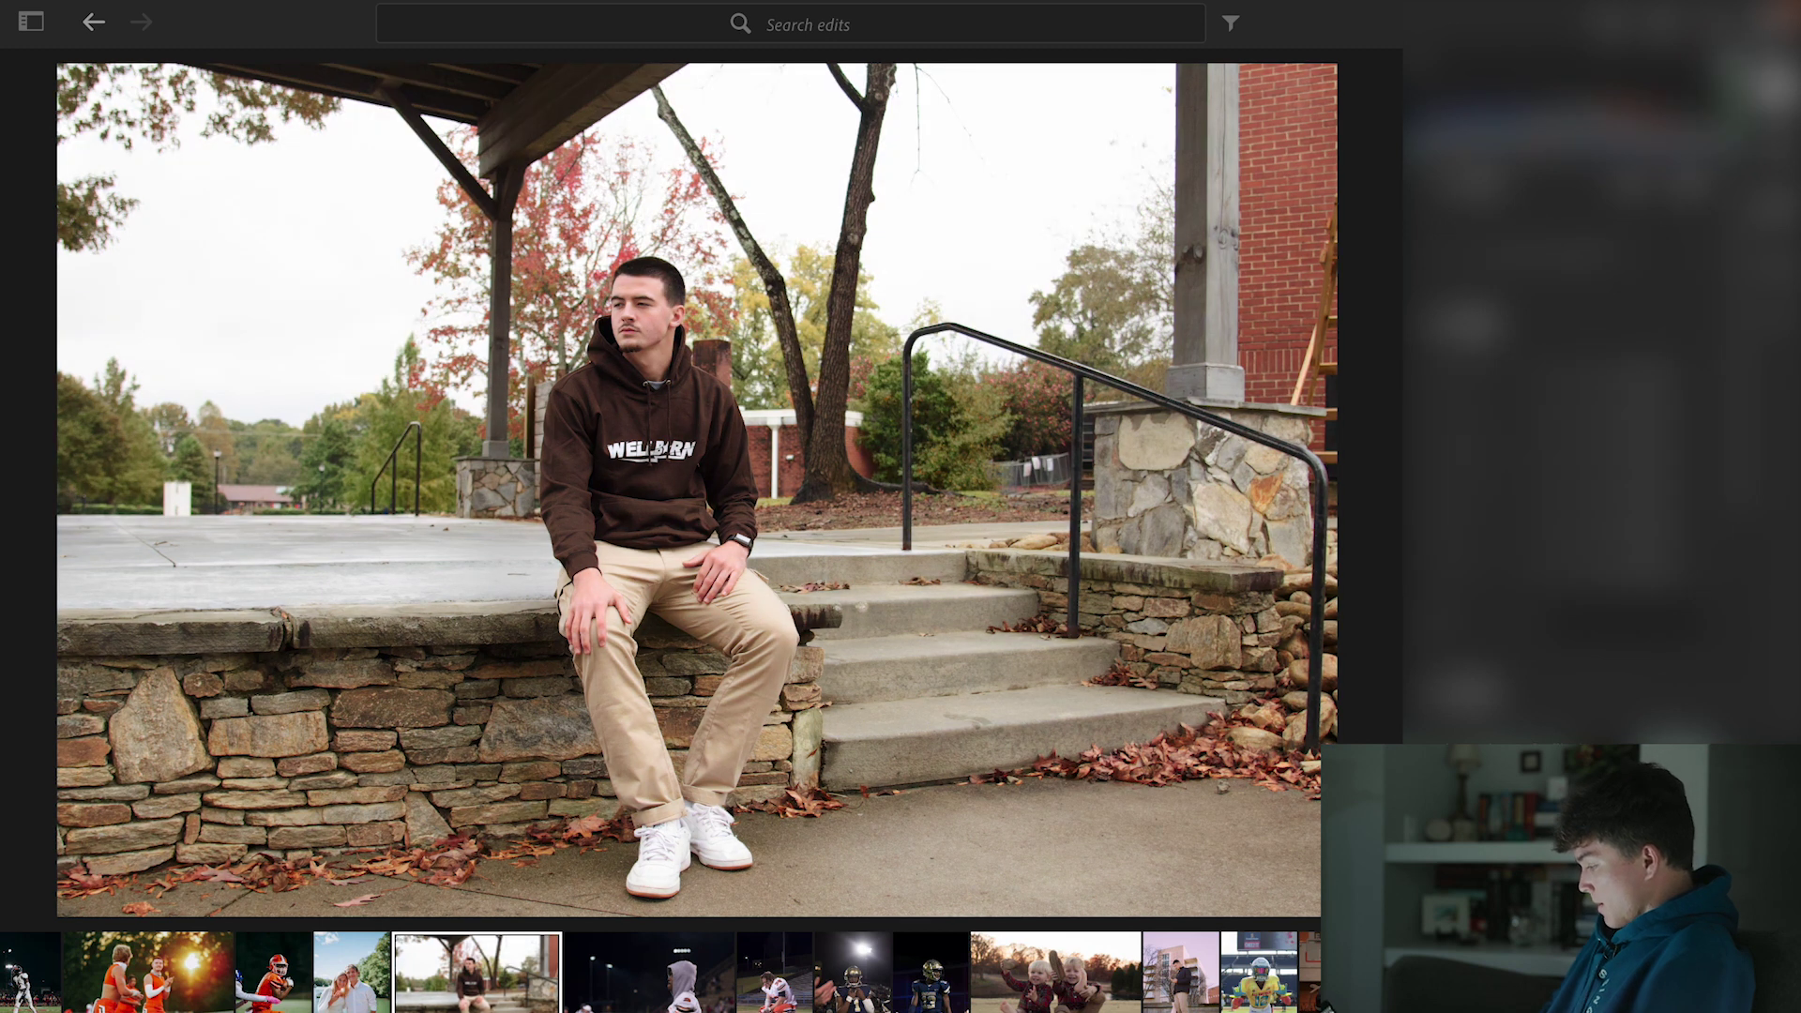
{"action": "key", "text": "backslash"}
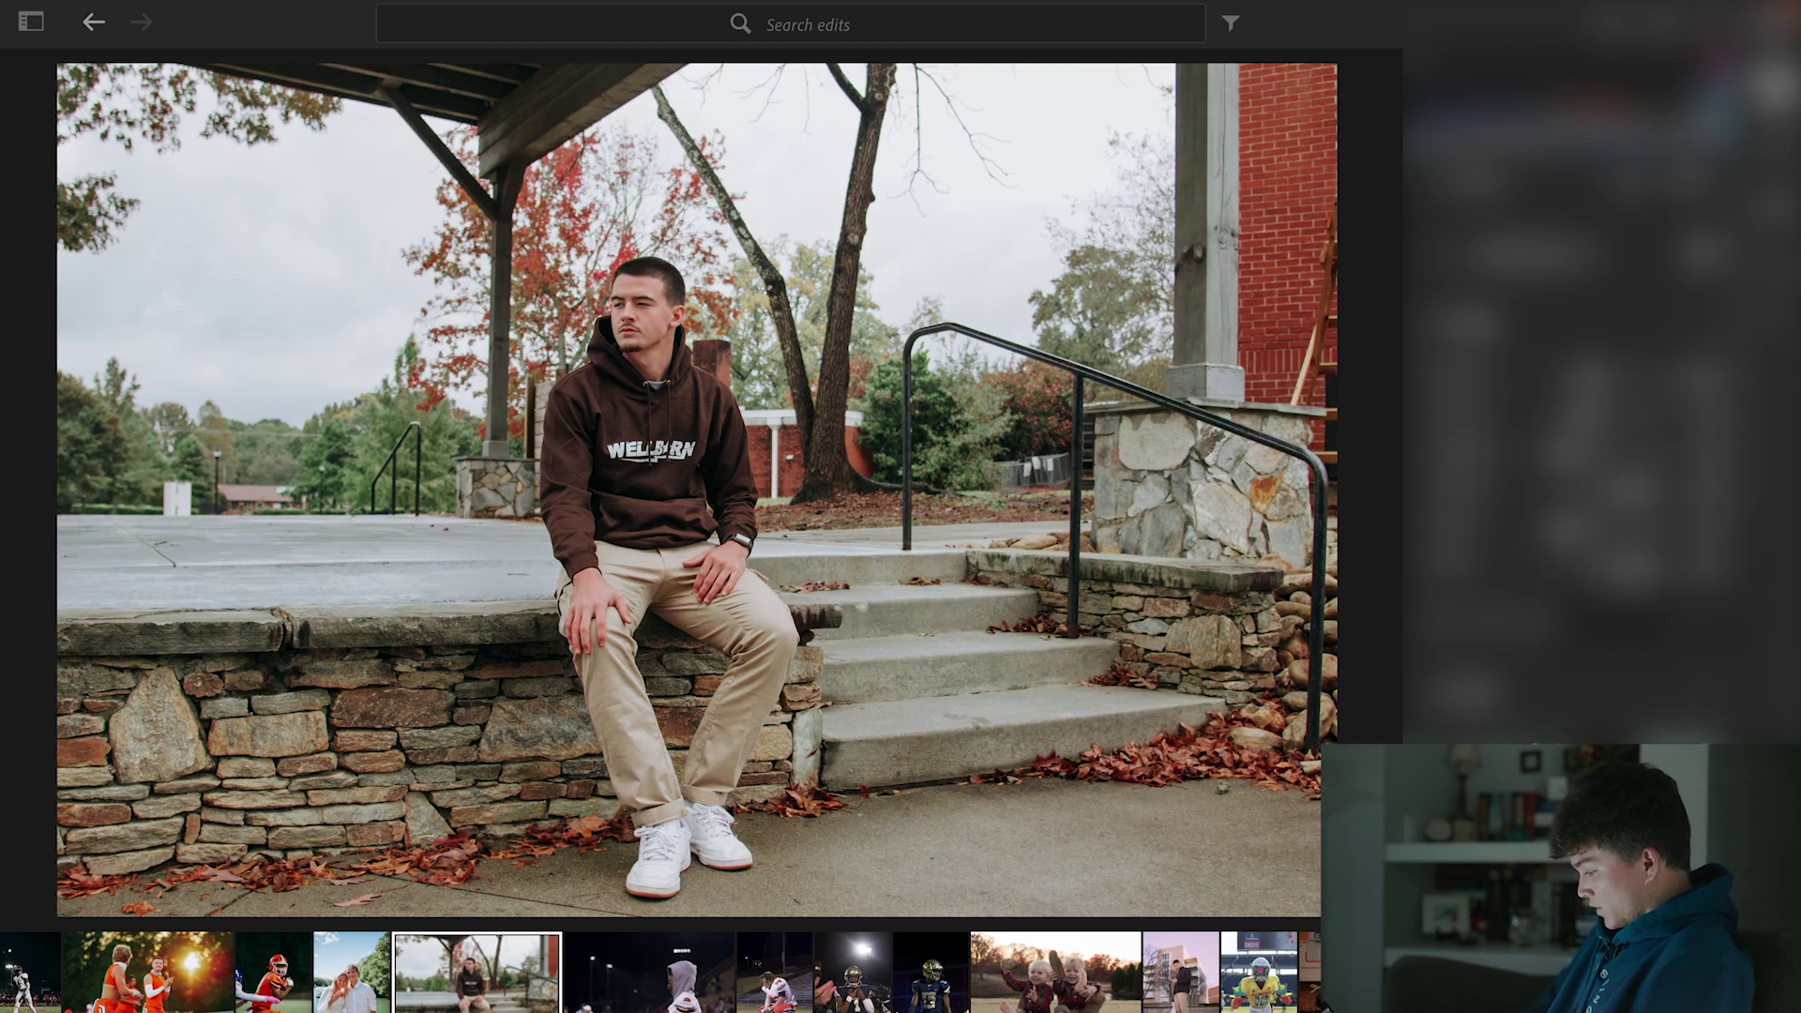
- Look over the next two night photos and apply the GAMEDAY 5 preset to the one of the hooded player
{"action": "key", "text": "Right"}
{"action": "key", "text": "Right"}
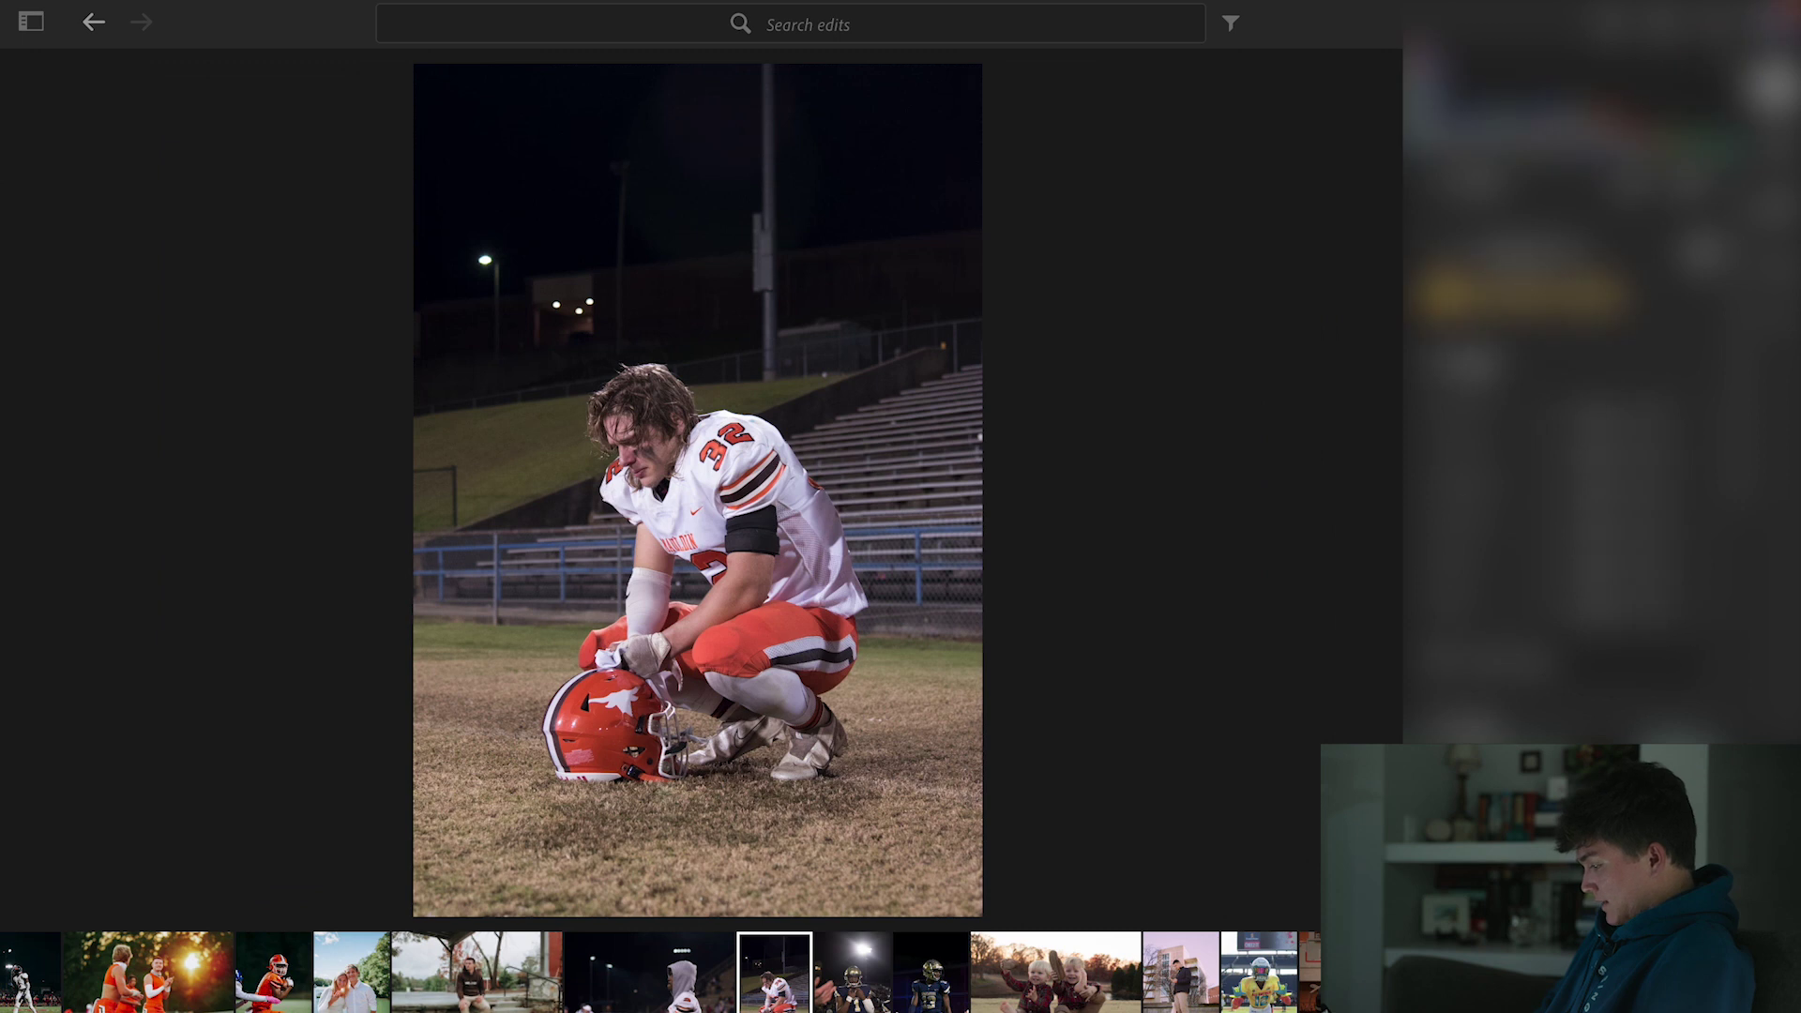
{"action": "key", "text": "Left"}
{"action": "key", "text": "Right"}
{"action": "key", "text": "Left"}
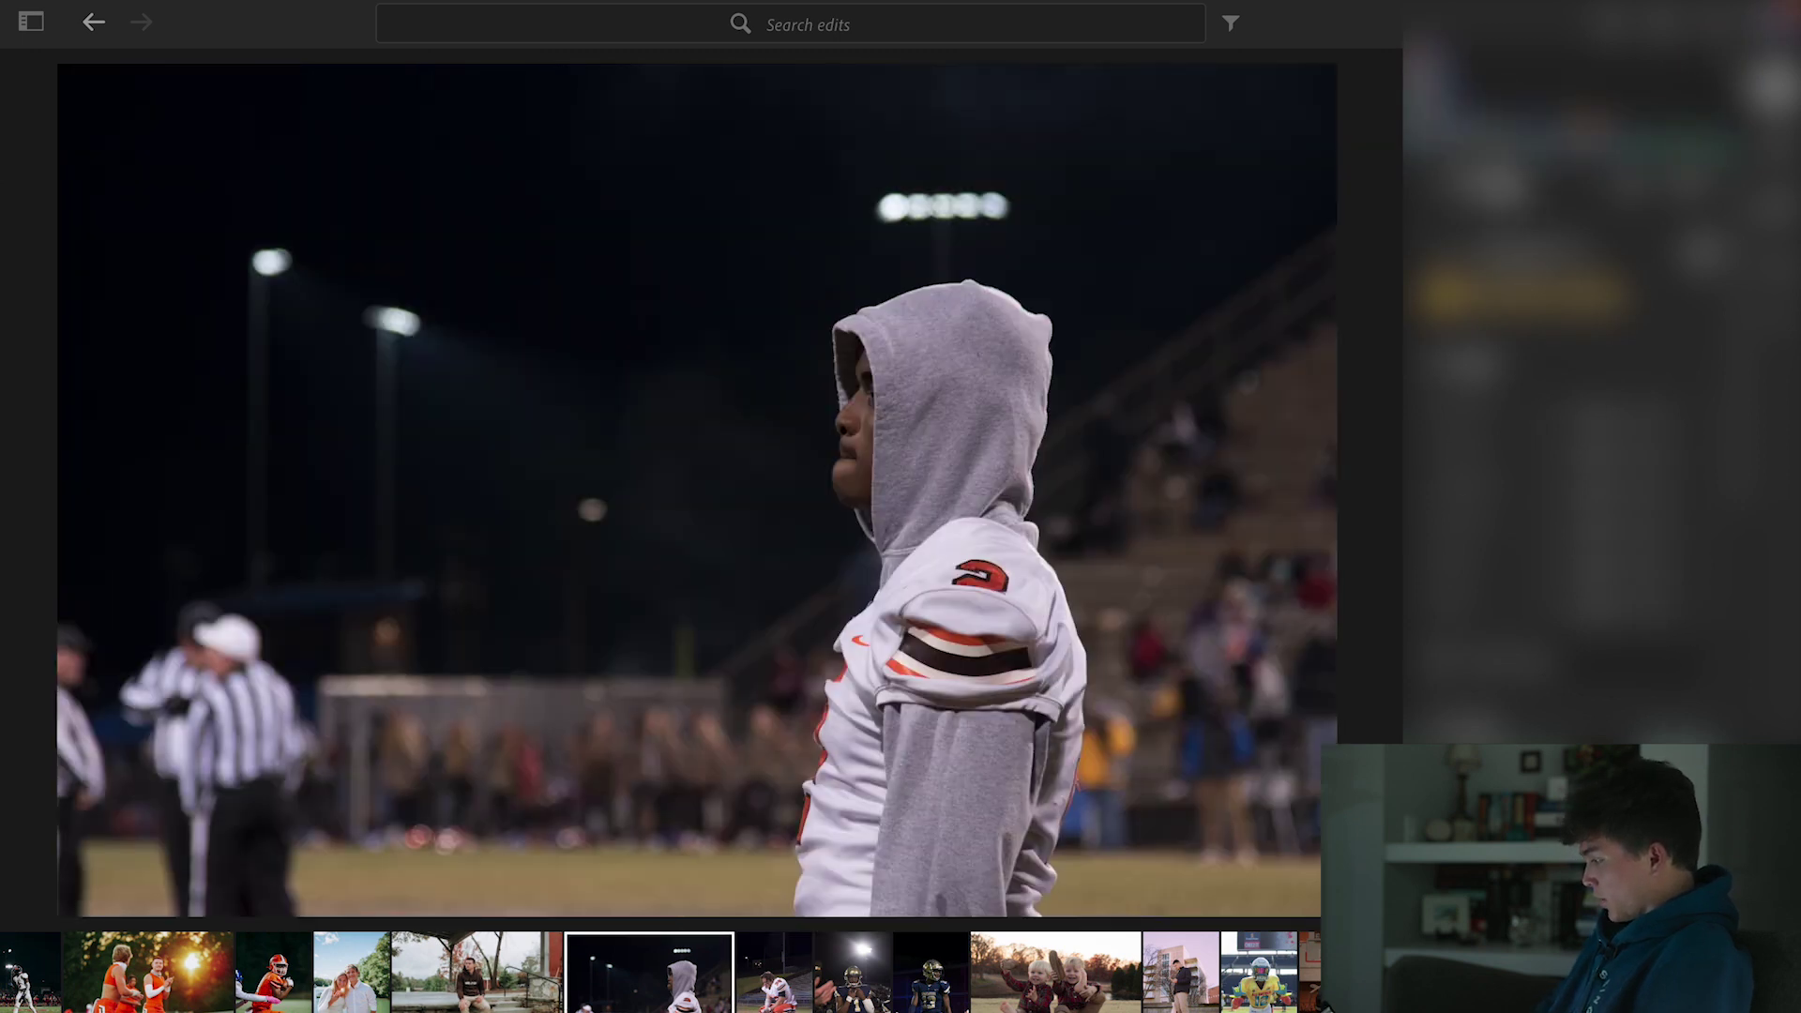
{"action": "key", "text": "shift+p"}
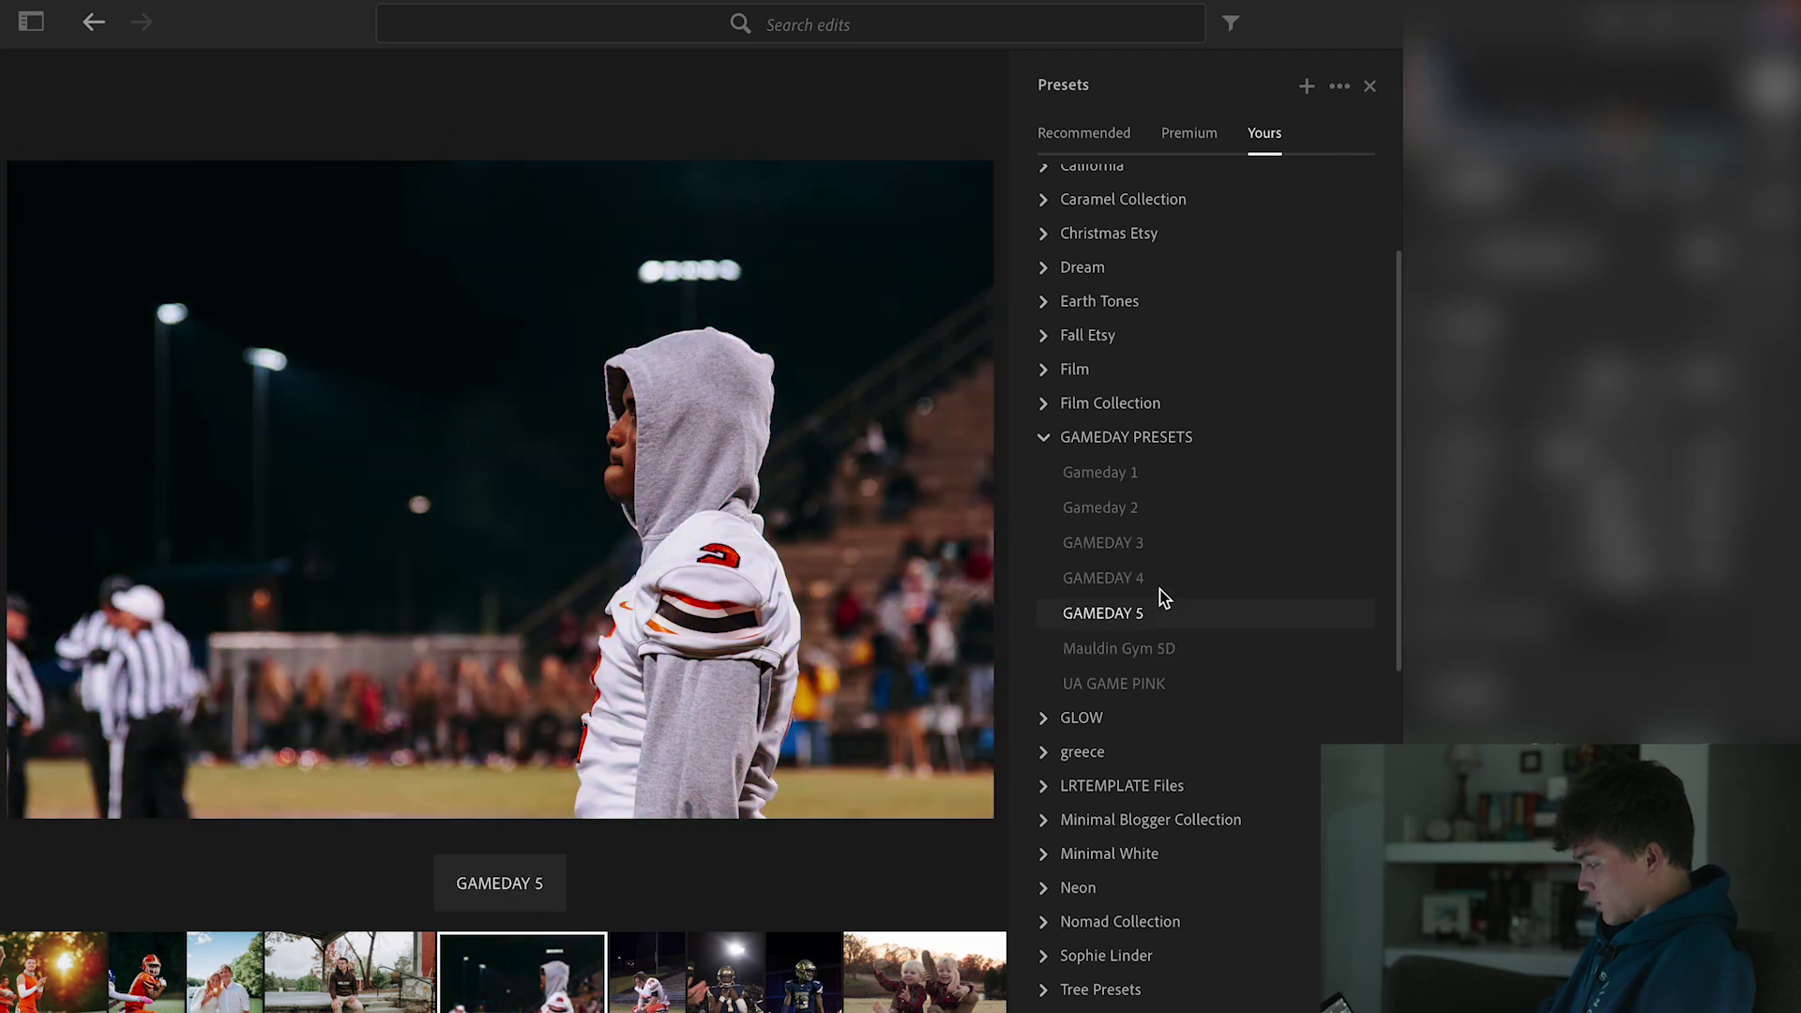
{"action": "left_click", "coordinate": [1163, 613]}
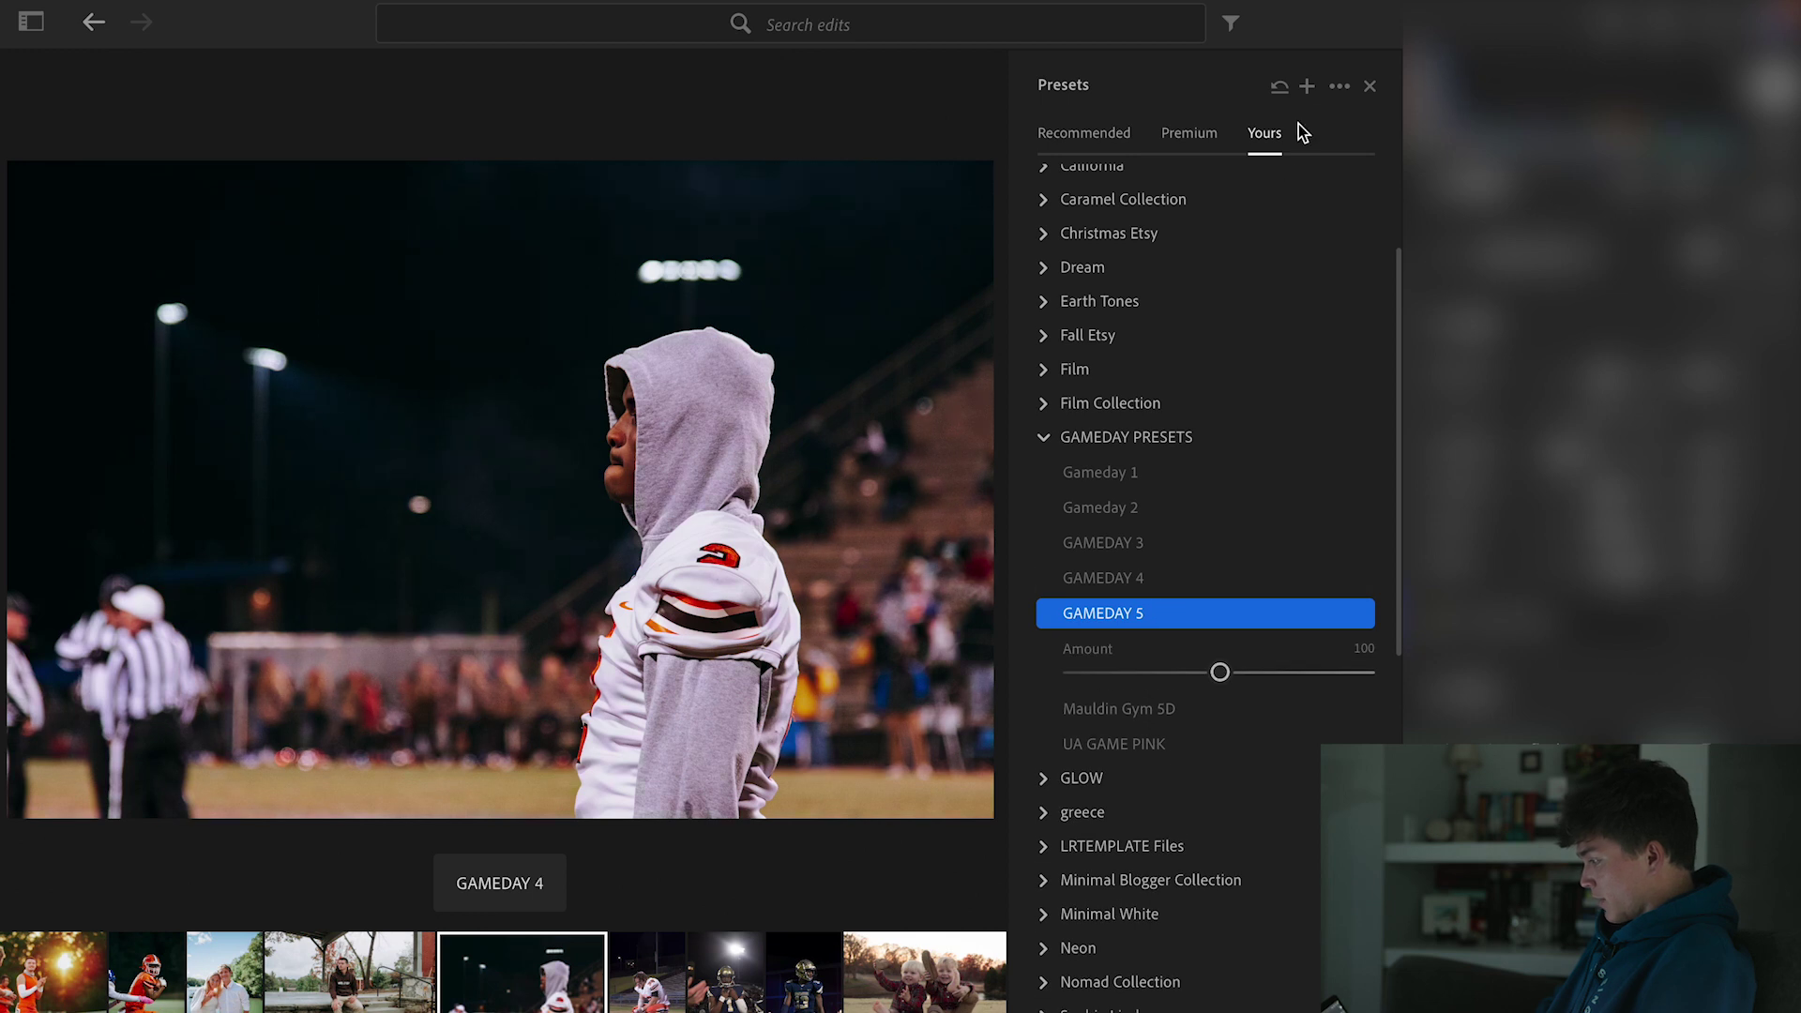
{"action": "left_click", "coordinate": [1370, 86]}
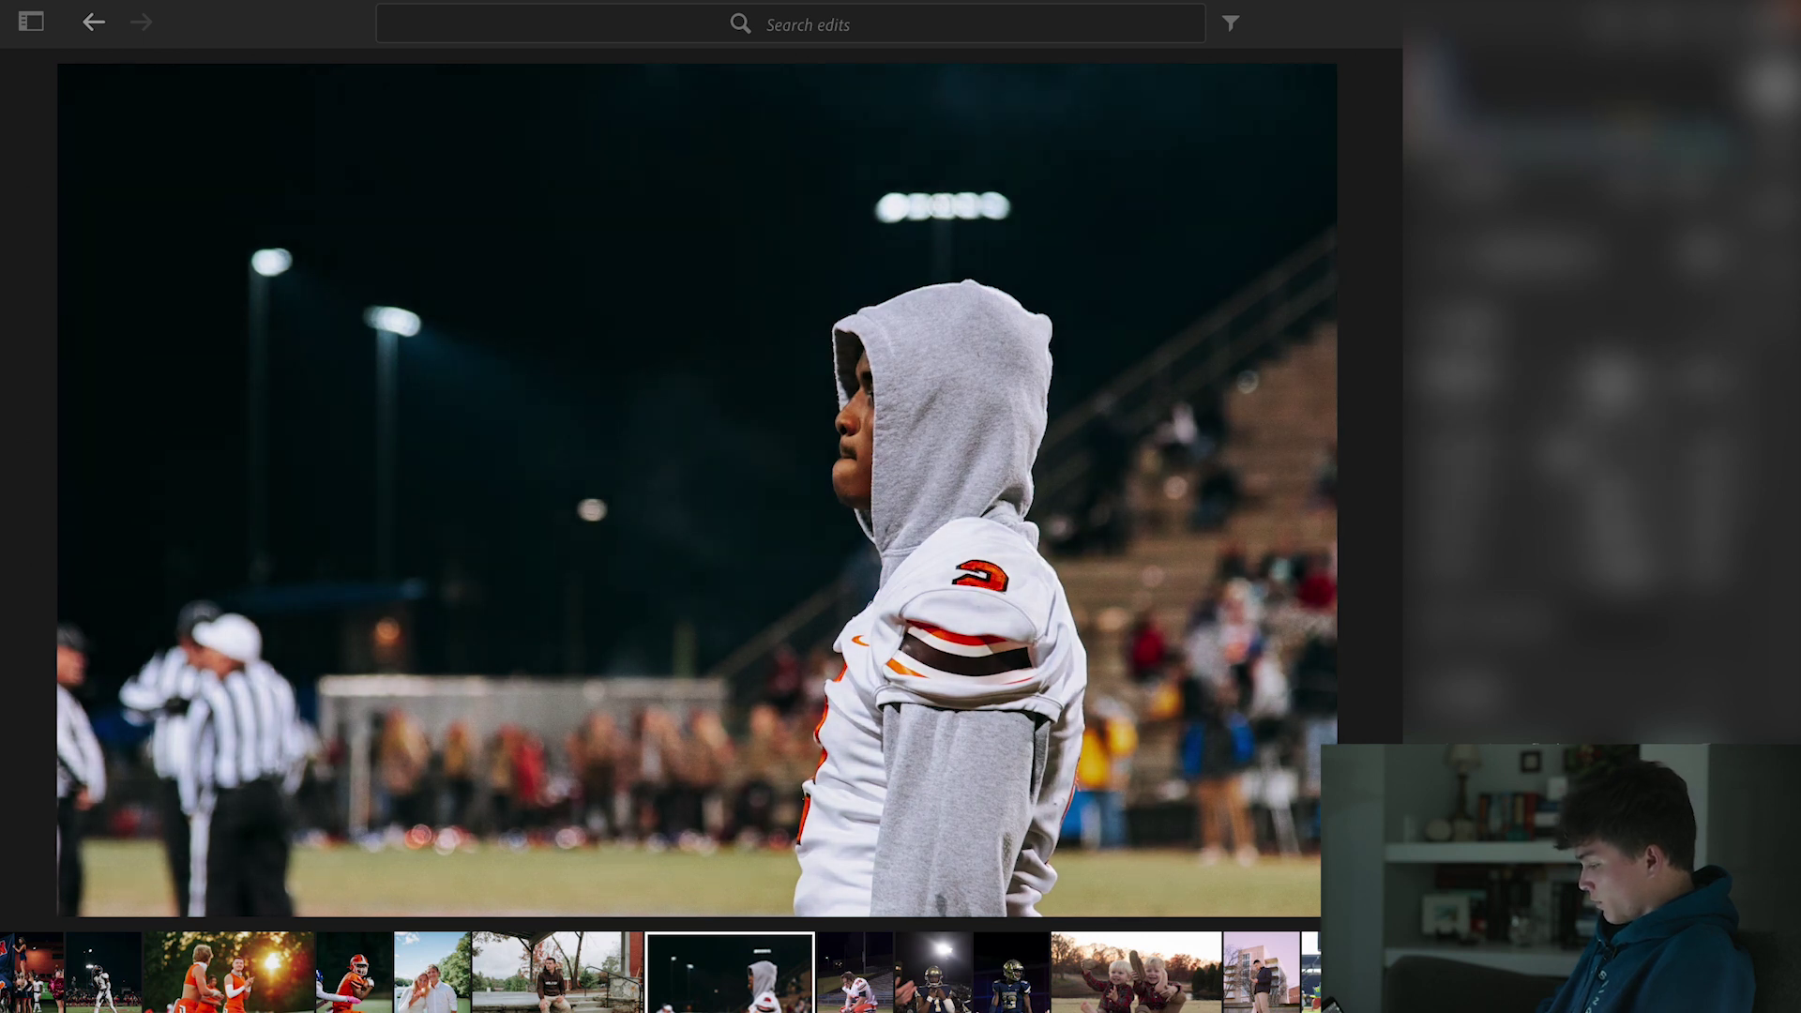
- Check the background beside the hooded player up close and darken the night sky slightly
{"action": "left_click", "coordinate": [766, 358]}
{"action": "left_click", "coordinate": [695, 458]}
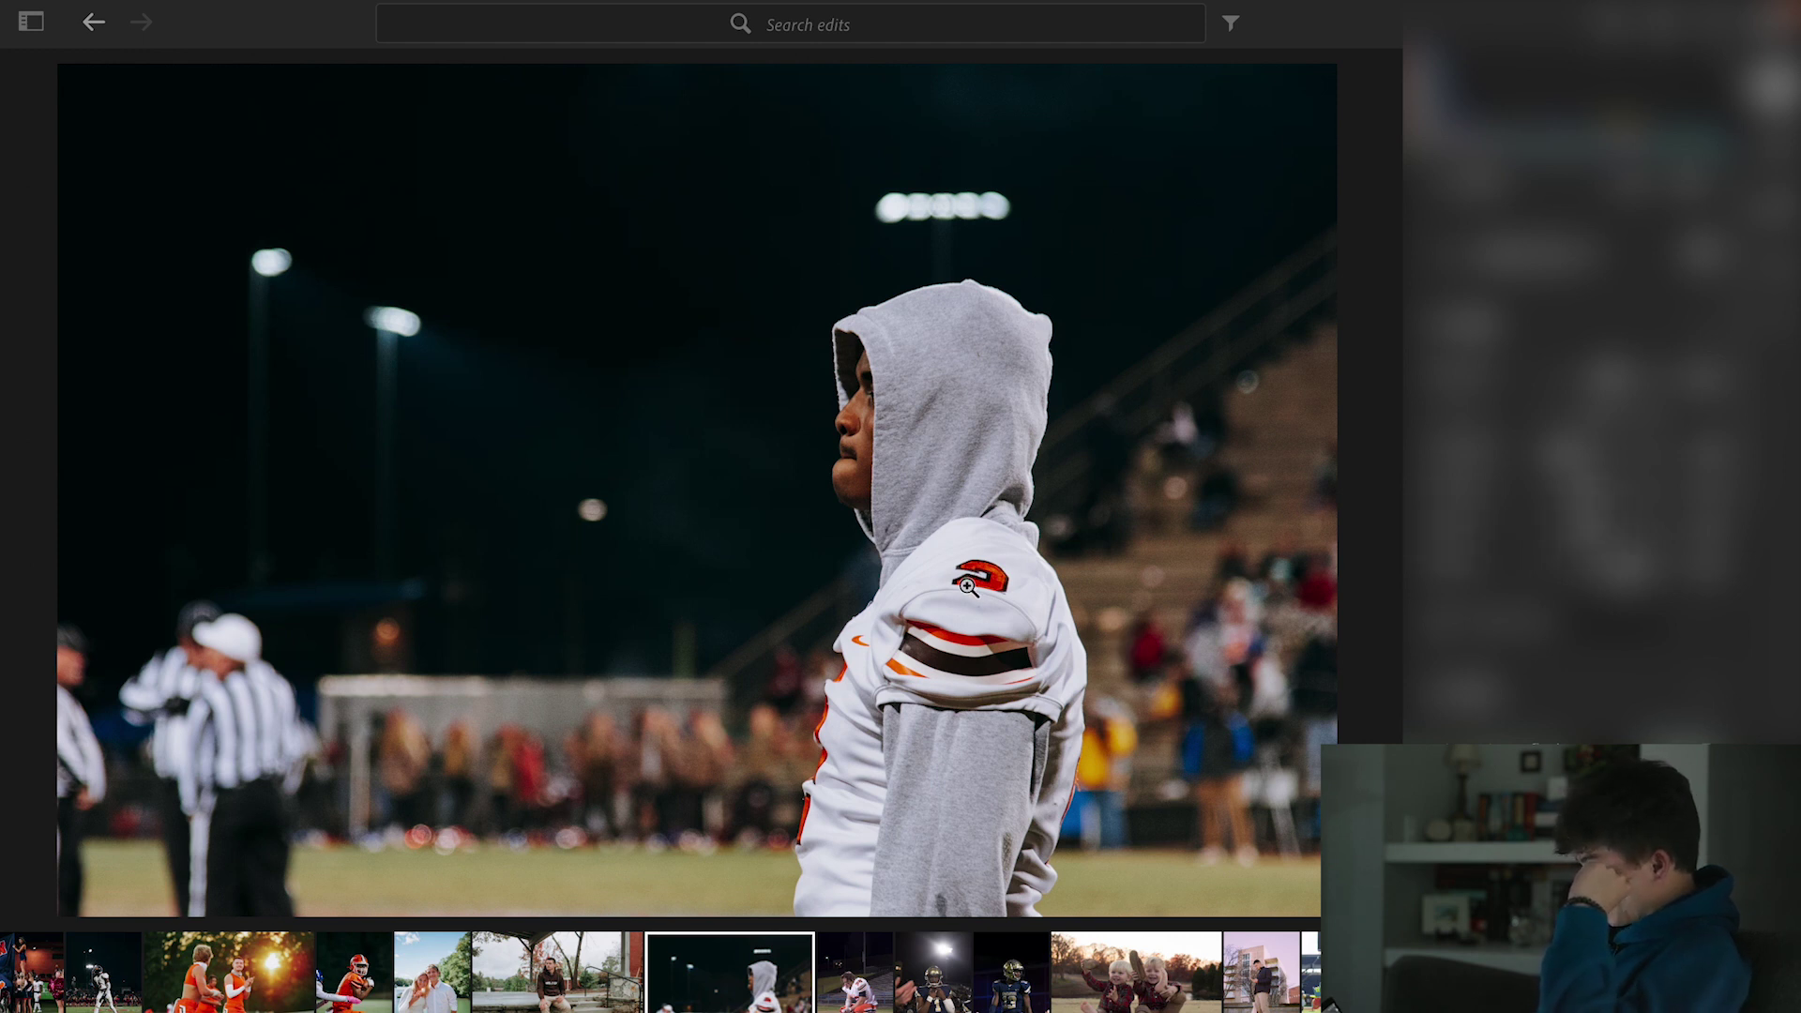
{"action": "scroll", "coordinate": [1600, 441], "scroll_direction": "down", "scroll_amount": 3}
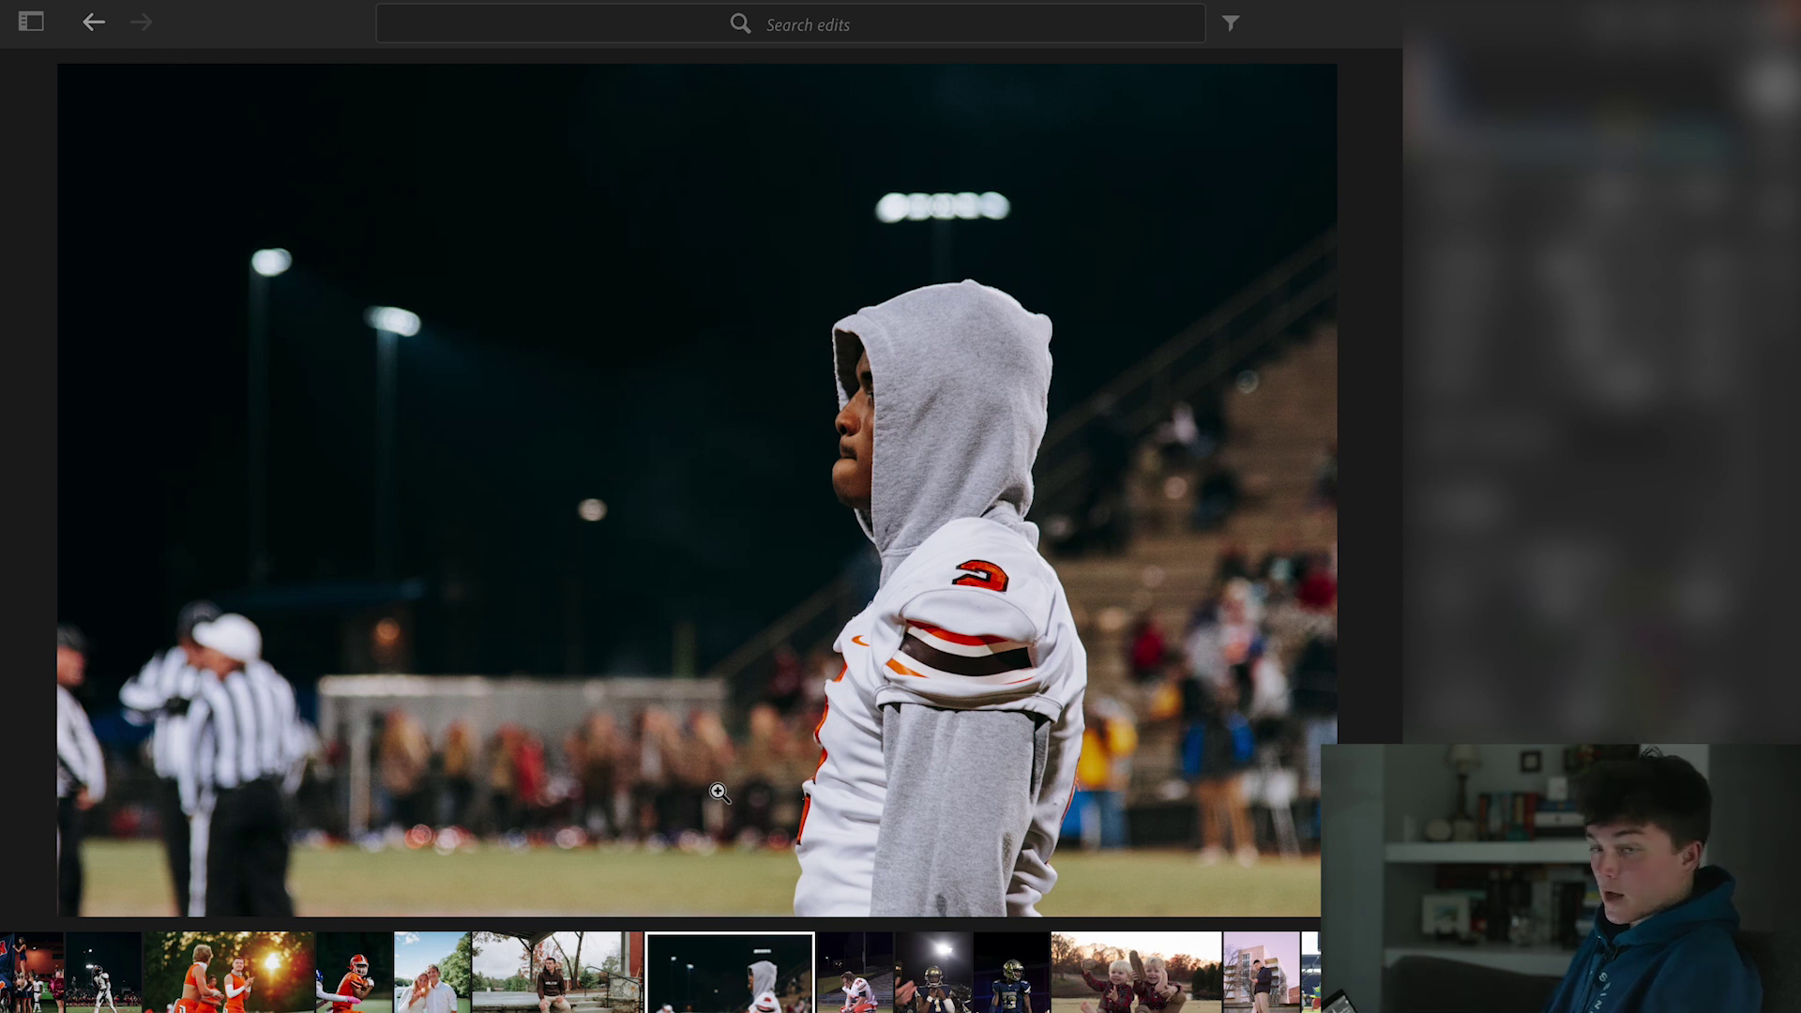
- Paste the hooded player's edit settings onto the photo of the kneeling player and compare the result with the original
{"action": "left_click", "coordinate": [869, 996]}
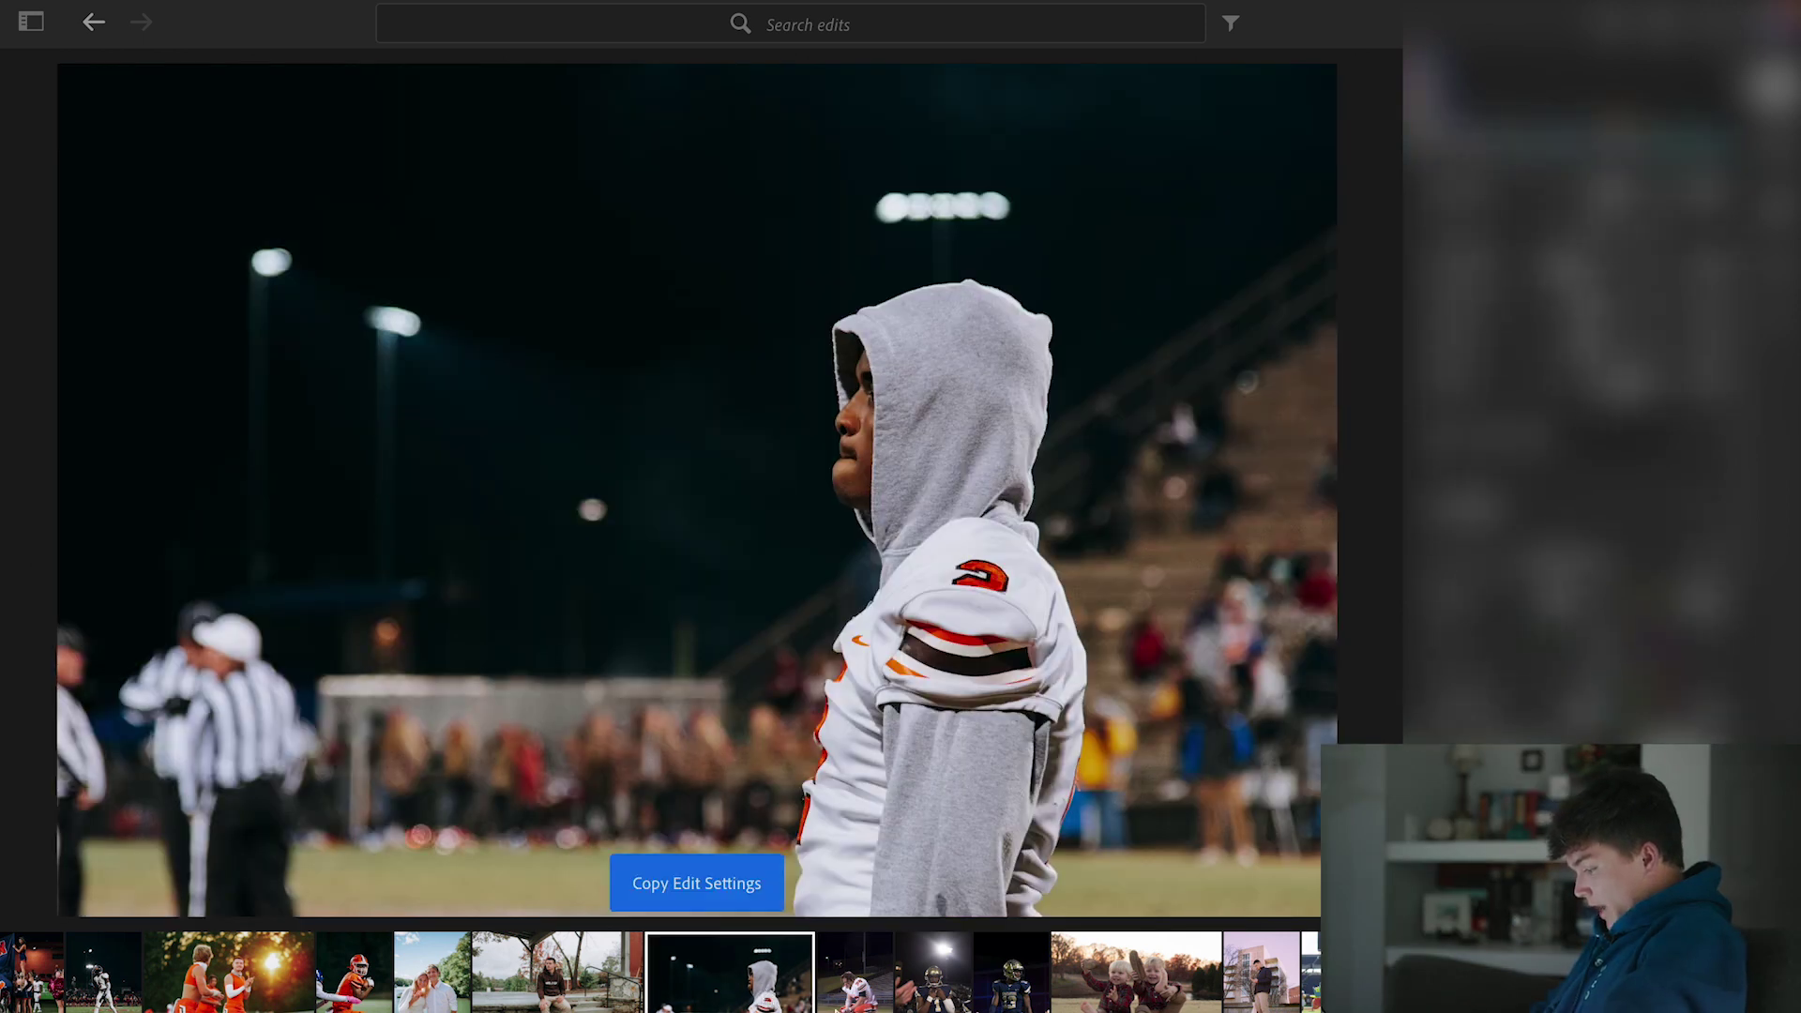
{"action": "left_click", "coordinate": [855, 996]}
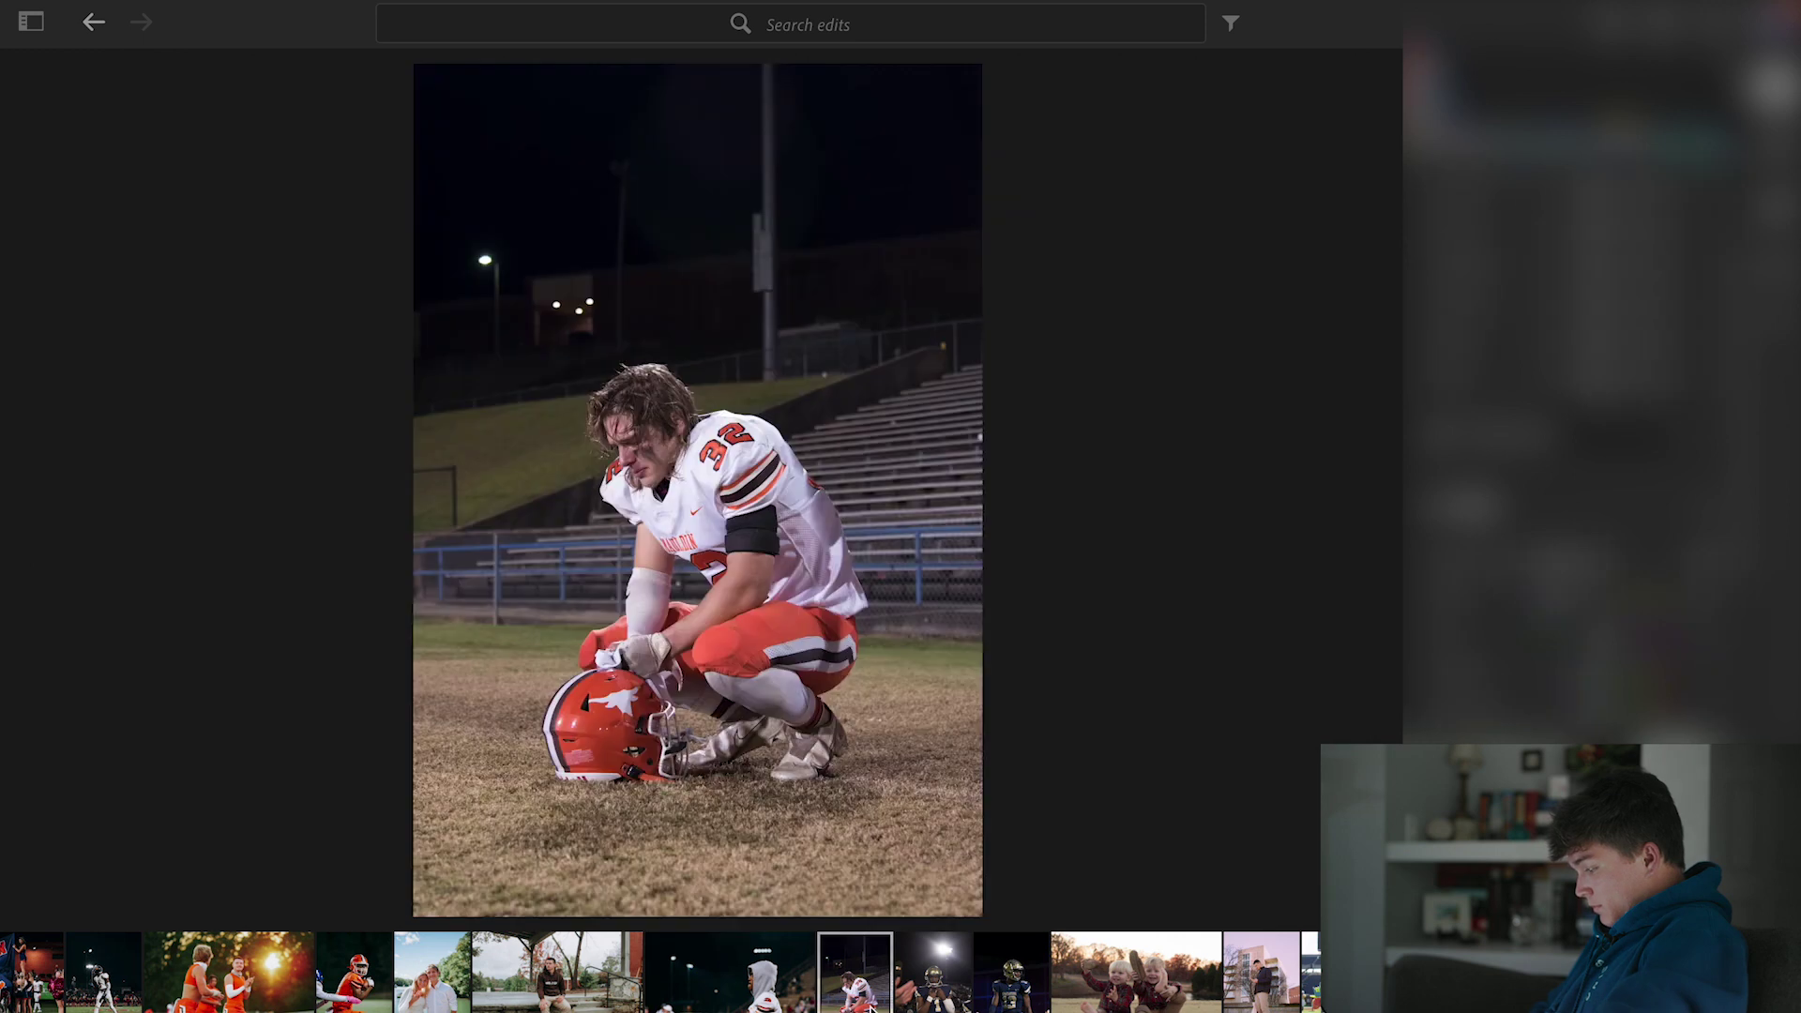
{"action": "key", "text": "ctrl+v"}
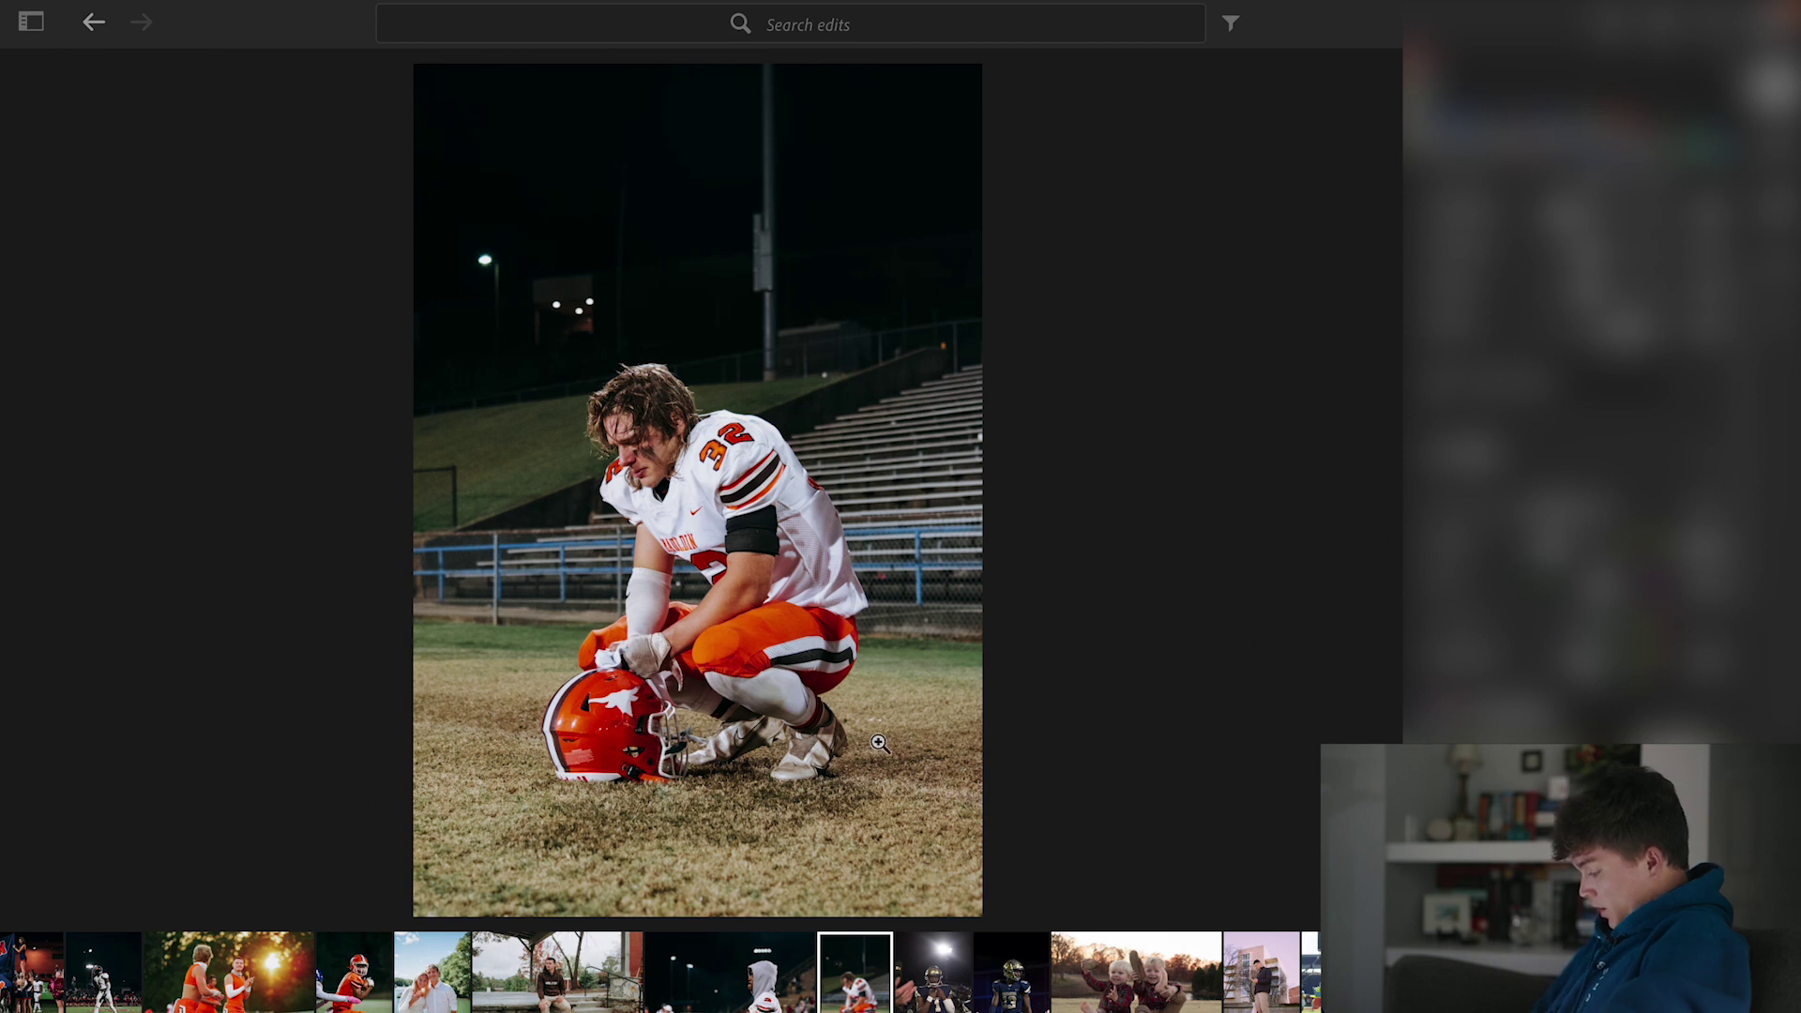
{"action": "key", "text": "backslash"}
{"action": "key", "text": "backslash"}
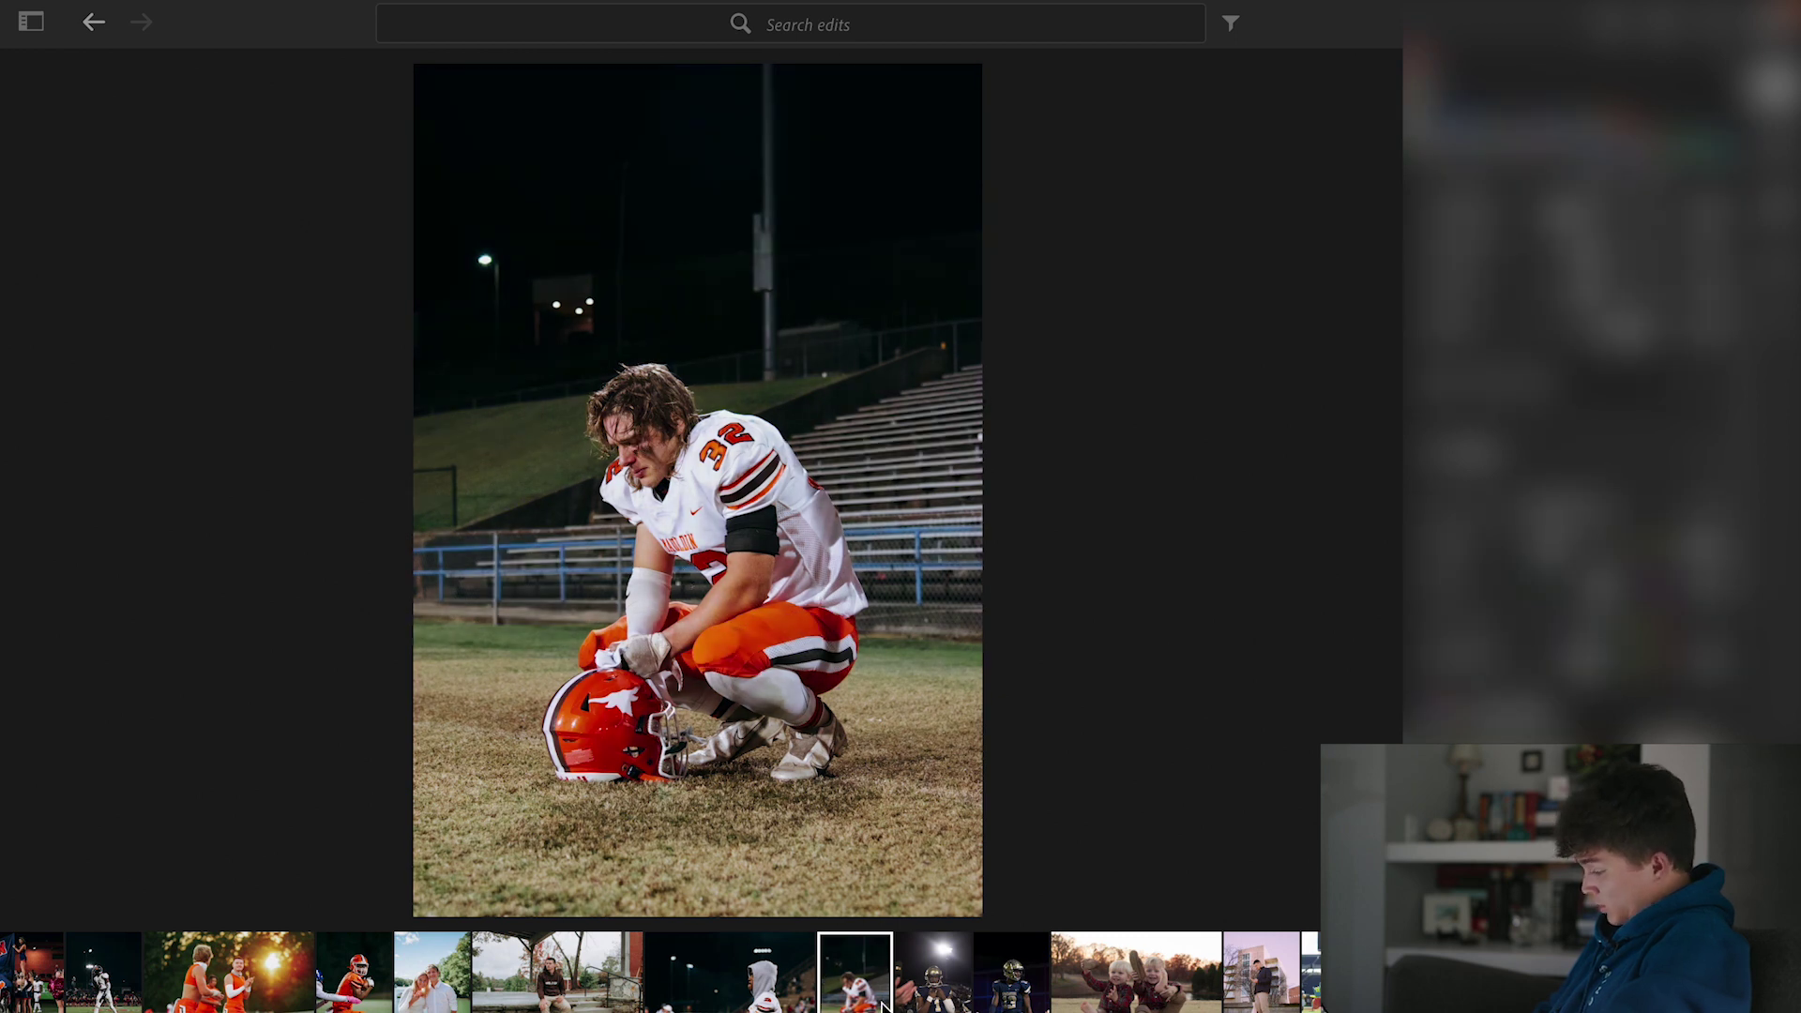
- Apply the GAMEDAY 5 preset to the night photo of the helmeted number 1 player and check his face up close
{"action": "left_click", "coordinate": [944, 989]}
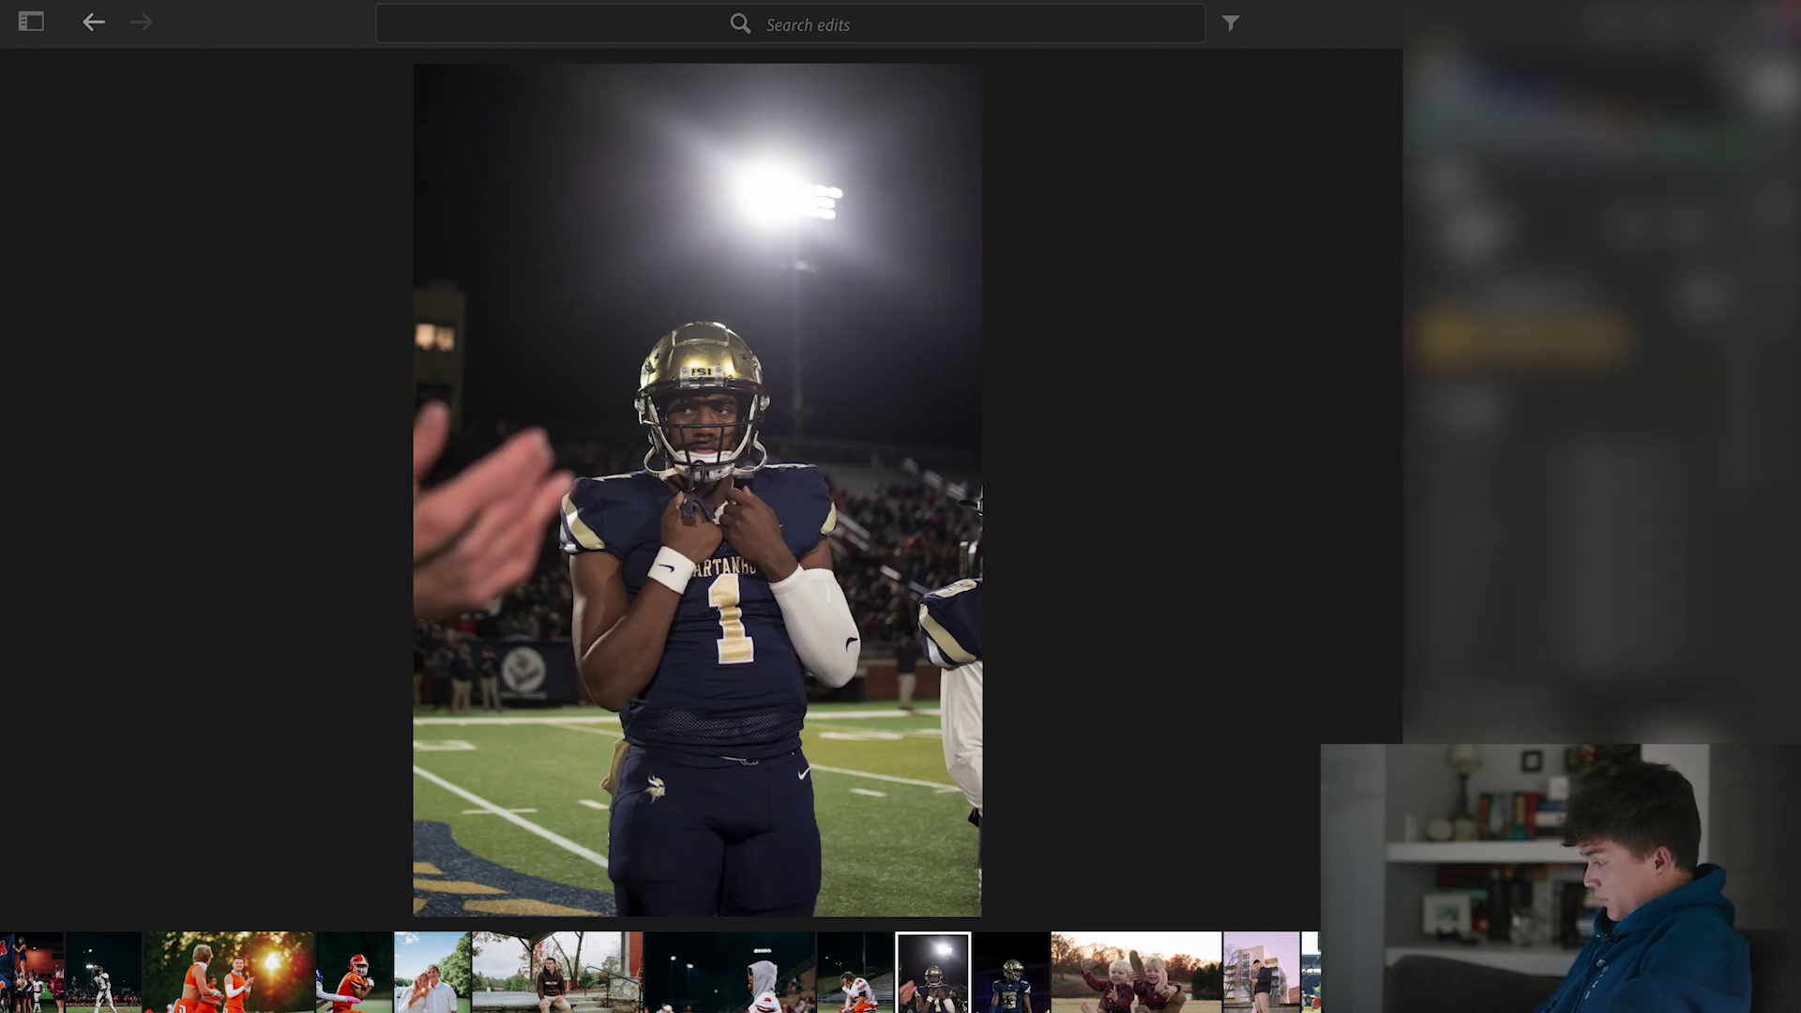
{"action": "key", "text": "shift+p"}
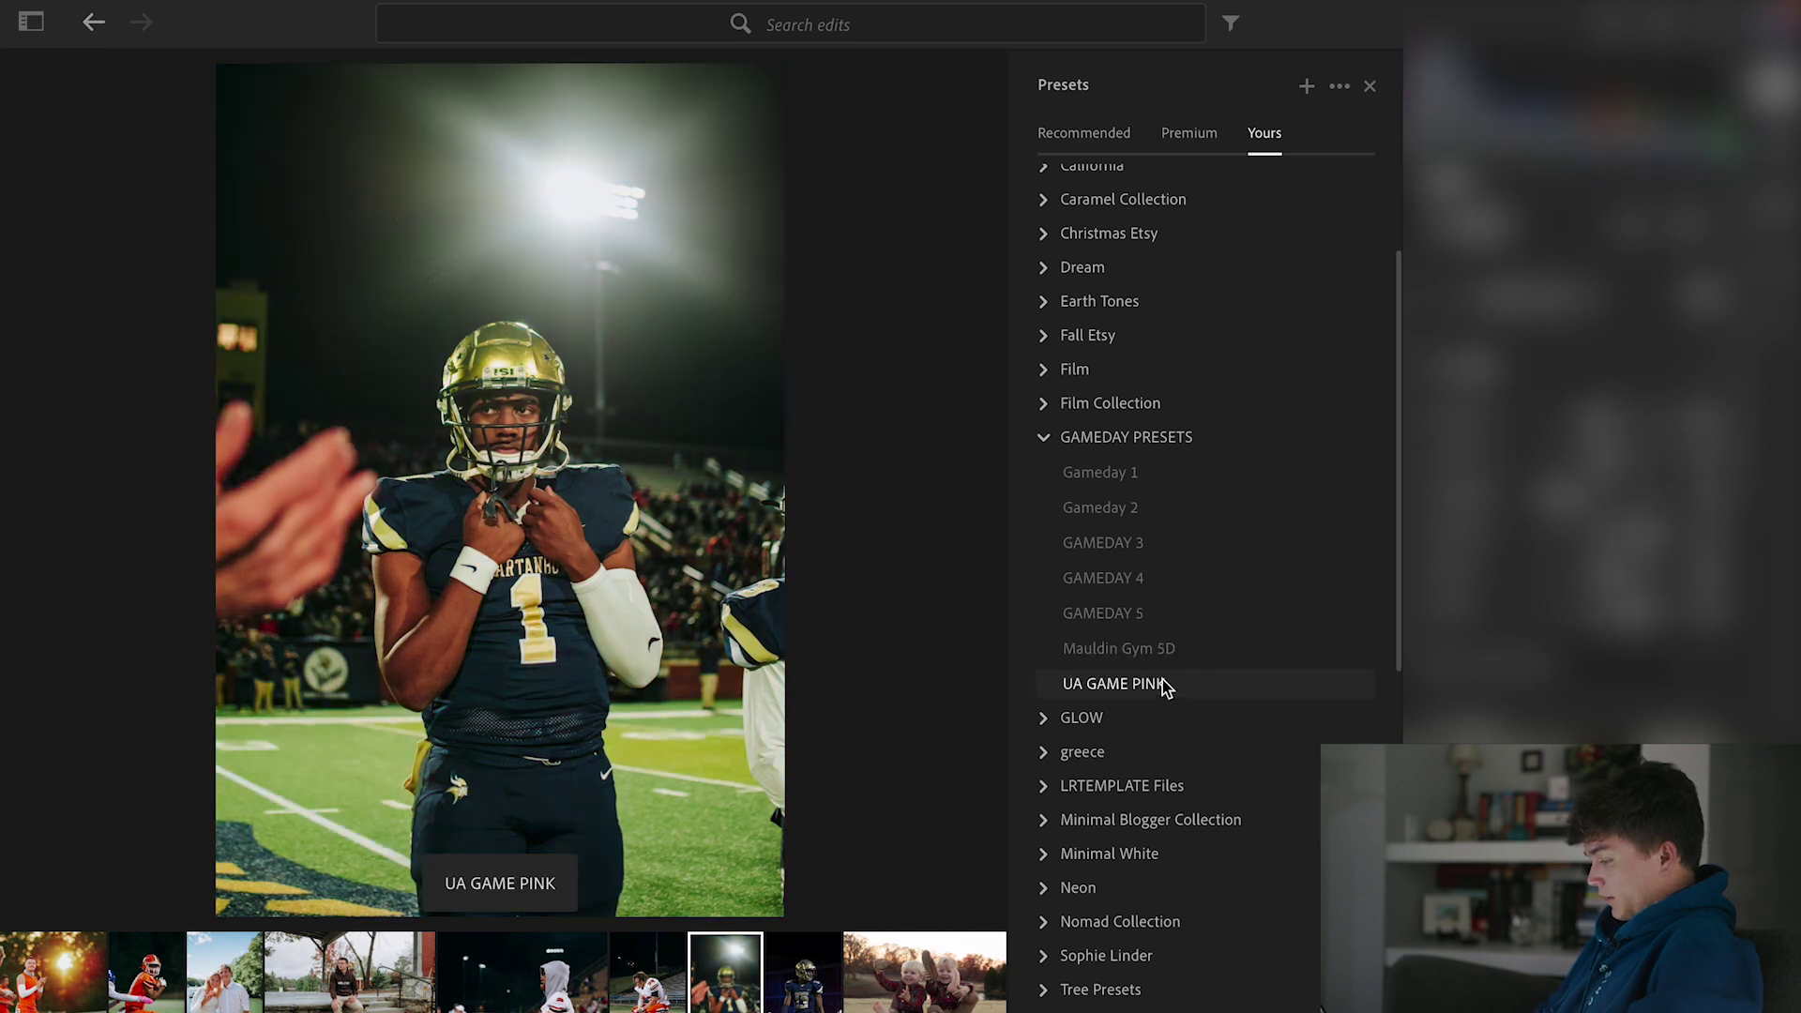
{"action": "left_click", "coordinate": [1167, 614]}
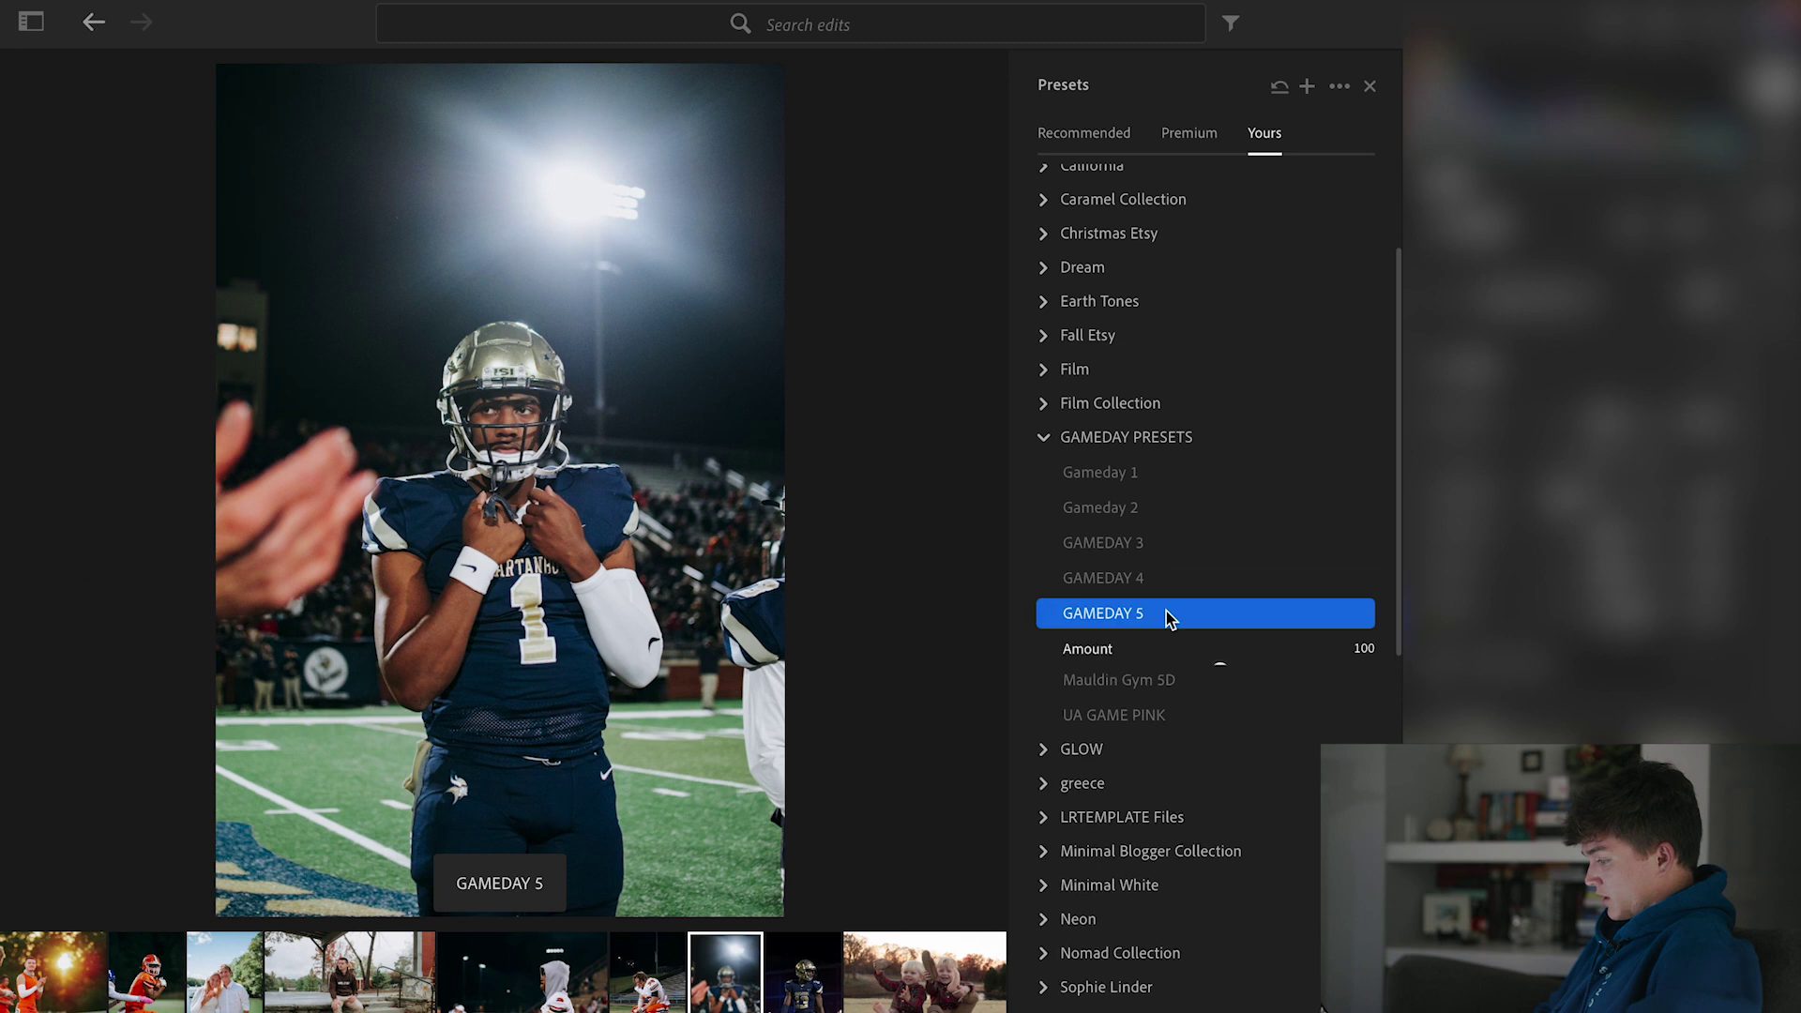
{"action": "left_click", "coordinate": [1369, 85]}
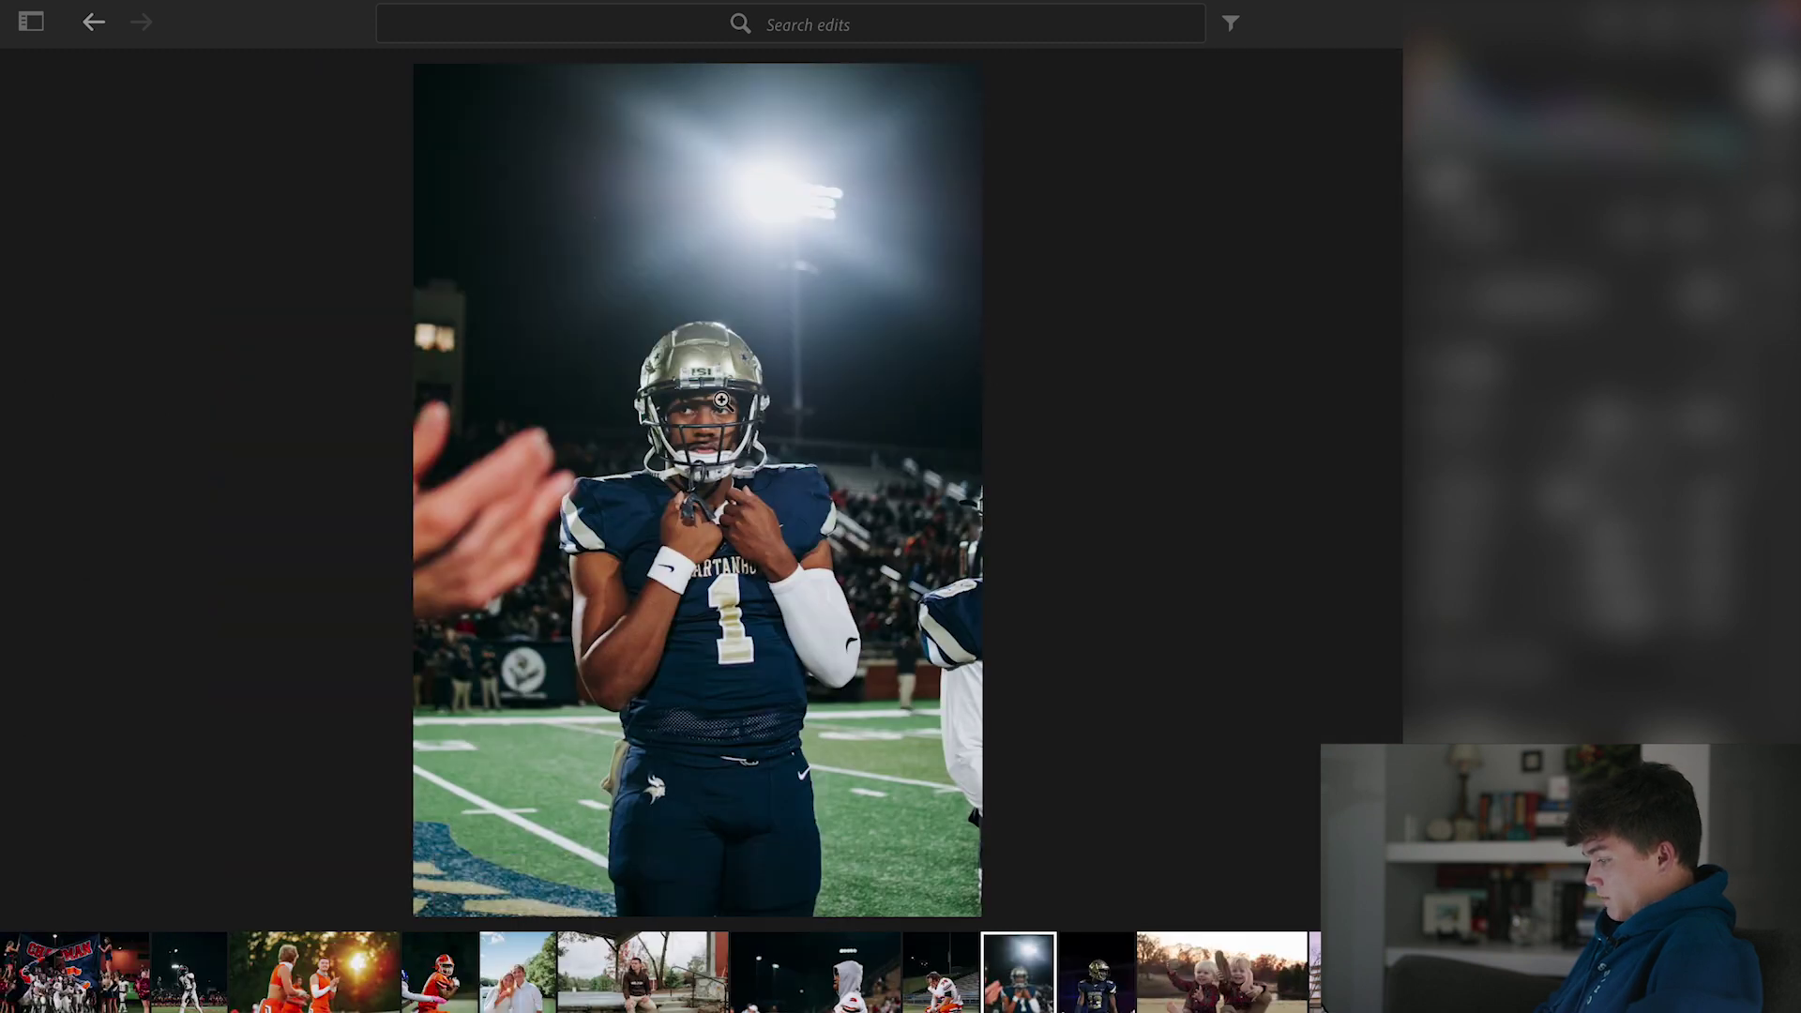
{"action": "left_click", "coordinate": [713, 410]}
{"action": "left_click", "coordinate": [705, 454]}
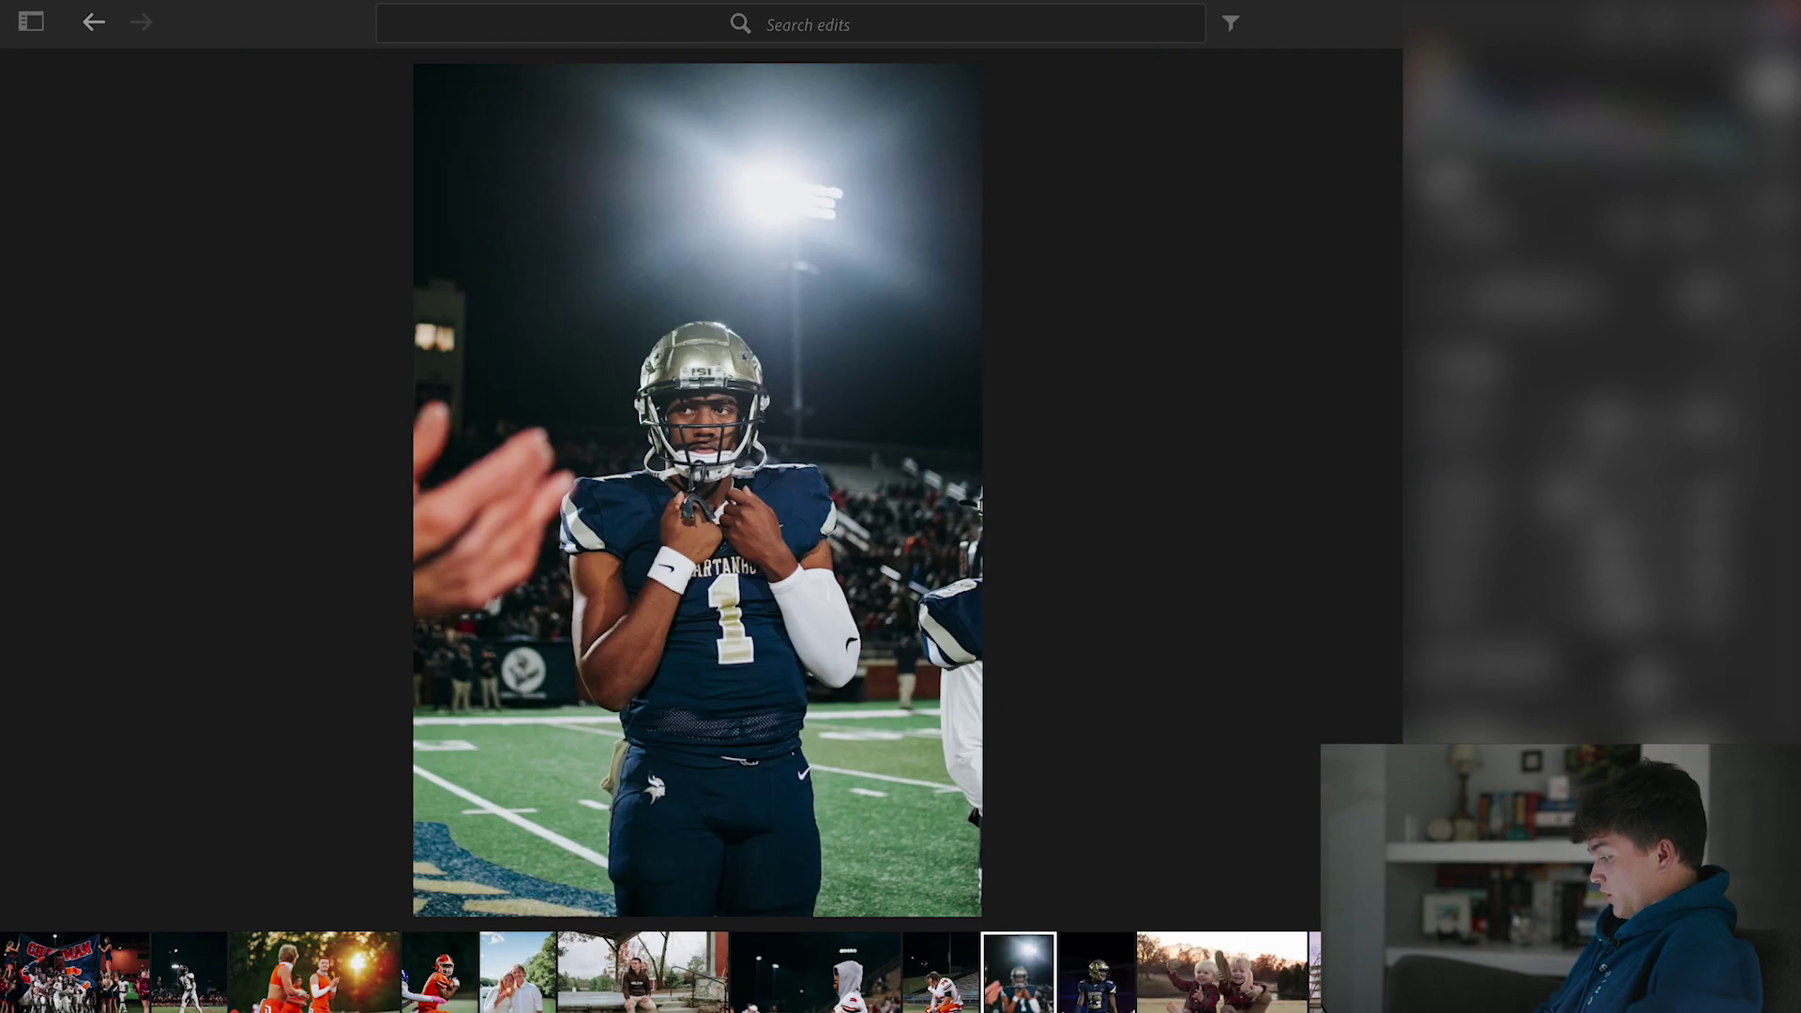
{"action": "scroll", "coordinate": [1600, 422], "scroll_direction": "down", "scroll_amount": 3}
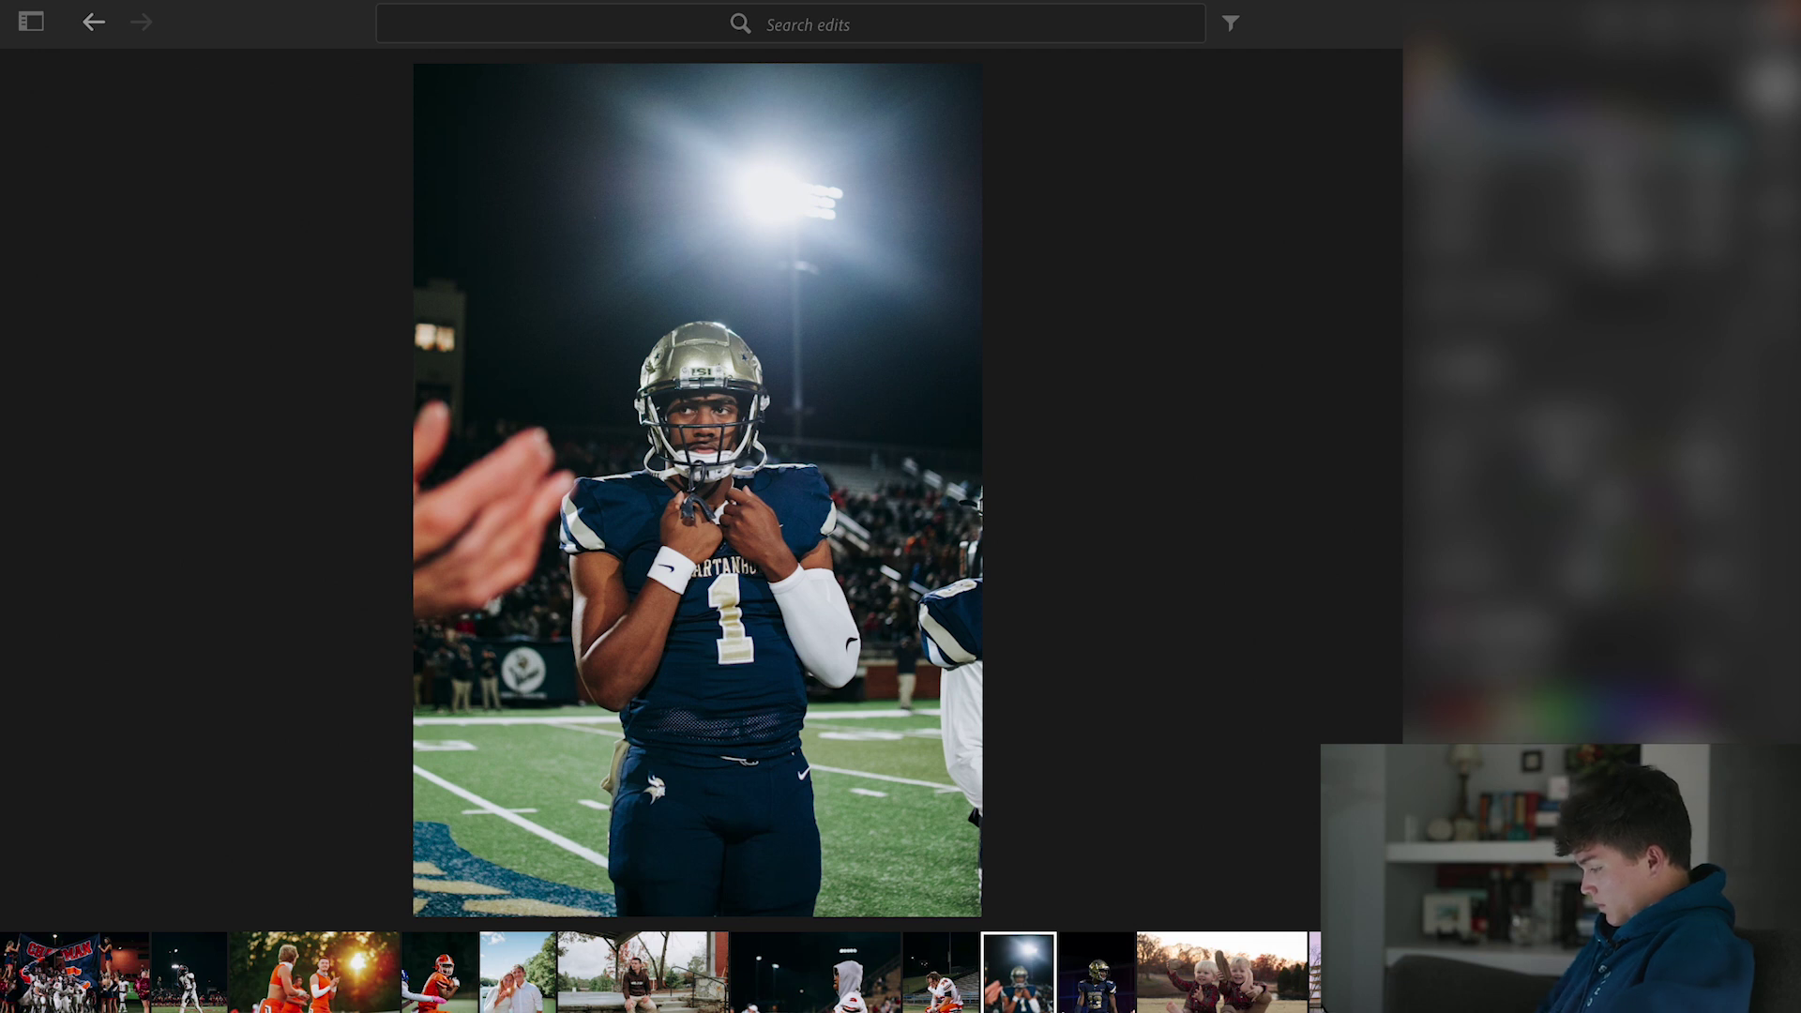
- Copy the number 1 player's edit settings and paste them onto the photo of the number 13 player
{"action": "key", "text": "Right"}
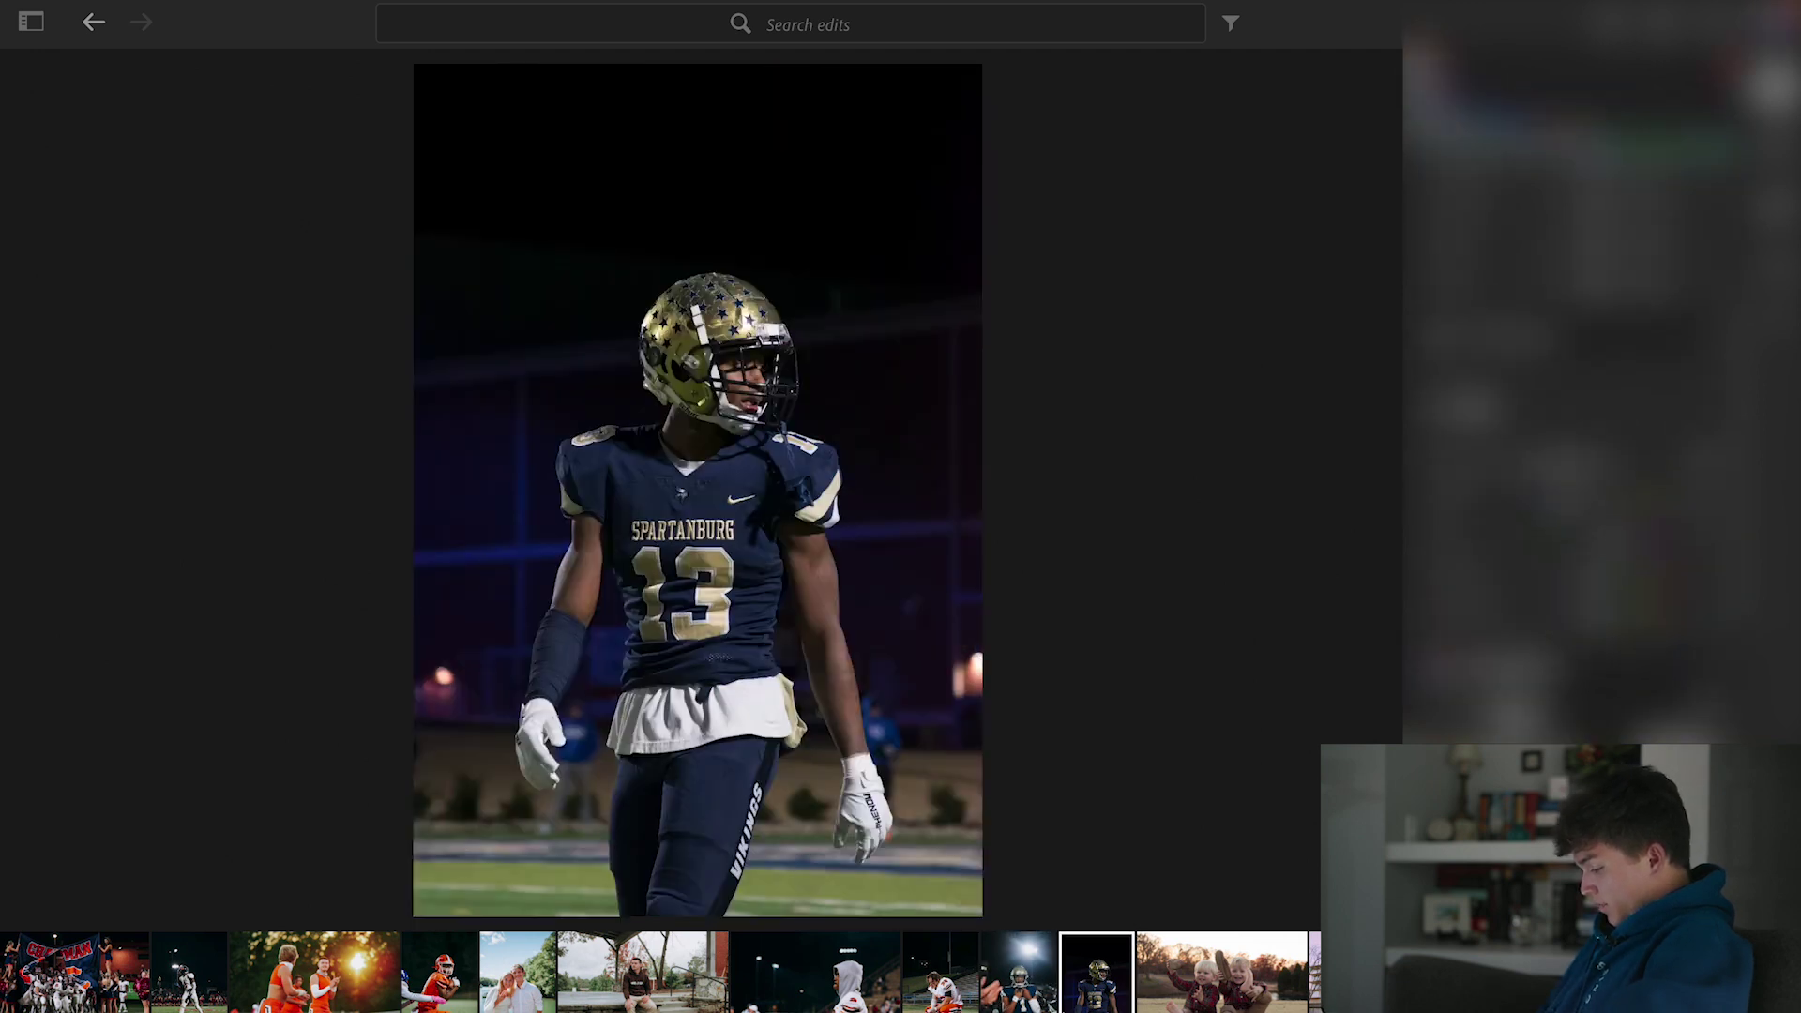
{"action": "key", "text": "Left"}
{"action": "key", "text": "ctrl+c"}
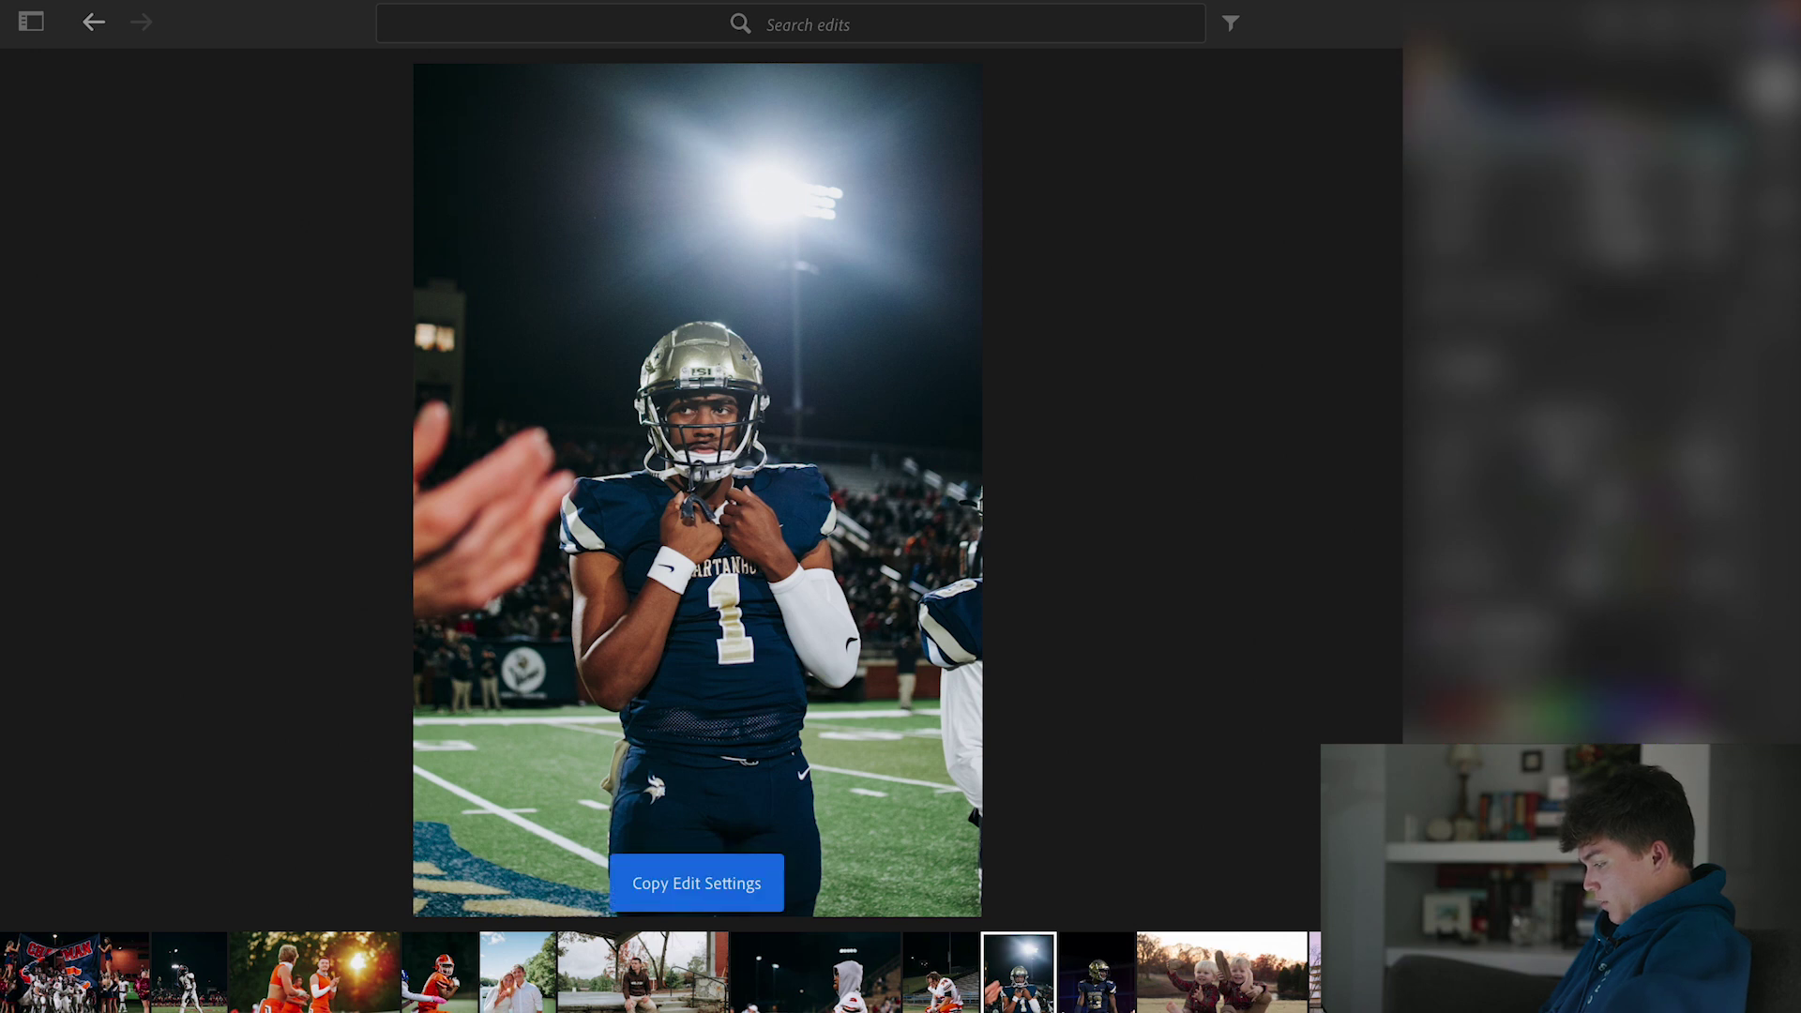
{"action": "key", "text": "Right"}
{"action": "key", "text": "ctrl+v"}
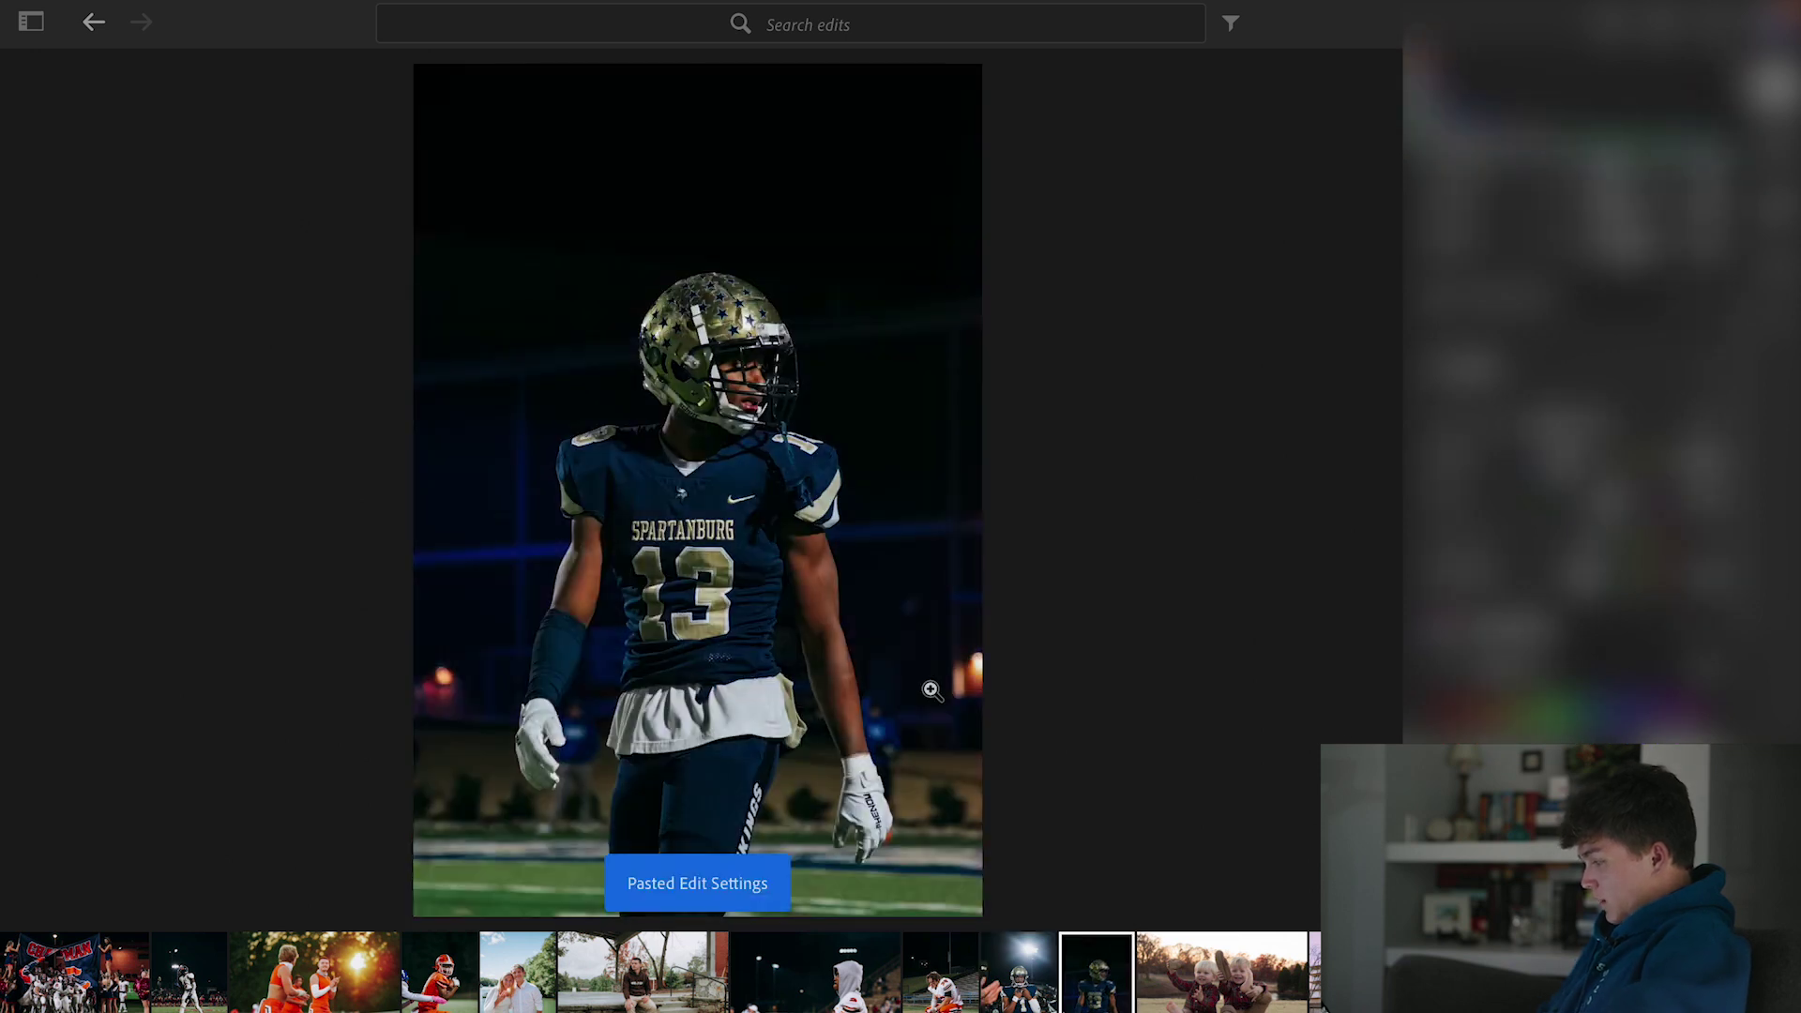
- Brighten the number 13 player's photo by raising its exposure and inspect the player up close
{"action": "scroll", "coordinate": [1568, 352], "scroll_direction": "up", "scroll_amount": 4}
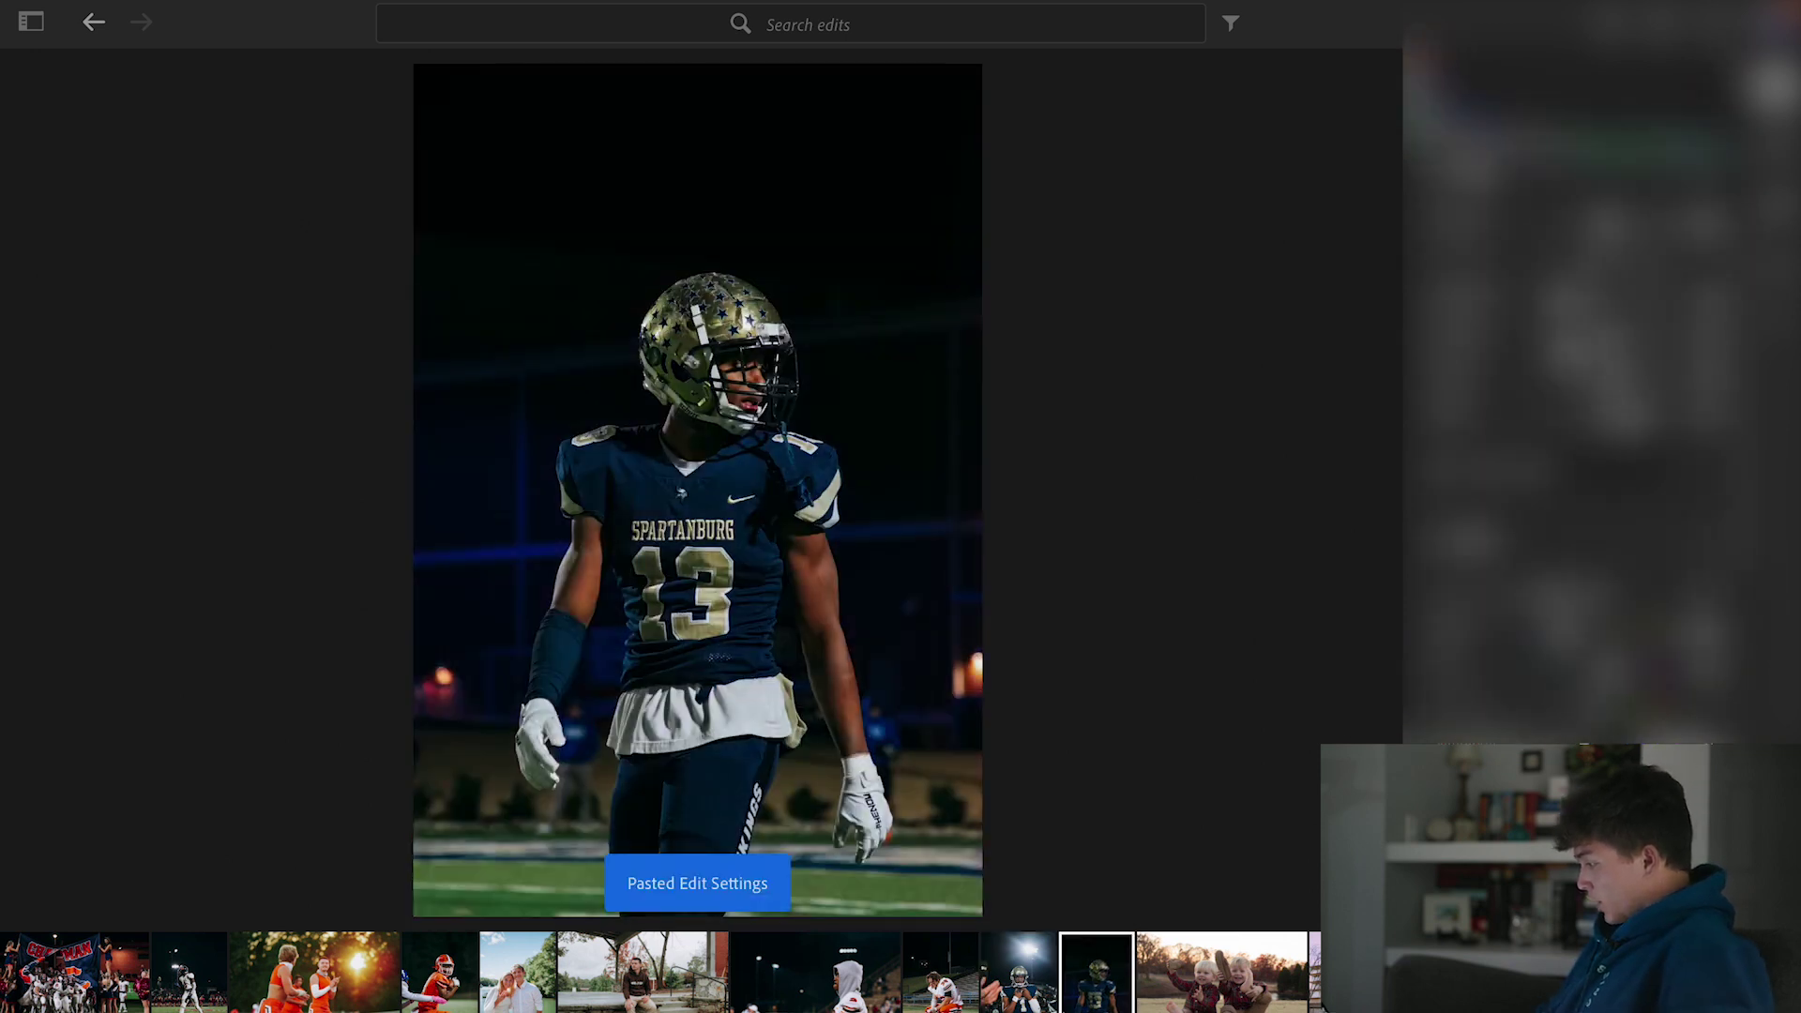
{"action": "left_click_drag", "start_coordinate": [1606, 281], "coordinate": [1615, 281]}
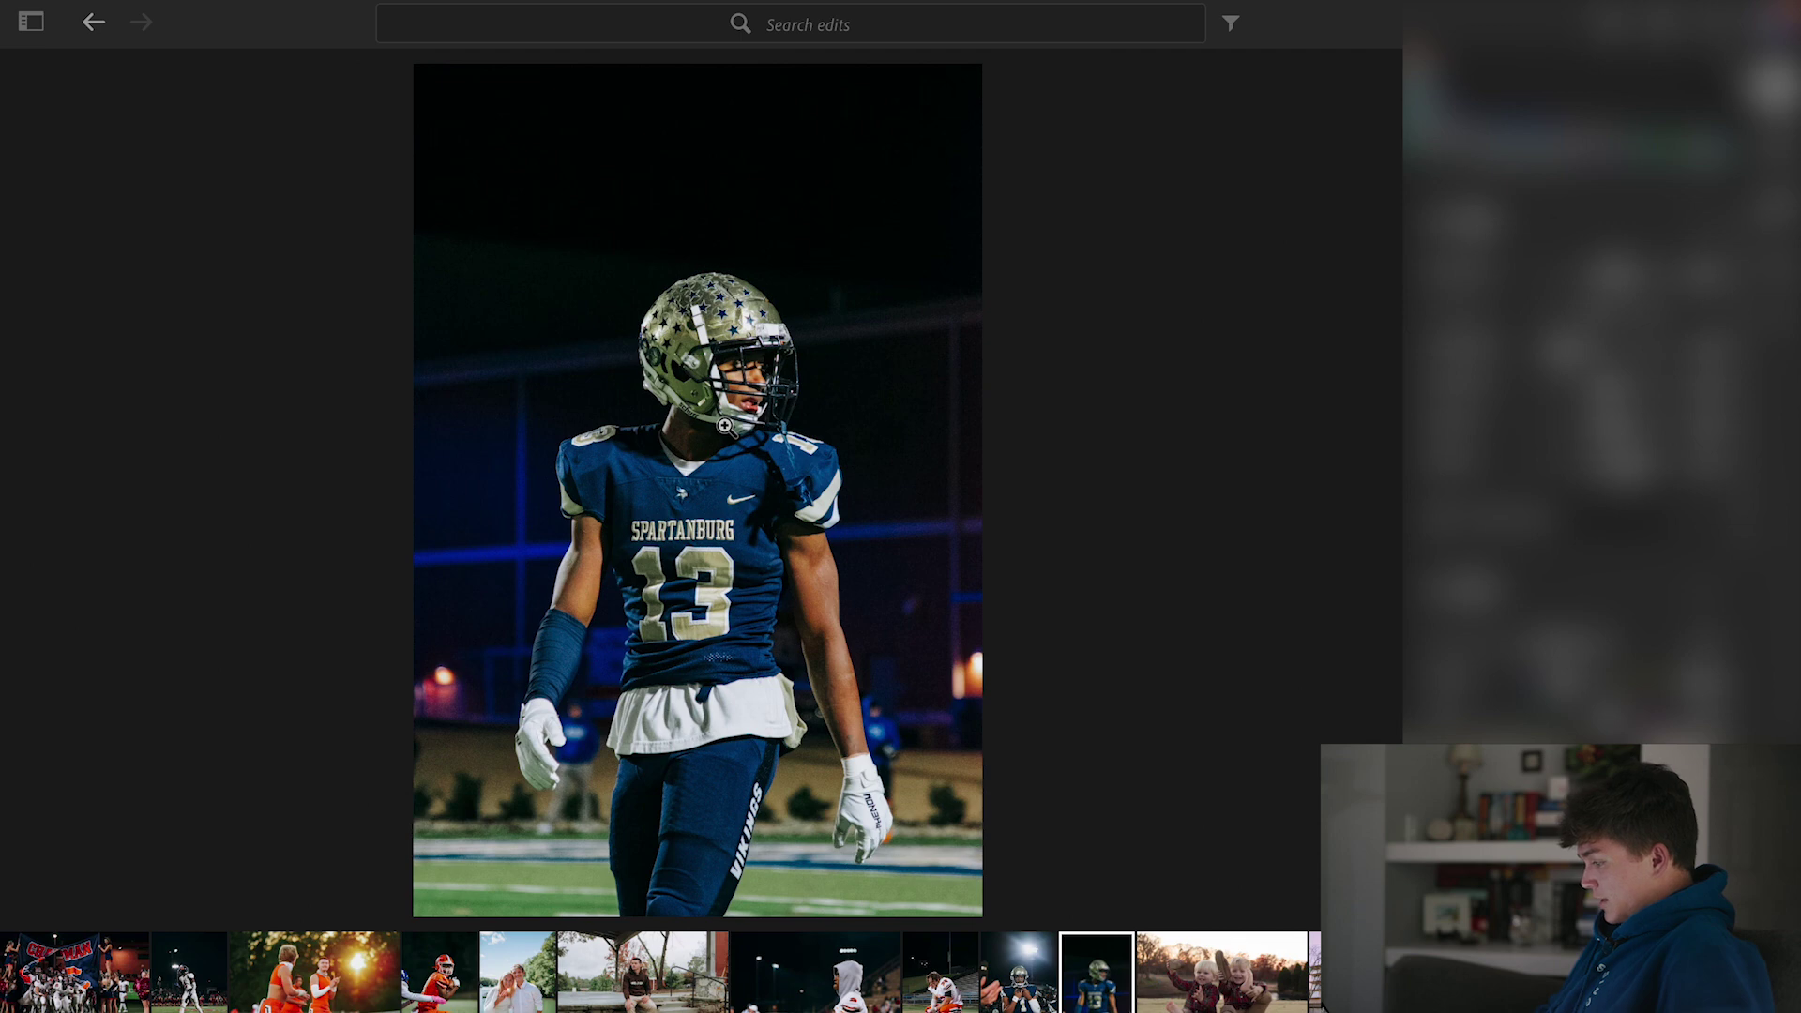
{"action": "left_click", "coordinate": [705, 505]}
{"action": "left_click", "coordinate": [723, 492]}
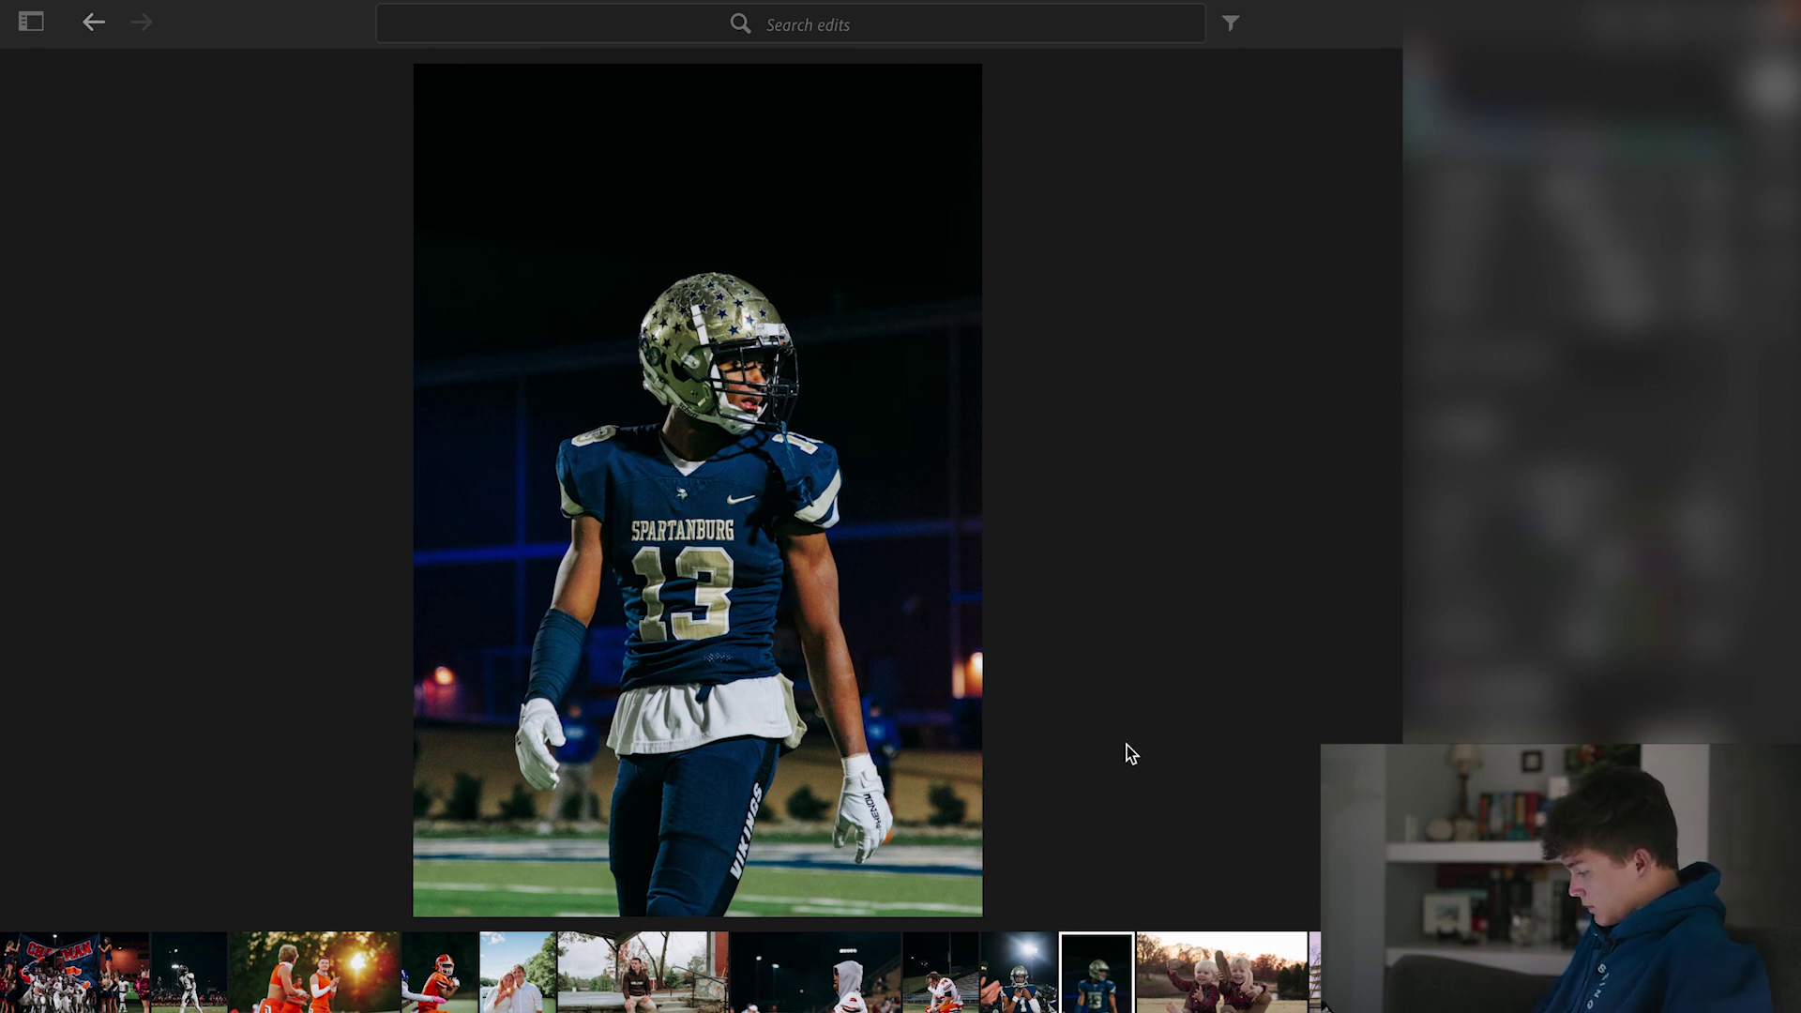
- Apply the Gameday 2 preset to the photo of the two boys in plaid shirts
{"action": "key", "text": "Right"}
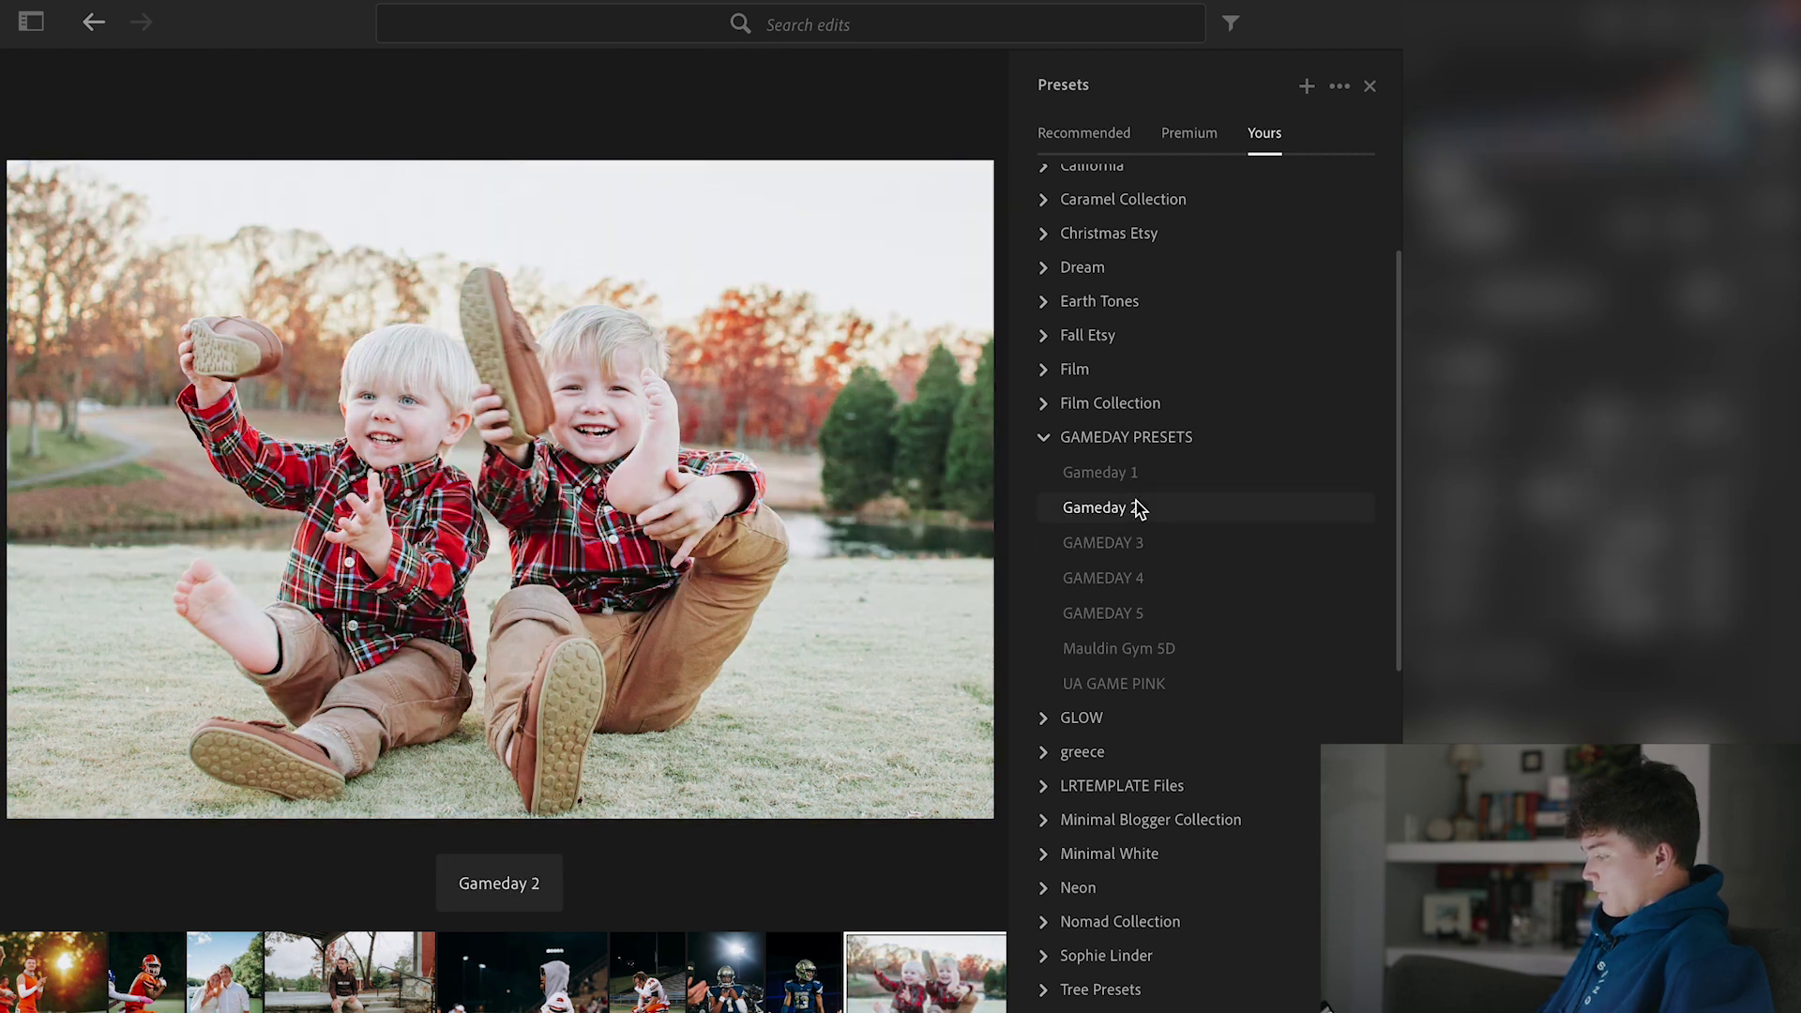
{"action": "left_click", "coordinate": [1137, 506]}
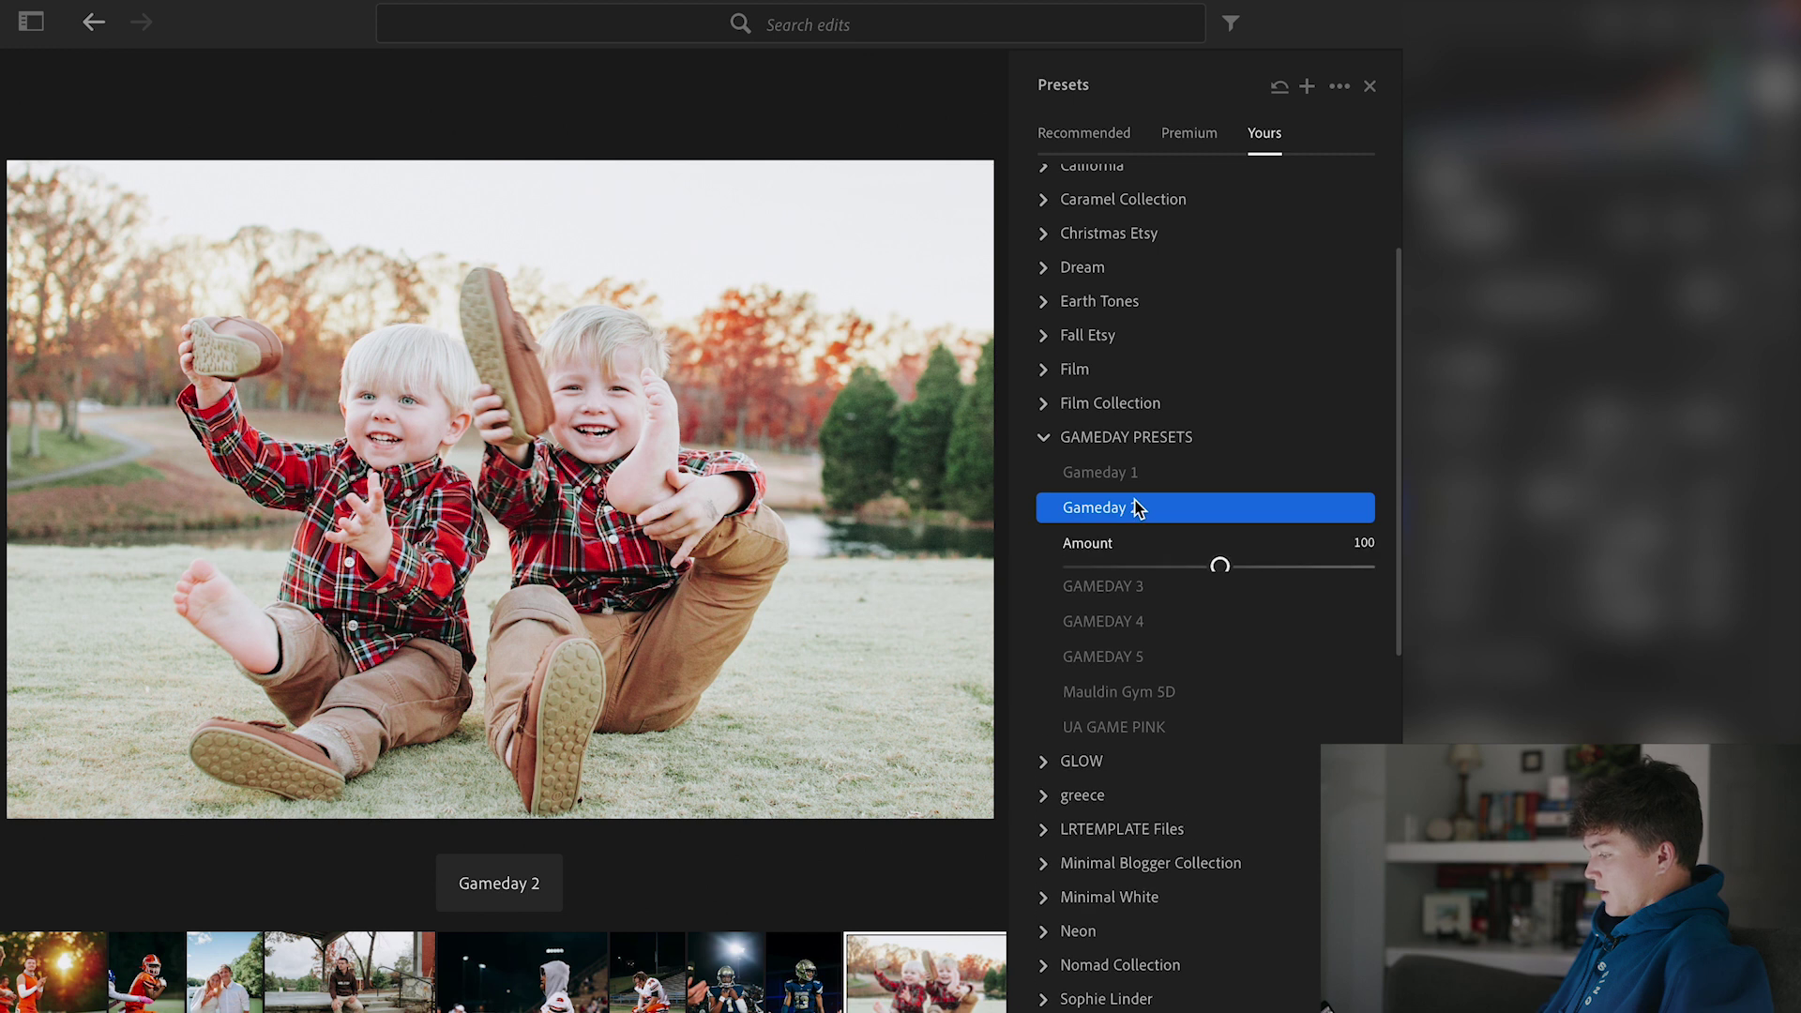
{"action": "left_click", "coordinate": [1369, 84]}
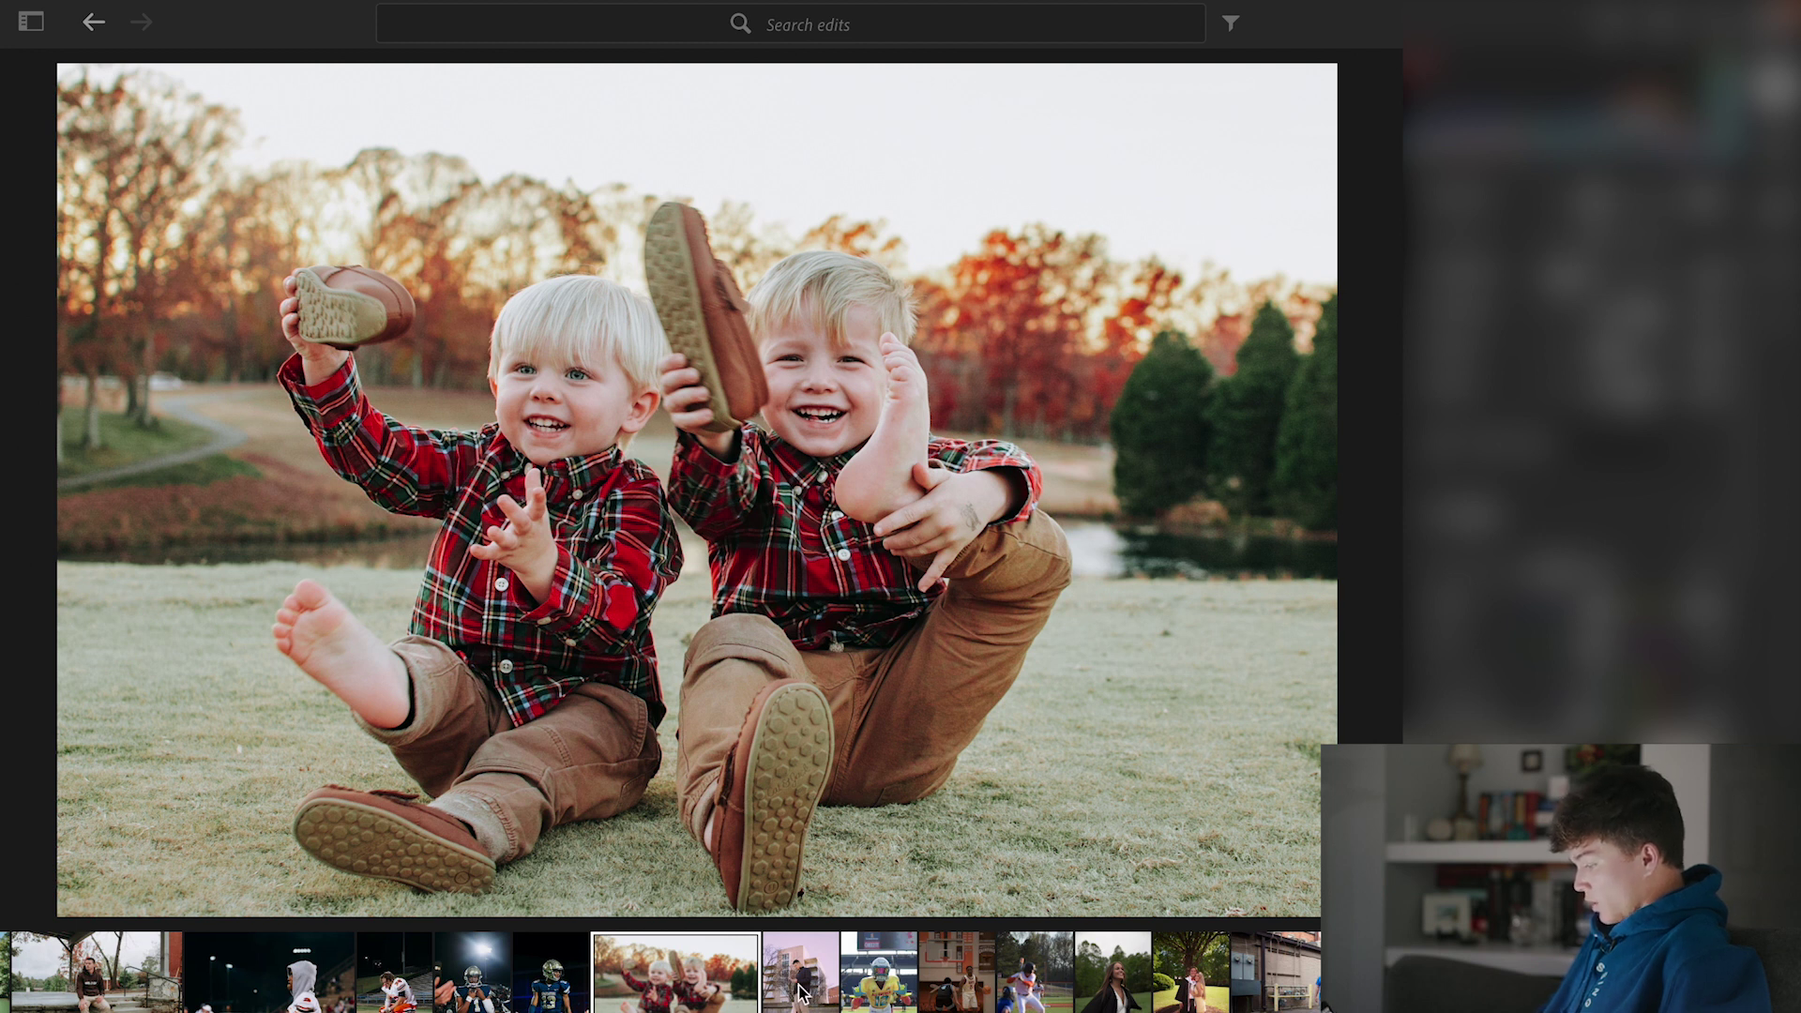
- Pass over the man in the dark jacket and apply the GAMEDAY 3 preset to the photo of the All-America number 12 player
{"action": "left_click", "coordinate": [878, 990]}
{"action": "left_click", "coordinate": [801, 990]}
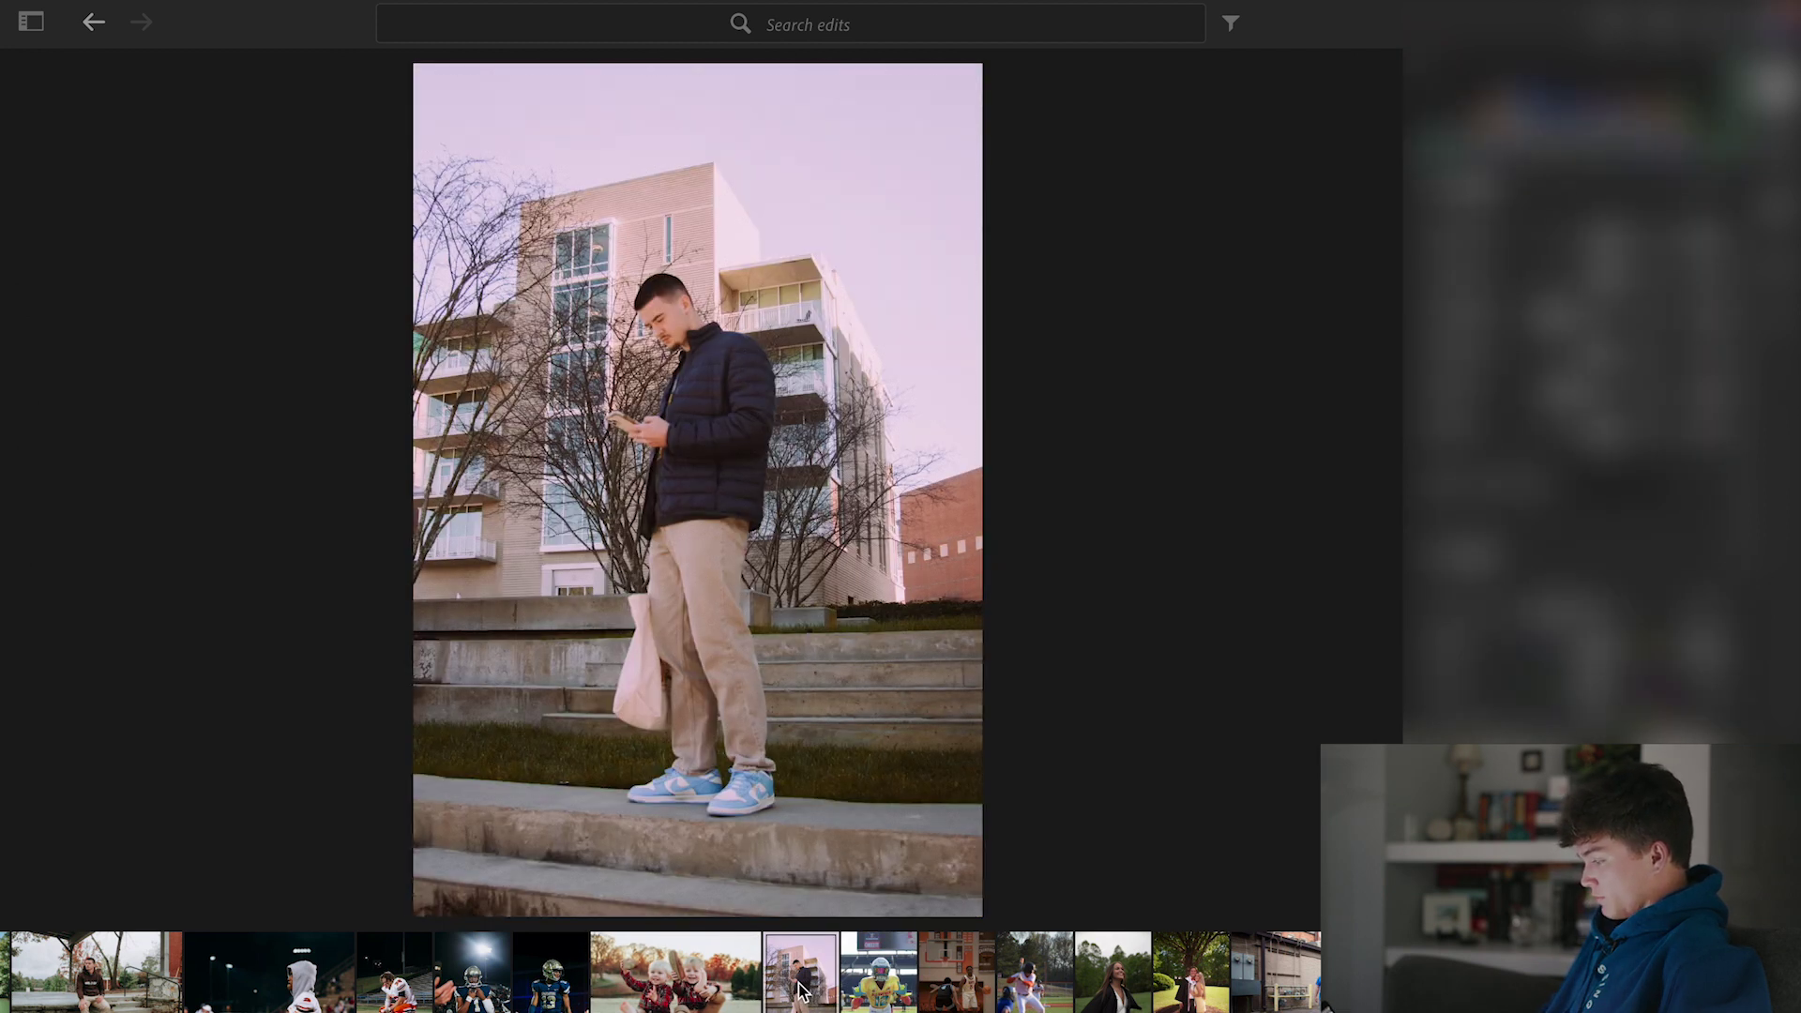
{"action": "left_click", "coordinate": [853, 994]}
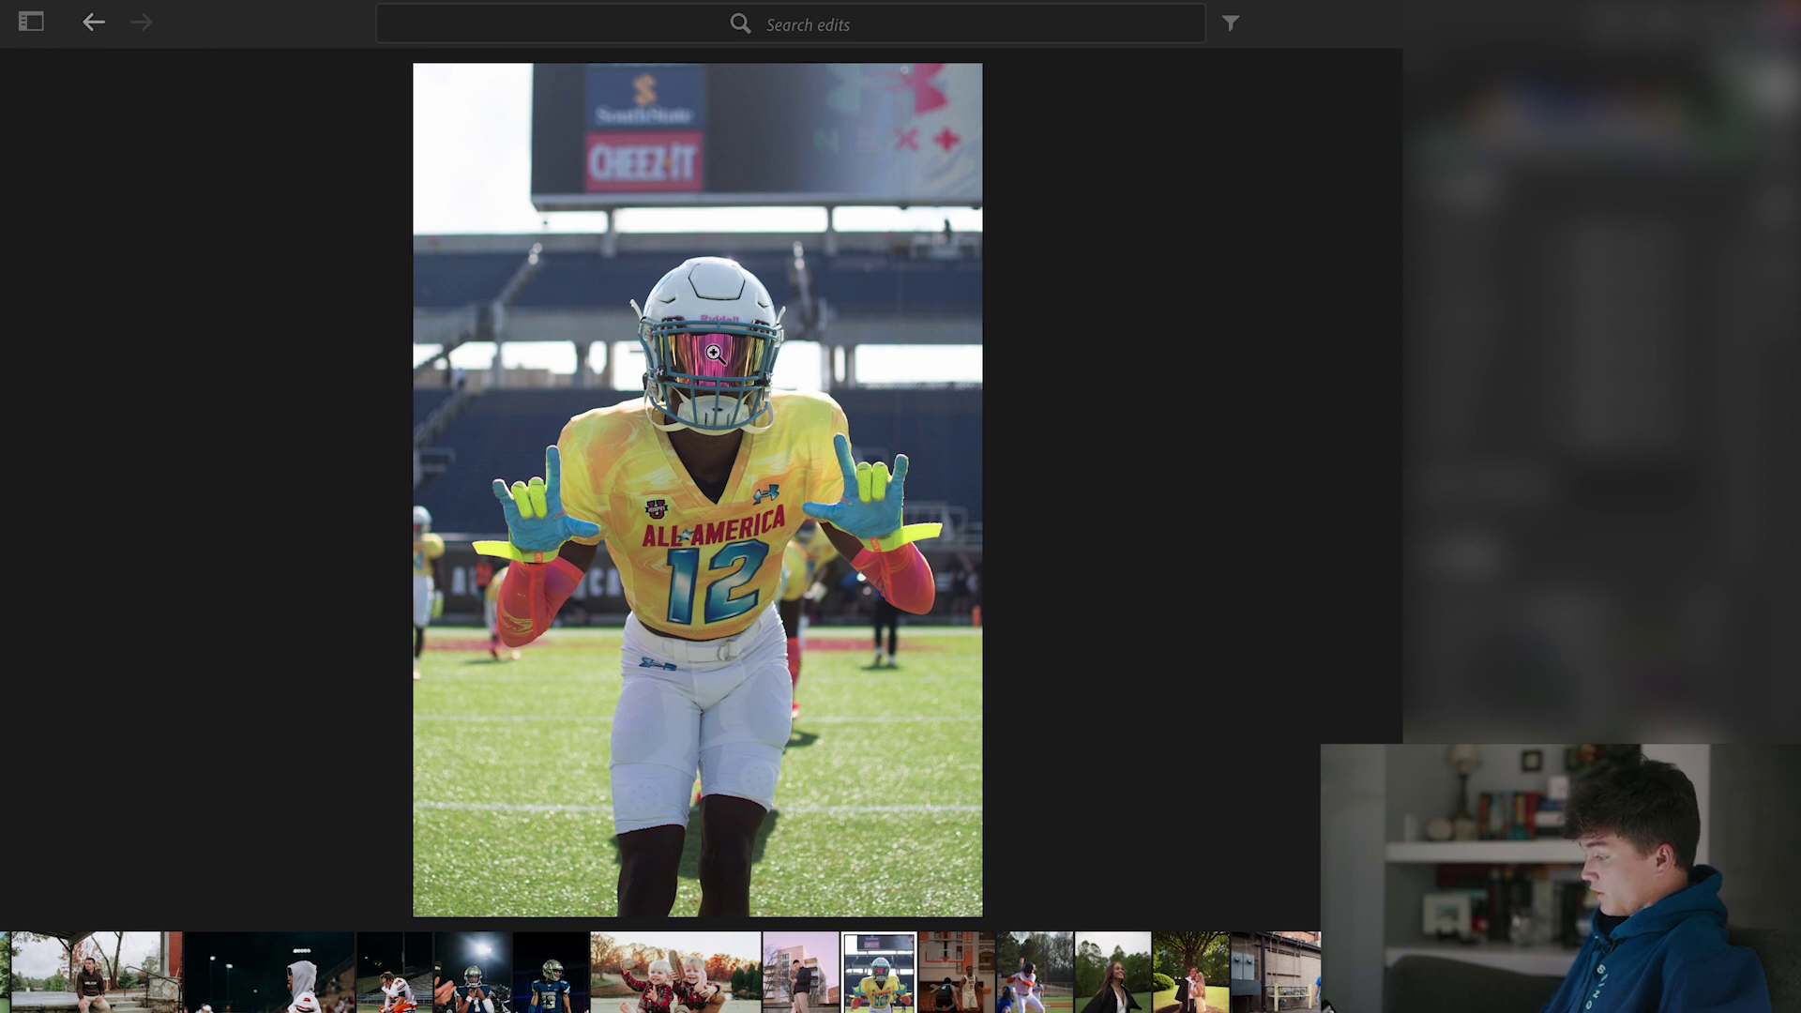
{"action": "scroll", "coordinate": [1610, 364], "scroll_direction": "up", "scroll_amount": 3}
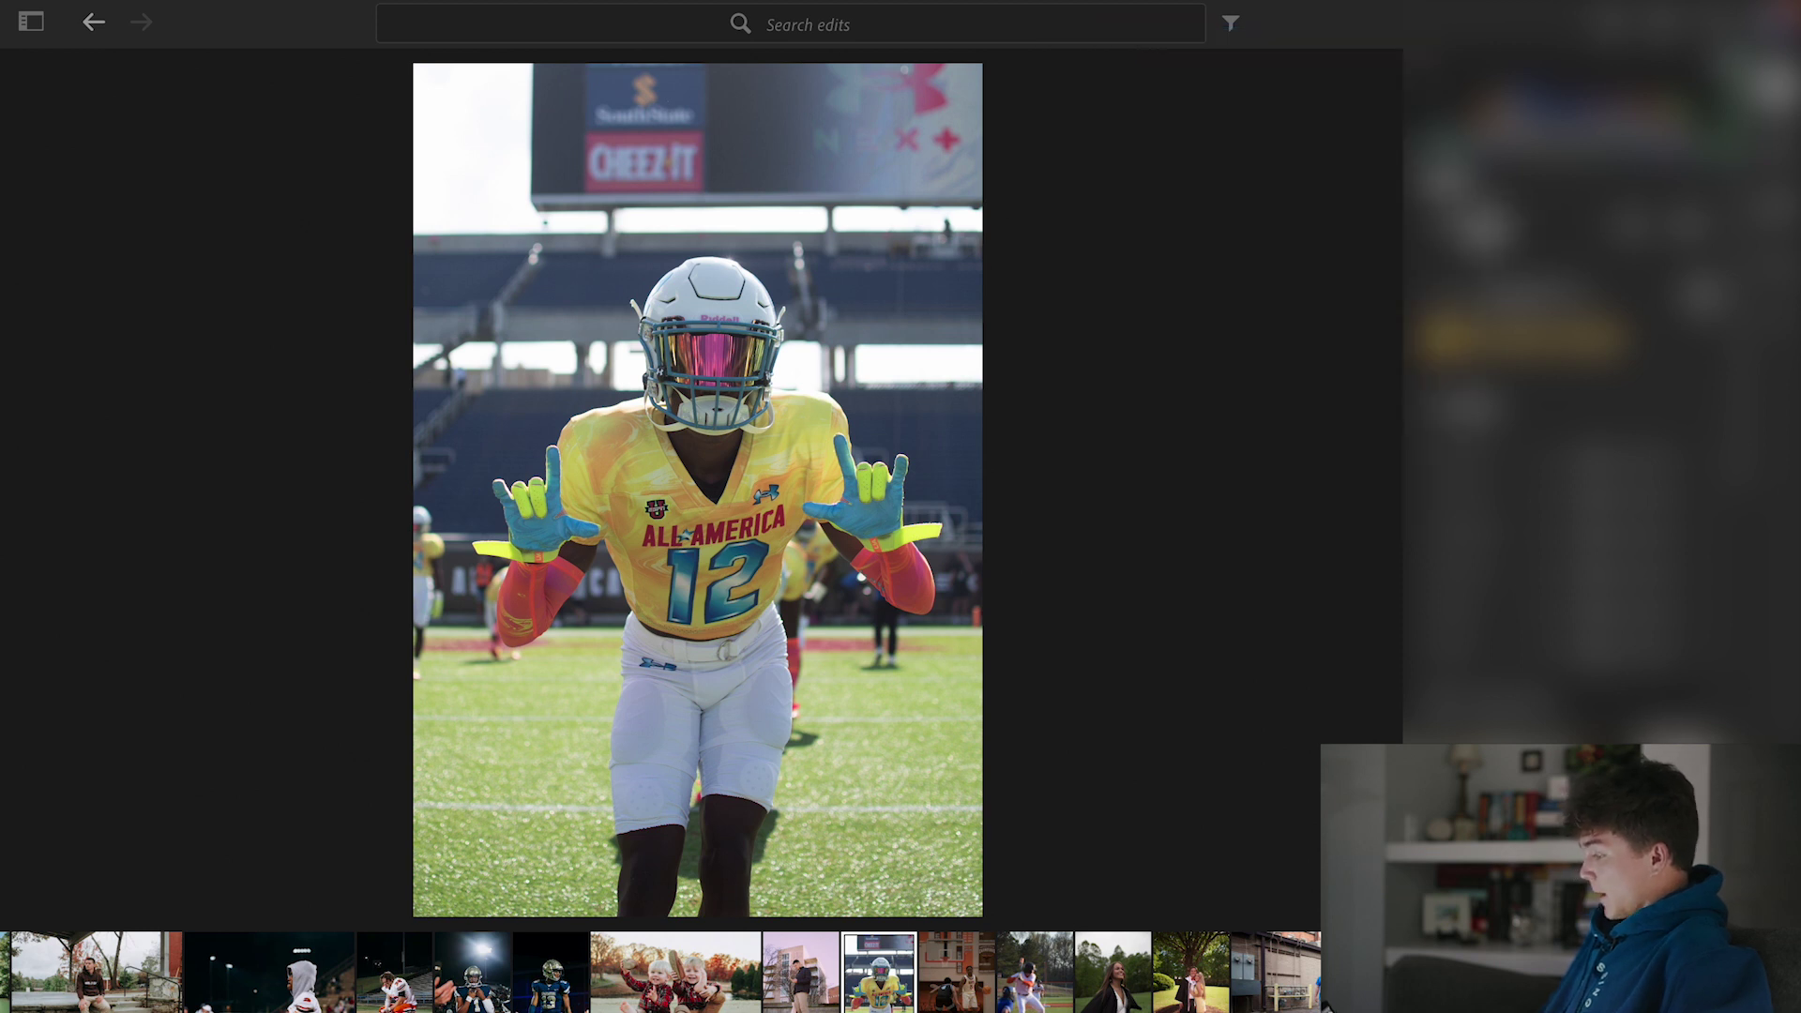
{"action": "key", "text": "shift+p"}
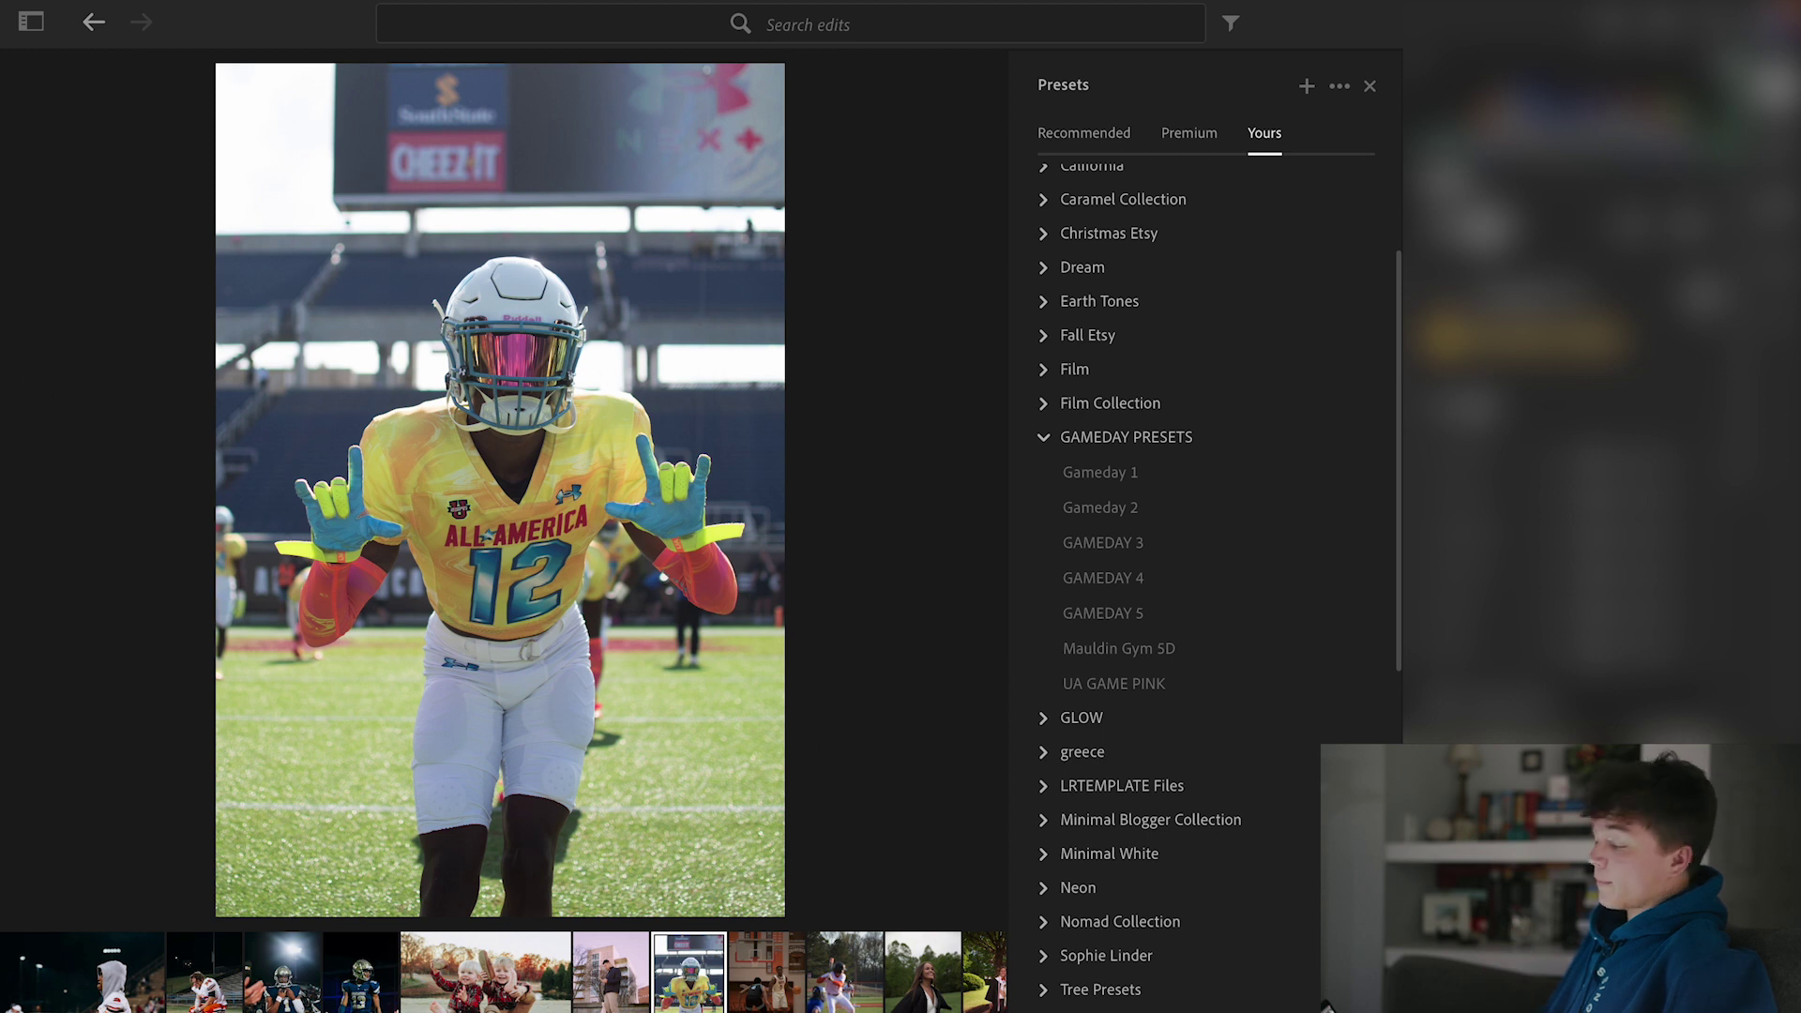
{"action": "left_click", "coordinate": [1470, 231]}
{"action": "left_click", "coordinate": [1463, 234]}
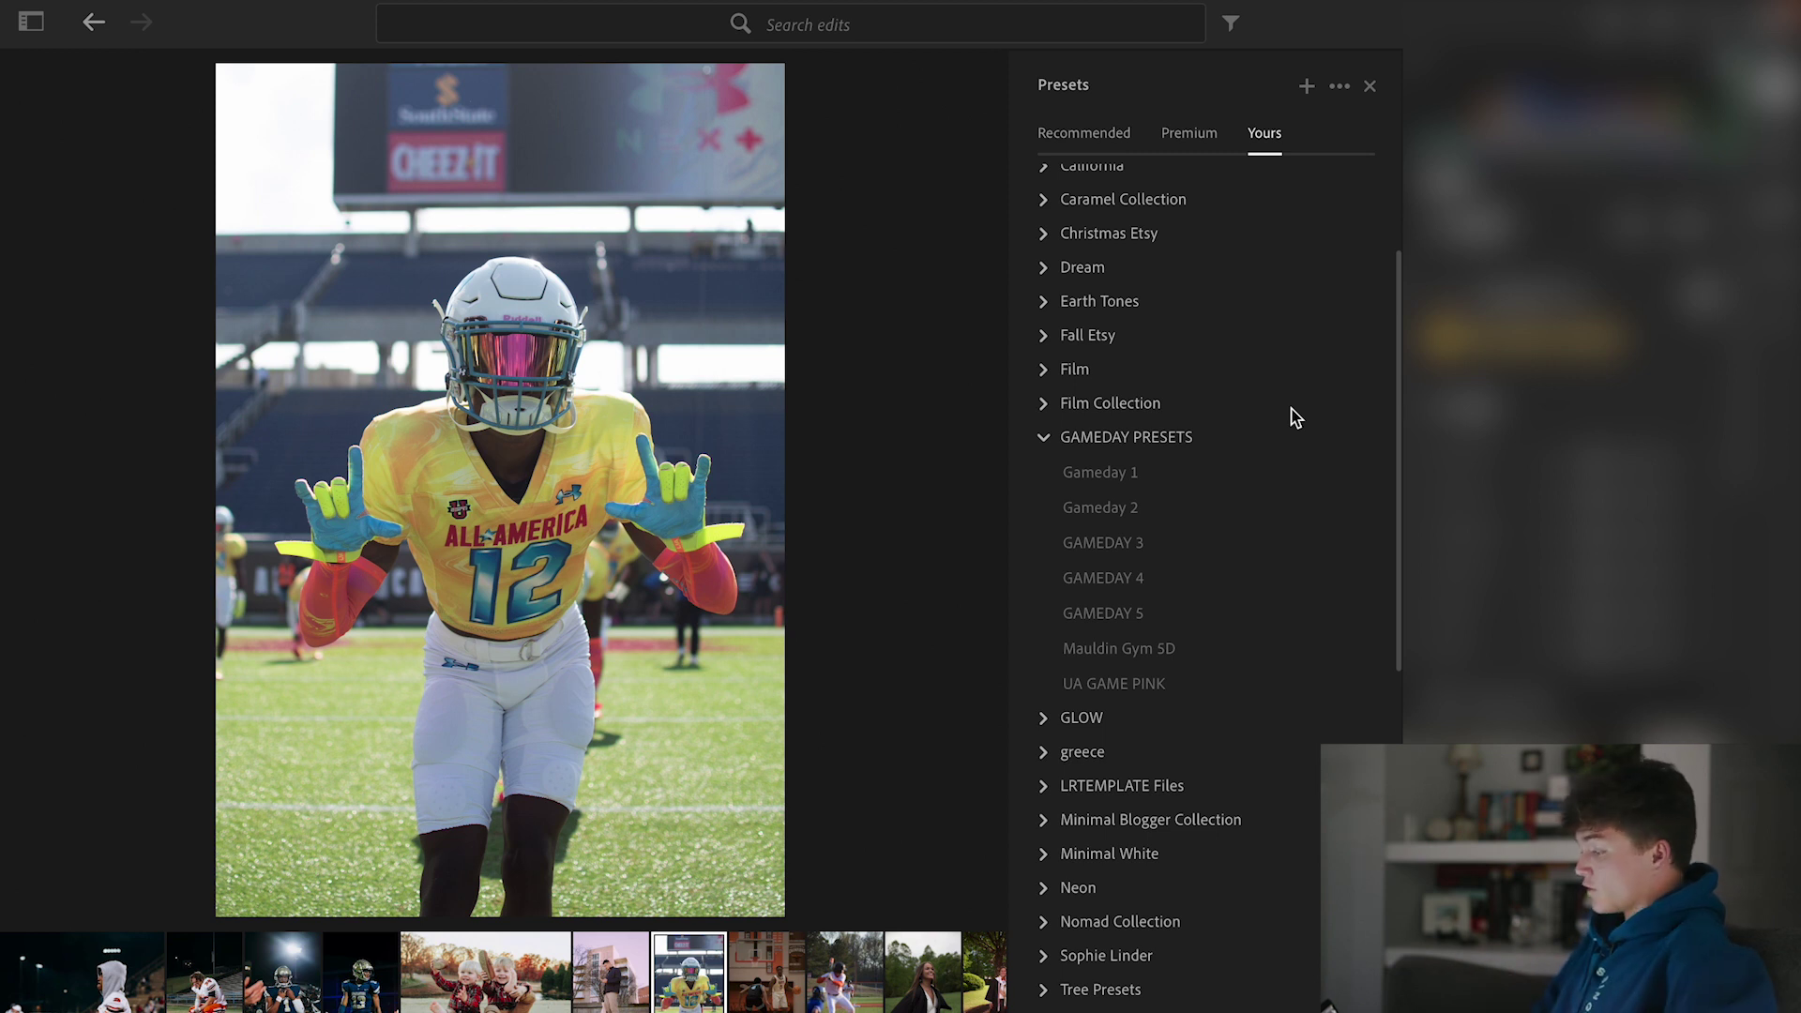
{"action": "left_click", "coordinate": [1092, 479]}
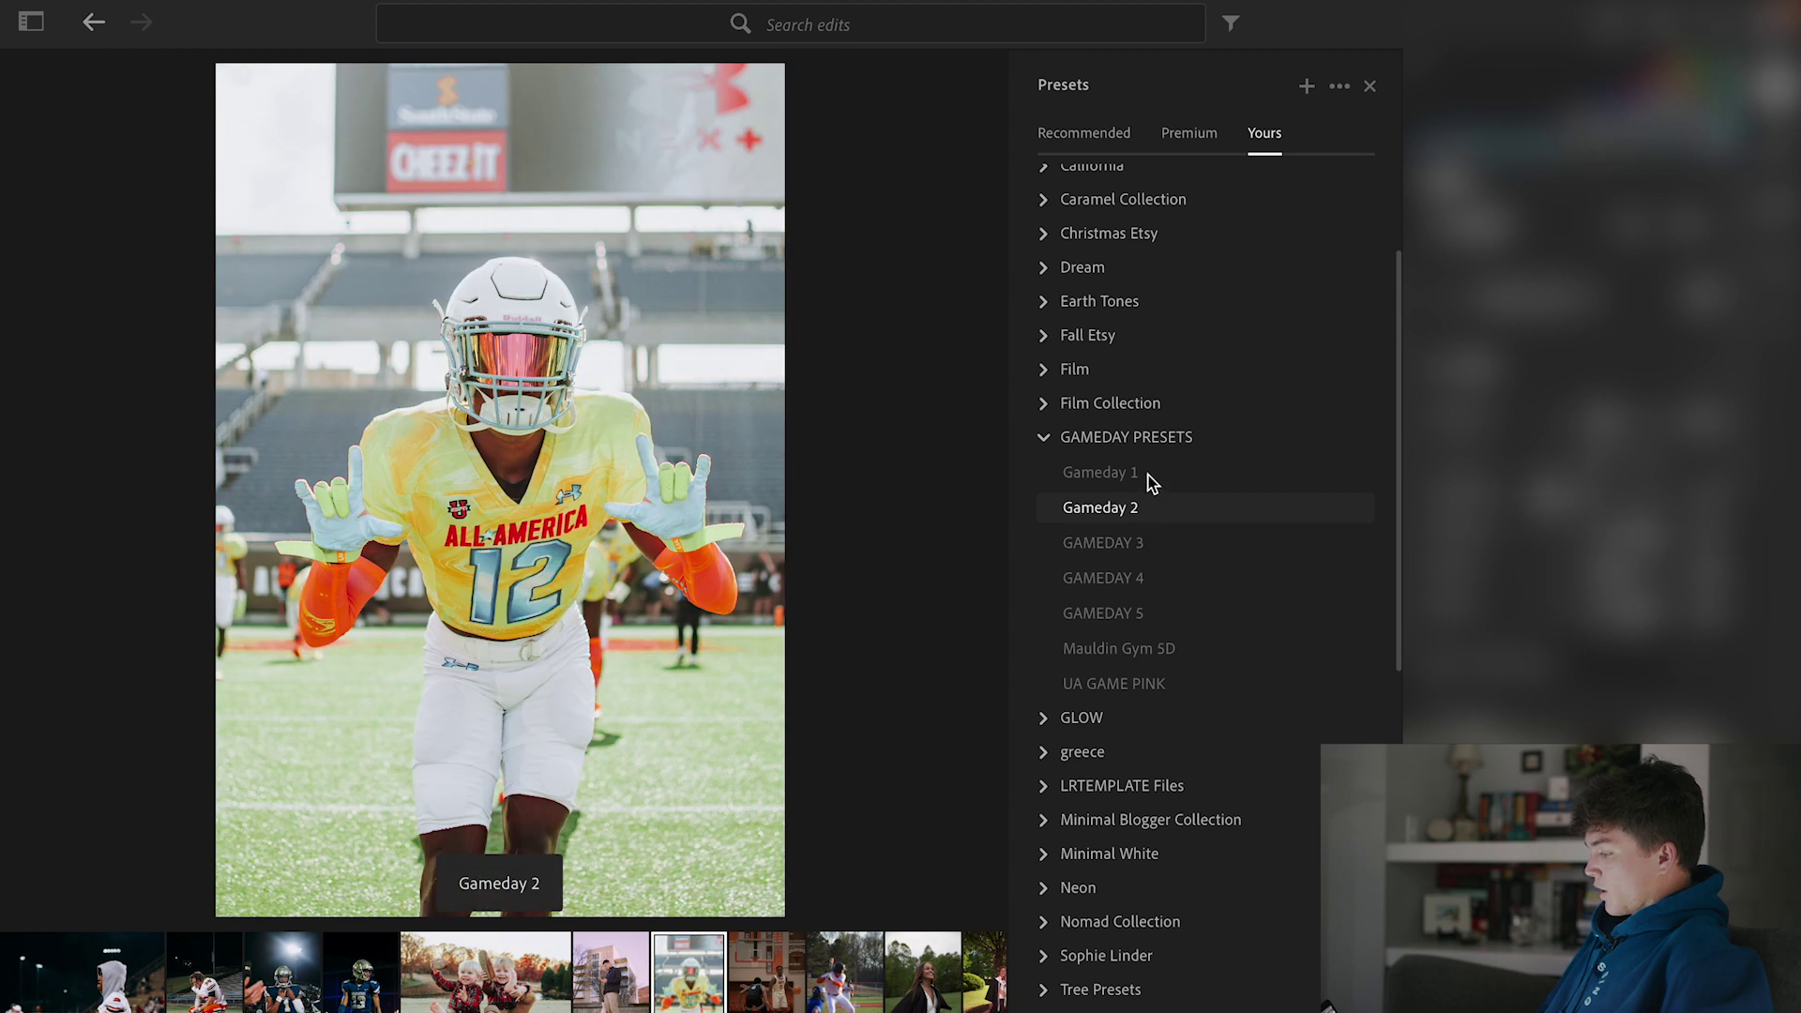
{"action": "left_click", "coordinate": [1143, 548]}
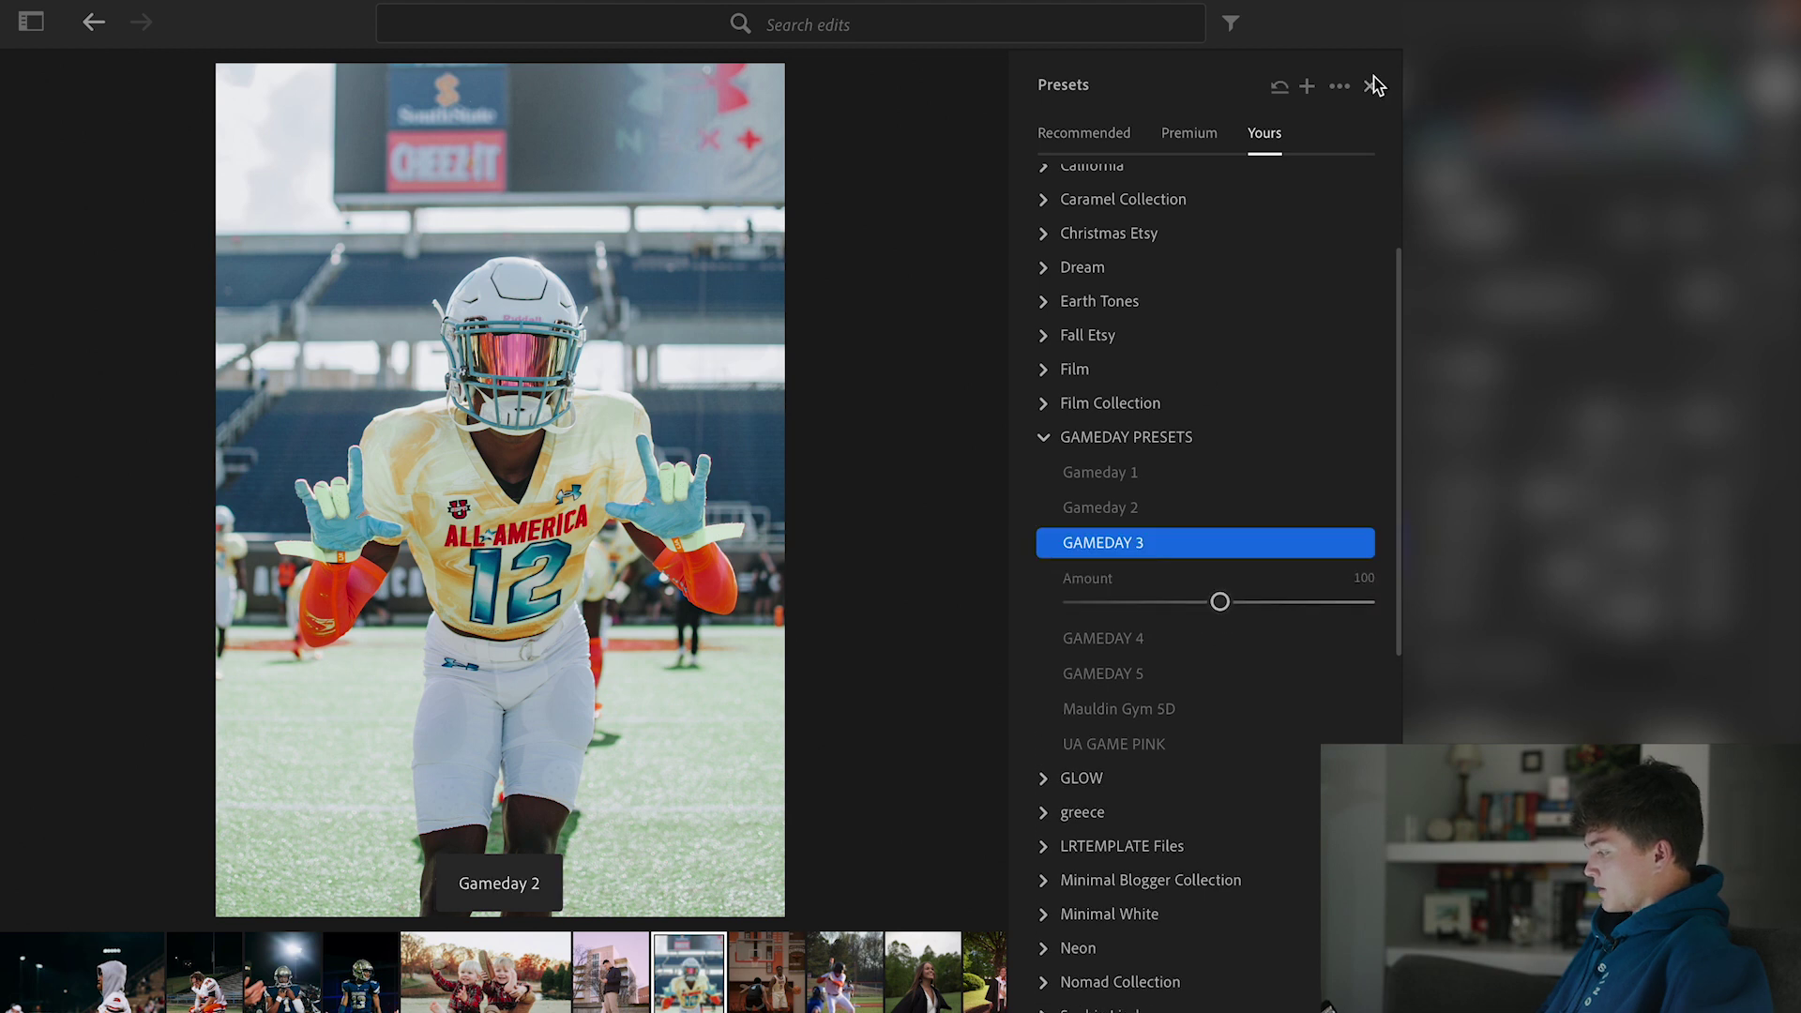
{"action": "left_click", "coordinate": [1369, 85]}
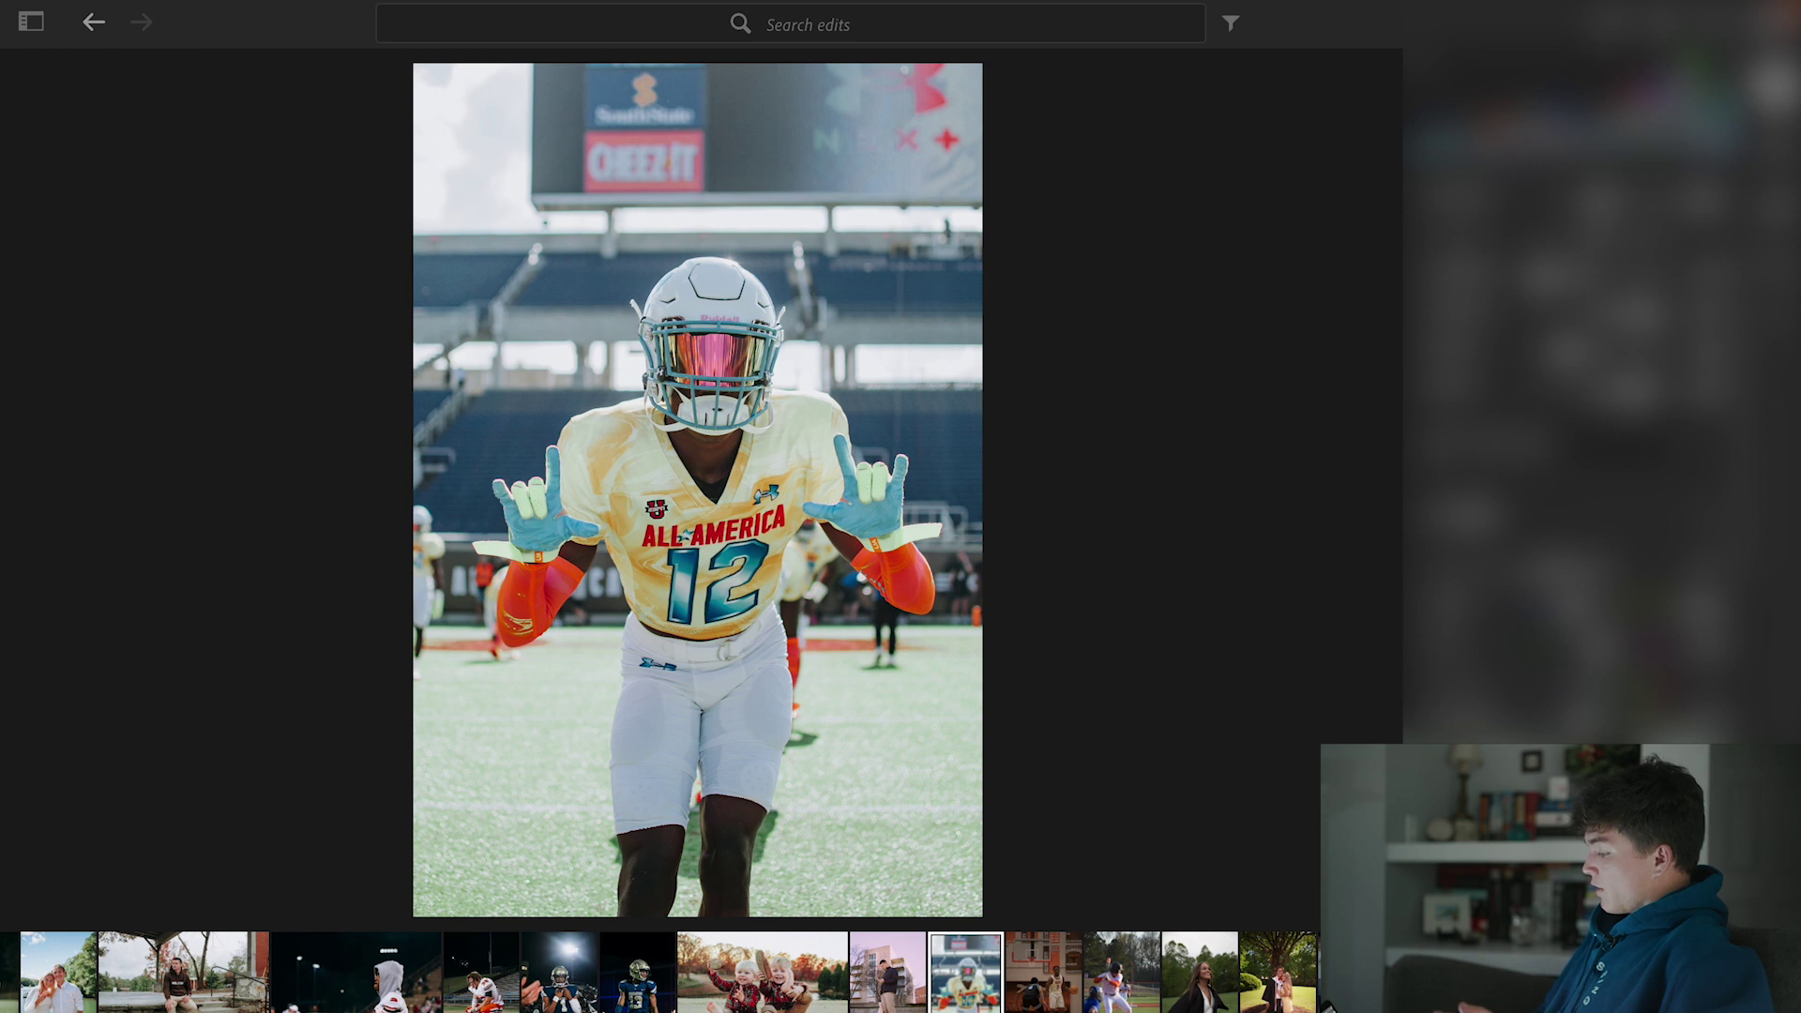
- Make the jersey's yellow and the field's green more saturated, and undo the last color grading change
{"action": "scroll", "coordinate": [1575, 422], "scroll_direction": "down", "scroll_amount": 3}
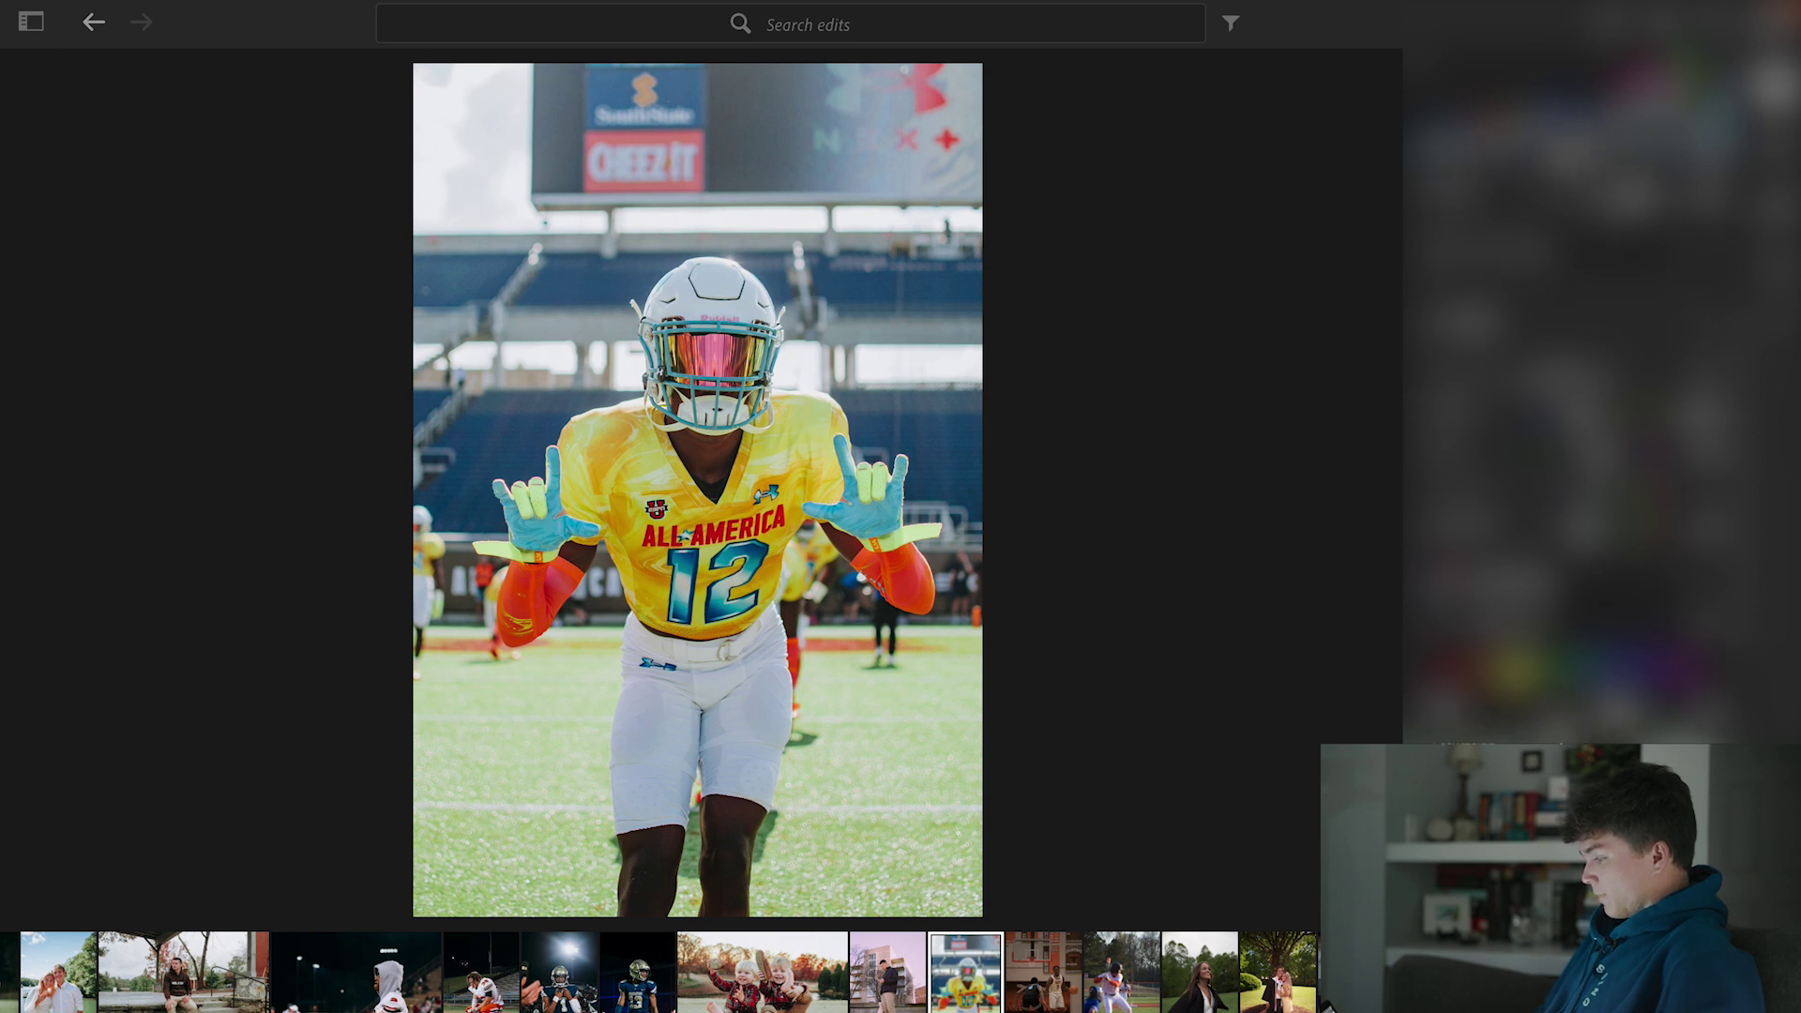
{"action": "scroll", "coordinate": [1573, 426], "scroll_direction": "down", "scroll_amount": 10}
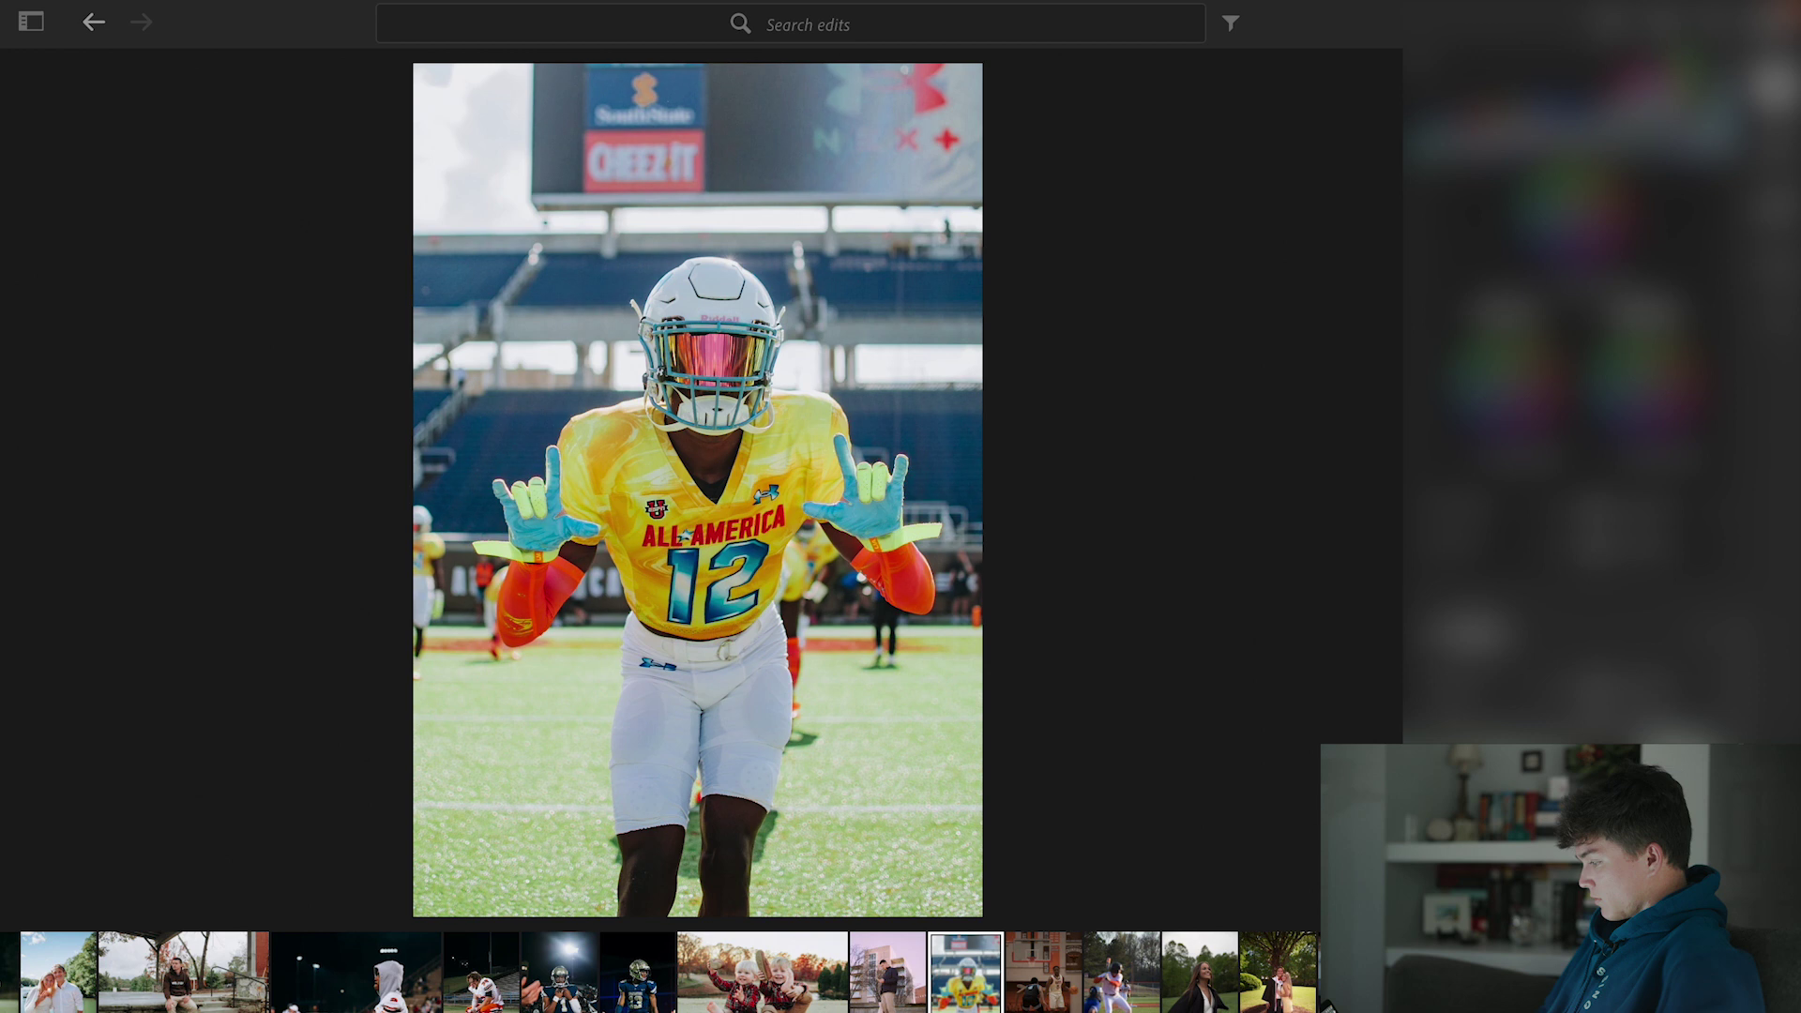
{"action": "key", "text": "ctrl+z"}
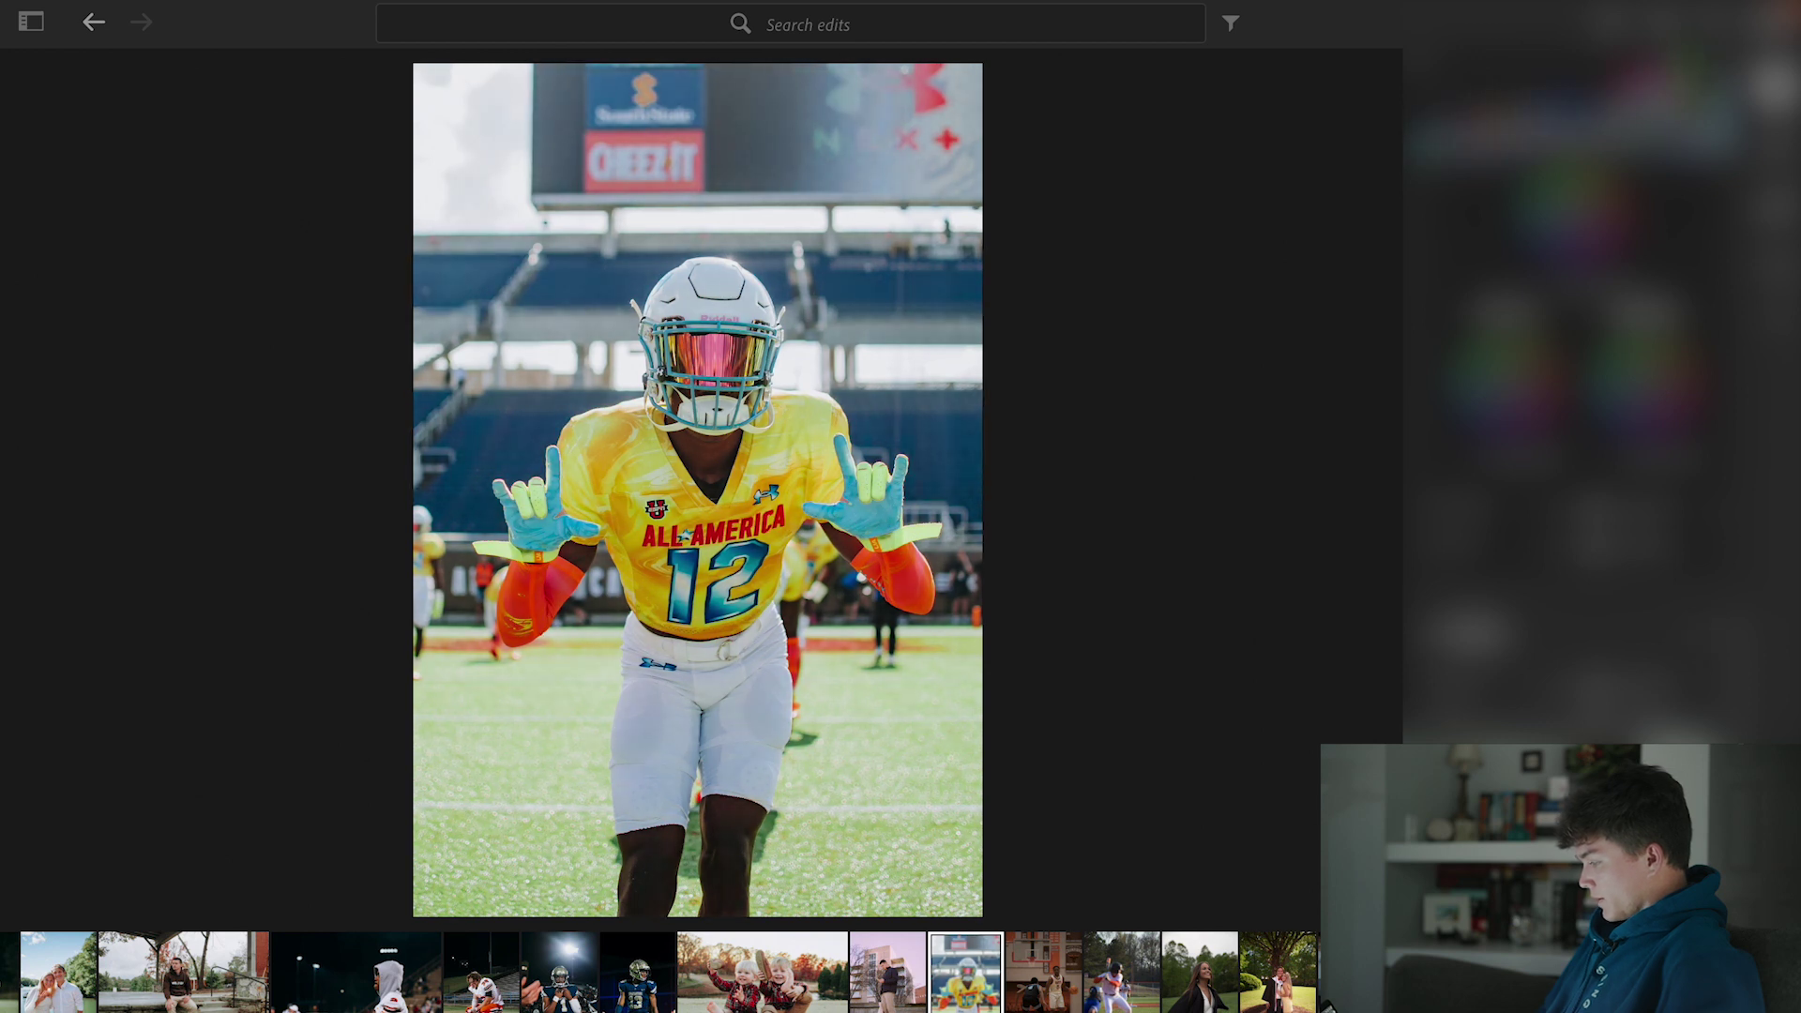
- Strengthen the overall contrast and color intensity of the number 12 player's photo slightly
{"action": "scroll", "coordinate": [1575, 384], "scroll_direction": "up", "scroll_amount": 5}
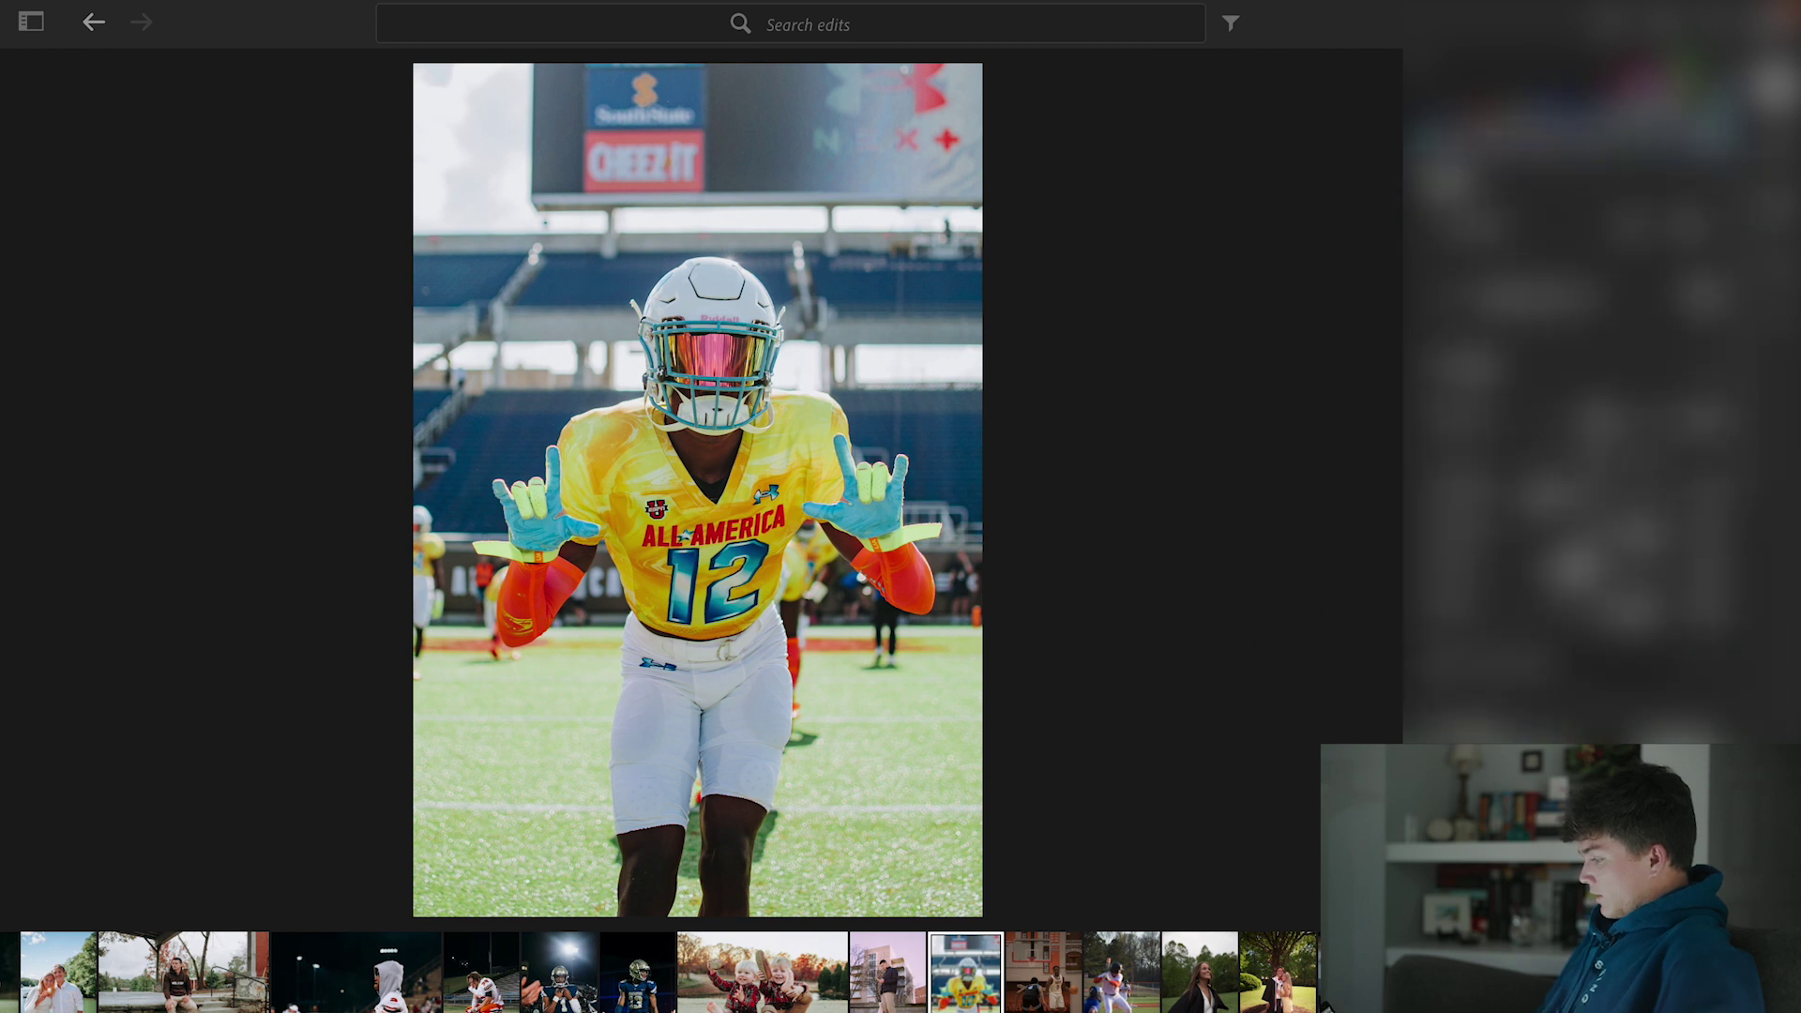
{"action": "scroll", "coordinate": [1575, 428], "scroll_direction": "down", "scroll_amount": 2}
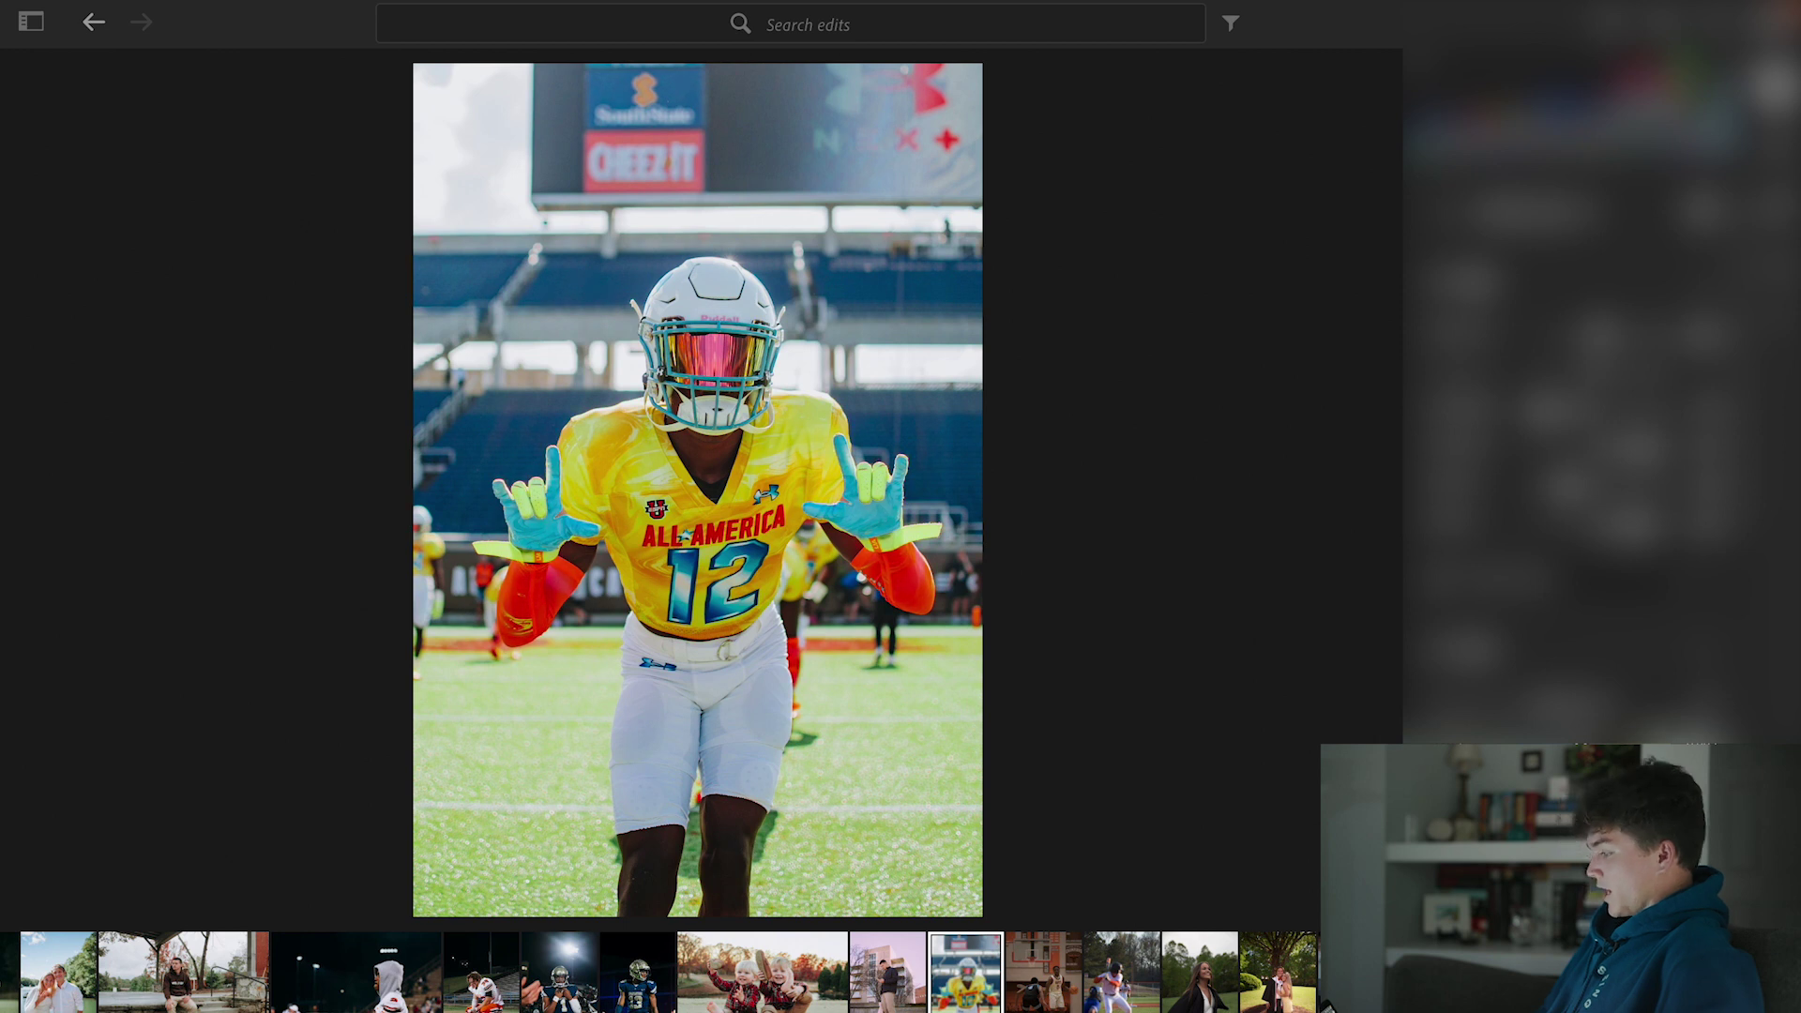
{"action": "scroll", "coordinate": [1594, 427], "scroll_direction": "down", "scroll_amount": 5}
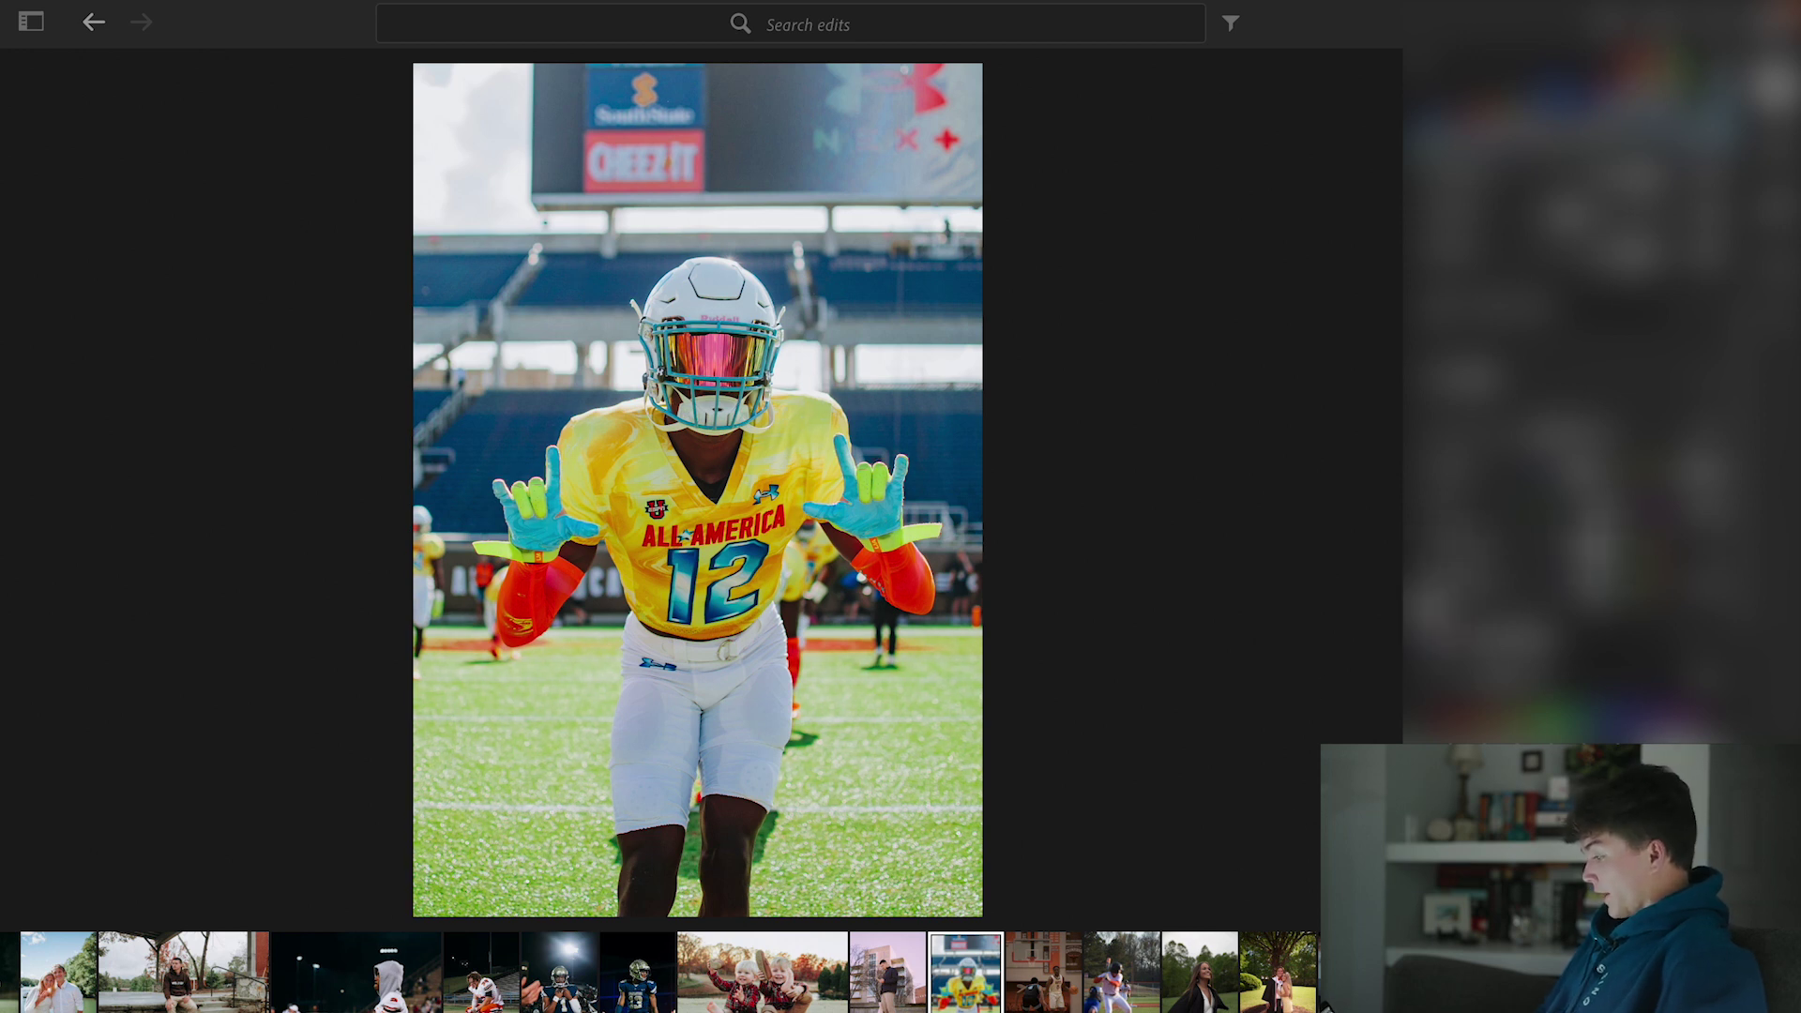
- Apply the Gameday 1 preset to the basketball photo, brighten it, and shift its reds toward orange
{"action": "key", "text": "Right"}
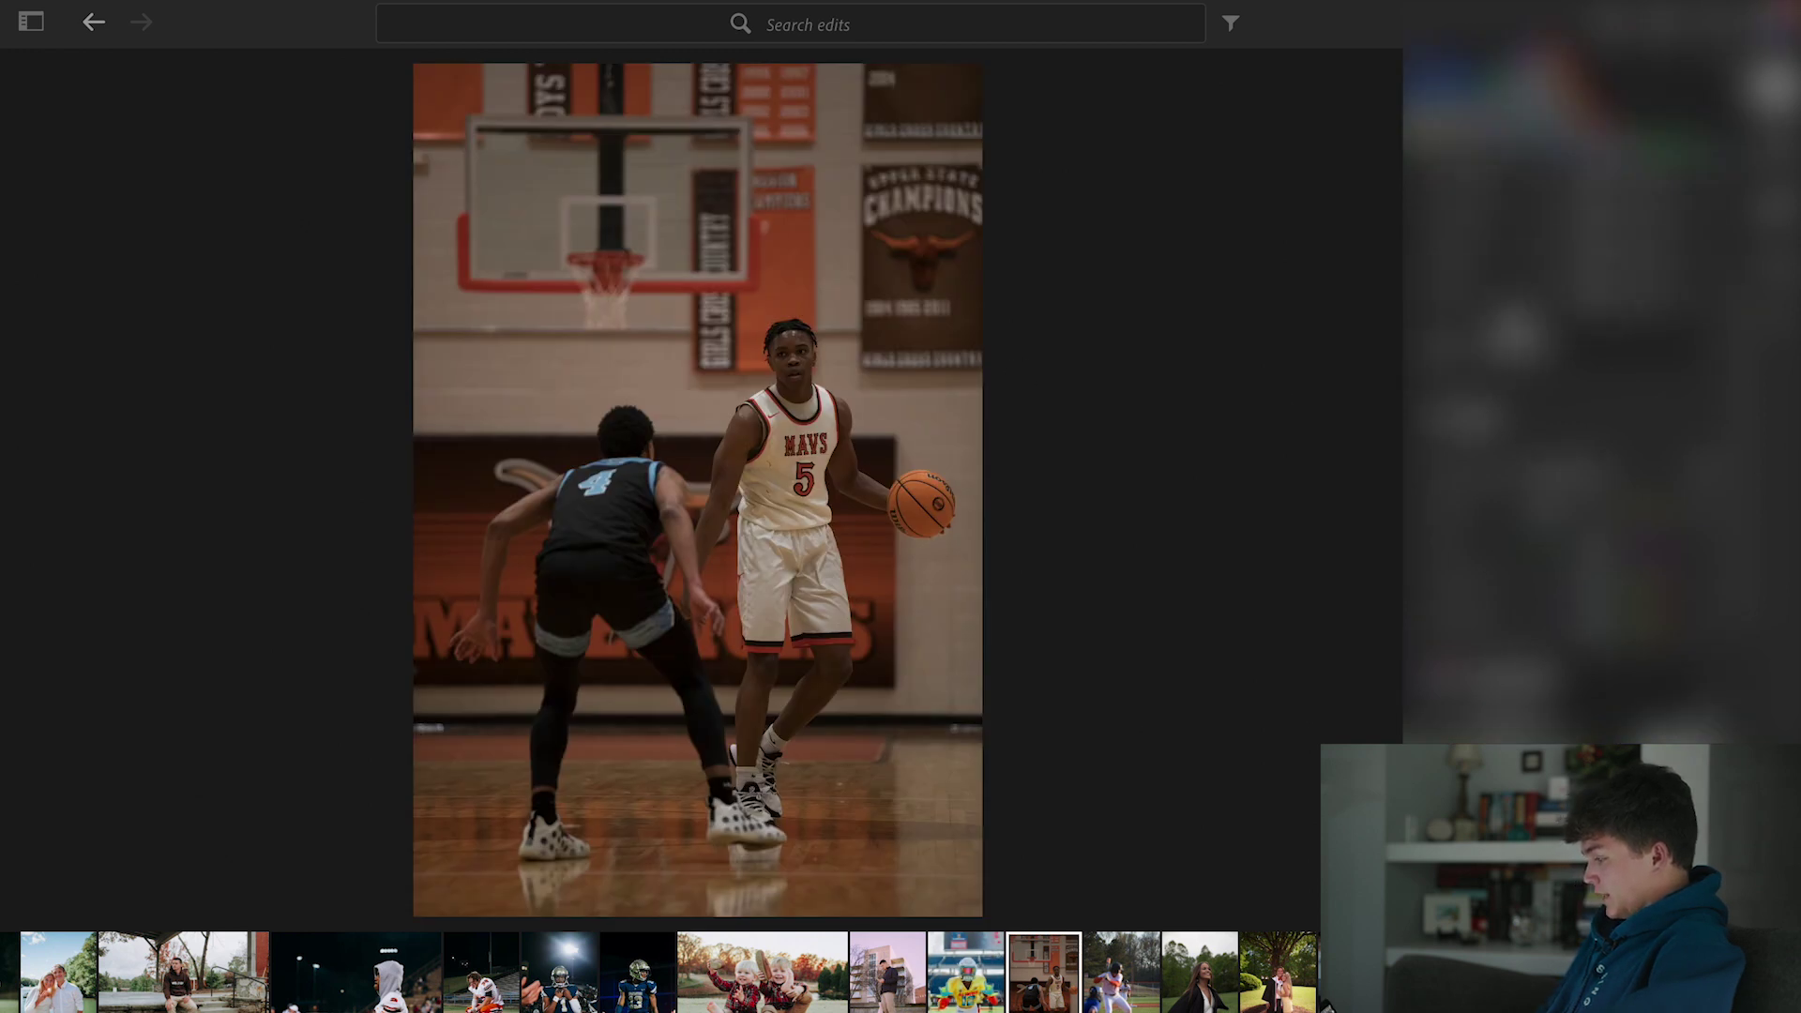
{"action": "scroll", "coordinate": [1517, 333], "scroll_direction": "up", "scroll_amount": 3}
{"action": "key", "text": "shift+p"}
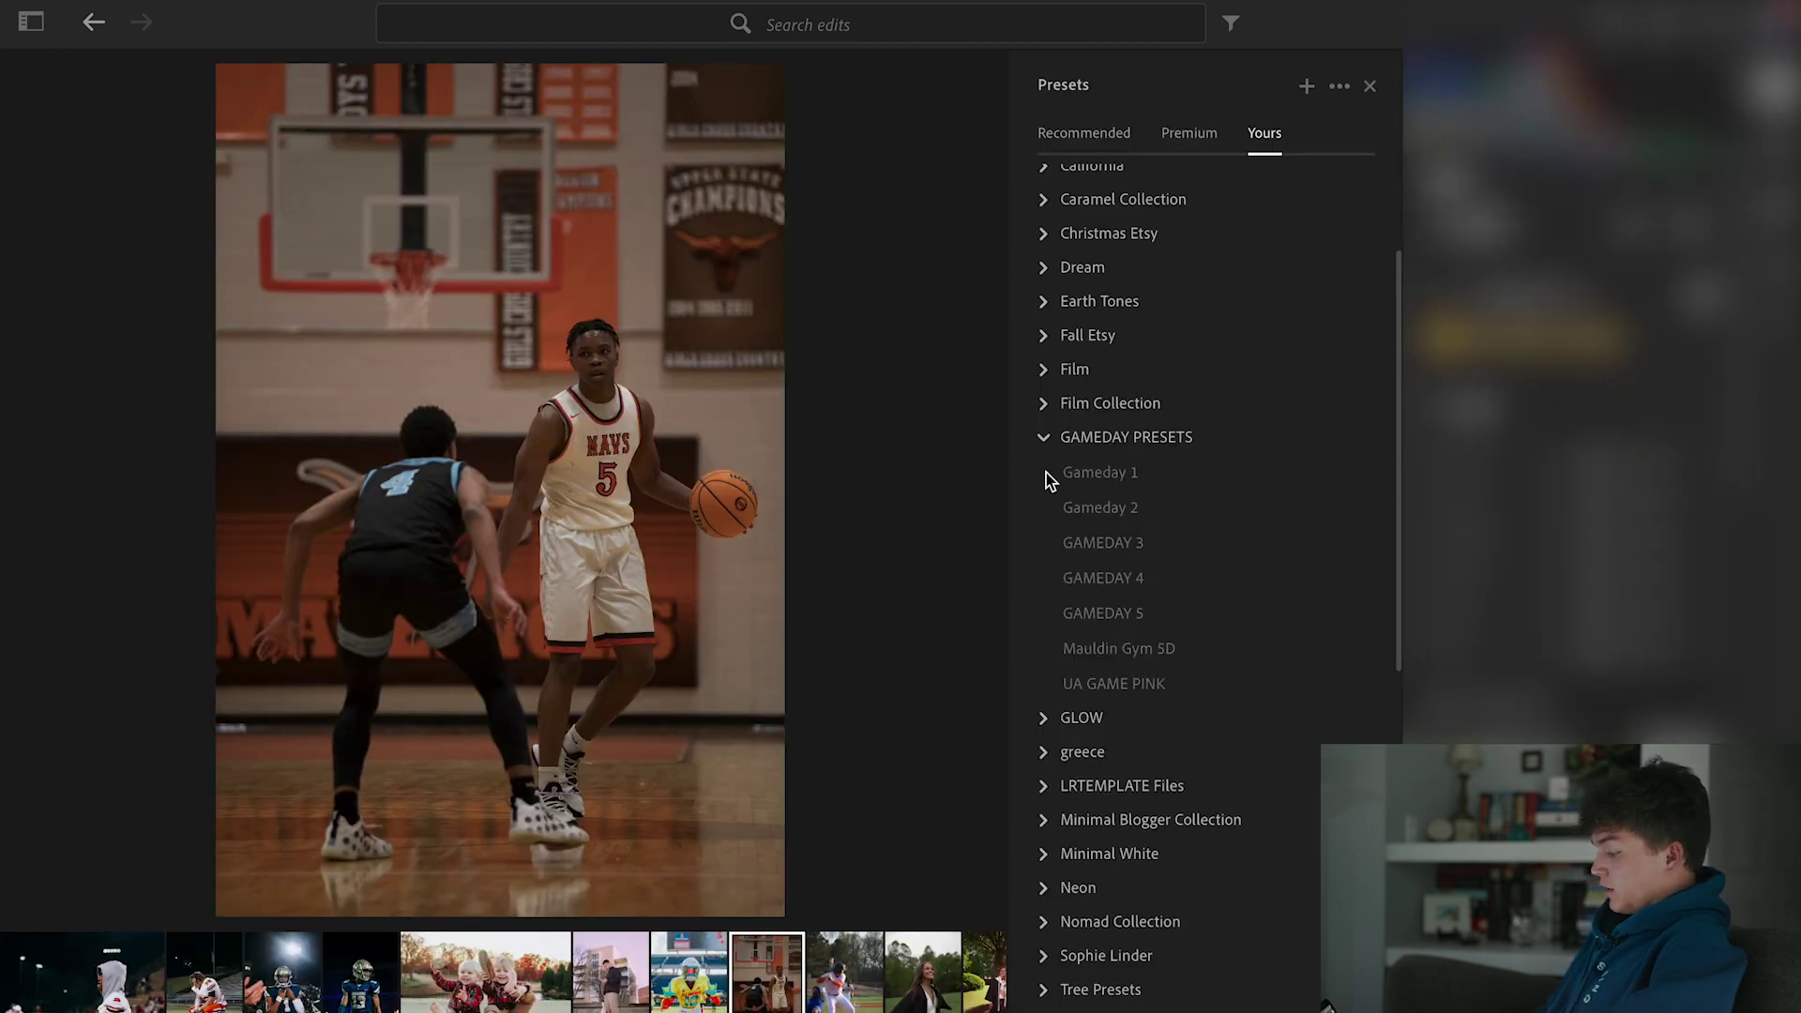
{"action": "left_click", "coordinate": [1096, 501]}
{"action": "left_click", "coordinate": [1102, 478]}
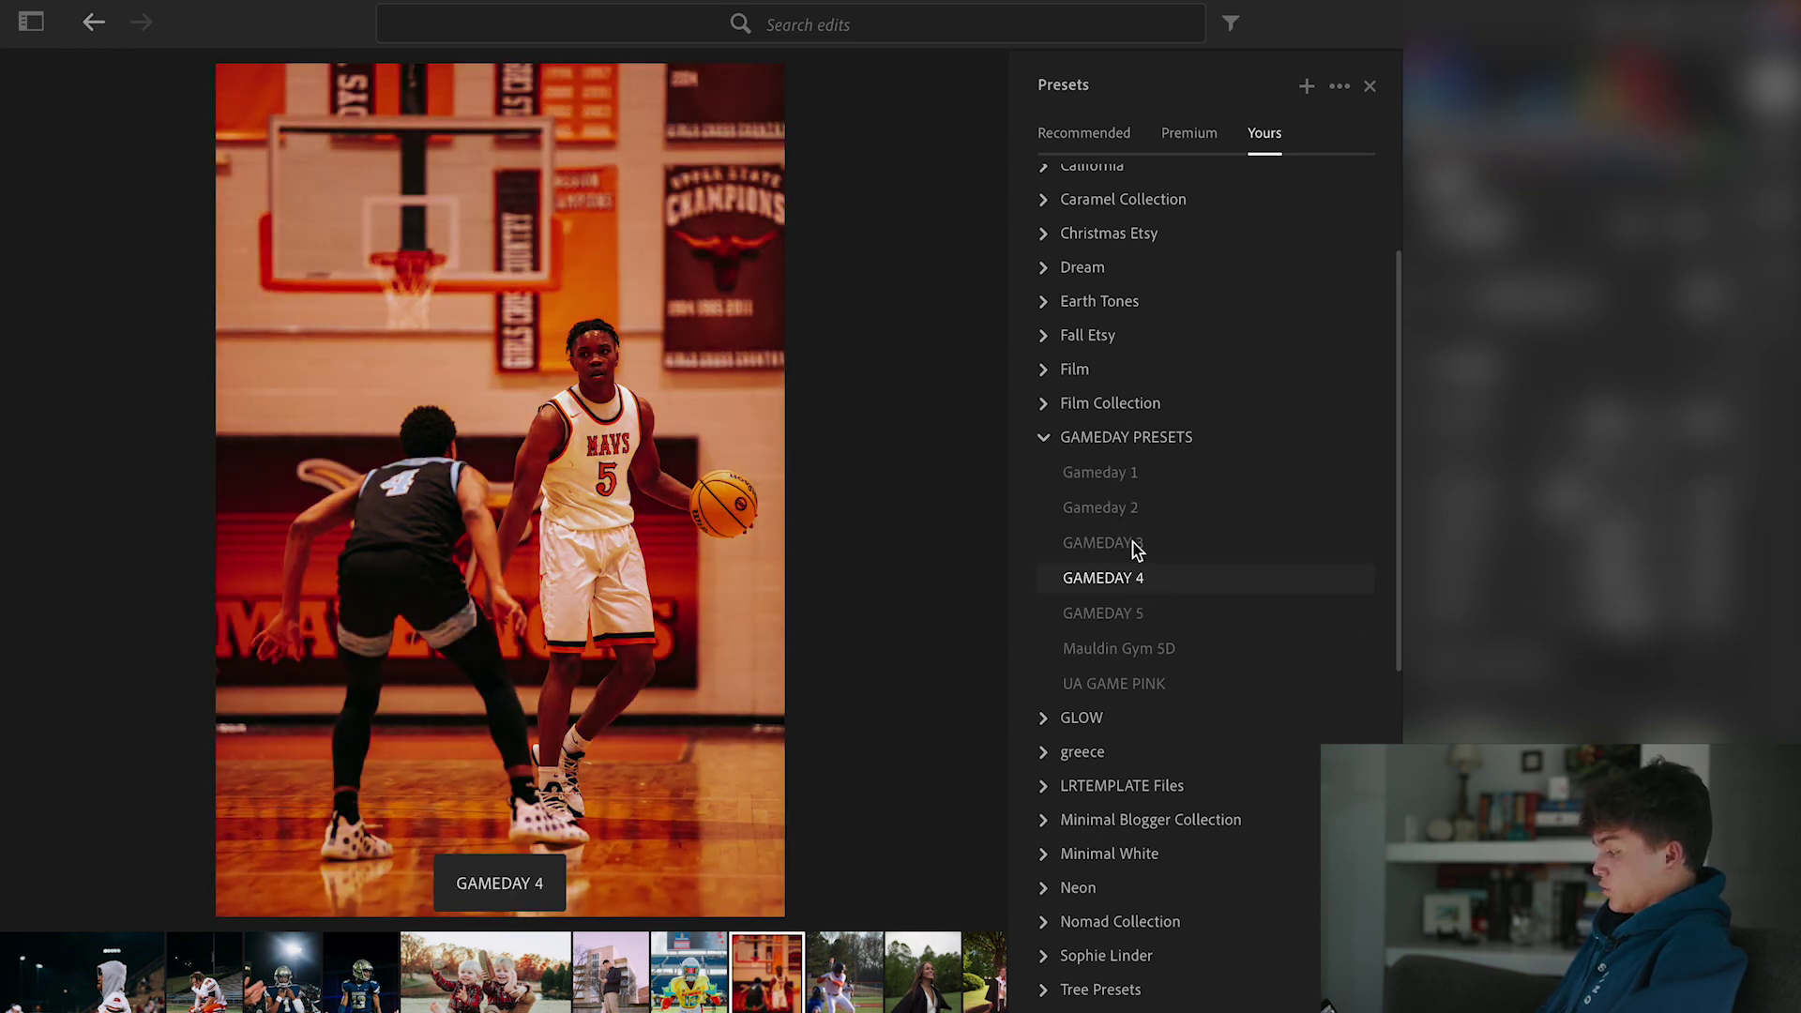
{"action": "left_click", "coordinate": [1136, 476]}
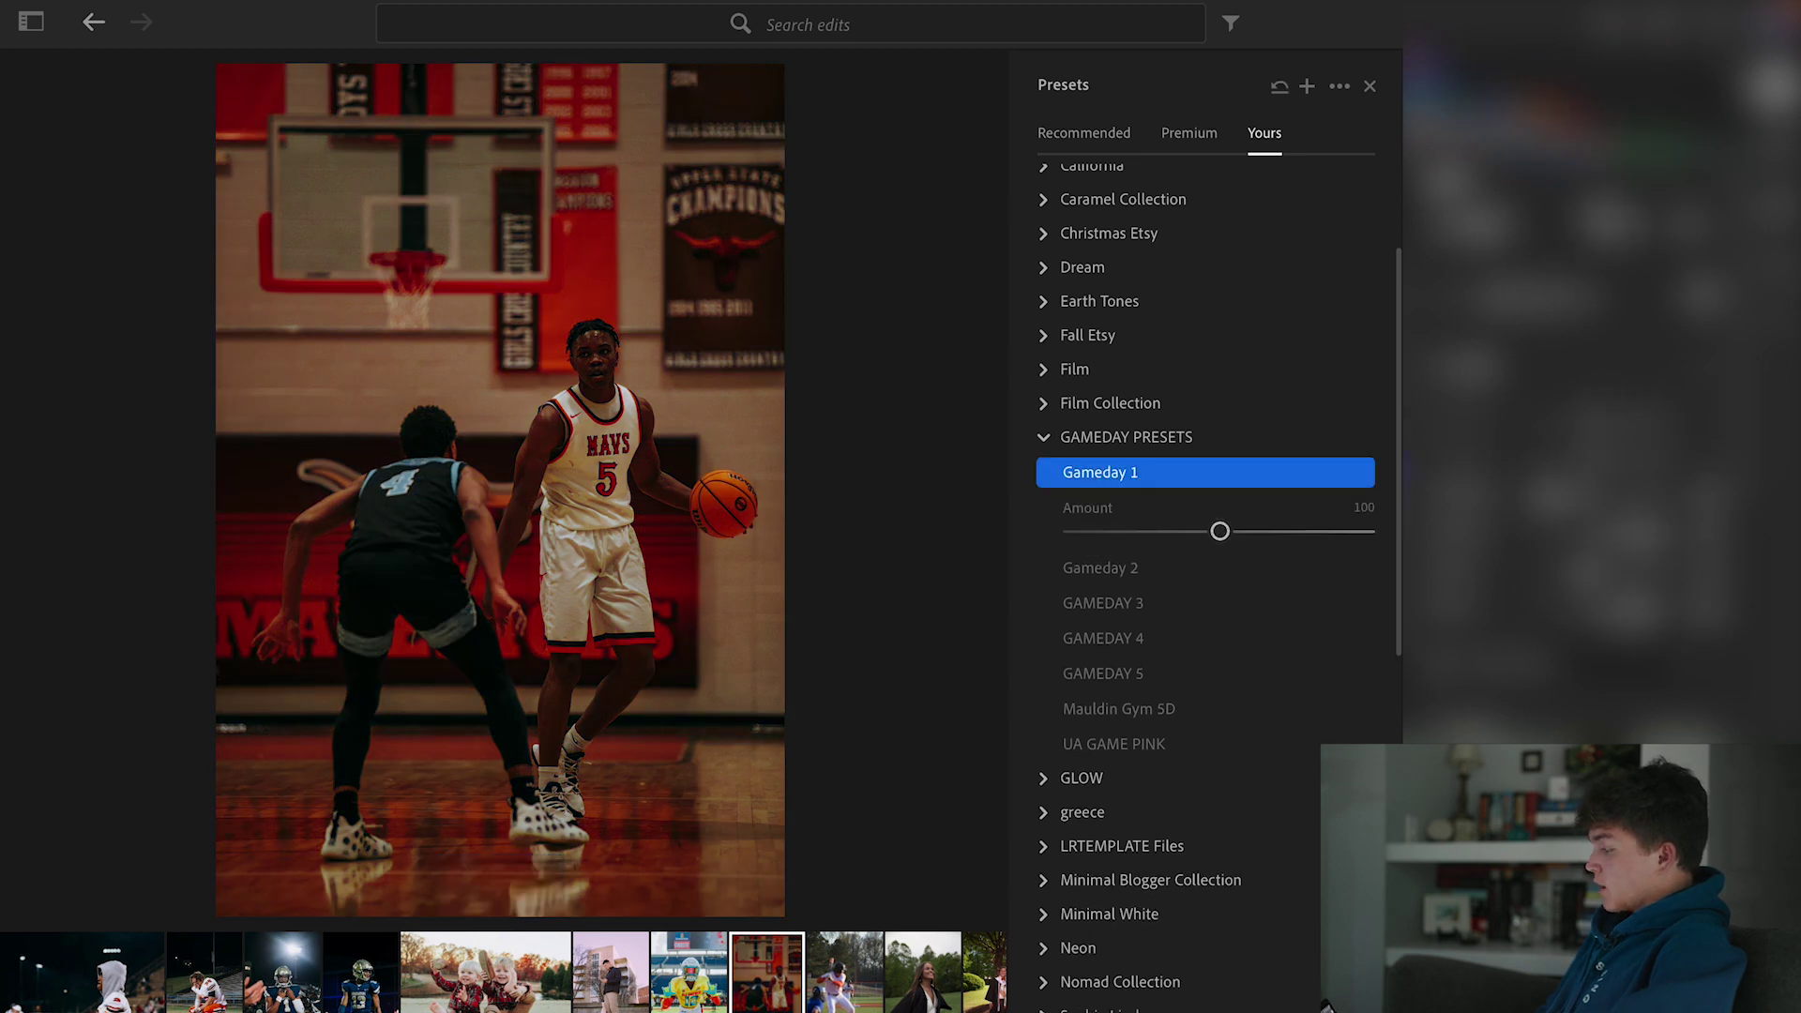
{"action": "left_click", "coordinate": [1370, 87]}
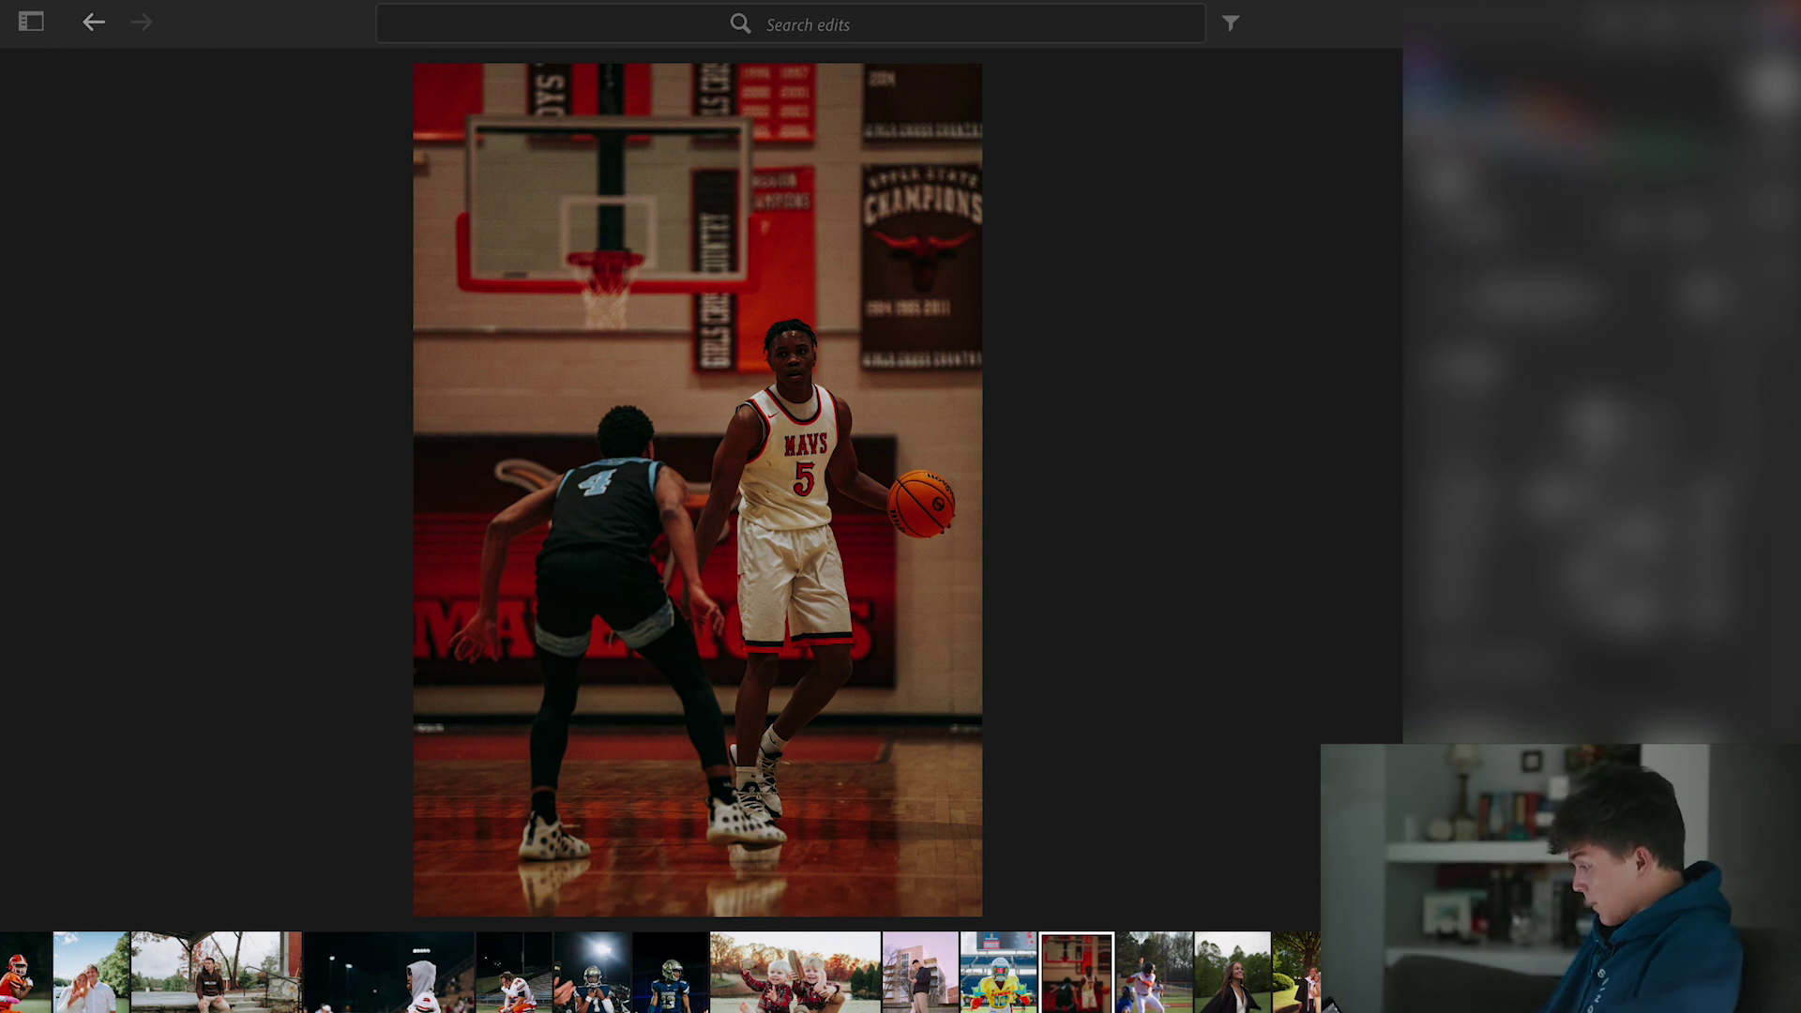
{"action": "left_click_drag", "start_coordinate": [1597, 429], "coordinate": [1609, 430]}
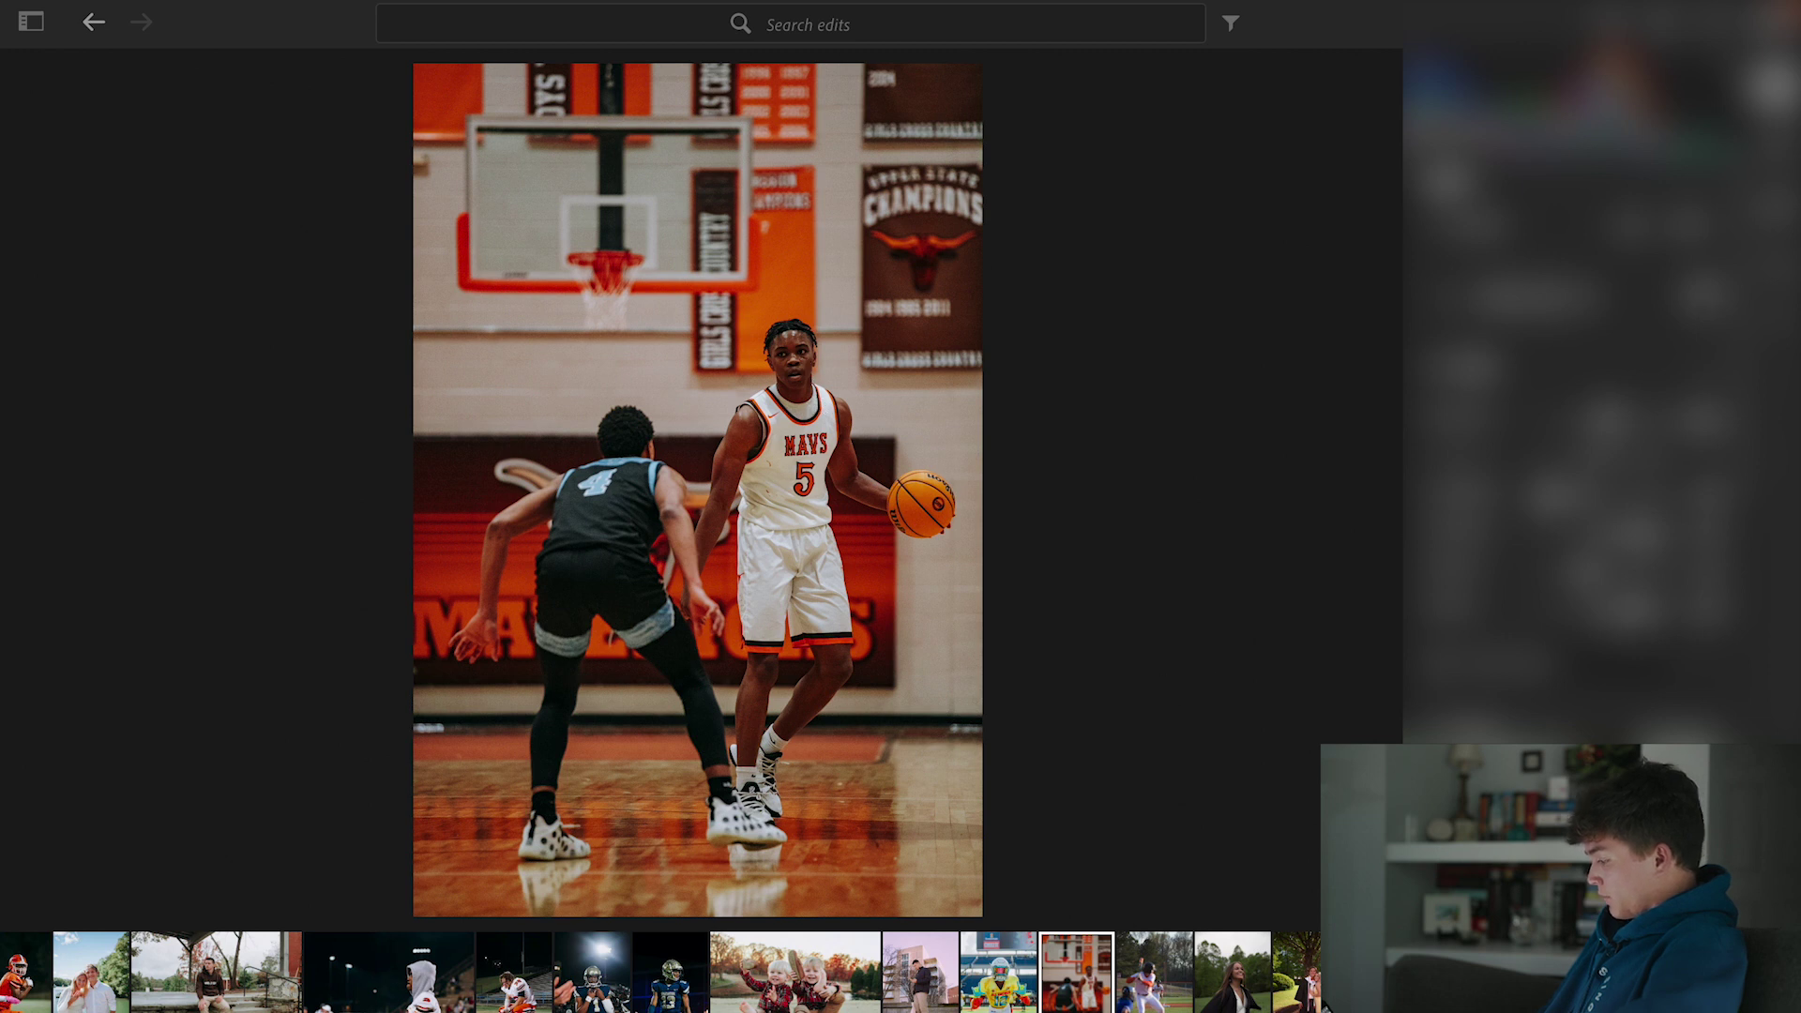
- Compare the edited basketball photo with its original version
{"action": "scroll", "coordinate": [1594, 423], "scroll_direction": "down", "scroll_amount": 3}
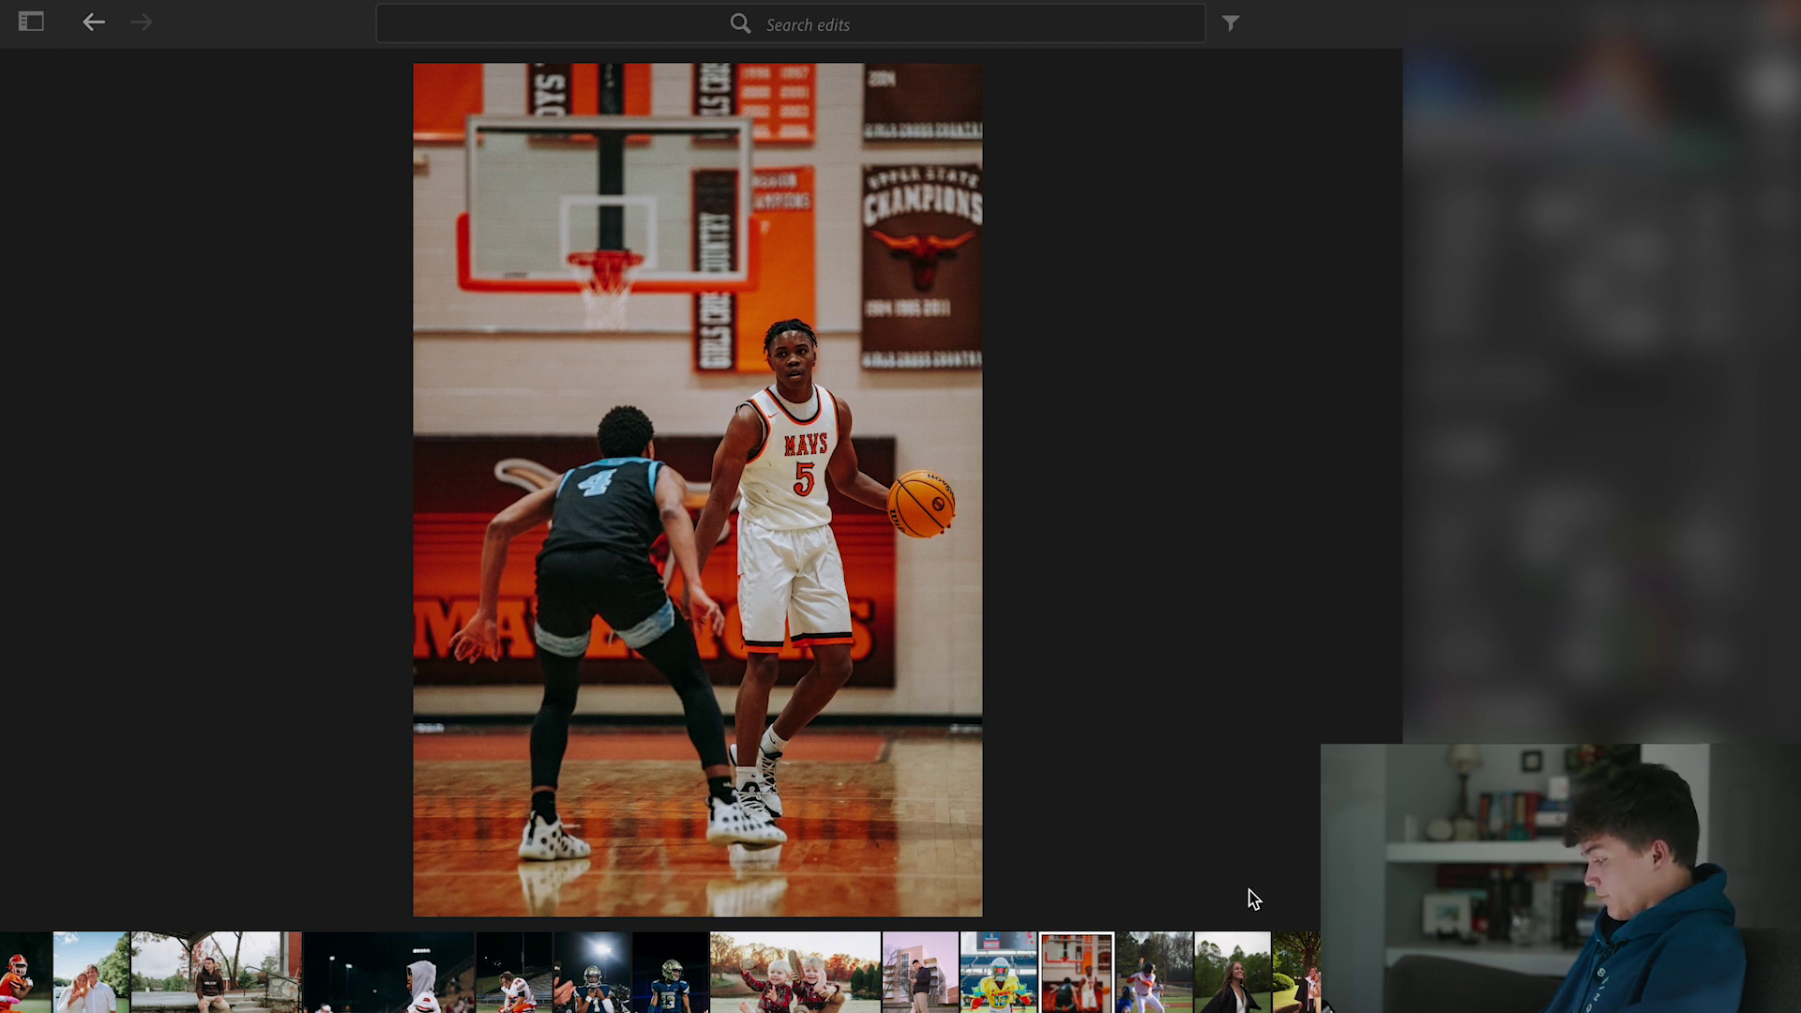
{"action": "key", "text": "backslash"}
{"action": "key", "text": "backslash"}
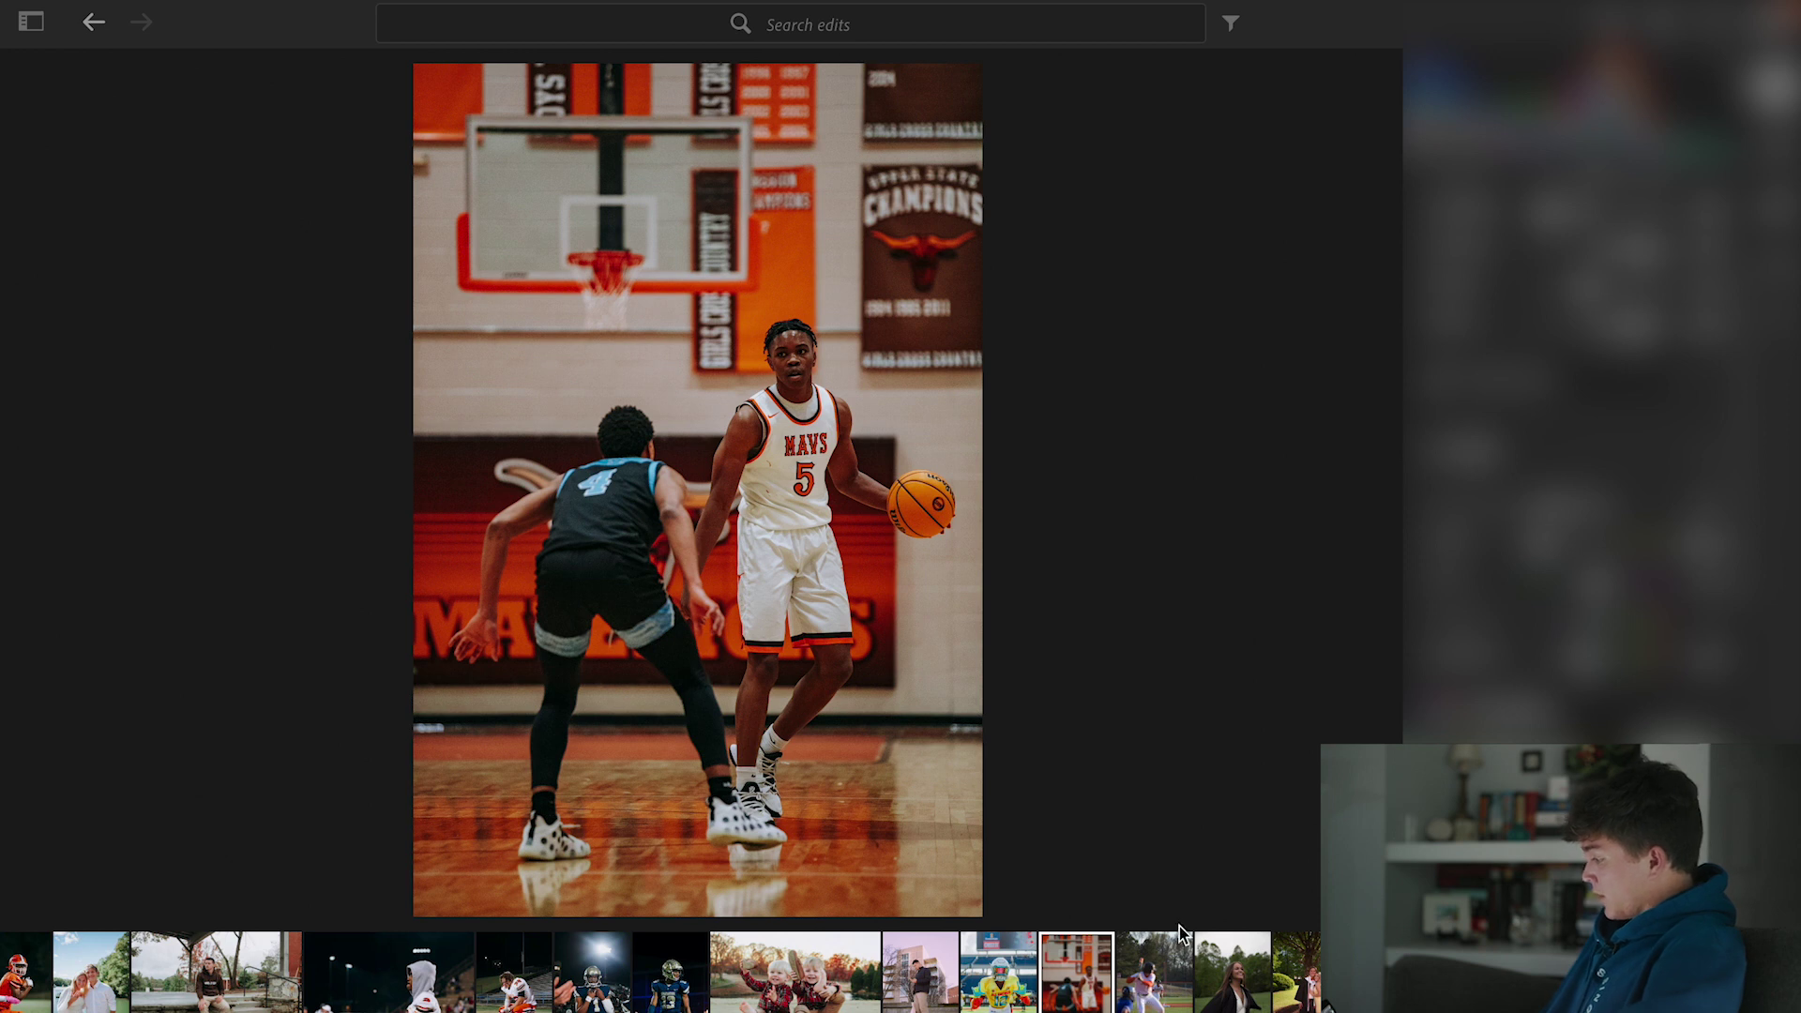
- Apply the Gameday 2 preset to the photo of the baseball batter and base runner
{"action": "left_click", "coordinate": [1169, 957]}
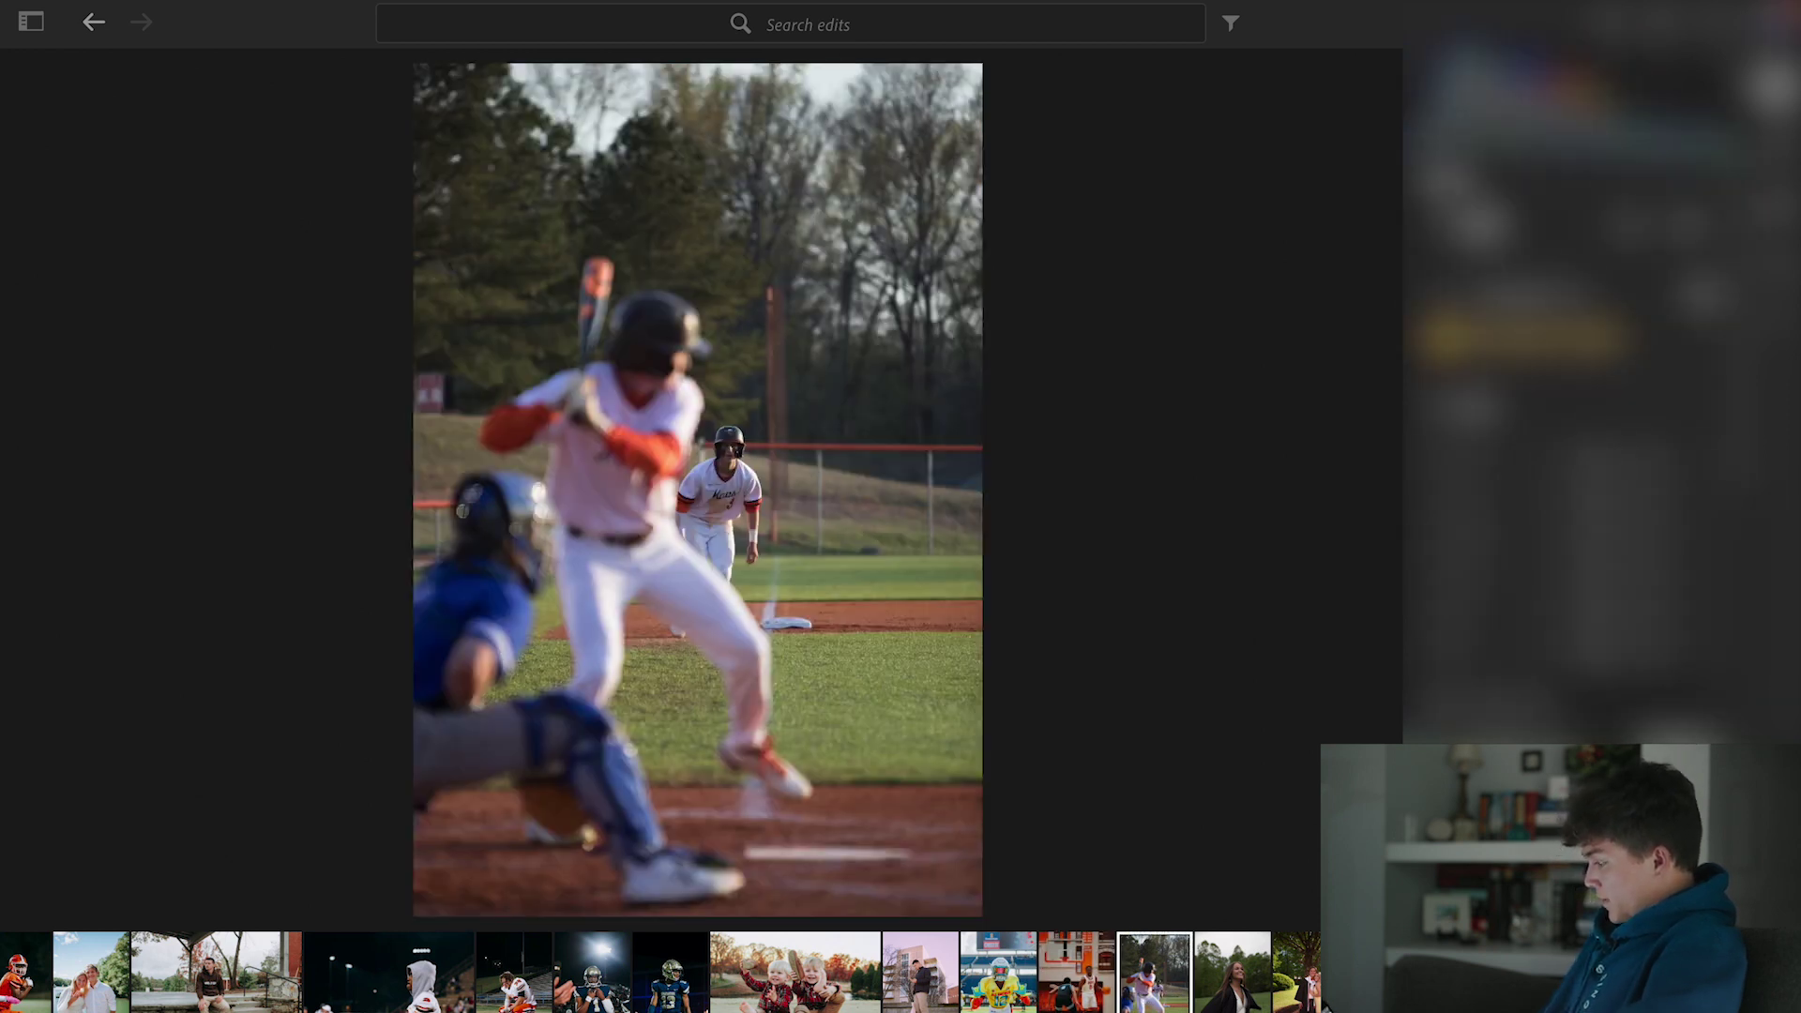
{"action": "key", "text": "shift+p"}
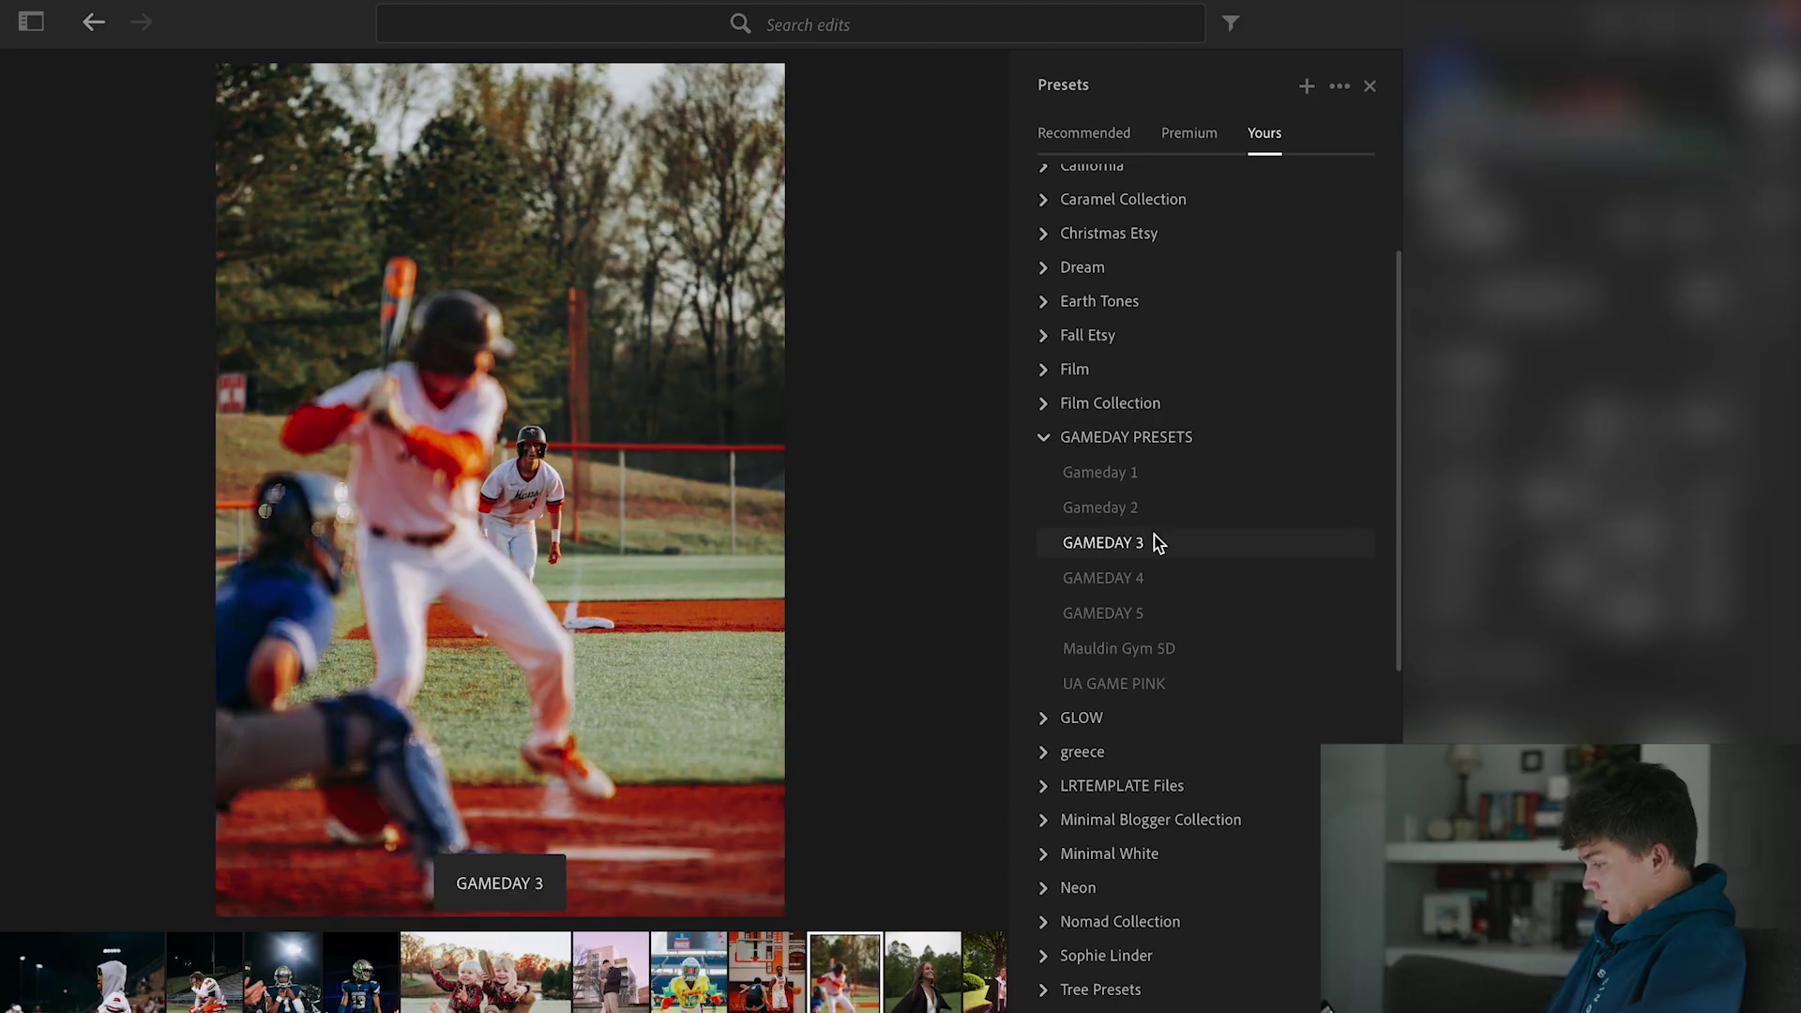
{"action": "left_click", "coordinate": [1153, 512]}
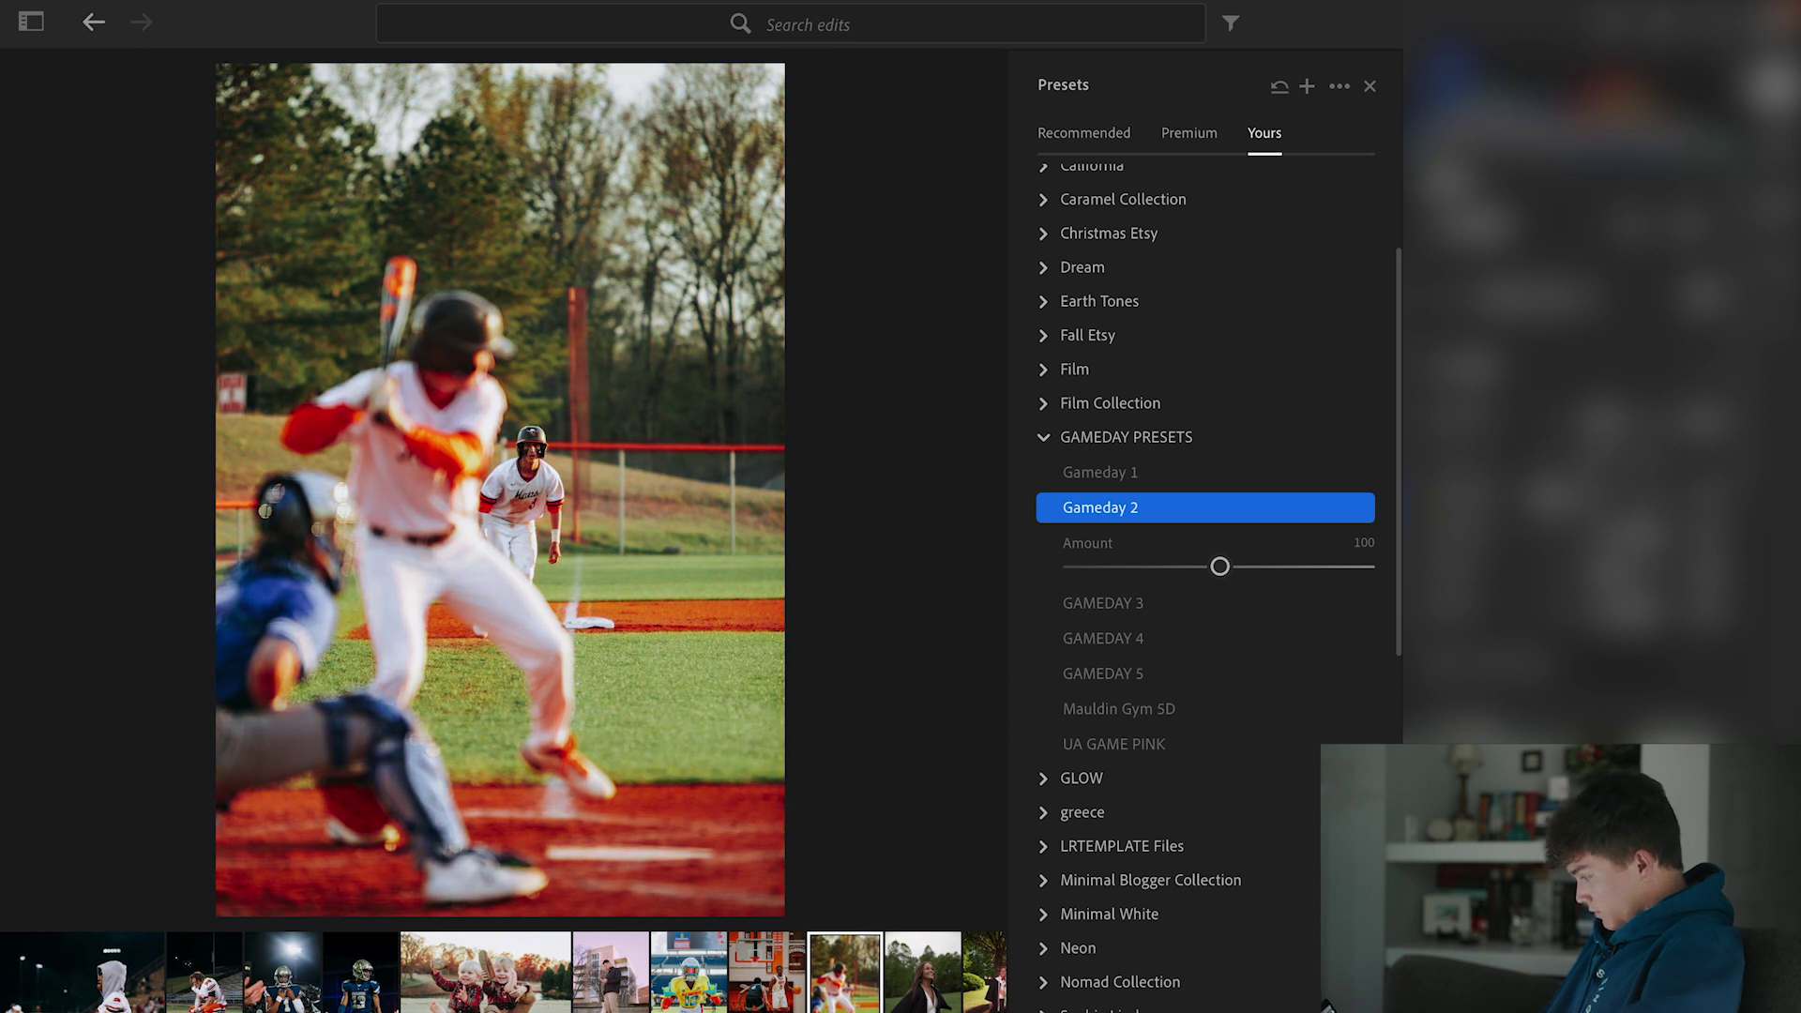
{"action": "left_click", "coordinate": [1371, 87]}
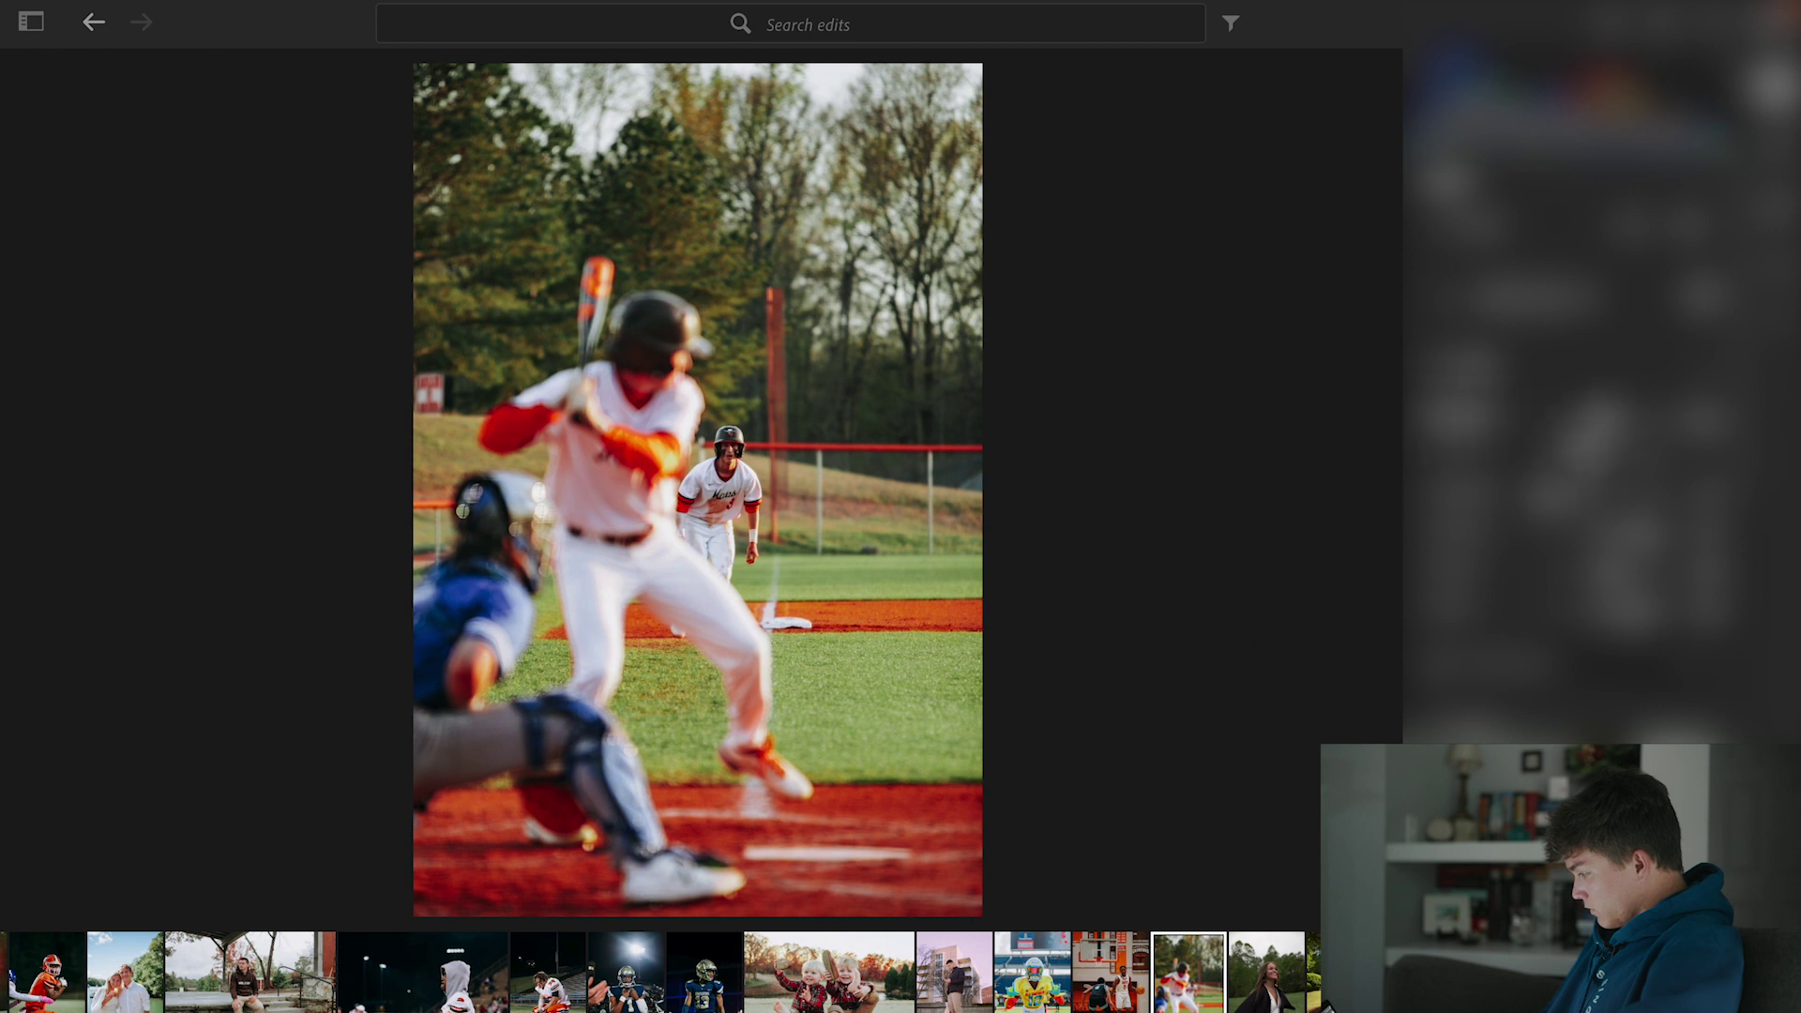
- Shift the baseball photo's reds toward orange and check the base runner's face up close
{"action": "left_click_drag", "start_coordinate": [1598, 422], "coordinate": [1611, 423]}
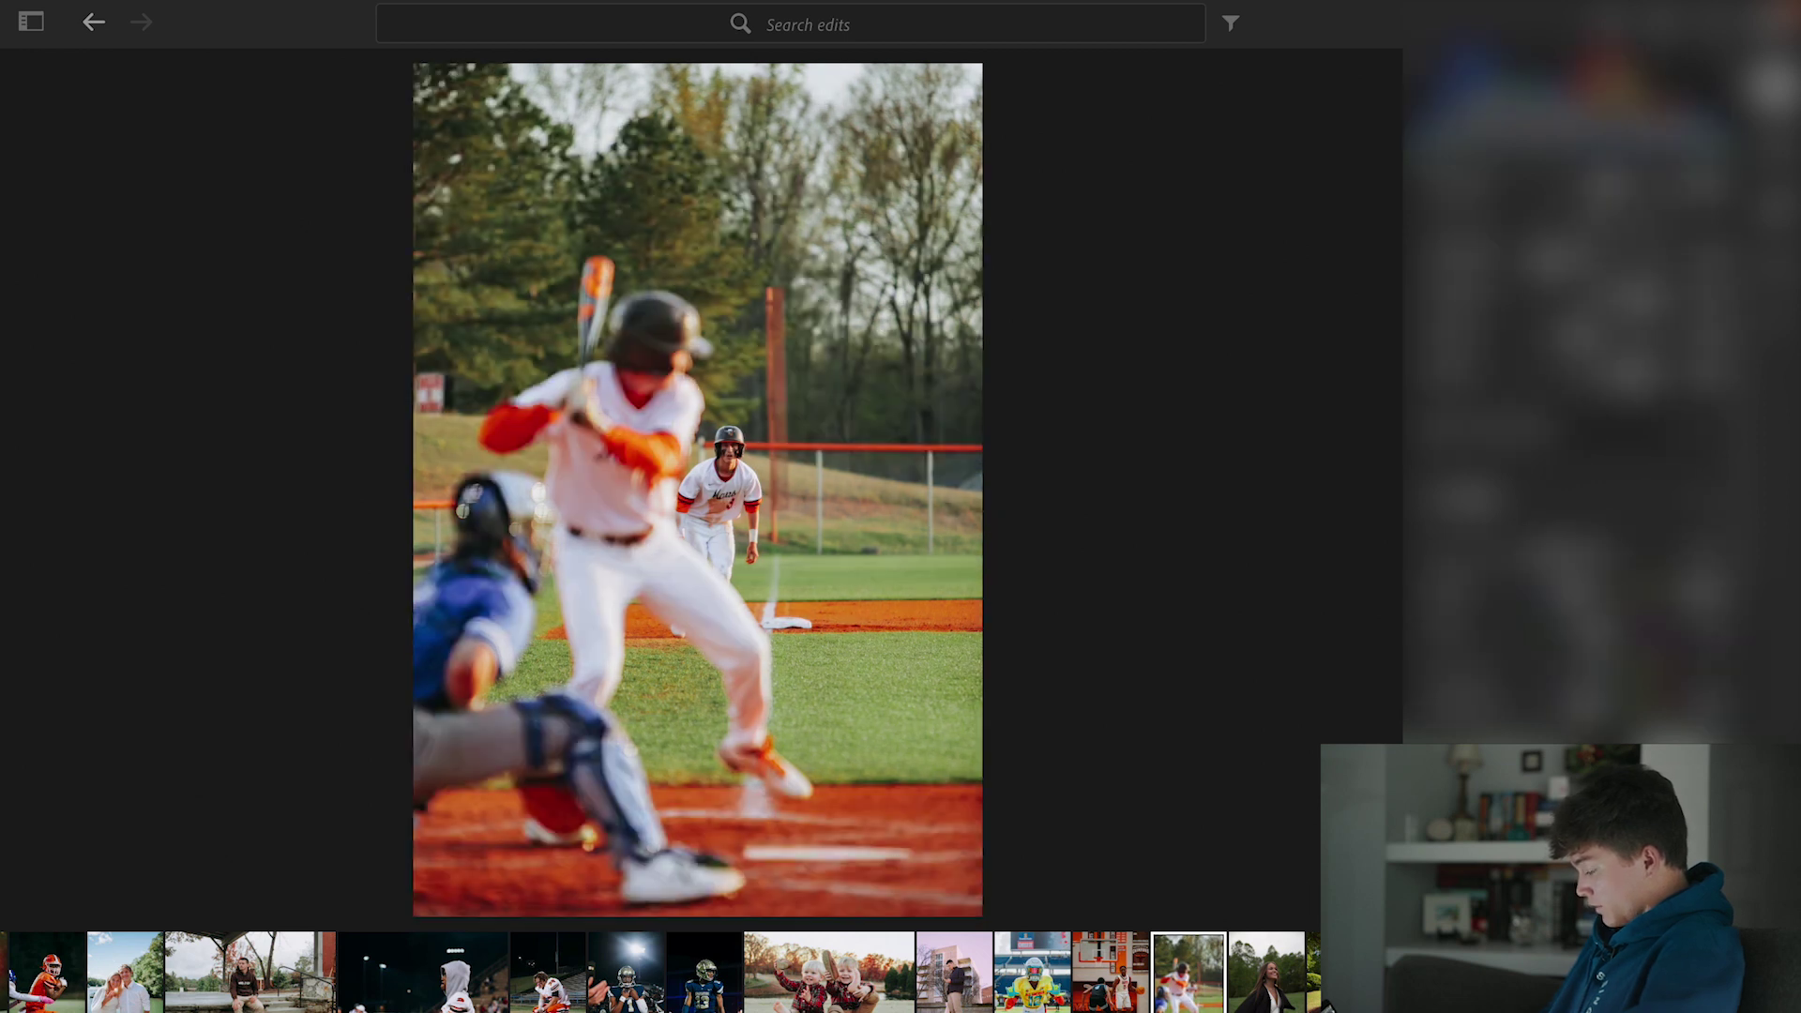
{"action": "left_click", "coordinate": [722, 441]}
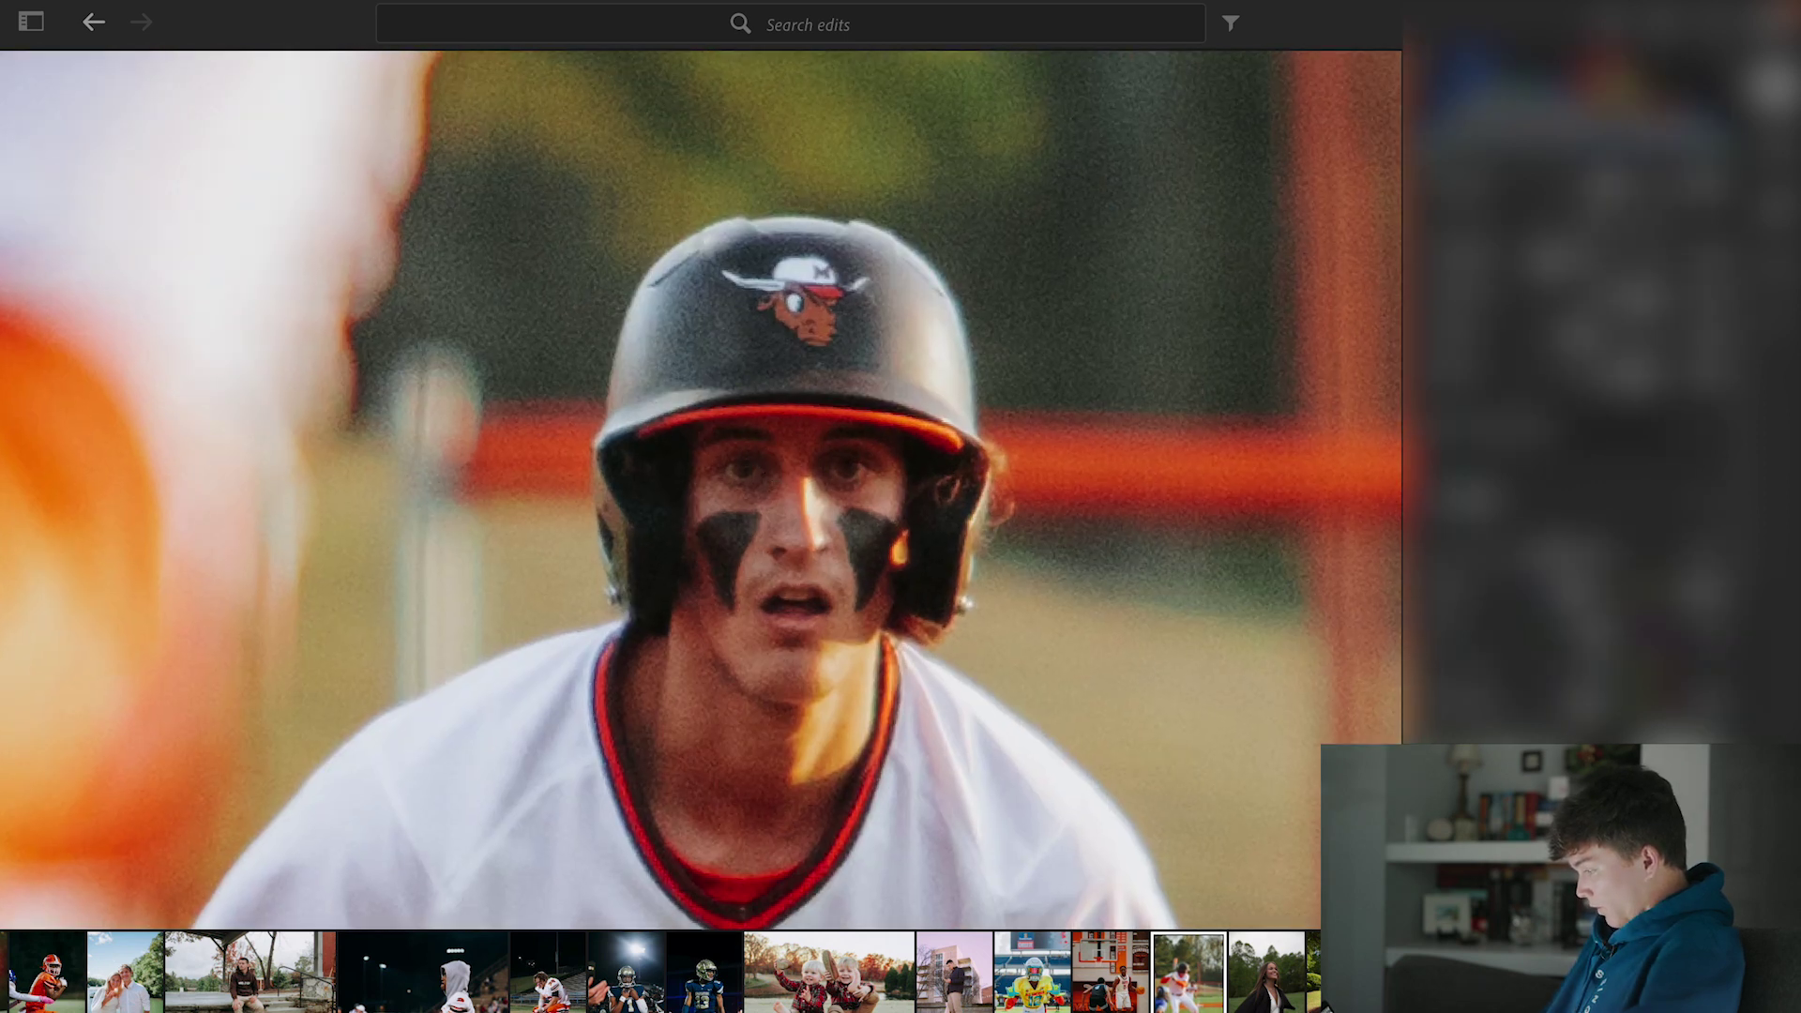
{"action": "left_click", "coordinate": [1073, 784]}
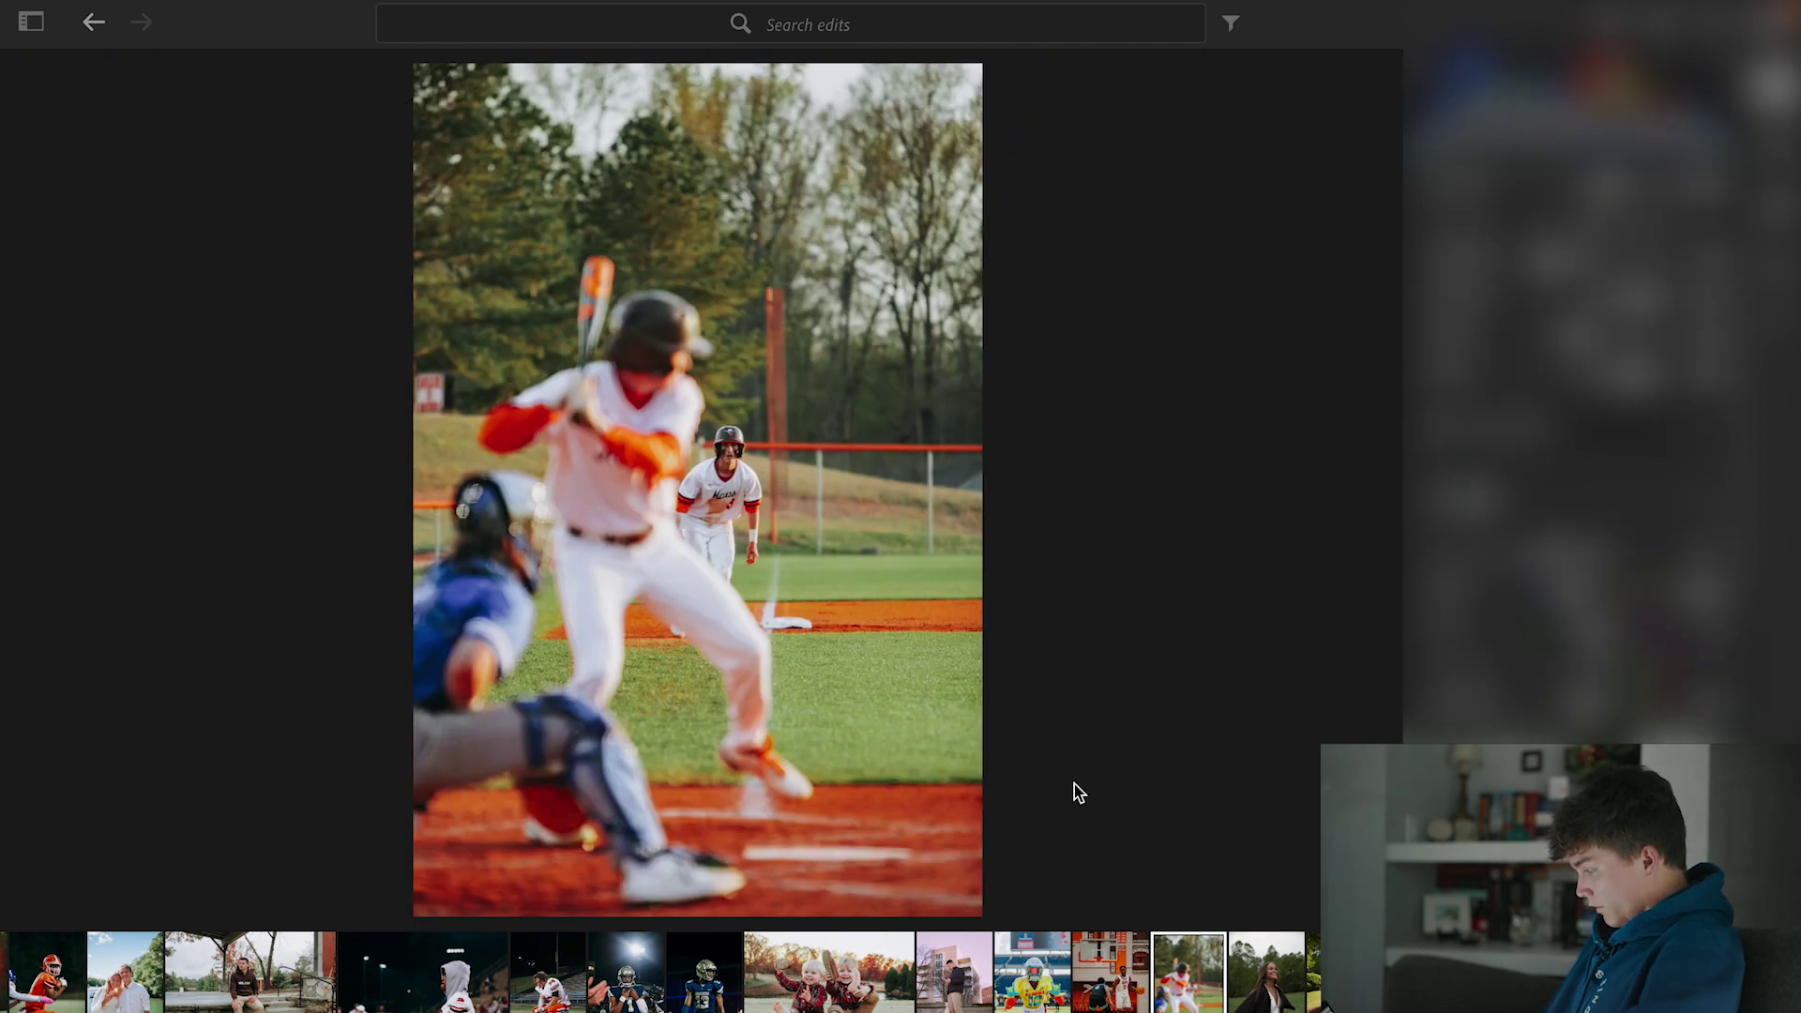
- Preview the Gameday presets on the photo of the woman in the black graduation gown and apply GAMEDAY 3
{"action": "left_click", "coordinate": [1264, 996]}
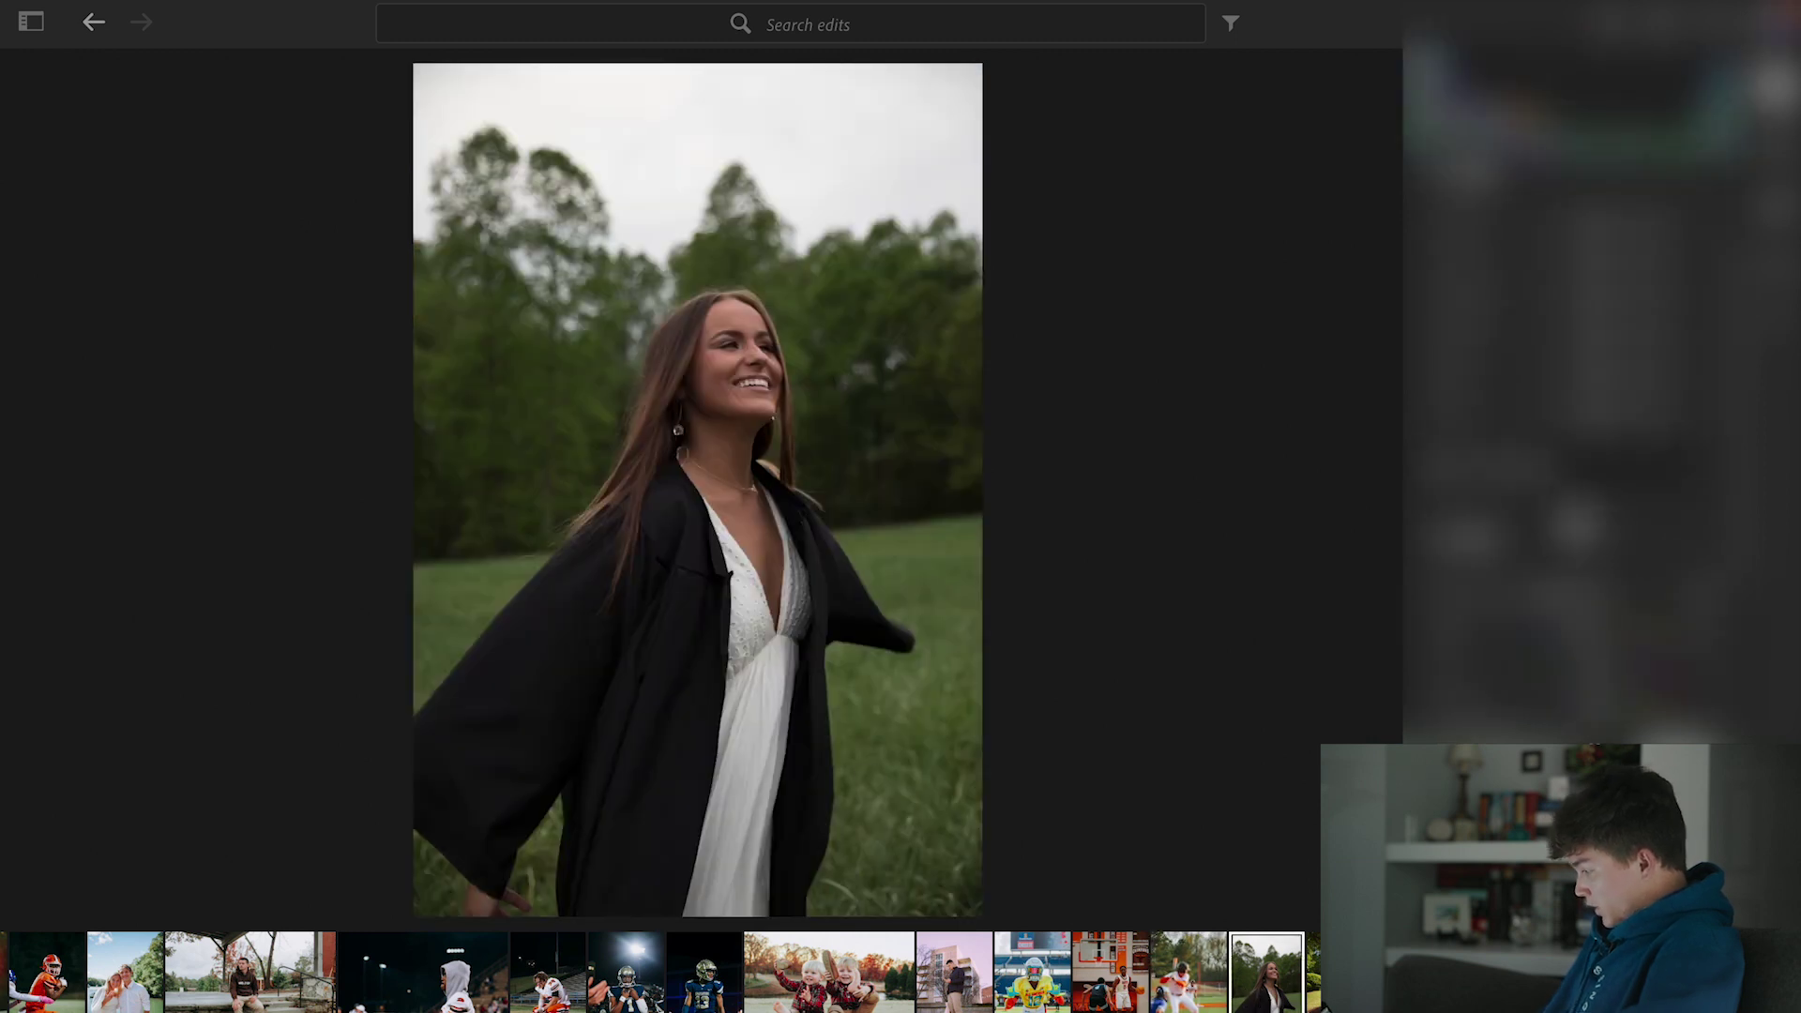
{"action": "left_click", "coordinate": [1471, 242]}
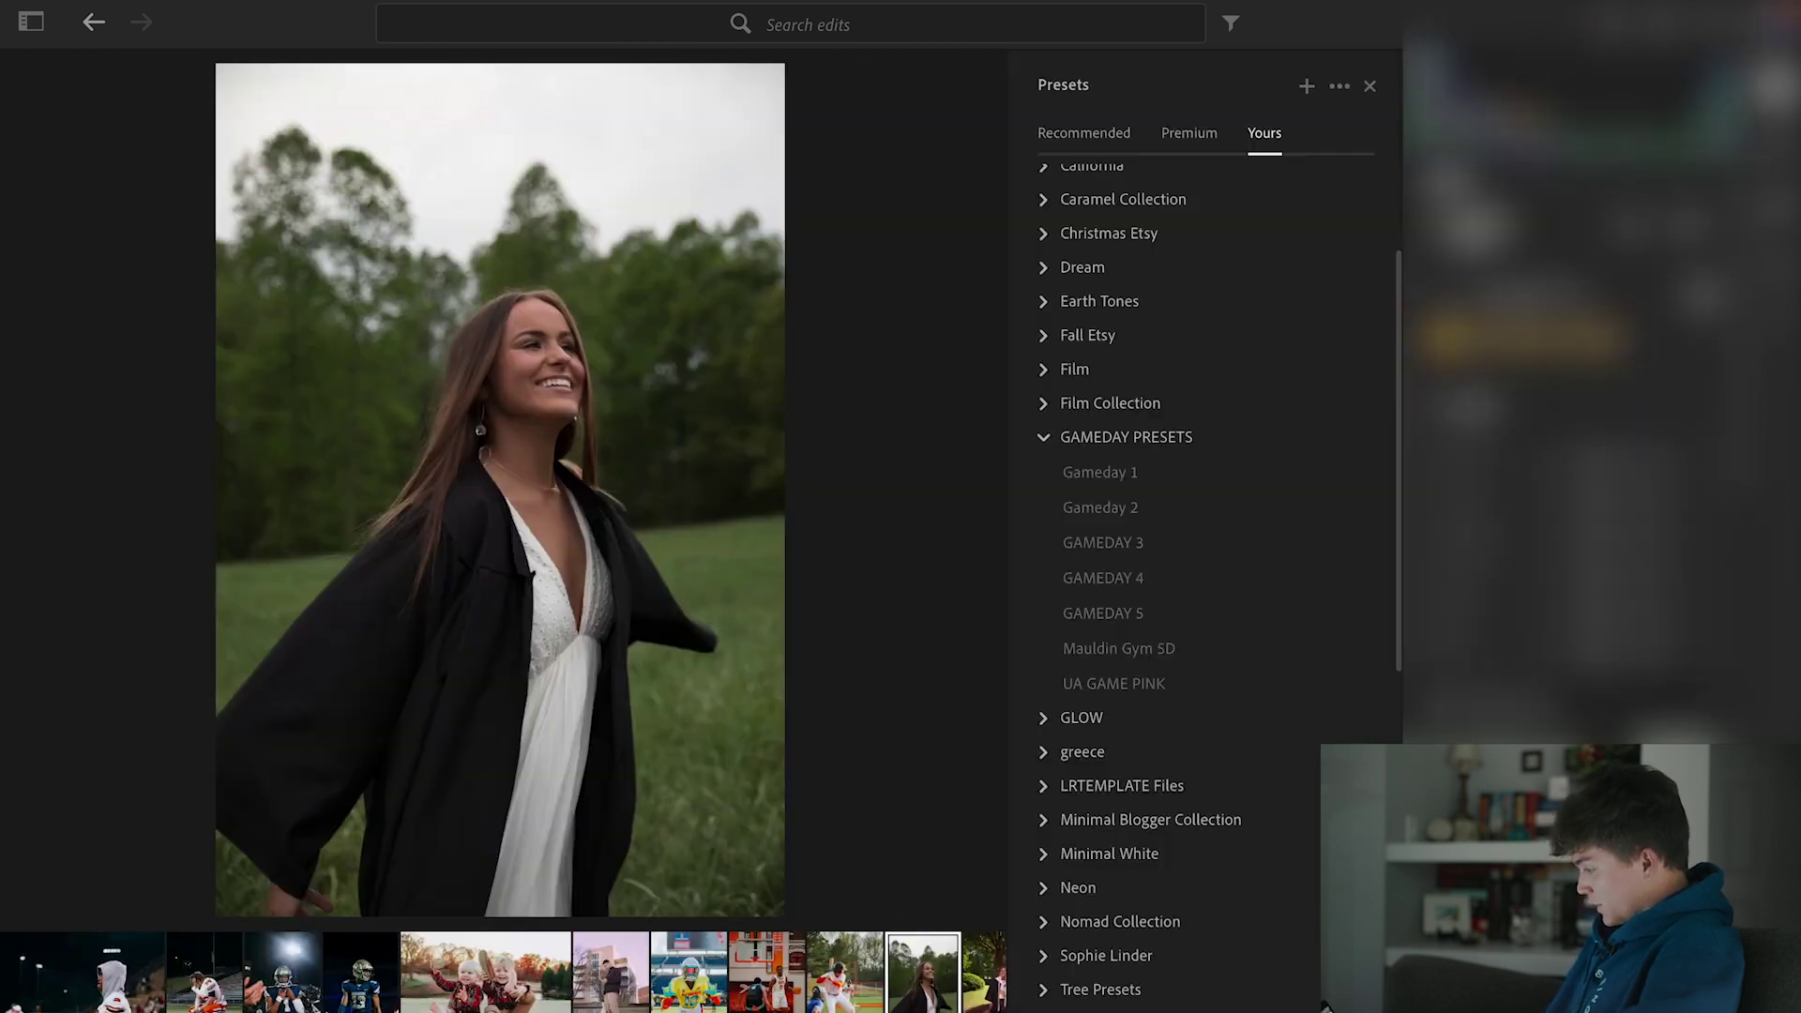
{"action": "left_click", "coordinate": [1097, 477]}
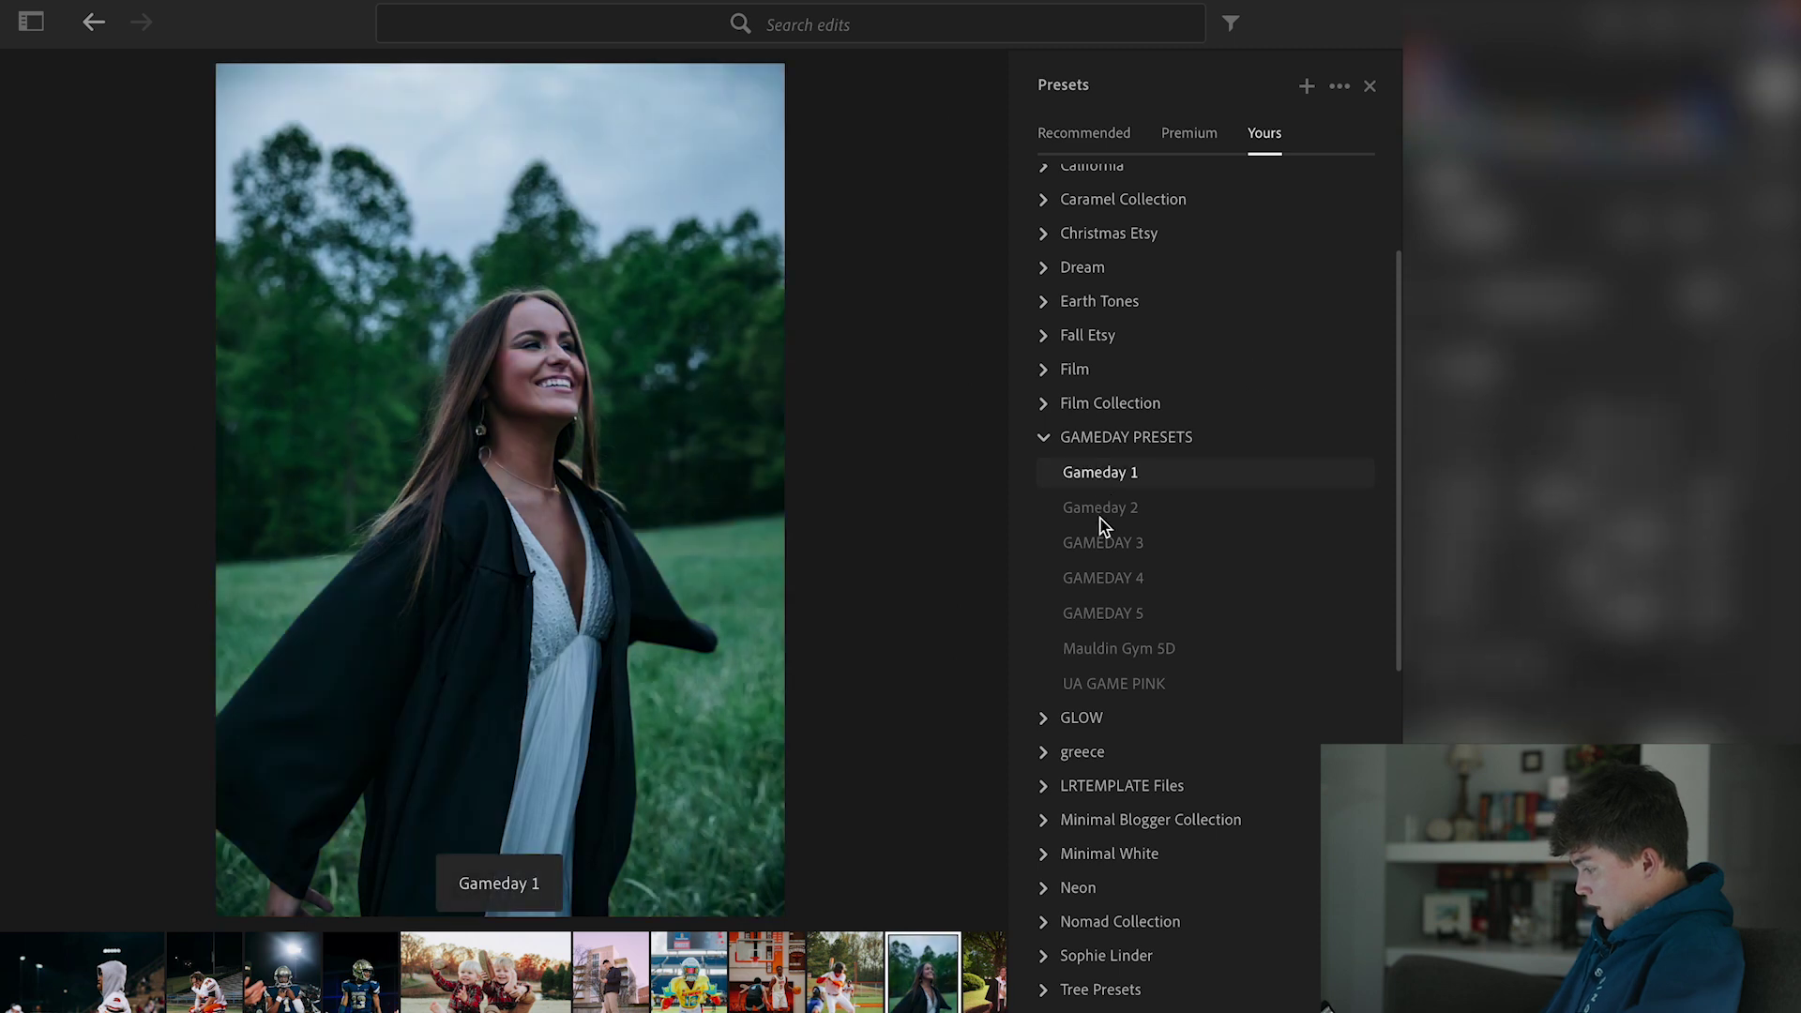
{"action": "left_click", "coordinate": [1100, 516]}
{"action": "left_click", "coordinate": [1103, 544]}
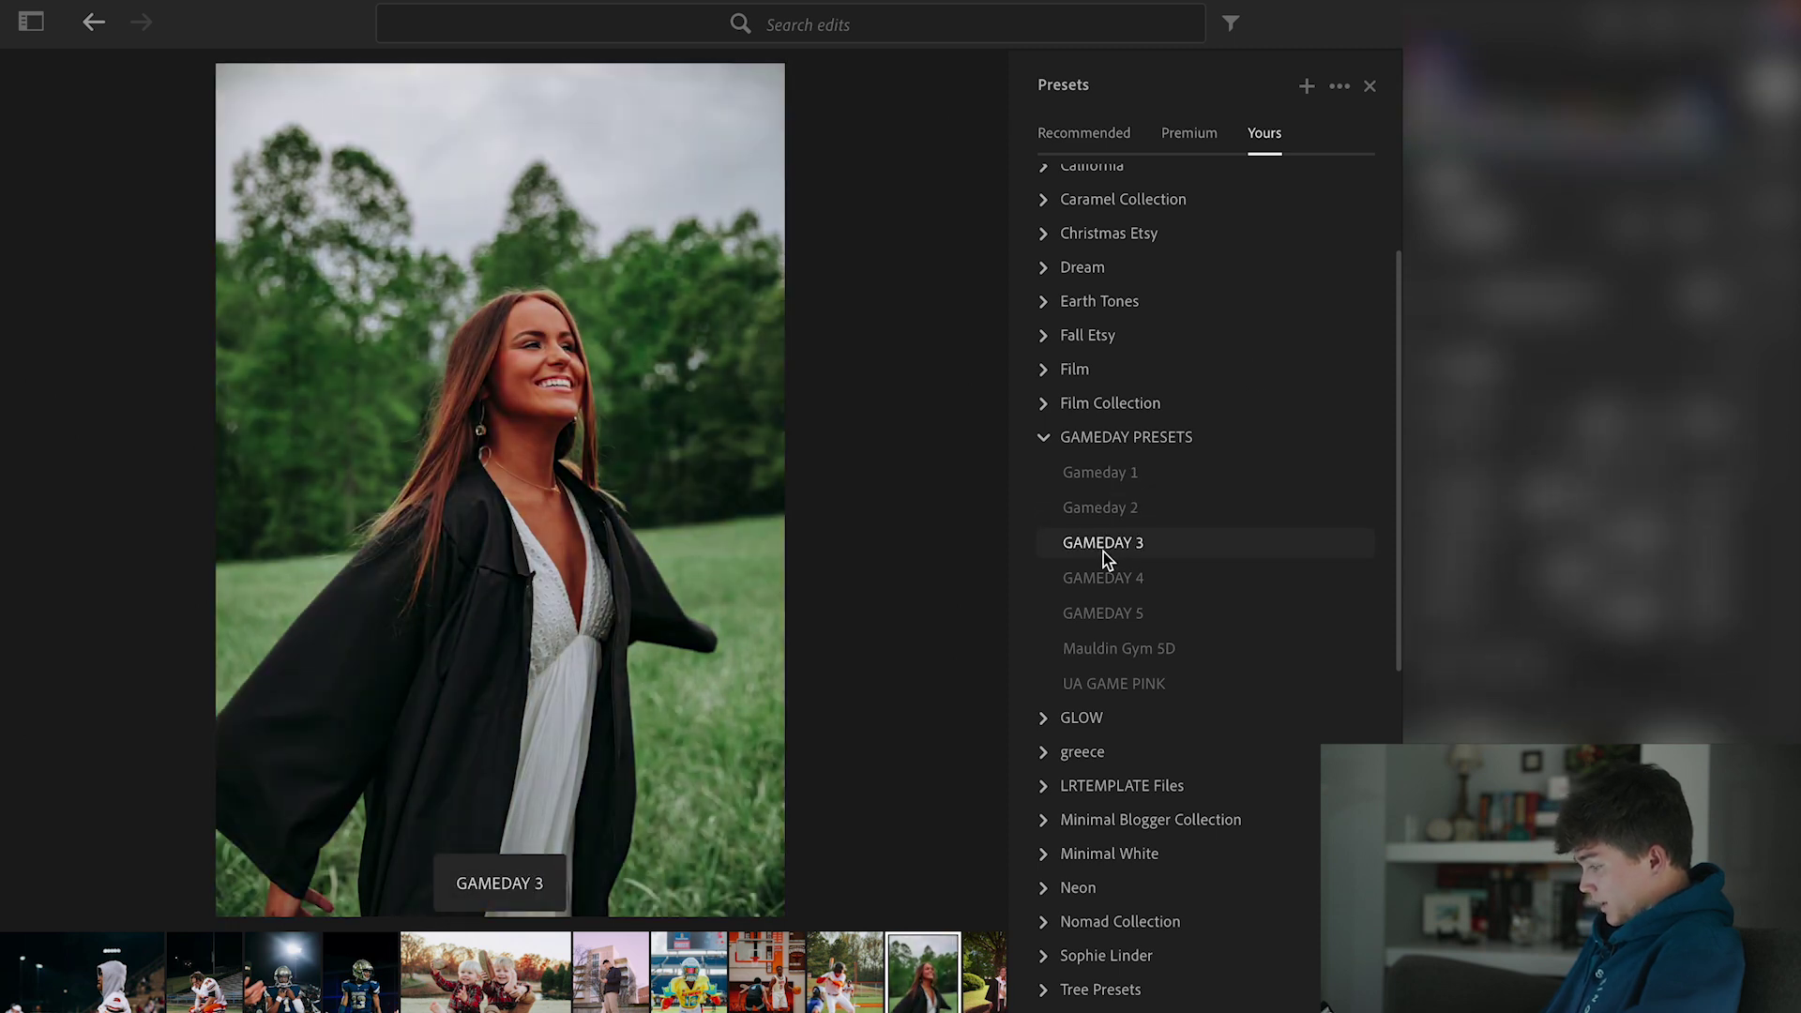
{"action": "left_click", "coordinate": [1103, 552]}
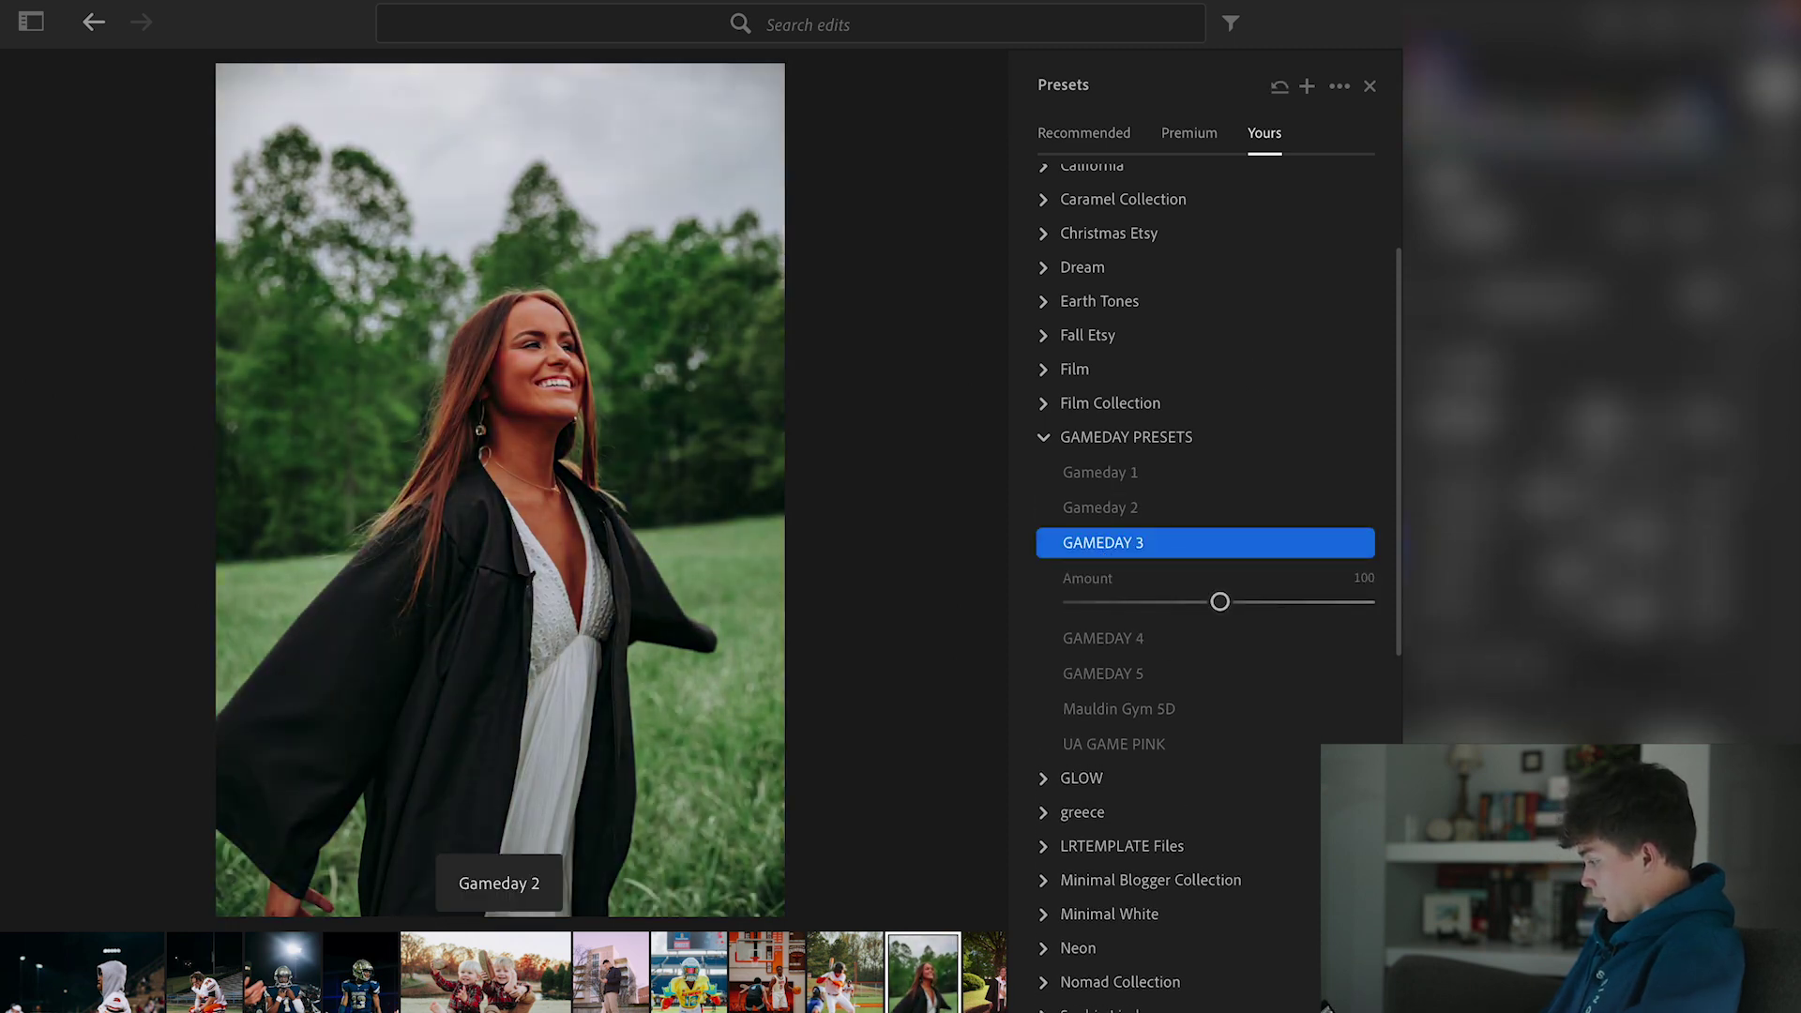
- Fine-tune the graduate's photo to lighter tones and softer greens, undoing unwanted adjustments, and compare it with the original
{"action": "key", "text": "ctrl+z"}
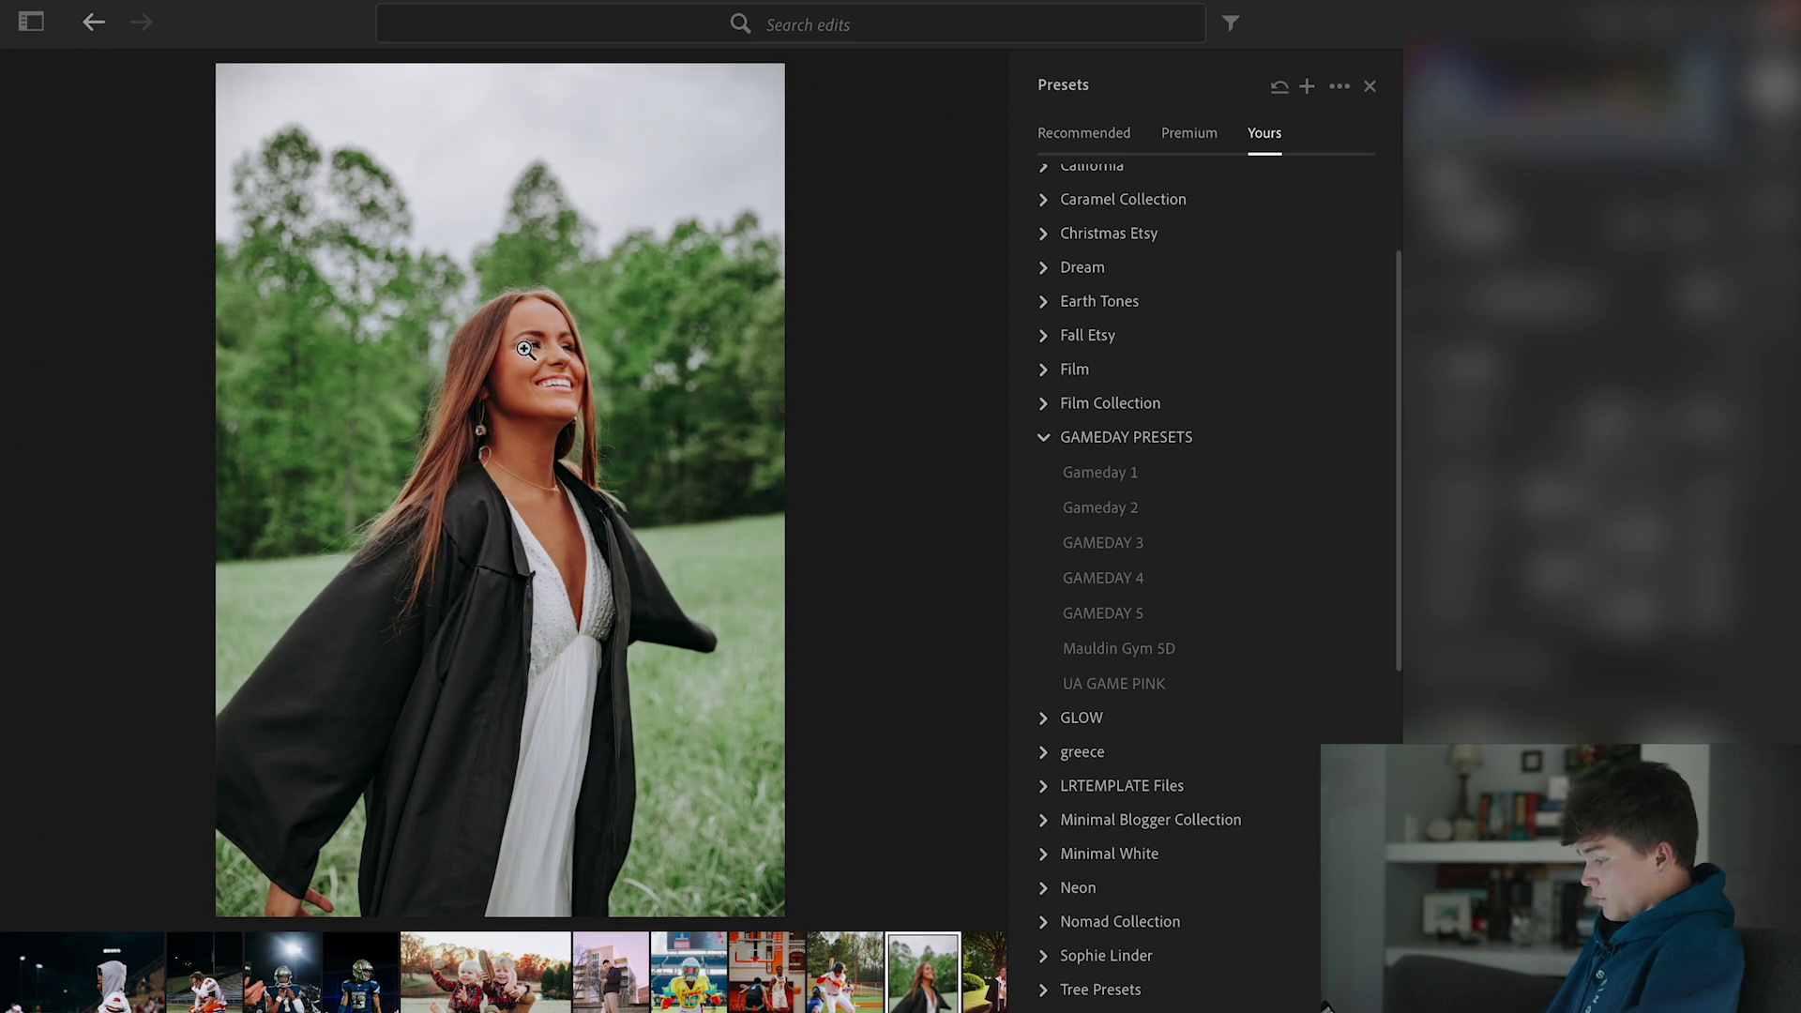
{"action": "key", "text": "ctrl+z"}
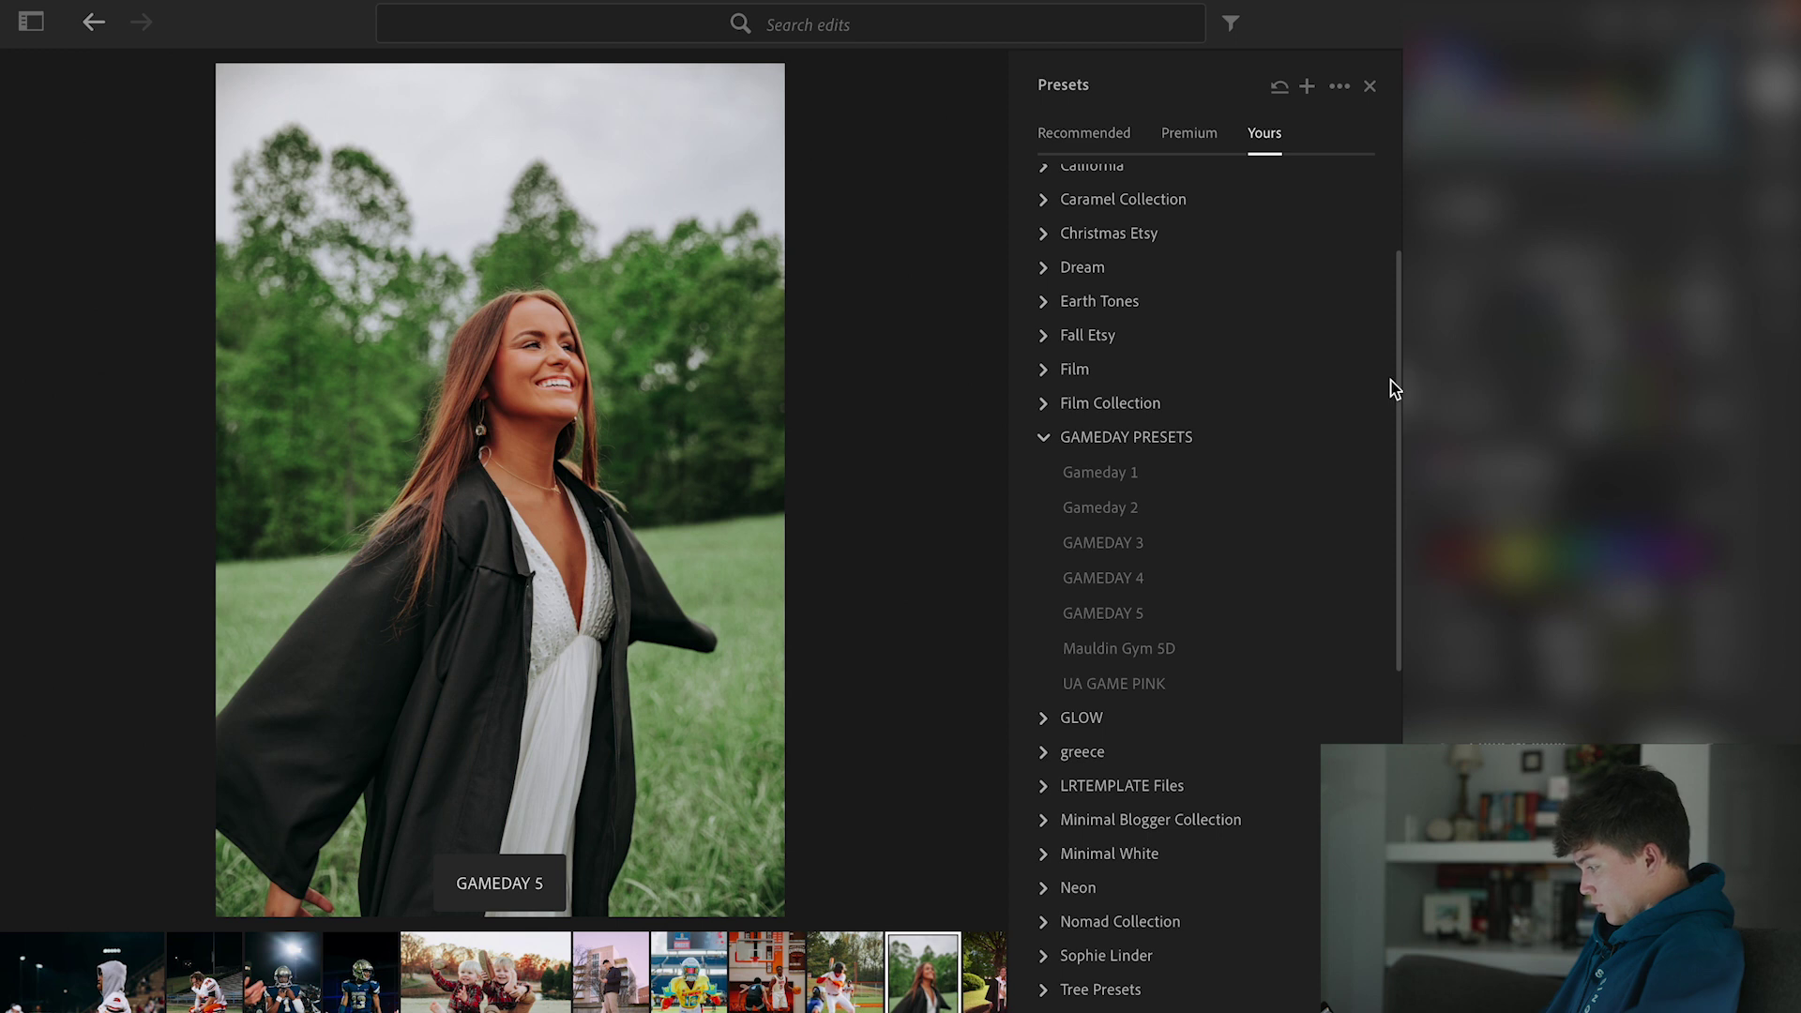
{"action": "left_click", "coordinate": [1369, 86]}
{"action": "key", "text": "backslash"}
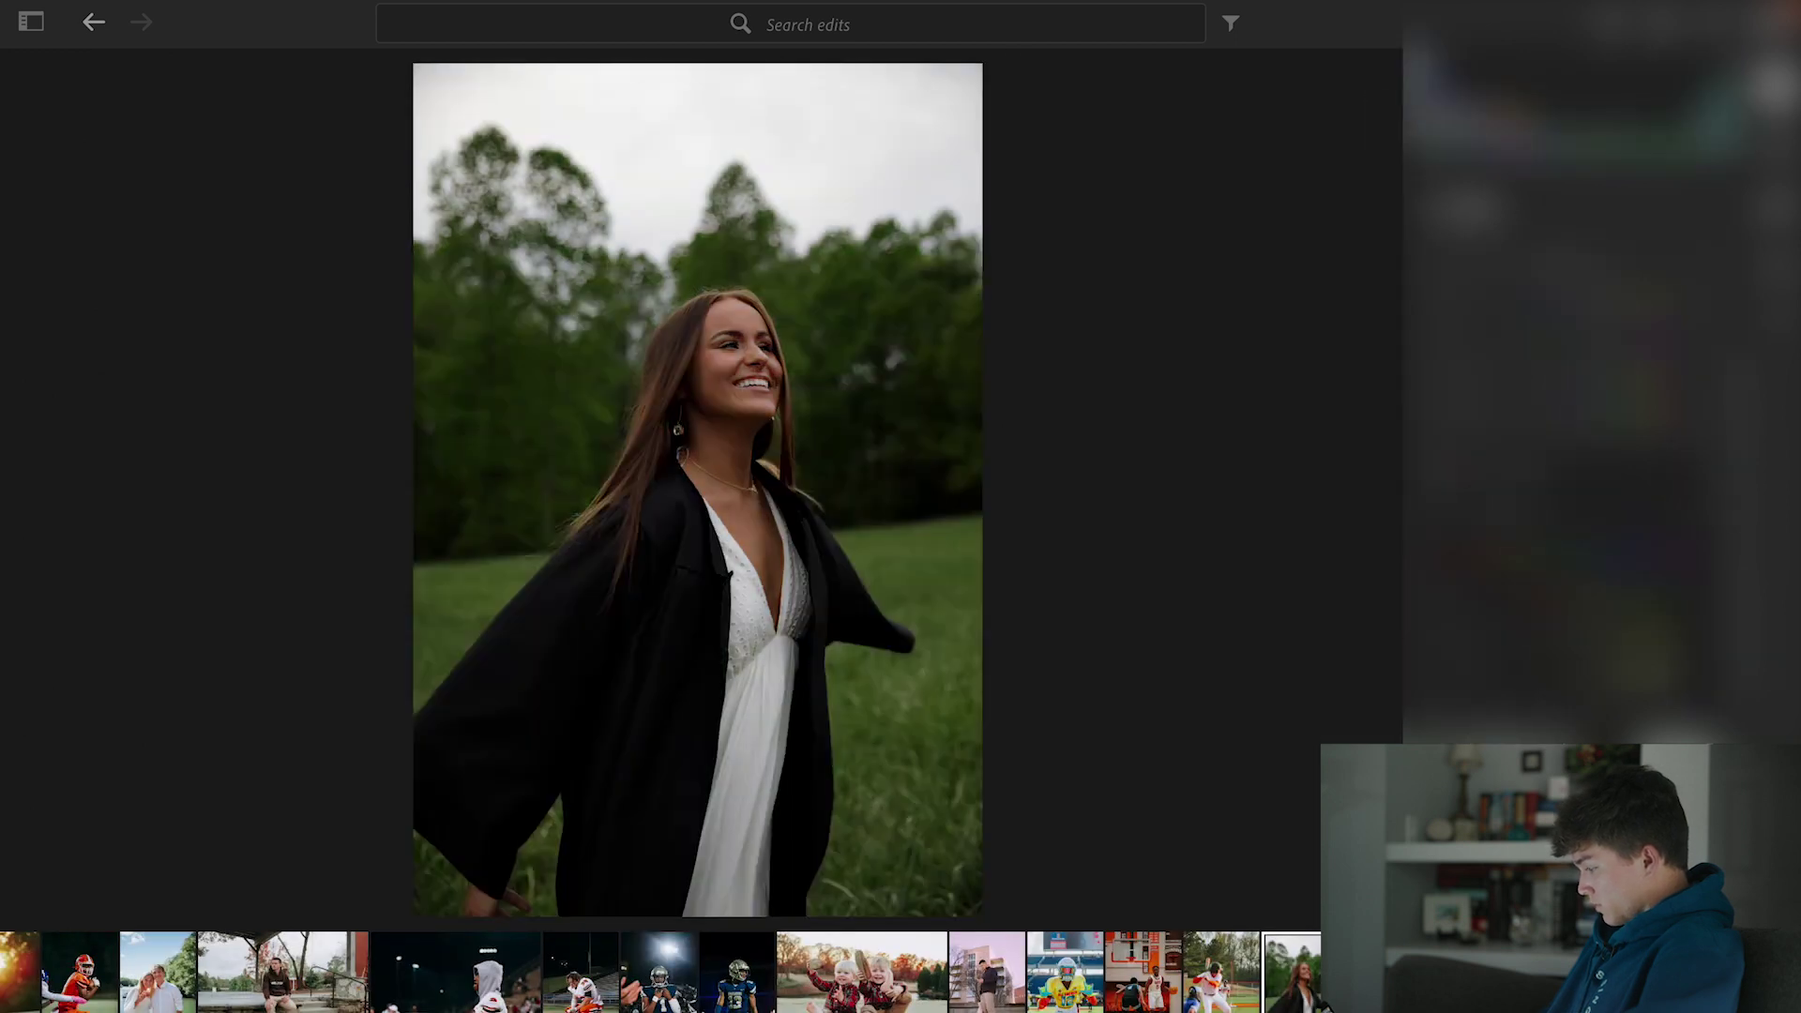
{"action": "key", "text": "backslash"}
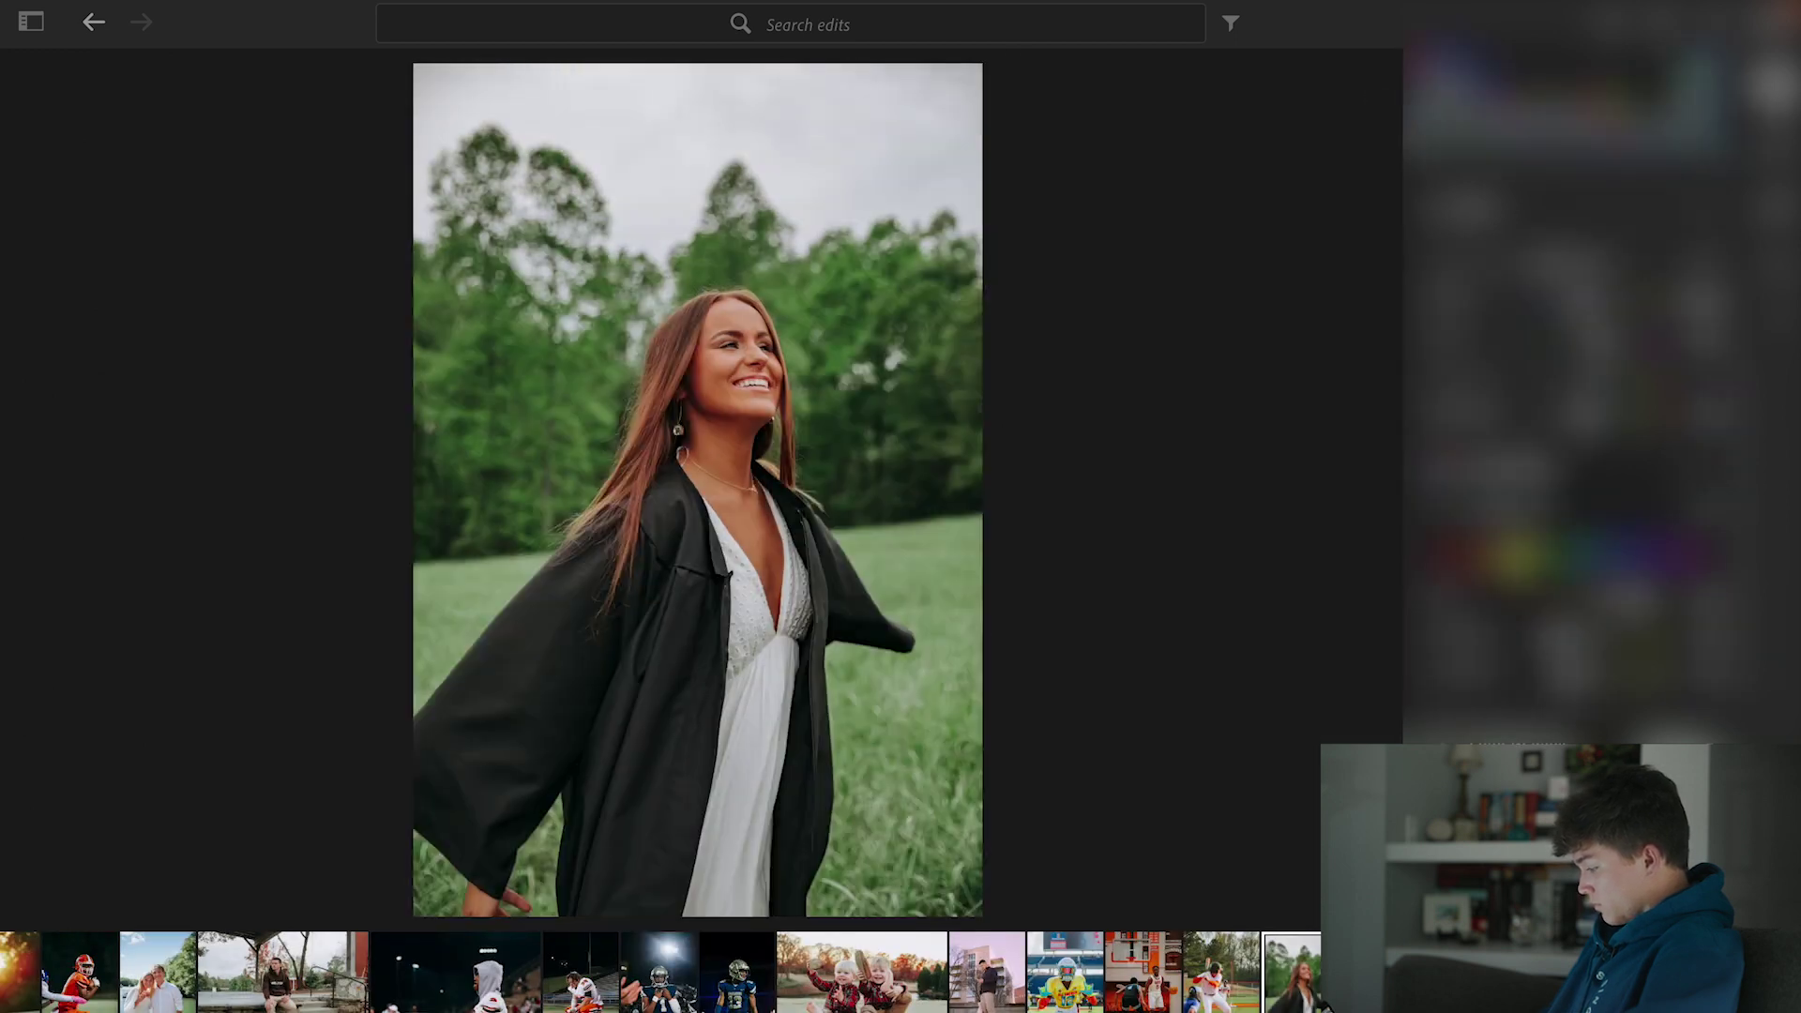
- Apply the GAMEDAY 3 preset to the photo of the couple under the tree and give its yellow-greens a cooler, muted tone
{"action": "key", "text": "Right"}
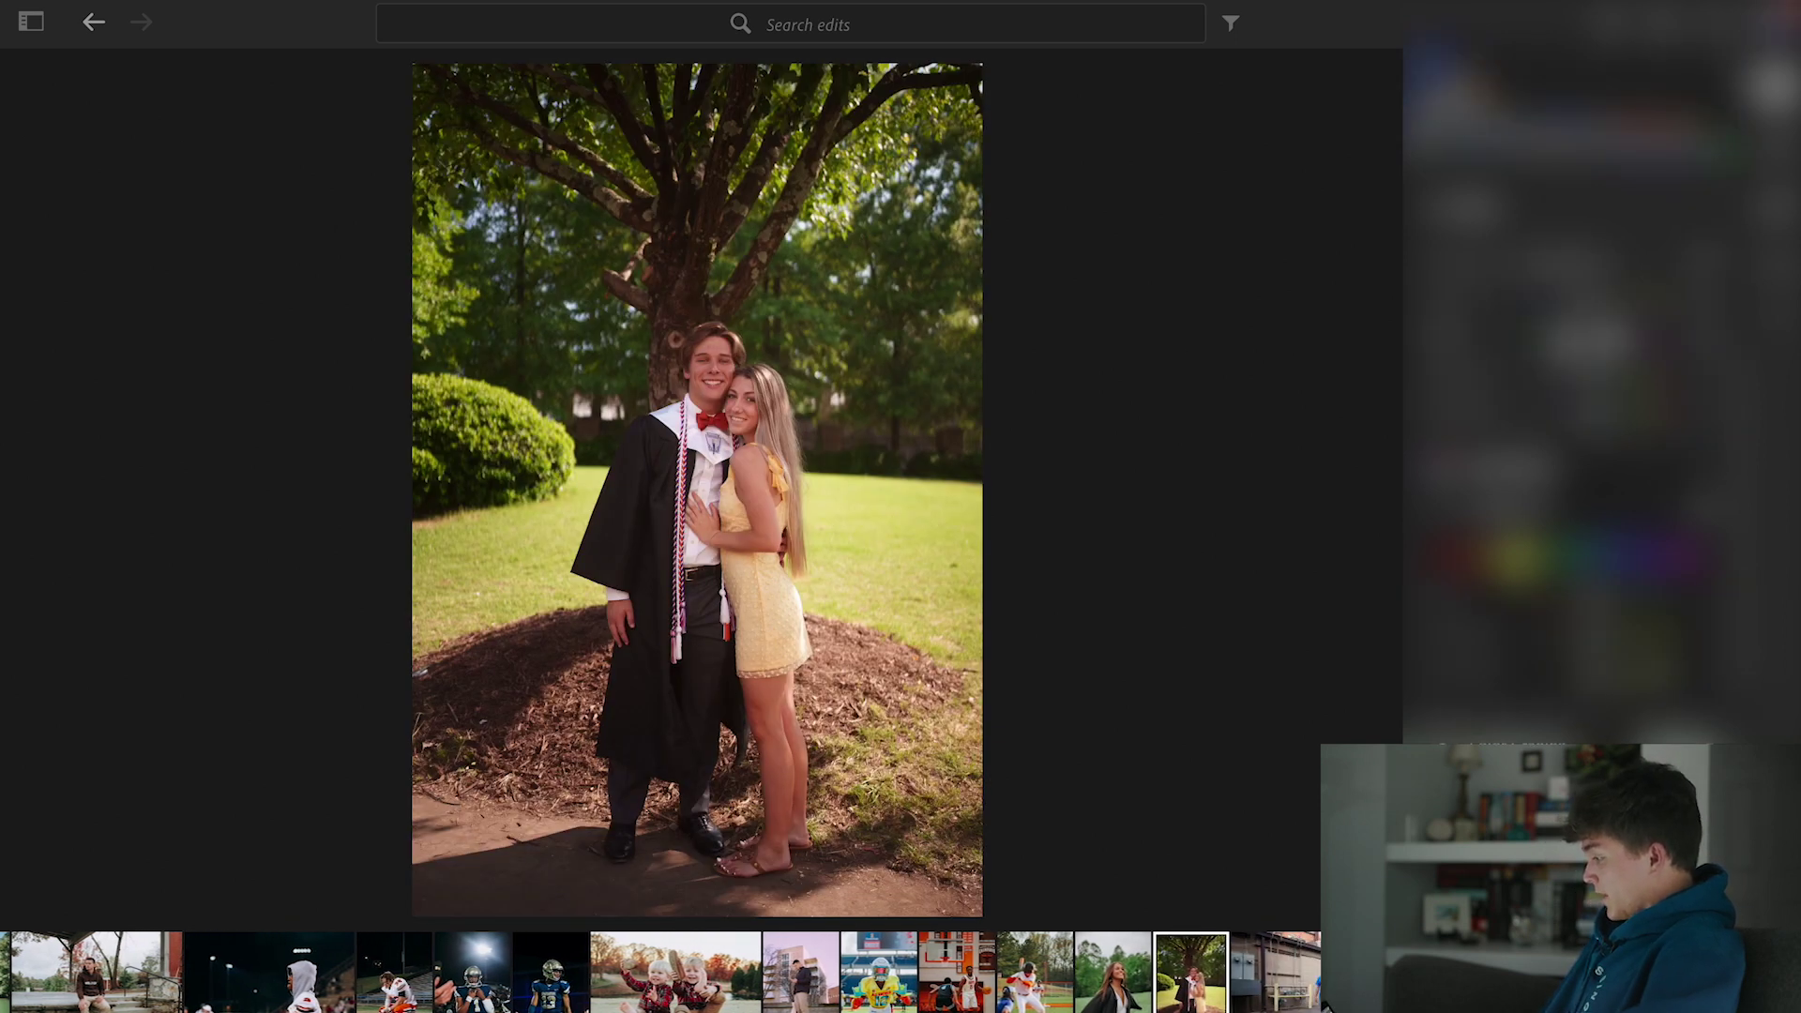
{"action": "key", "text": "shift+p"}
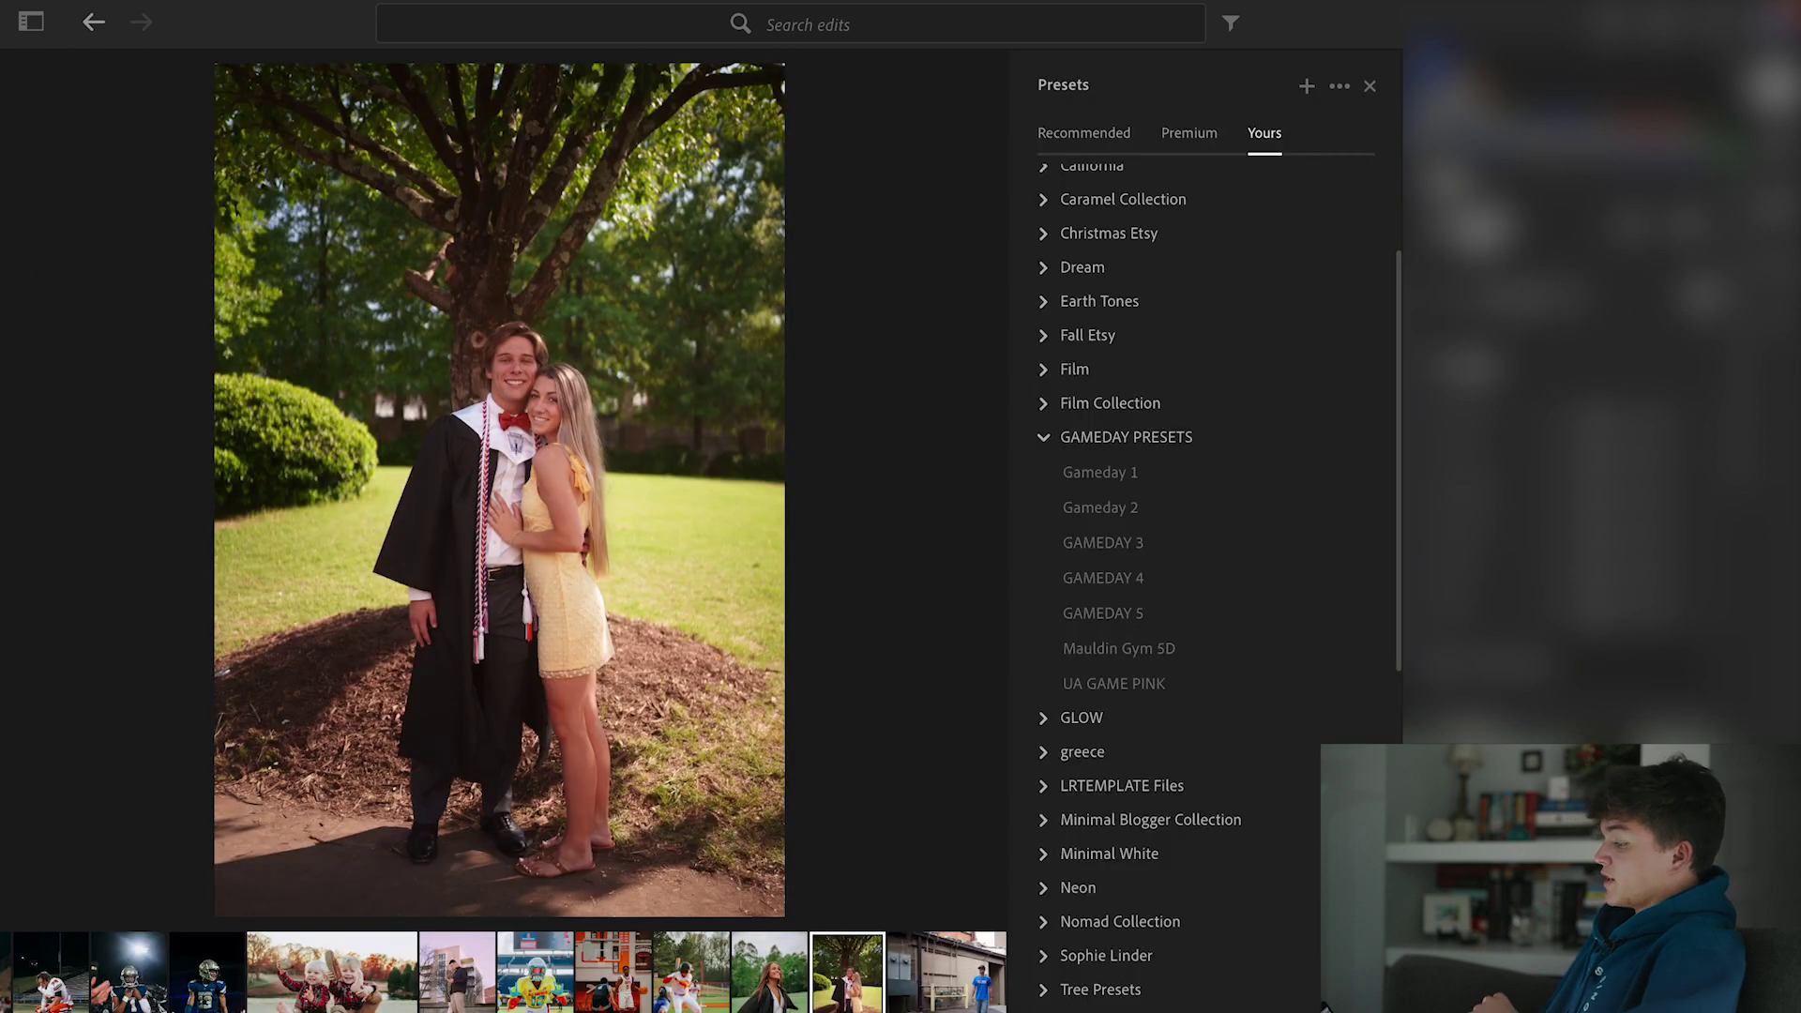
{"action": "left_click", "coordinate": [1125, 521]}
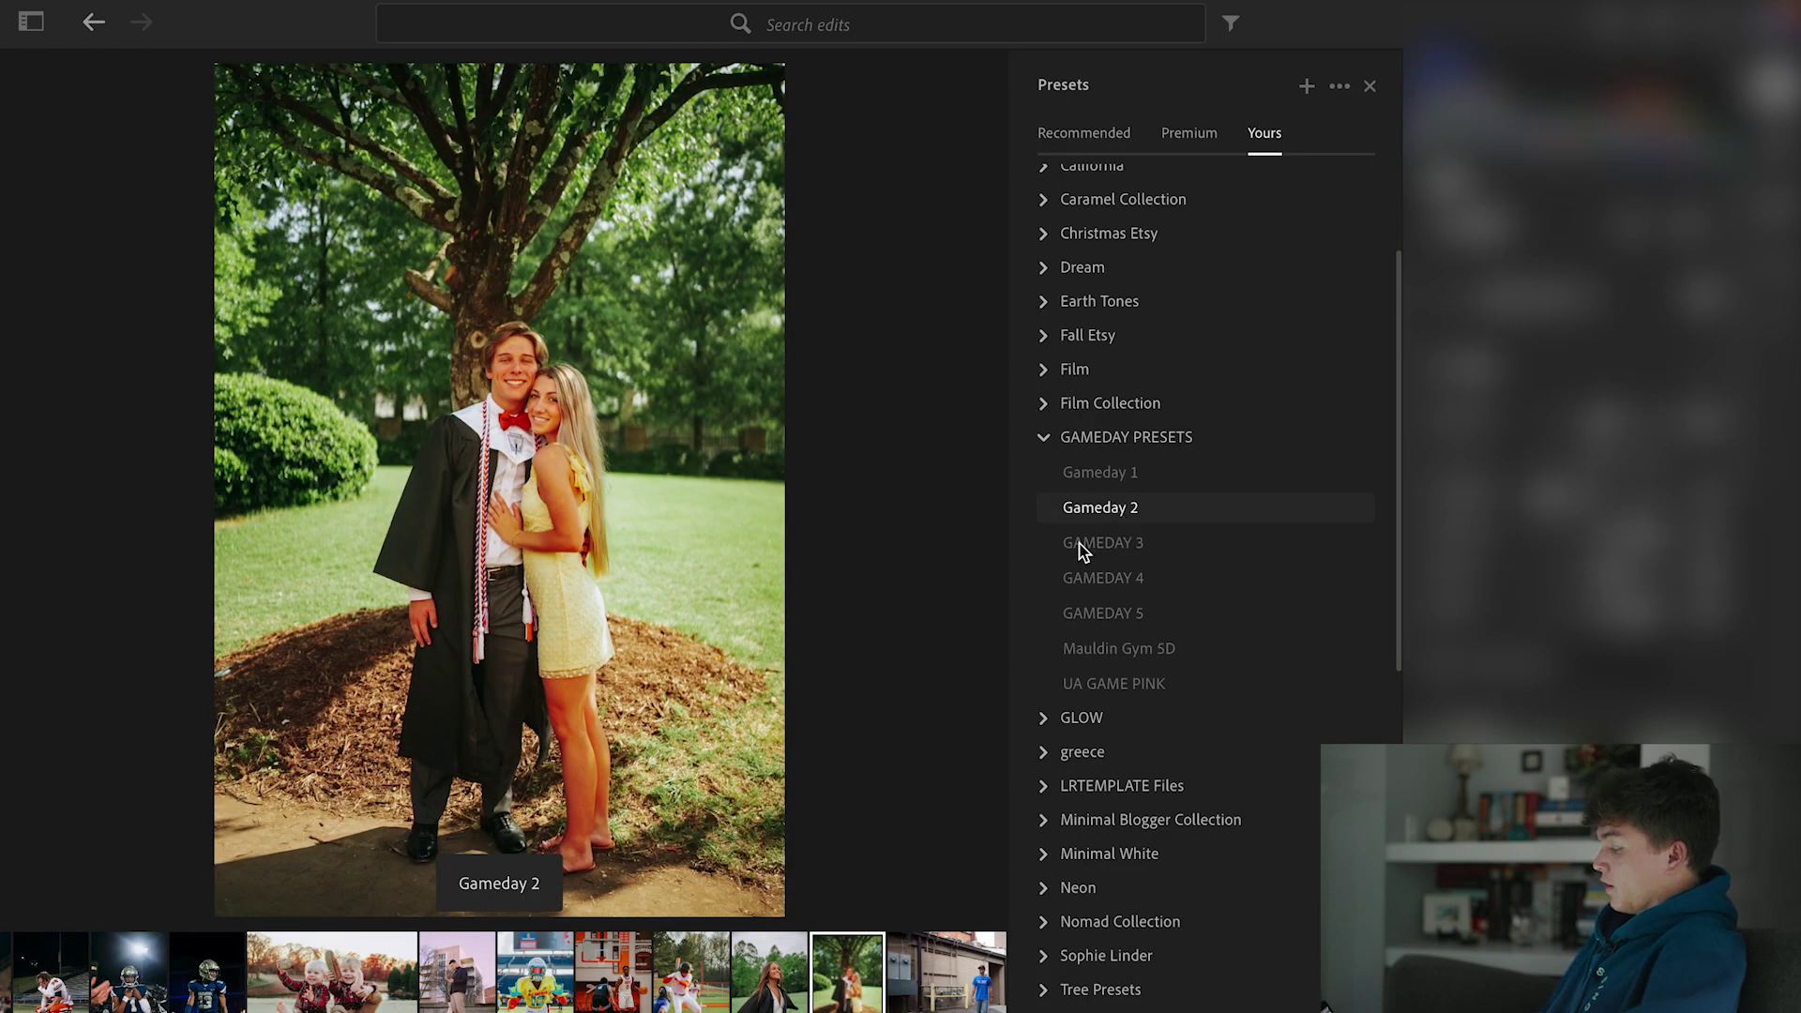
{"action": "left_click", "coordinate": [1084, 542]}
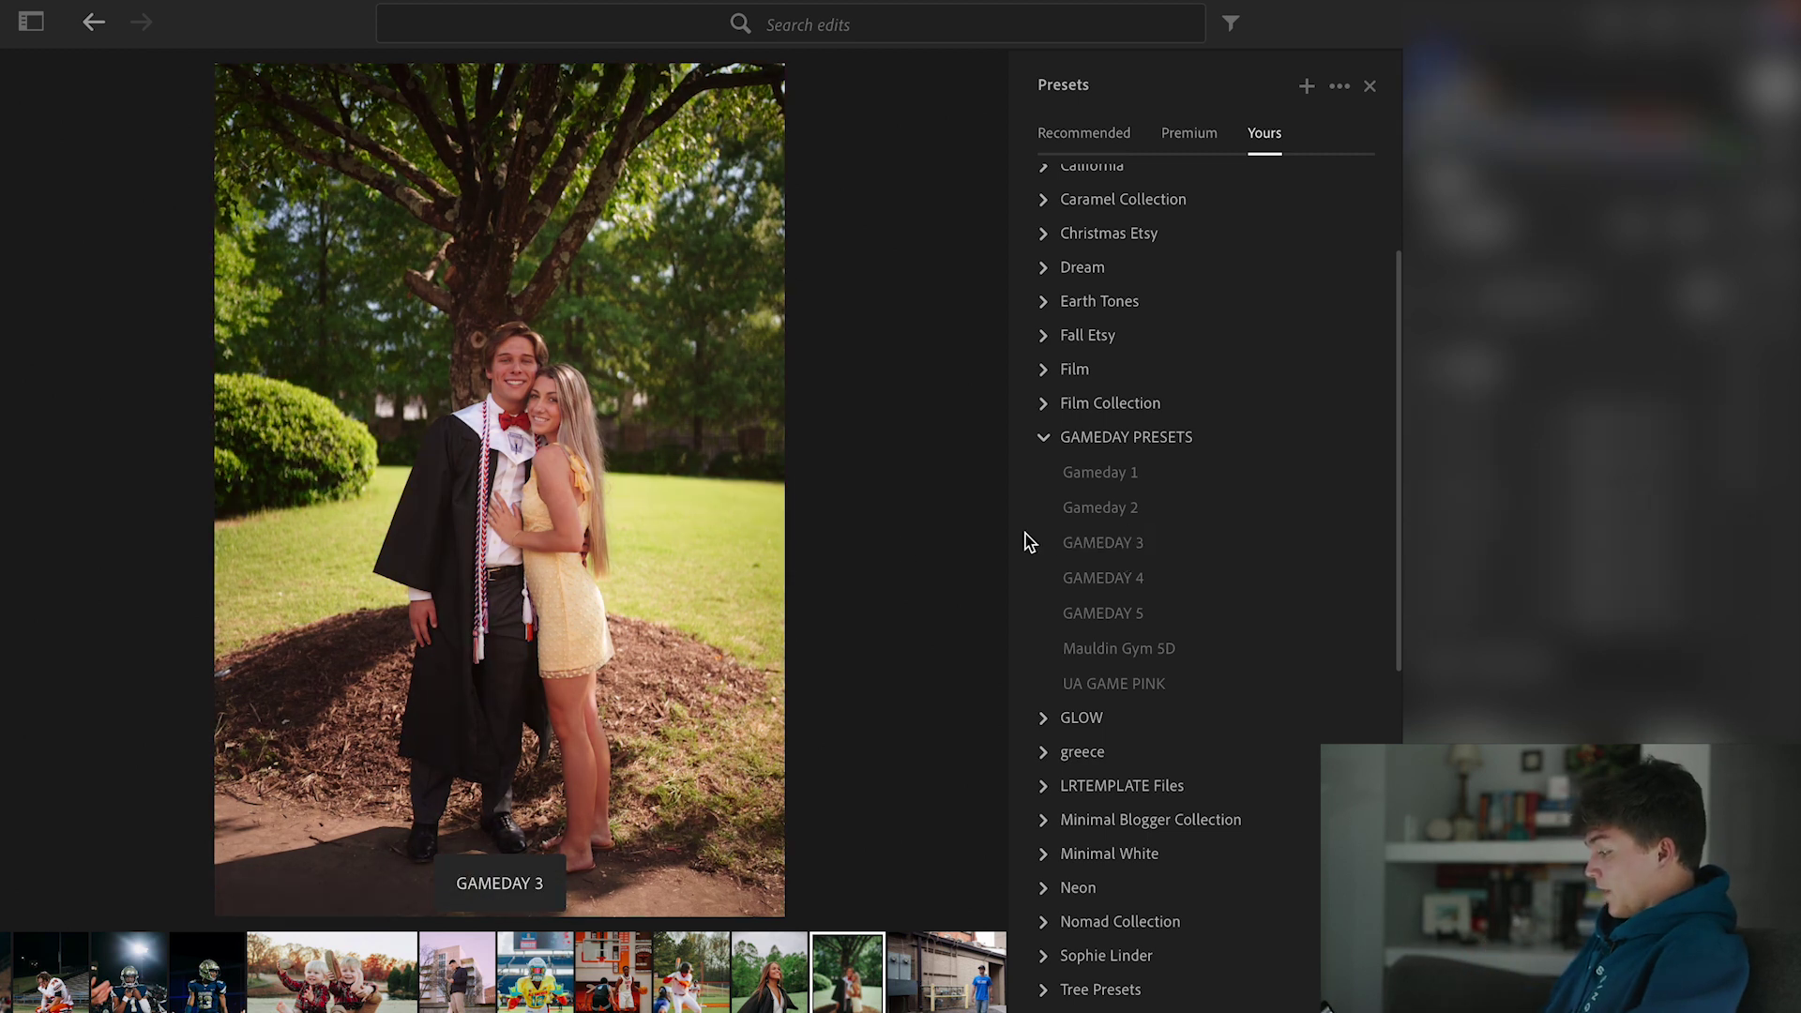
{"action": "left_click", "coordinate": [1097, 544]}
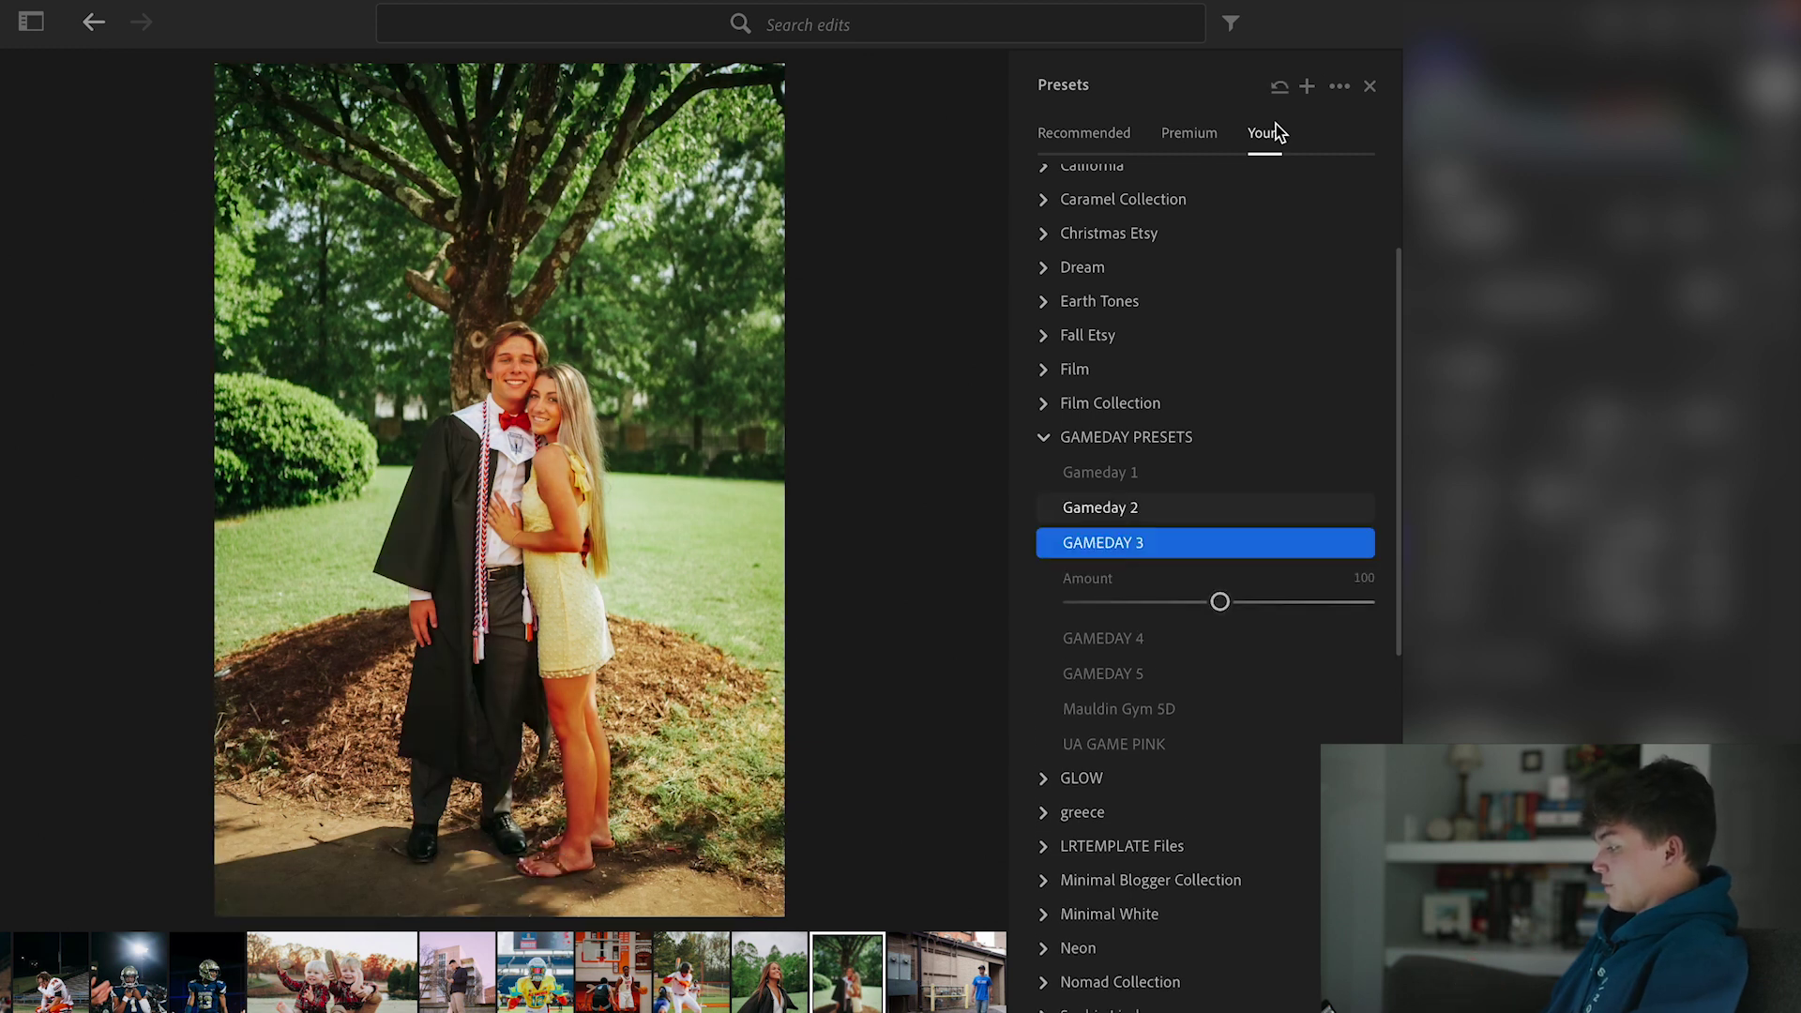
{"action": "left_click", "coordinate": [1371, 86]}
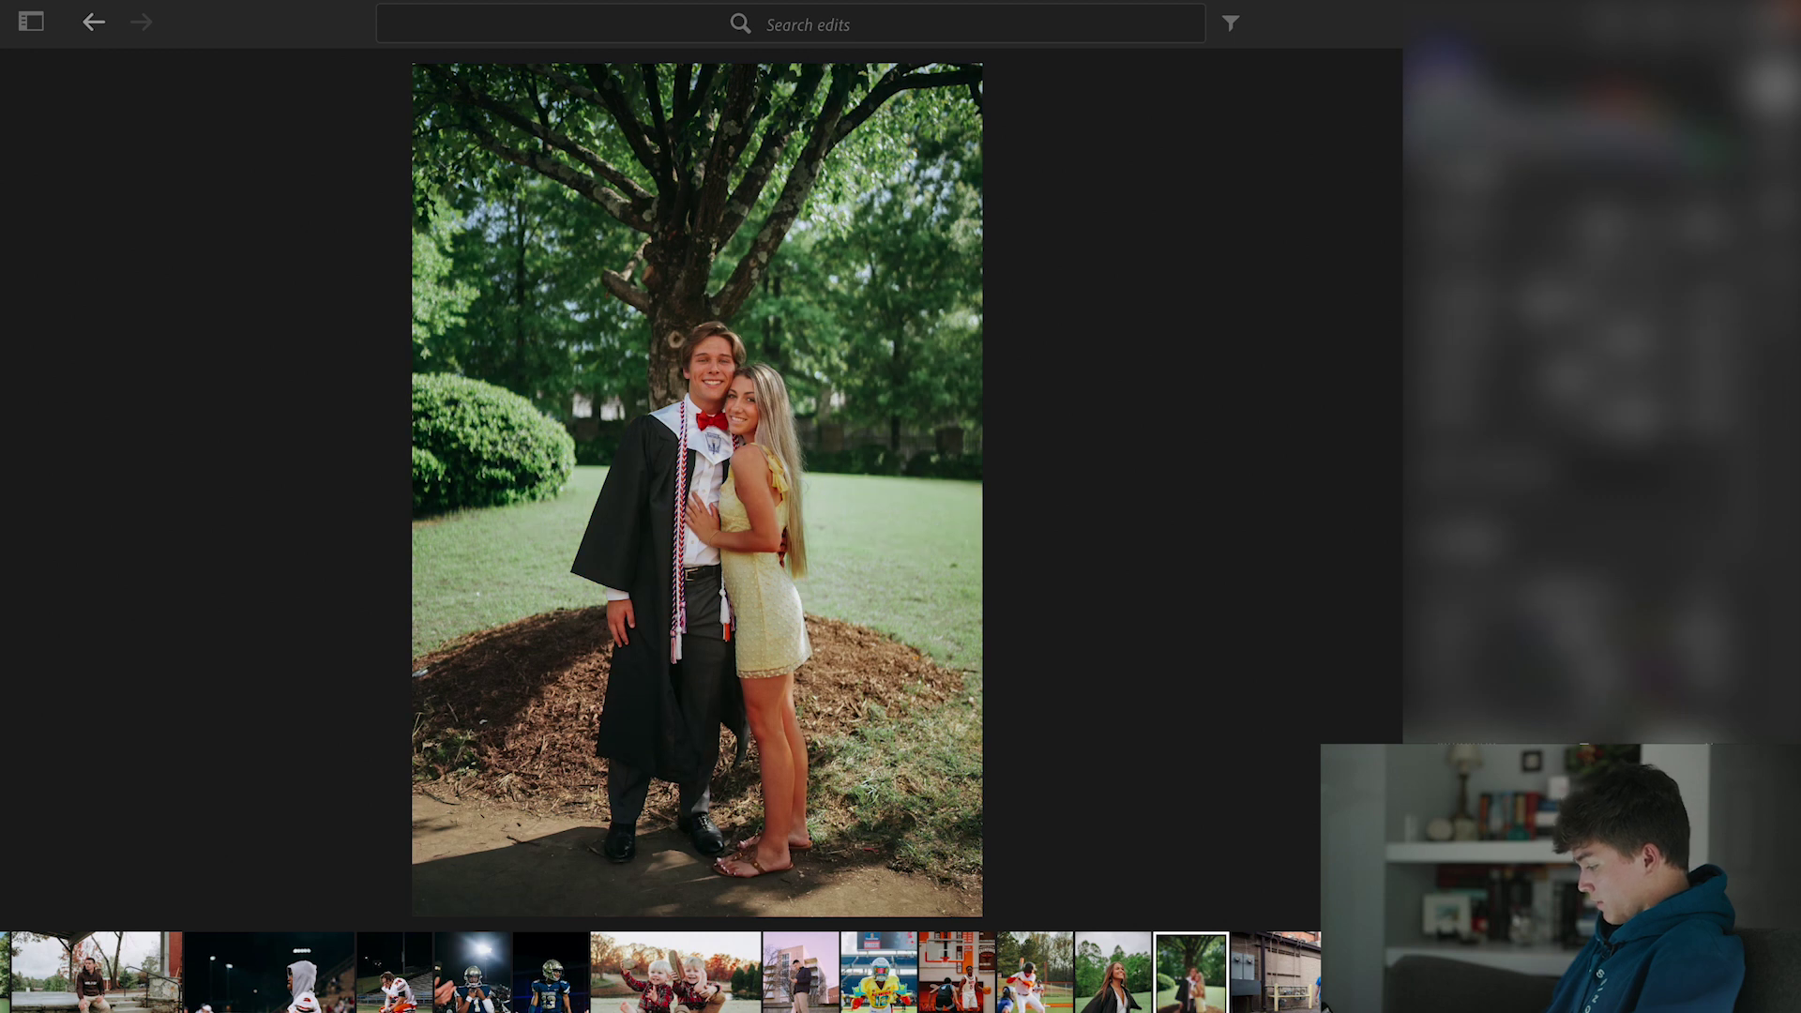
- Apply the GAMEDAY 3 preset to the alley photo of the man in the blue WELLBORN shirt and warm its tones
{"action": "left_click", "coordinate": [1319, 1003]}
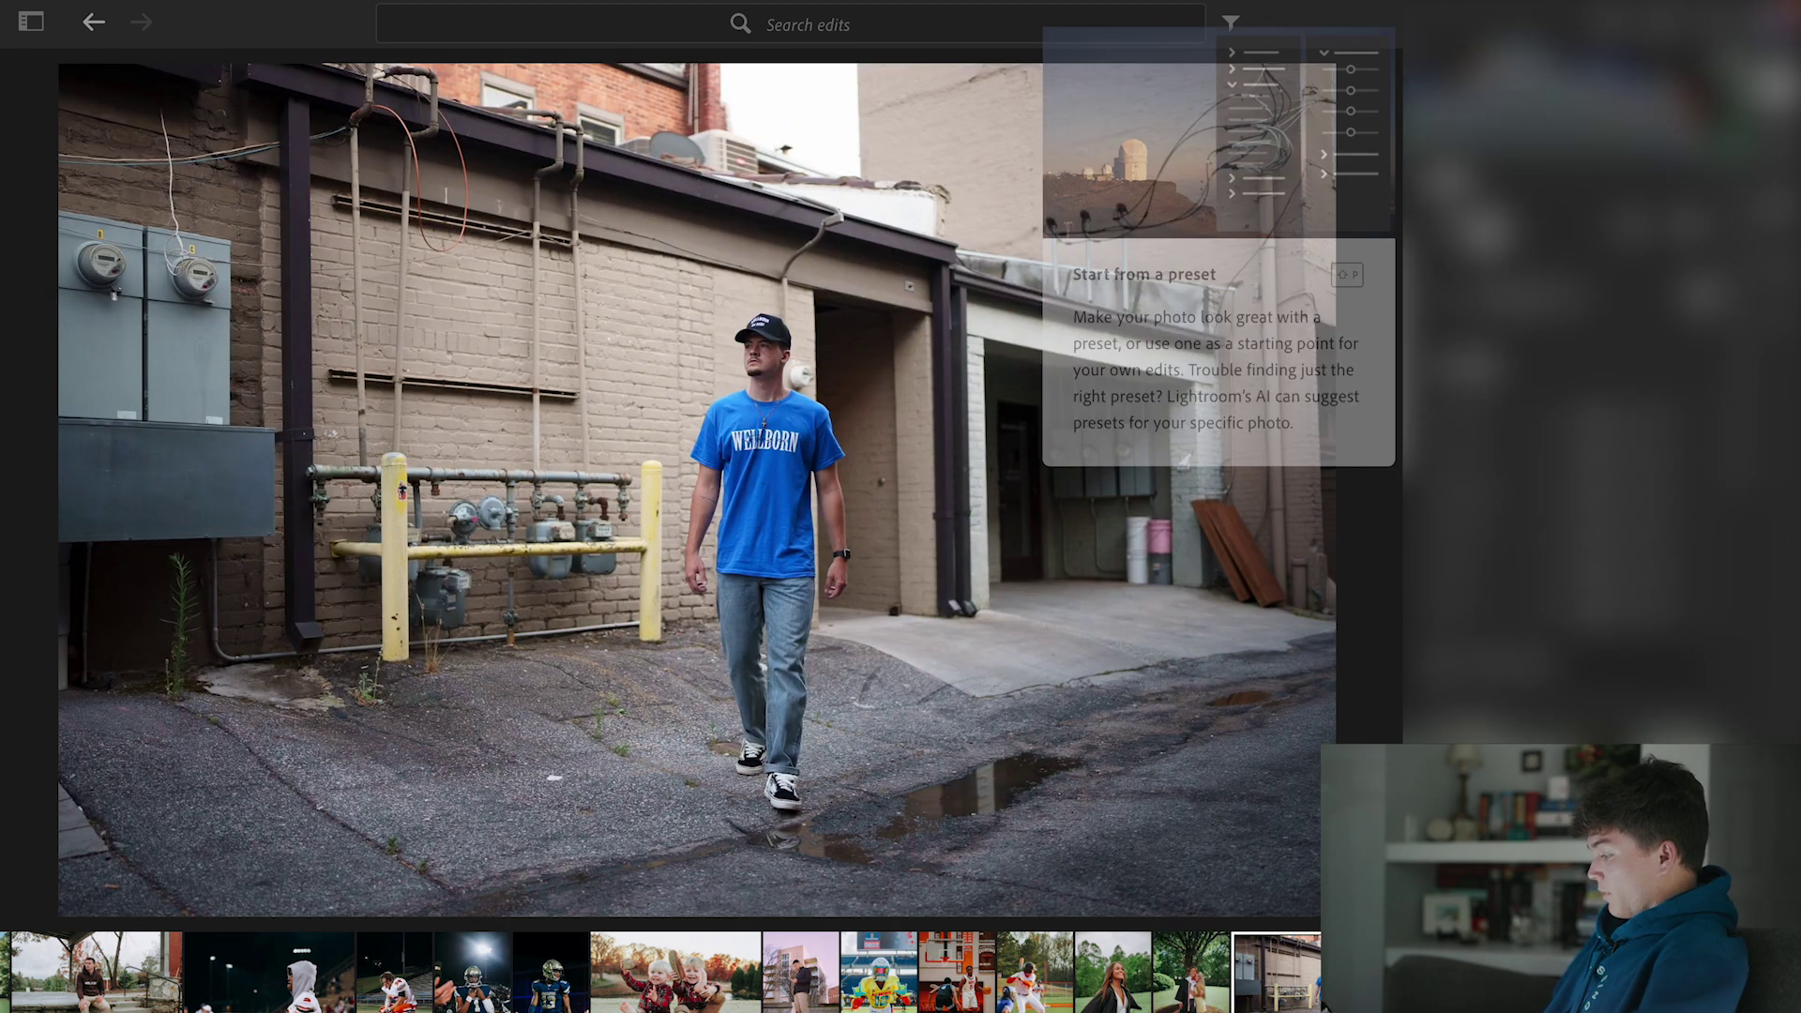
{"action": "key", "text": "shift+p"}
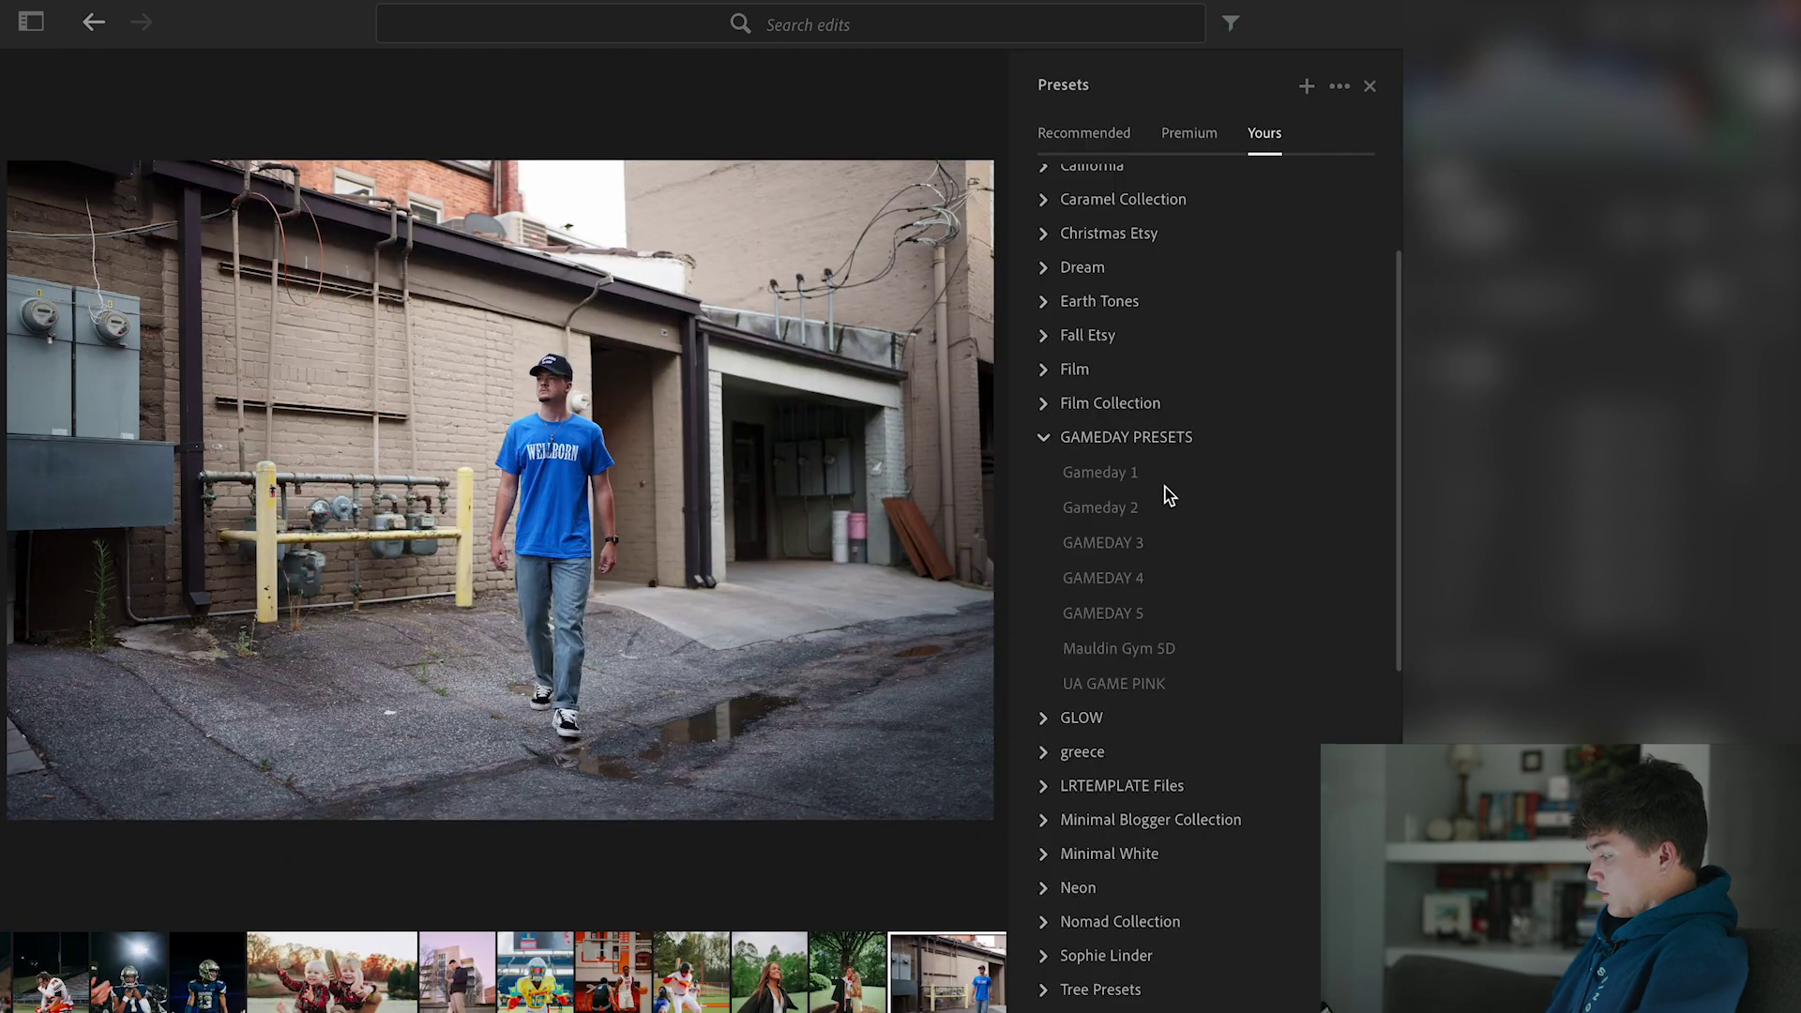
{"action": "left_click", "coordinate": [1144, 475]}
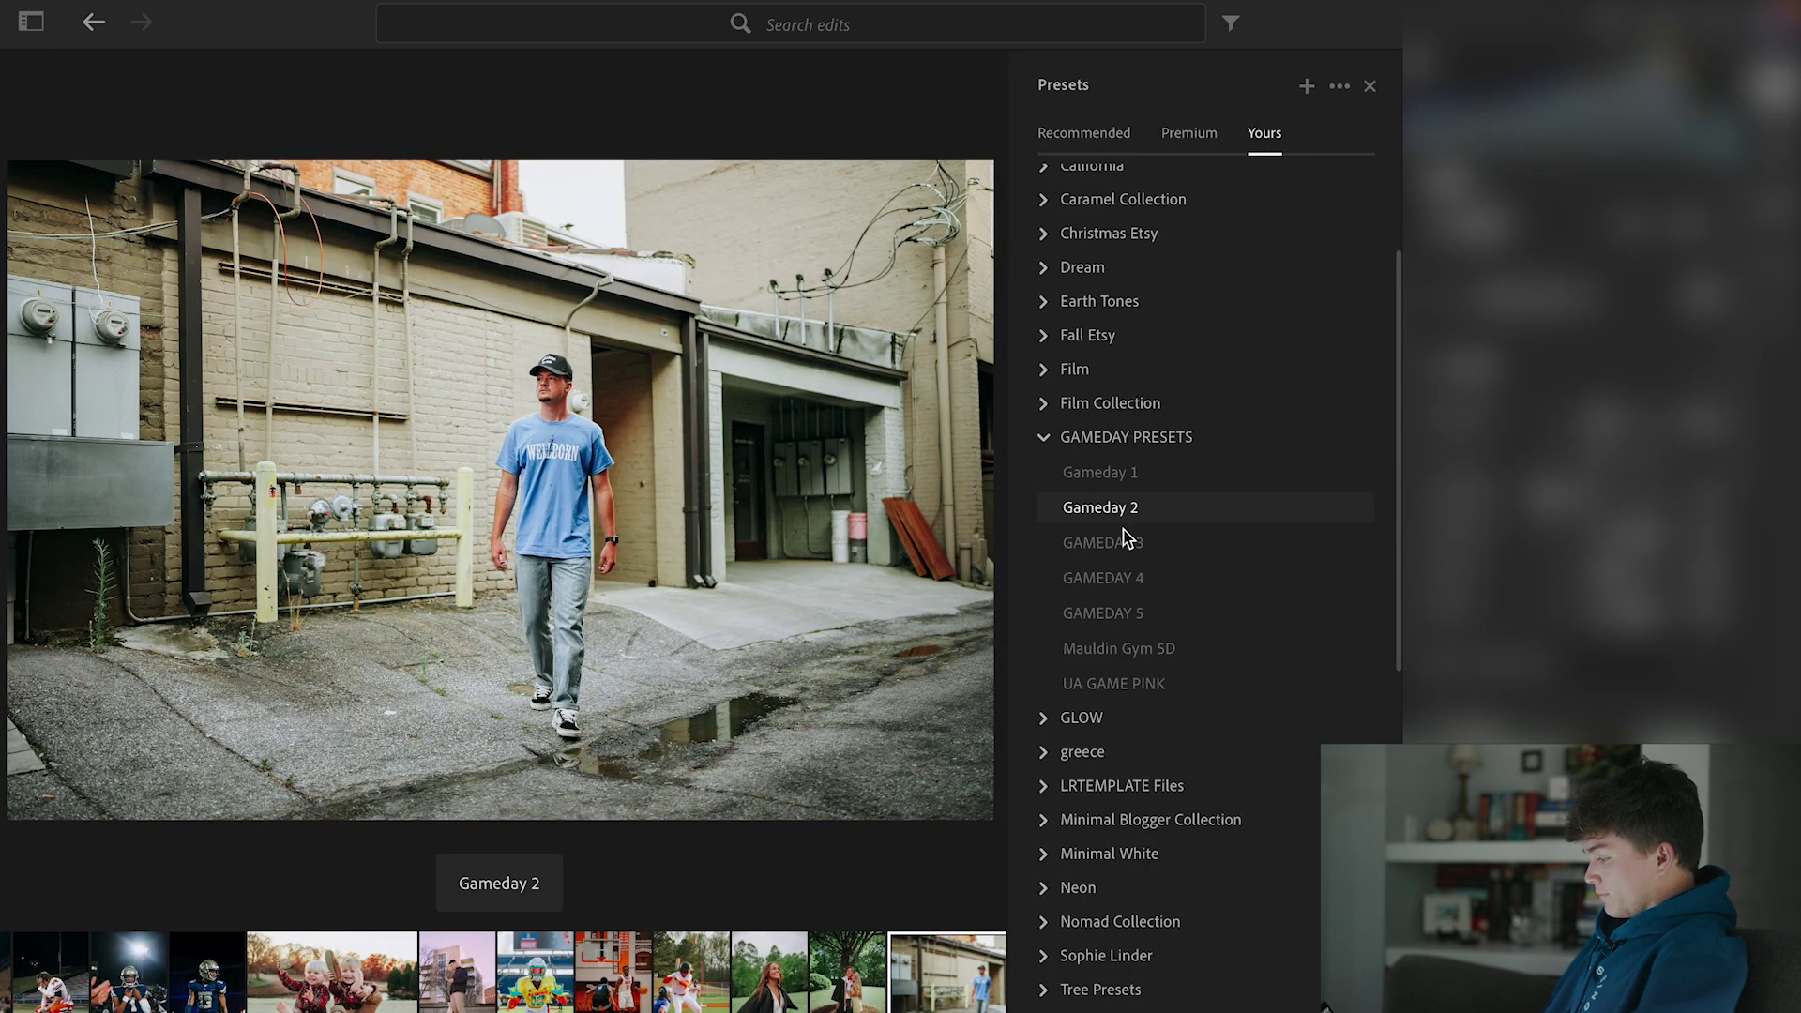
{"action": "left_click", "coordinate": [1125, 553]}
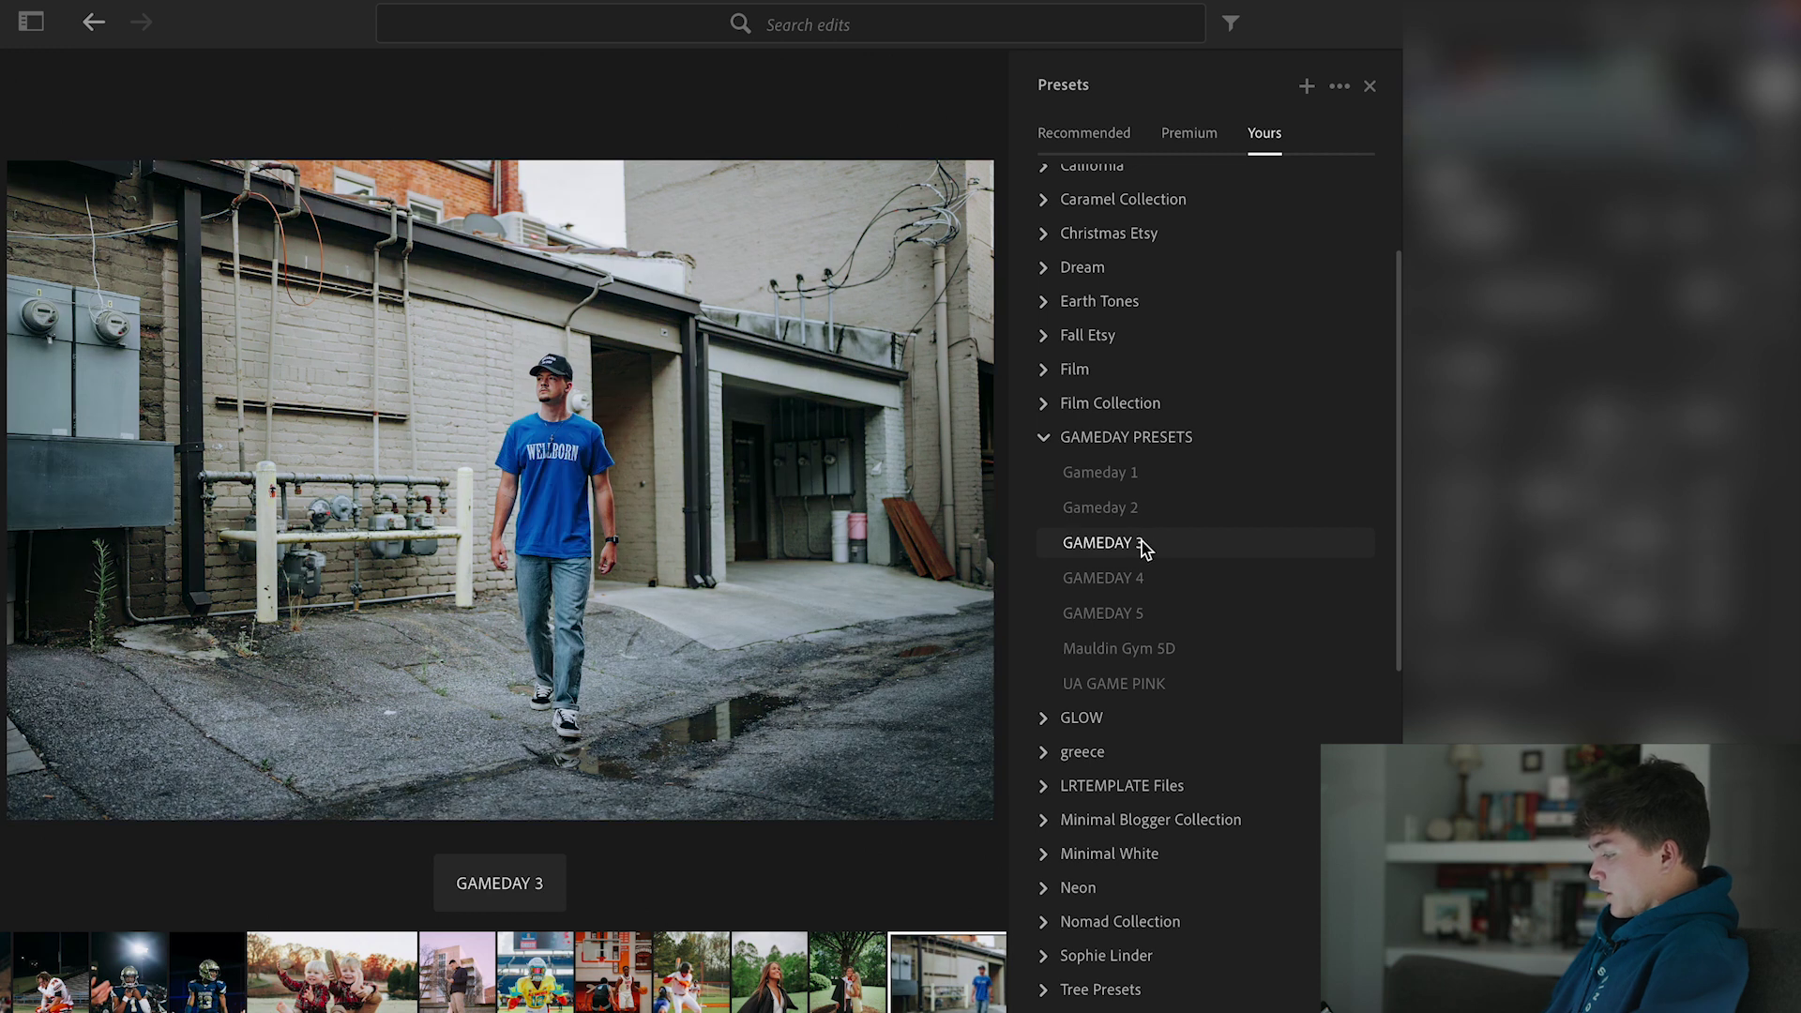
{"action": "left_click", "coordinate": [1142, 545]}
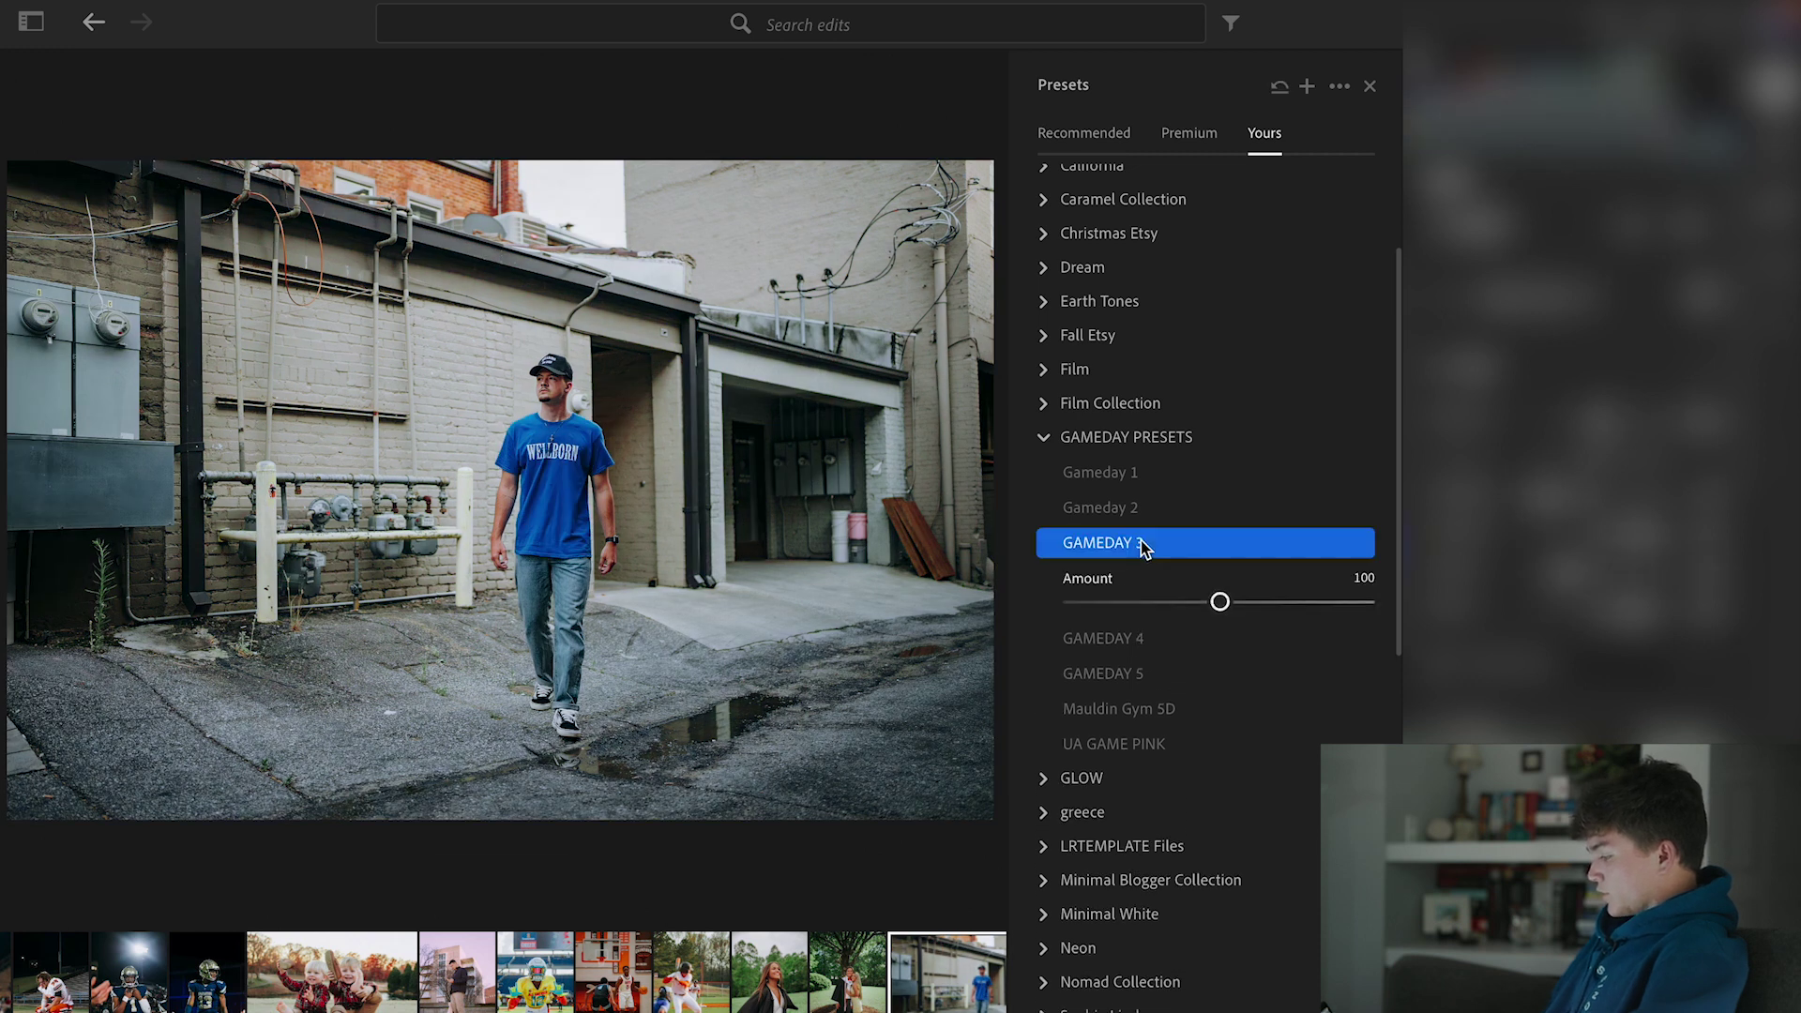
{"action": "left_click", "coordinate": [1370, 86]}
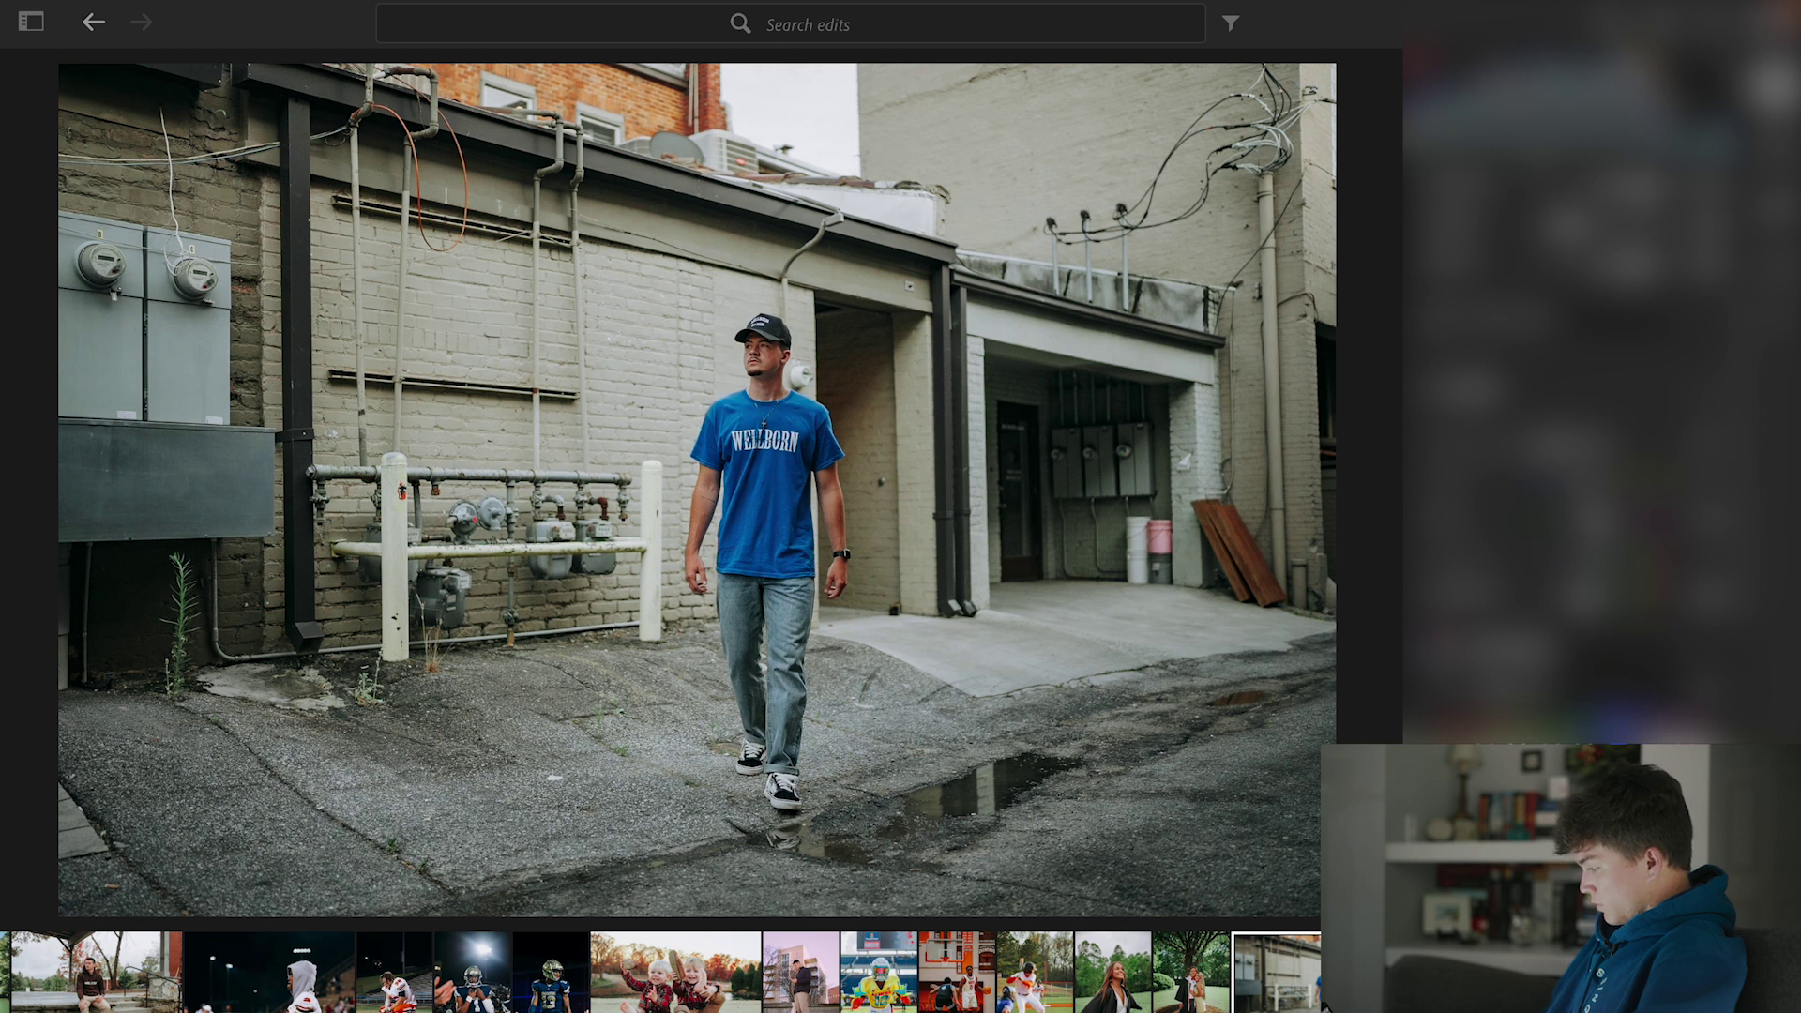
- Fine-tune the light and color of the alley photo slightly and check the man's face up close
{"action": "scroll", "coordinate": [1564, 441], "scroll_direction": "down", "scroll_amount": 5}
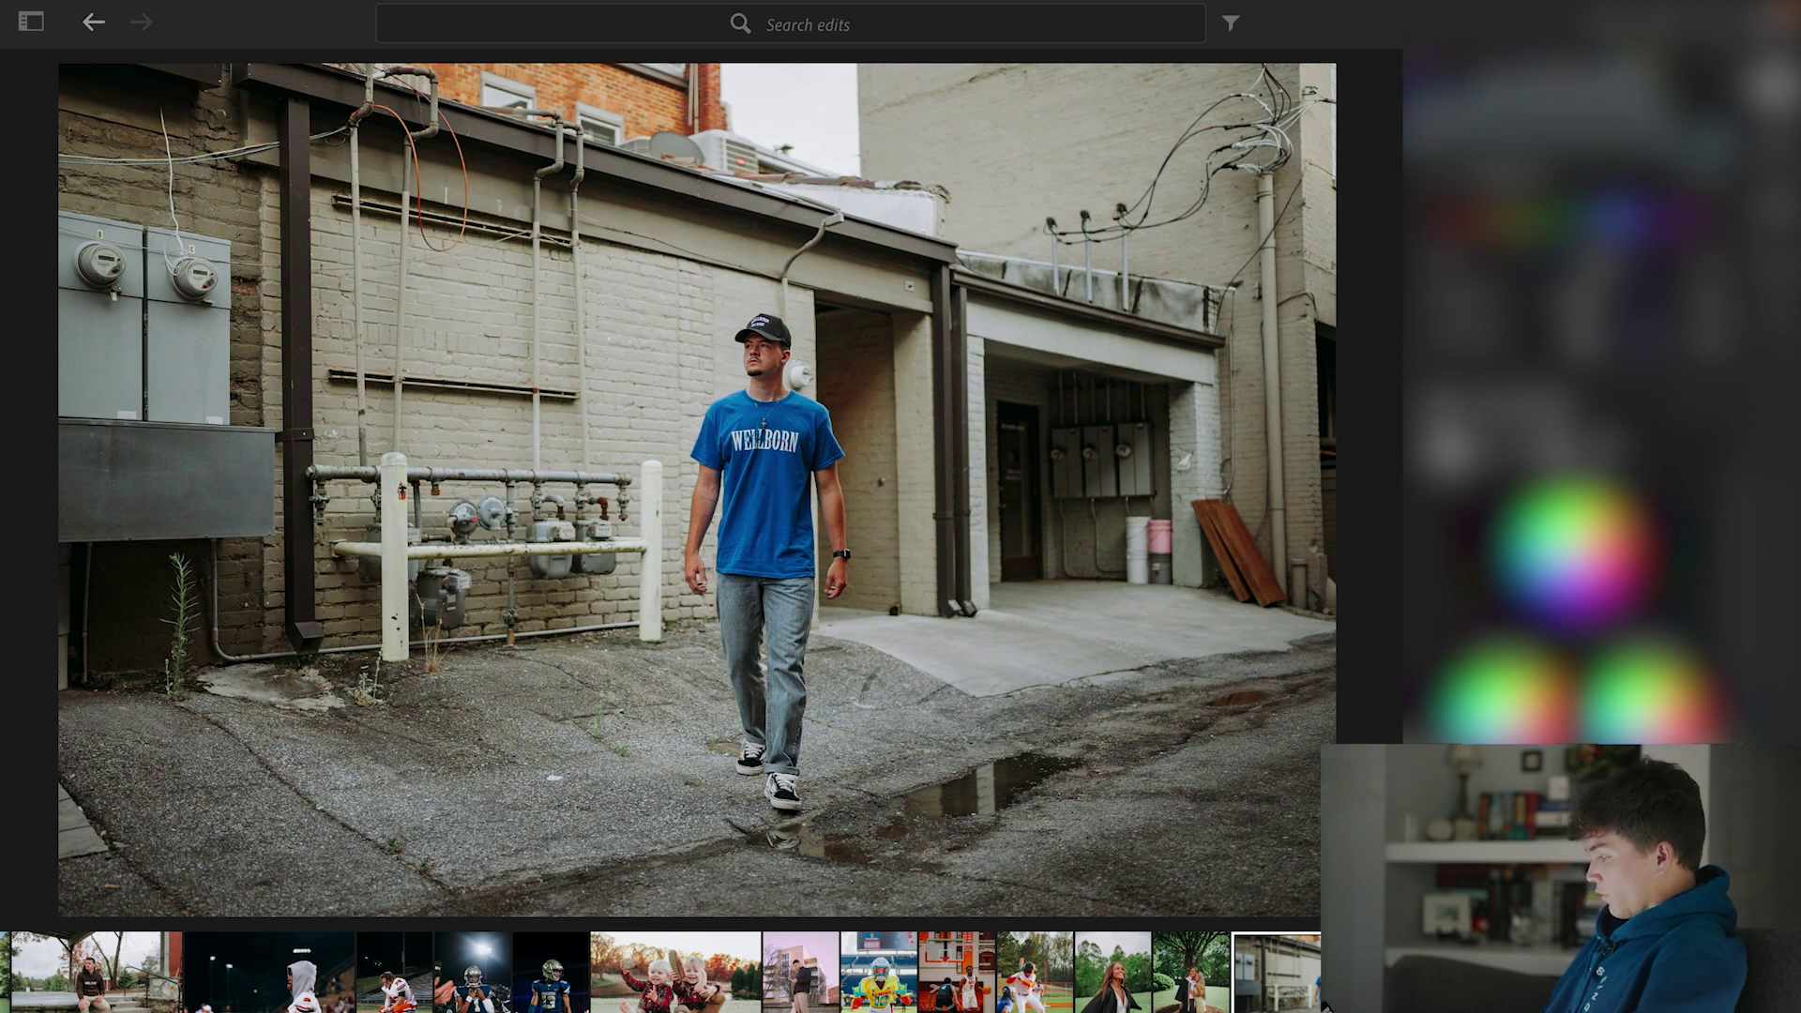
{"action": "scroll", "coordinate": [1528, 619], "scroll_direction": "up", "scroll_amount": 5}
{"action": "left_click", "coordinate": [1479, 722]}
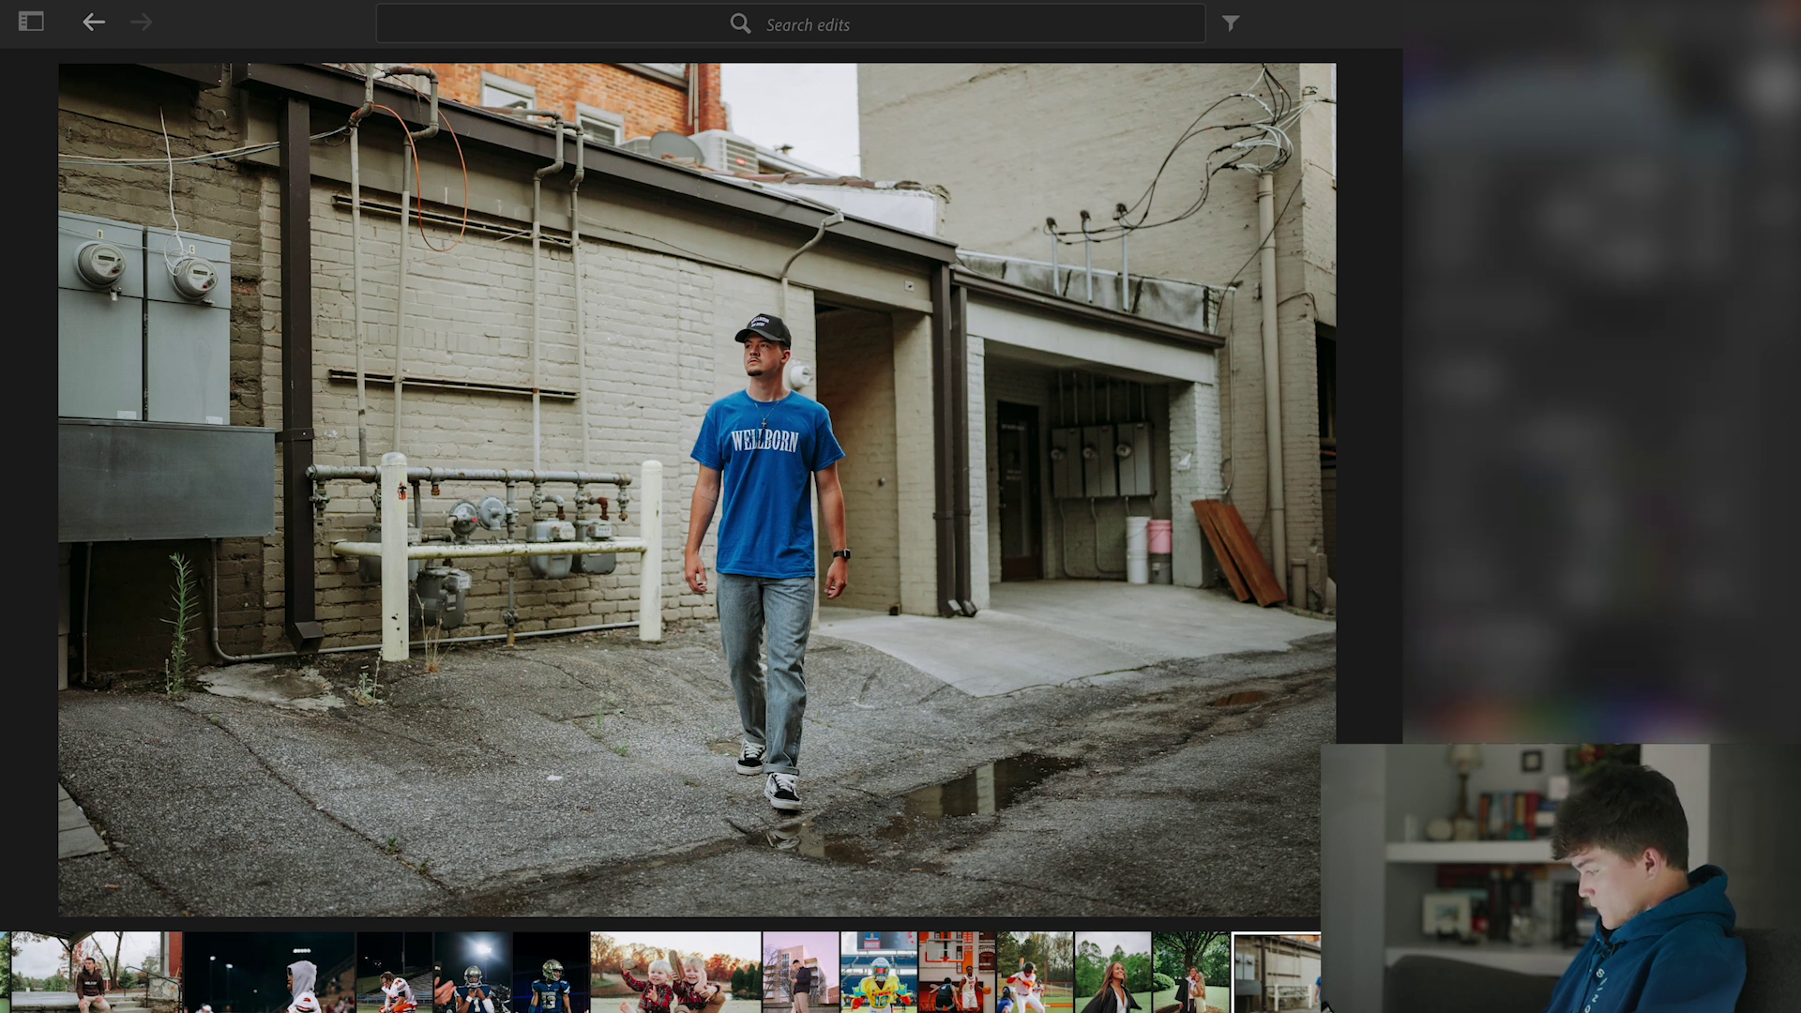
{"action": "scroll", "coordinate": [1595, 422], "scroll_direction": "up", "scroll_amount": 3}
{"action": "scroll", "coordinate": [1594, 422], "scroll_direction": "down", "scroll_amount": 3}
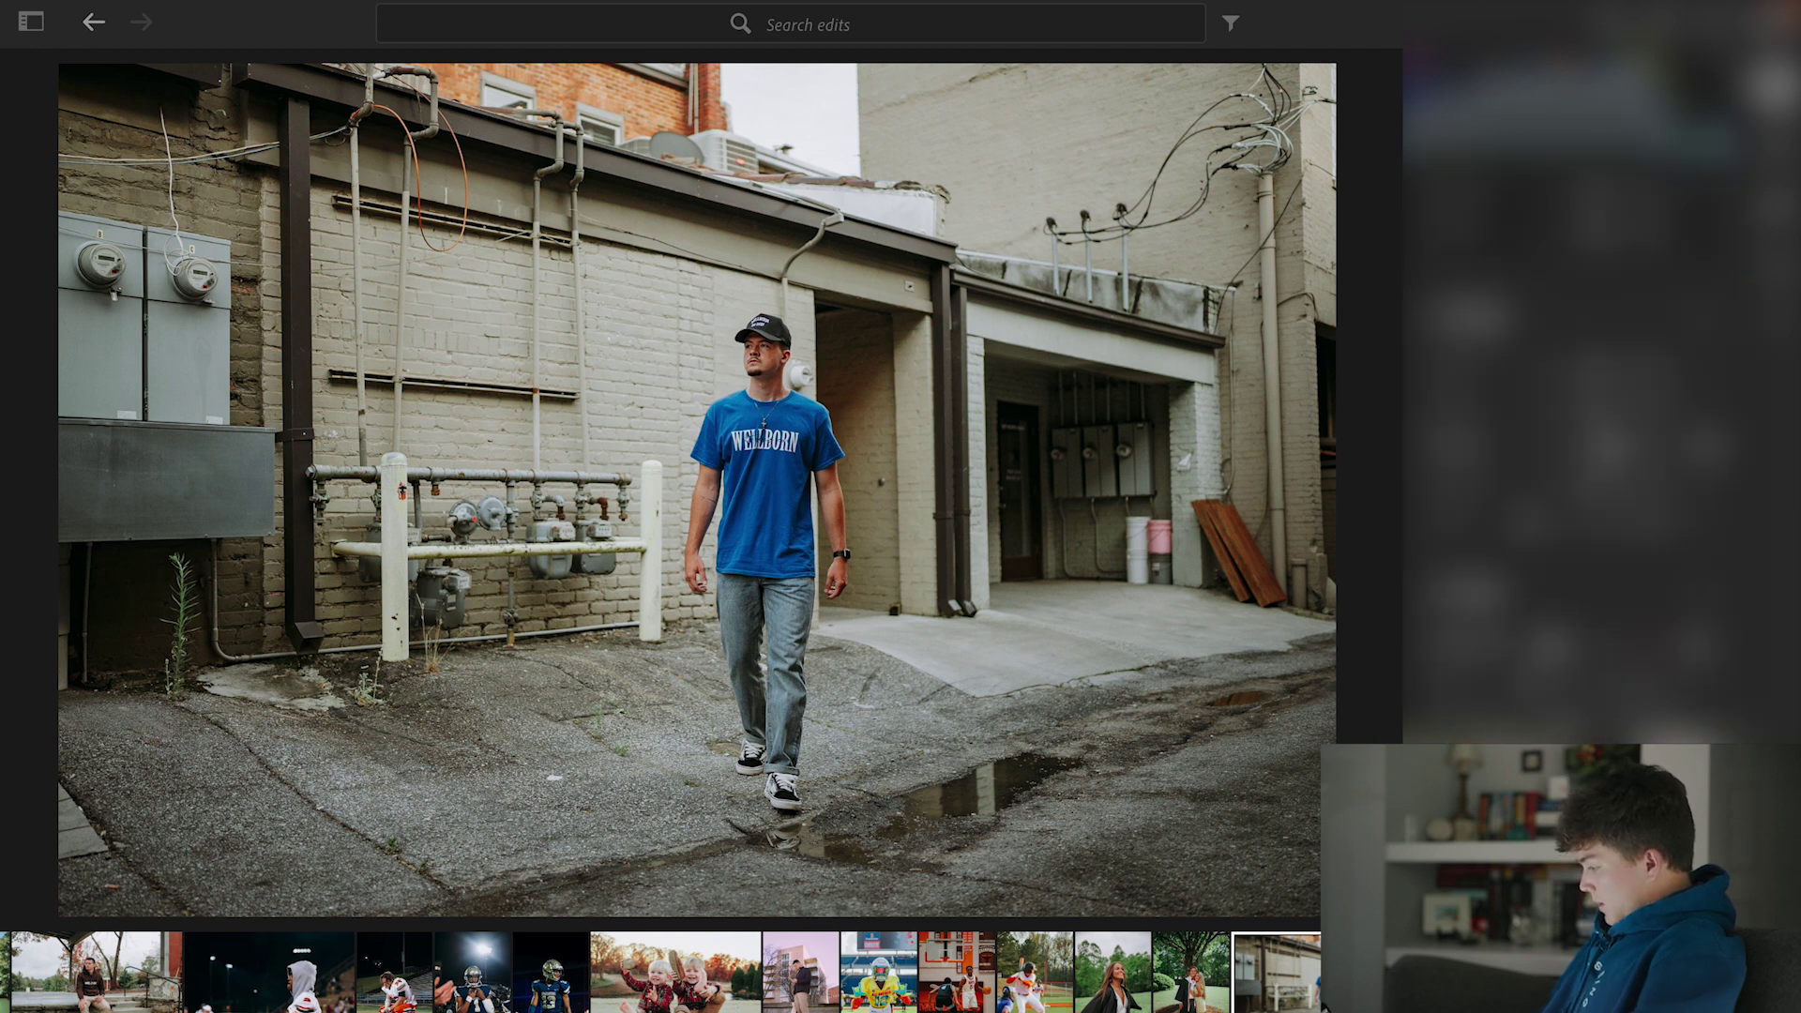
{"action": "scroll", "coordinate": [1594, 422], "scroll_direction": "down", "scroll_amount": 1}
{"action": "scroll", "coordinate": [1594, 394], "scroll_direction": "up", "scroll_amount": 3}
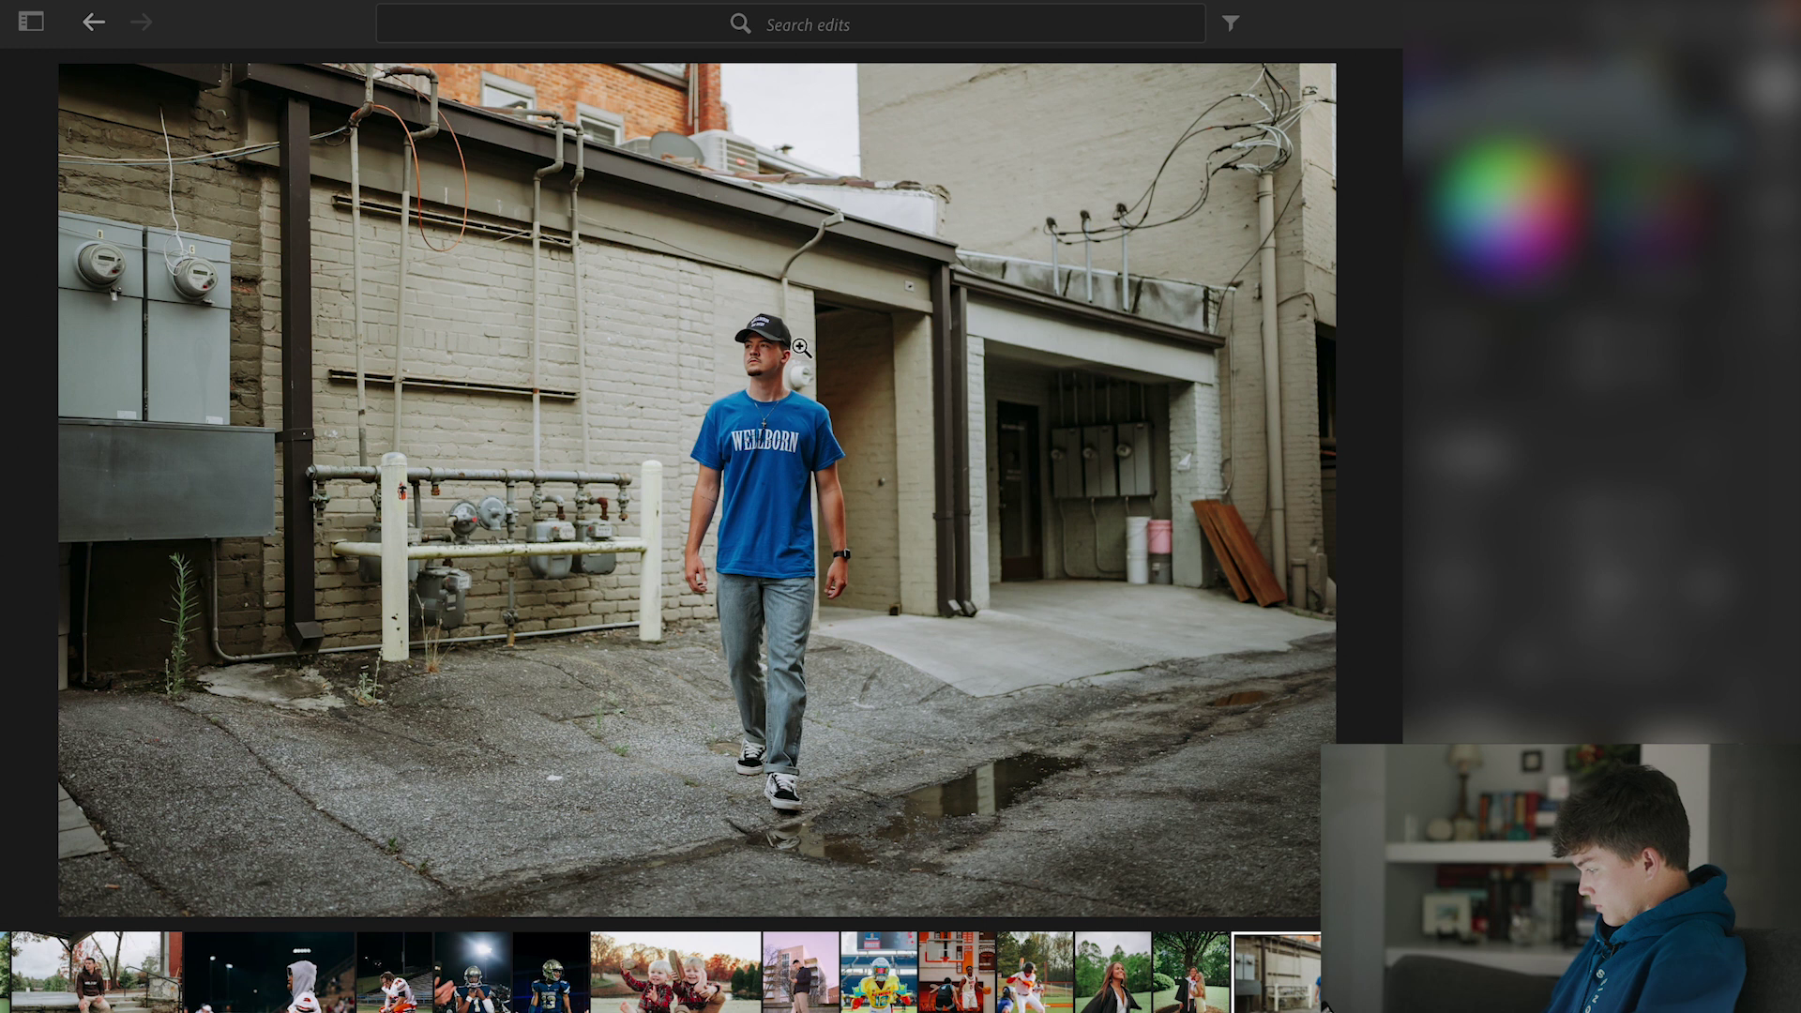
{"action": "left_click", "coordinate": [769, 356]}
{"action": "left_click", "coordinate": [769, 355]}
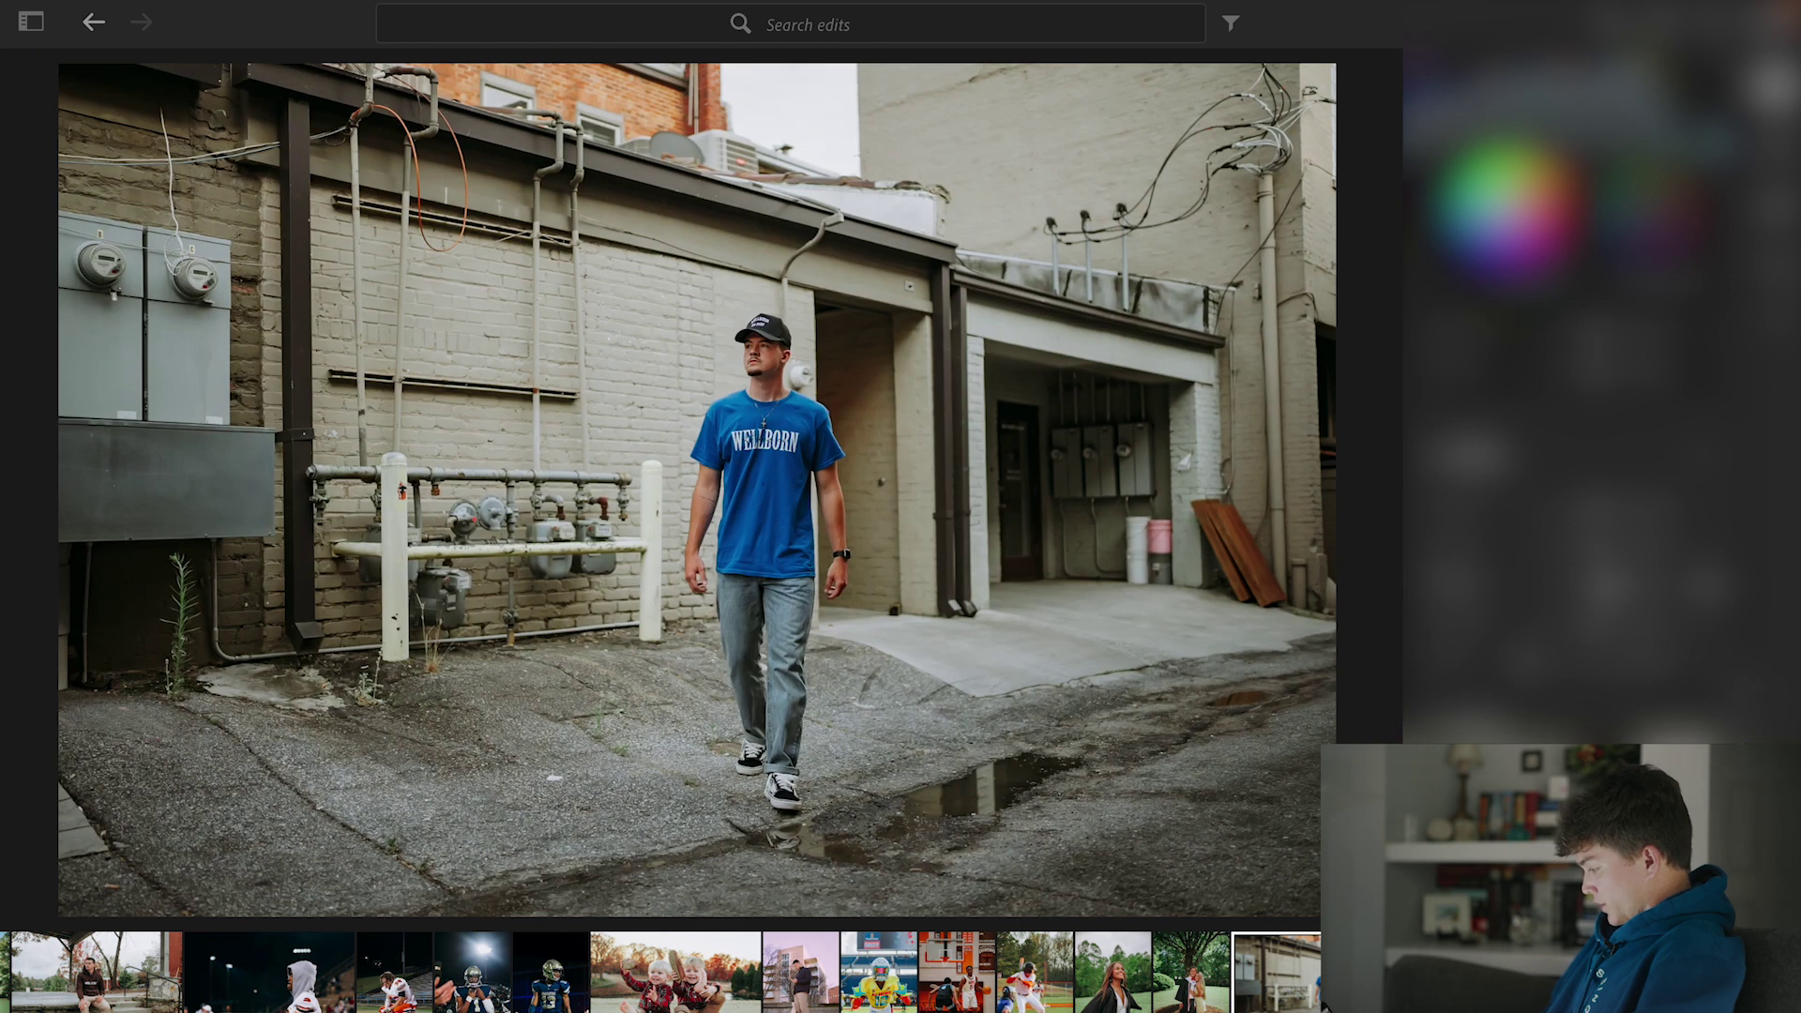
- Review the alley photo's light, color and effects settings and examine the man's face up close
{"action": "scroll", "coordinate": [1575, 394], "scroll_direction": "up", "scroll_amount": 3}
{"action": "scroll", "coordinate": [1575, 394], "scroll_direction": "down", "scroll_amount": 3}
{"action": "scroll", "coordinate": [1575, 431], "scroll_direction": "down", "scroll_amount": 3}
{"action": "scroll", "coordinate": [1576, 432], "scroll_direction": "up", "scroll_amount": 3}
{"action": "scroll", "coordinate": [1576, 432], "scroll_direction": "down", "scroll_amount": 5}
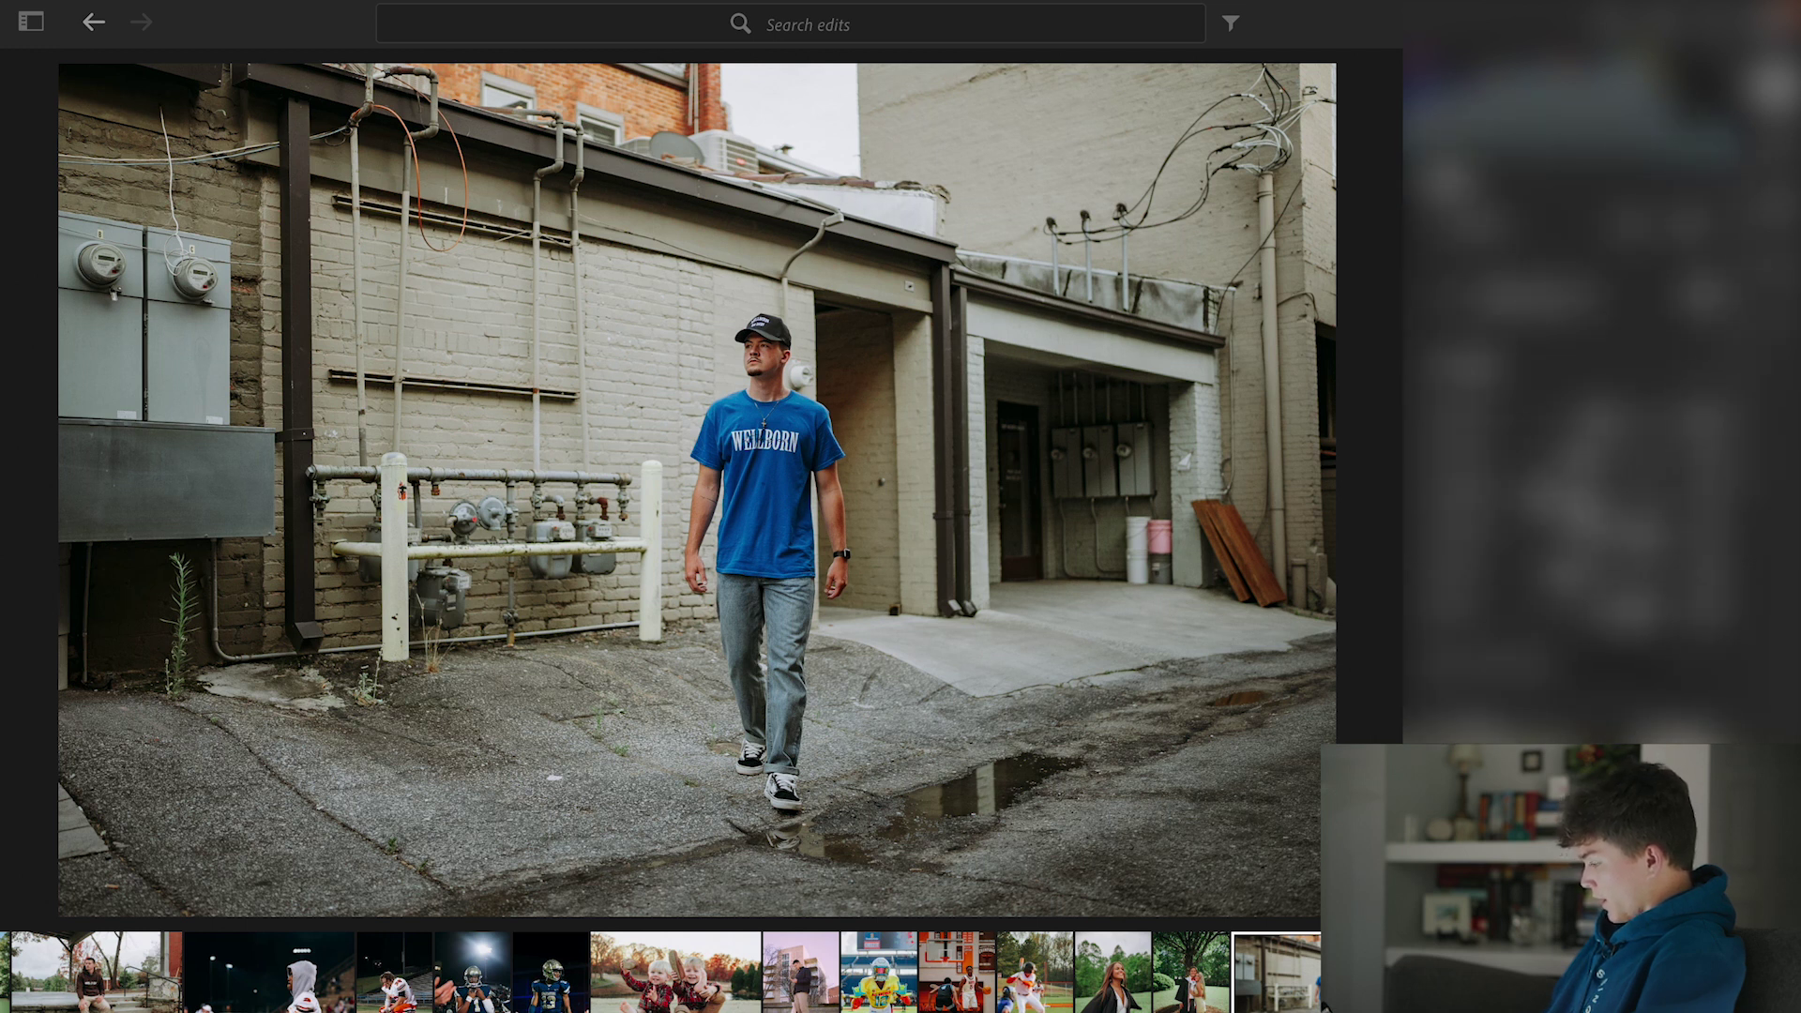
{"action": "scroll", "coordinate": [1576, 431], "scroll_direction": "down", "scroll_amount": 5}
{"action": "scroll", "coordinate": [1575, 432], "scroll_direction": "down", "scroll_amount": 5}
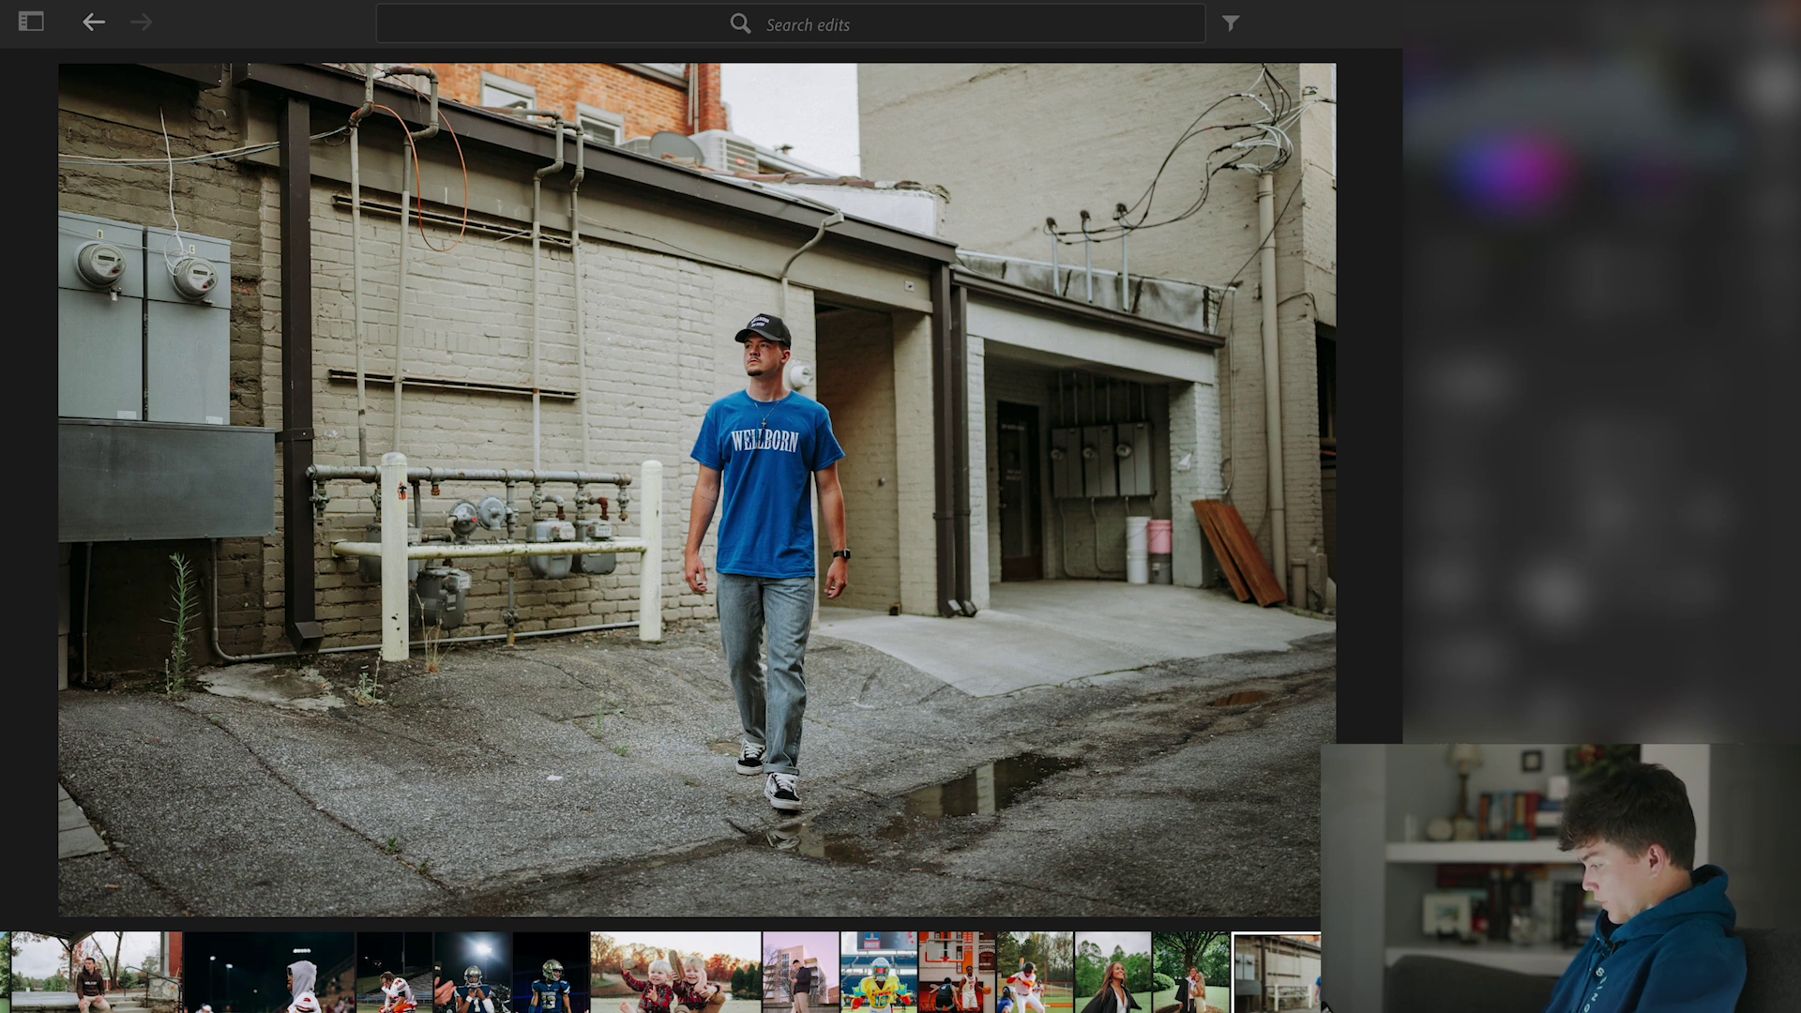
{"action": "scroll", "coordinate": [1575, 441], "scroll_direction": "up", "scroll_amount": 8}
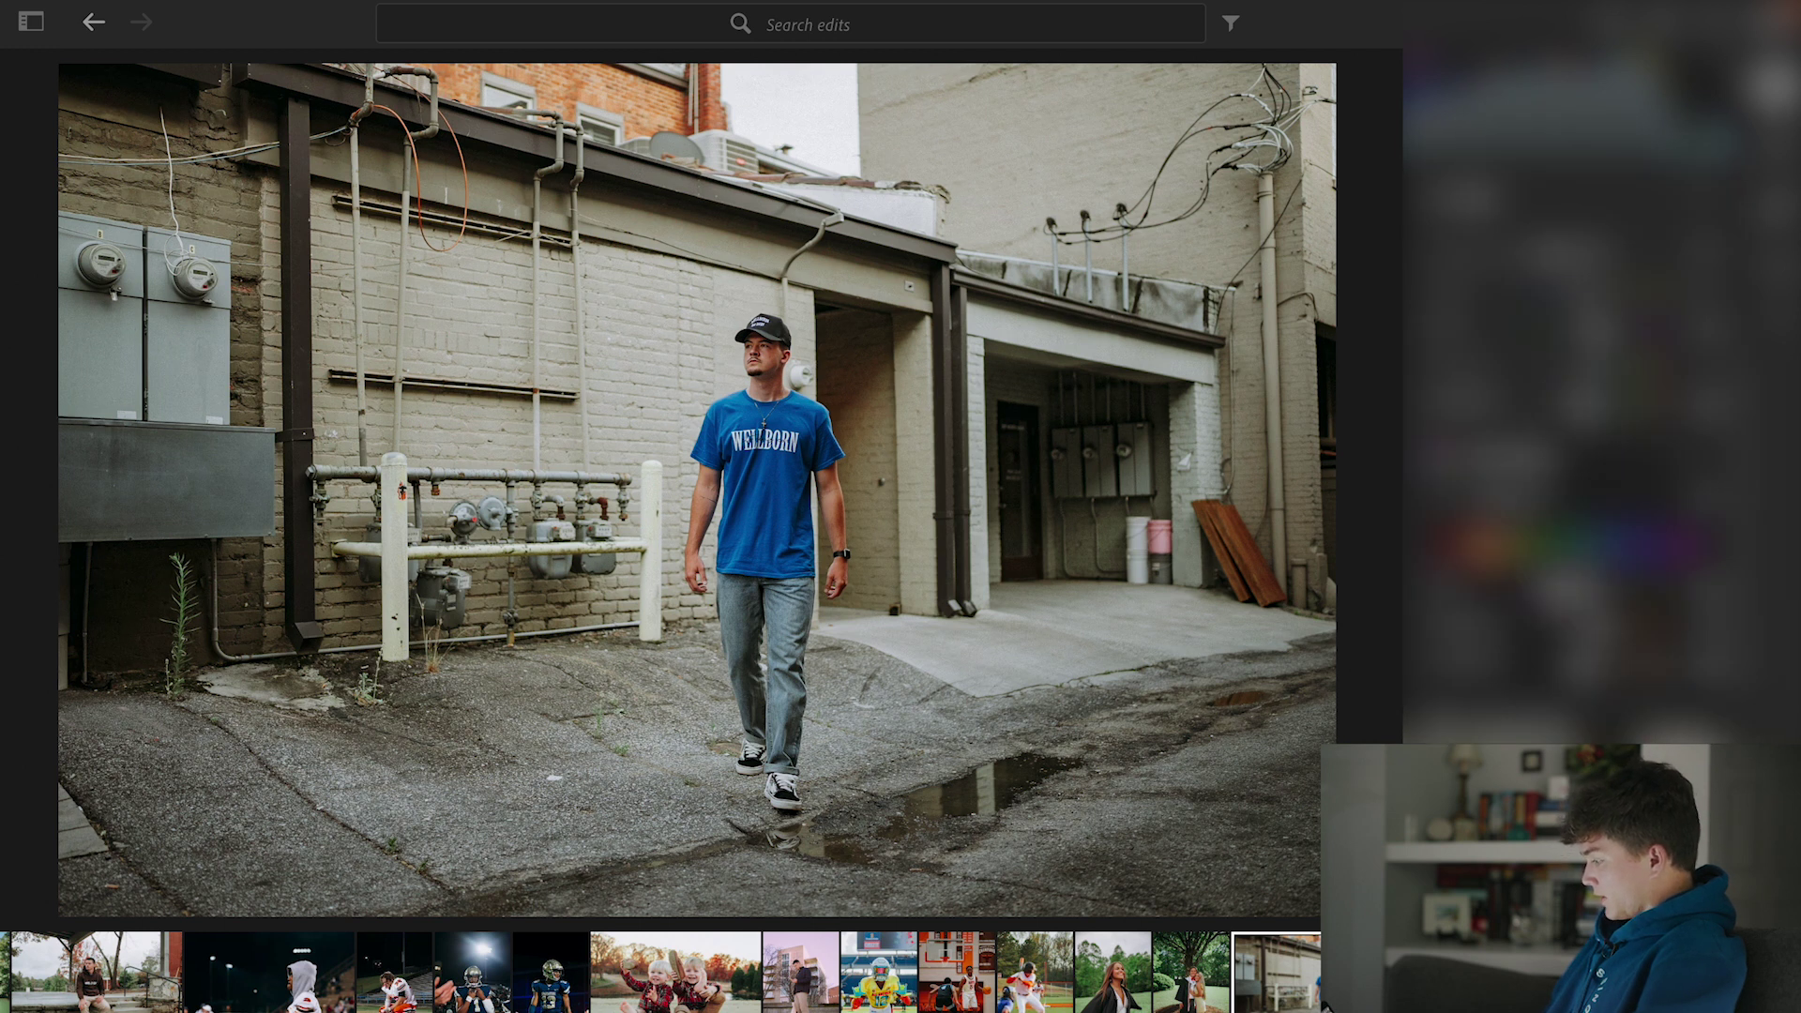
{"action": "scroll", "coordinate": [1575, 441], "scroll_direction": "up", "scroll_amount": 4}
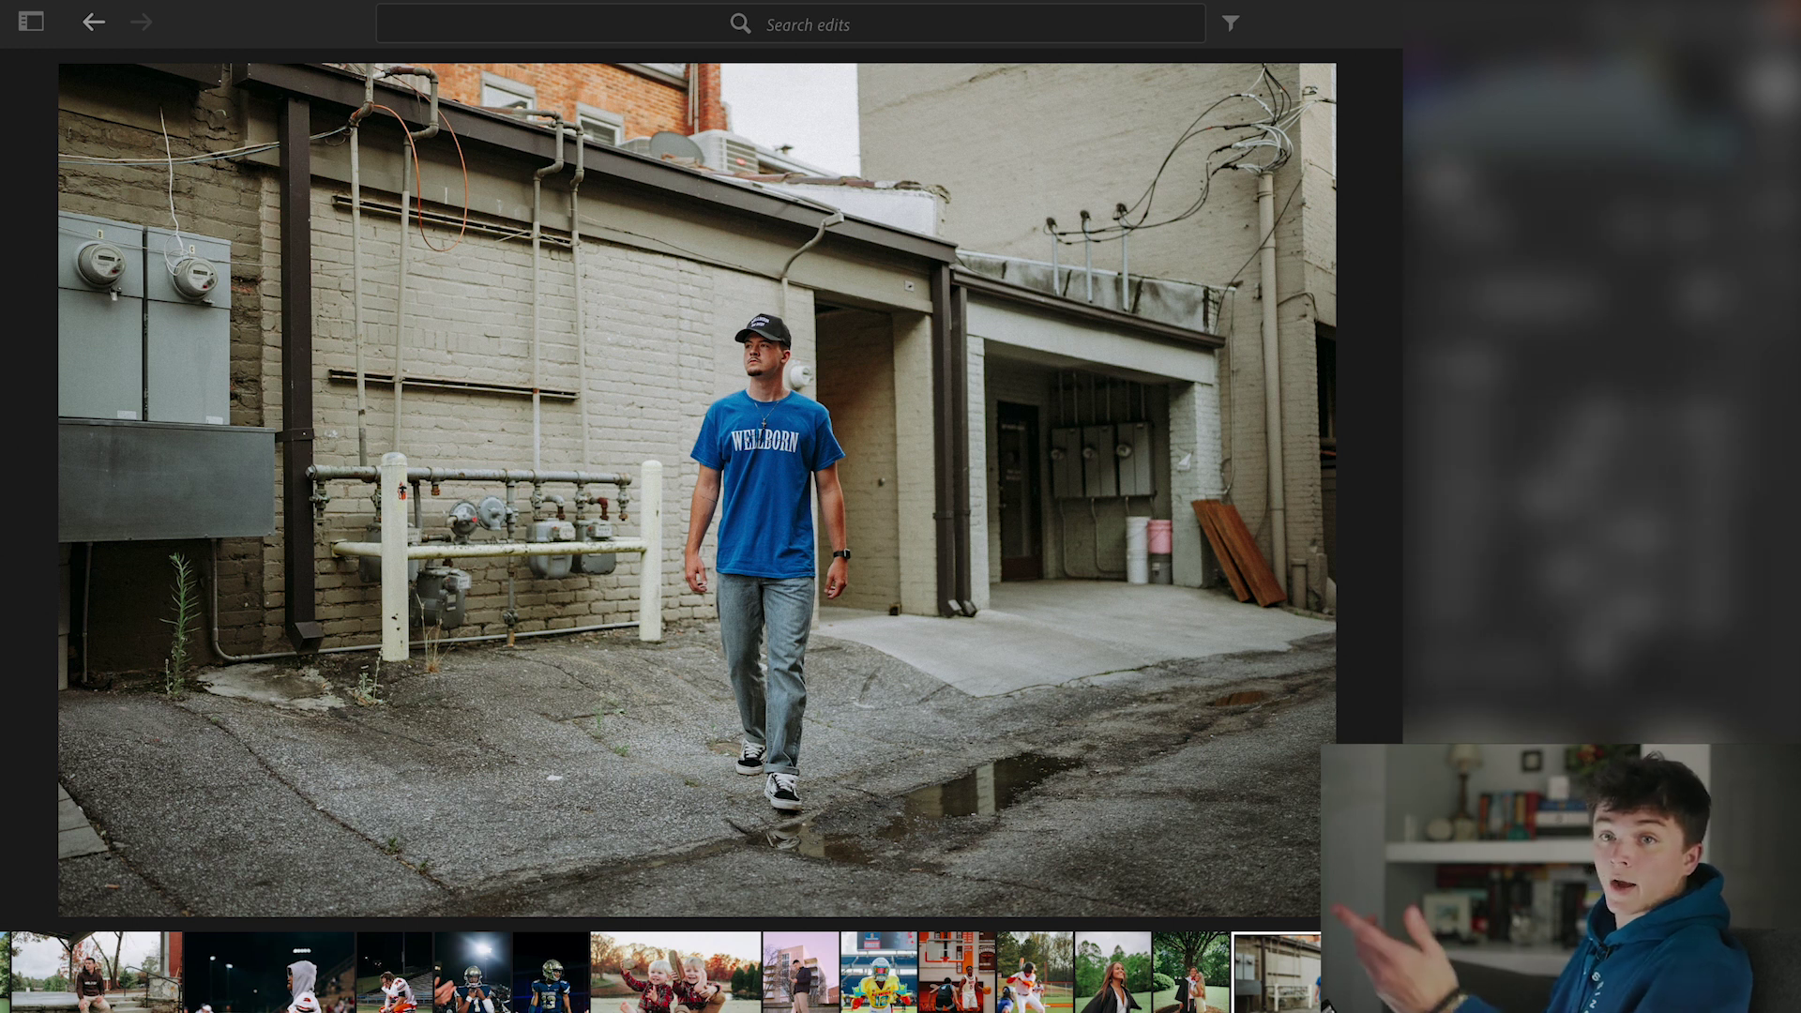
{"action": "scroll", "coordinate": [1595, 432], "scroll_direction": "up", "scroll_amount": 2}
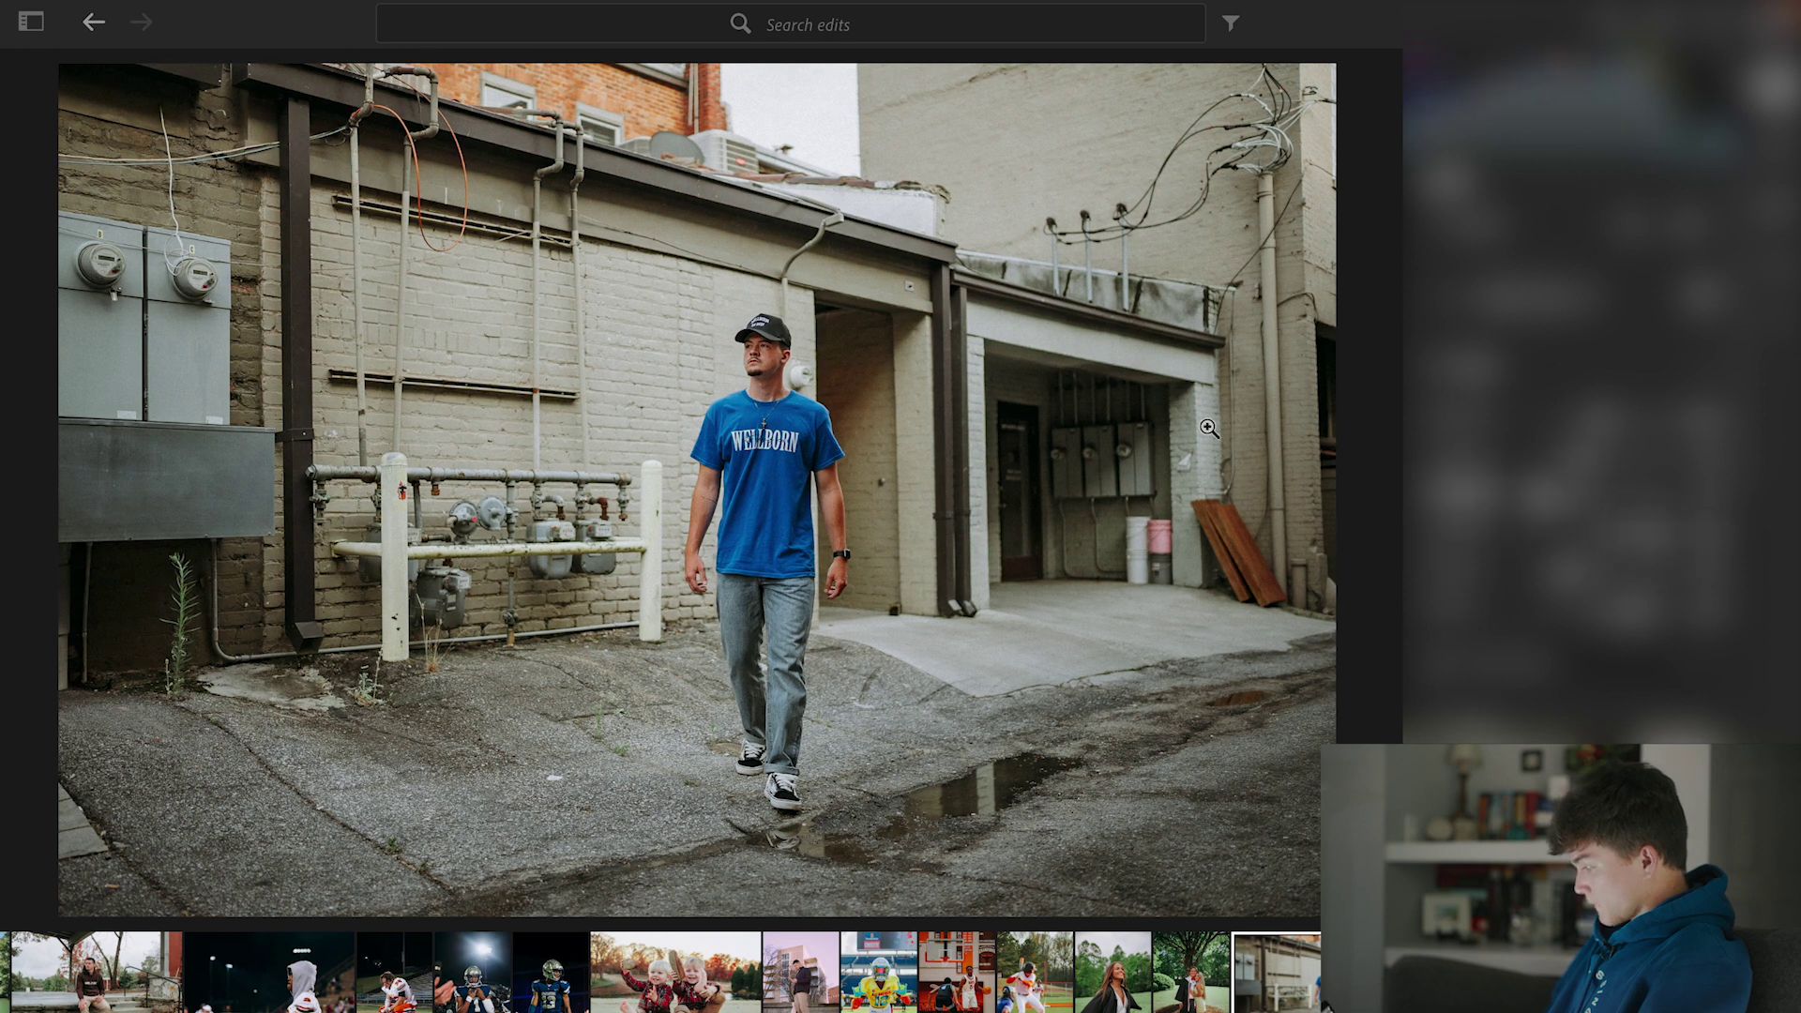
{"action": "left_click", "coordinate": [765, 353]}
{"action": "left_click", "coordinate": [747, 348]}
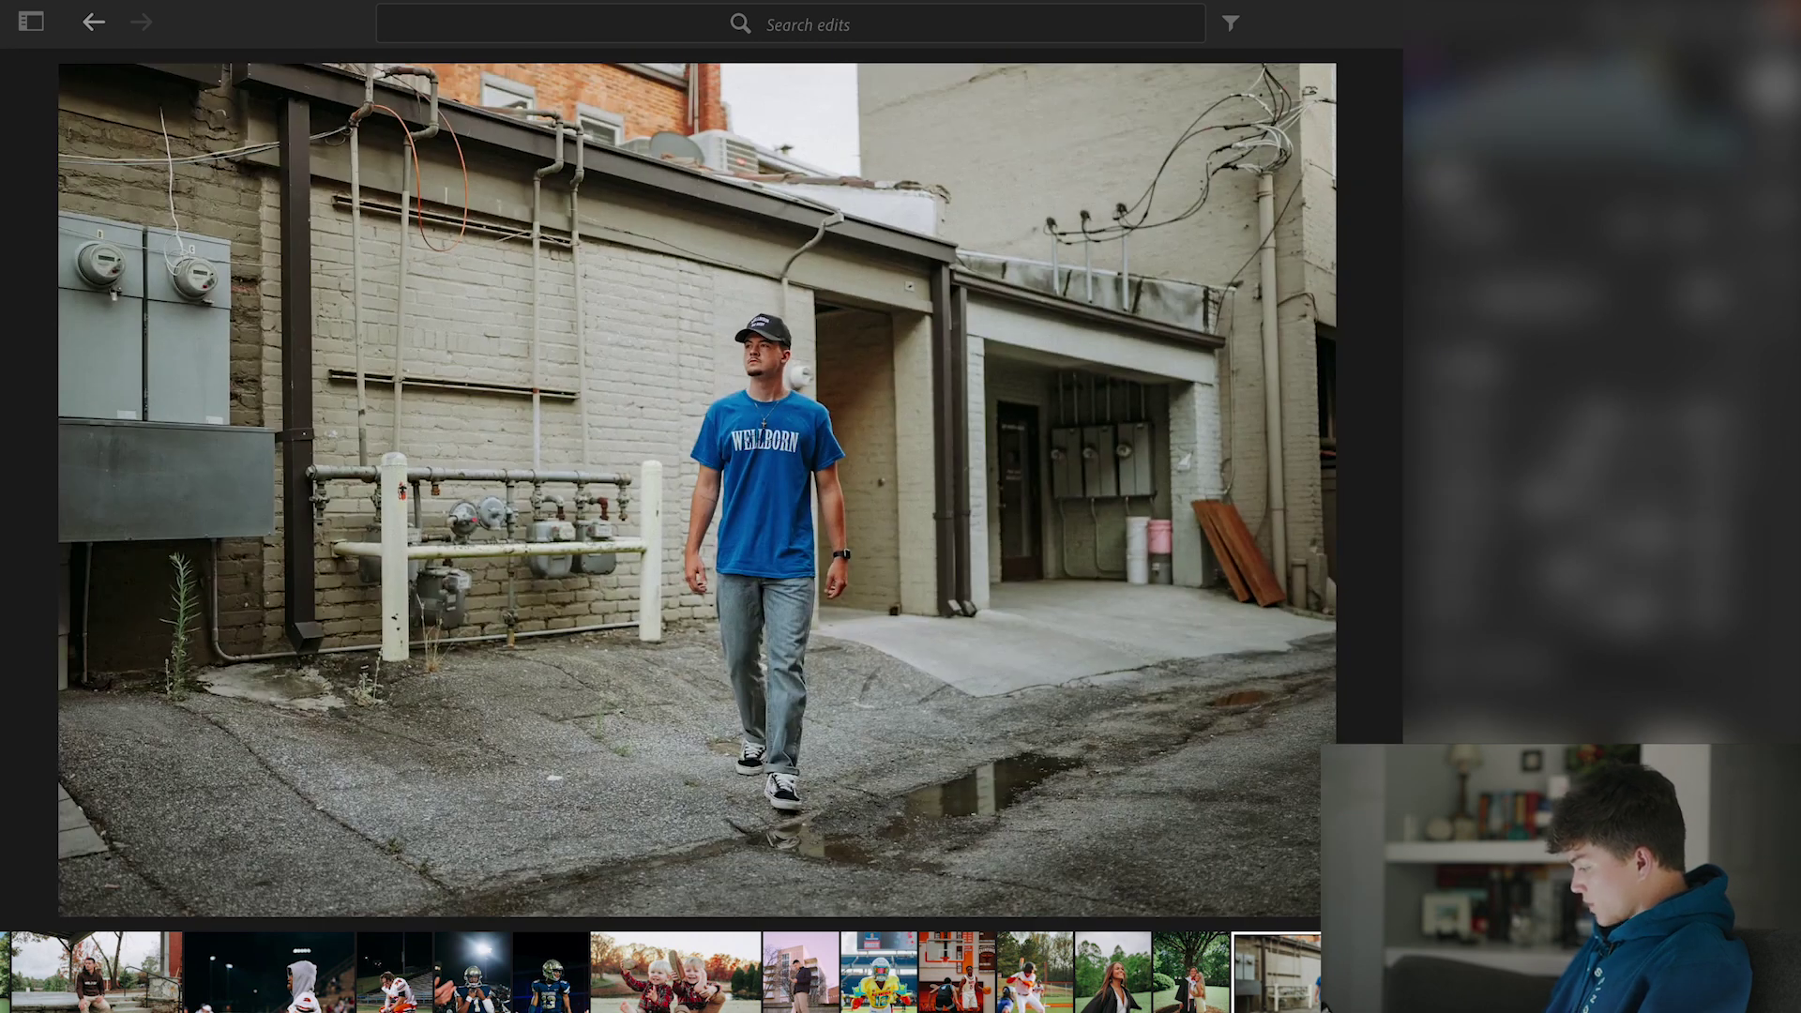
- Enable lens correction on the alley photo, compare the picture with and without it, and keep the correction
{"action": "scroll", "coordinate": [1601, 394], "scroll_direction": "down", "scroll_amount": 5}
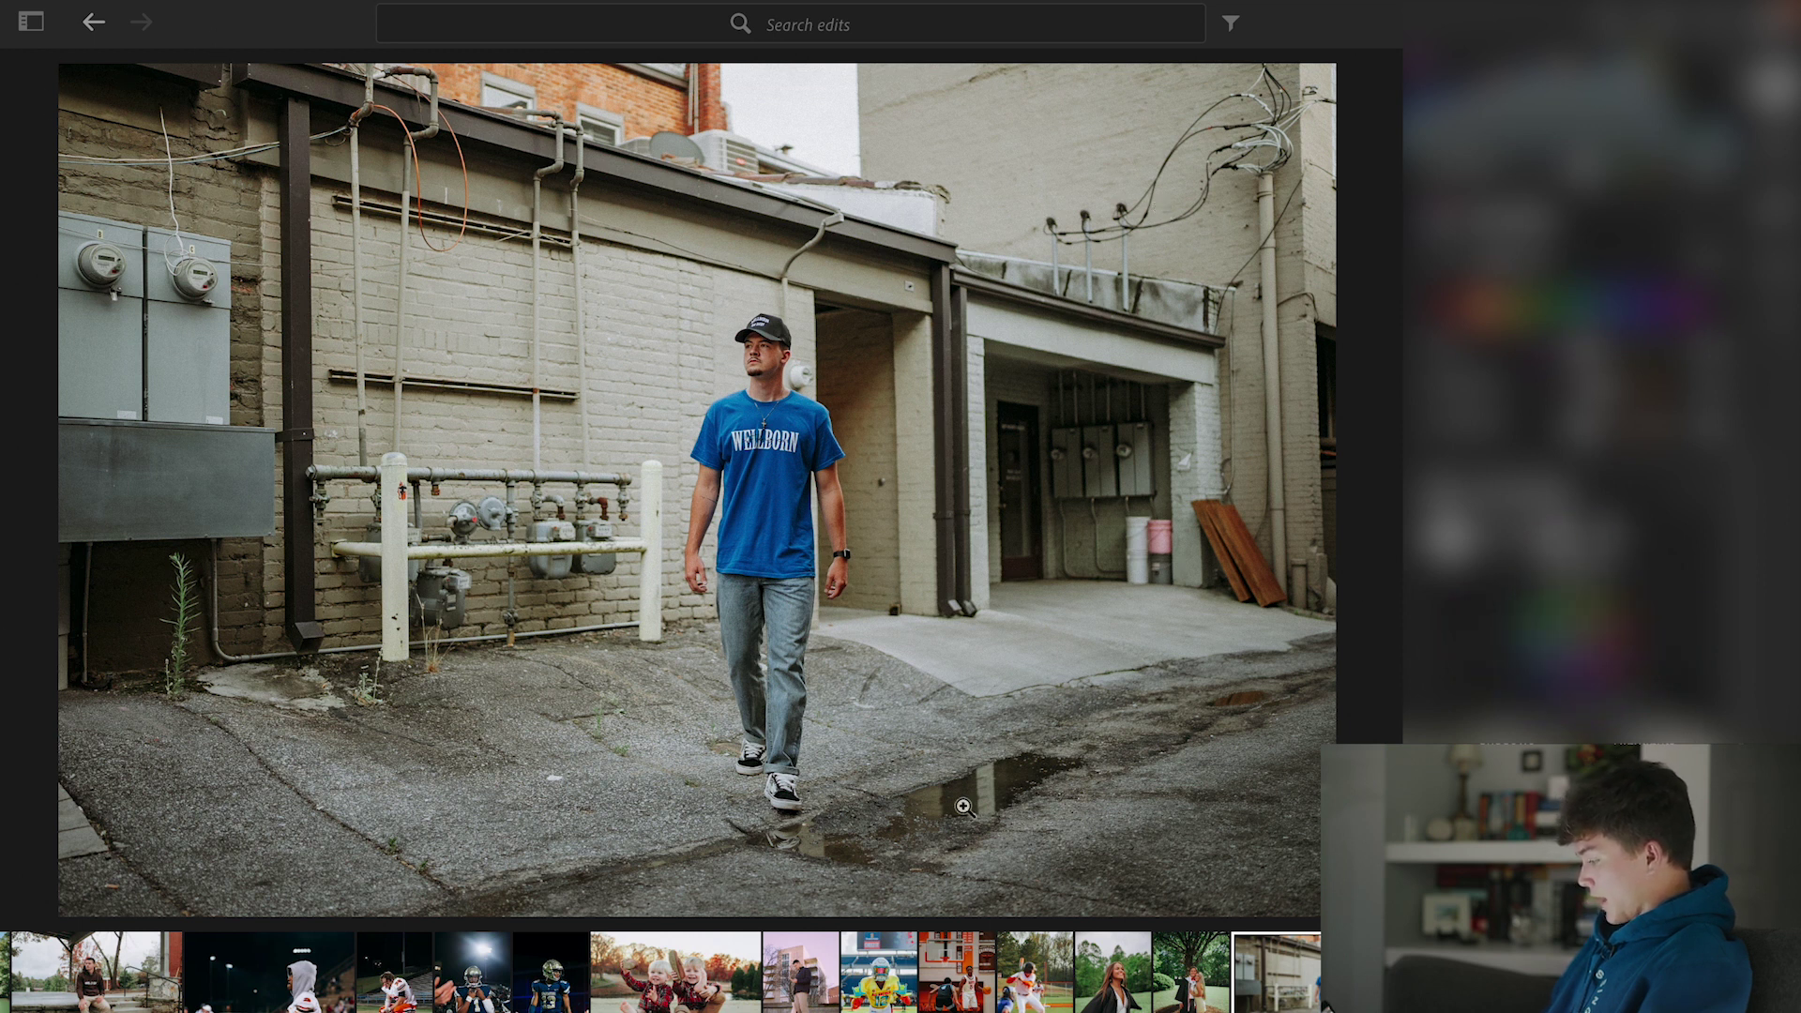
{"action": "scroll", "coordinate": [1602, 394], "scroll_direction": "down", "scroll_amount": 7}
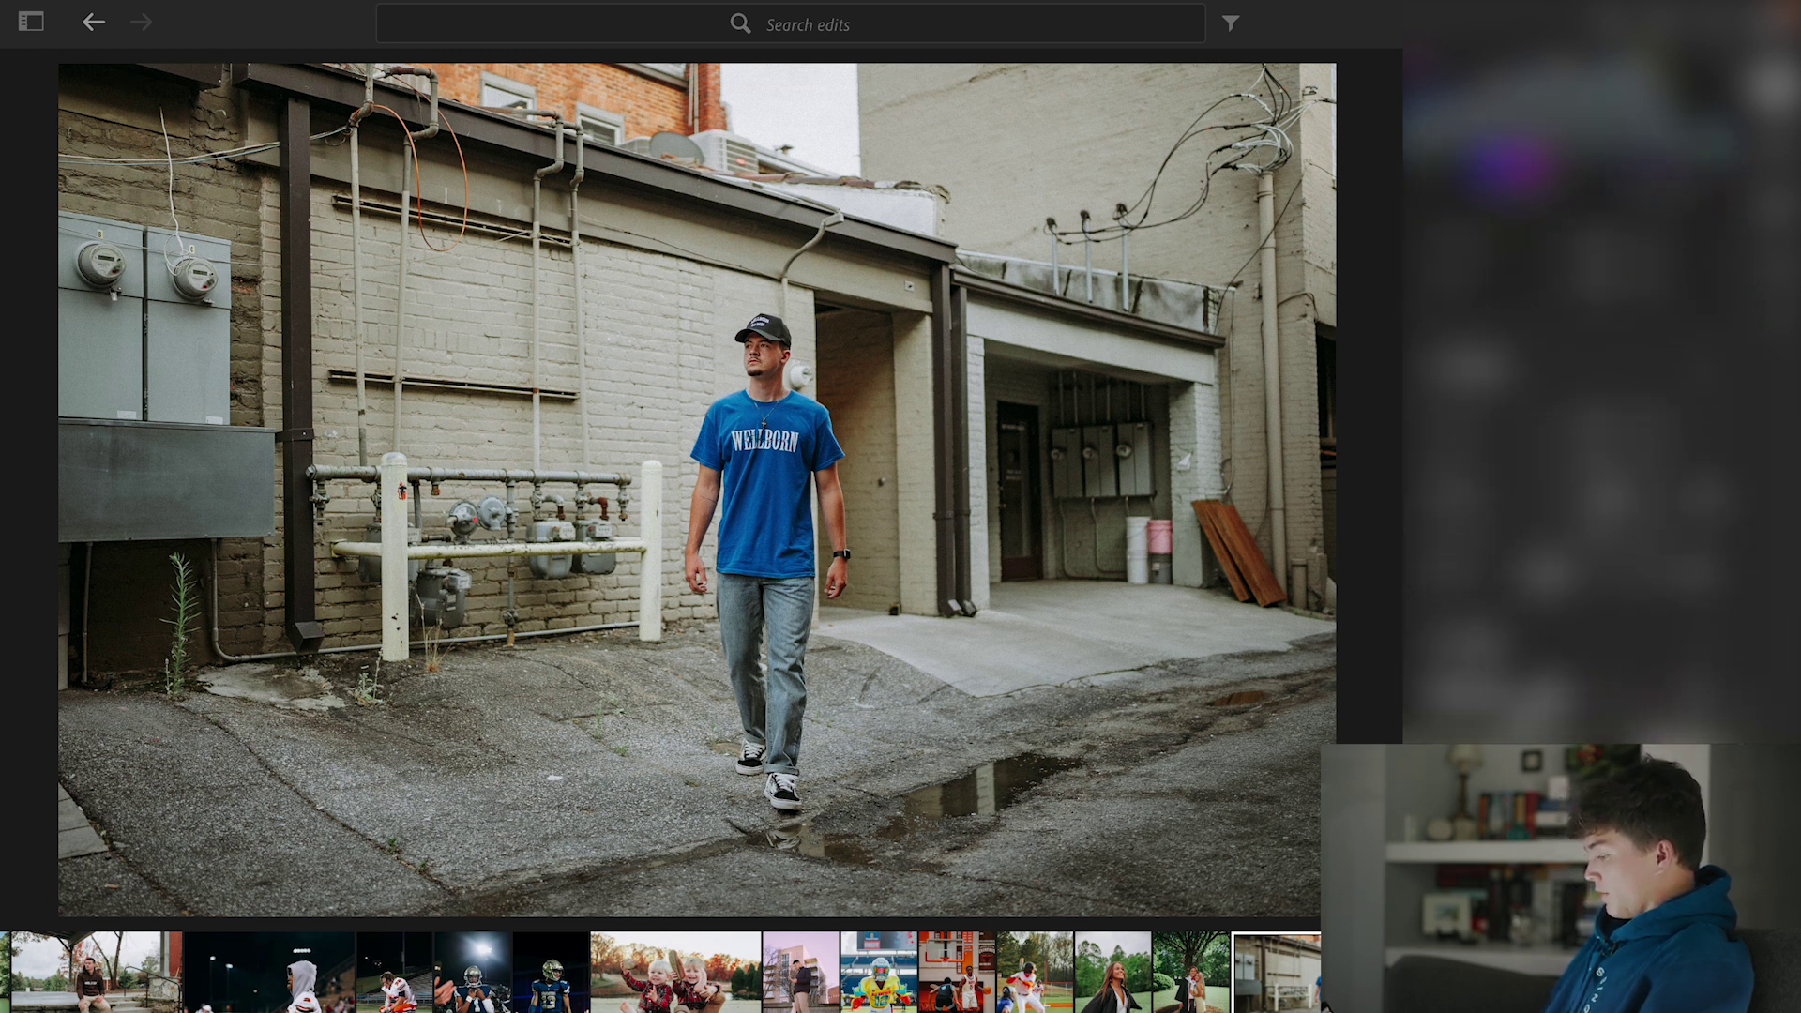
{"action": "scroll", "coordinate": [1594, 422], "scroll_direction": "down", "scroll_amount": 3}
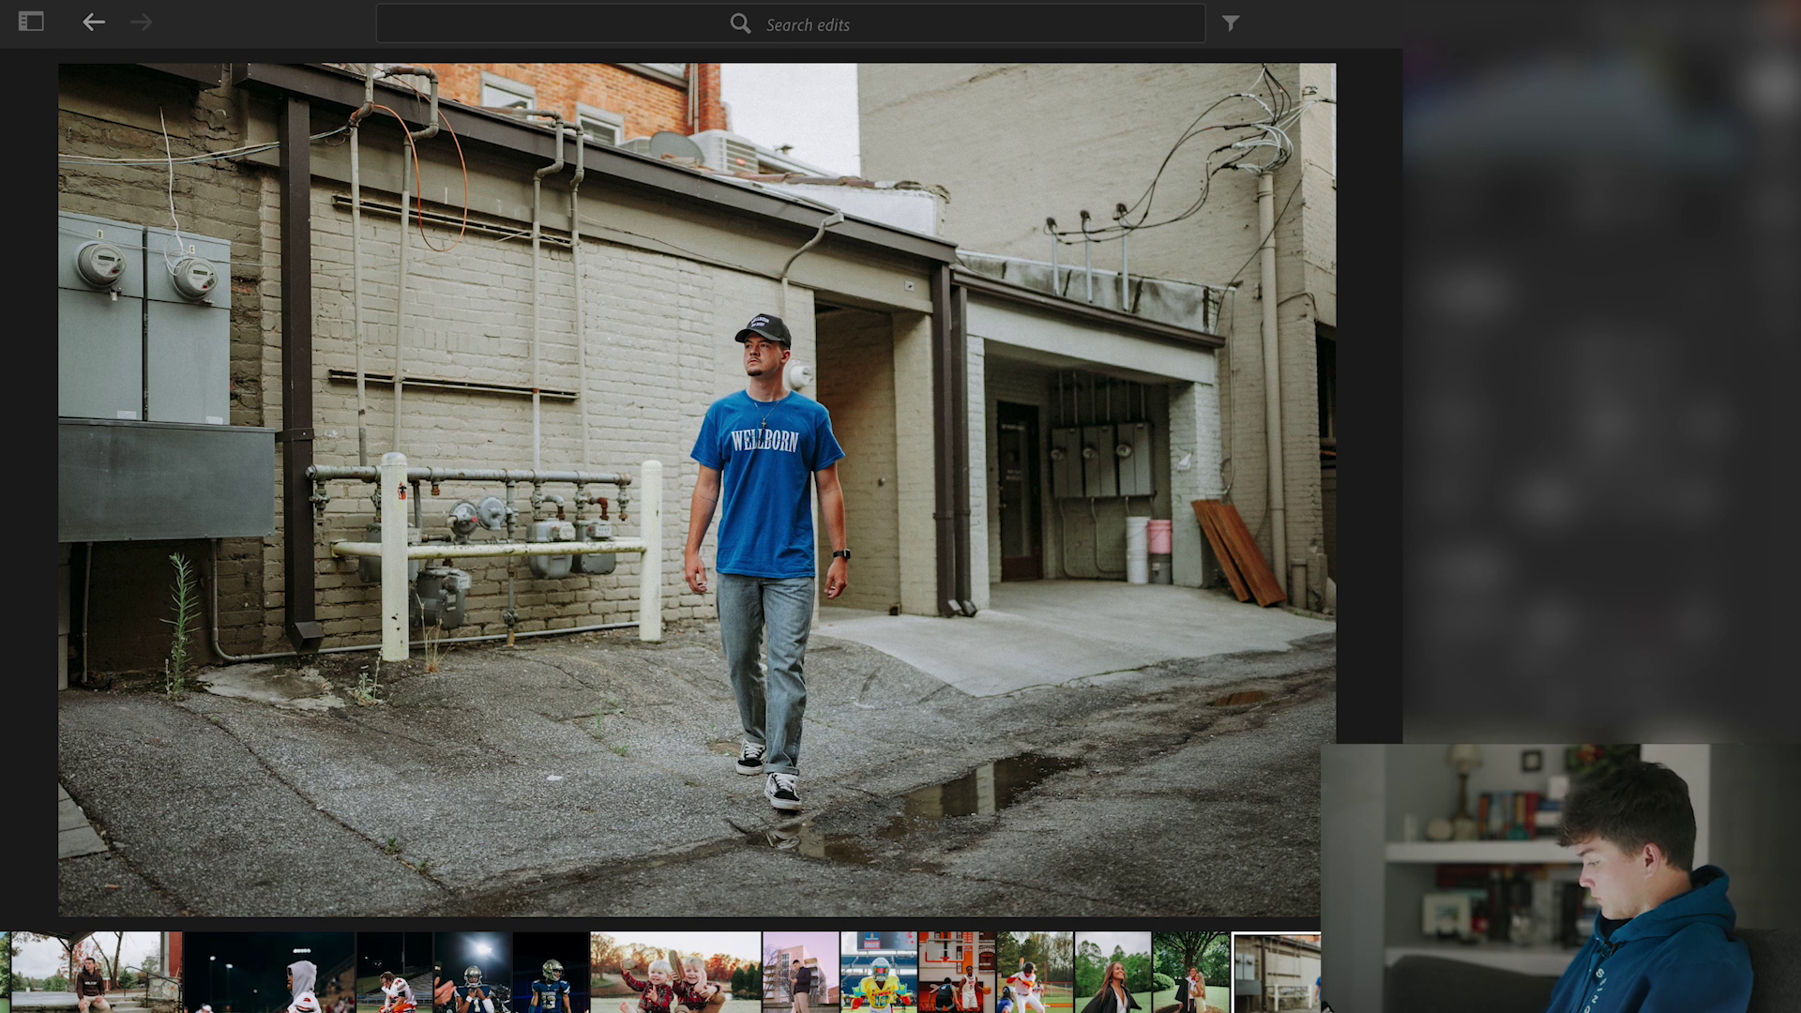
{"action": "mouse_move", "coordinate": [1435, 717]}
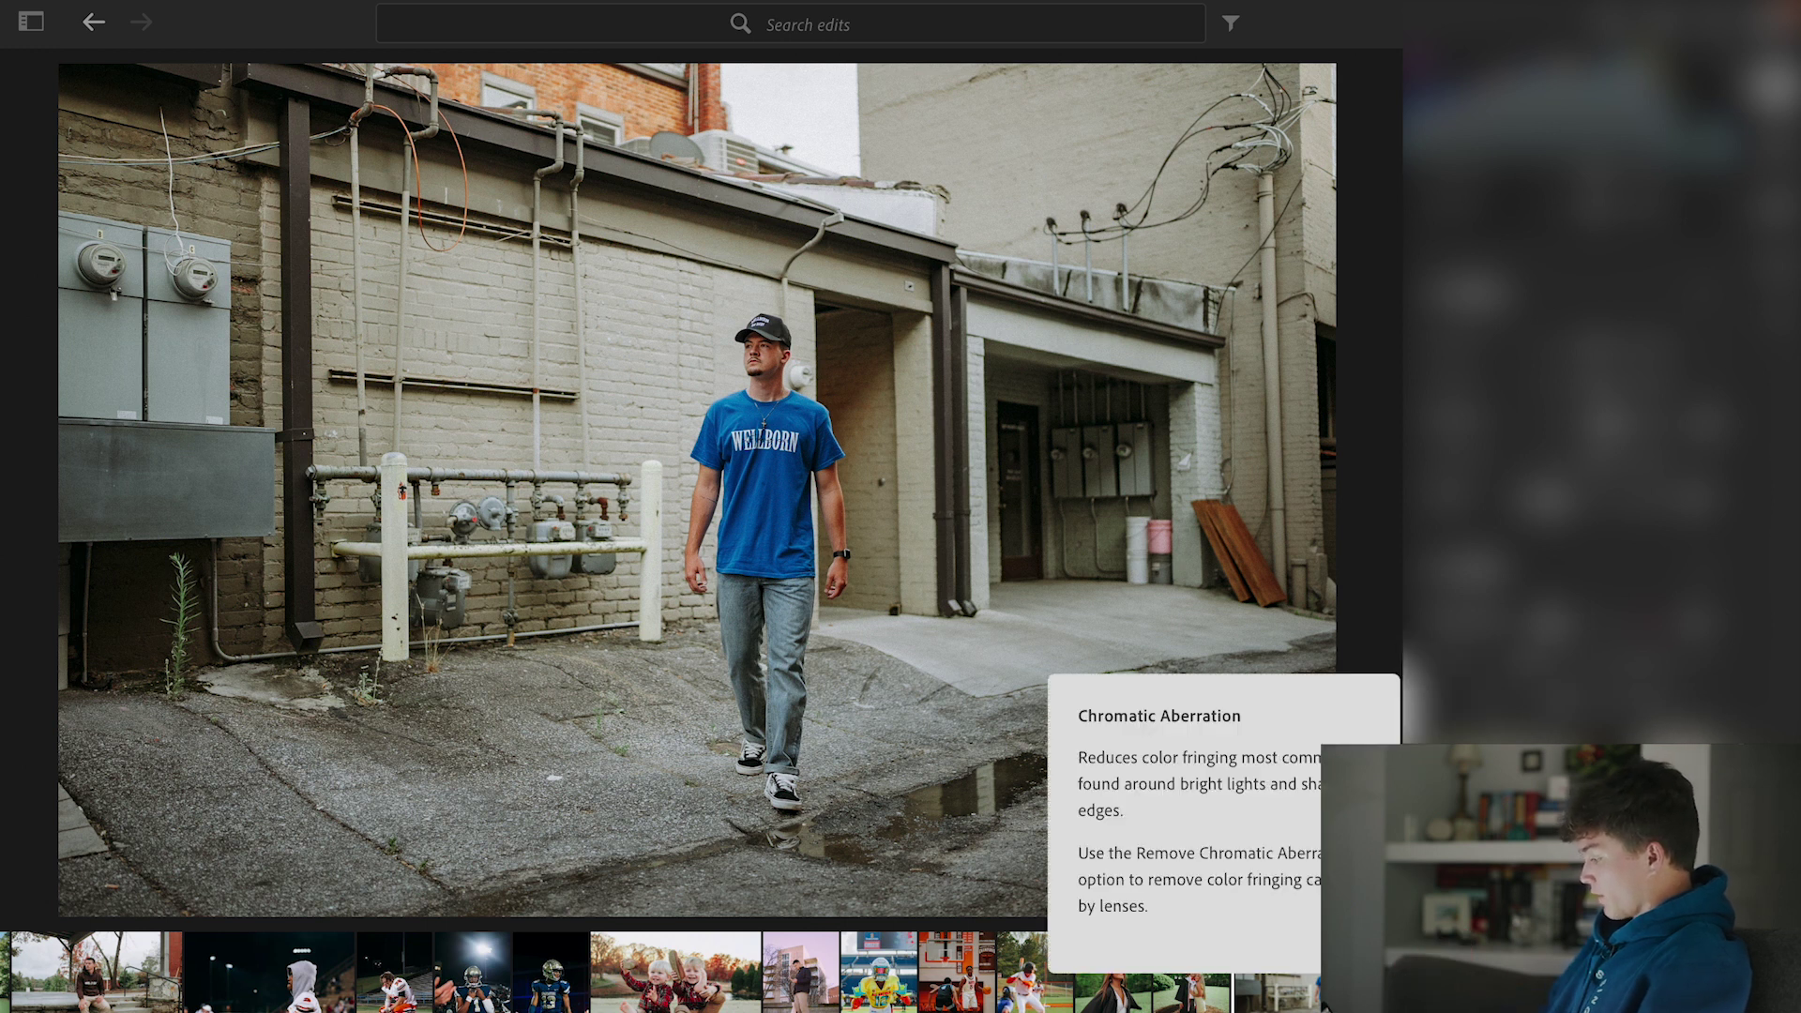
{"action": "left_click", "coordinate": [1434, 736]}
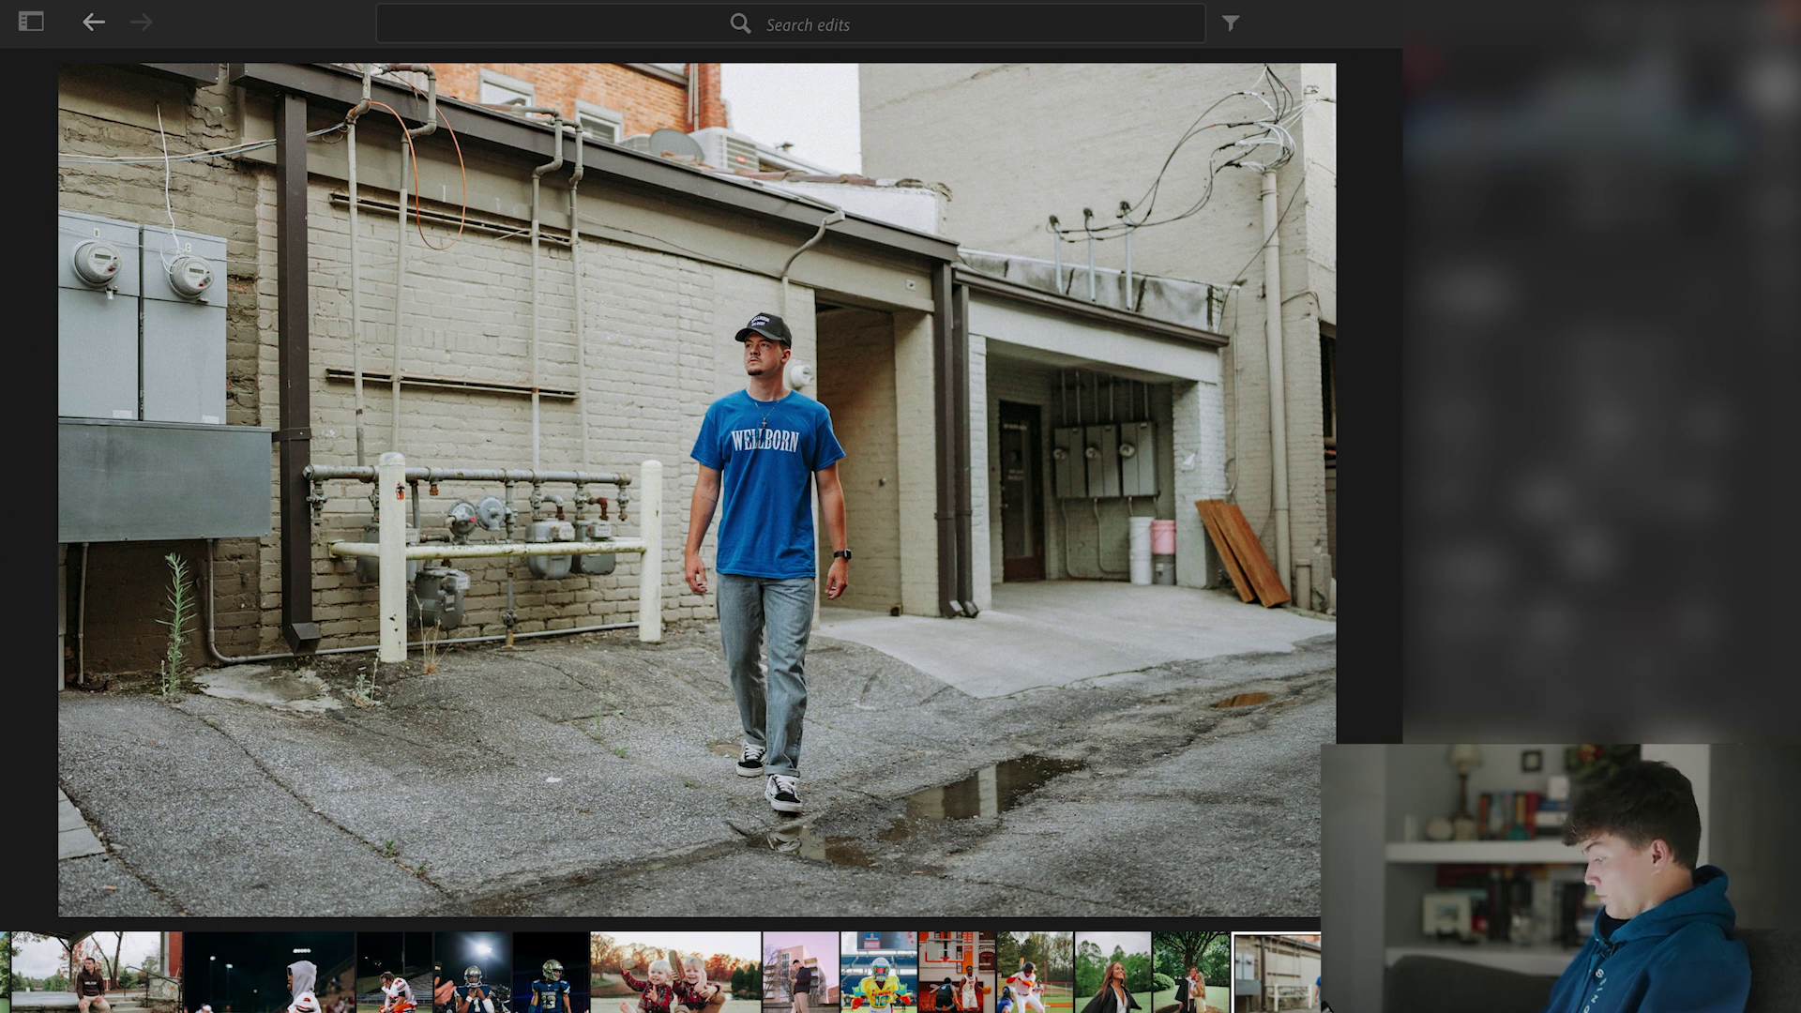
{"action": "key", "text": "ctrl+z"}
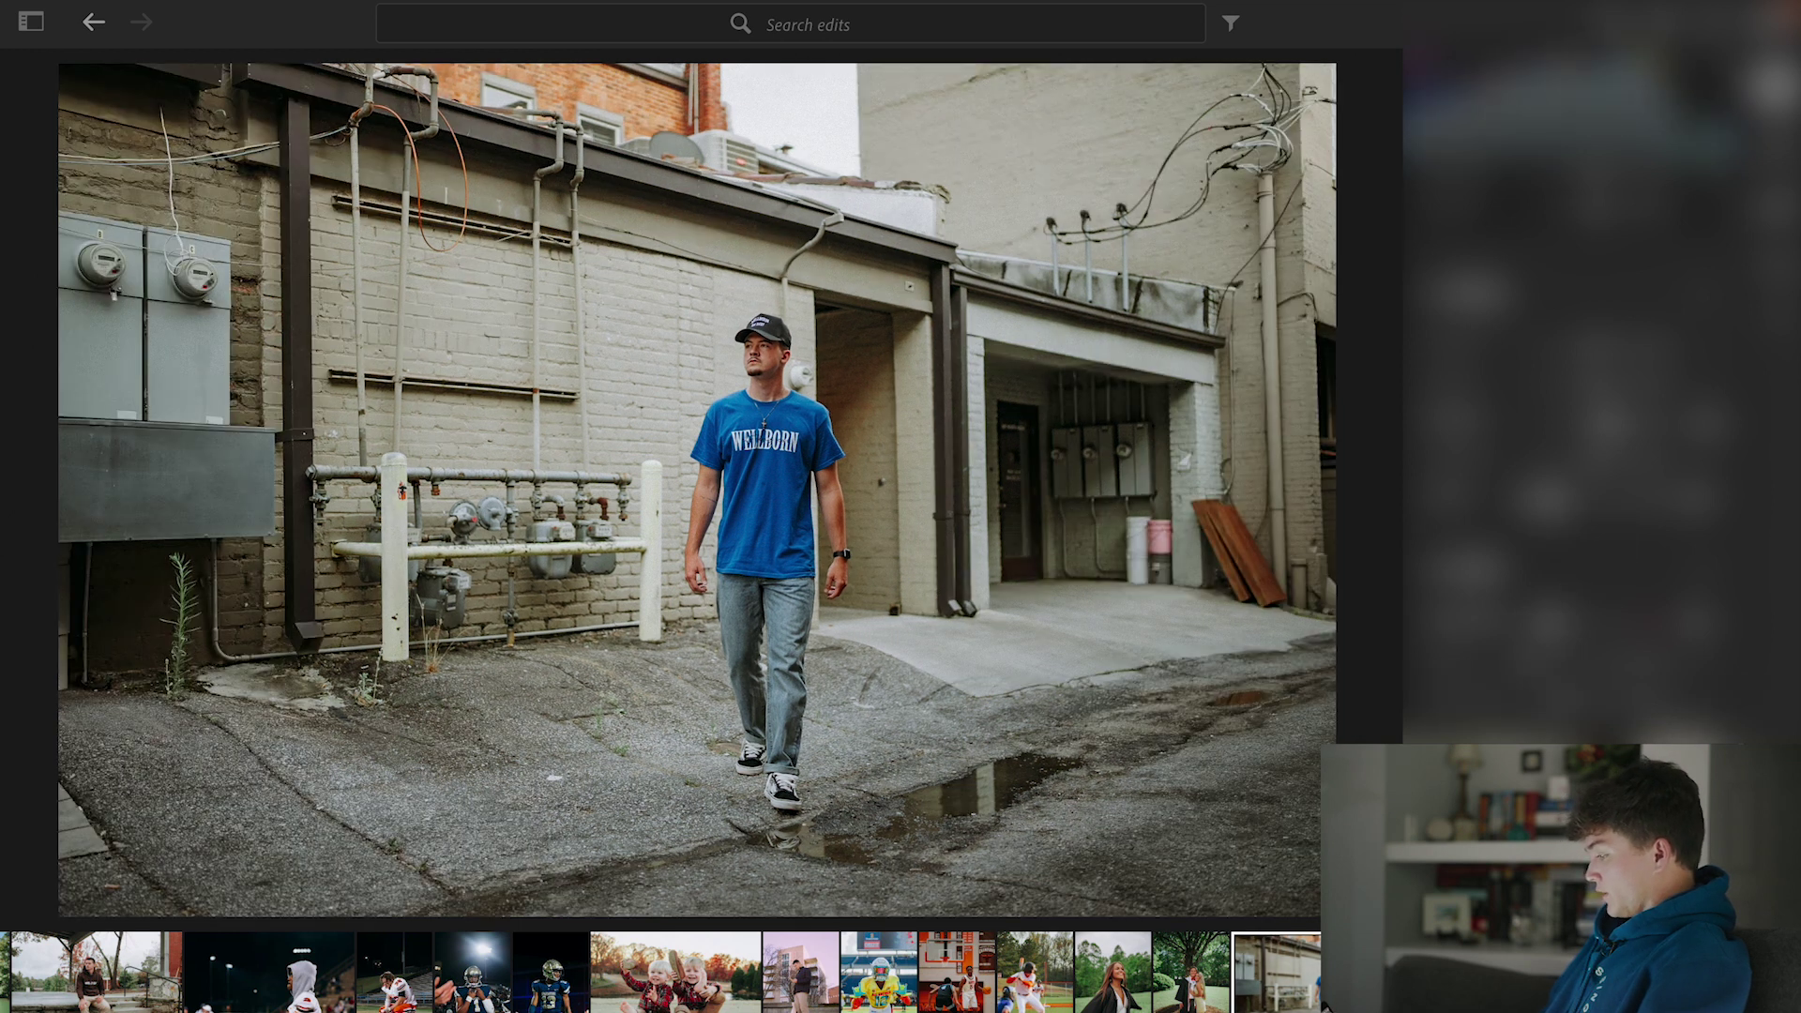
{"action": "key", "text": "ctrl+shift+z"}
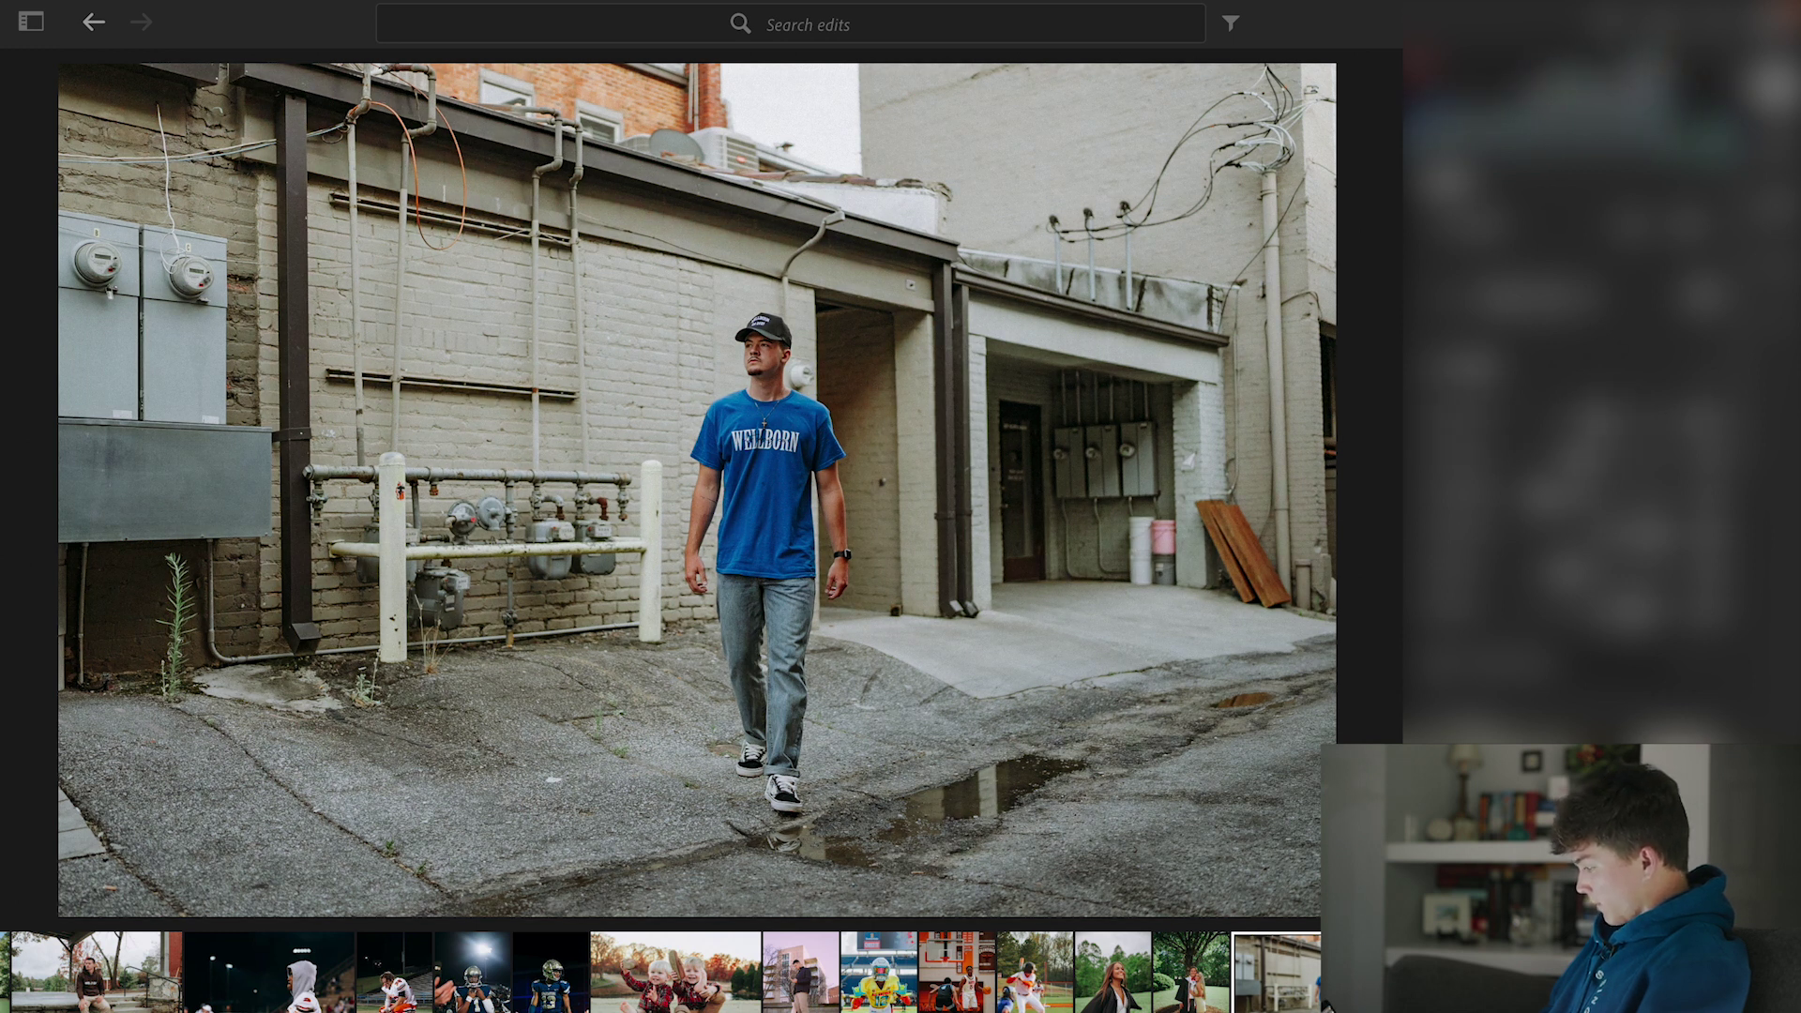
{"action": "scroll", "coordinate": [1601, 441], "scroll_direction": "down", "scroll_amount": 4}
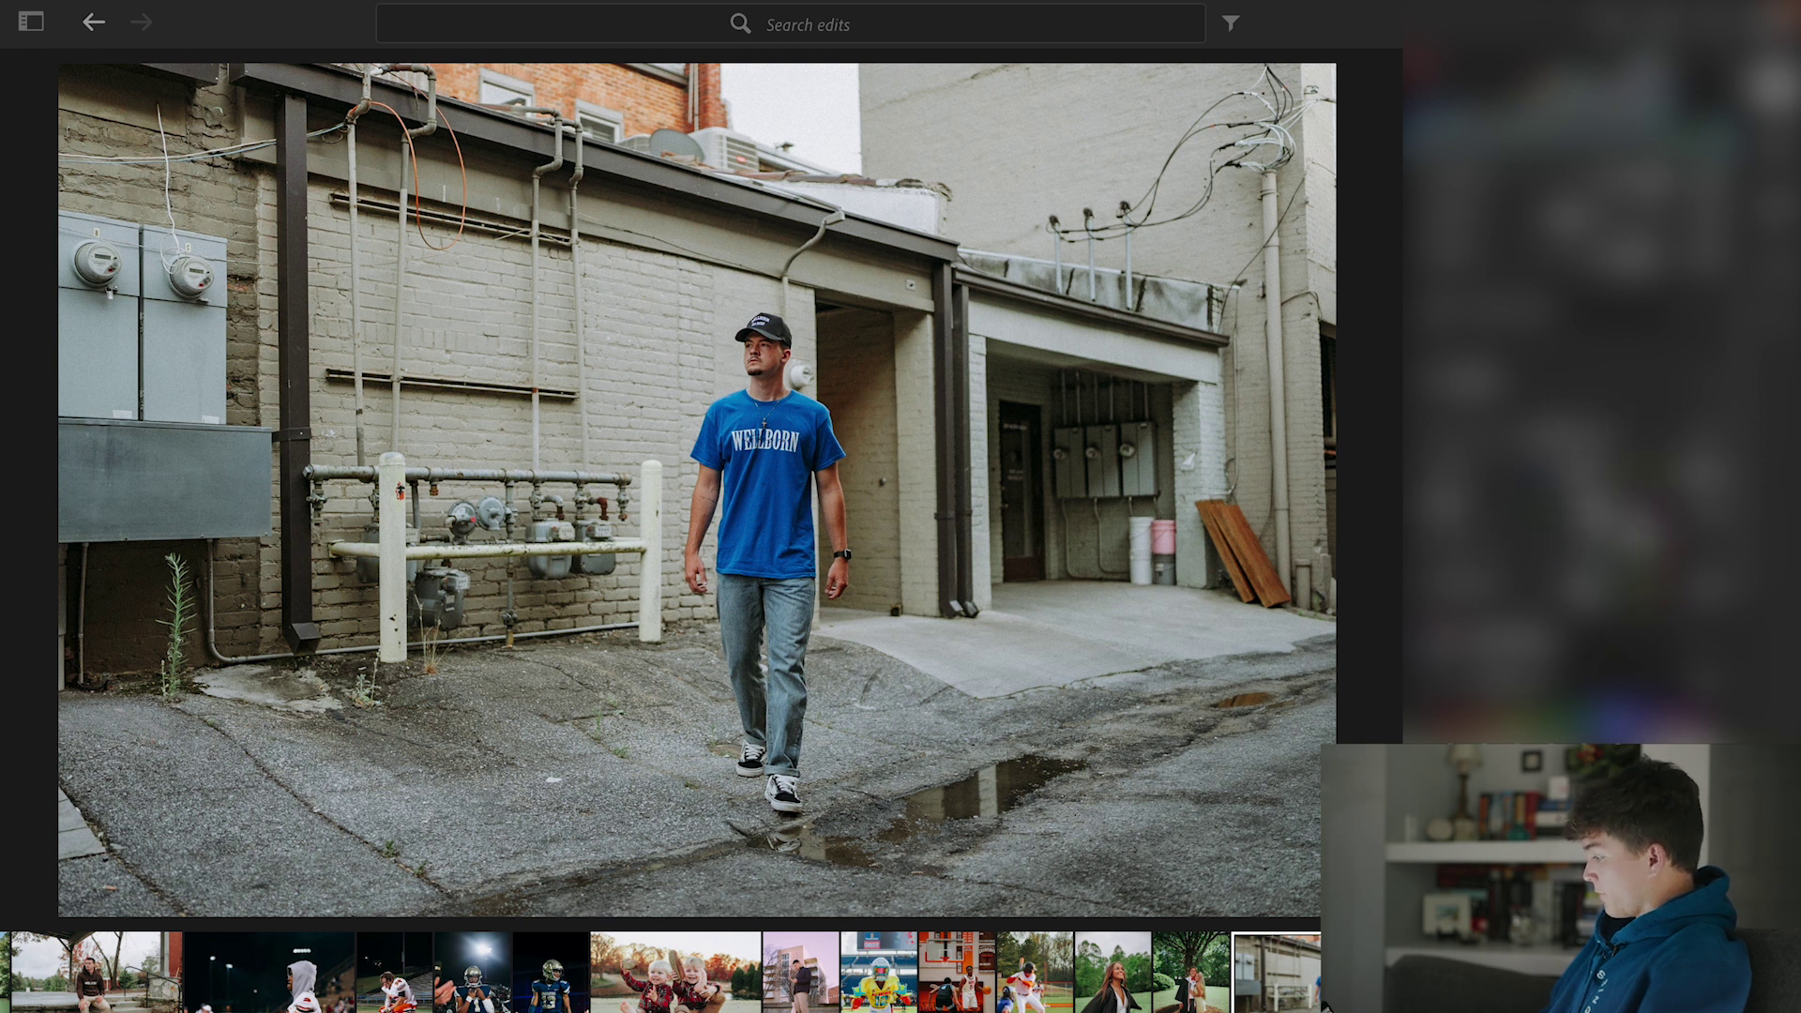
{"action": "scroll", "coordinate": [1601, 441], "scroll_direction": "up", "scroll_amount": 2}
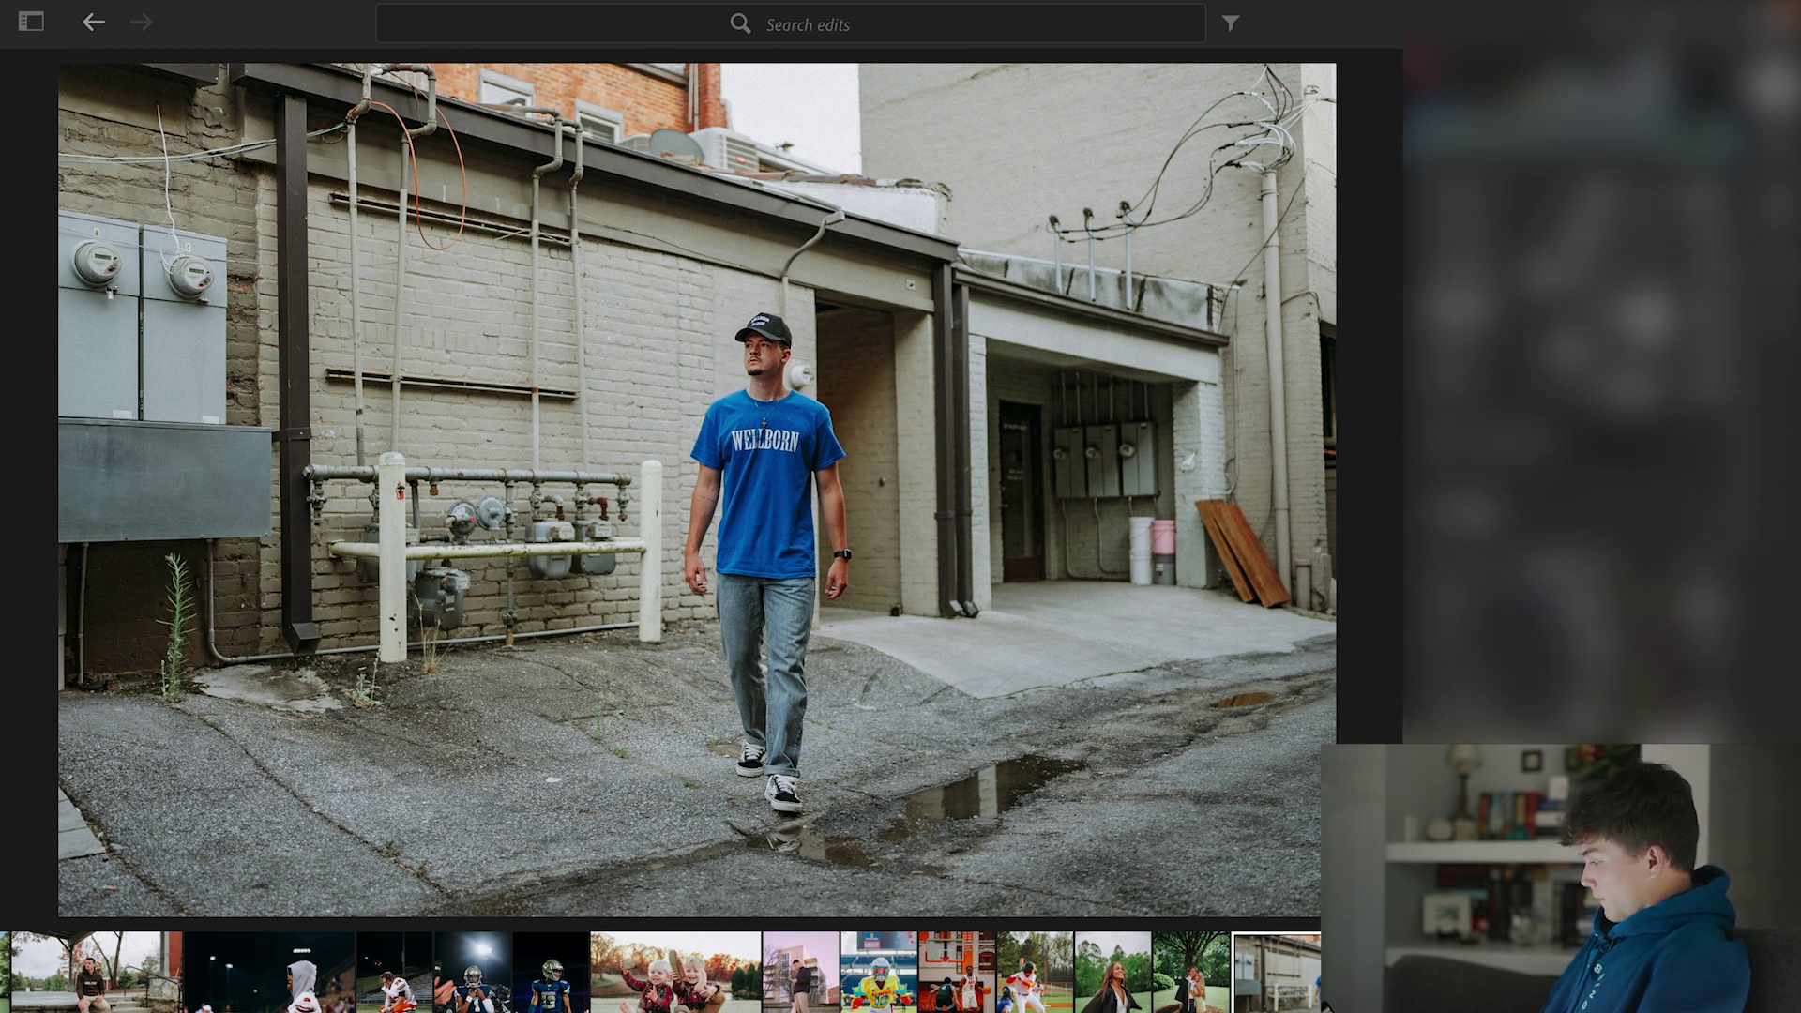